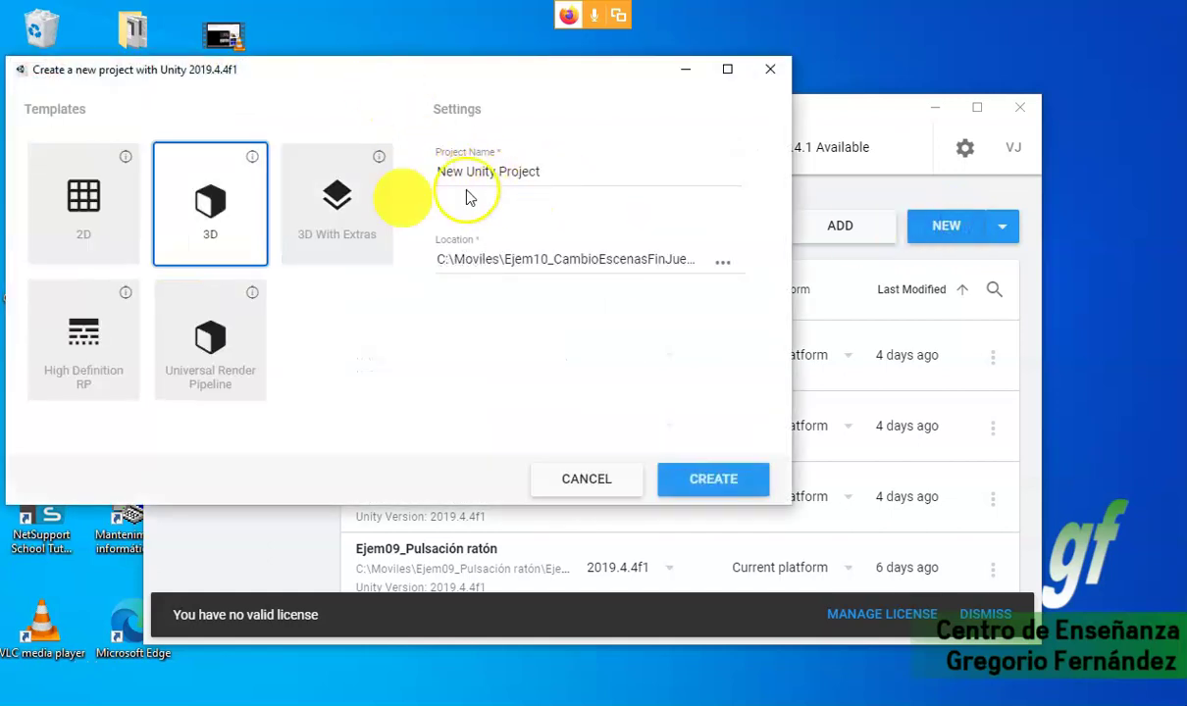
- Choose the 2D template and edit the location path to end in the Ejem11_PrefabsRutinasInstaciacion folder
click(94, 233)
click(628, 165)
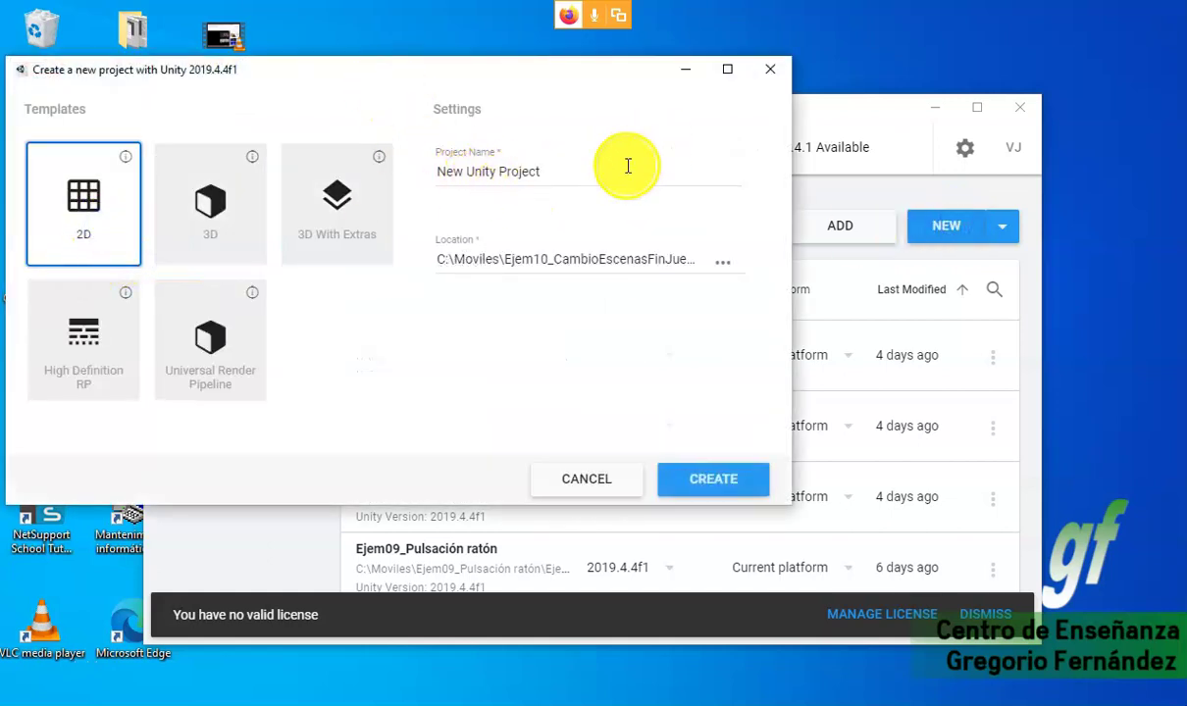
click(549, 261)
key(BackSpace)
text(1)
drag(556, 260, 858, 233)
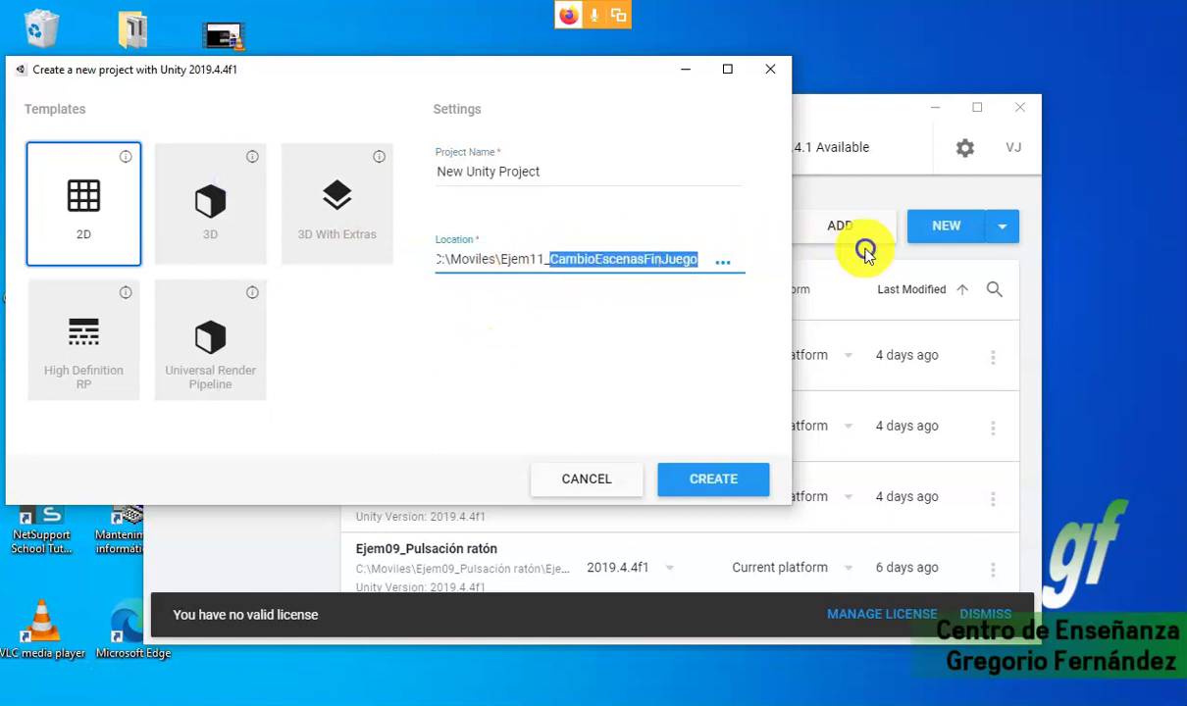
text(Prefabs)
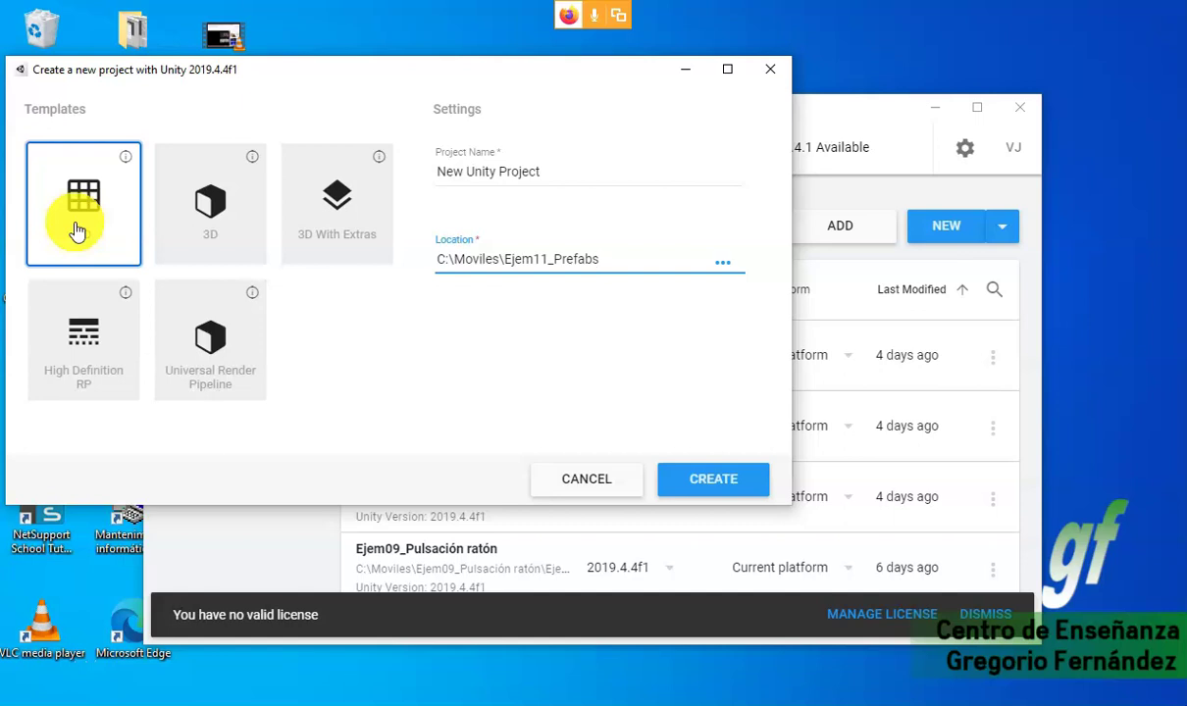
text(Rutinas)
text(Instacion)
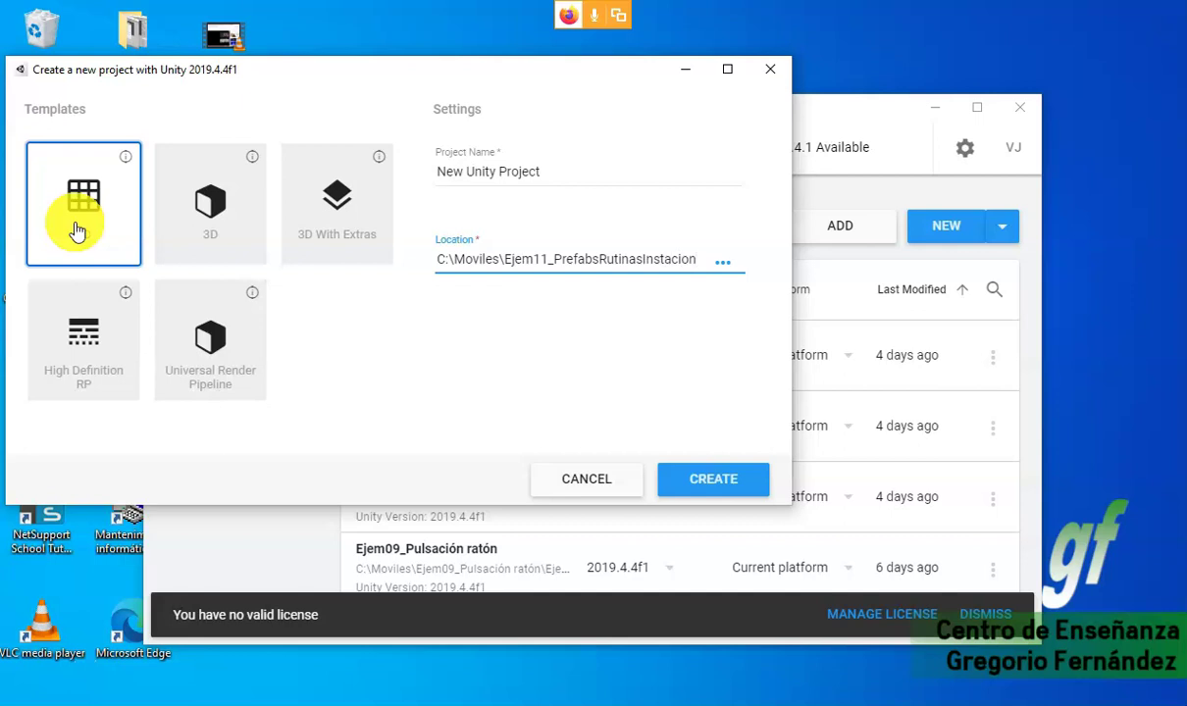
key(BackSpace)
key(BackSpace)
text(acion)
- Copy the folder name into Project Name as Ejem11_PrefabsRutinasInstaciacion and create the project
key(ctrl+shift+Left)
key(ctrl+shift+Left)
key(shift+Right)
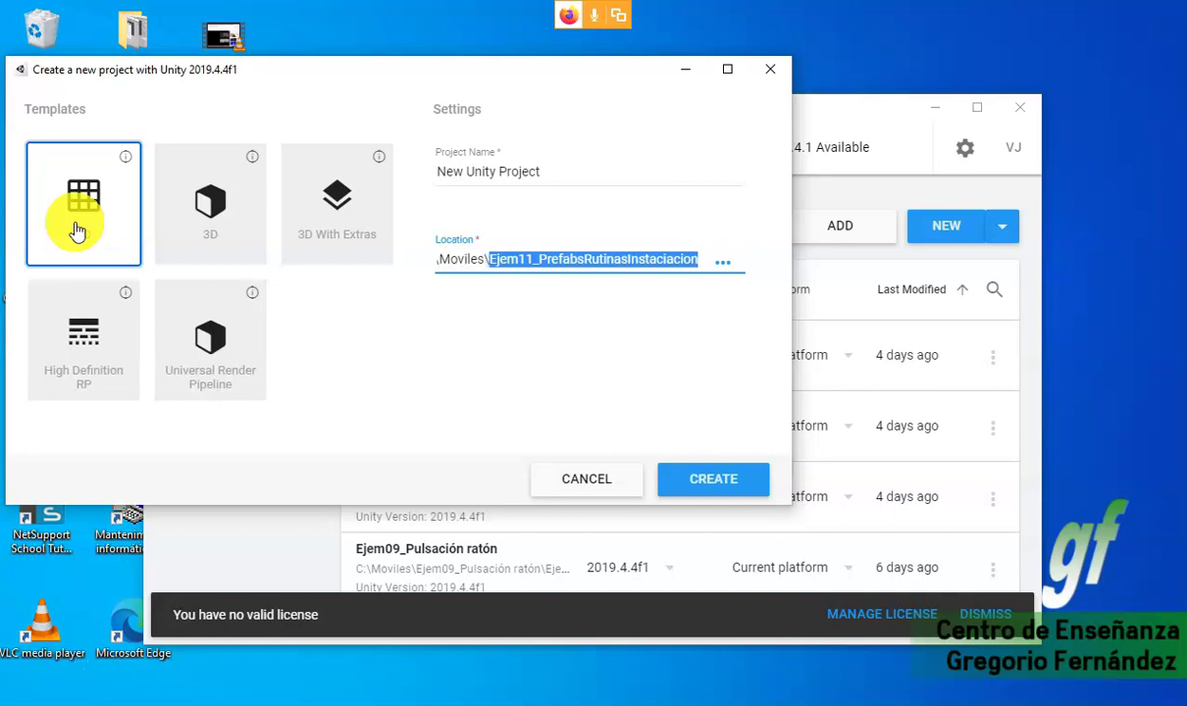
key(ctrl+c)
triple_click(706, 174)
key(ctrl+v)
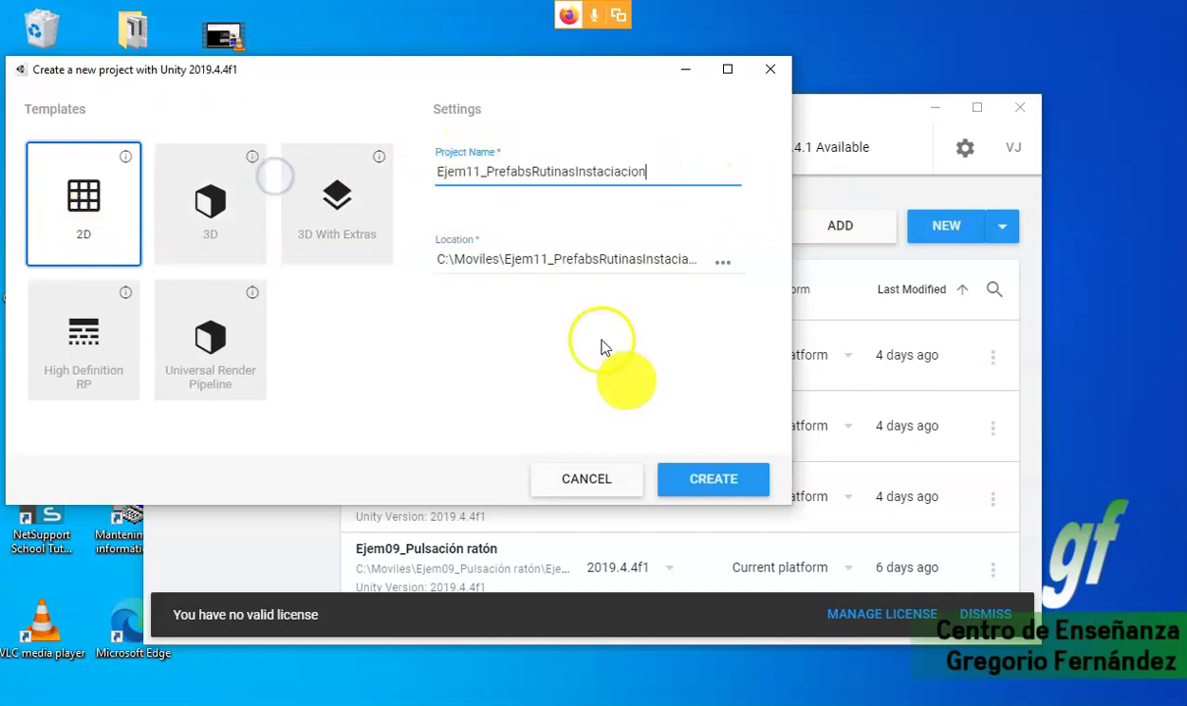
click(726, 479)
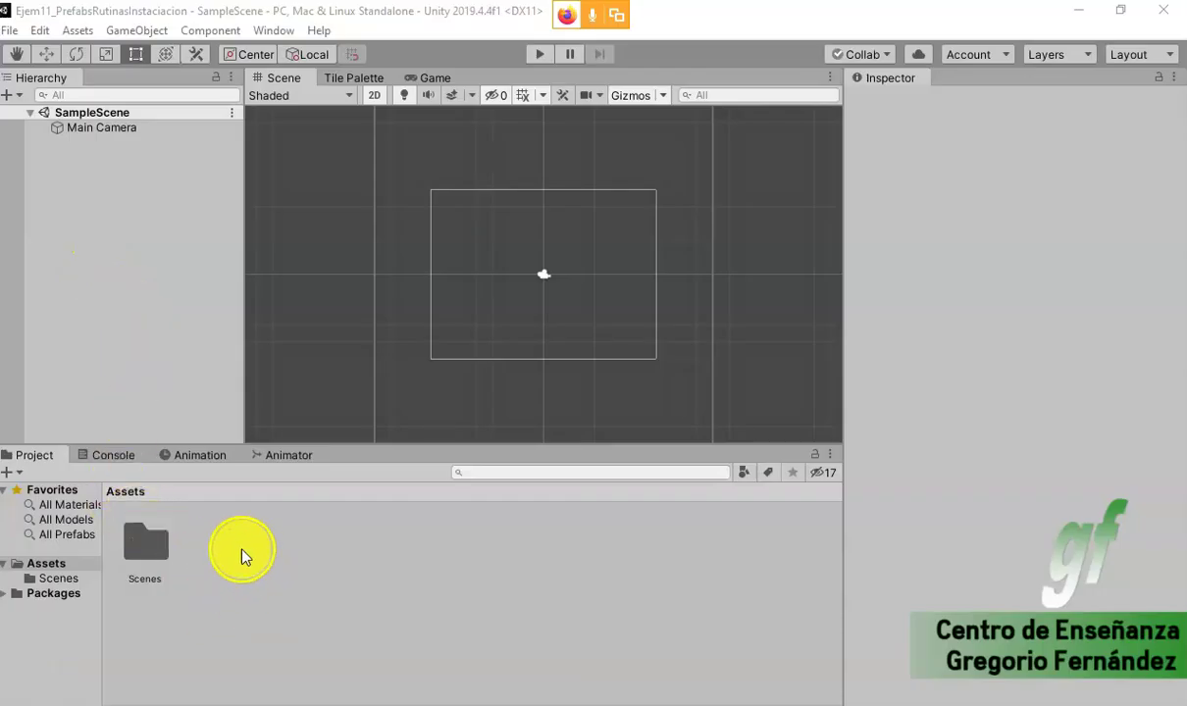
- Create two folders under Assets named imagenes and scripts
right_click(243, 557)
mouse_move(377, 101)
click(567, 46)
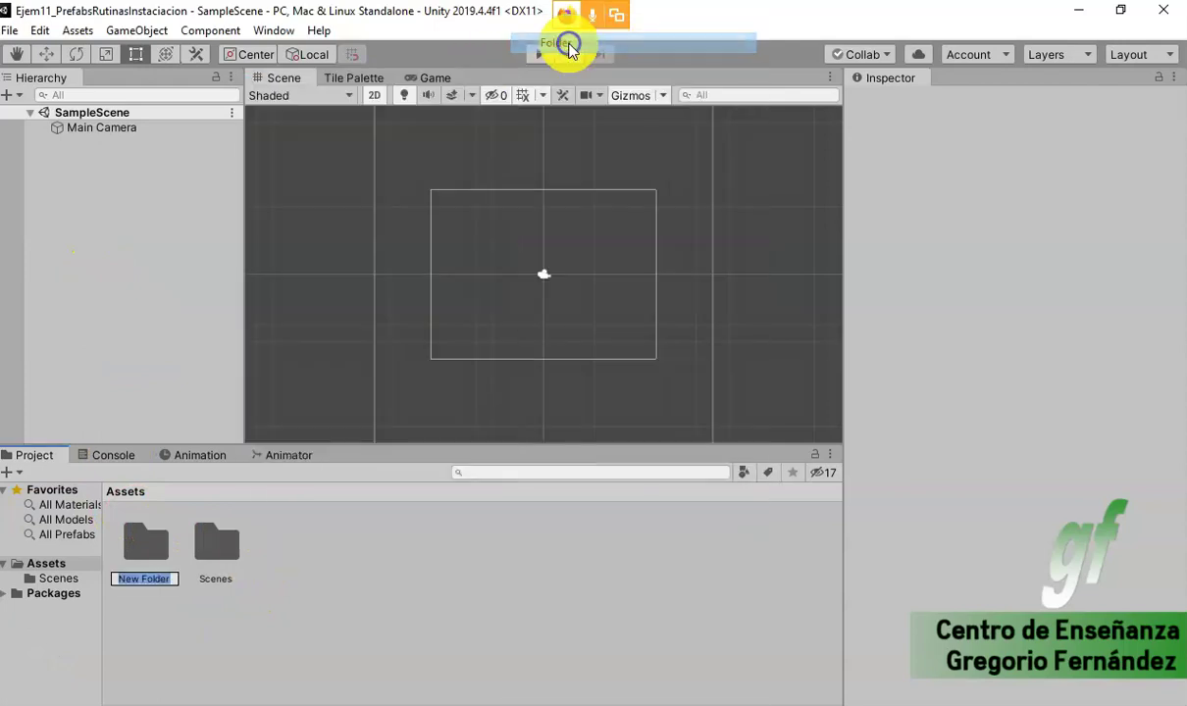
text(imagenes)
key(Return)
right_click(327, 623)
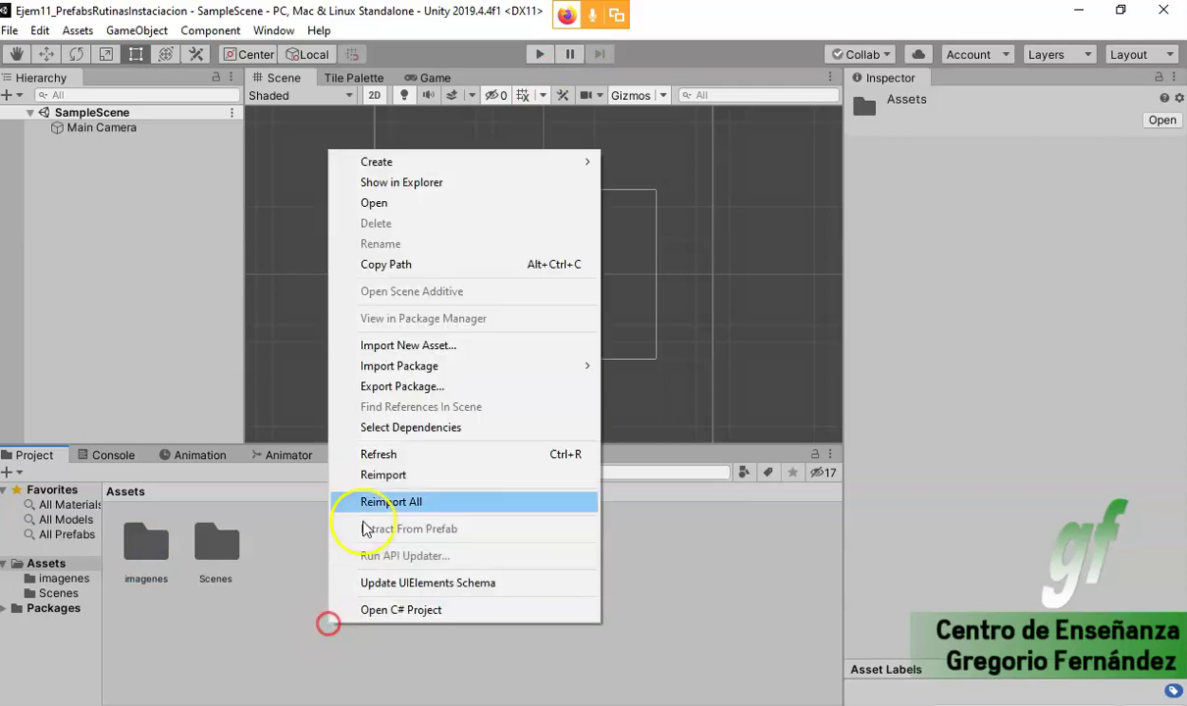
mouse_move(414, 163)
click(663, 41)
text(scripts)
key(Return)
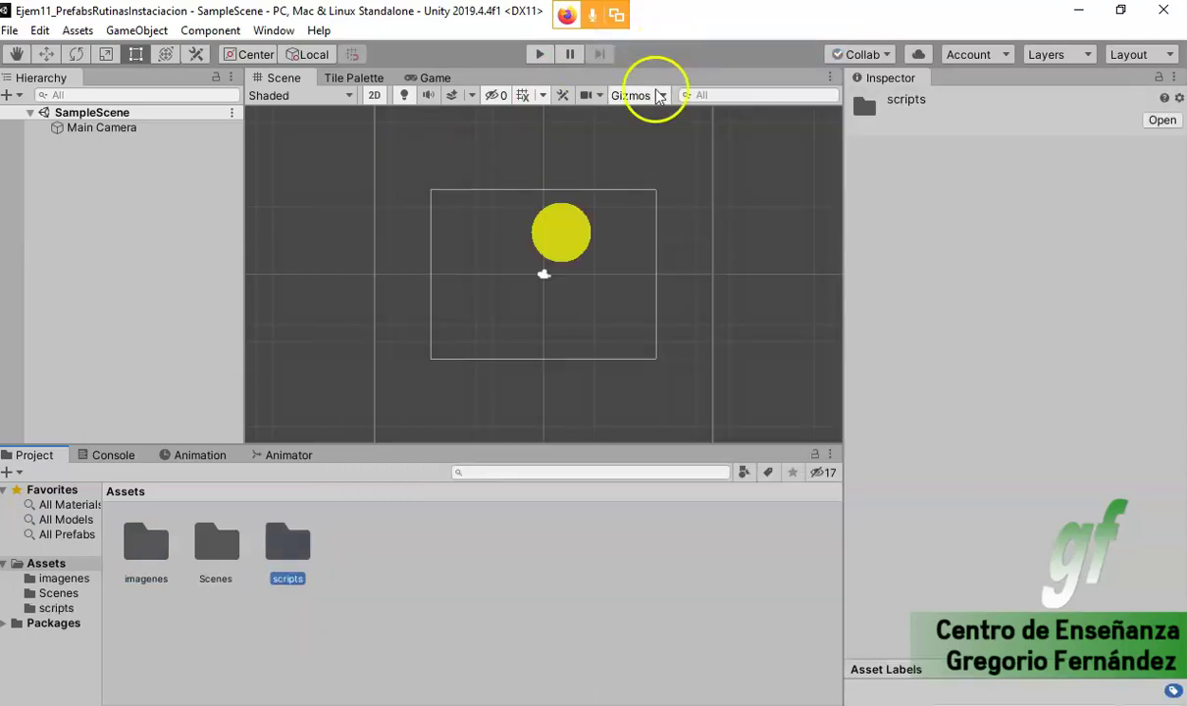
- Open the imagenes folder and drag 0_ground.png in from the file explorer
double_click(295, 554)
right_click(253, 549)
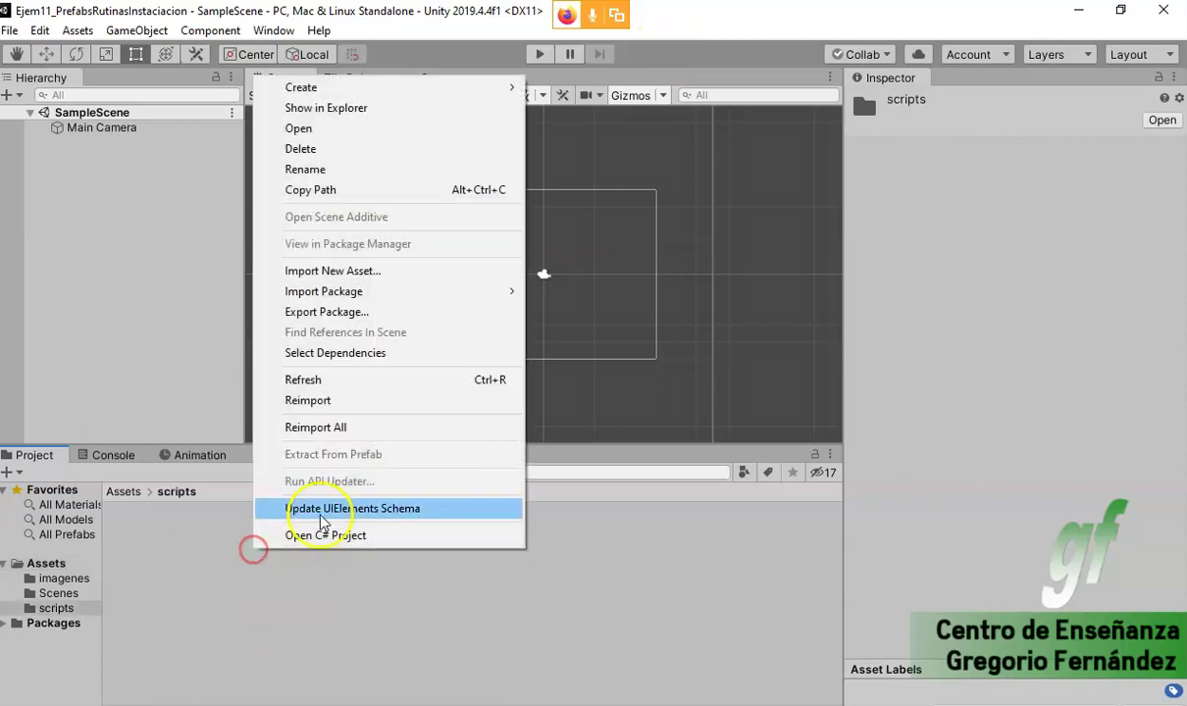
click(160, 559)
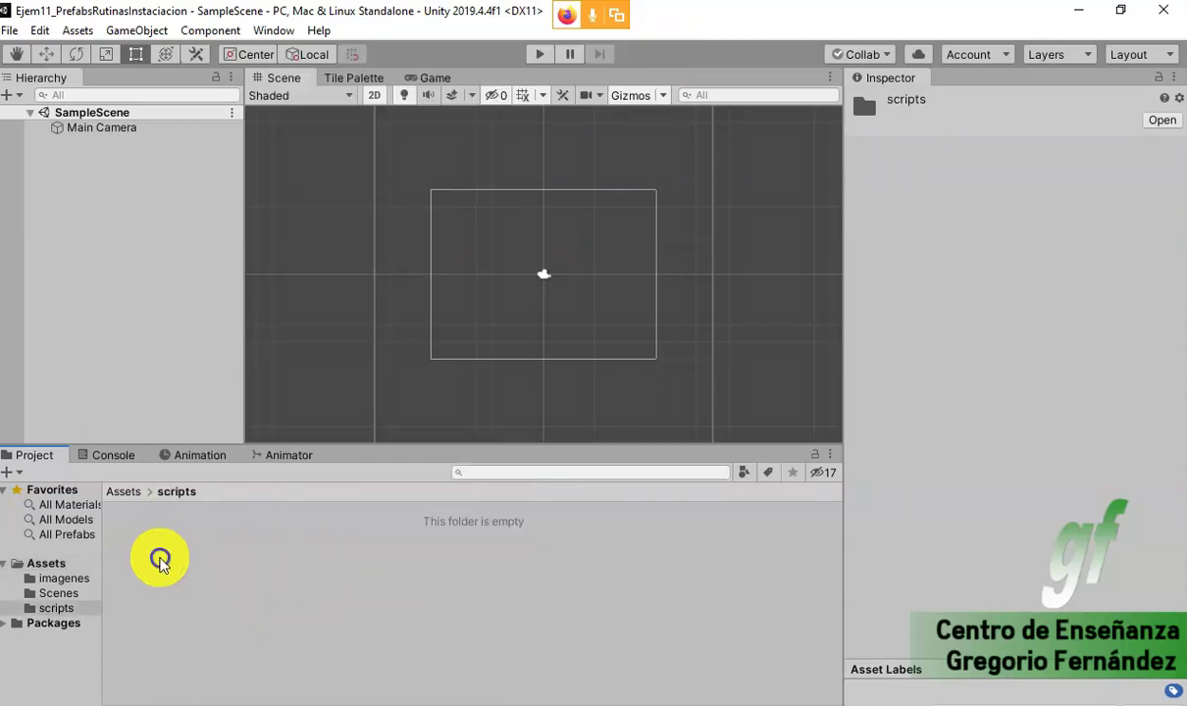
click(127, 492)
double_click(151, 562)
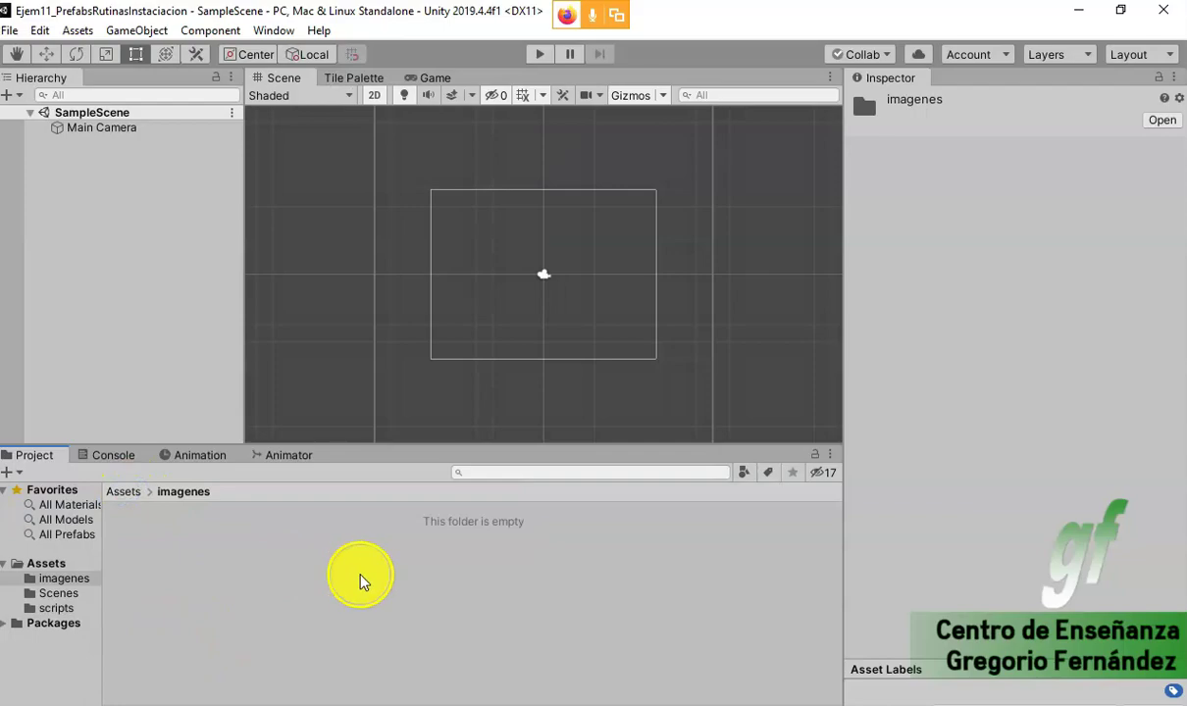
key(alt+Tab)
key(alt+Tab)
key(alt+Tab)
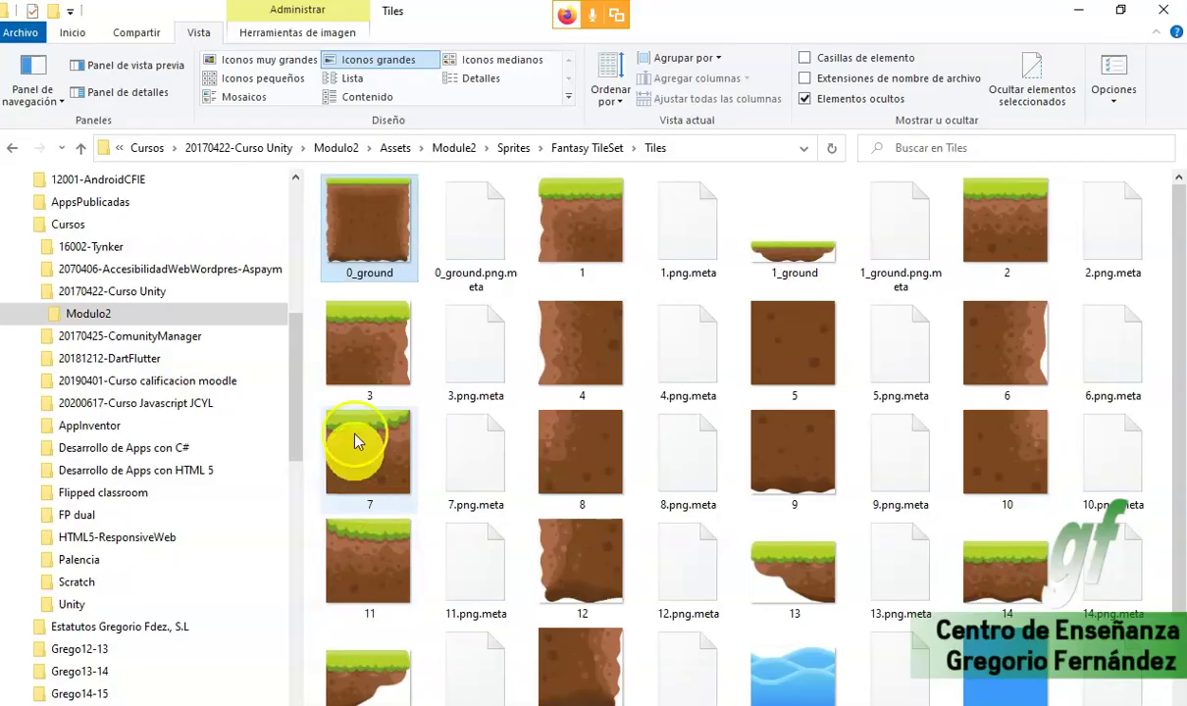
key(alt+Tab)
mouse_move(372, 221)
mouse_down()
mouse_move(358, 445)
mouse_move(175, 583)
mouse_up()
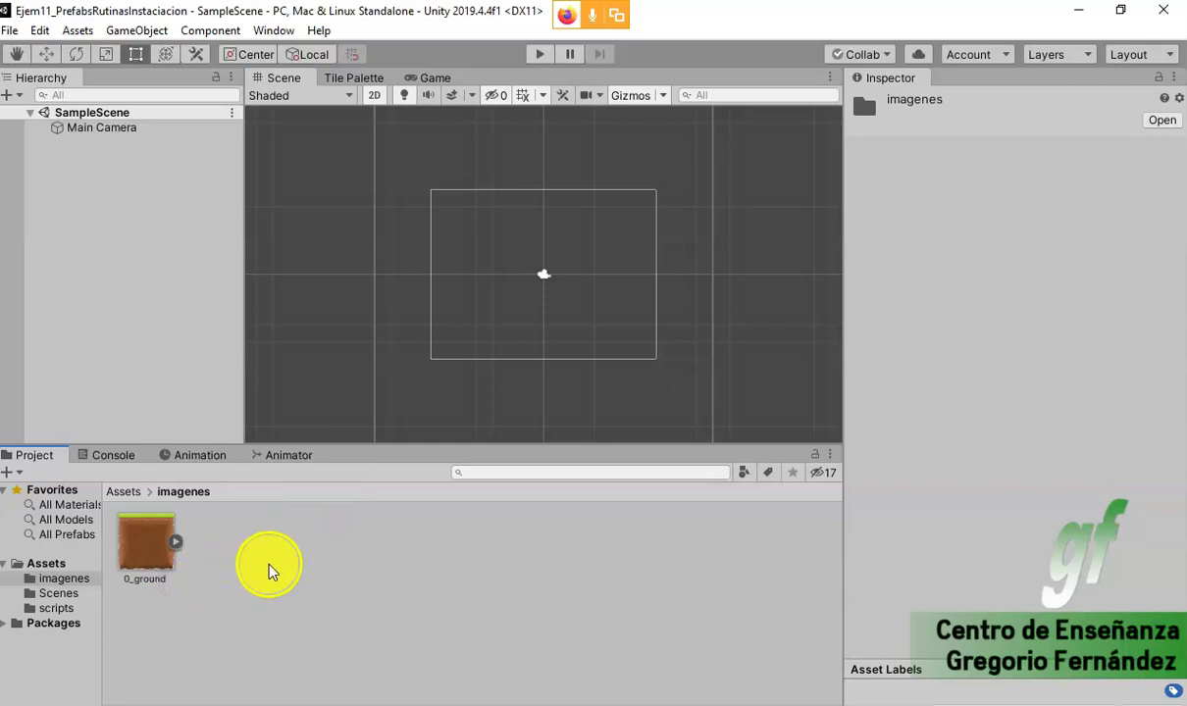
- Select the 0_ground asset to show its Import Settings, and zoom the Scene view
click(137, 552)
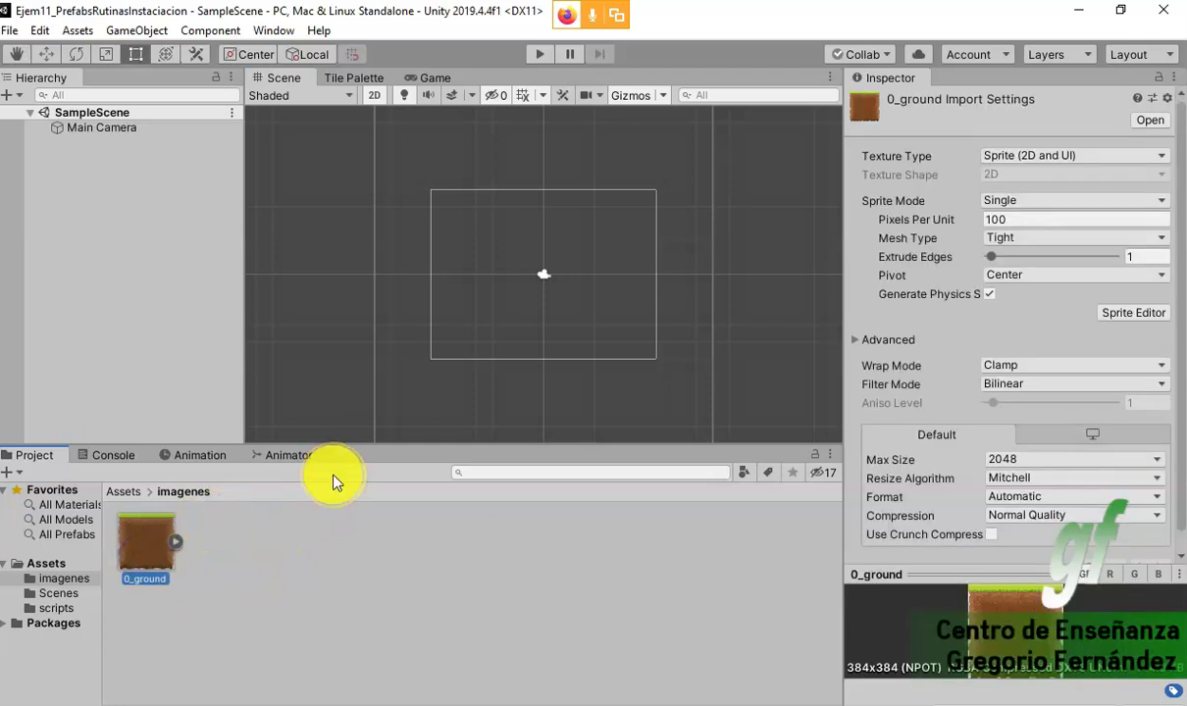
scroll(593, 295, up, 1)
scroll(602, 304, up, 1)
scroll(602, 302, up, 1)
scroll(602, 302, up, 1)
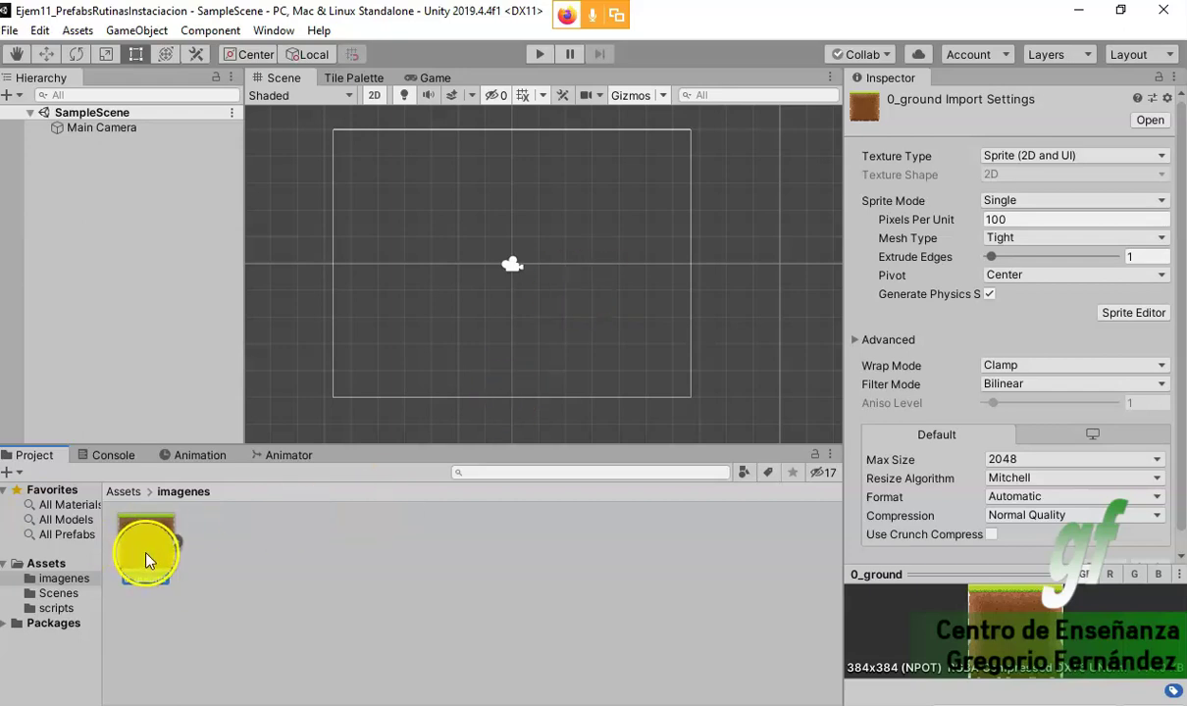
drag(146, 560, 113, 228)
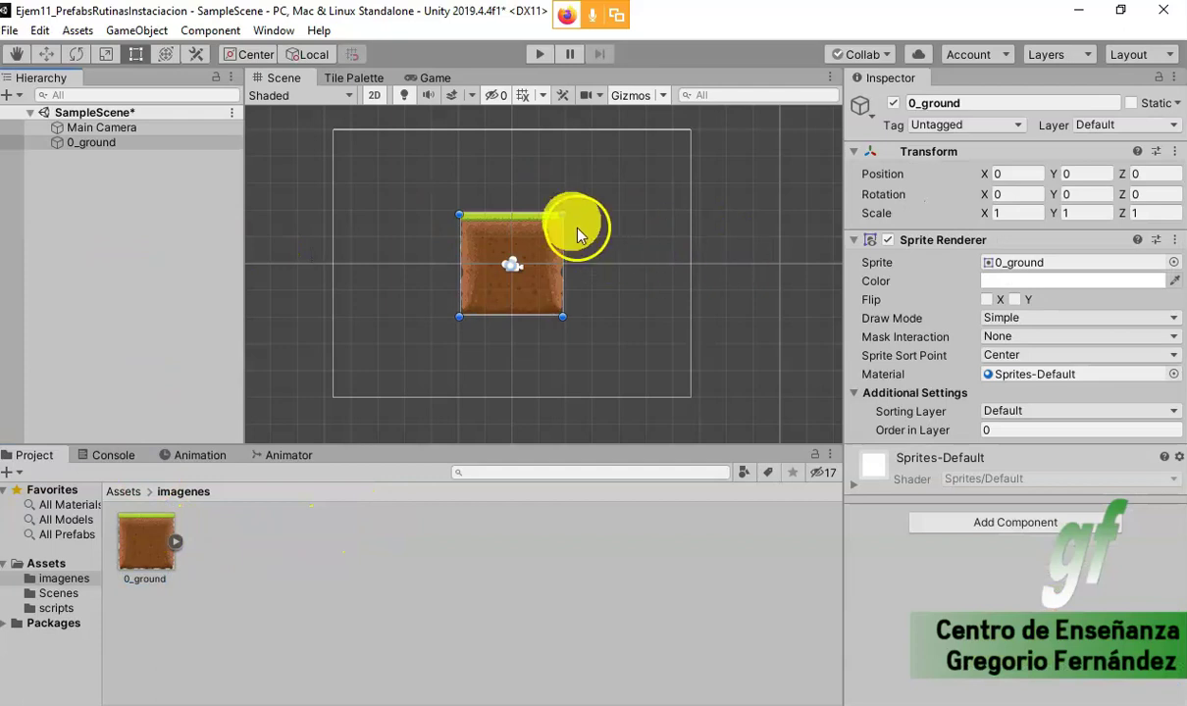
mouse_move(564, 216)
mouse_down()
mouse_move(846, 287)
mouse_move(842, 276)
mouse_up()
drag(643, 294, 513, 339)
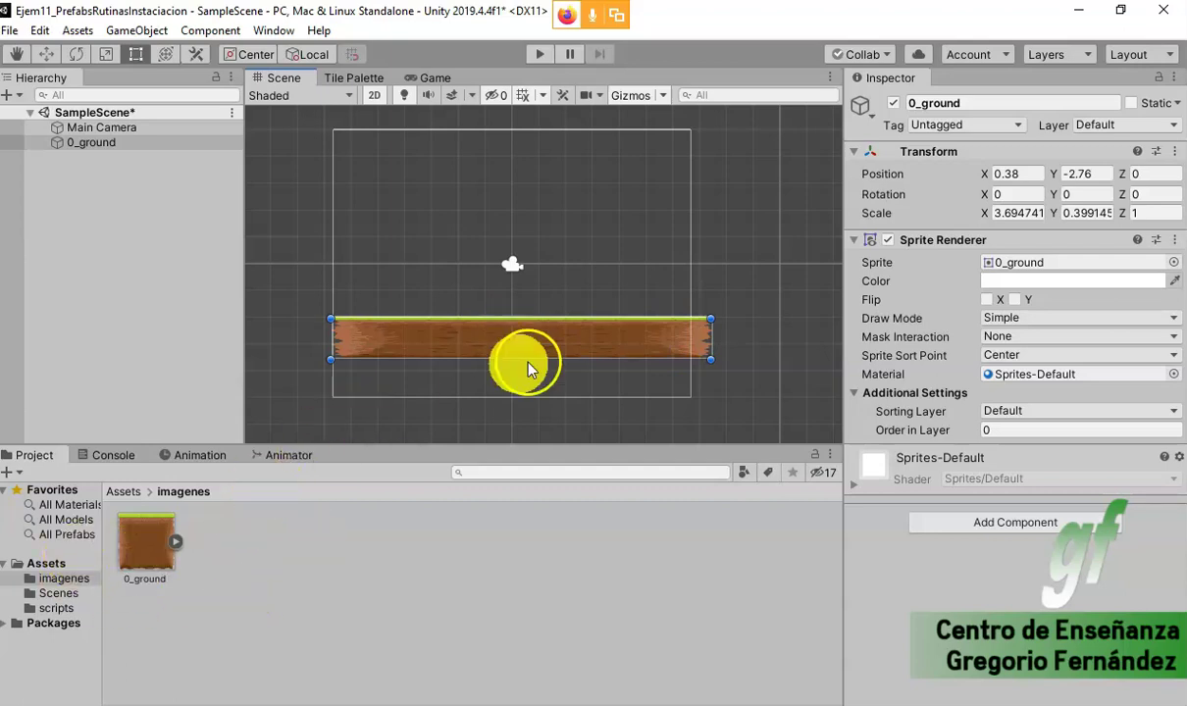
key(Delete)
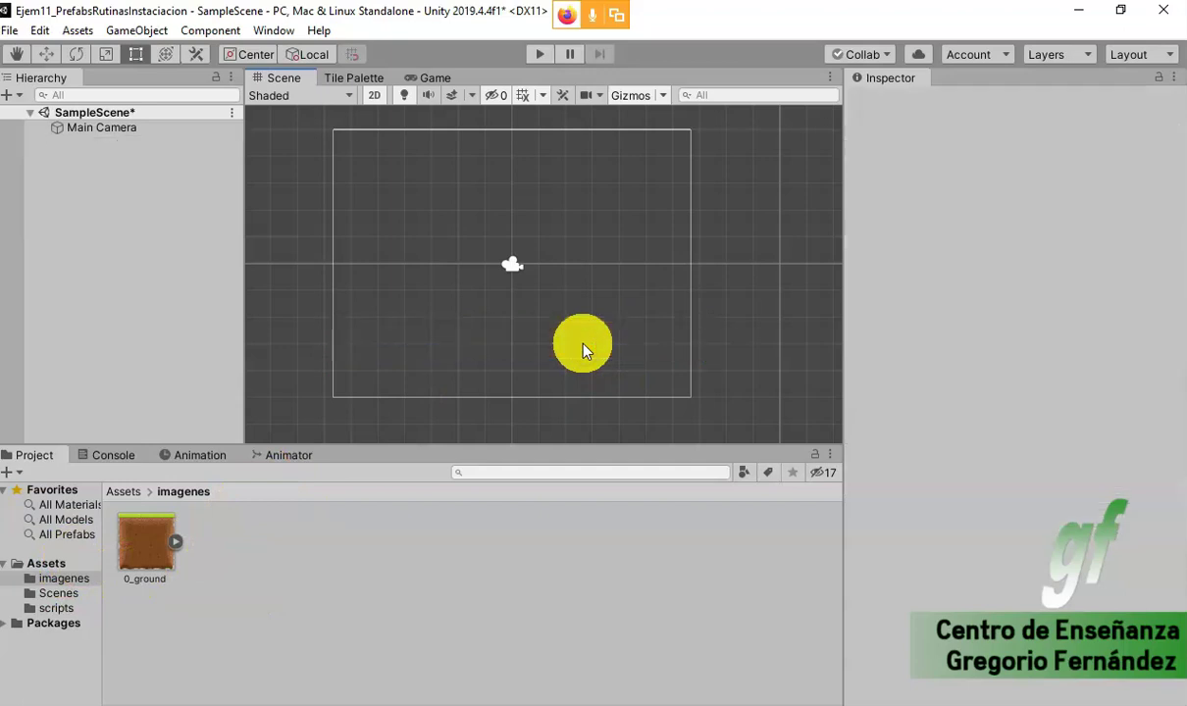
drag(144, 567, 511, 238)
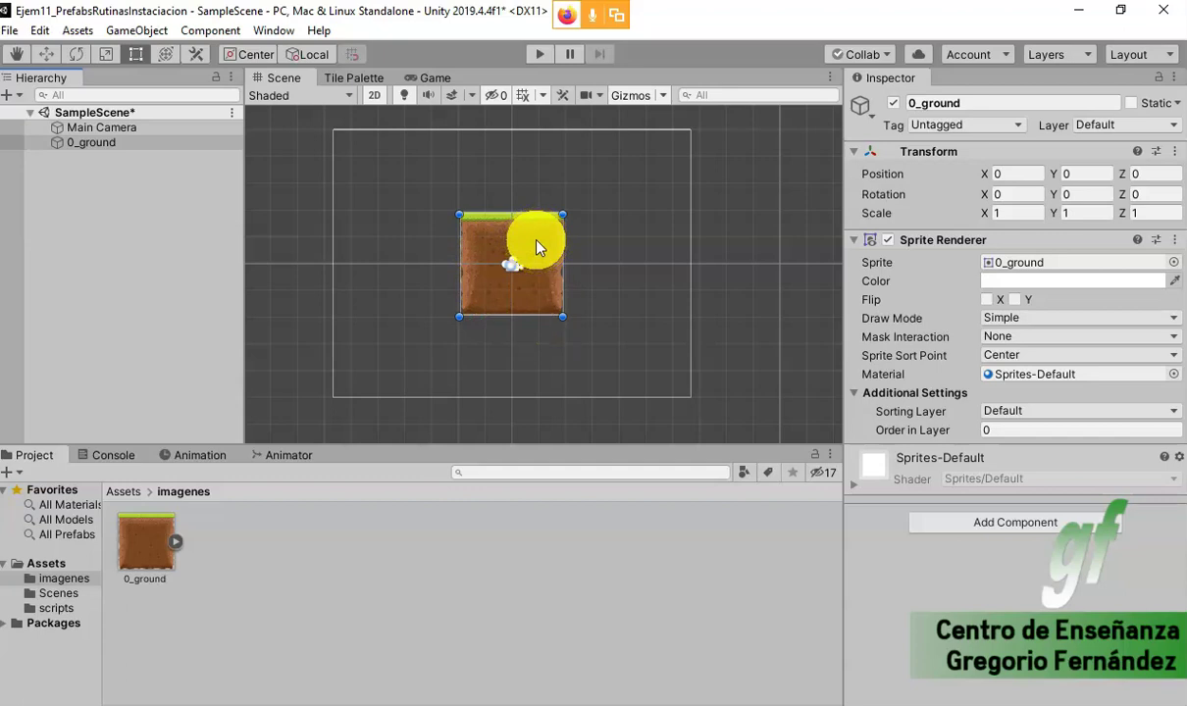
key(Delete)
click(167, 540)
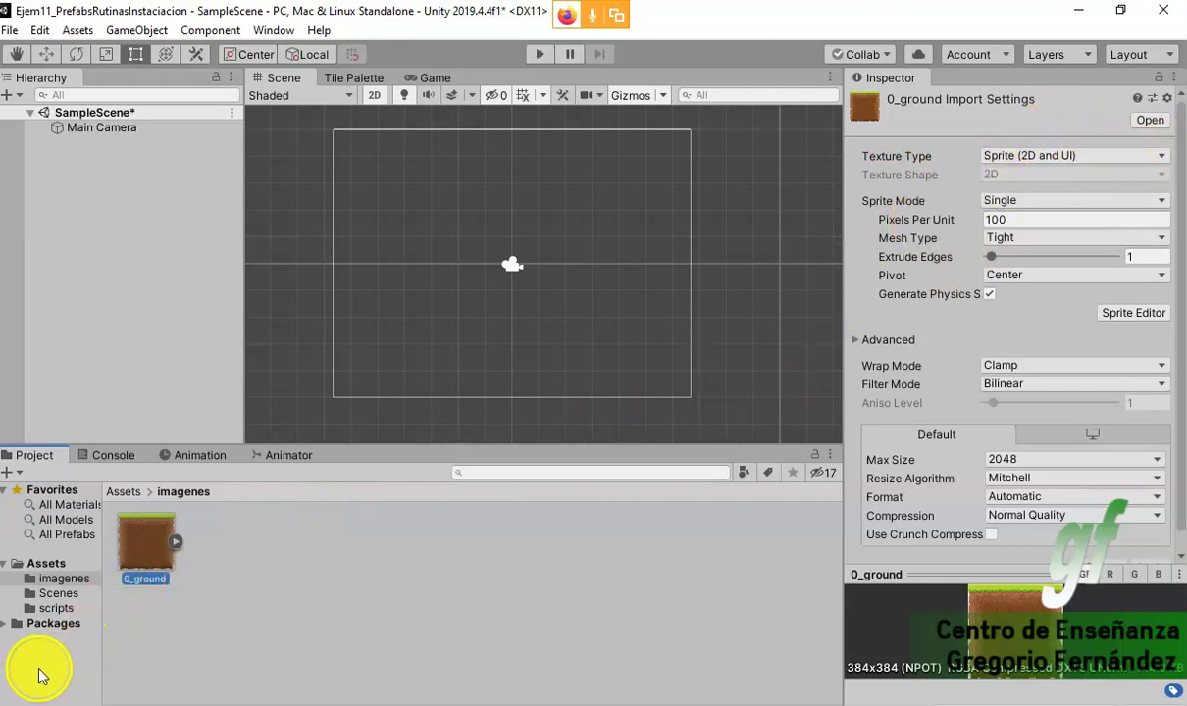
- Enter 128 for the left, right, top and bottom borders of 0_ground in the Sprite Editor
click(1142, 315)
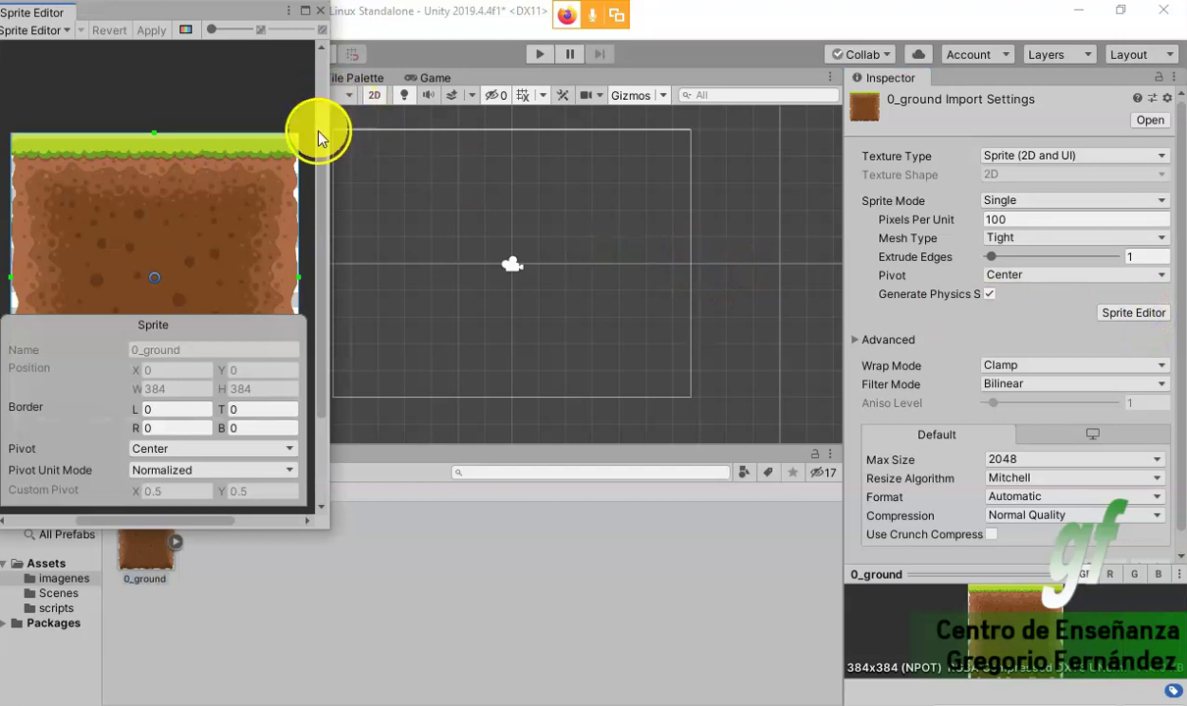
click(111, 412)
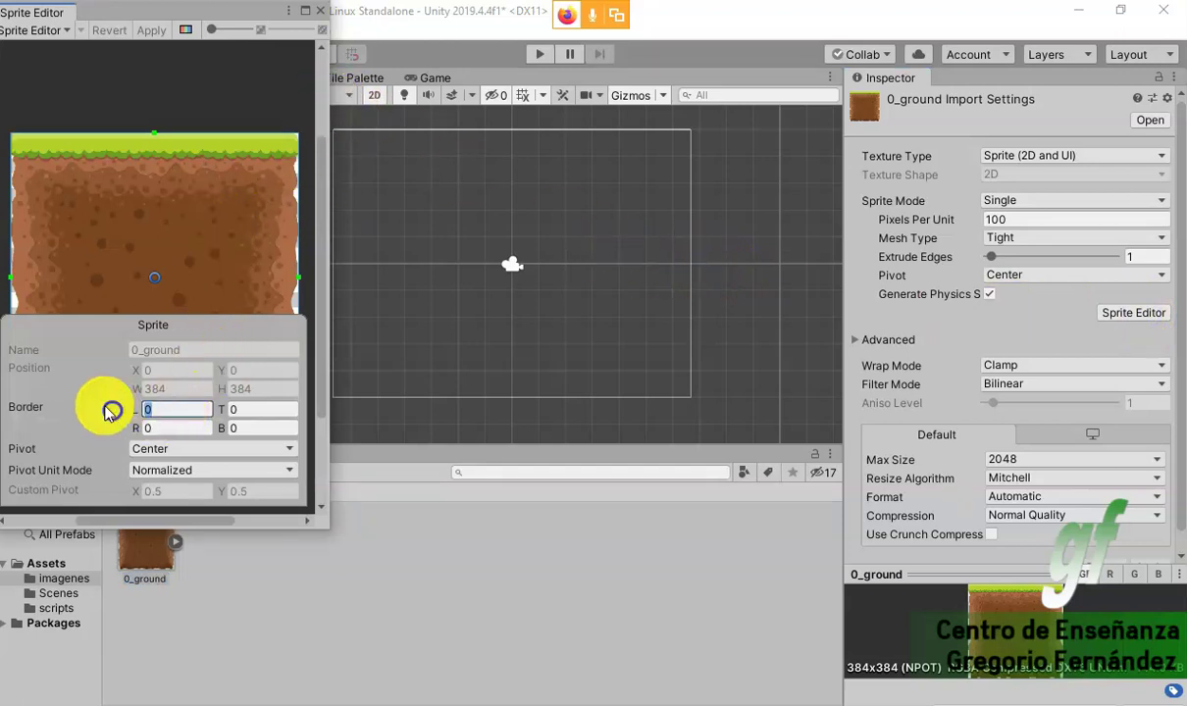
text(128)
key(Tab)
text(128)
key(Tab)
text(128)
key(Tab)
text(128)
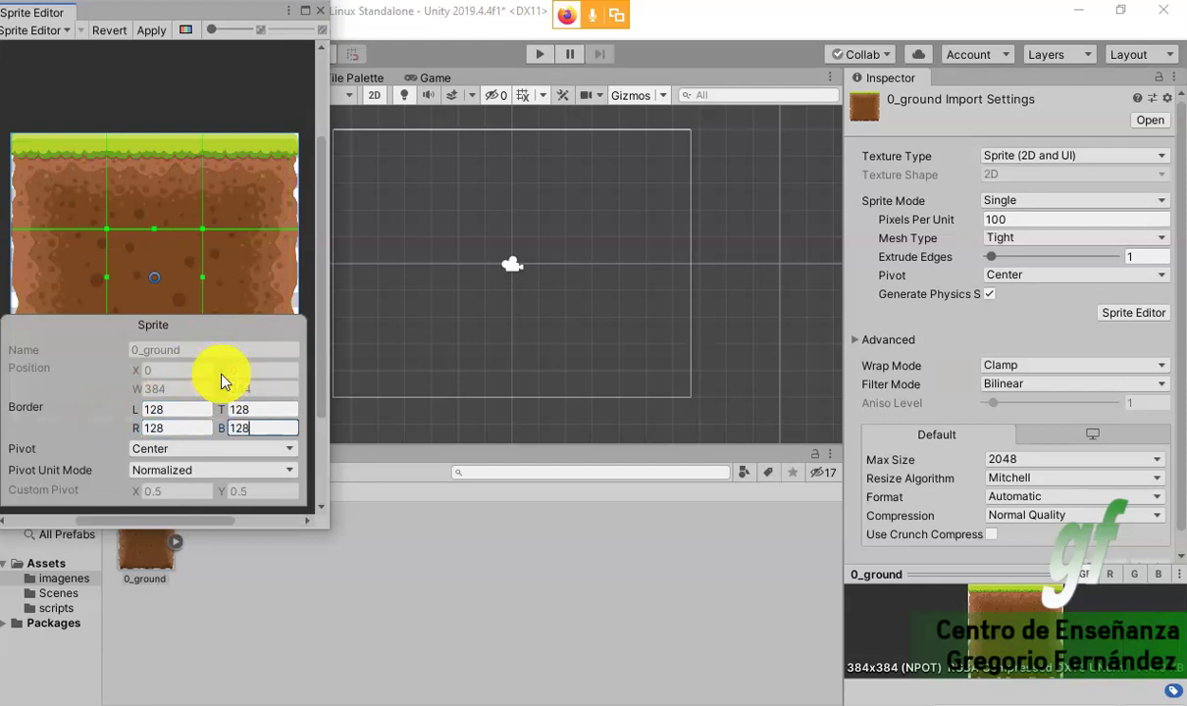
key(Tab)
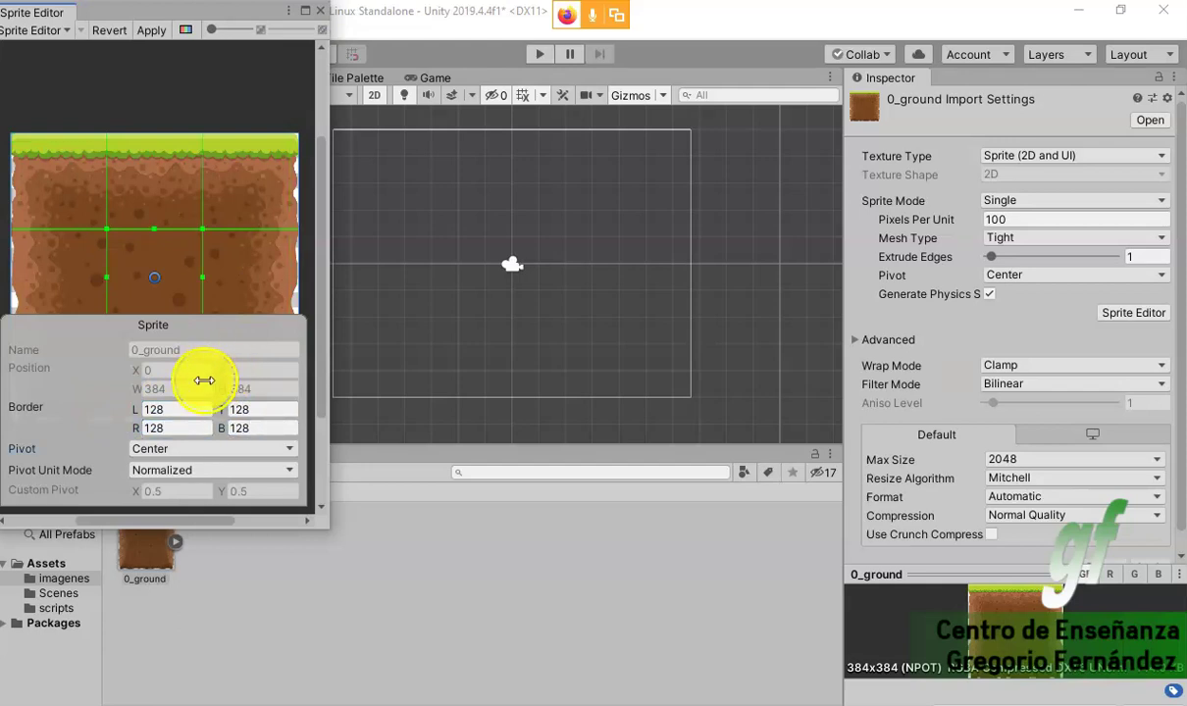
- Apply the 128-pixel borders to the 0_ground sprite asset
drag(325, 169, 324, 209)
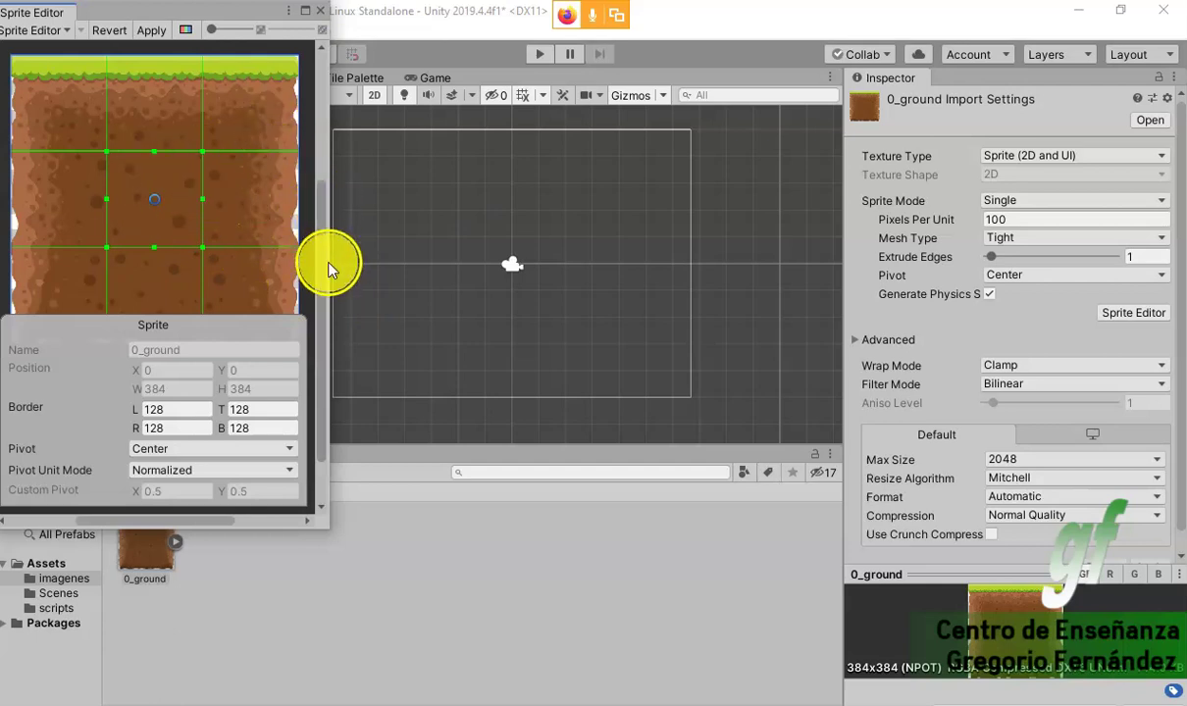
drag(328, 265, 331, 285)
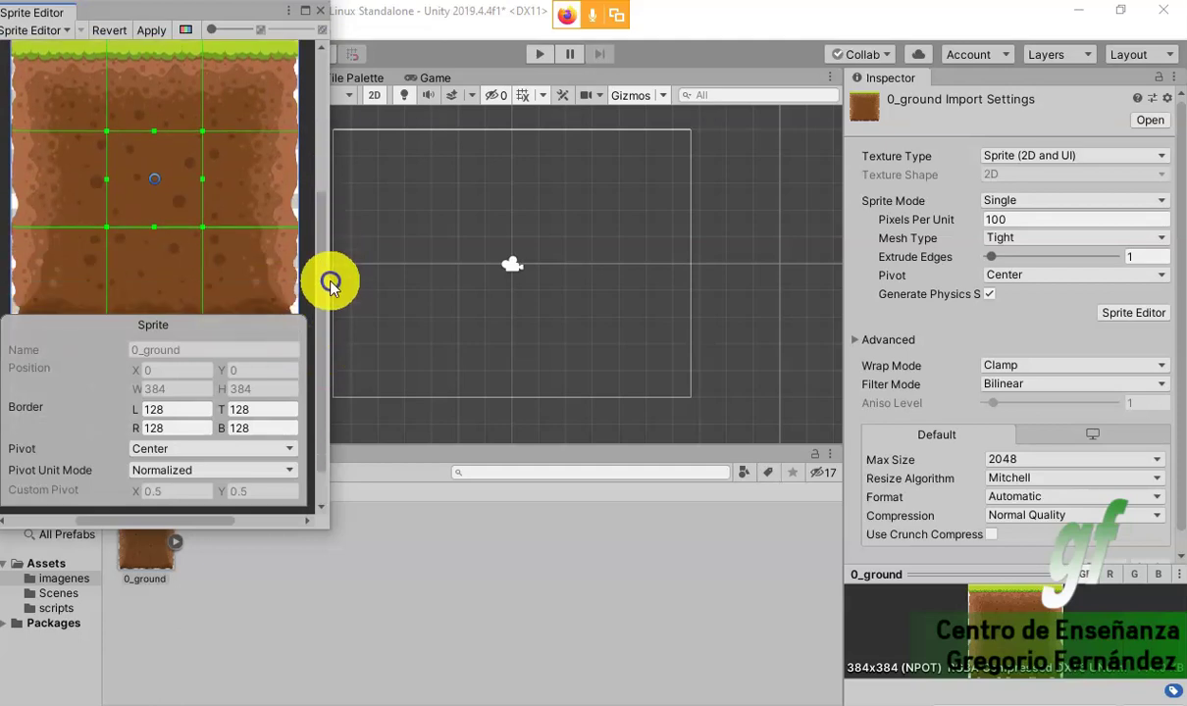
click(145, 35)
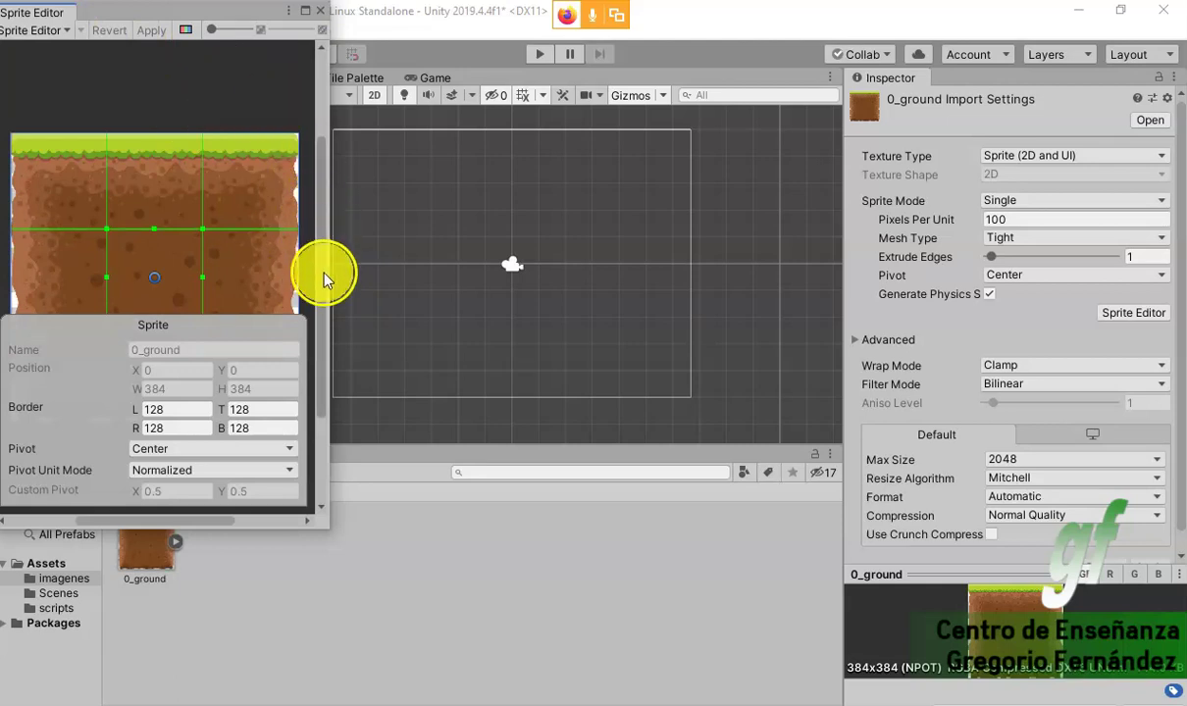
drag(312, 232, 316, 433)
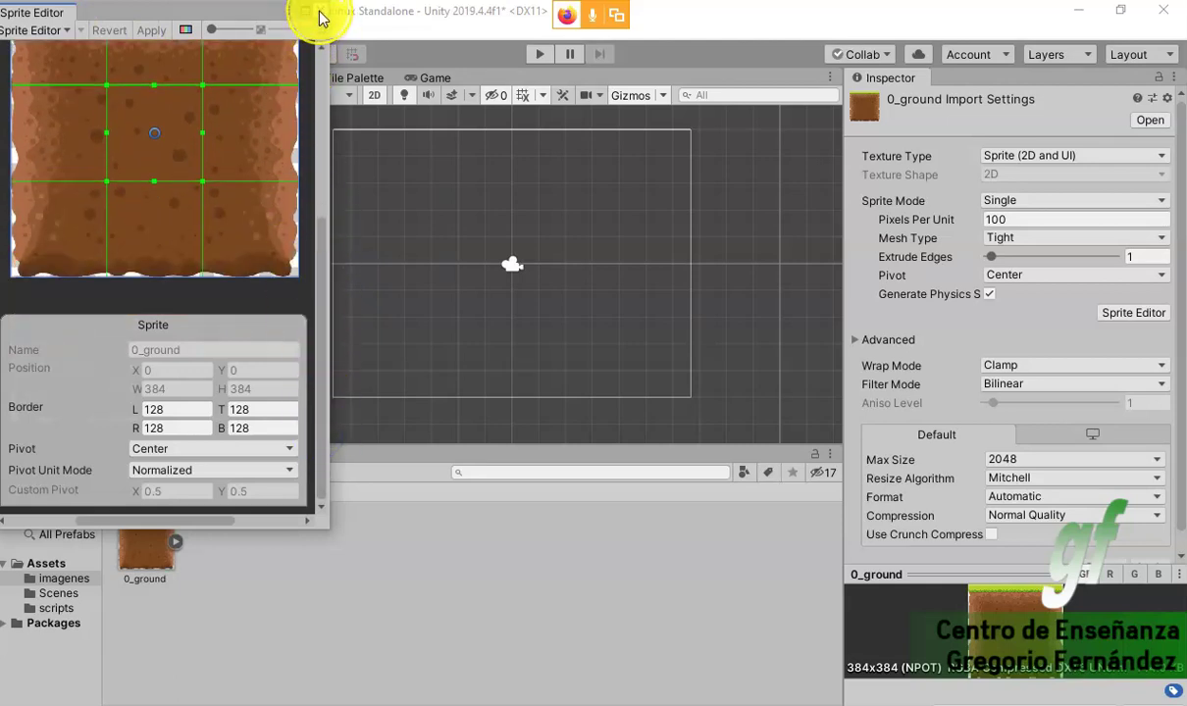
- Close the Sprite Editor and switch 0_ground's Mesh Type from Tight to Full Rect
click(318, 14)
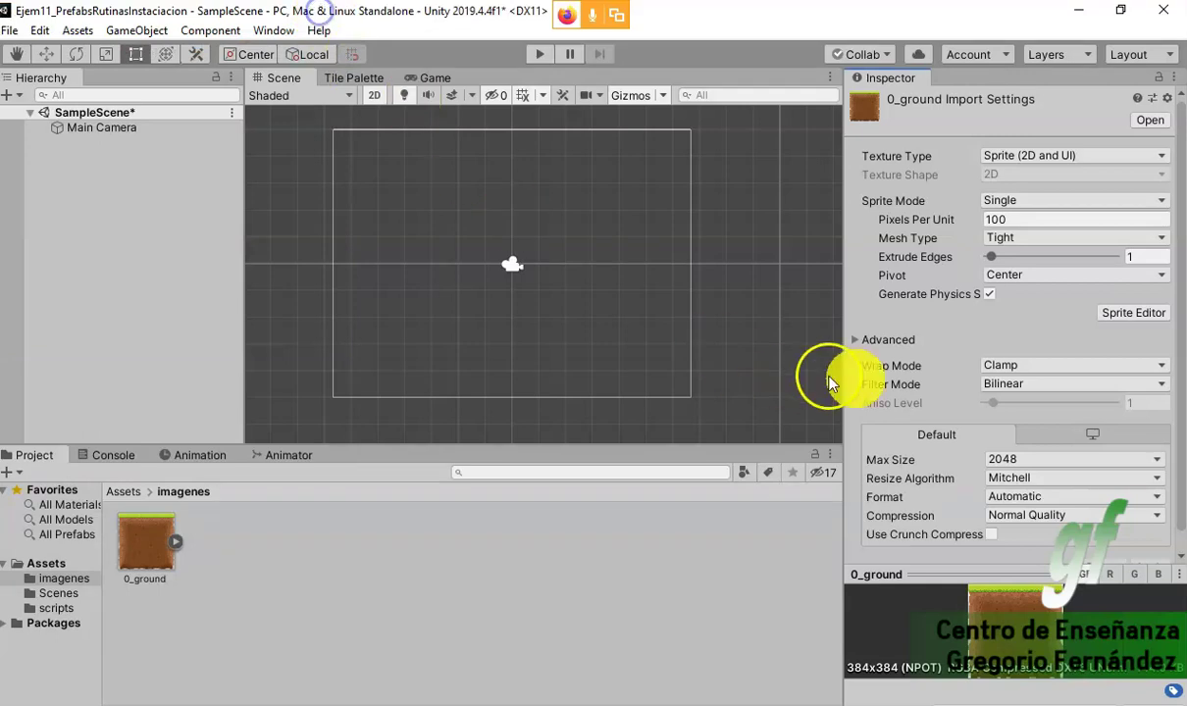
click(1020, 365)
click(980, 345)
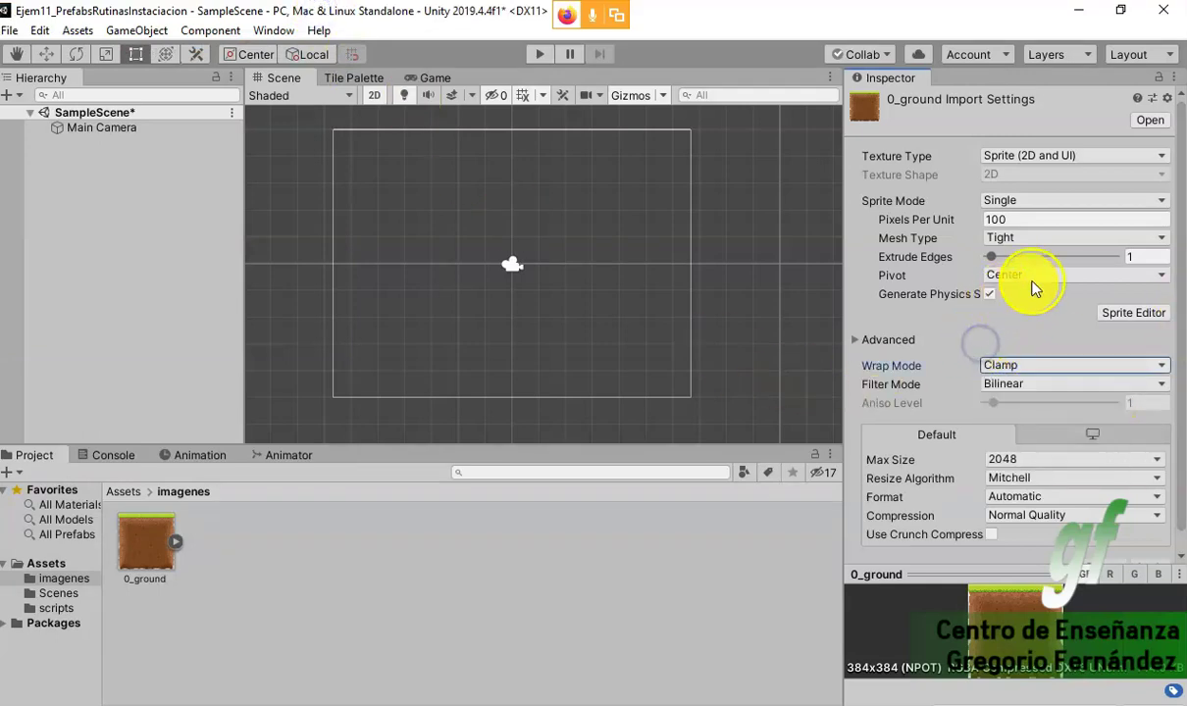
click(1039, 238)
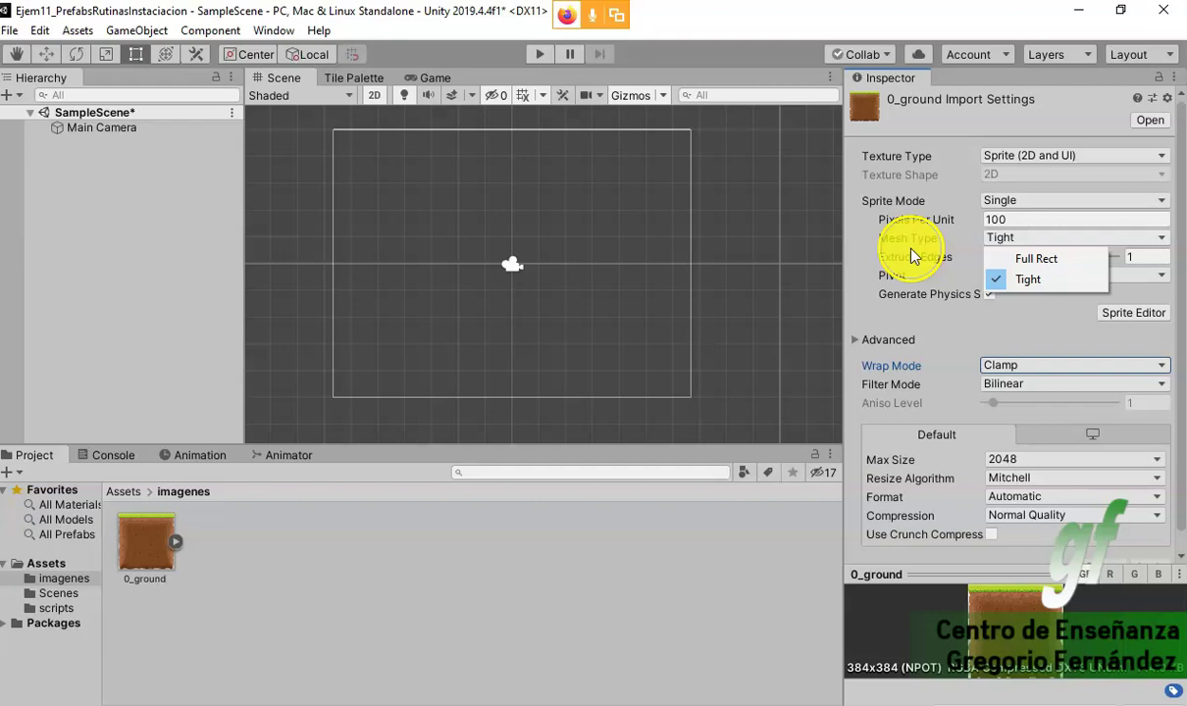
click(917, 294)
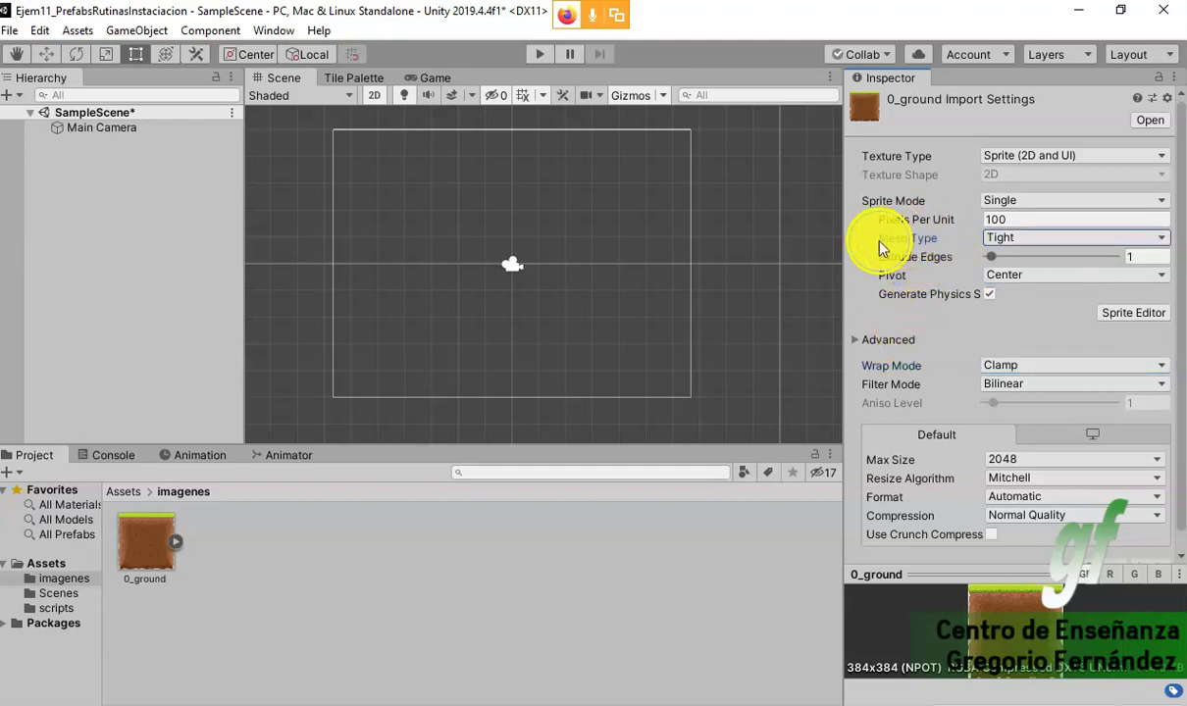
click(1006, 238)
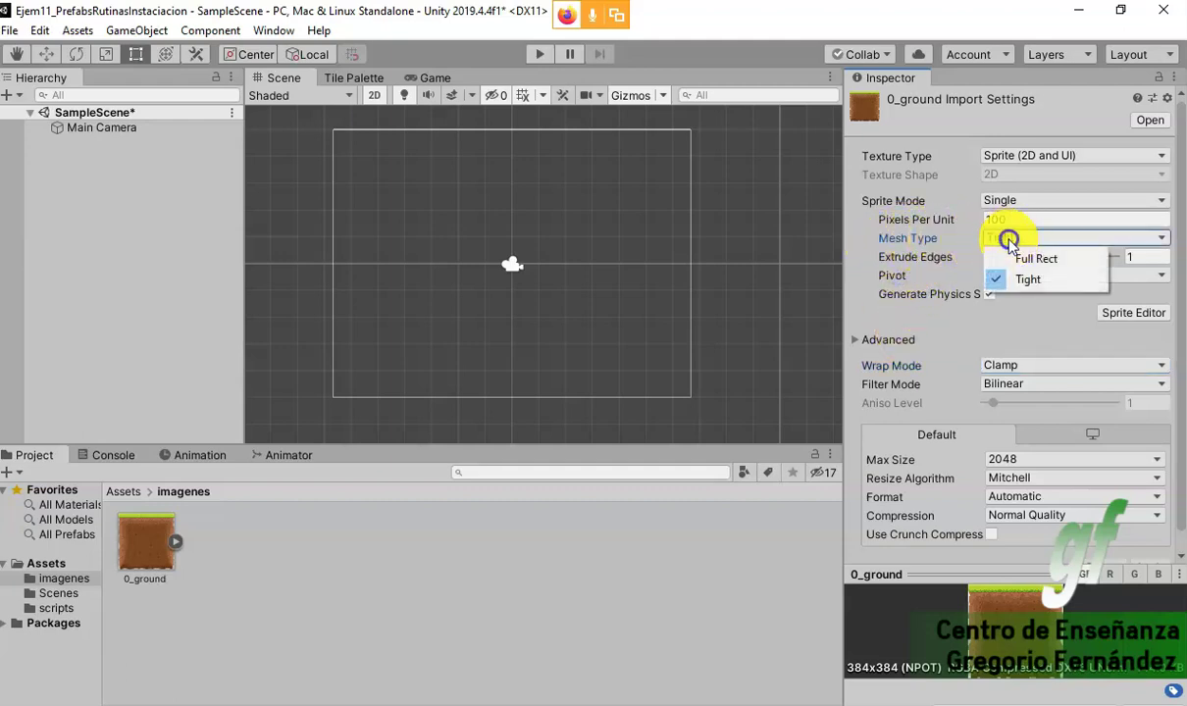
click(1066, 263)
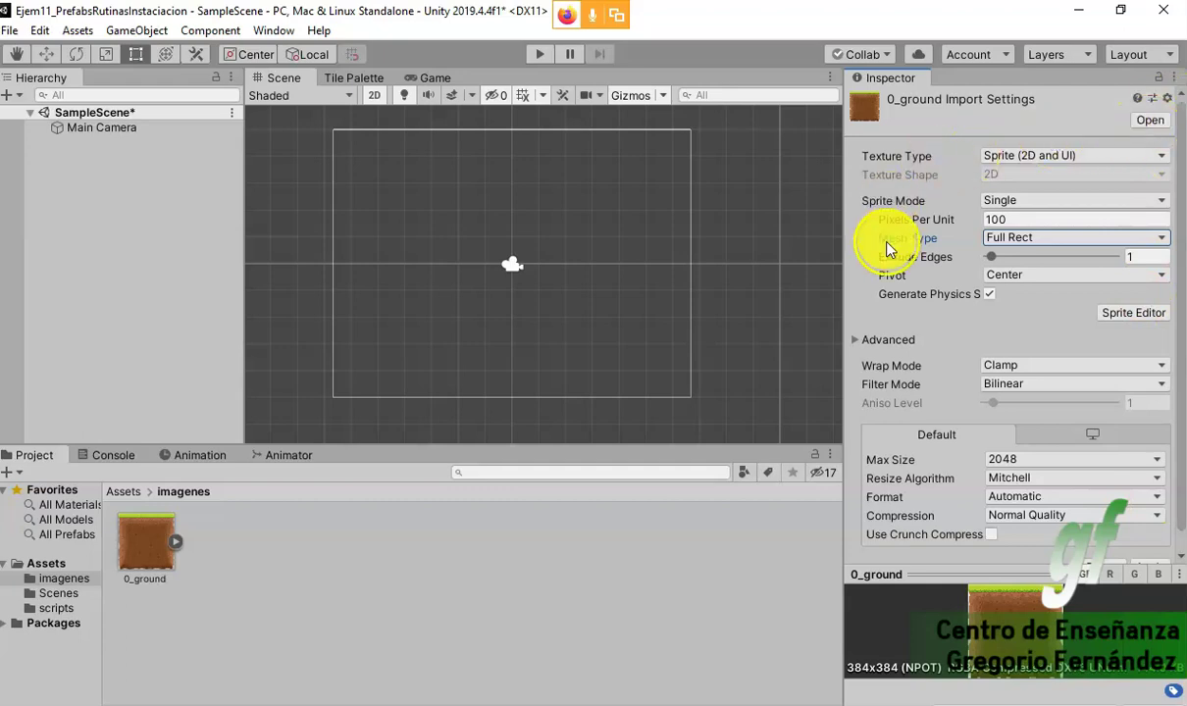
scroll(887, 314, down, 1)
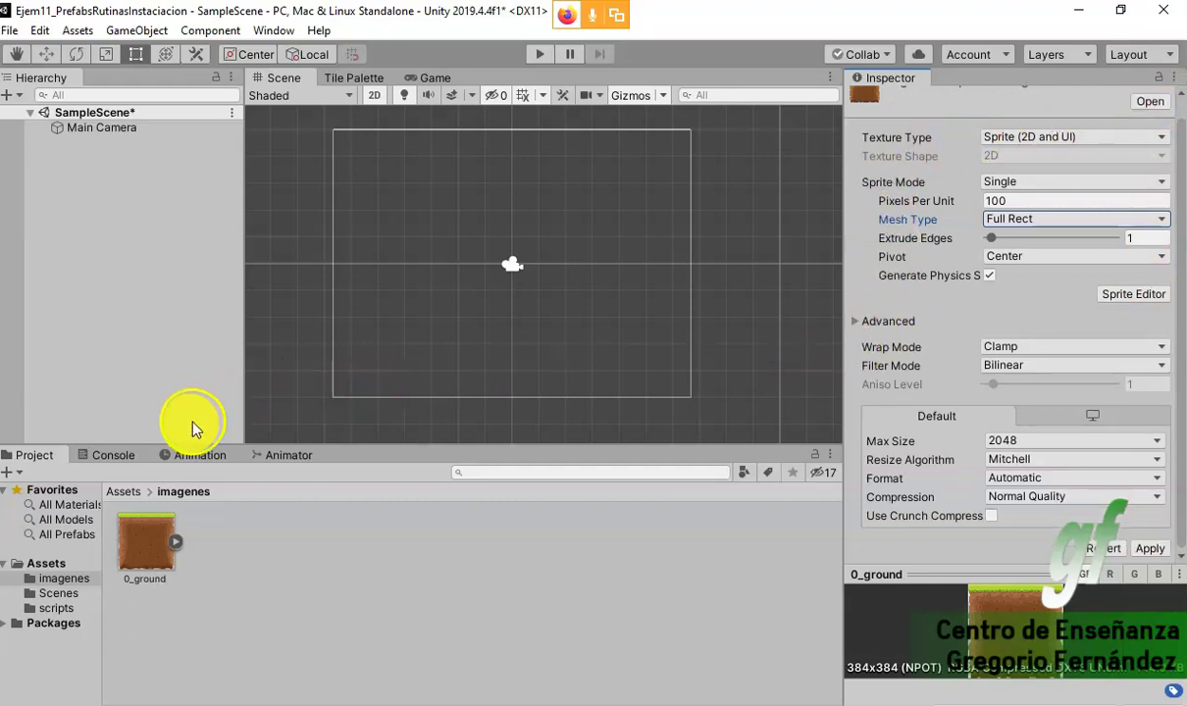
click(148, 529)
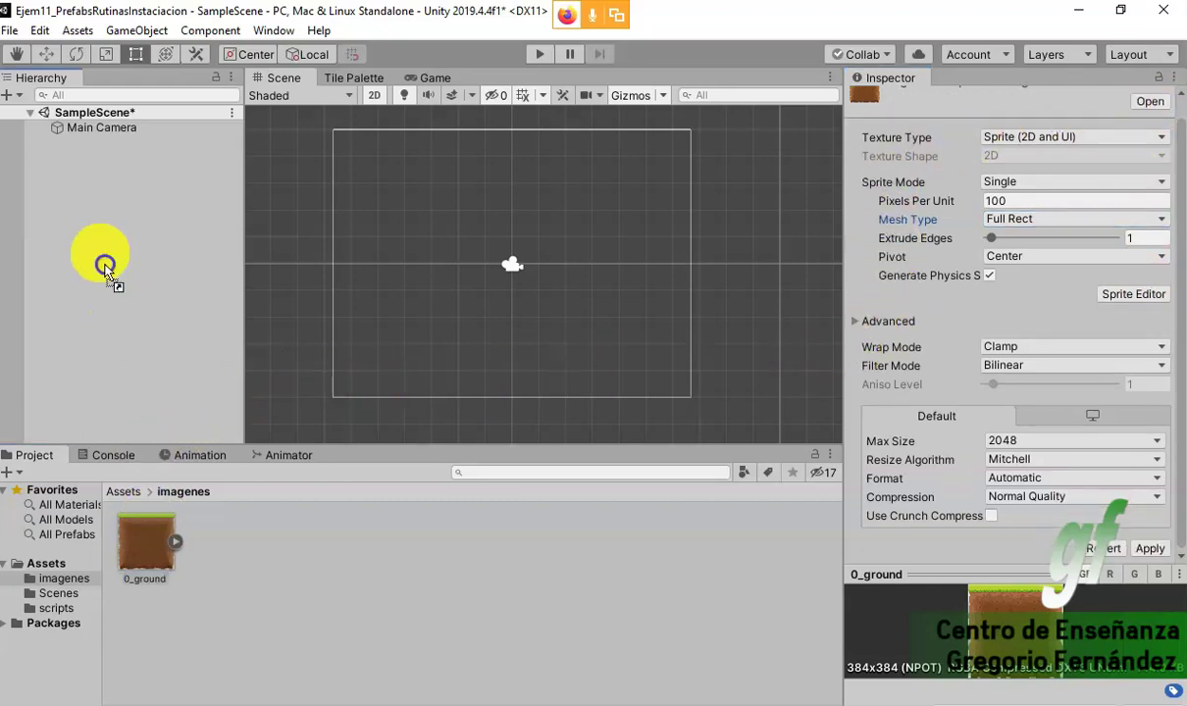
- Drag 0_ground into the scene, apply the pending import settings, and rename the object plataforma
drag(148, 529, 78, 167)
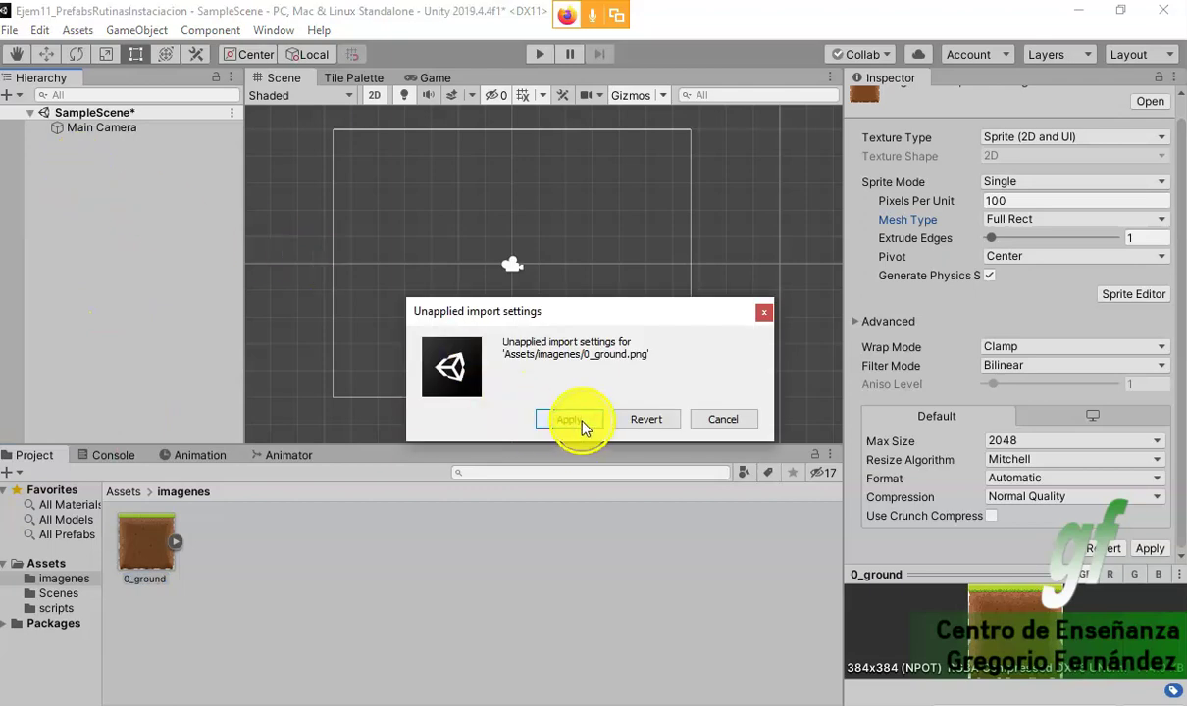
click(570, 422)
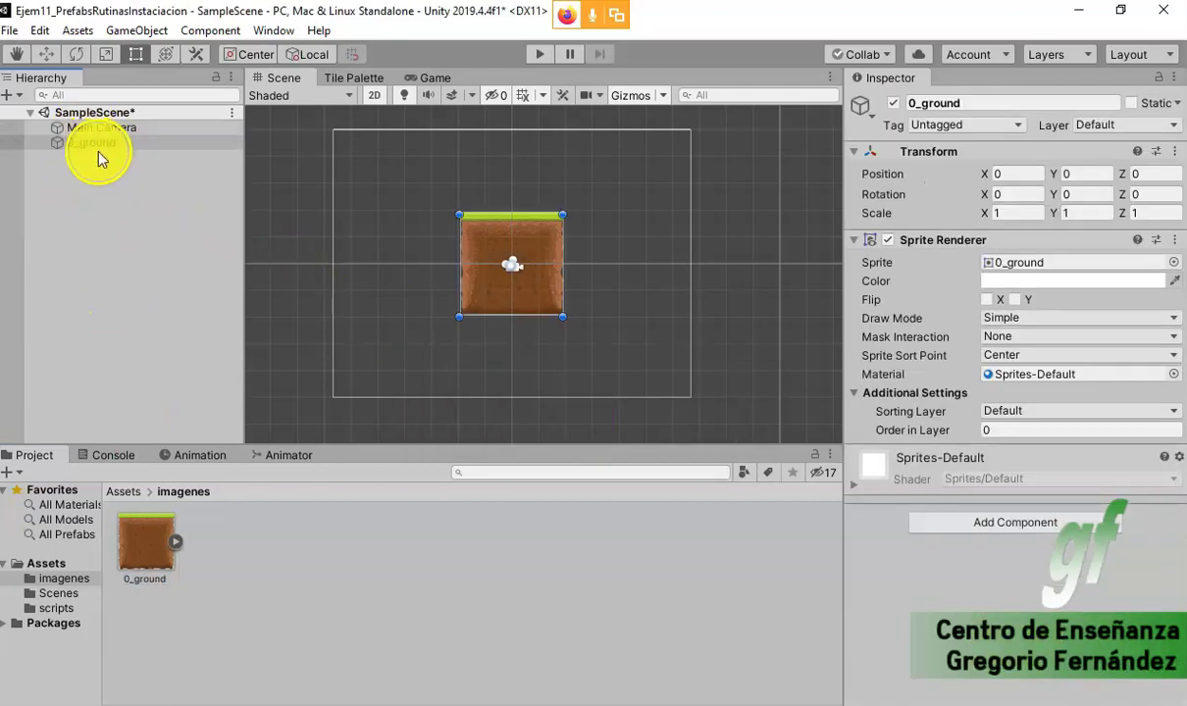
click(93, 144)
click(101, 147)
click(103, 142)
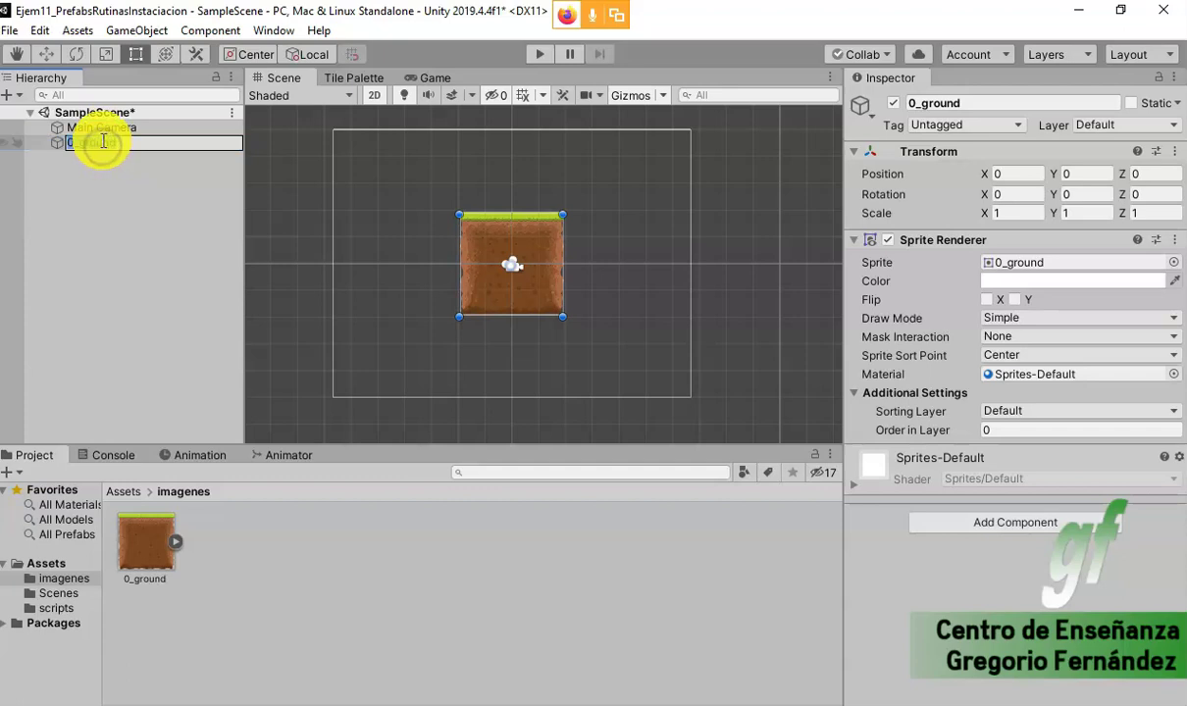
text(plataform)
key(Return)
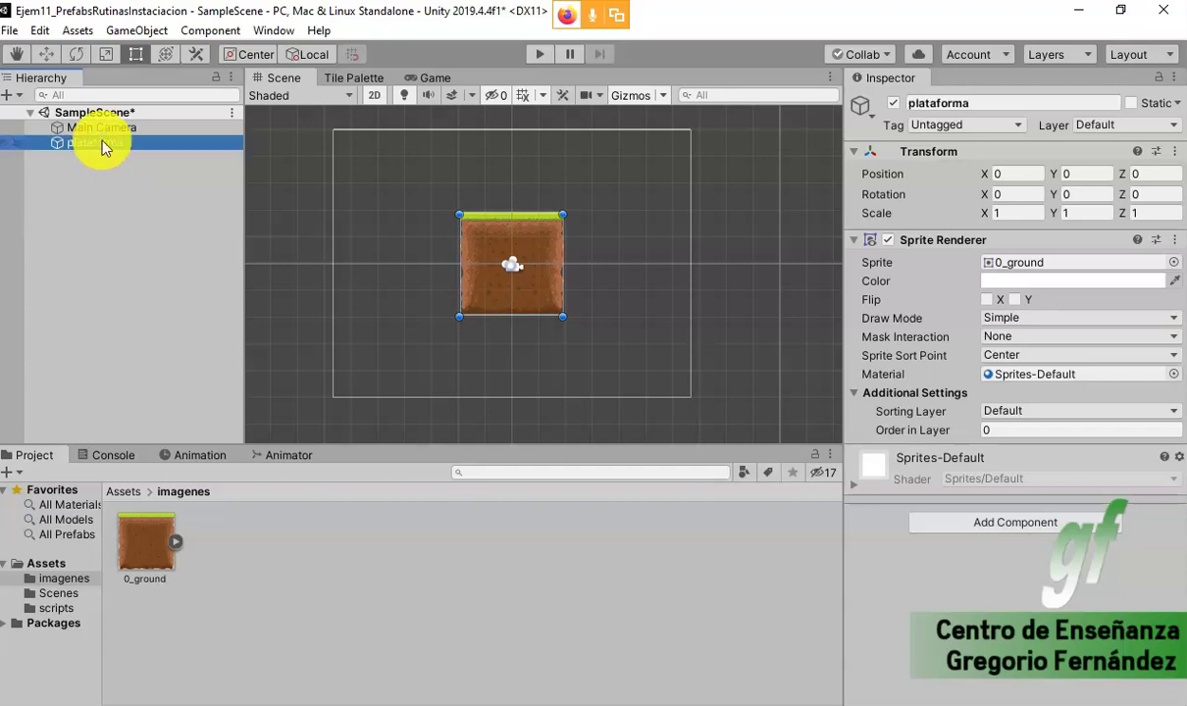
- Move plataforma down-left and set its Sprite Renderer Draw Mode to Tiled
click(495, 269)
drag(495, 269, 375, 343)
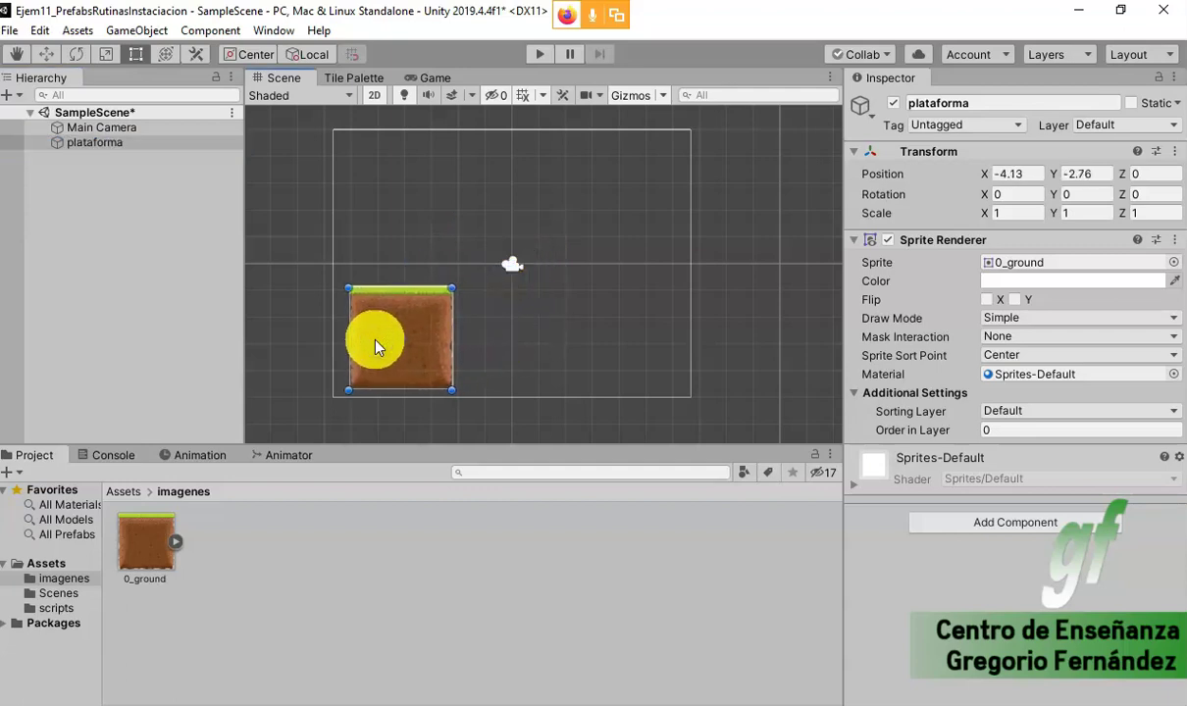
click(1020, 318)
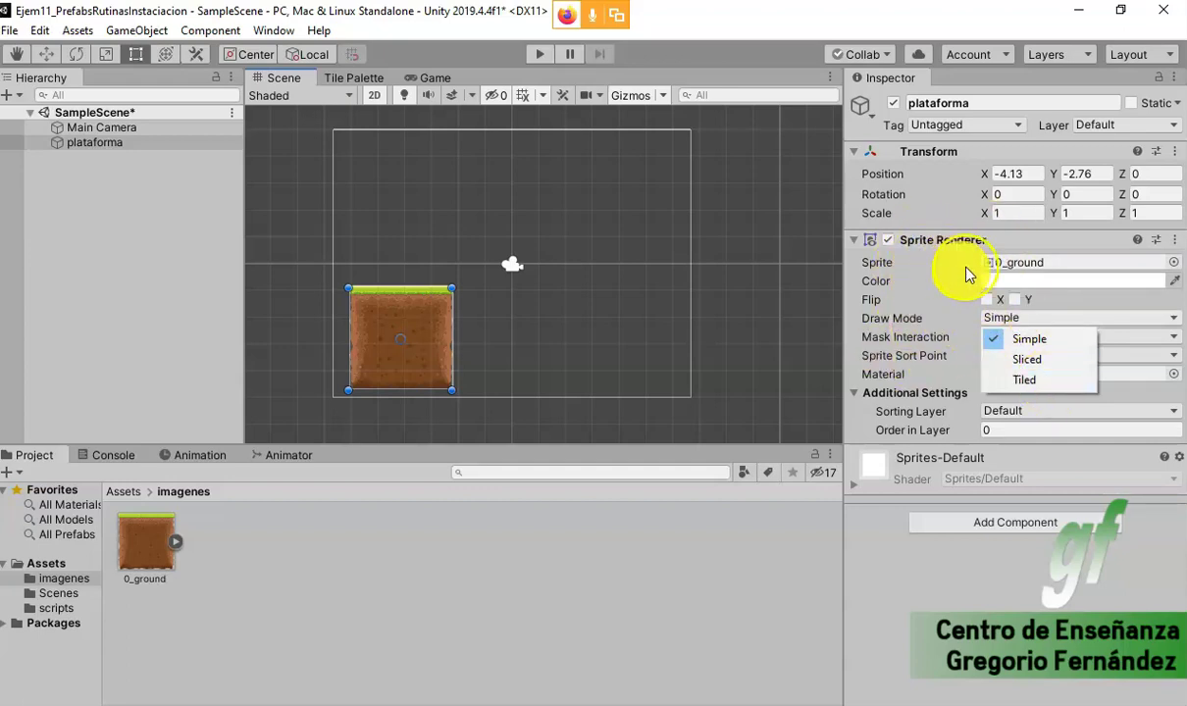
click(1052, 387)
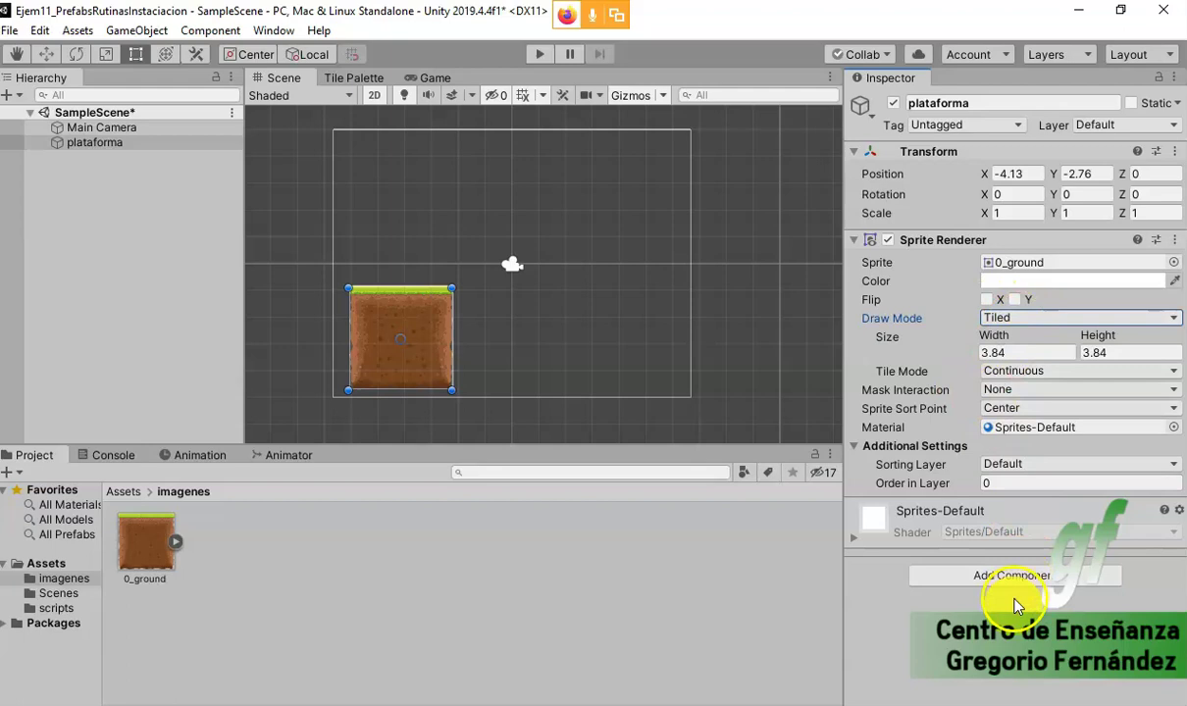
- Resize plataforma into a 13.56 × 2.62 strip spanning the camera frame's bottom
click(1015, 282)
click(208, 16)
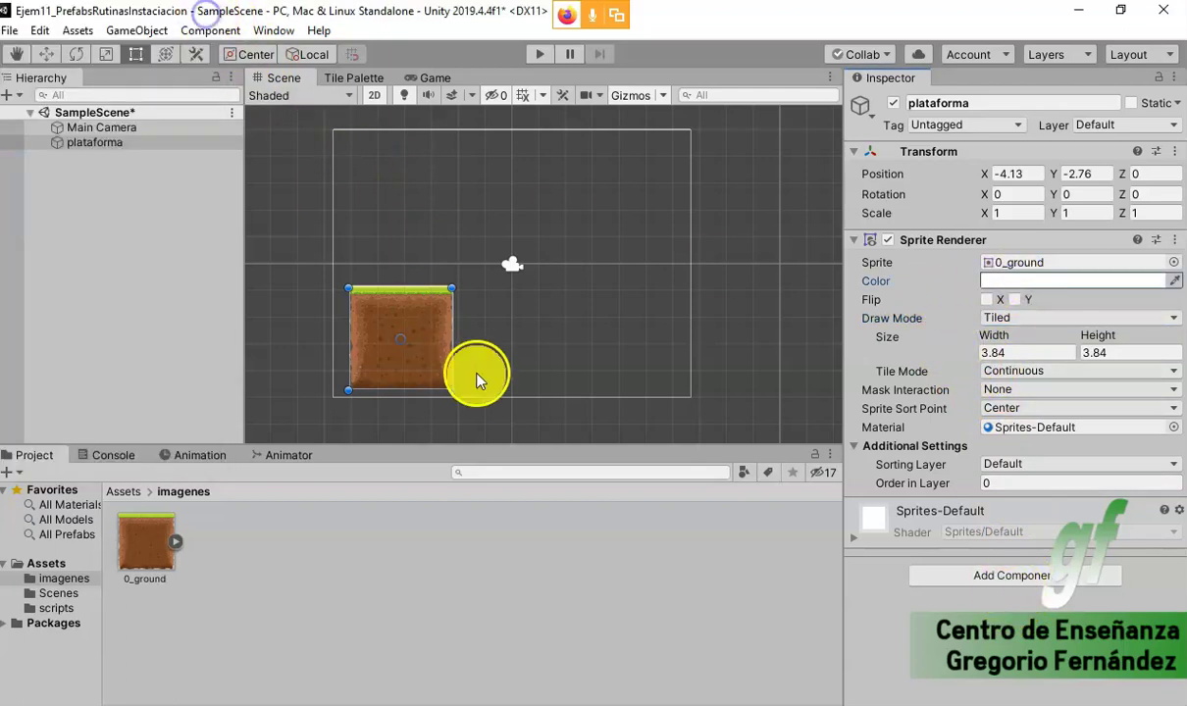
mouse_move(451, 290)
mouse_down()
mouse_move(542, 336)
mouse_move(688, 326)
mouse_up()
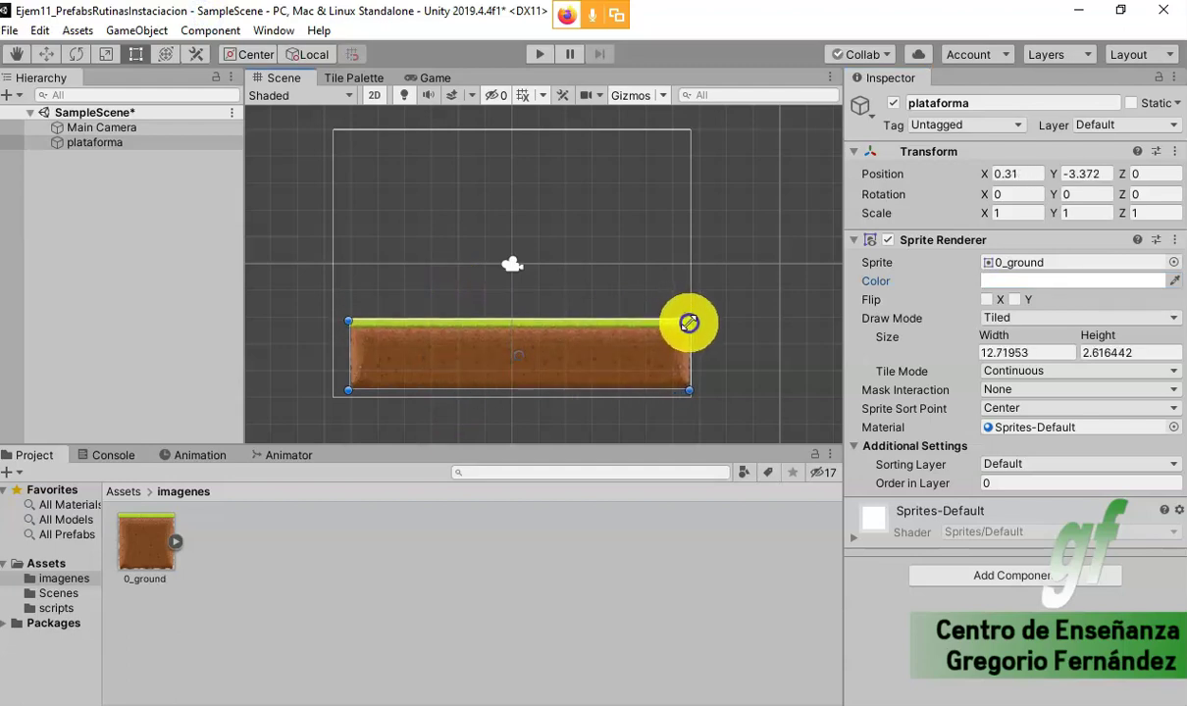
click(381, 235)
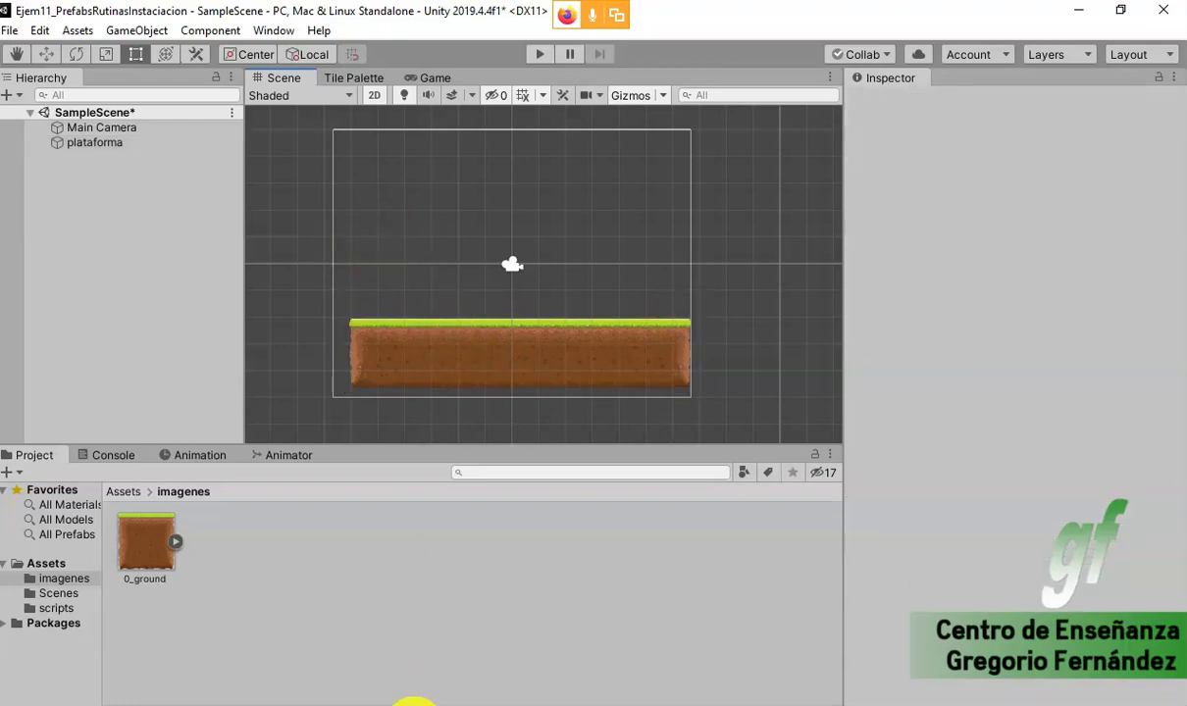
click(463, 351)
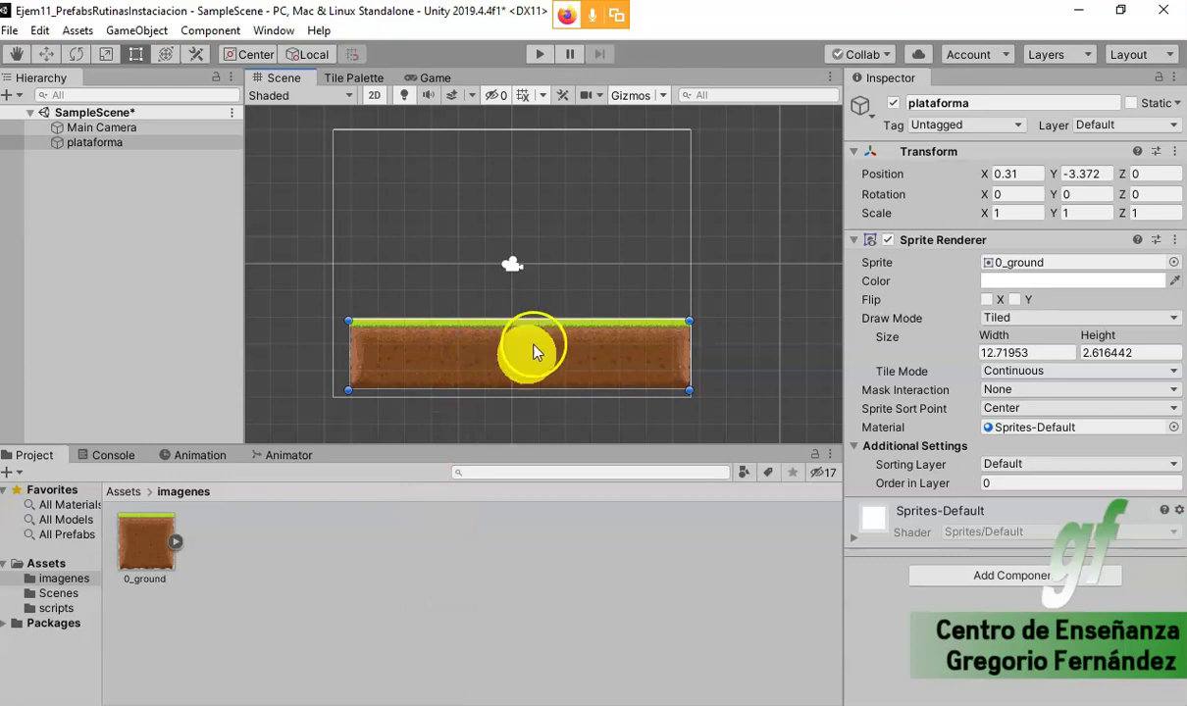
drag(525, 363, 502, 364)
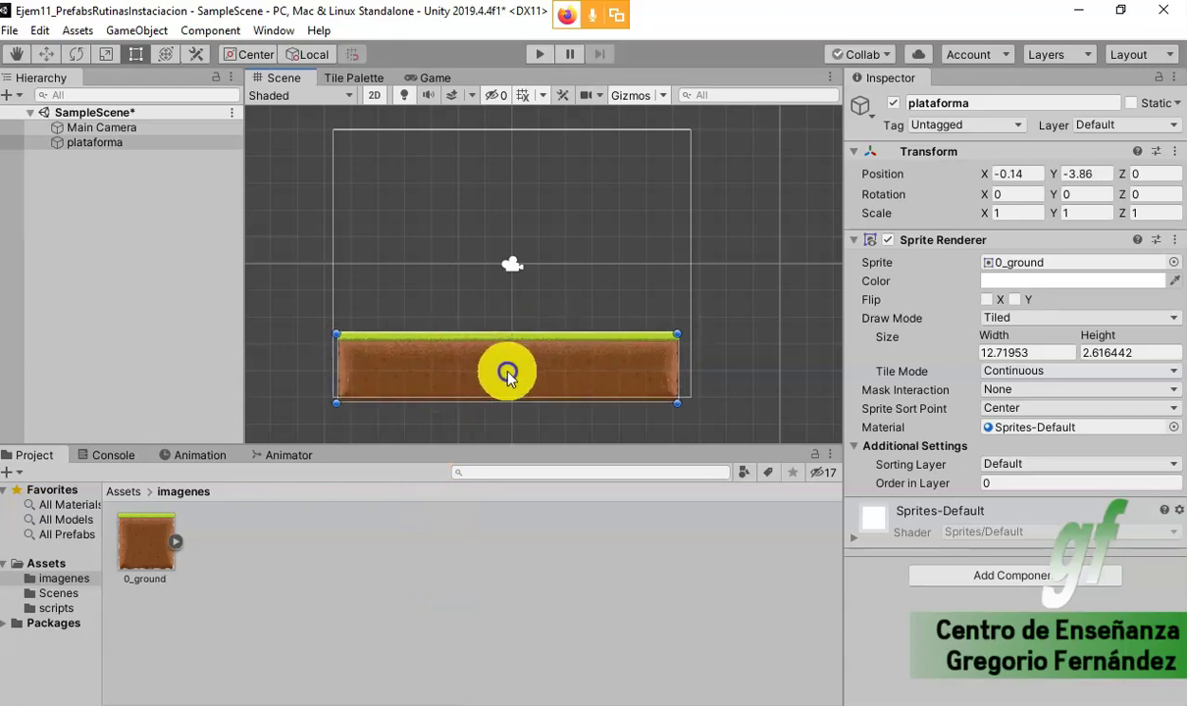
drag(673, 338, 695, 341)
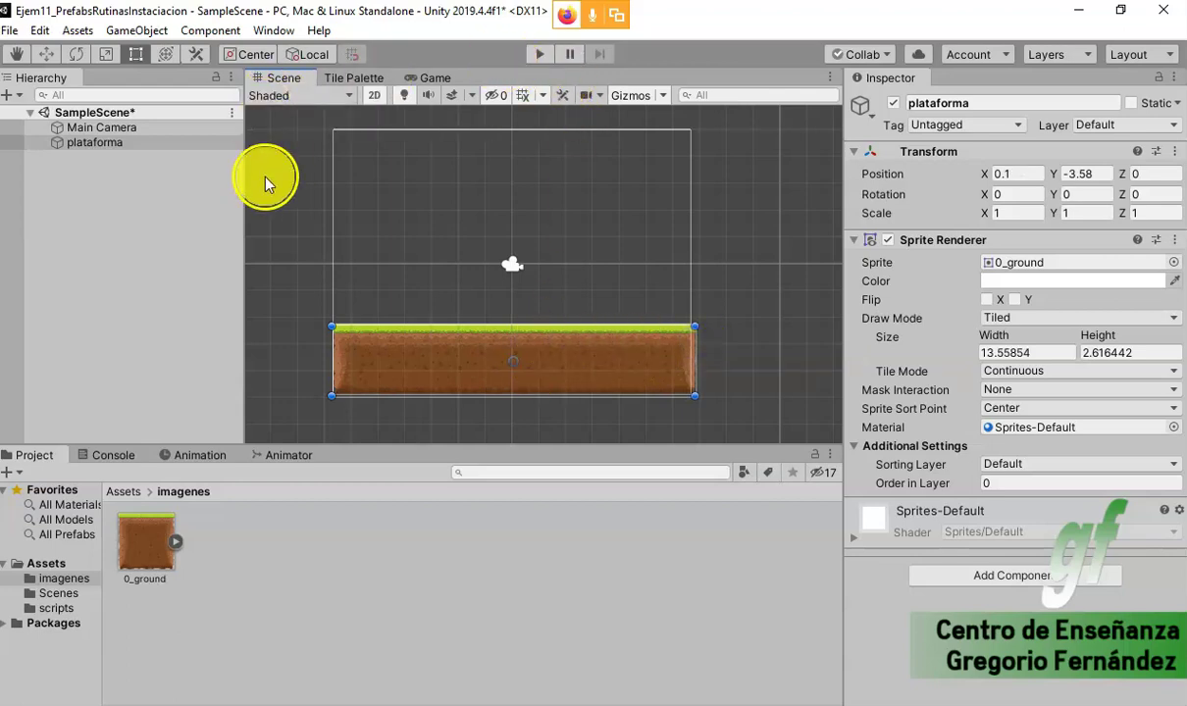
click(226, 602)
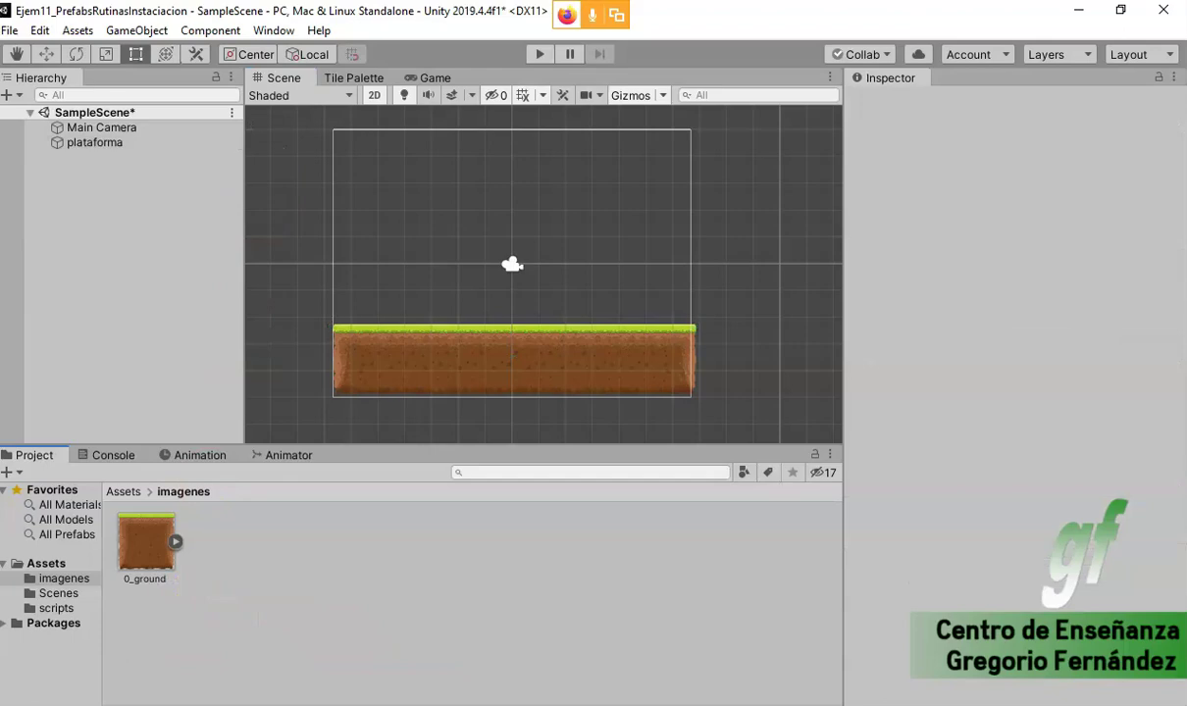
- Drag 0_ground.png from the Tiles folder in Explorer into imagenes, creating 0_ground 1
mouse_move(484, 702)
click(414, 642)
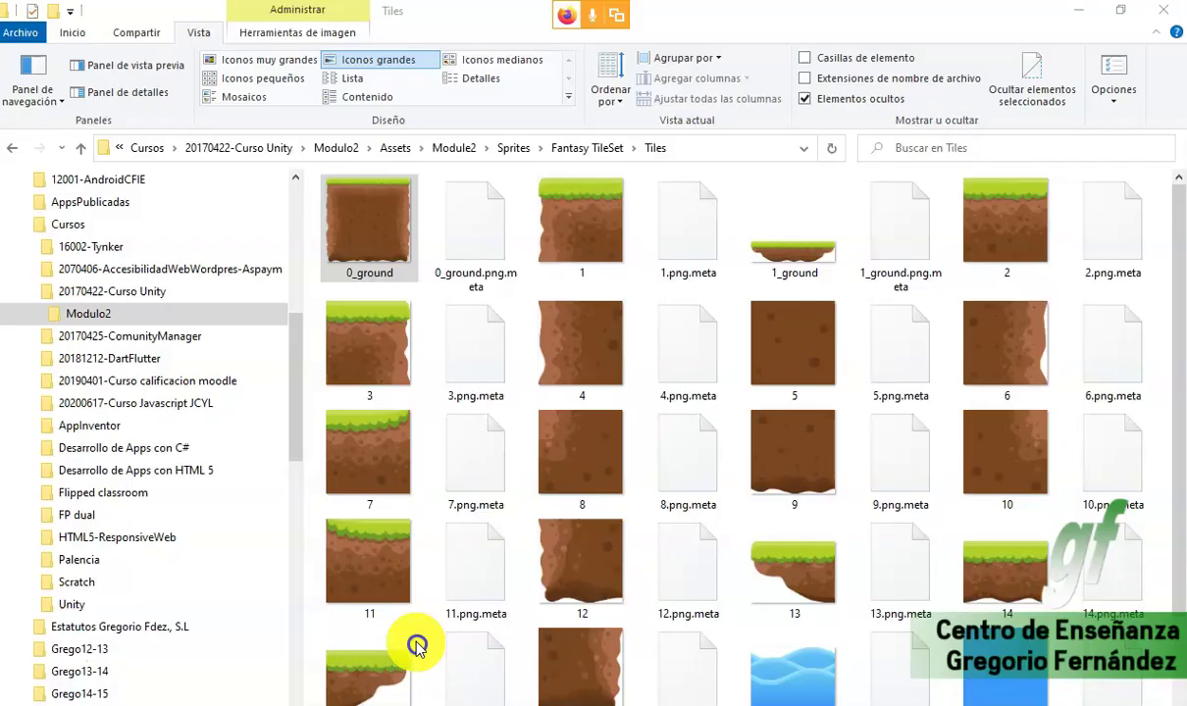
mouse_move(407, 255)
mouse_down()
mouse_move(547, 607)
mouse_move(373, 578)
mouse_up()
key(alt+Tab)
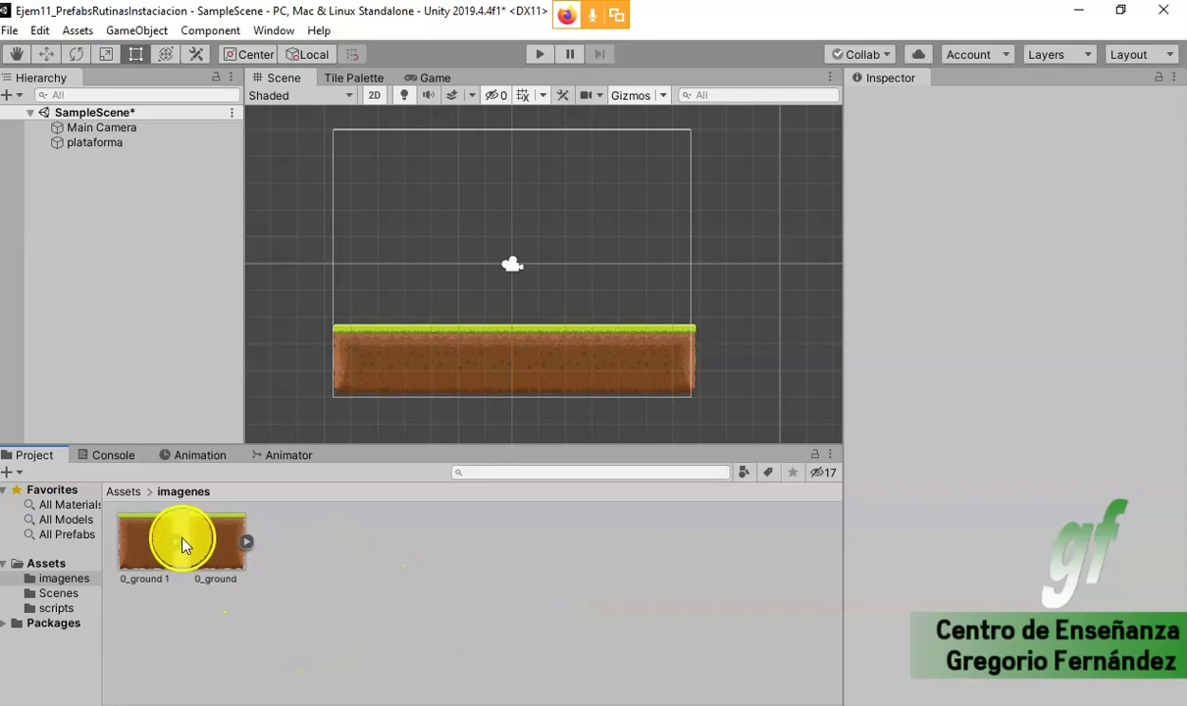
- Place 0_ground 1 into the scene and stretch it wider
click(223, 541)
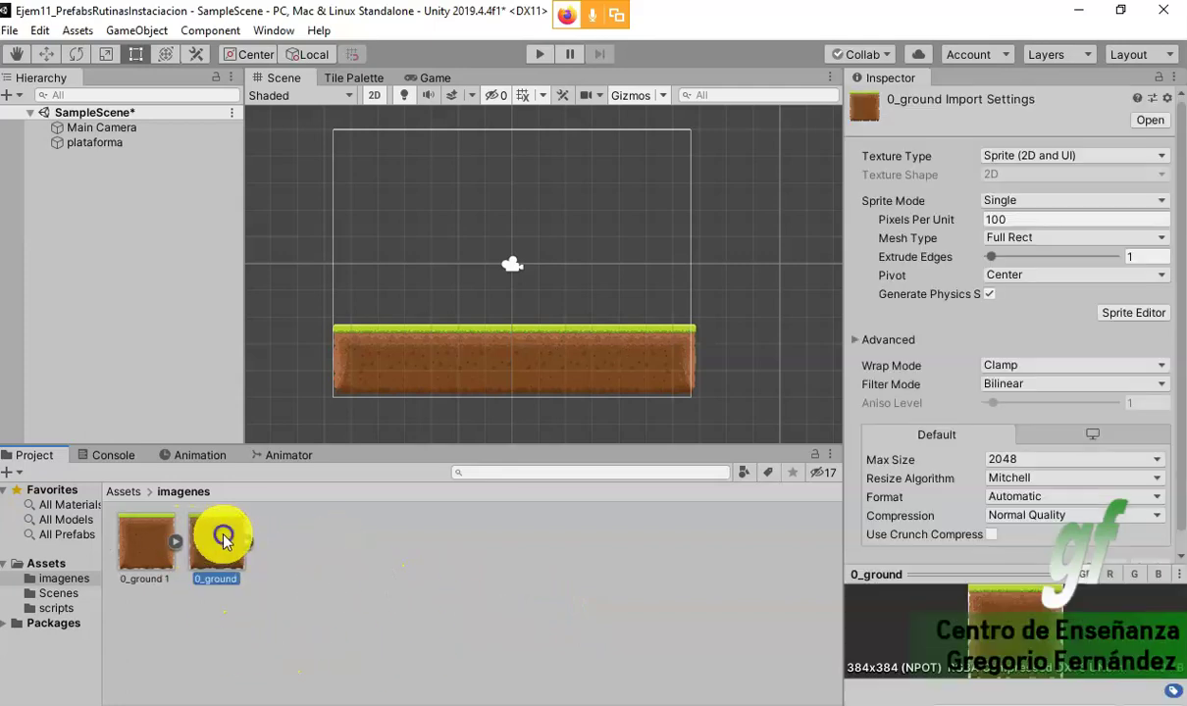
click(154, 544)
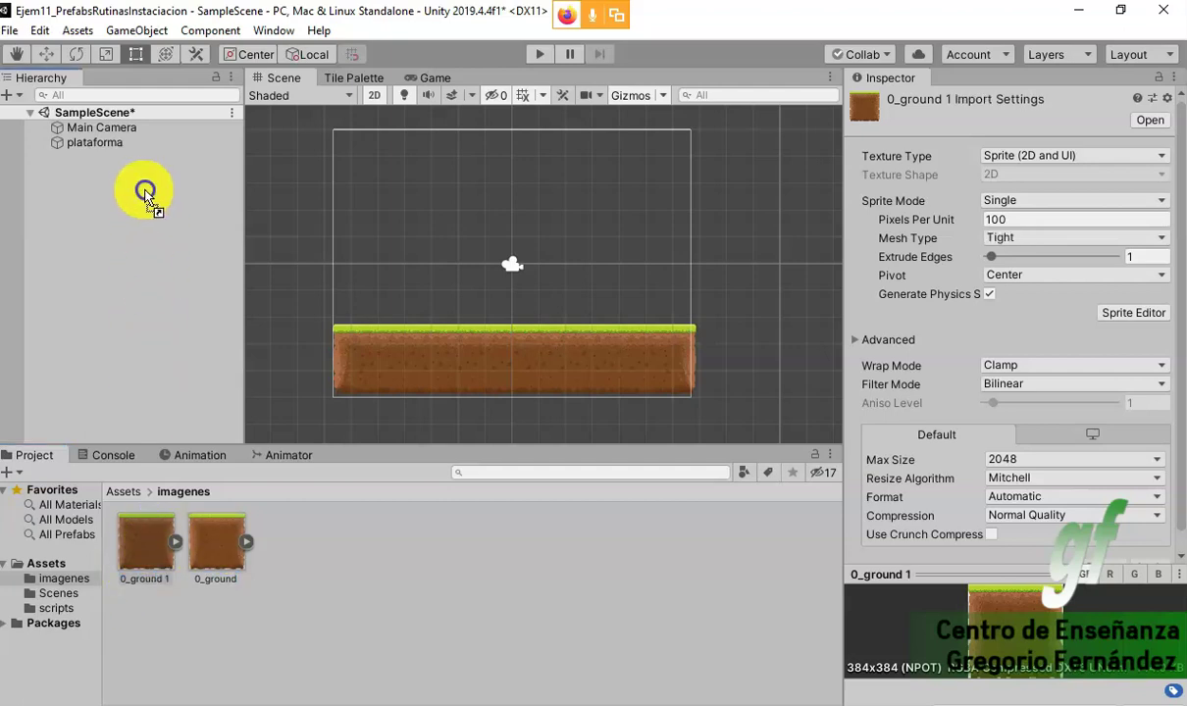
drag(152, 554, 149, 187)
drag(562, 316, 710, 289)
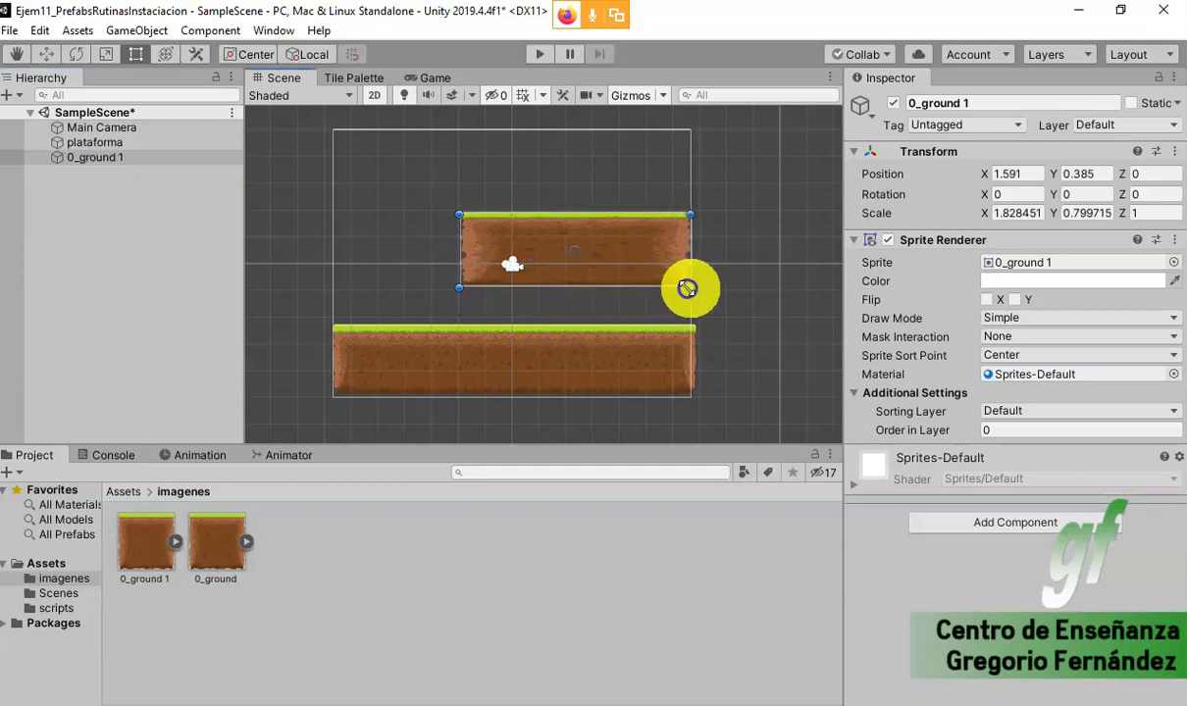
drag(463, 264, 327, 279)
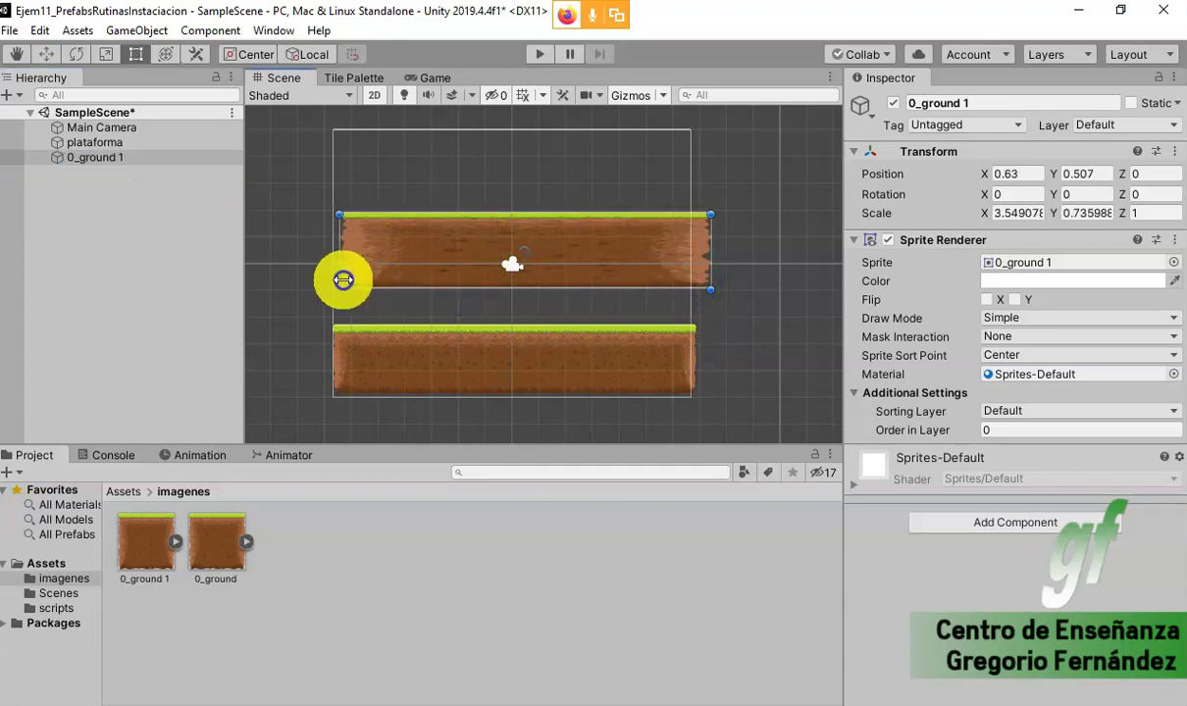
drag(519, 253, 527, 302)
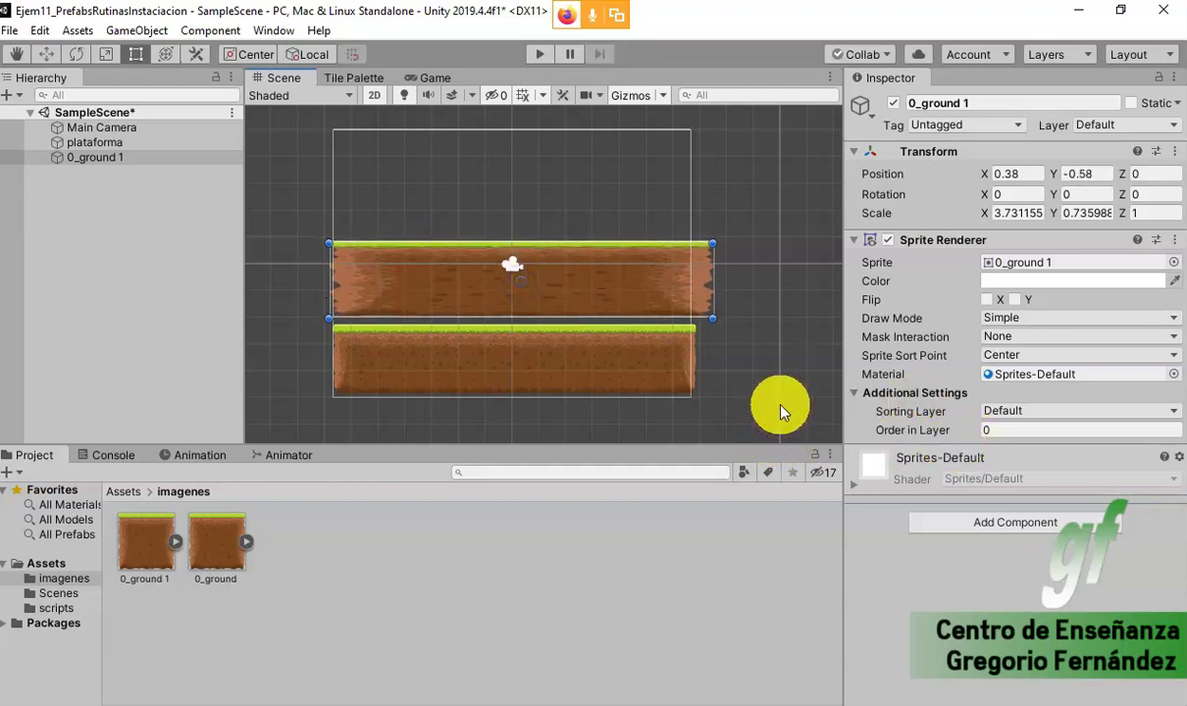
- Delete the 0_ground 1 scene object and permanently delete its image asset
key(Delete)
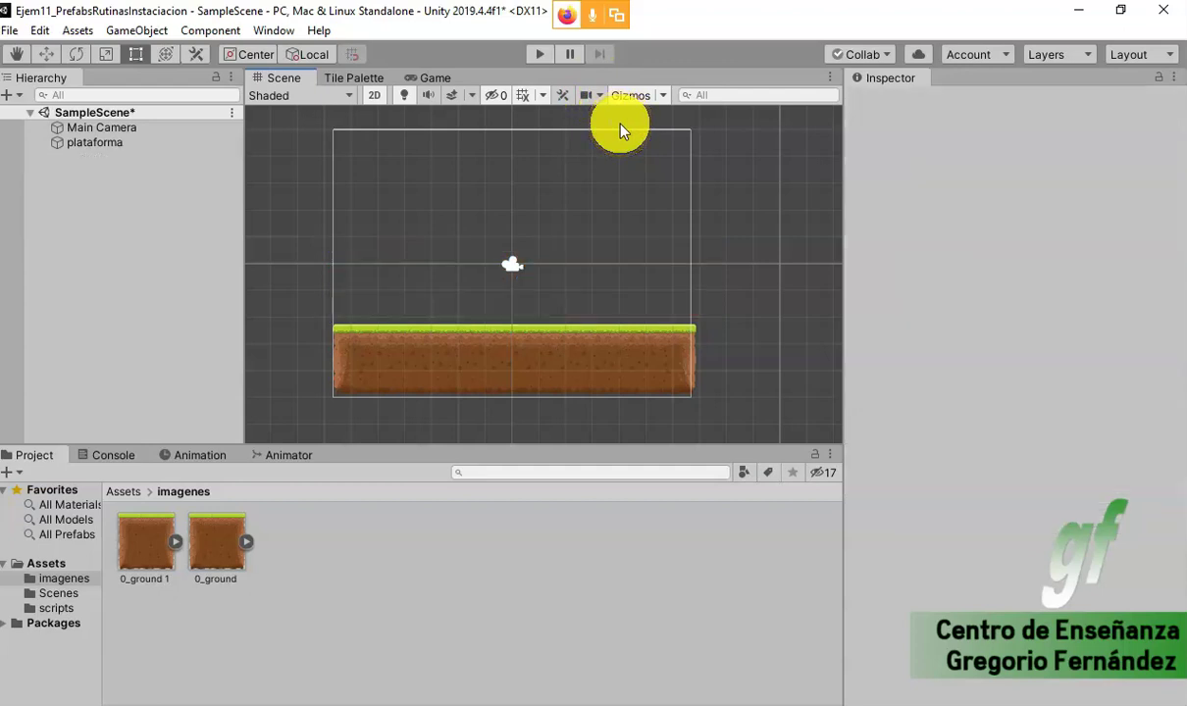
click(140, 555)
key(Delete)
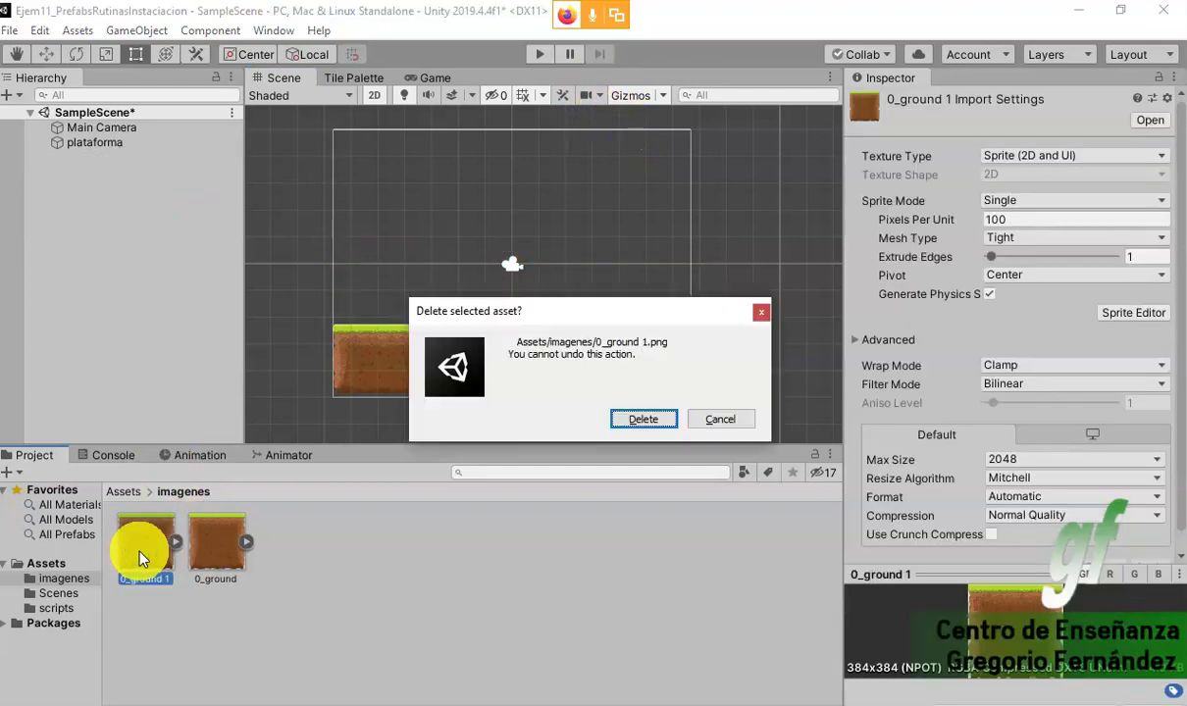
click(640, 420)
click(178, 551)
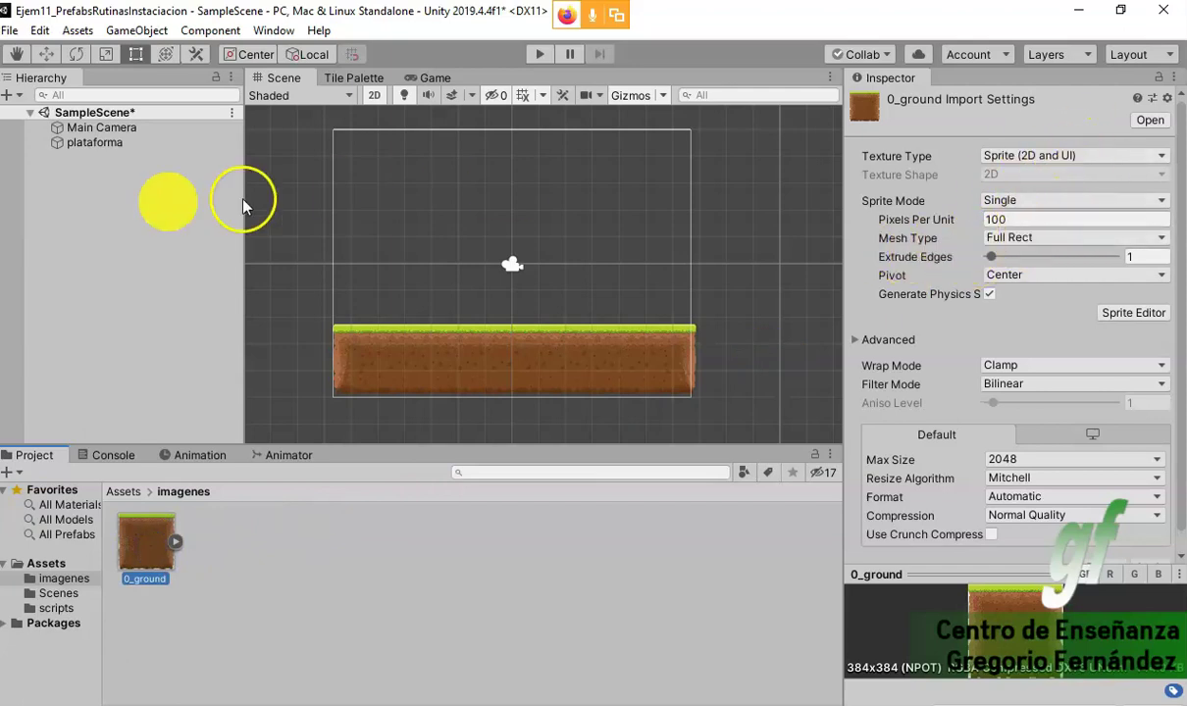
click(98, 143)
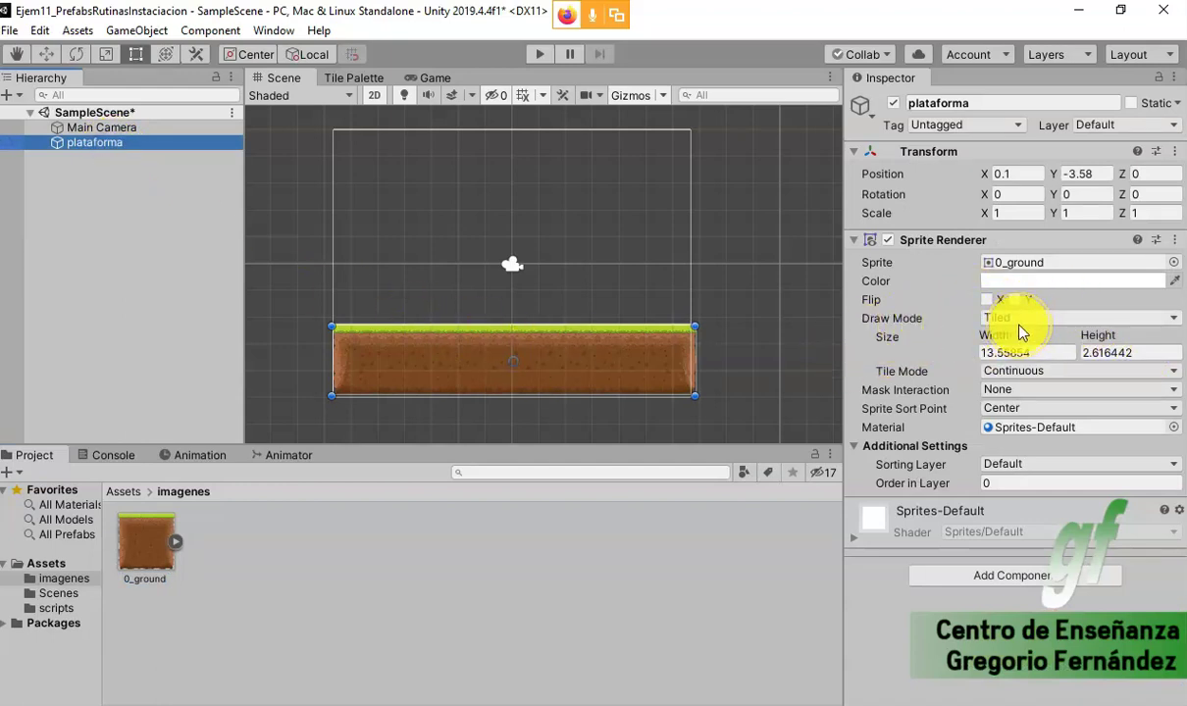
- Add a suelo tag and name User Layer 8 suelo in Tags and Layers
click(993, 124)
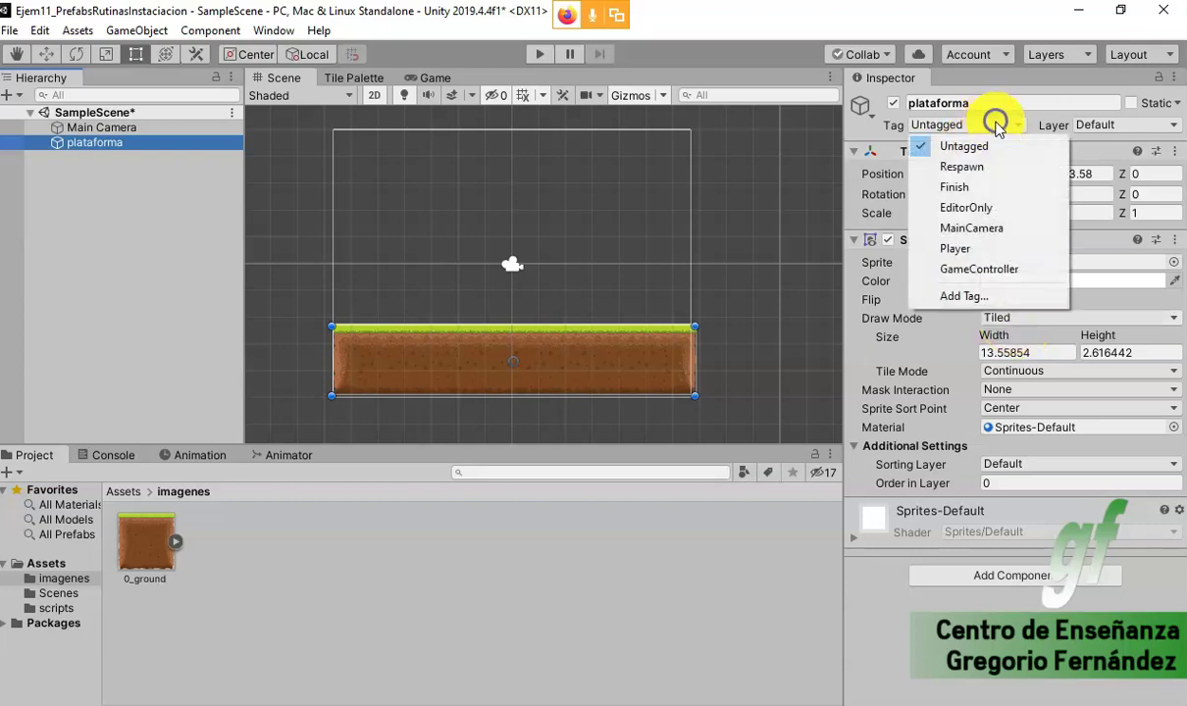
click(1000, 300)
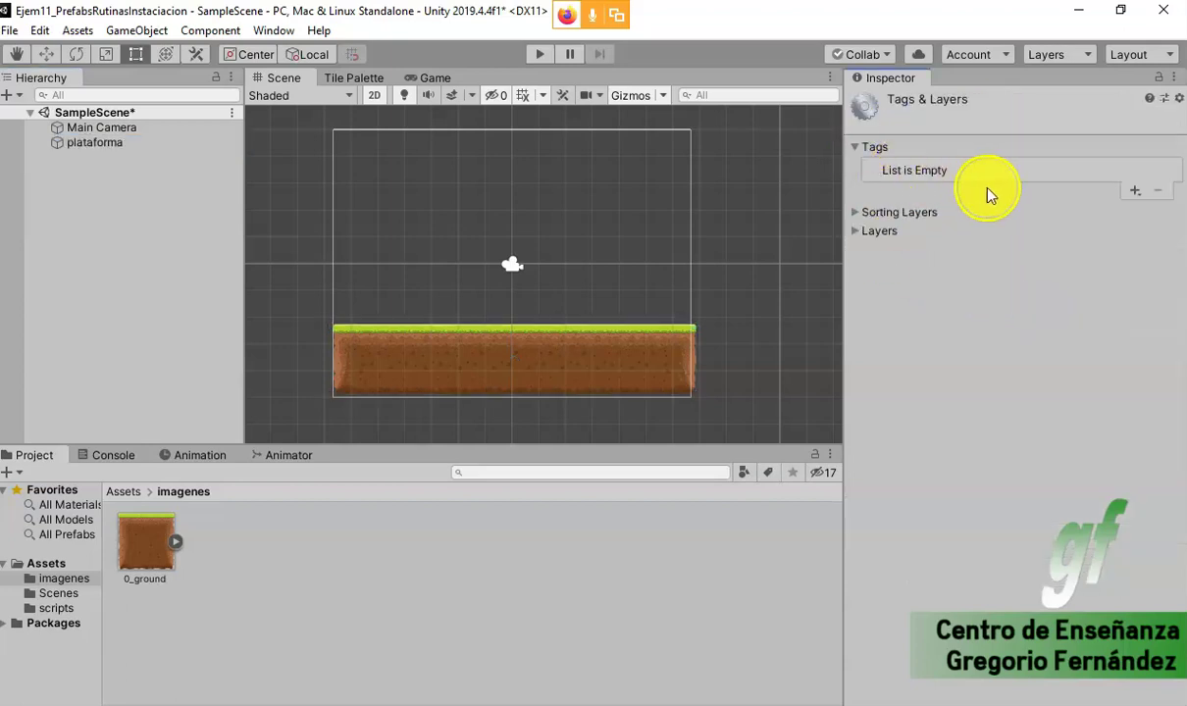
click(1135, 191)
text(suelo)
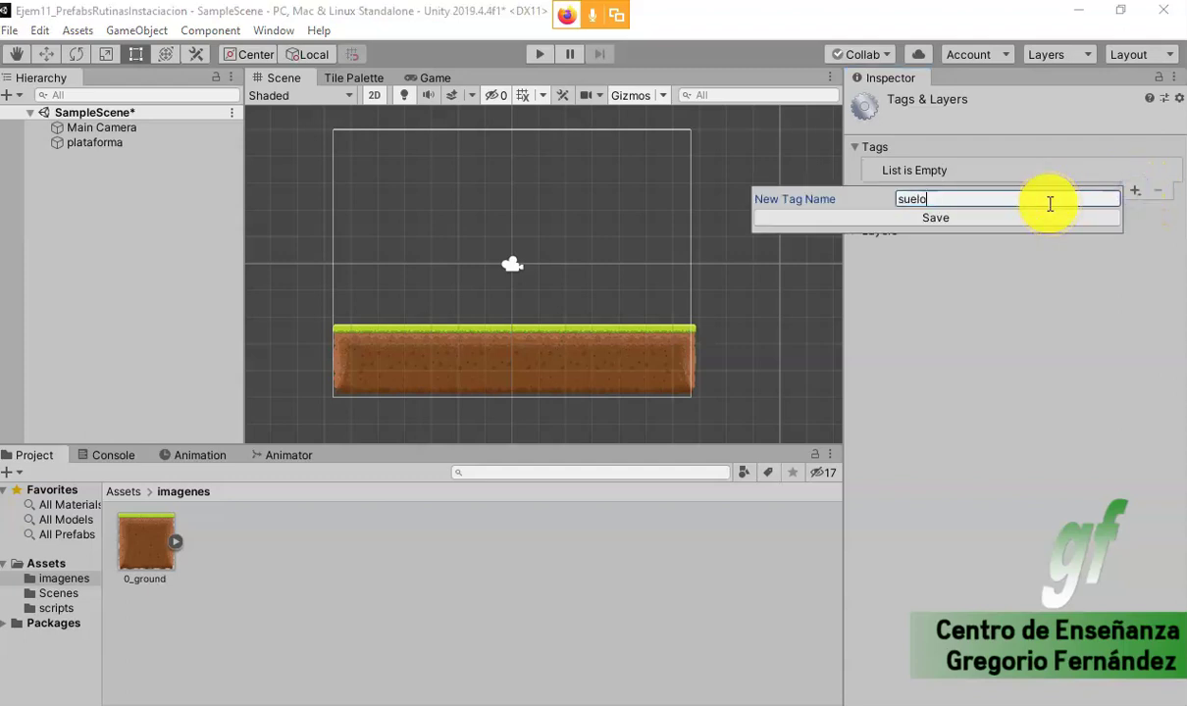
key(Return)
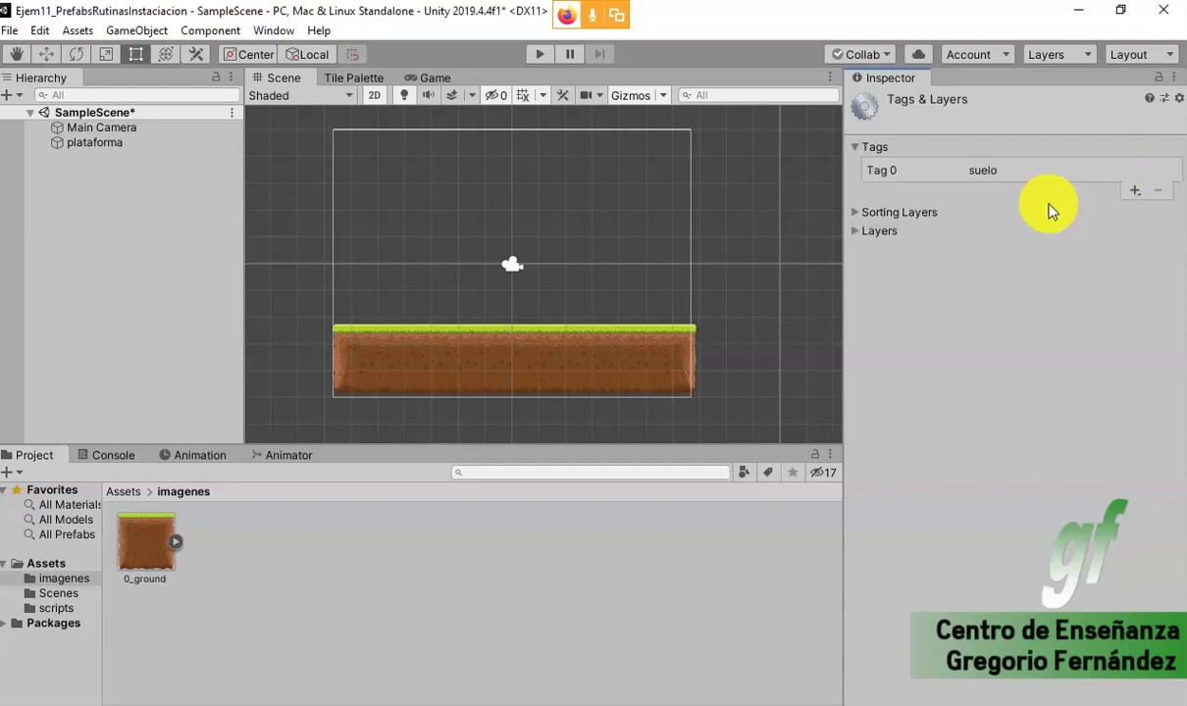
click(855, 232)
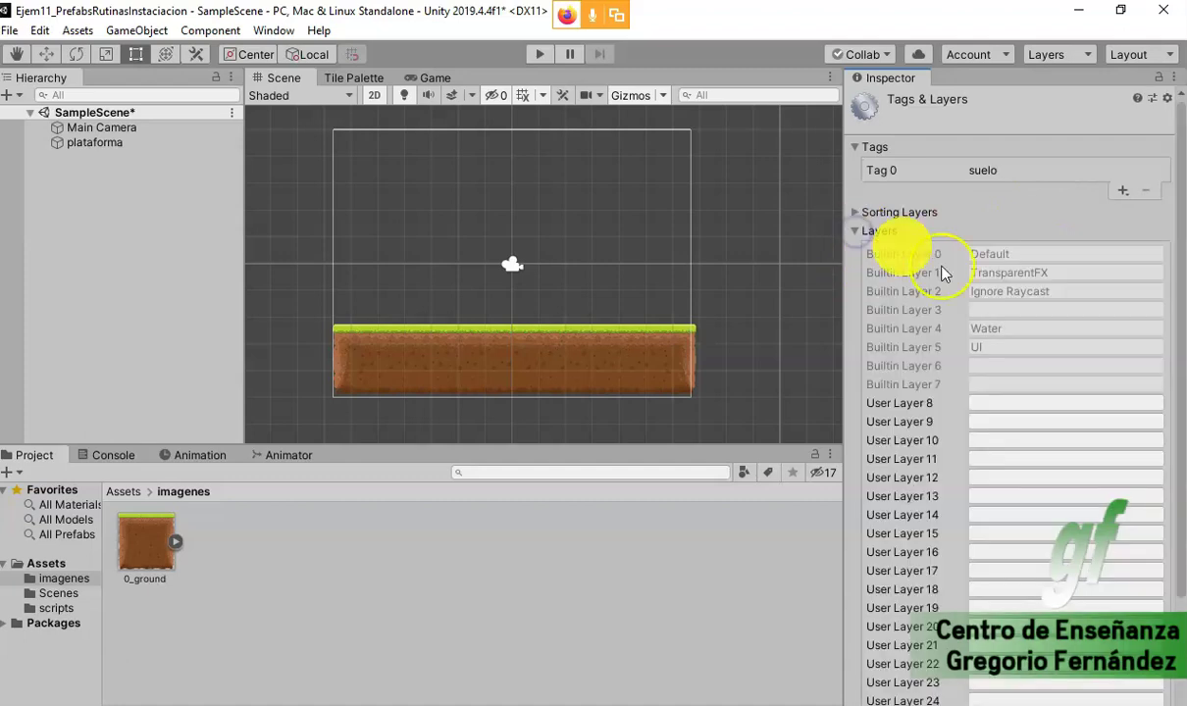
click(1018, 404)
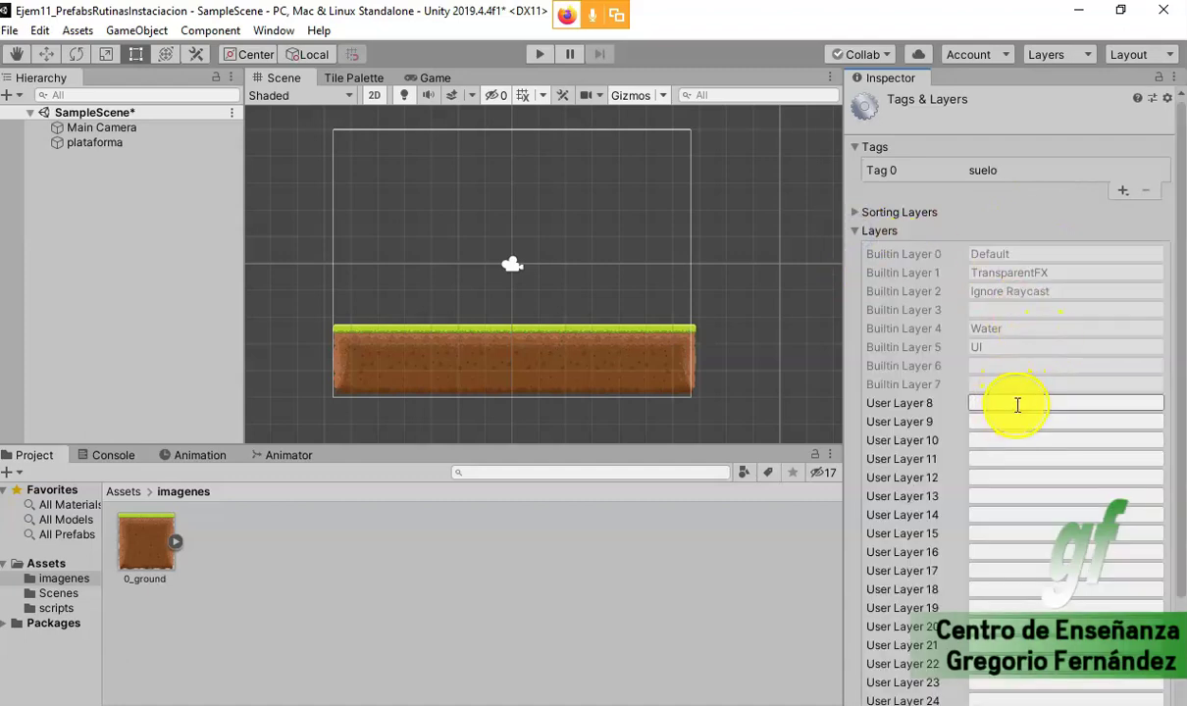
click(1014, 403)
text(suelo)
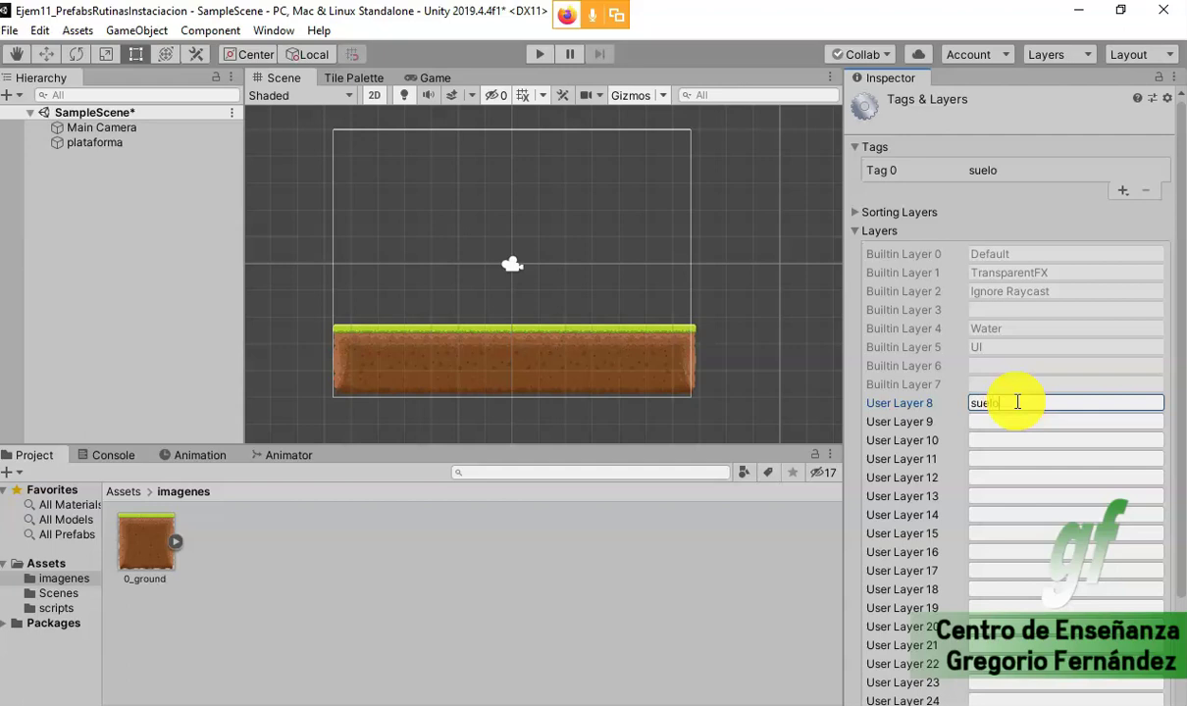
click(1017, 422)
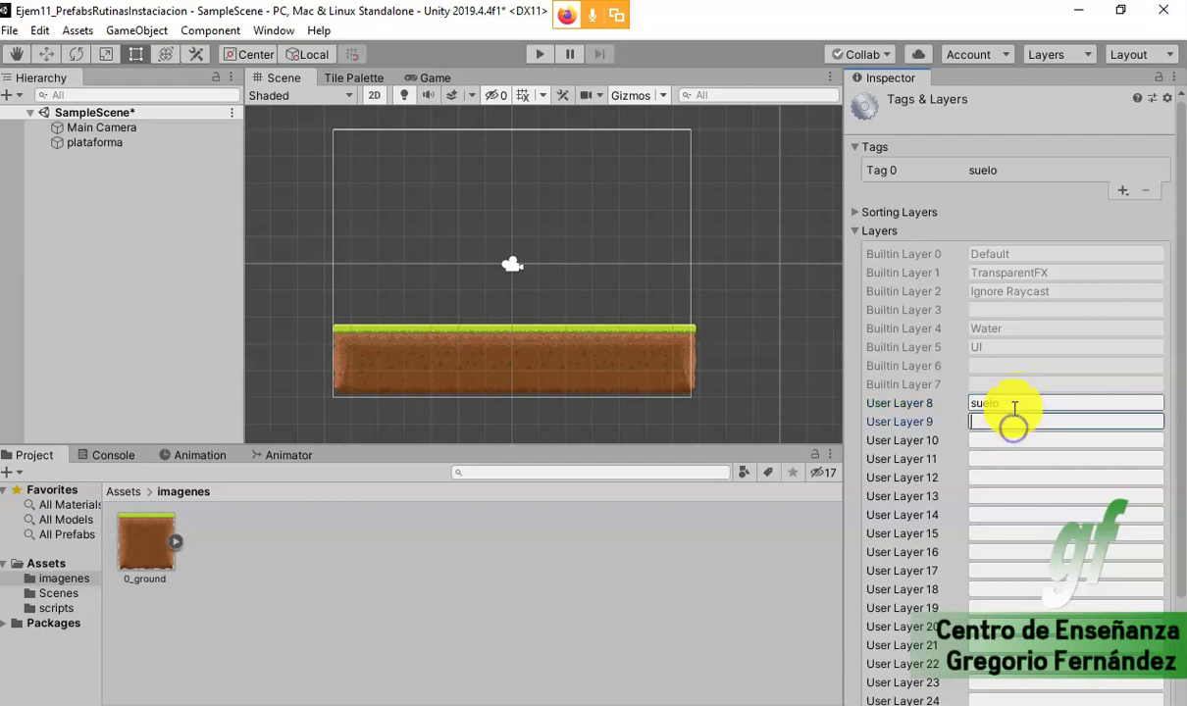
click(856, 147)
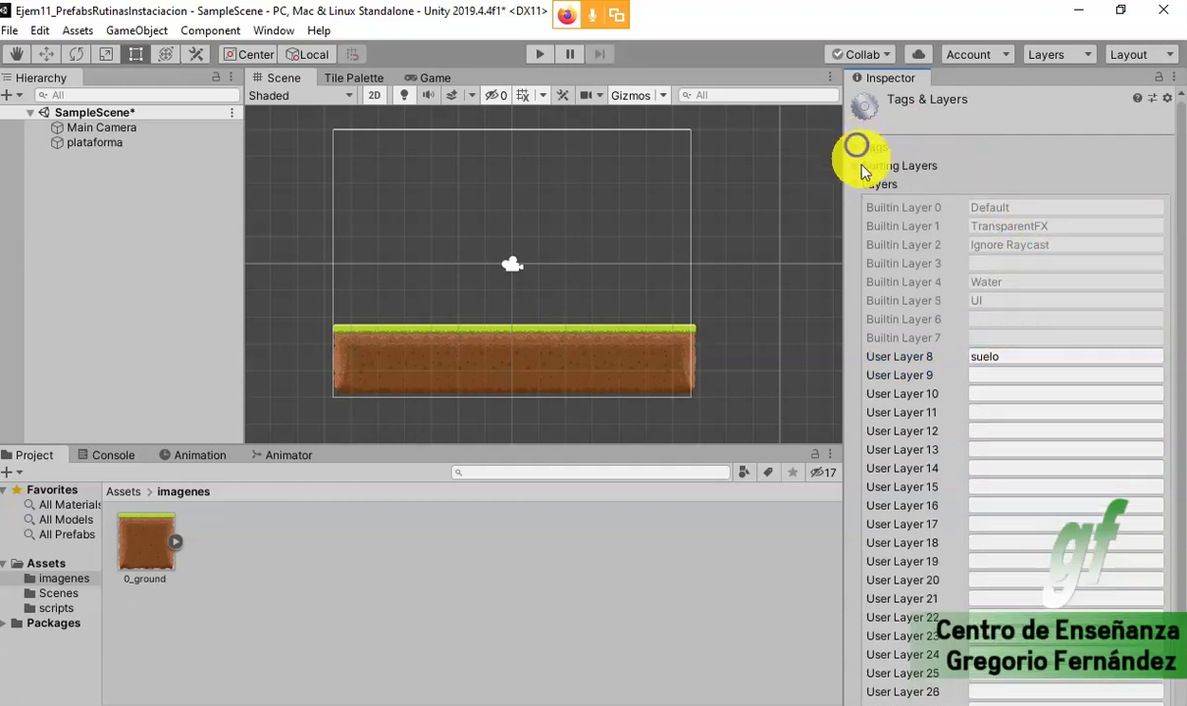
click(855, 184)
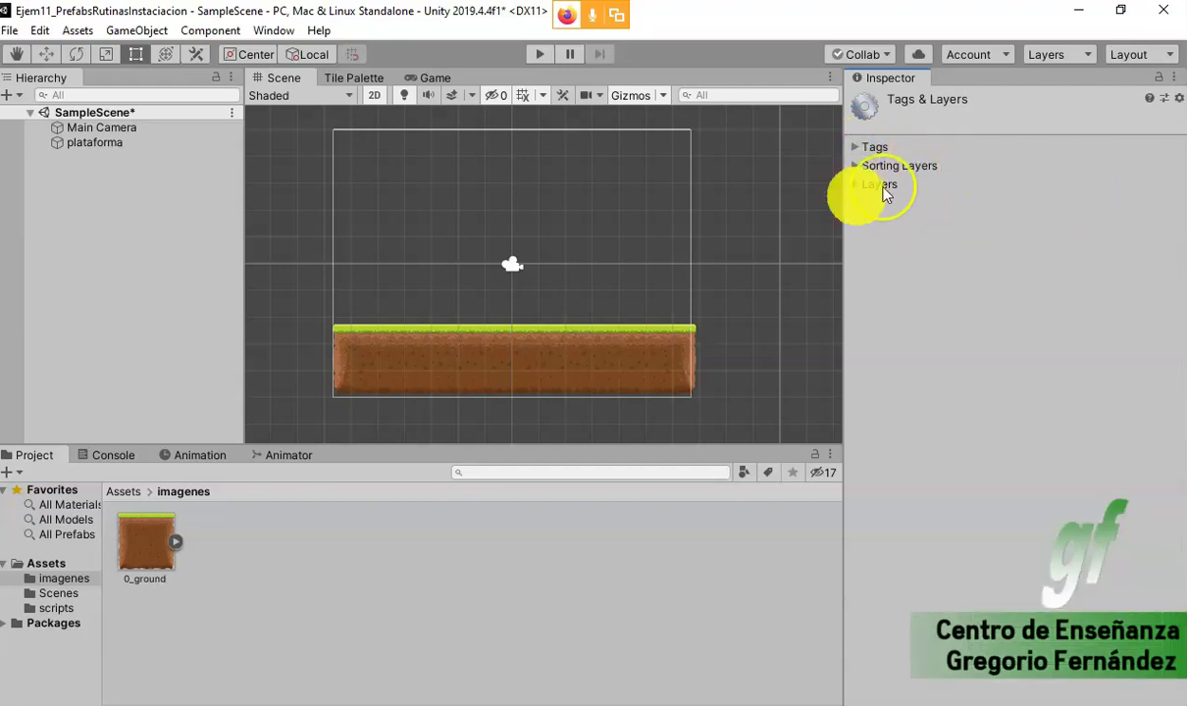
- Set plataforma's Tag and Layer both to suelo
click(96, 143)
click(605, 232)
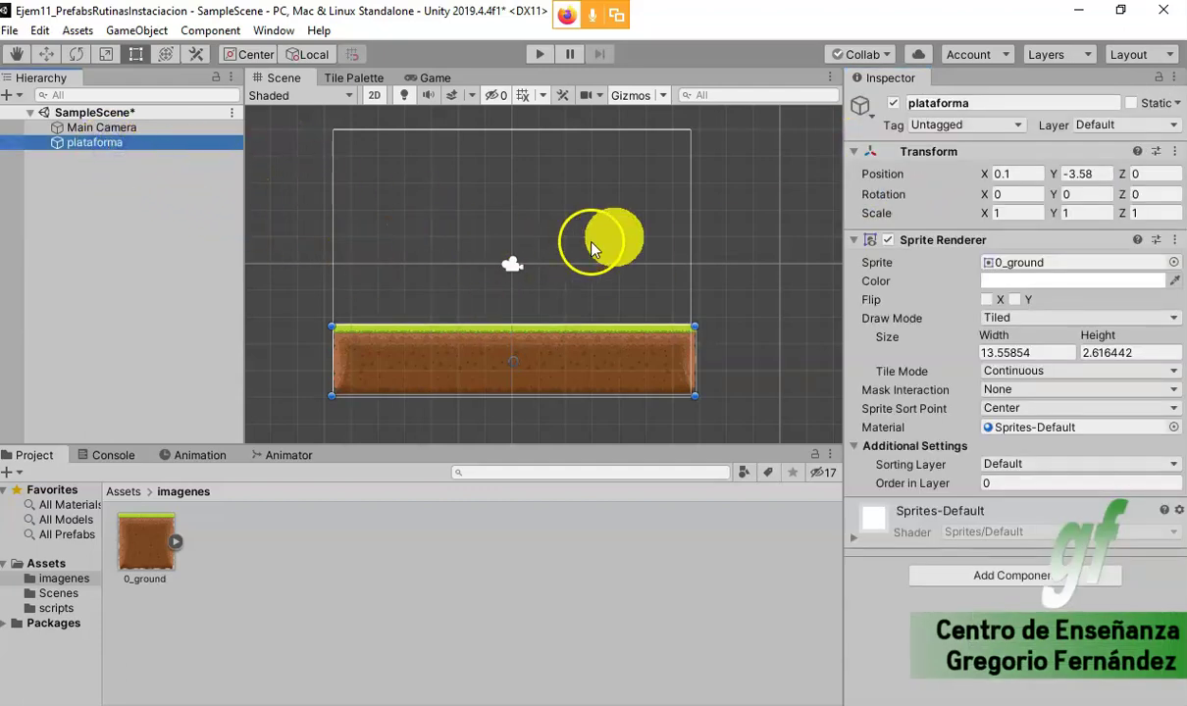
click(728, 199)
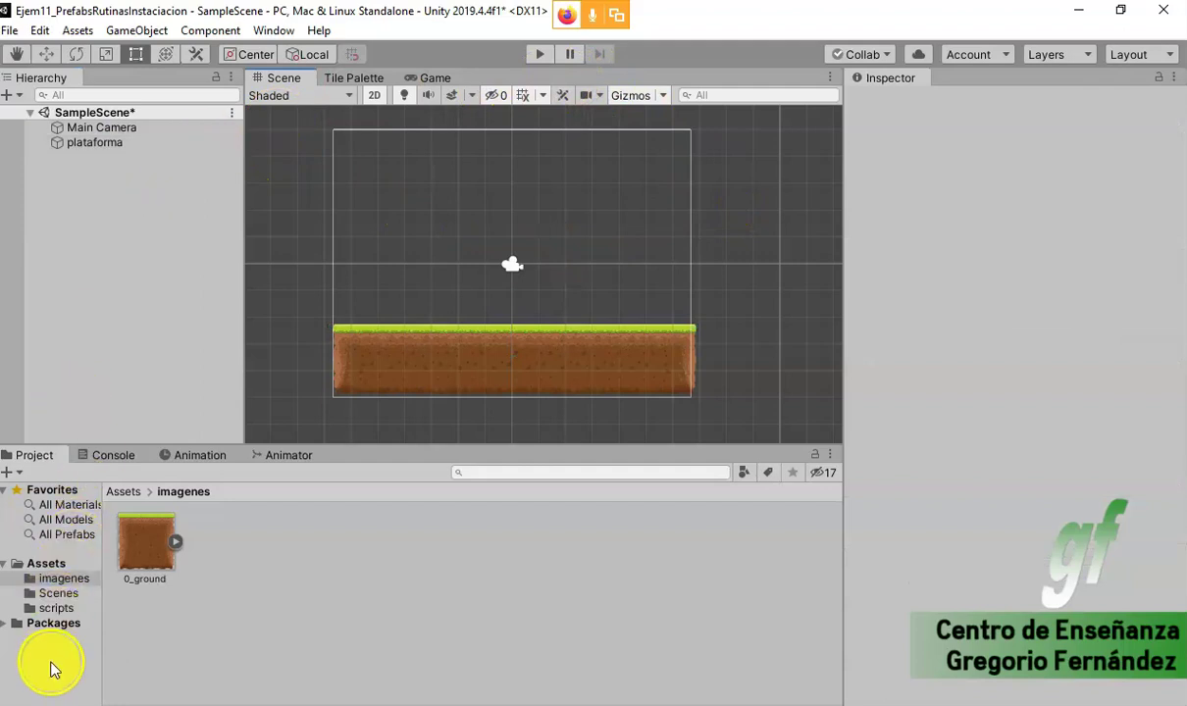
click(512, 377)
click(1016, 125)
click(956, 289)
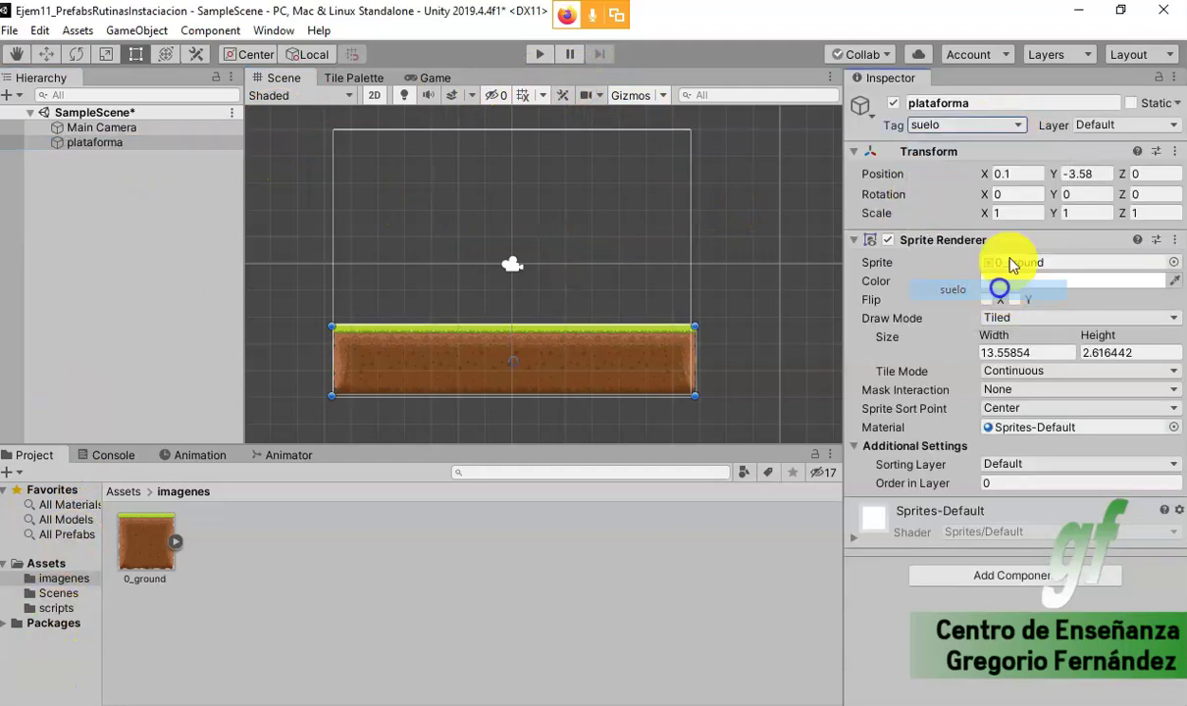
click(1126, 125)
click(1075, 249)
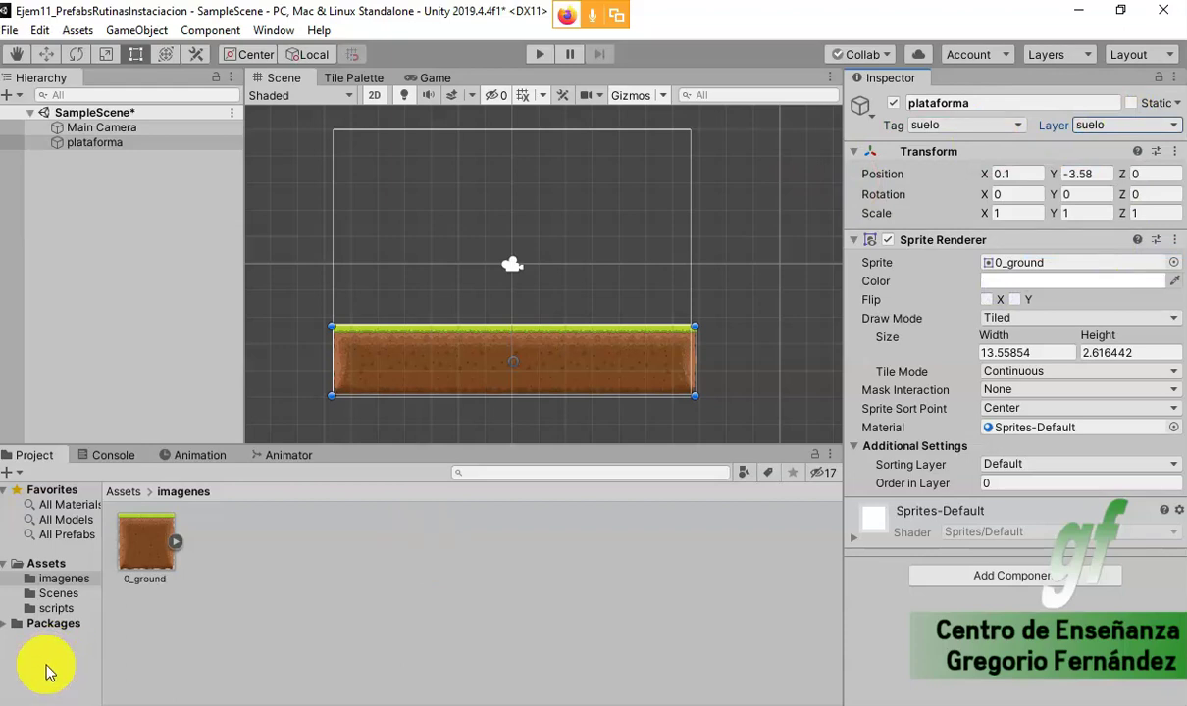
click(39, 564)
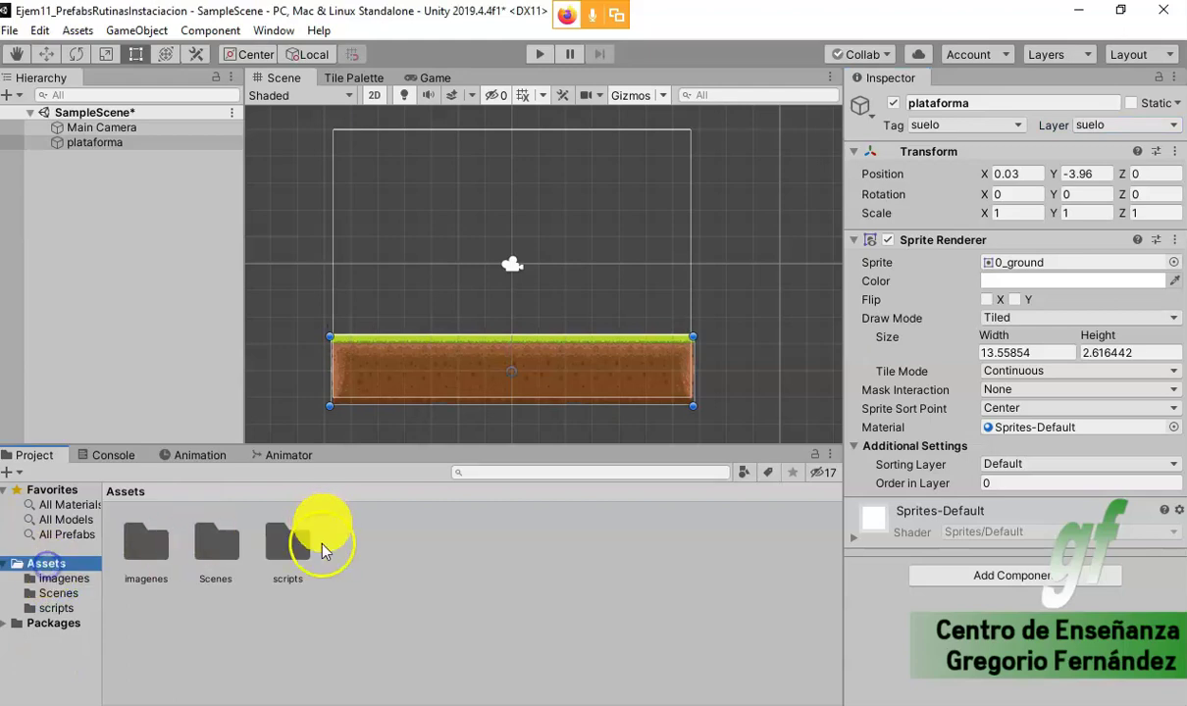
- Make a prefabs folder under Assets and drag plataforma from the Hierarchy into it as a prefab
right_click(380, 558)
mouse_move(485, 98)
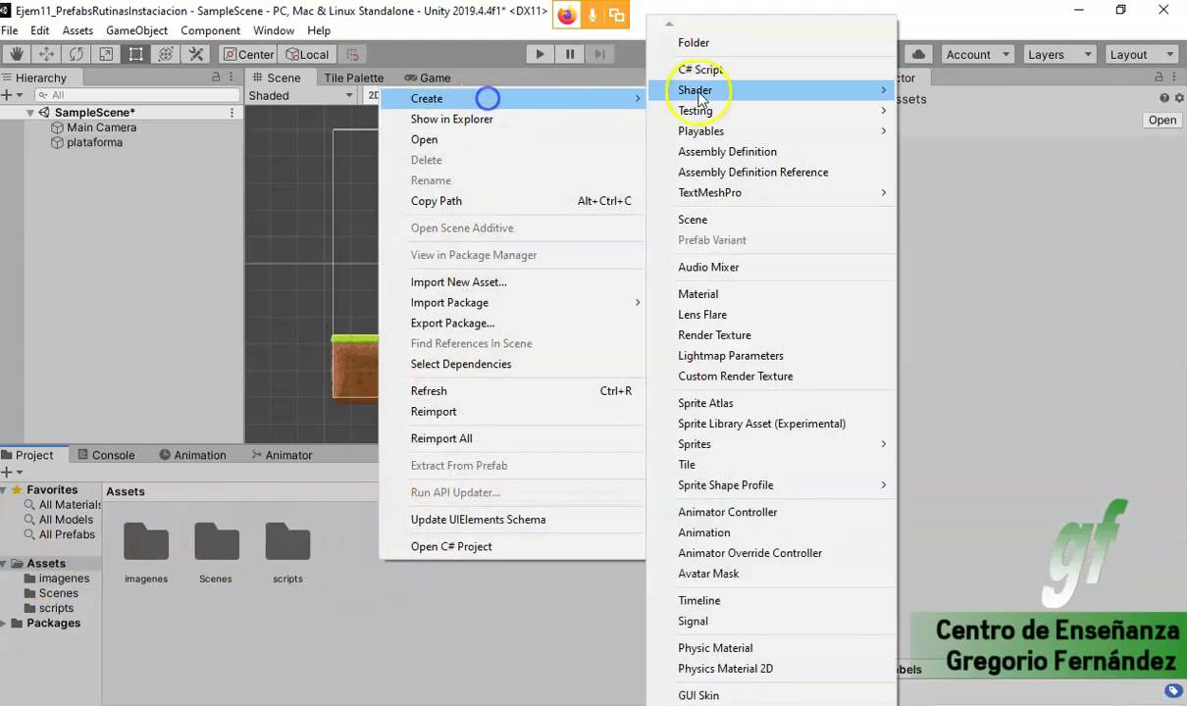
click(731, 49)
text(fabs)
key(Return)
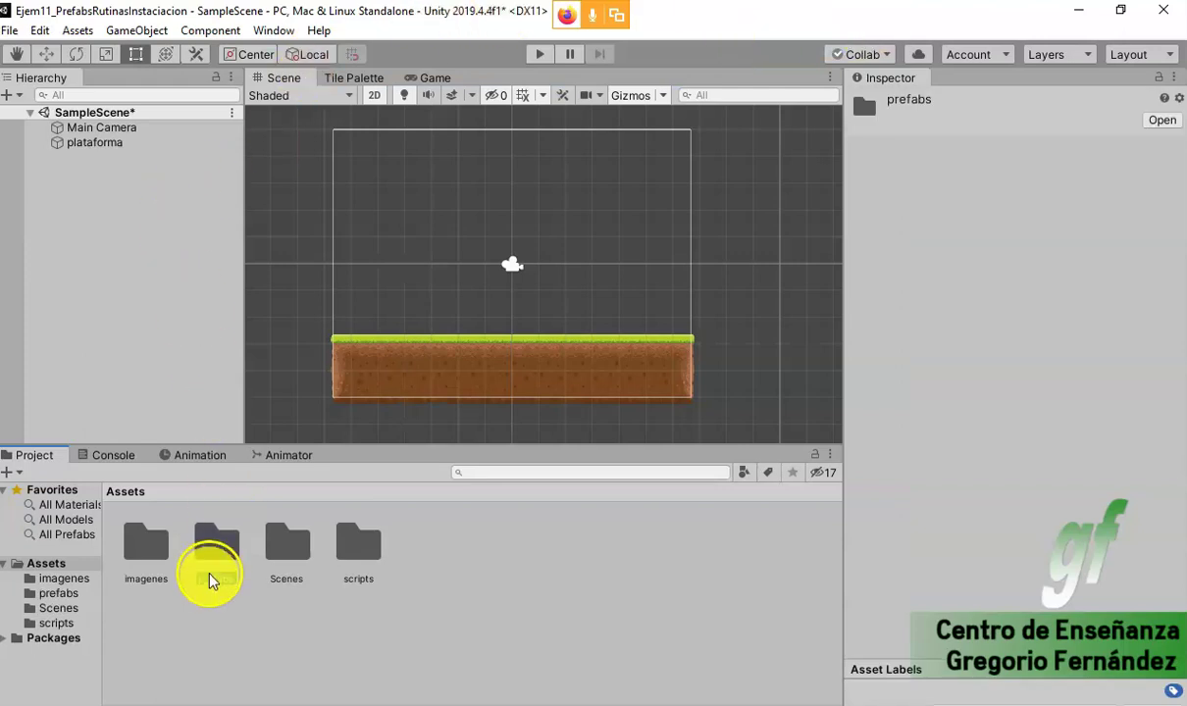
double_click(211, 581)
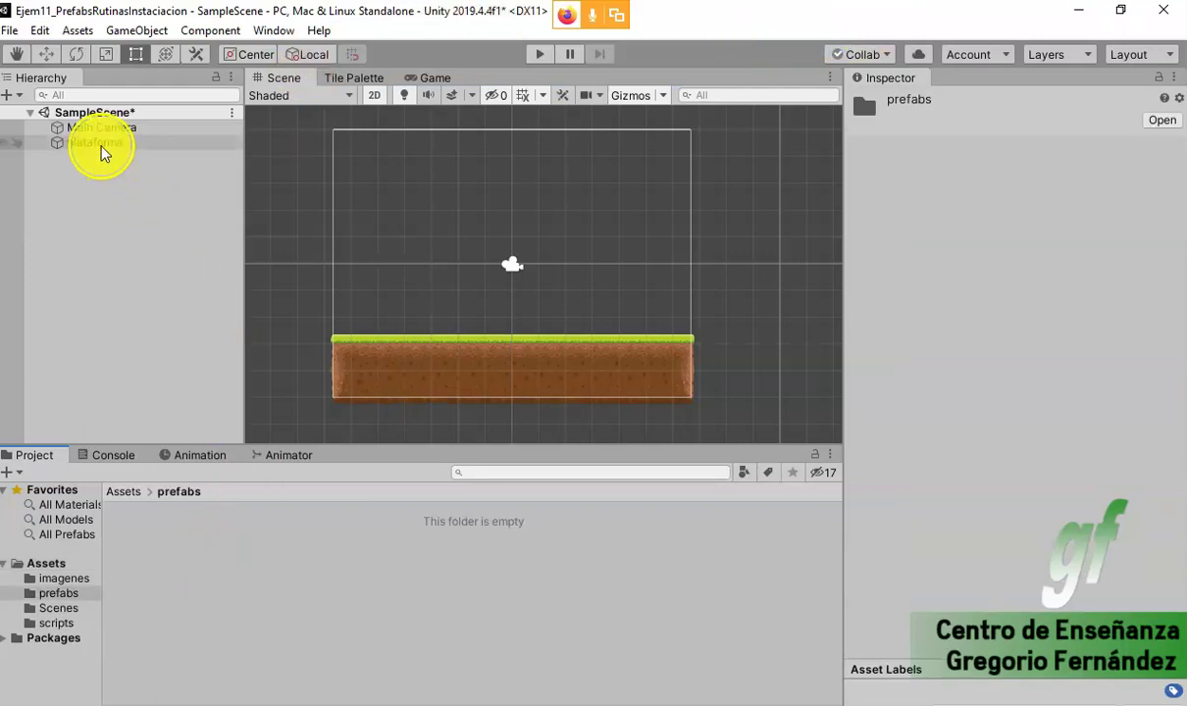
drag(102, 153, 214, 606)
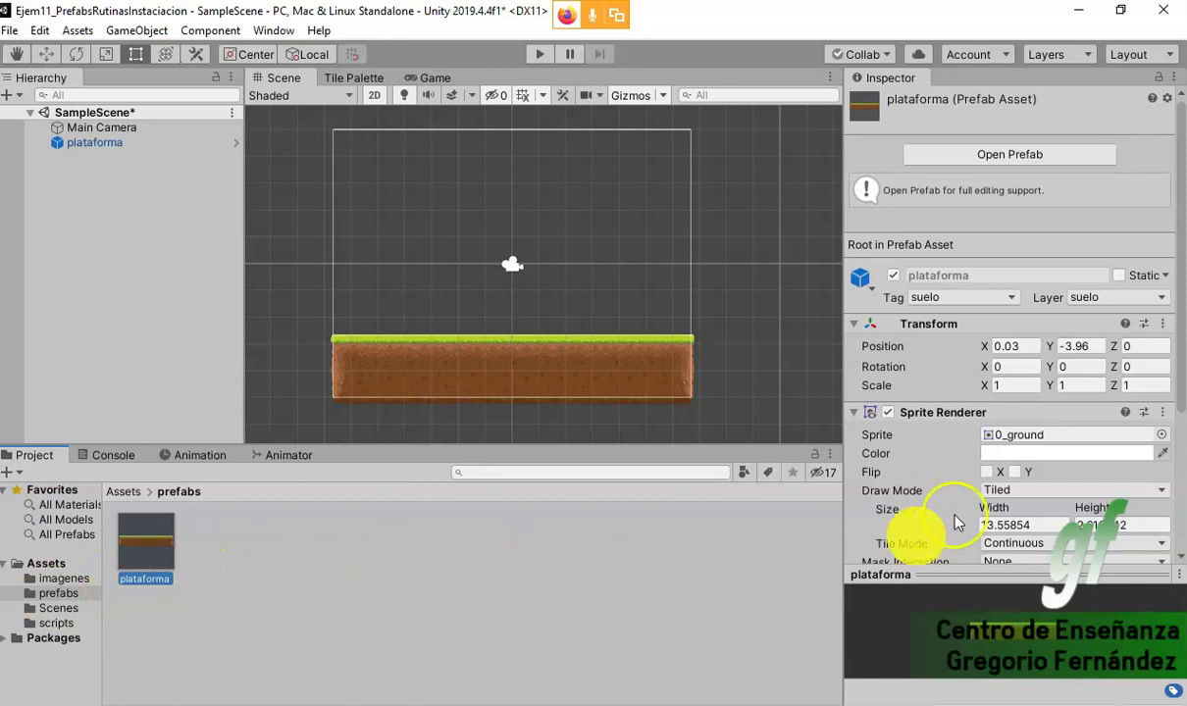
scroll(901, 517, down, 3)
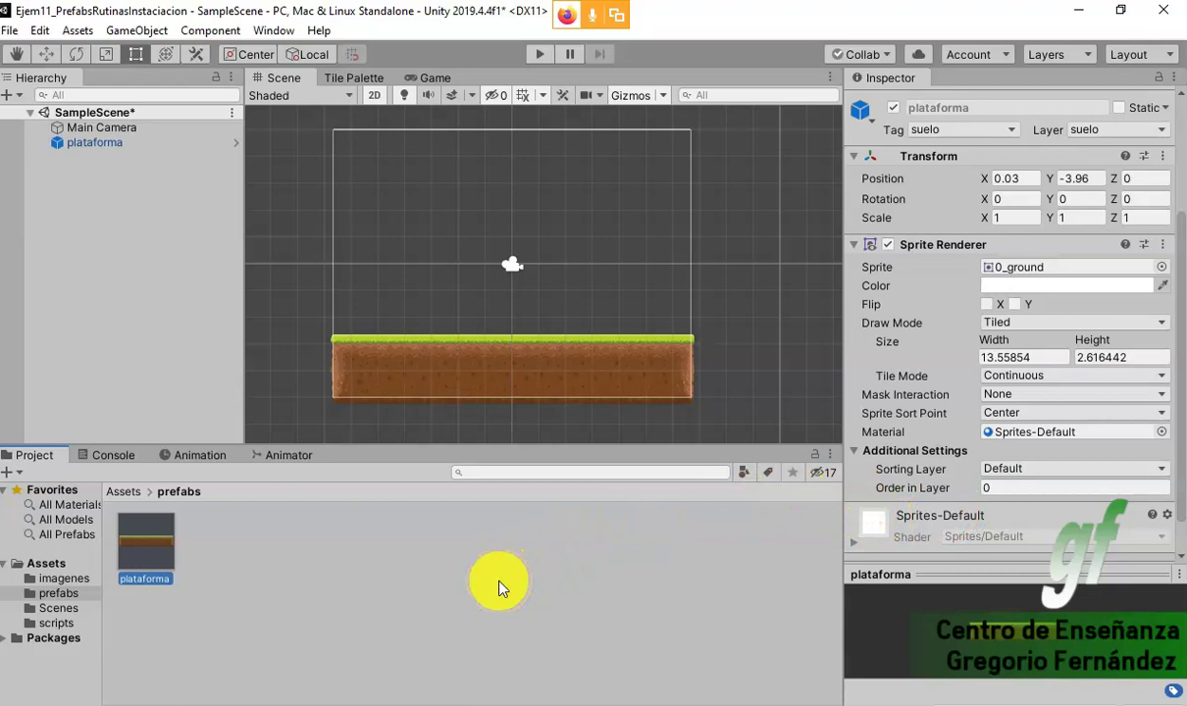
- Place a second plataforma in the scene, narrow it, and move it to the upper right
drag(147, 545, 89, 211)
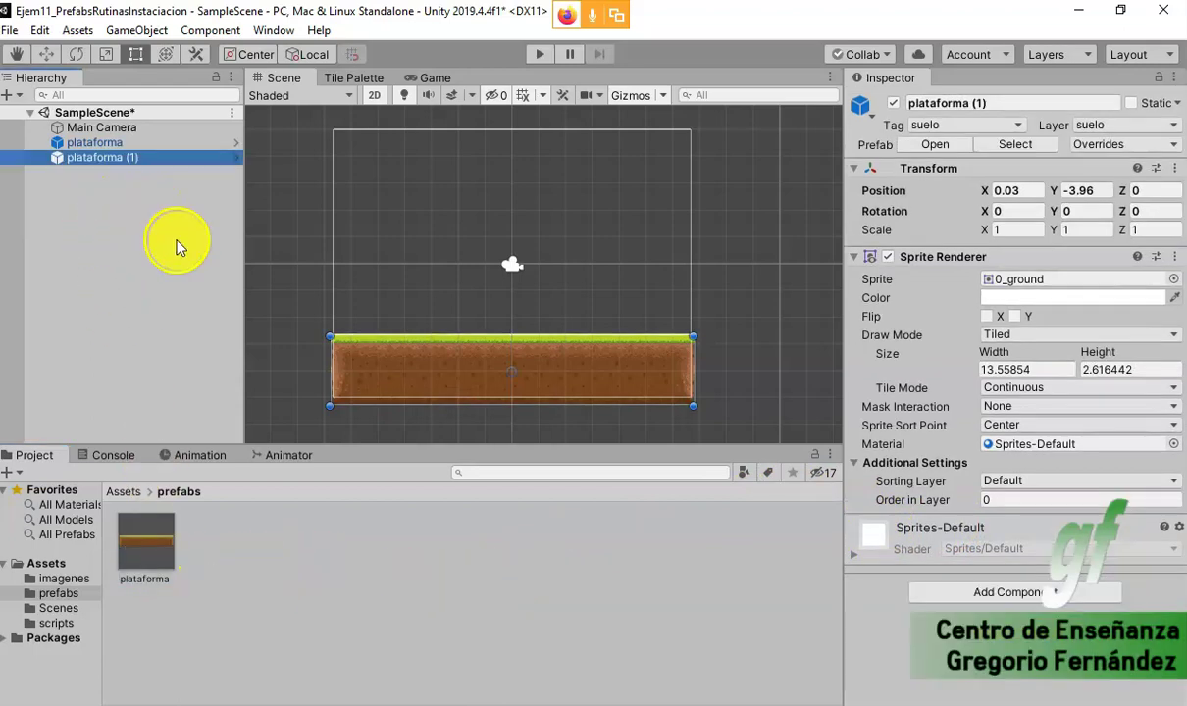
mouse_move(507, 381)
mouse_down()
mouse_move(558, 266)
mouse_move(605, 257)
mouse_up()
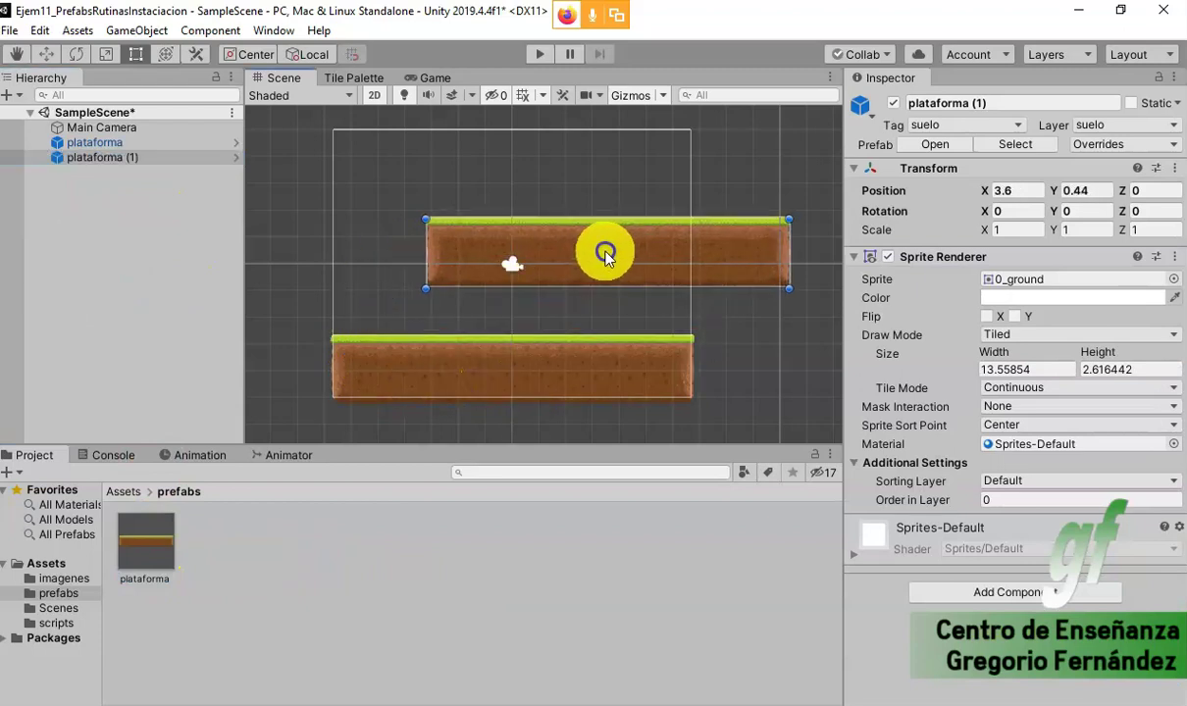
mouse_move(789, 289)
mouse_down()
mouse_move(660, 305)
mouse_move(562, 286)
mouse_up()
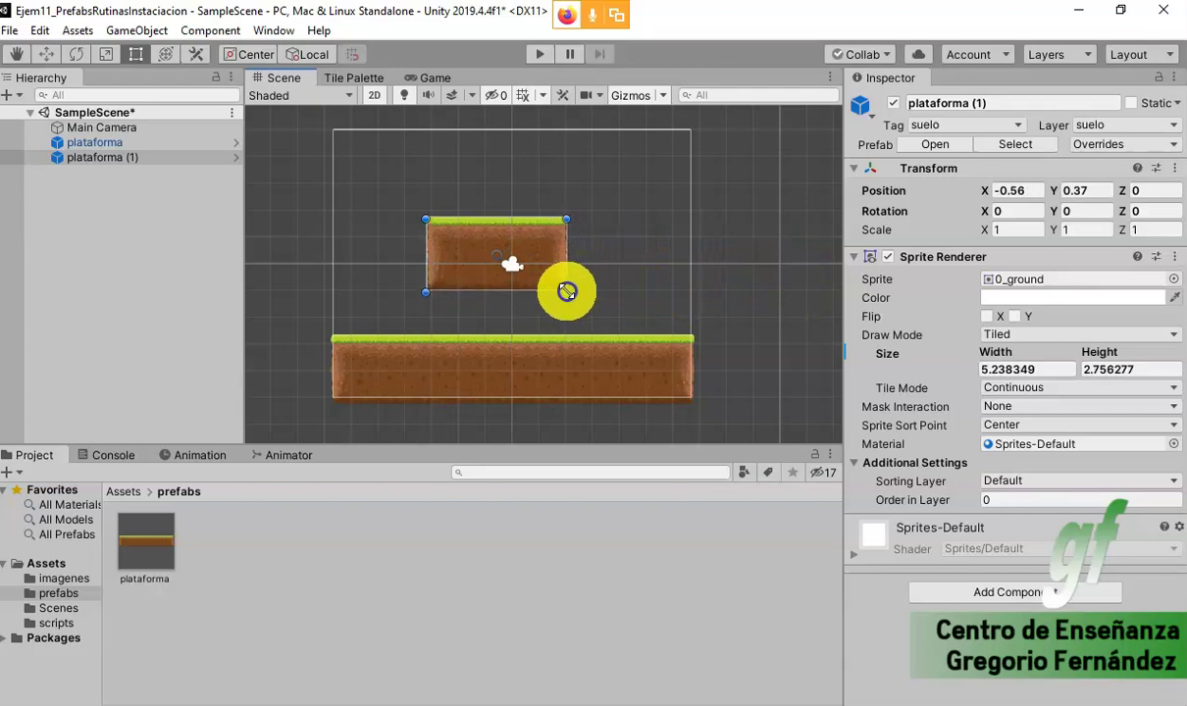
drag(562, 286, 564, 285)
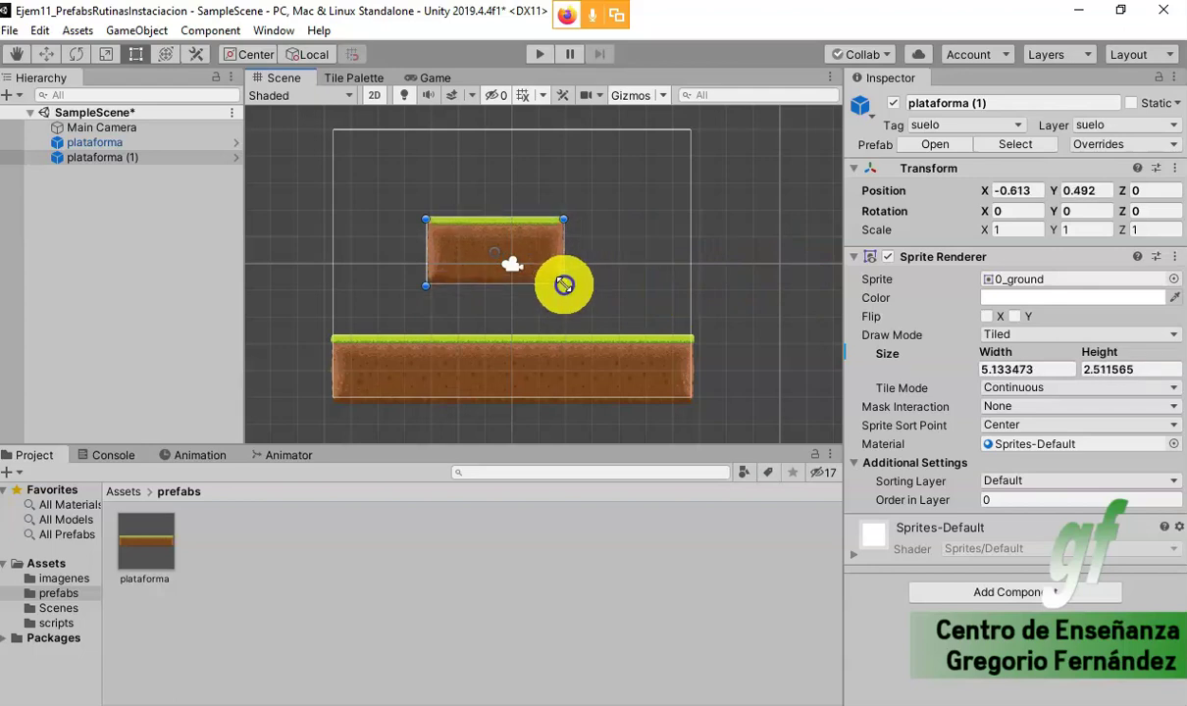
drag(500, 255, 617, 239)
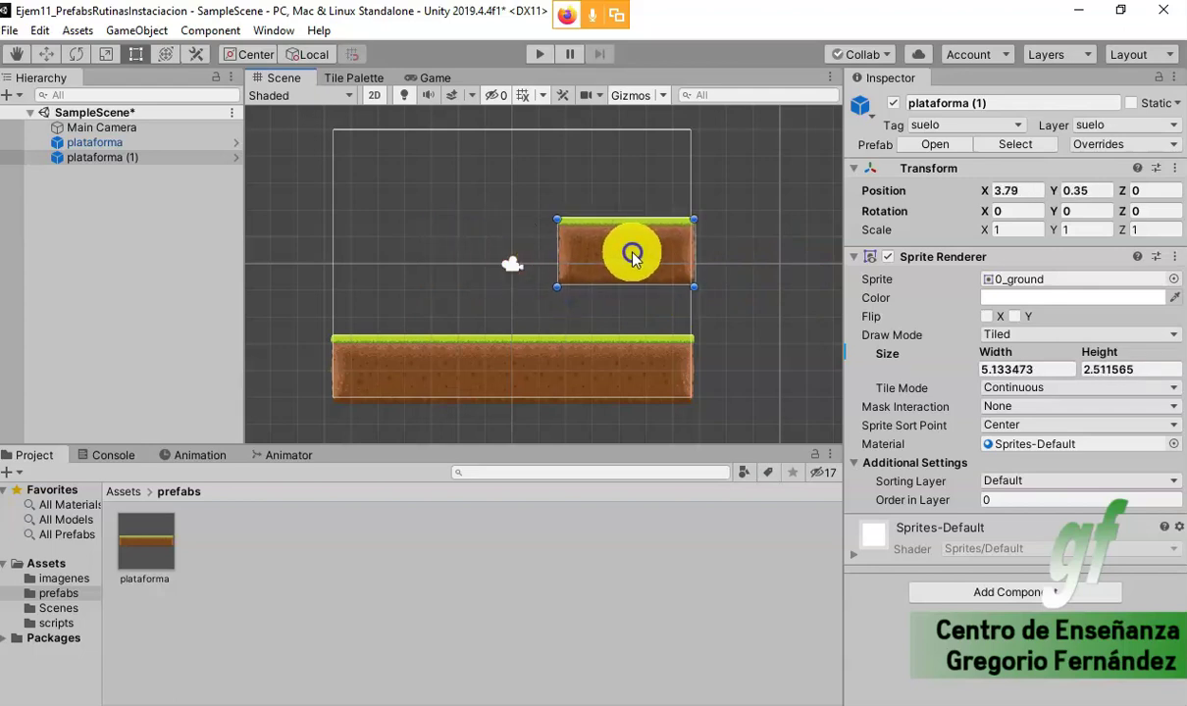
- Set the new platform's Scale X and Y to 0.5 and lower it slightly
click(1002, 230)
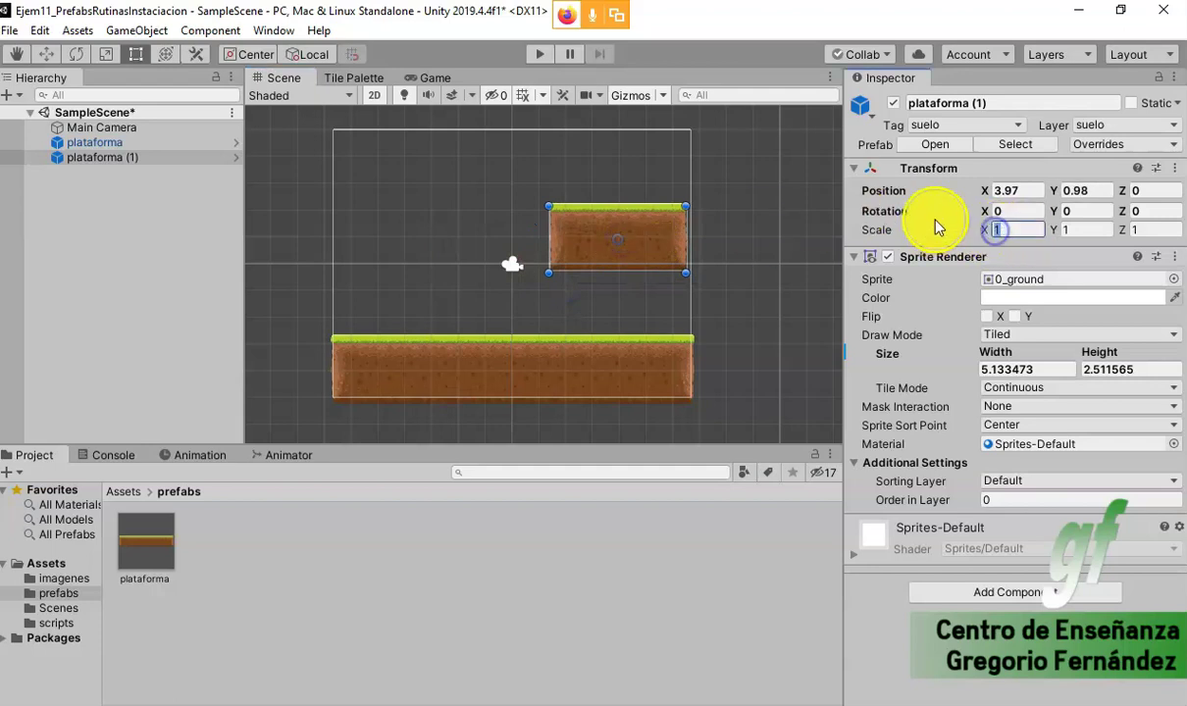
text(0)
text(.5)
key(Tab)
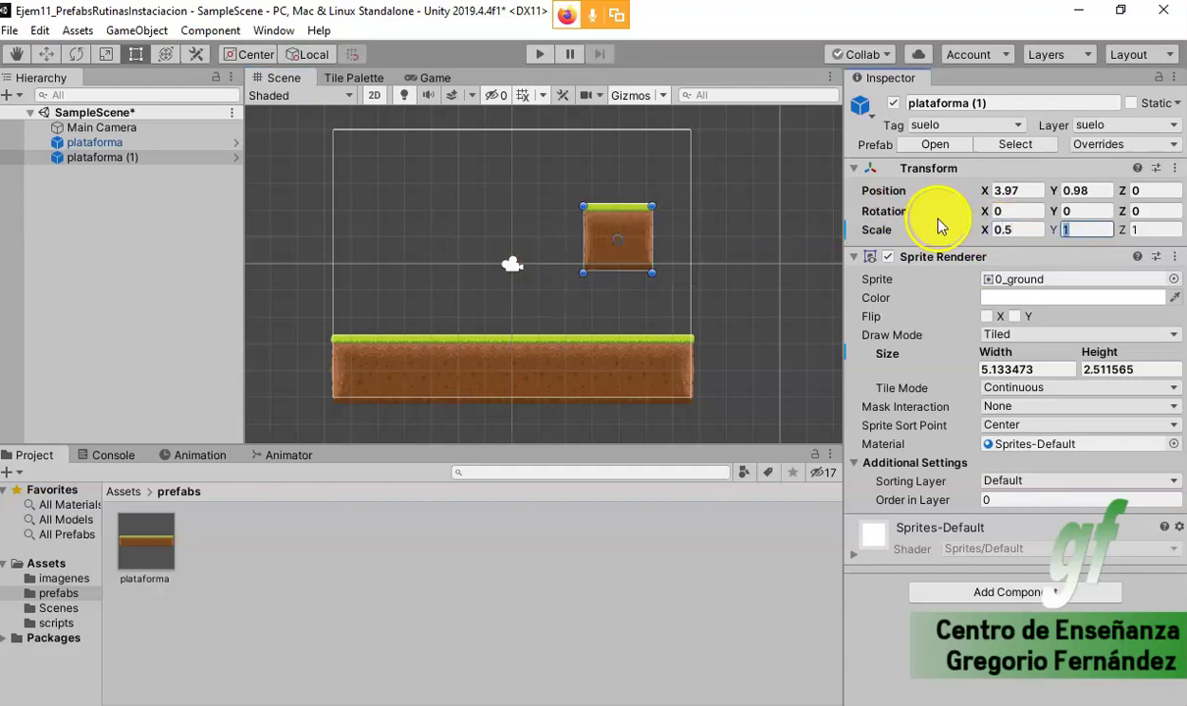
text(0,5)
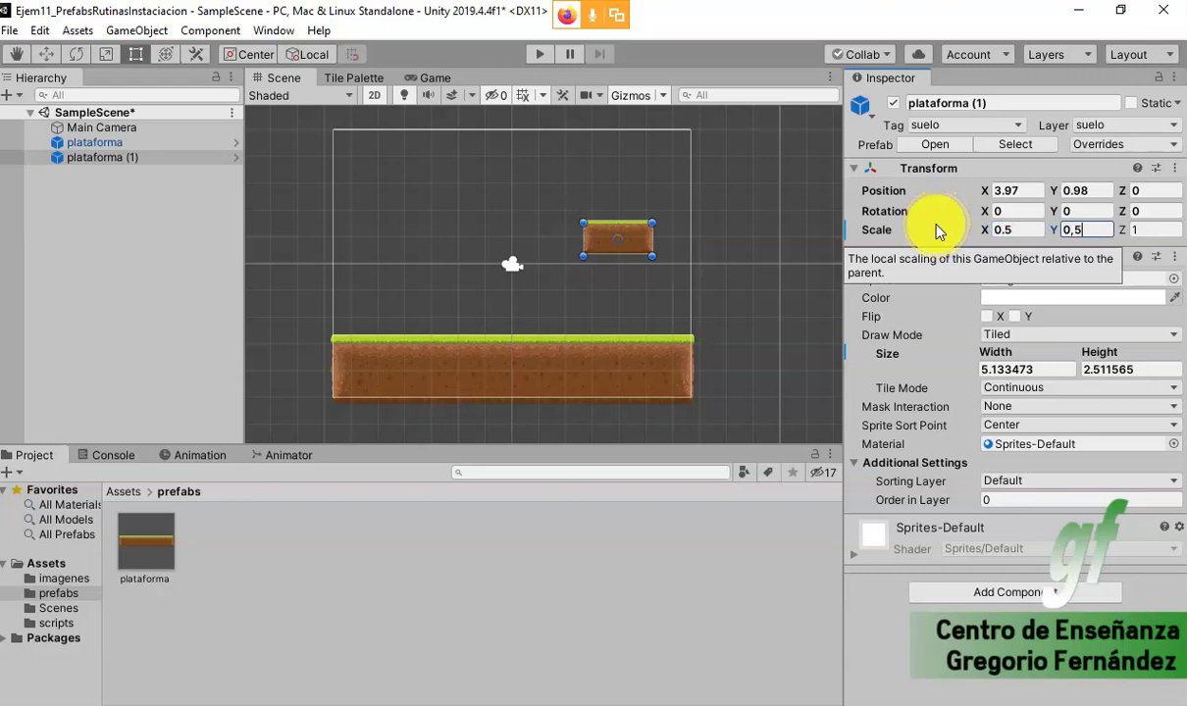
key(Tab)
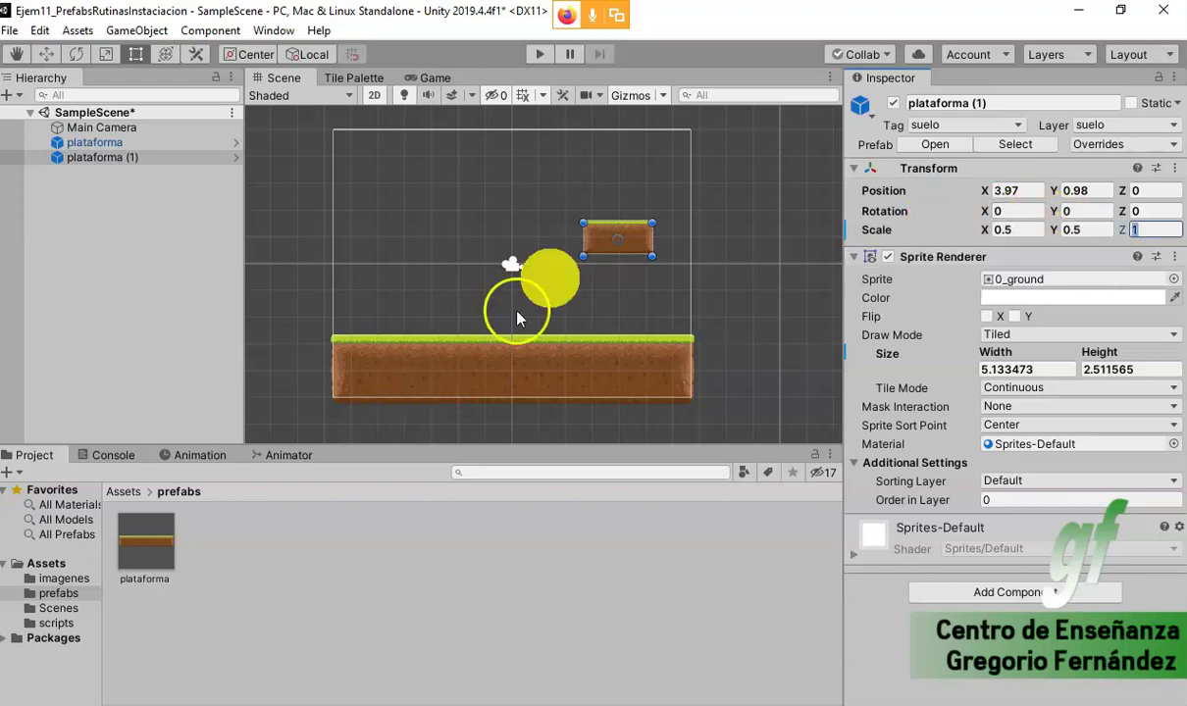
drag(617, 252, 614, 275)
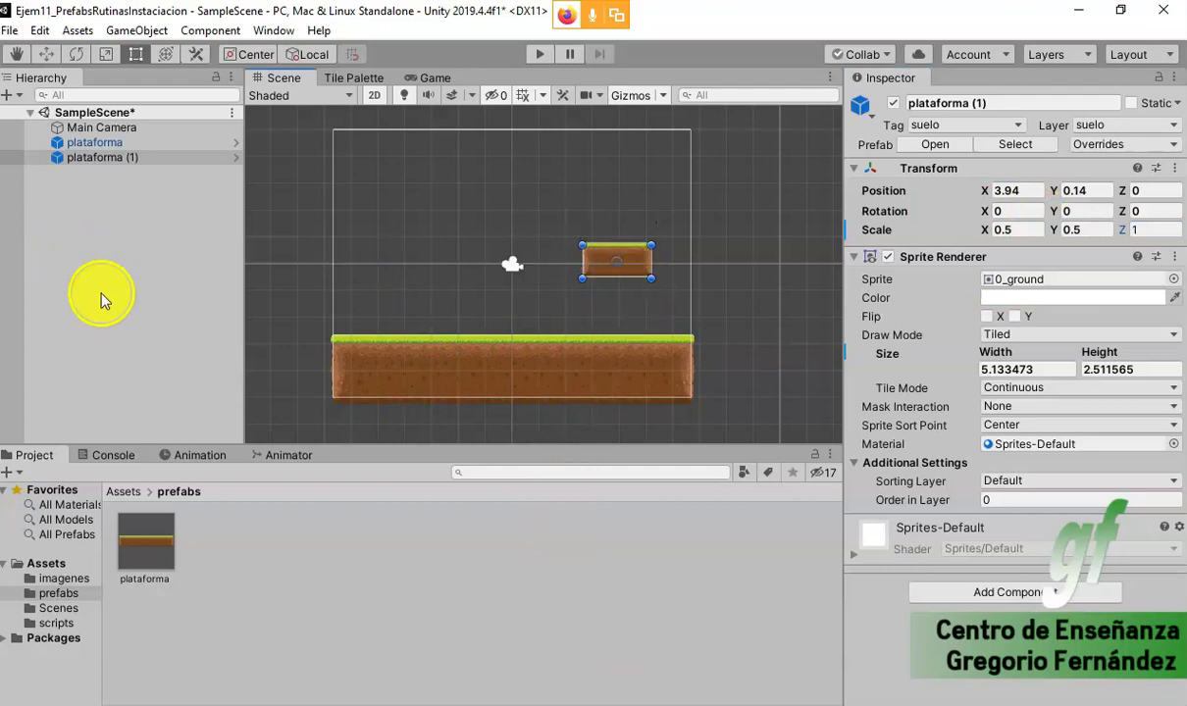
- Rename plataforma (1) to plata_arribaDerecha
click(120, 158)
click(119, 158)
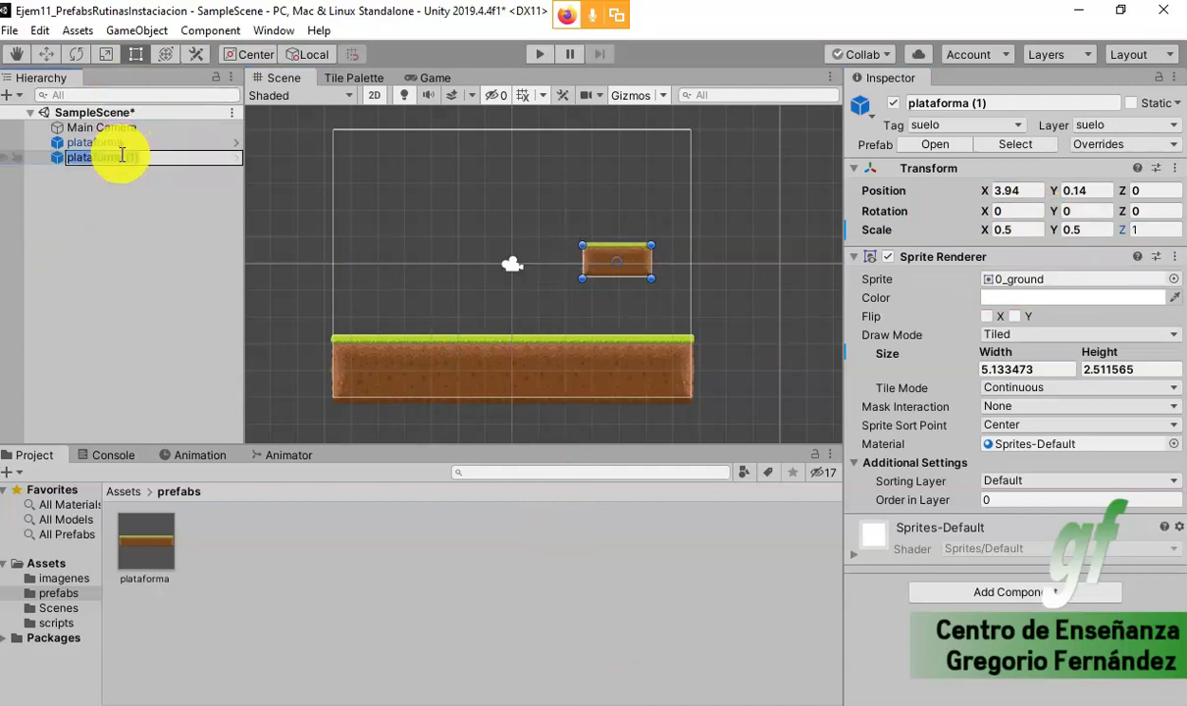
text(pl)
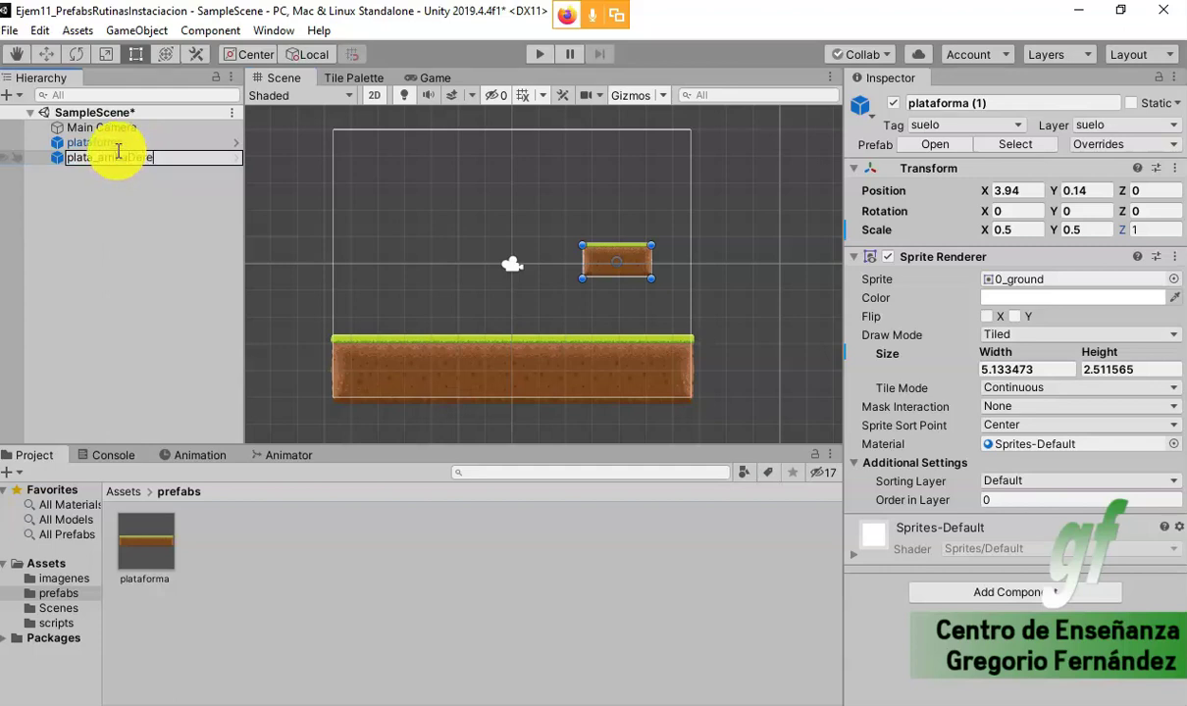
text(a)
key(Return)
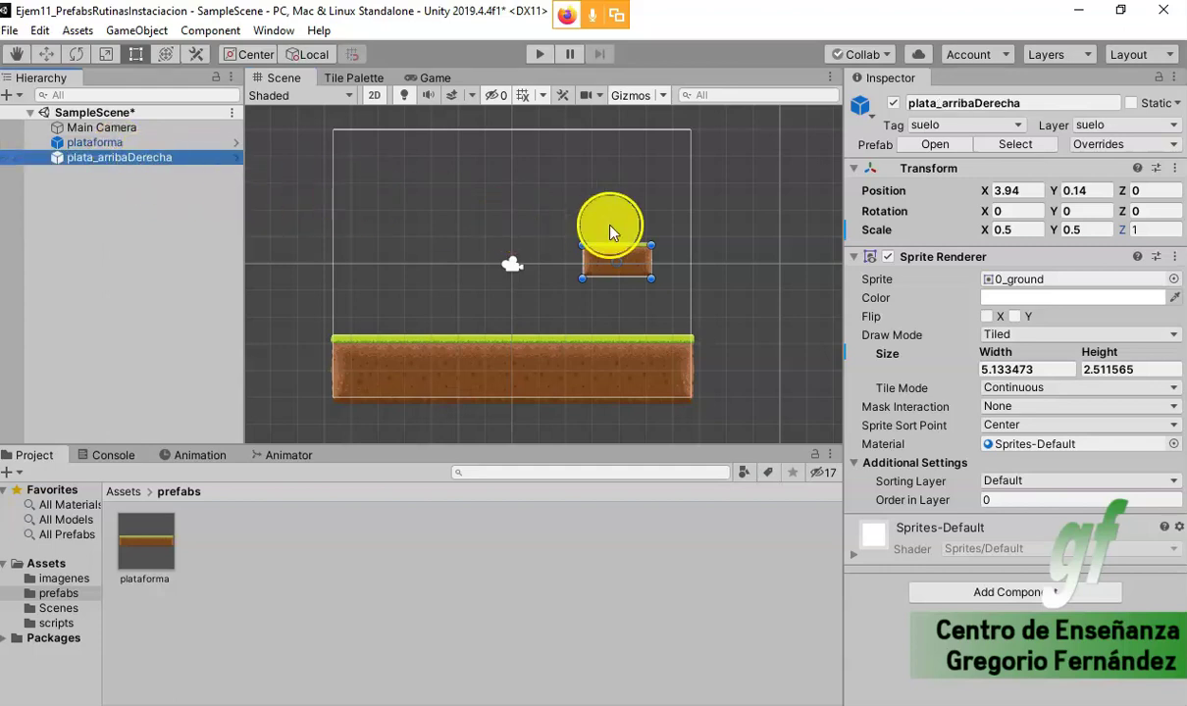
- Copy and paste plata_arribaDerecha, then drag the copy to the left side
right_click(120, 157)
click(164, 170)
right_click(124, 201)
click(168, 234)
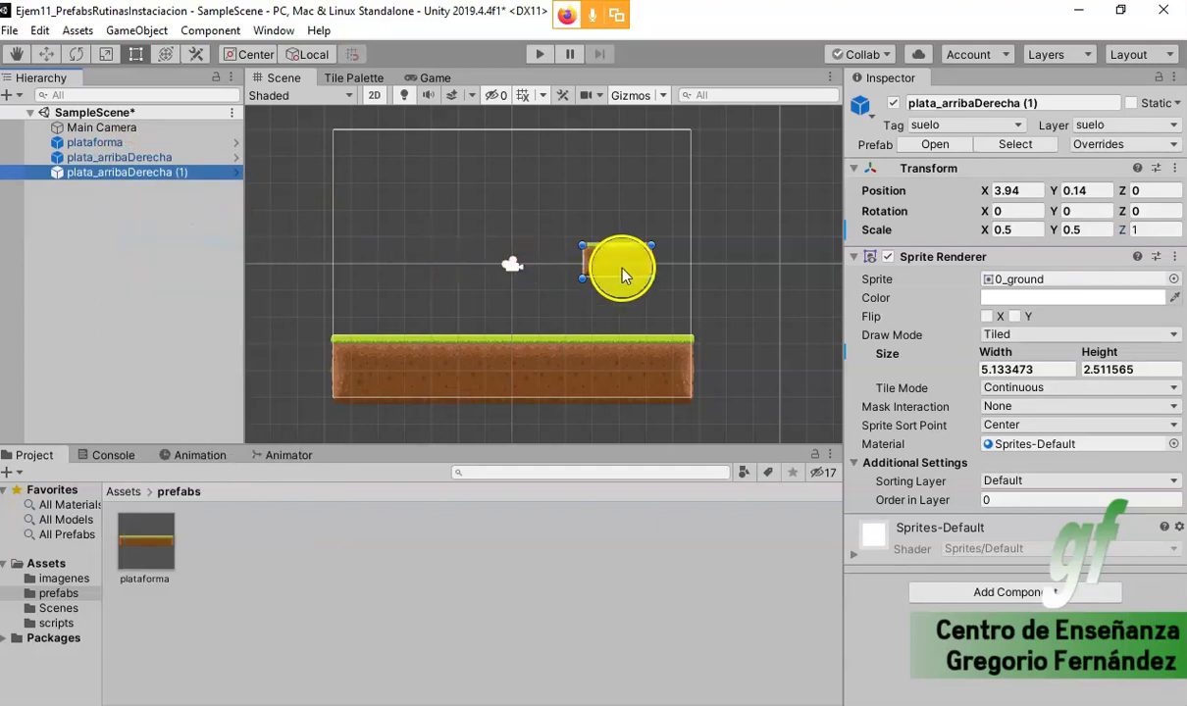
drag(616, 263, 384, 286)
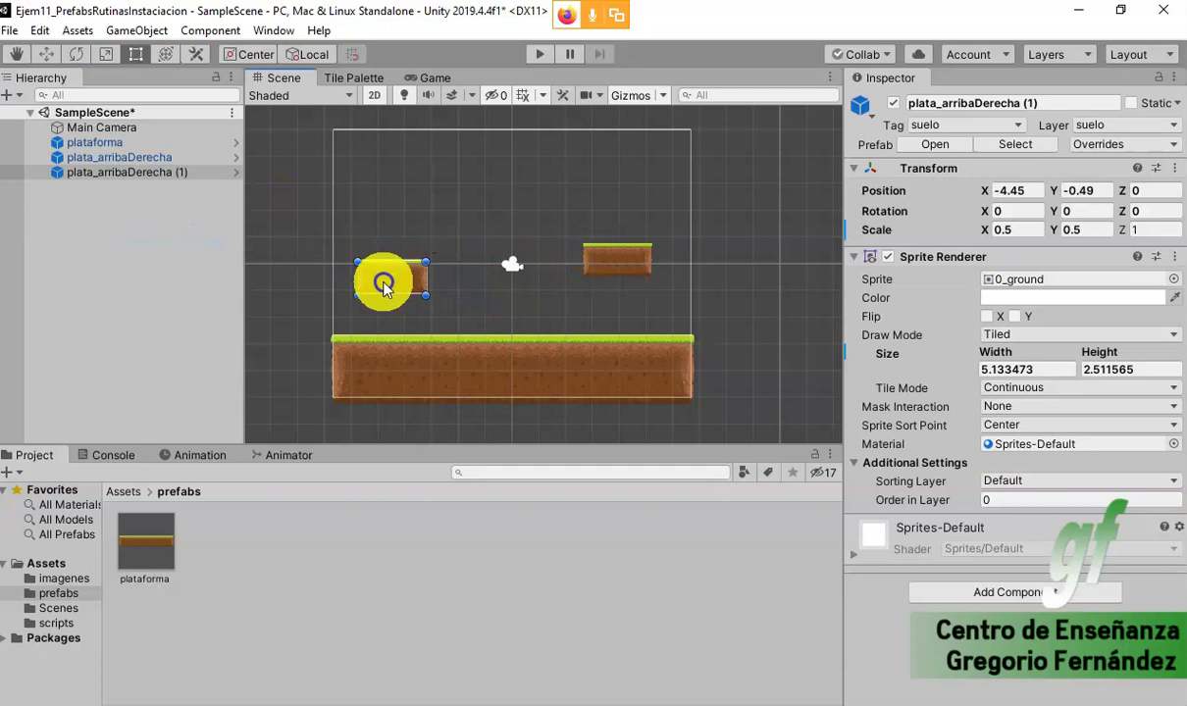
- Rename the copied platform to plata_abajoIzquierda
double_click(159, 174)
click(174, 183)
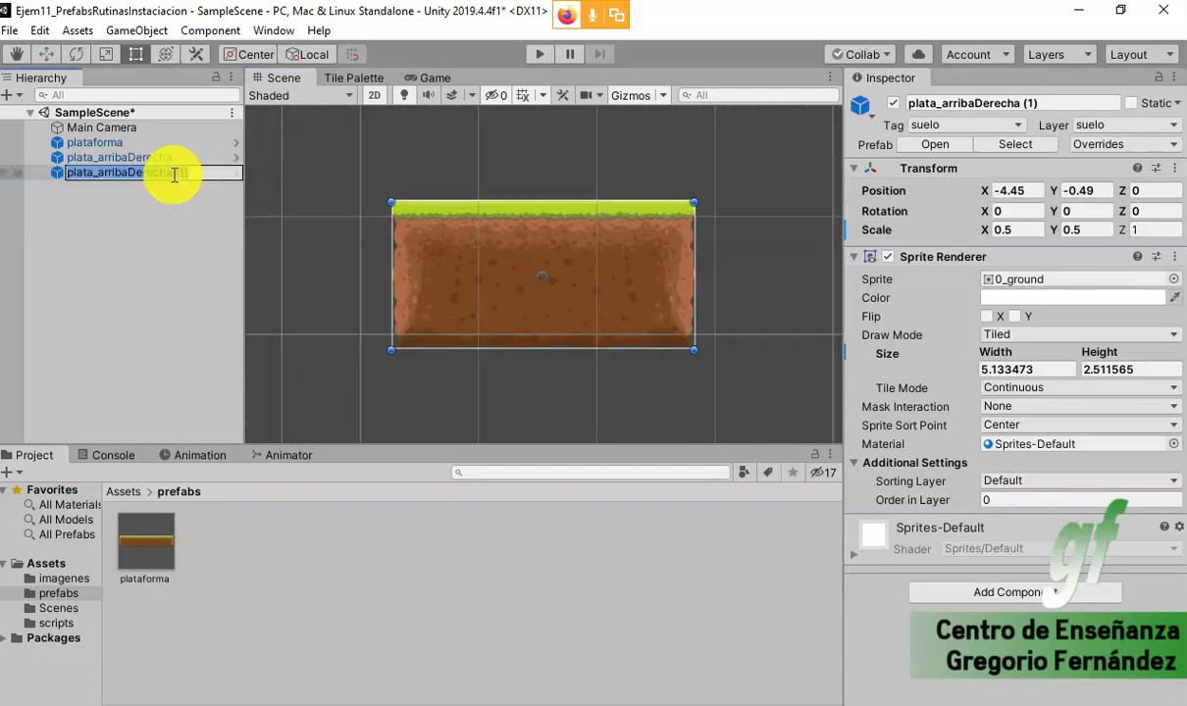
key(End)
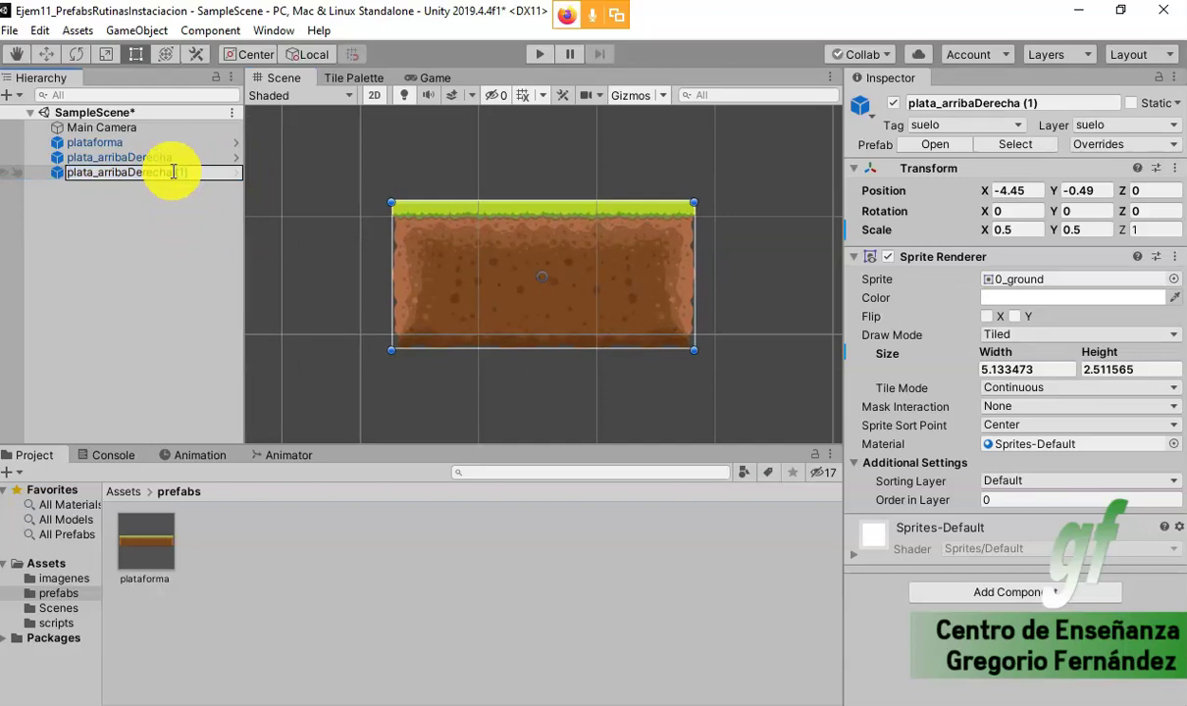
key(ctrl+shift+Right)
text(abajoIzquie)
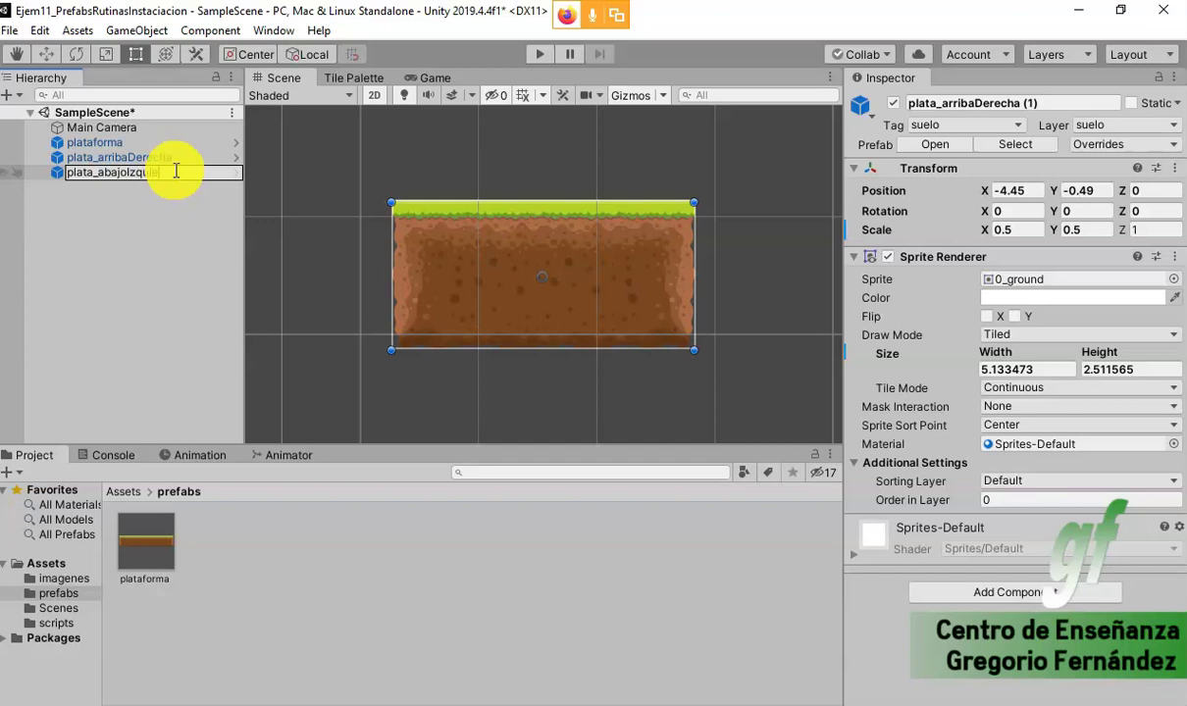
key(Return)
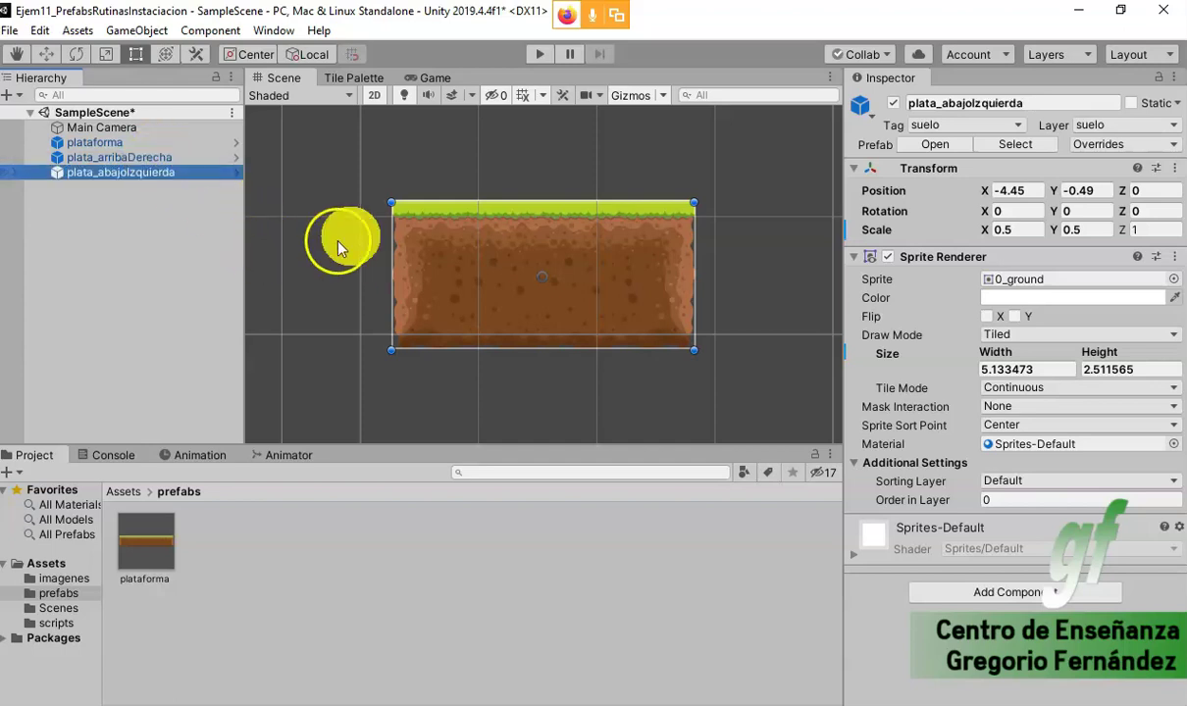
- Set plata_abajoIzquierda's Scale Y to 0.25
scroll(349, 233, down, 1)
scroll(349, 233, down, 2)
scroll(544, 210, down, 1)
scroll(643, 215, down, 2)
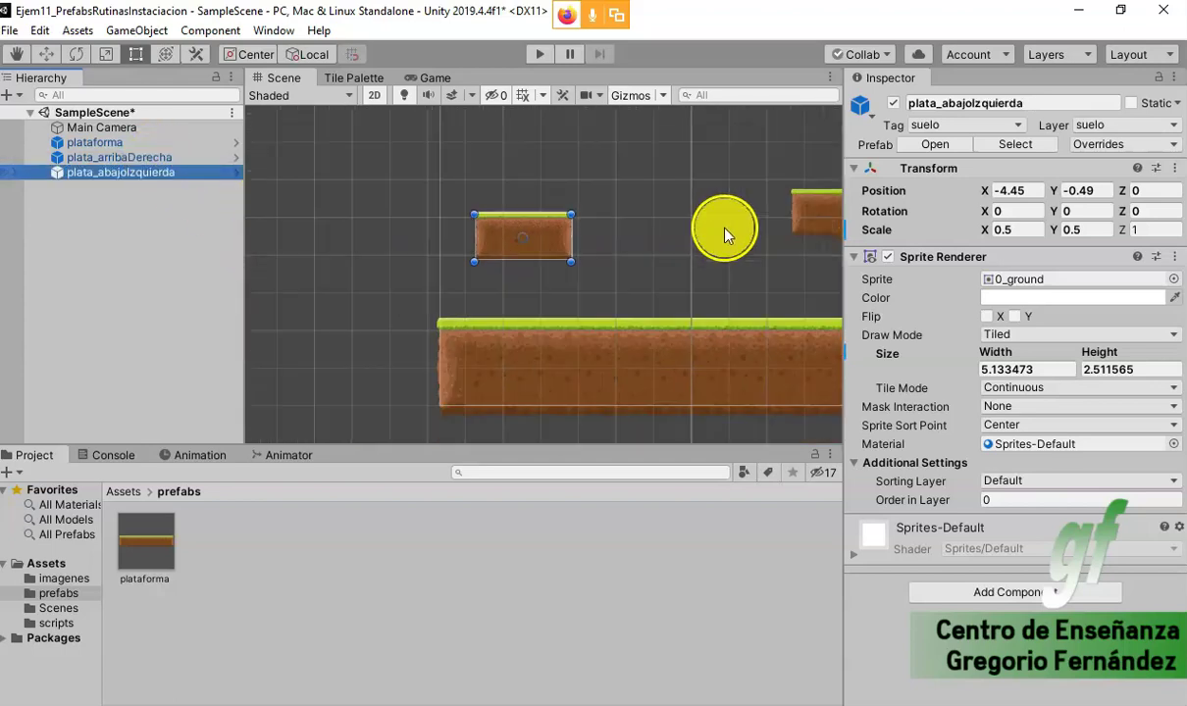
scroll(770, 309, down, 1)
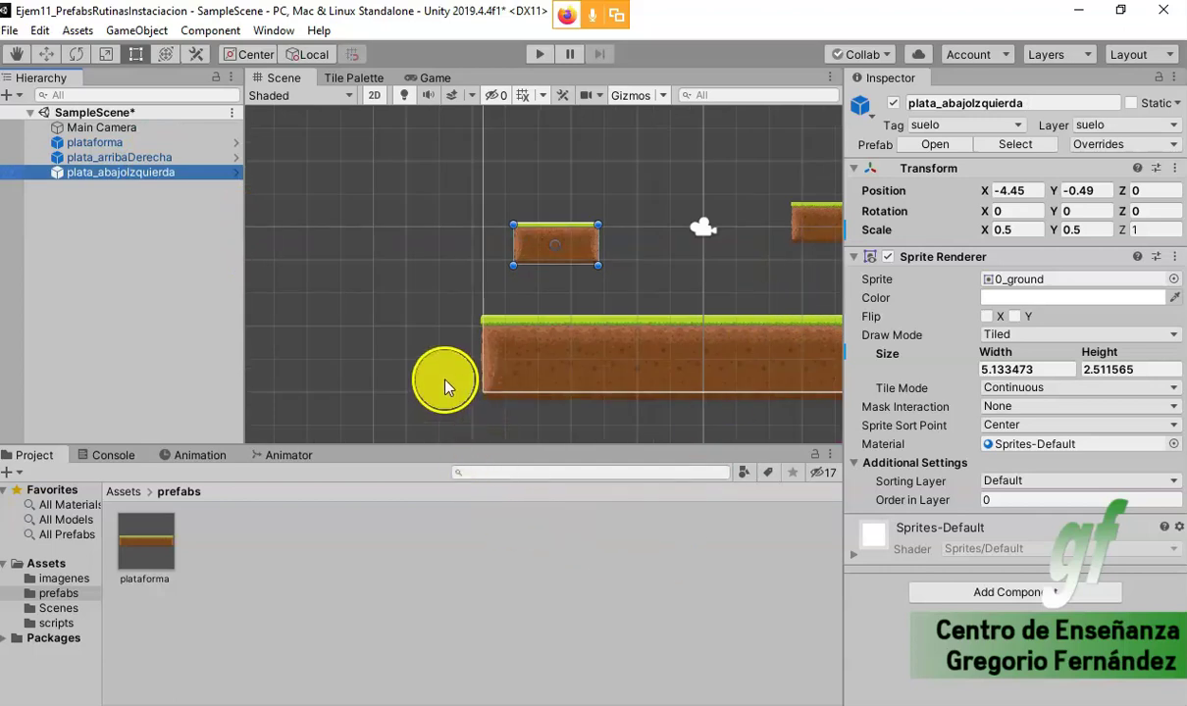
middle_drag(445, 385, 258, 378)
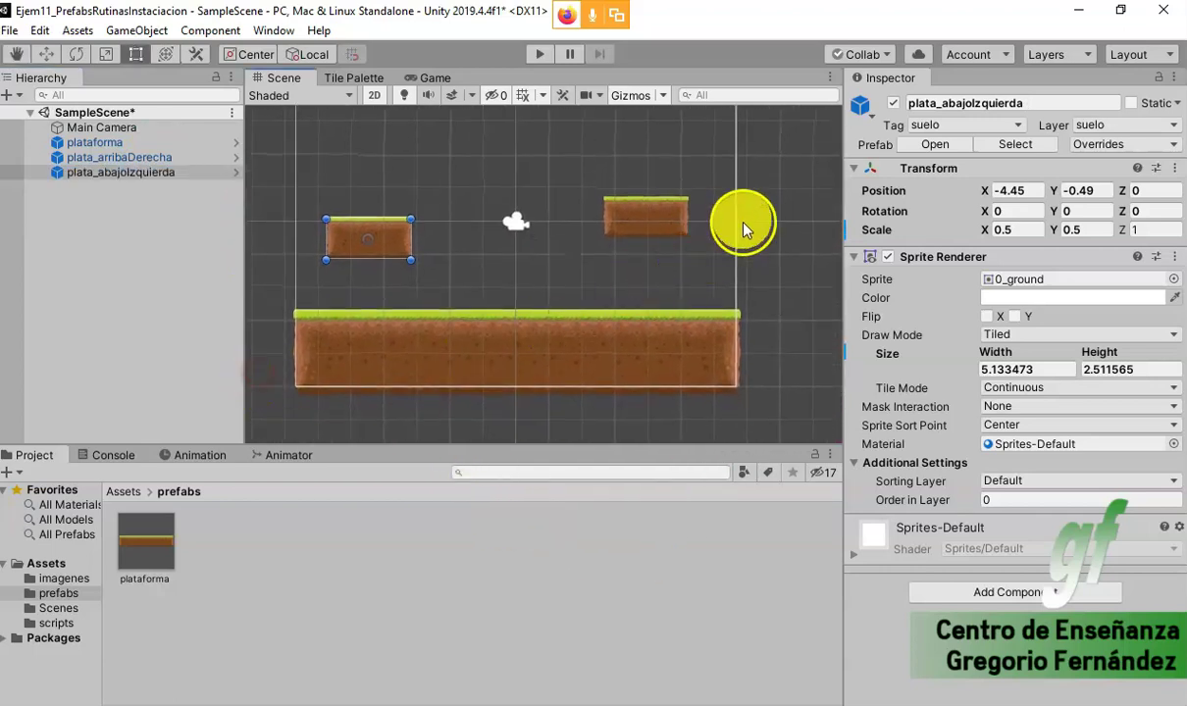
click(801, 225)
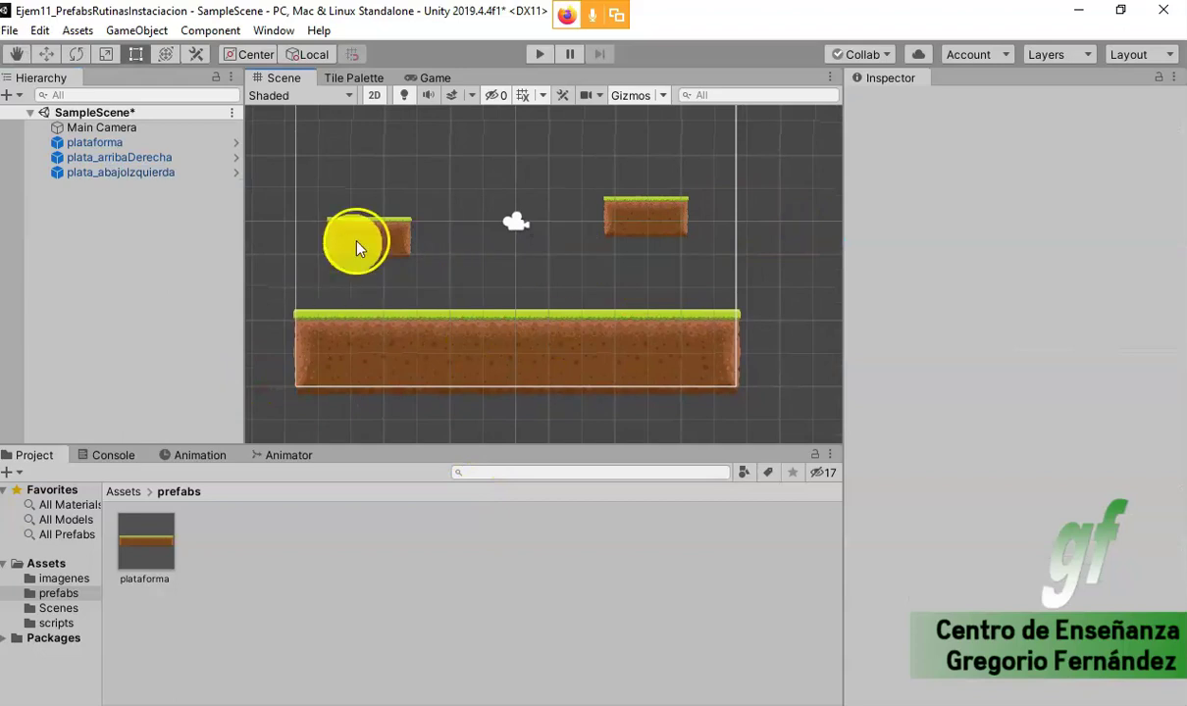
click(358, 246)
click(1087, 230)
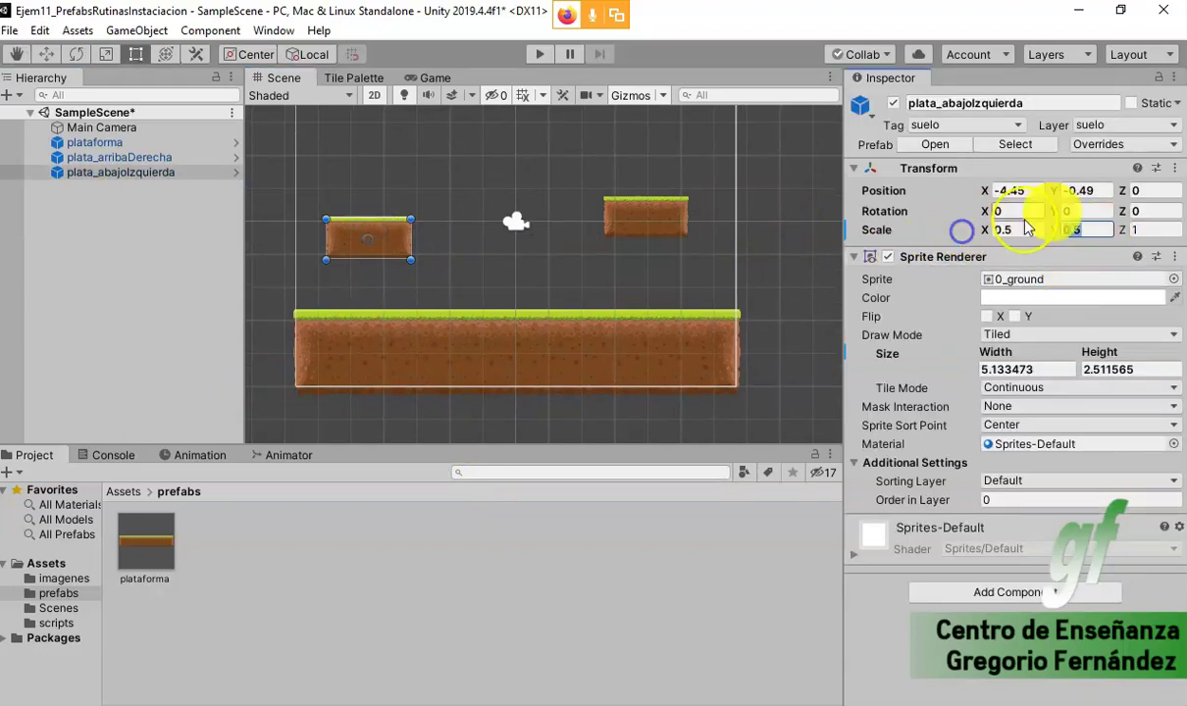
text(0,25)
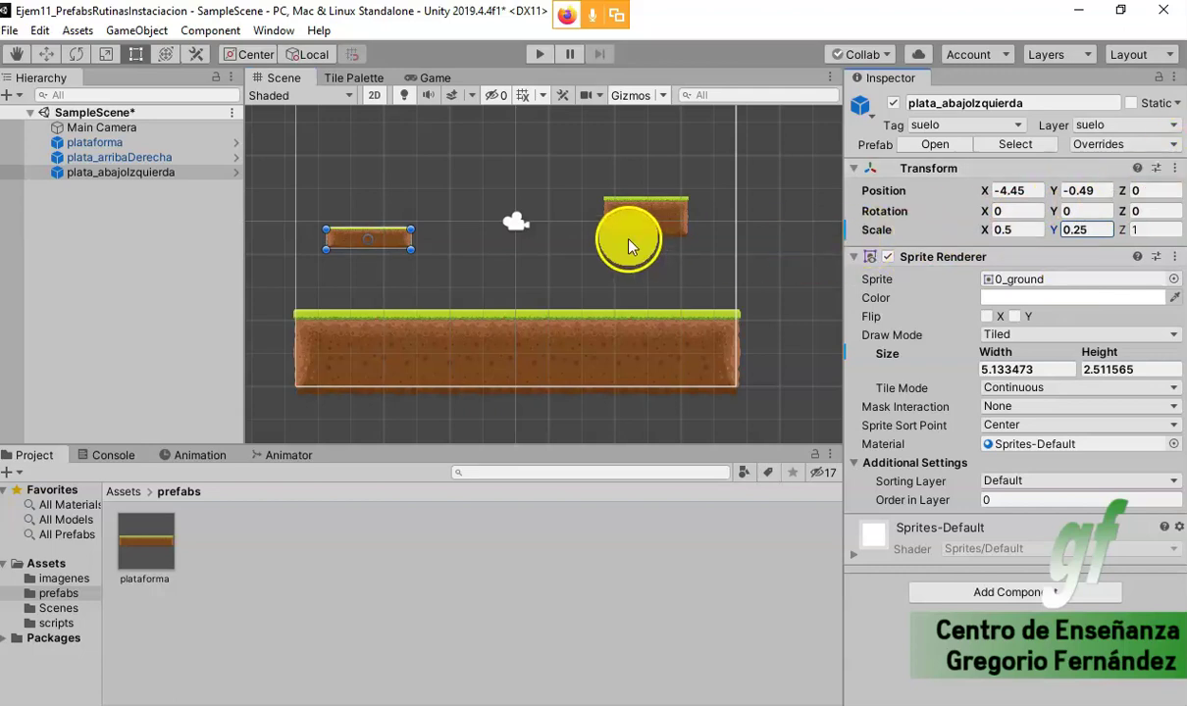
click(618, 221)
- Set plata_arribaDerecha's Scale Y to 0.25 as well
click(1076, 230)
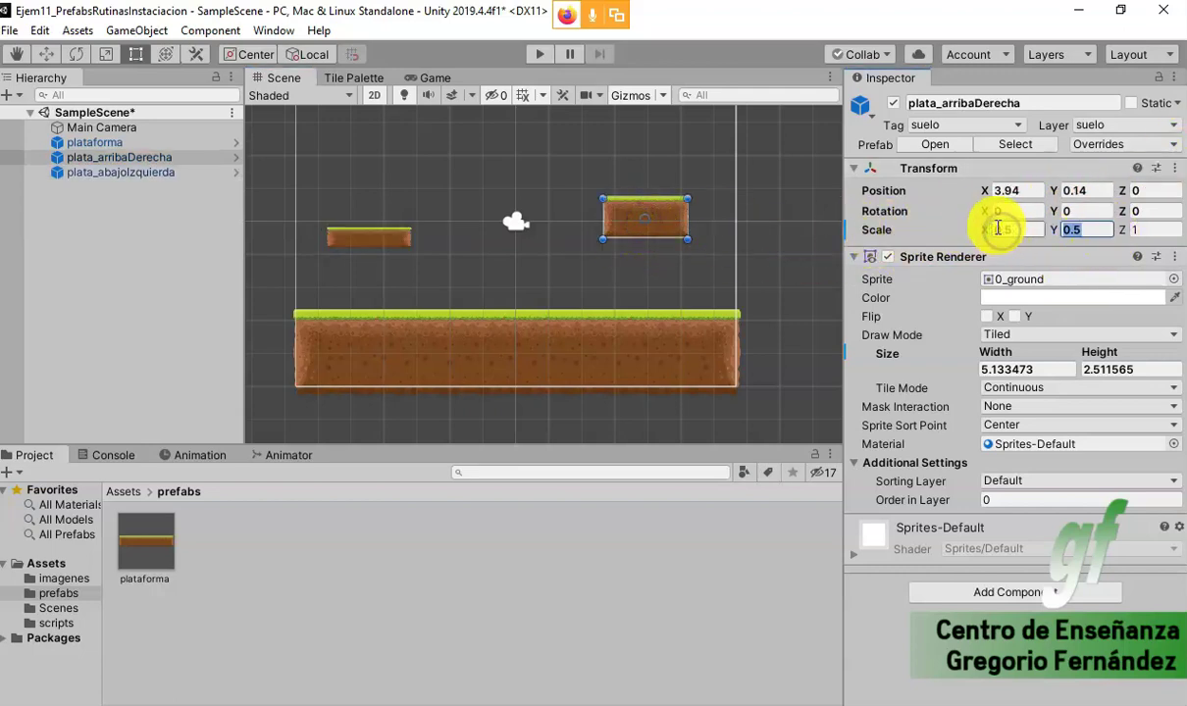
text(0,23)
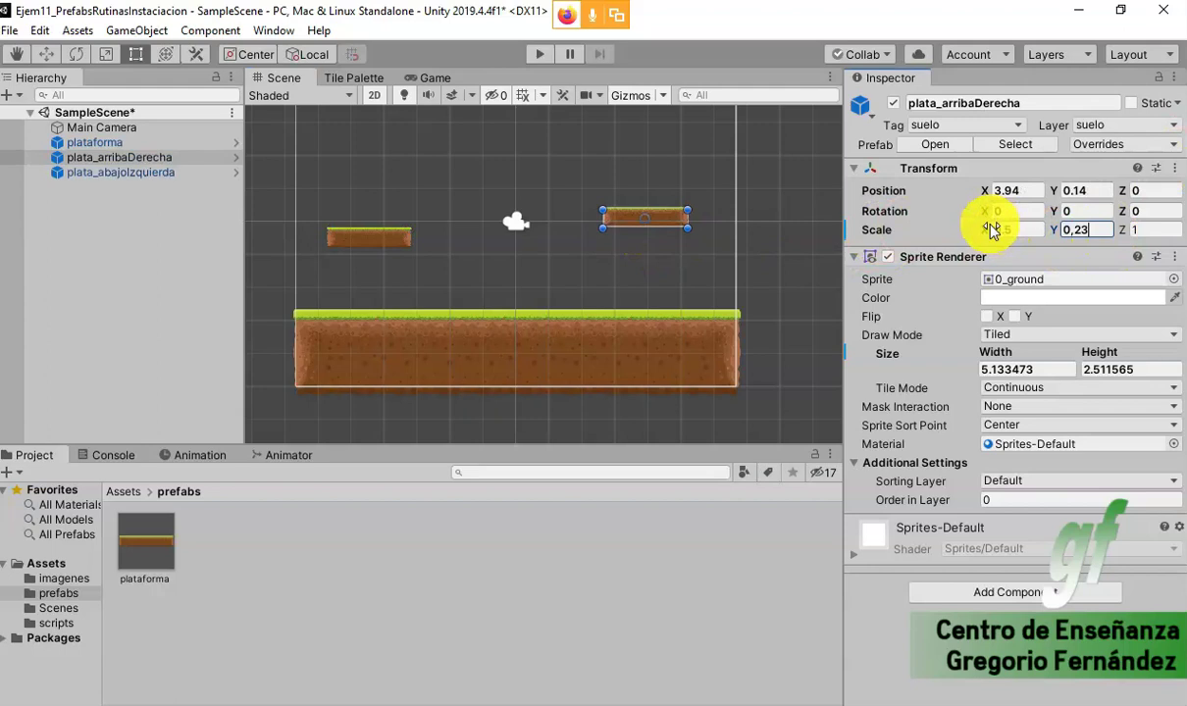
key(Return)
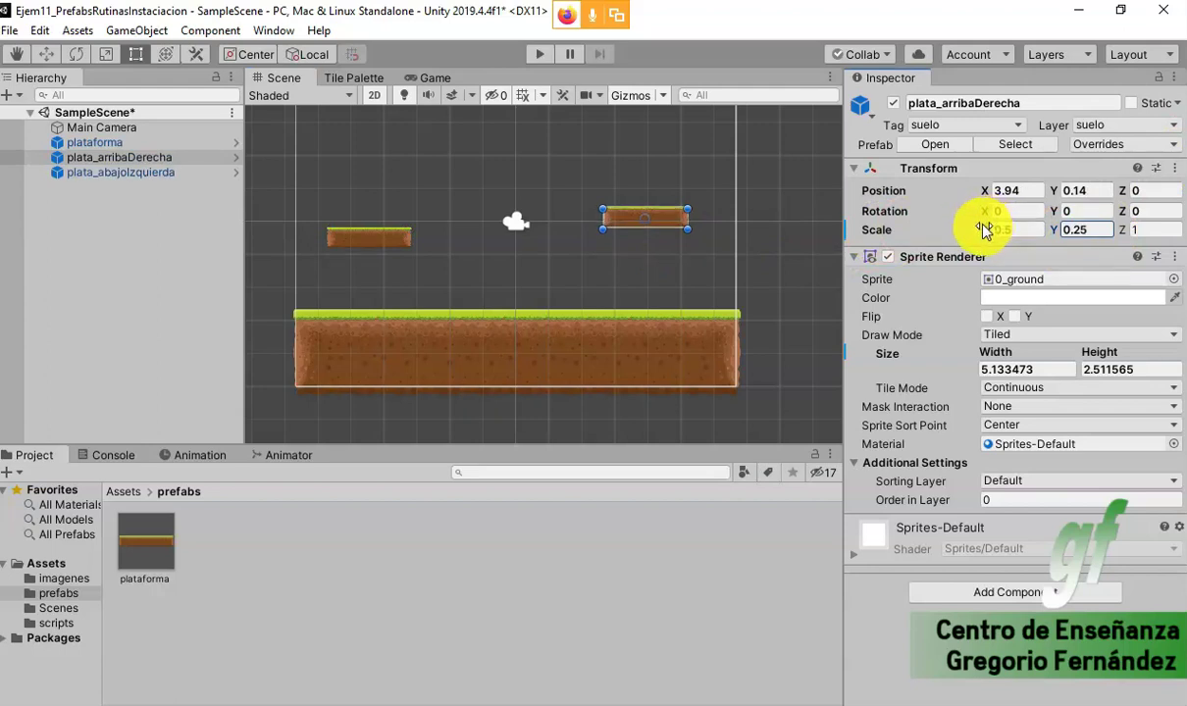
click(495, 266)
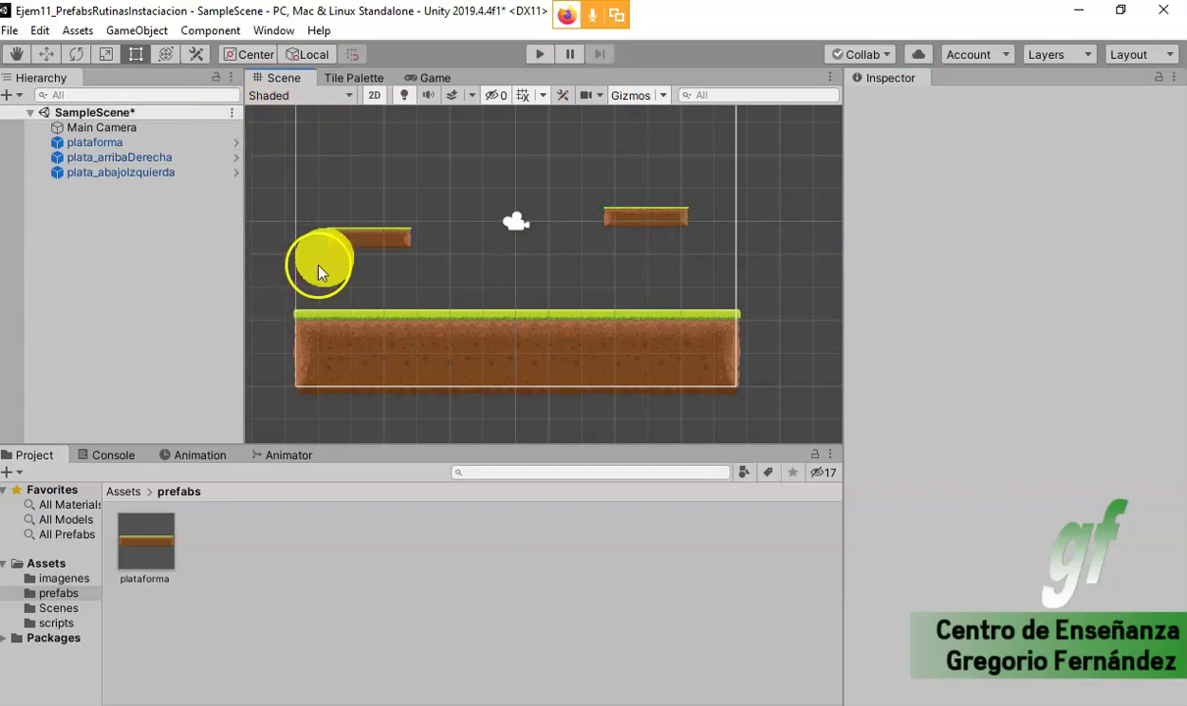
middle_drag(283, 178, 281, 278)
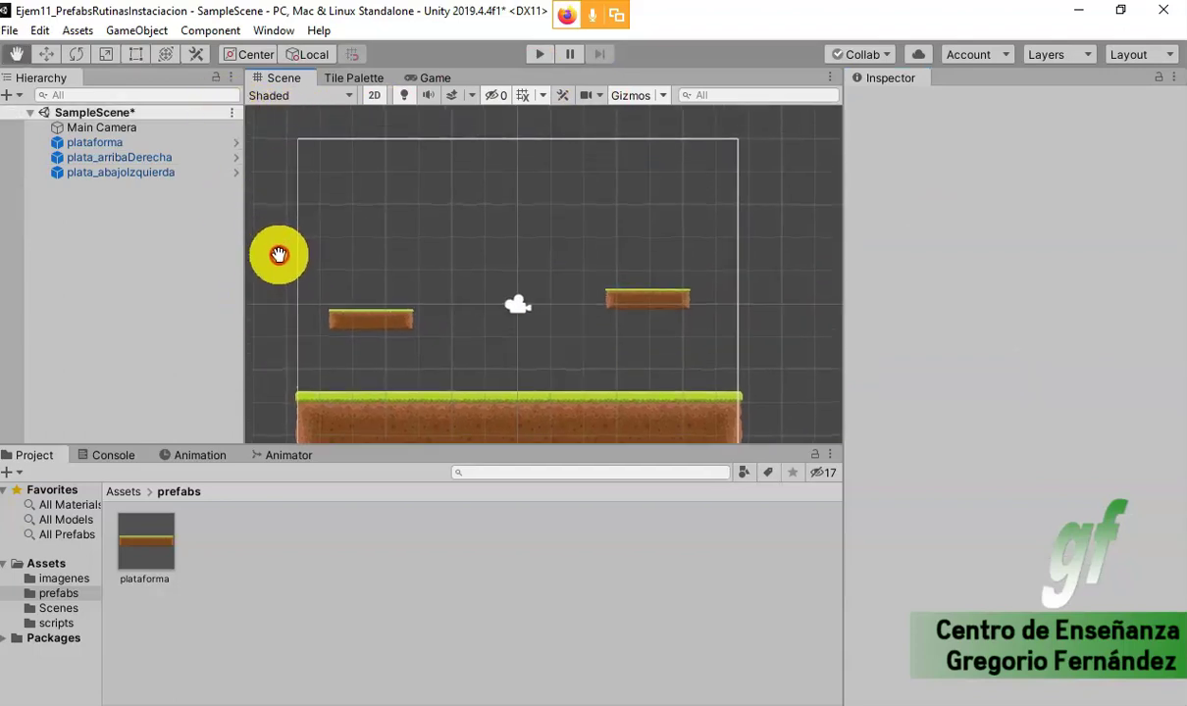
- Create a 3D sphere, move it to the camera frame's top-left and shrink it to about a third
right_click(92, 224)
mouse_move(177, 418)
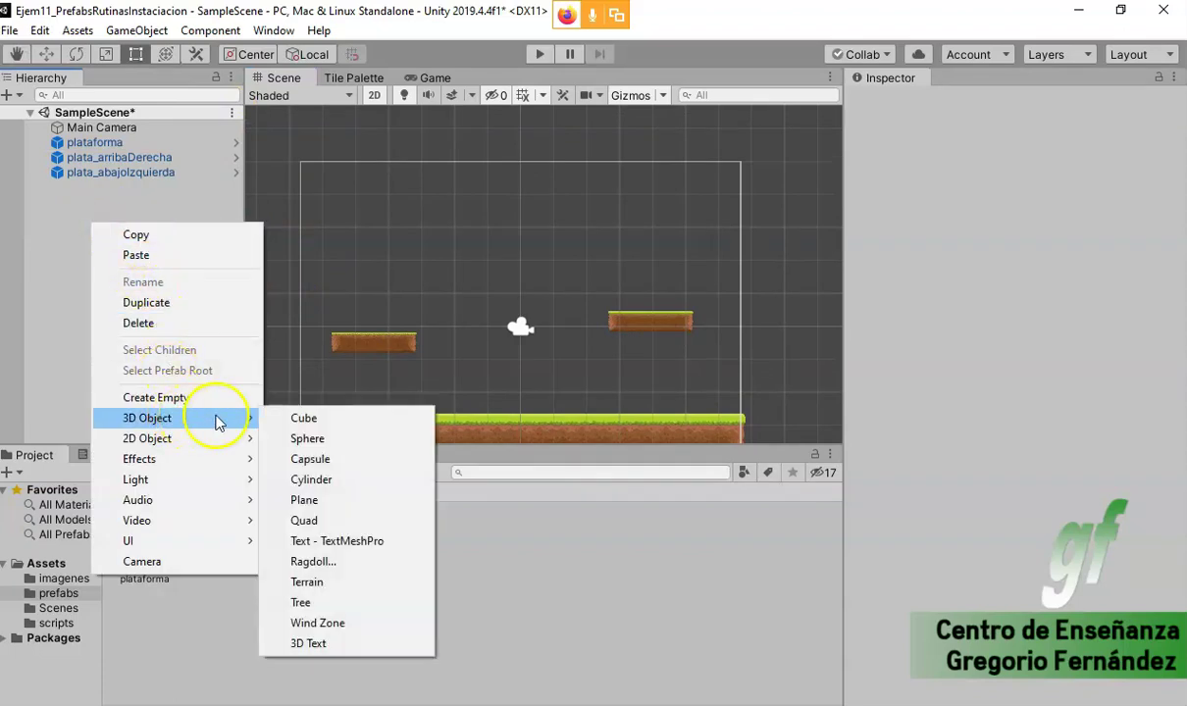
mouse_move(181, 444)
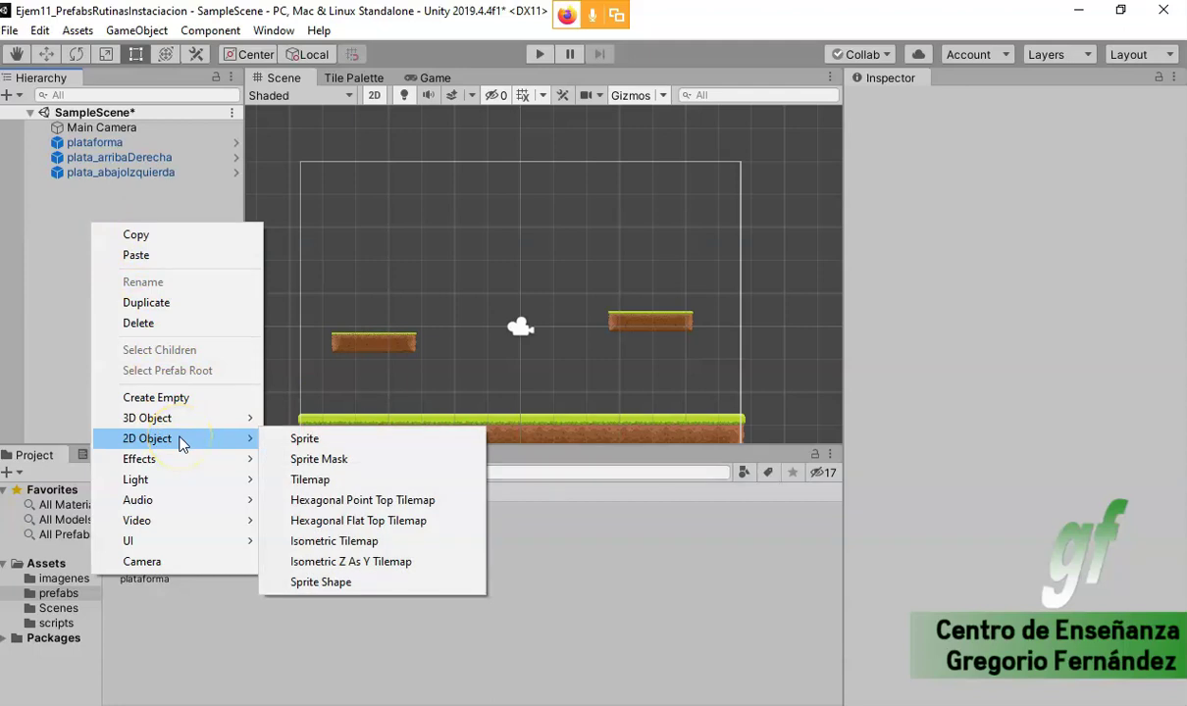
click(177, 418)
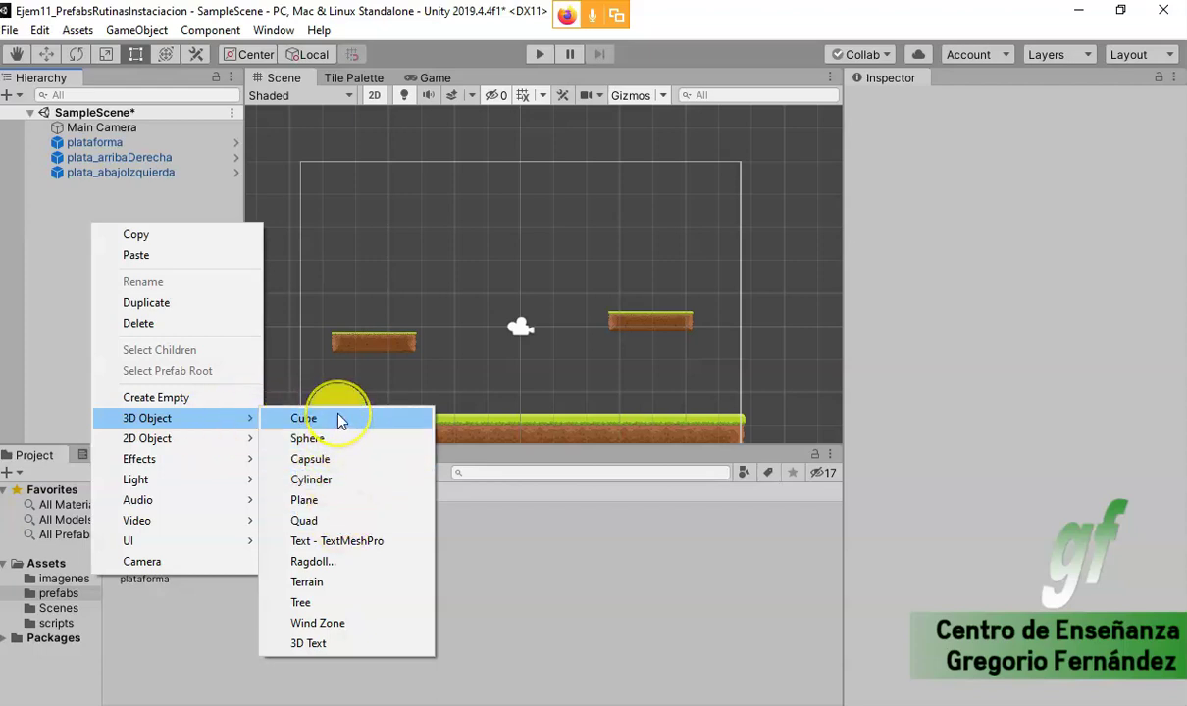
click(323, 439)
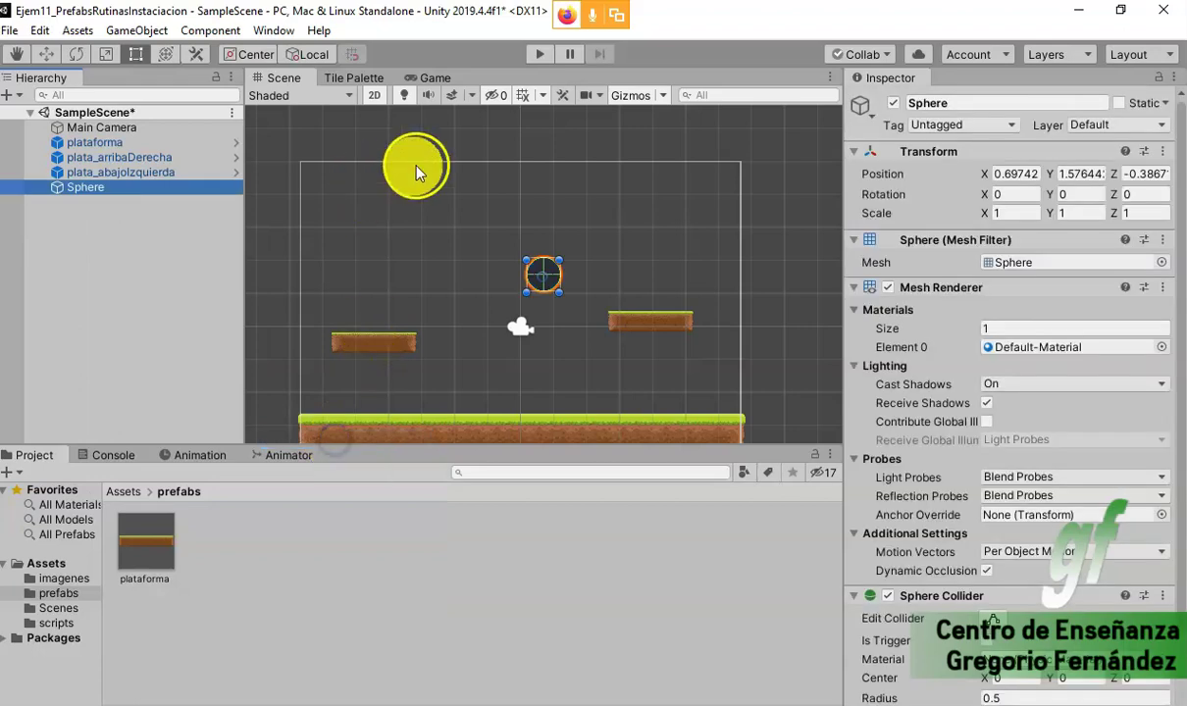
mouse_move(547, 287)
mouse_down()
mouse_move(360, 168)
mouse_move(350, 147)
mouse_up()
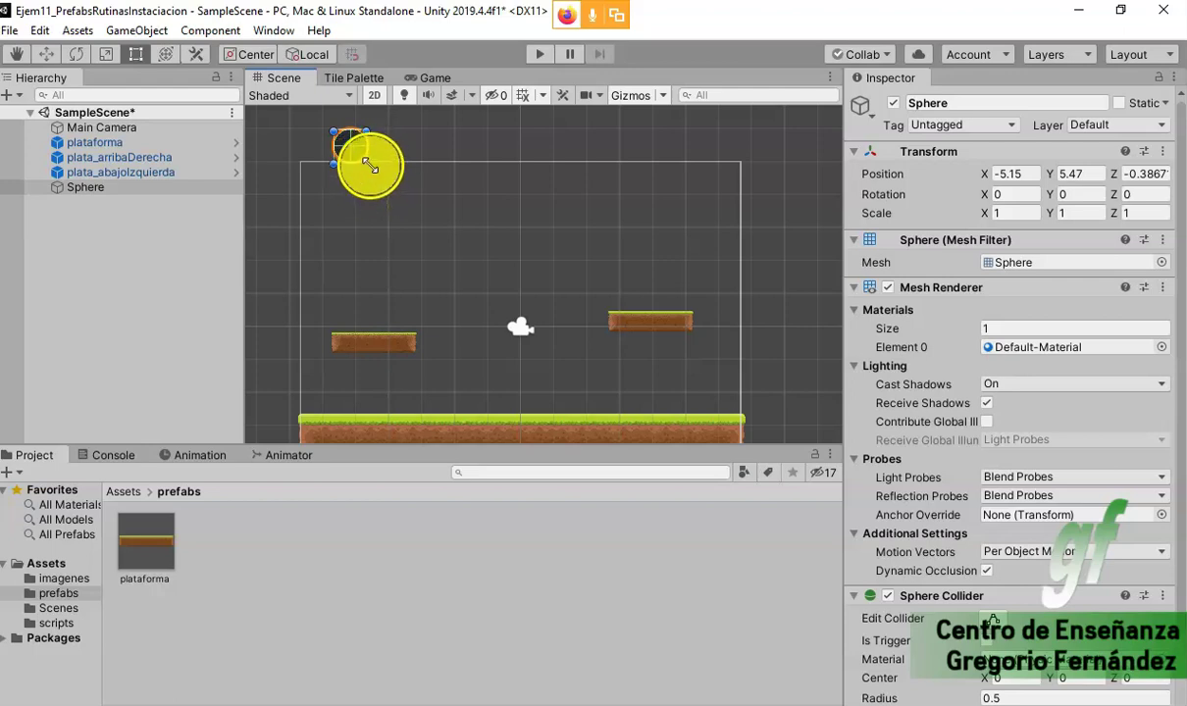
drag(368, 165, 345, 155)
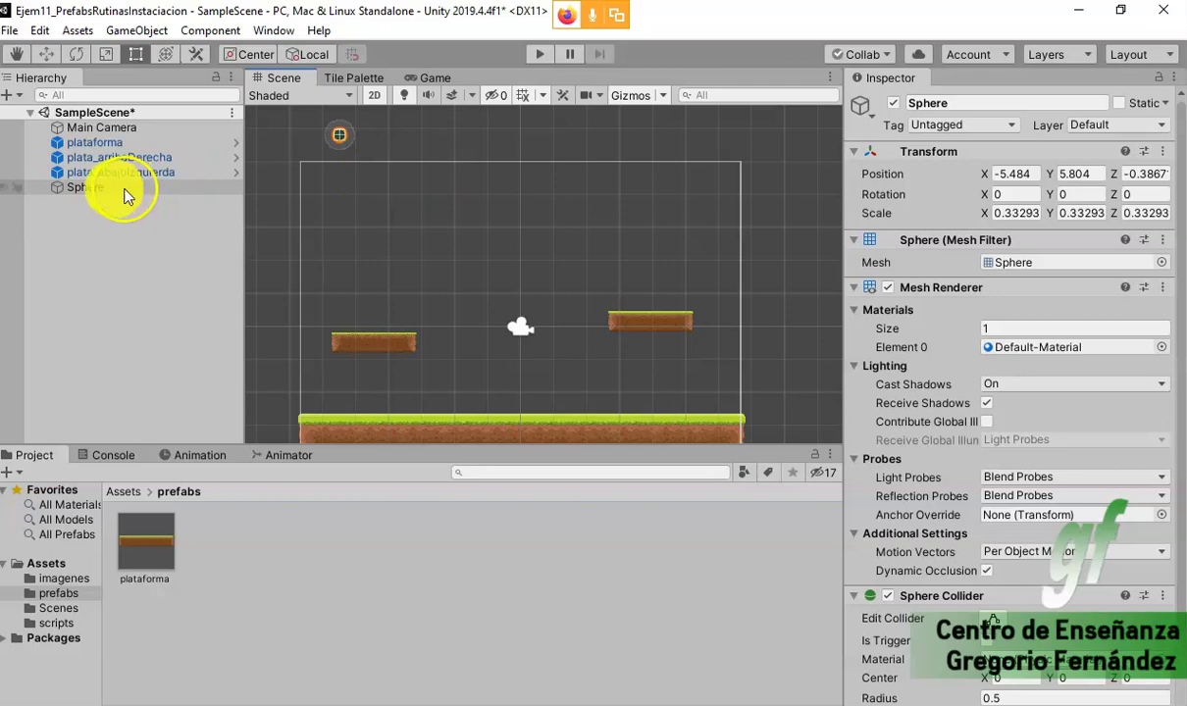
- Rename the sphere to gota
click(97, 188)
click(188, 190)
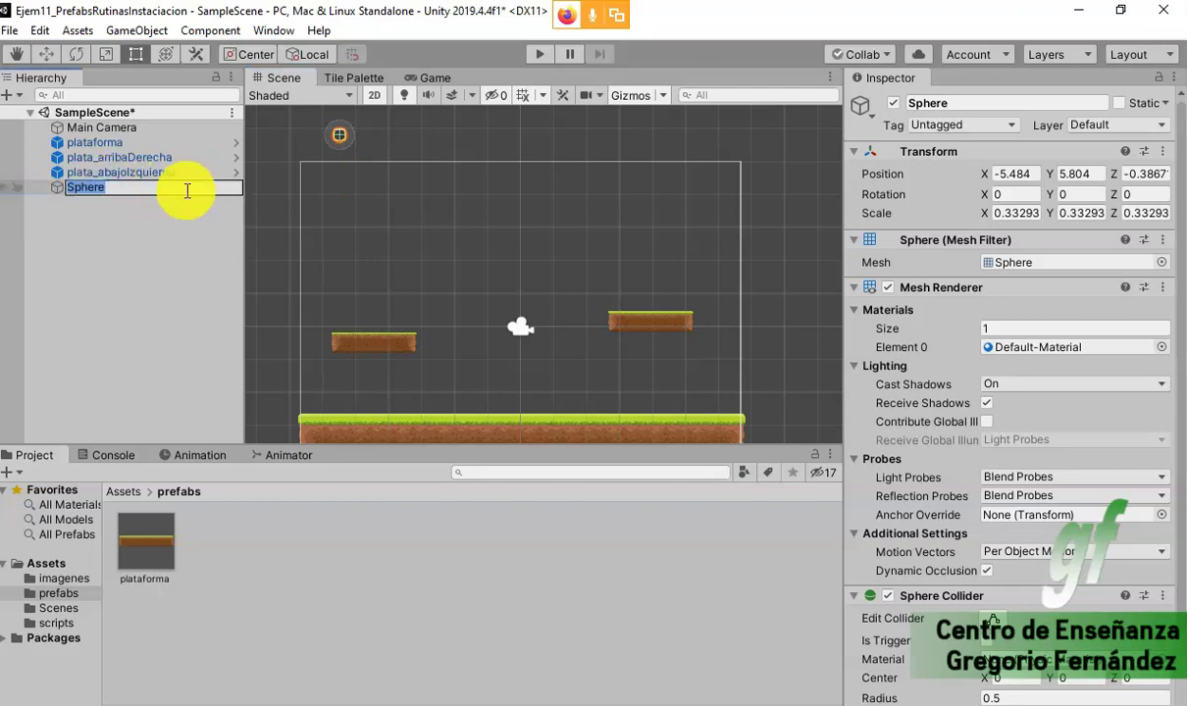
text(gota)
key(Return)
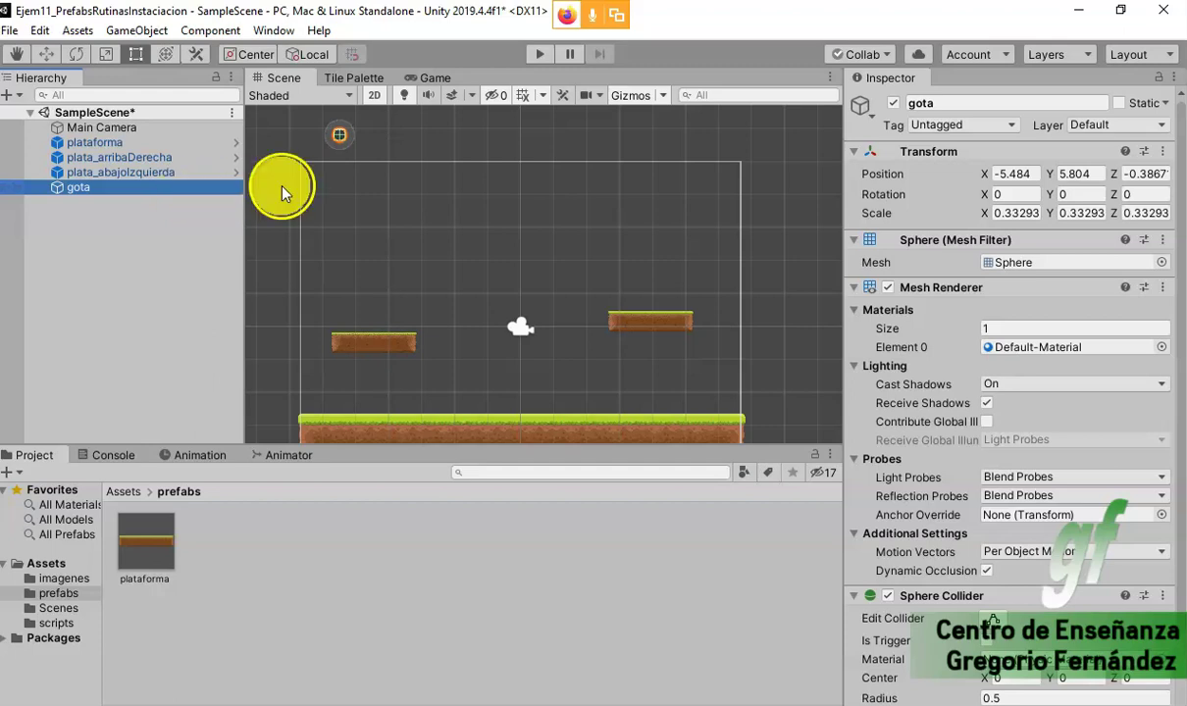
- Narrow gota horizontally to an X scale of about 0.164, making a thin ellipse
scroll(343, 137, up, 2)
scroll(338, 137, up, 3)
scroll(338, 140, up, 2)
scroll(340, 140, up, 2)
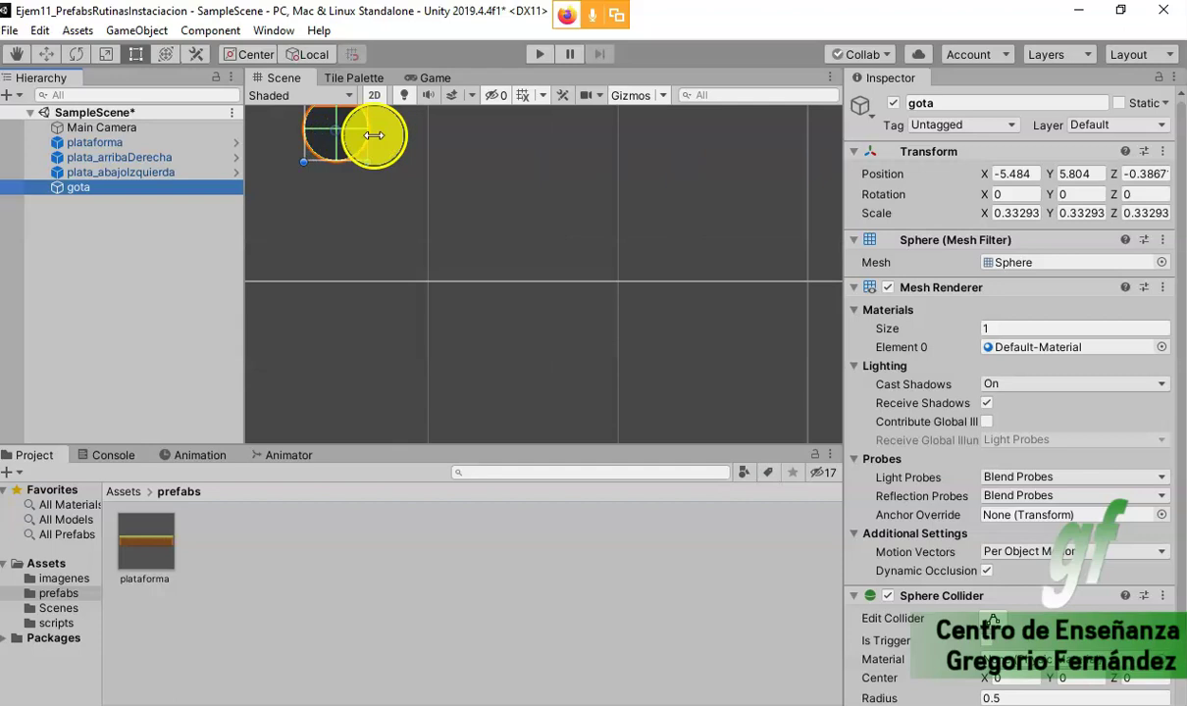
scroll(373, 134, up, 2)
scroll(400, 139, up, 1)
middle_drag(401, 139, 485, 284)
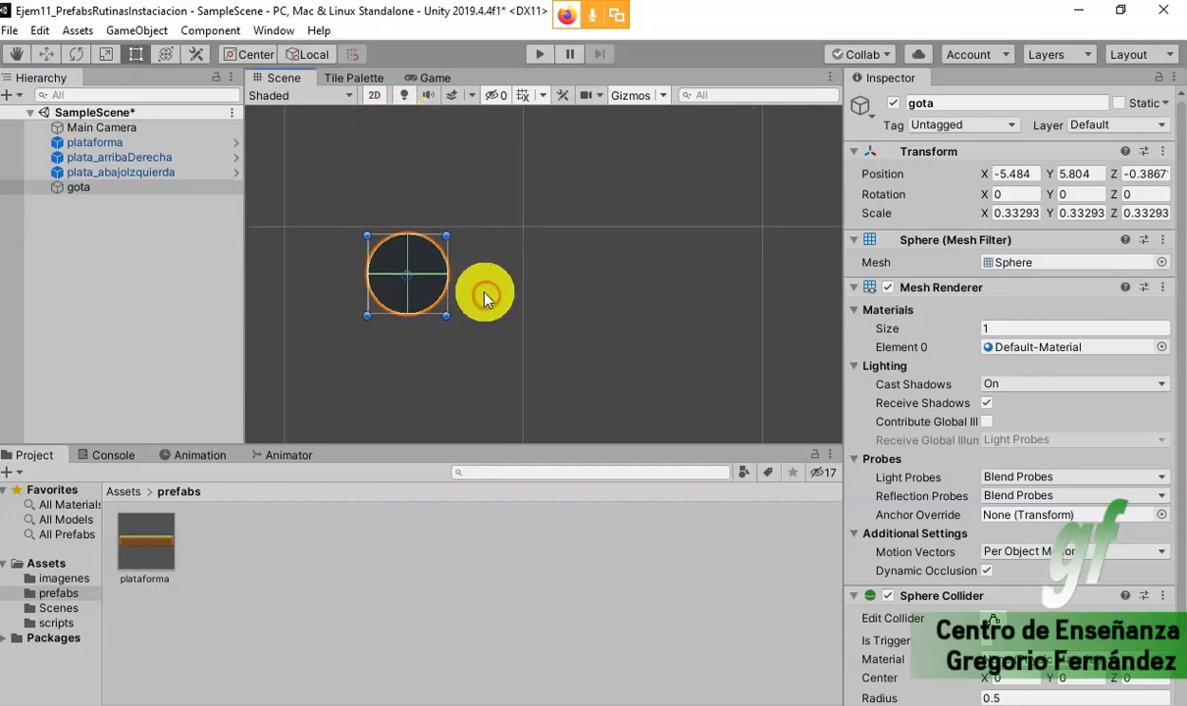
drag(451, 279, 408, 278)
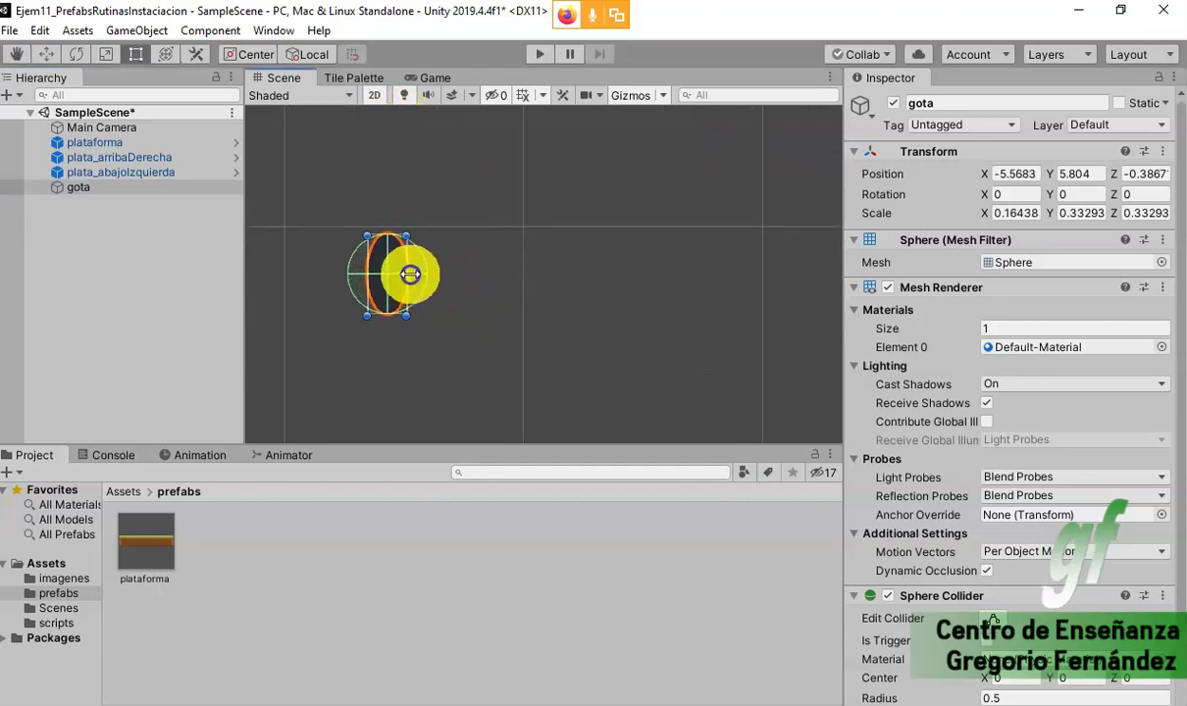
click(467, 282)
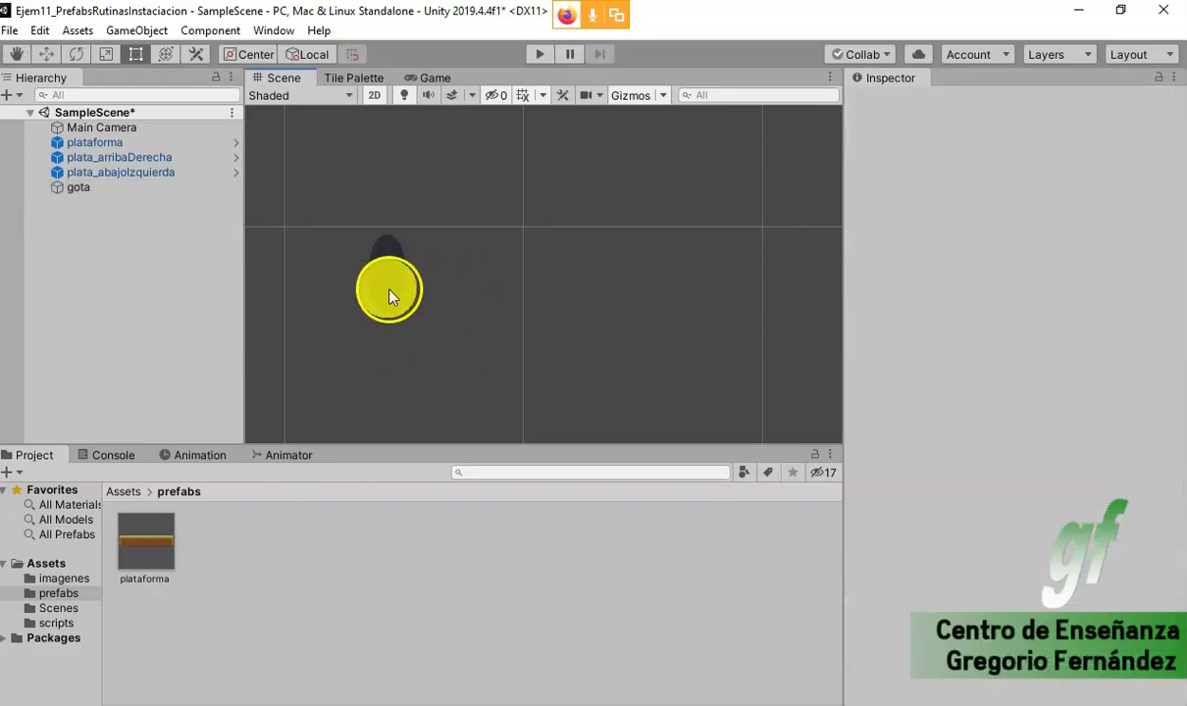
click(390, 292)
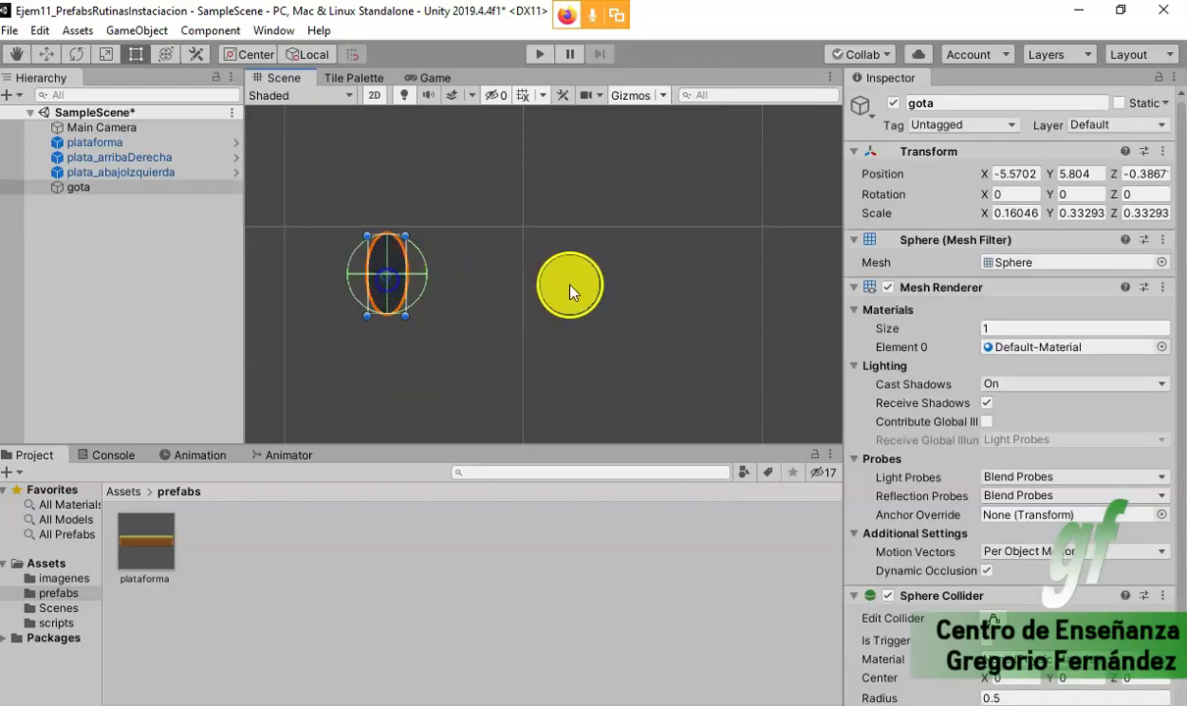
- Make a folder named materiales in Assets and go into it
click(49, 563)
right_click(451, 556)
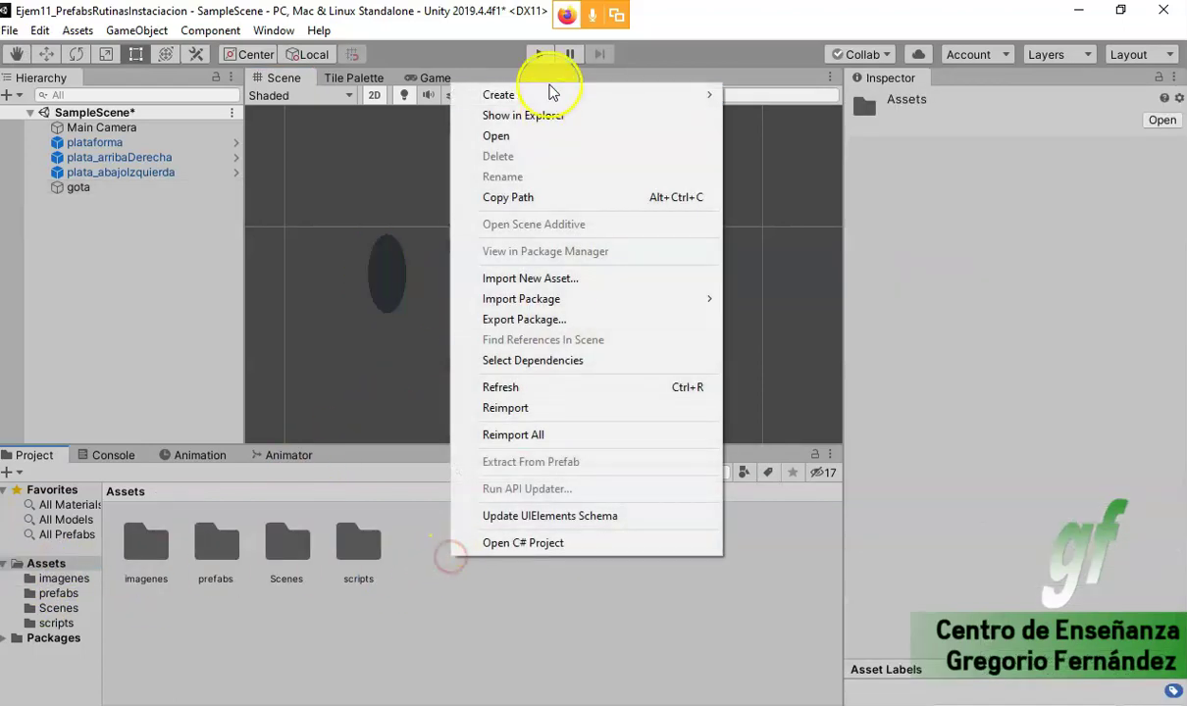
click(546, 95)
click(793, 43)
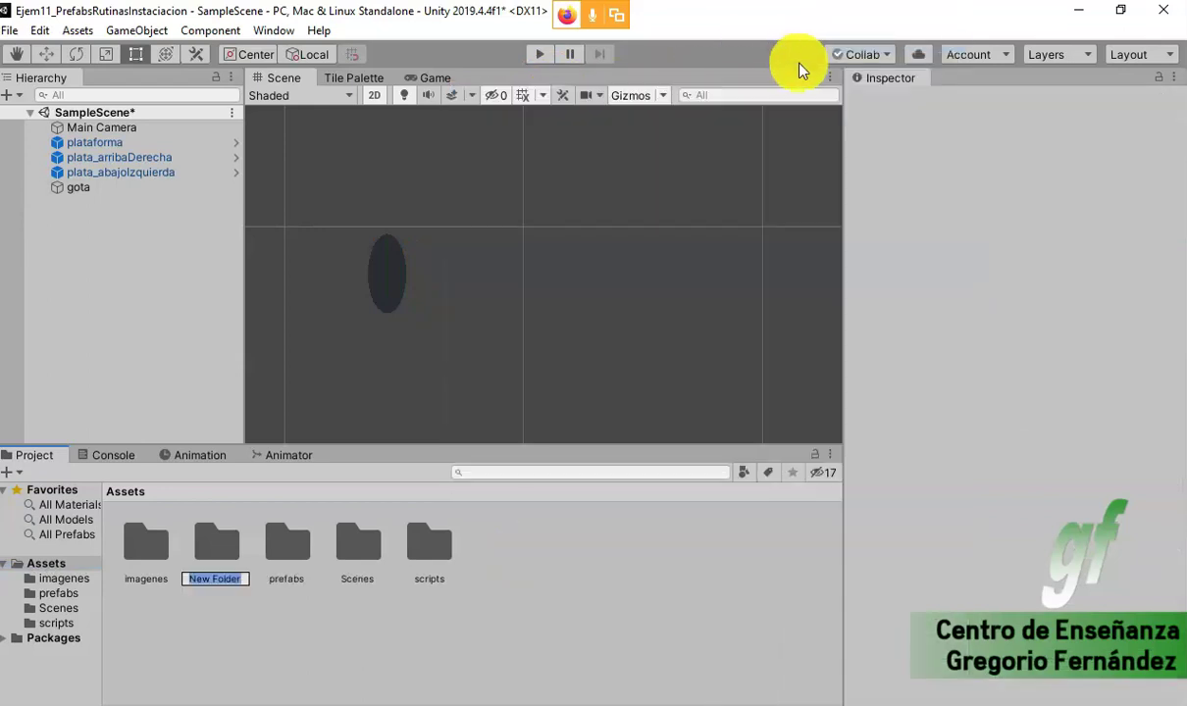
text(materiales)
key(Return)
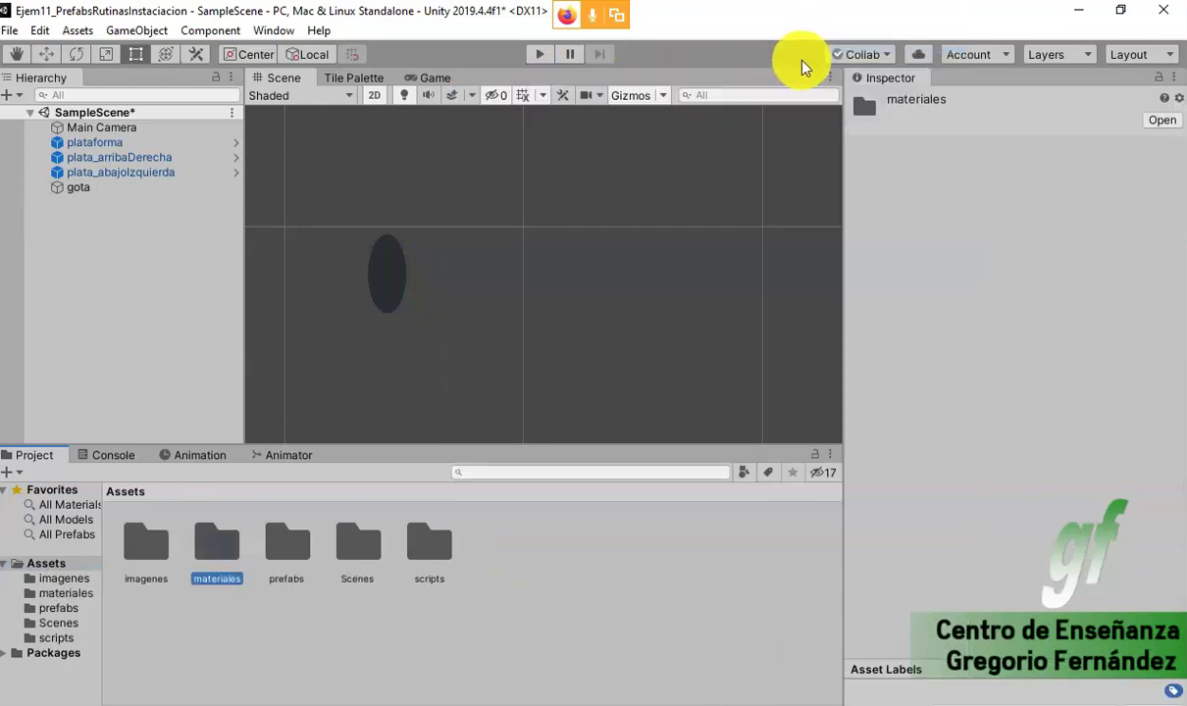
double_click(241, 550)
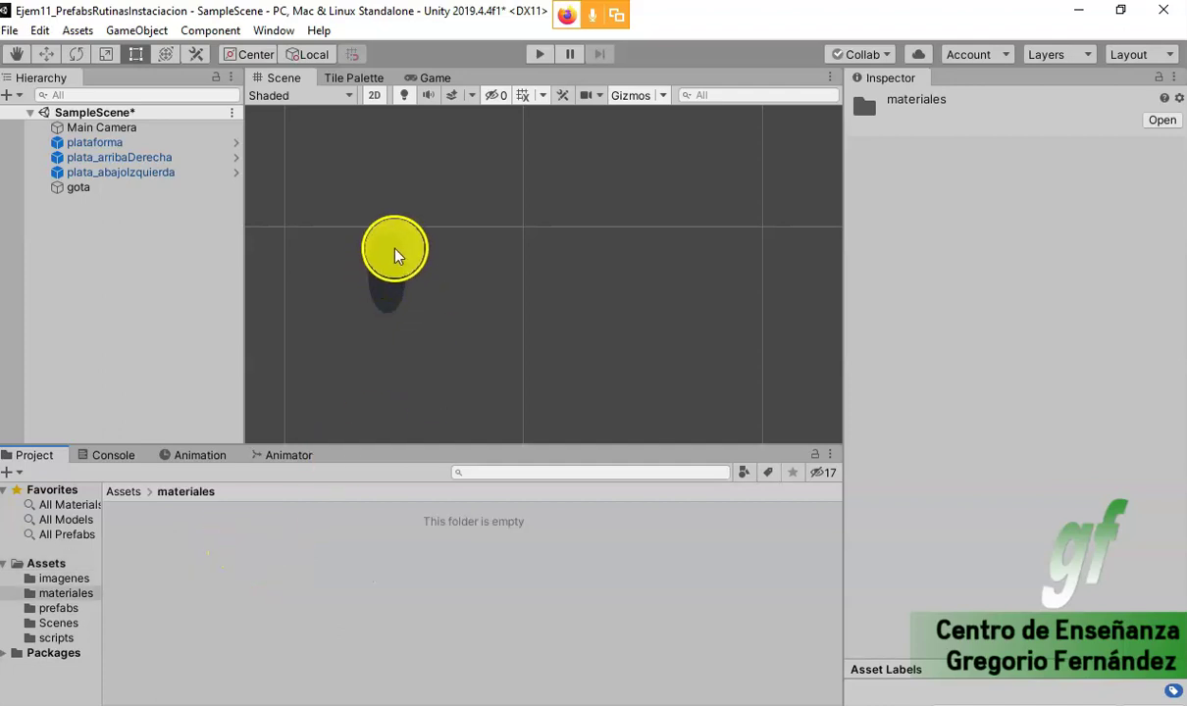
- Select the gota sphere and bring up the Create menu inside materiales
click(396, 257)
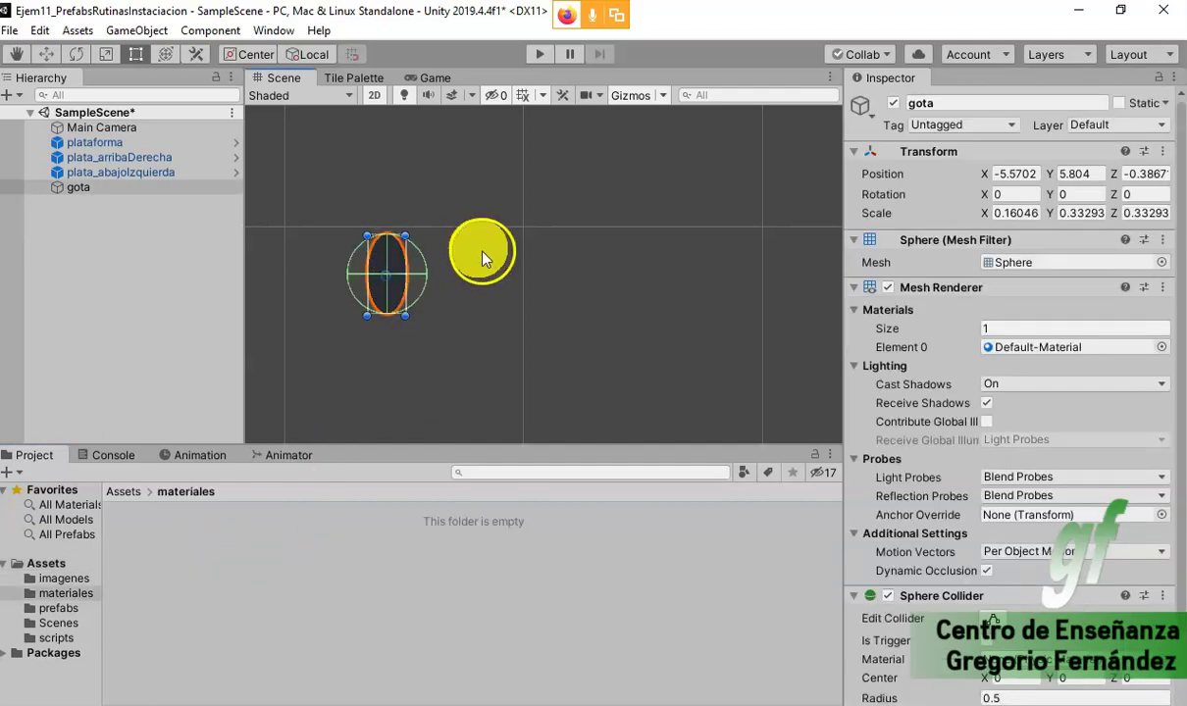
scroll(687, 338, down, 1)
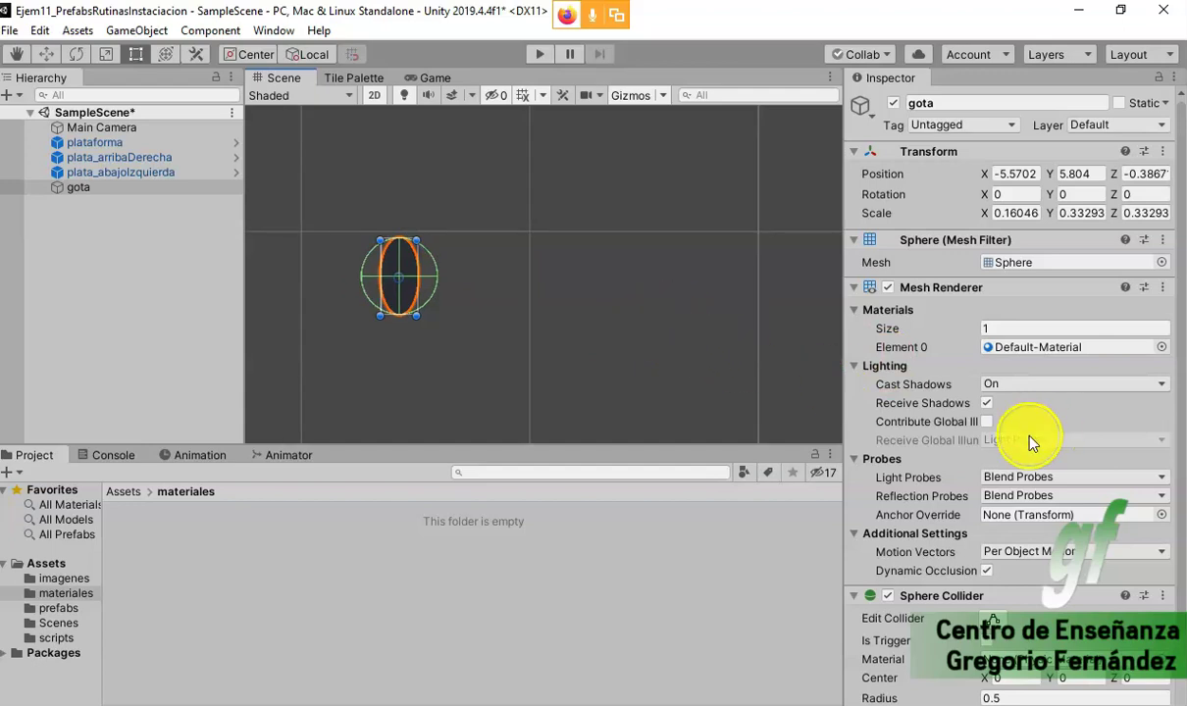
scroll(1010, 442, down, 3)
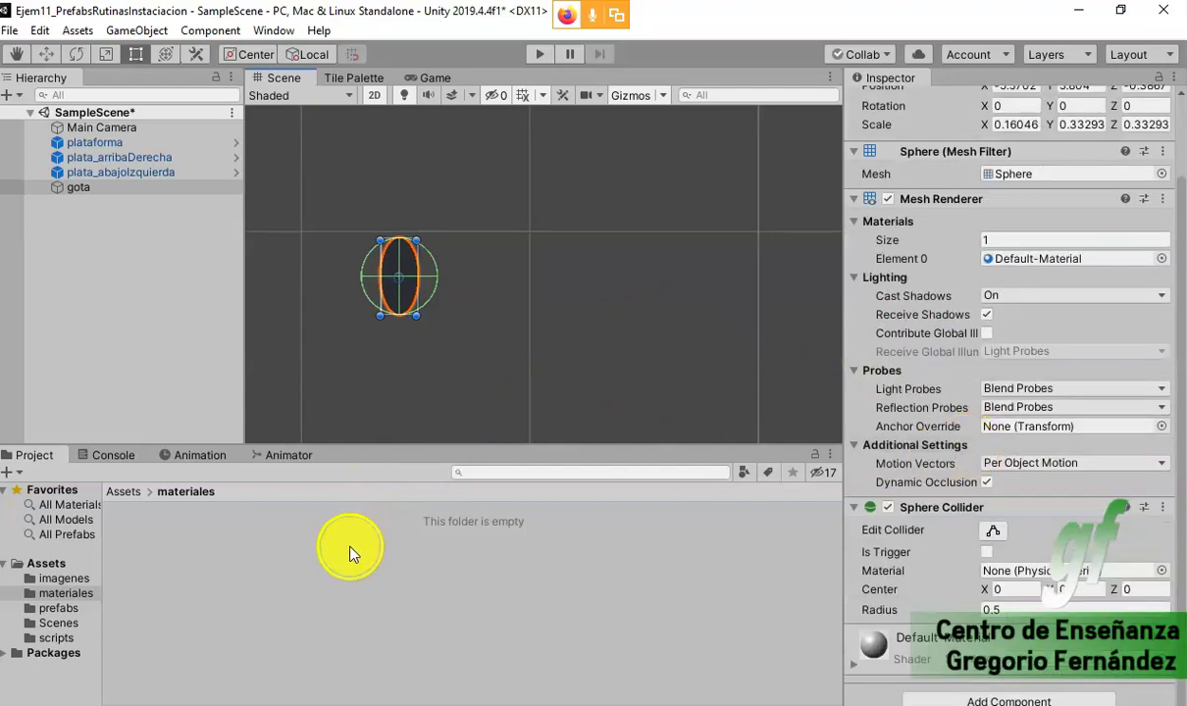
right_click(228, 568)
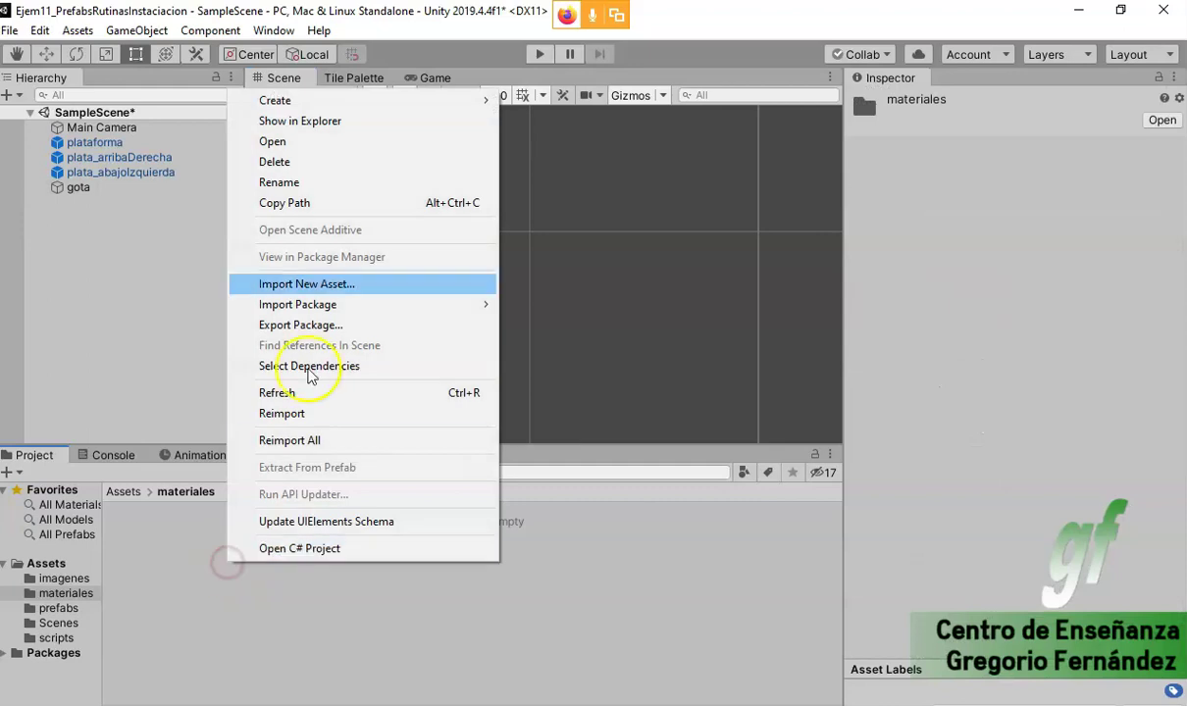
click(324, 99)
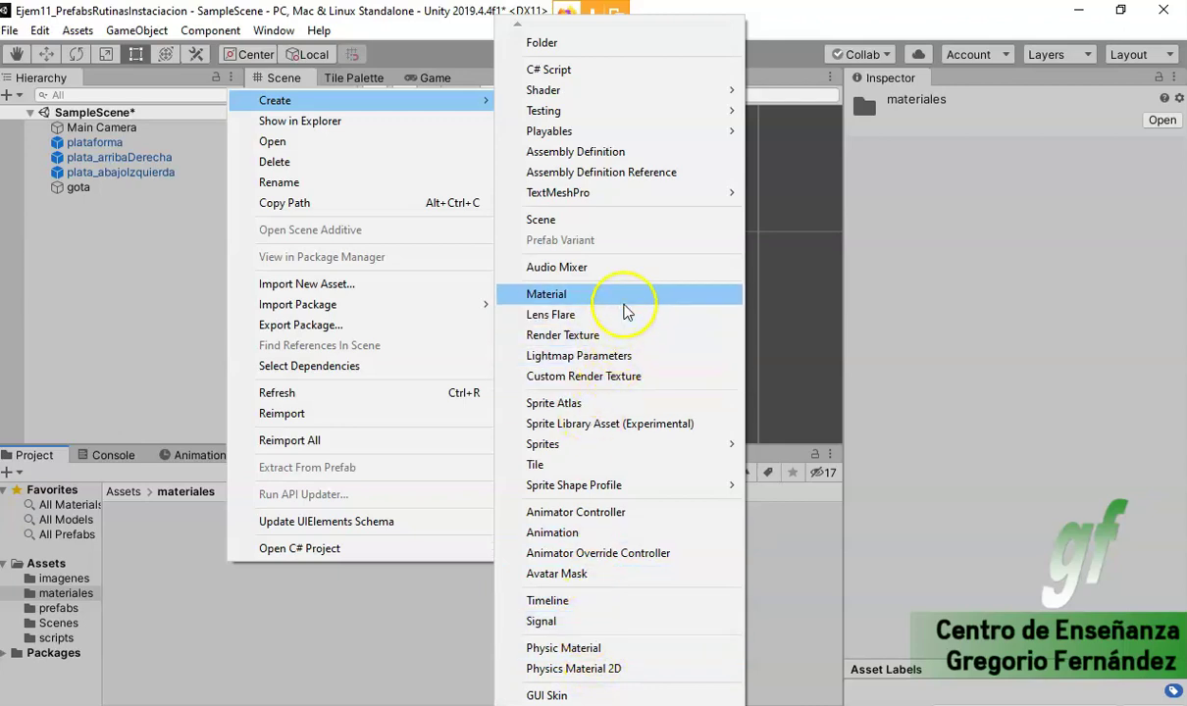
- Create a new material named colorGota in materiales
click(608, 294)
text(colorGota)
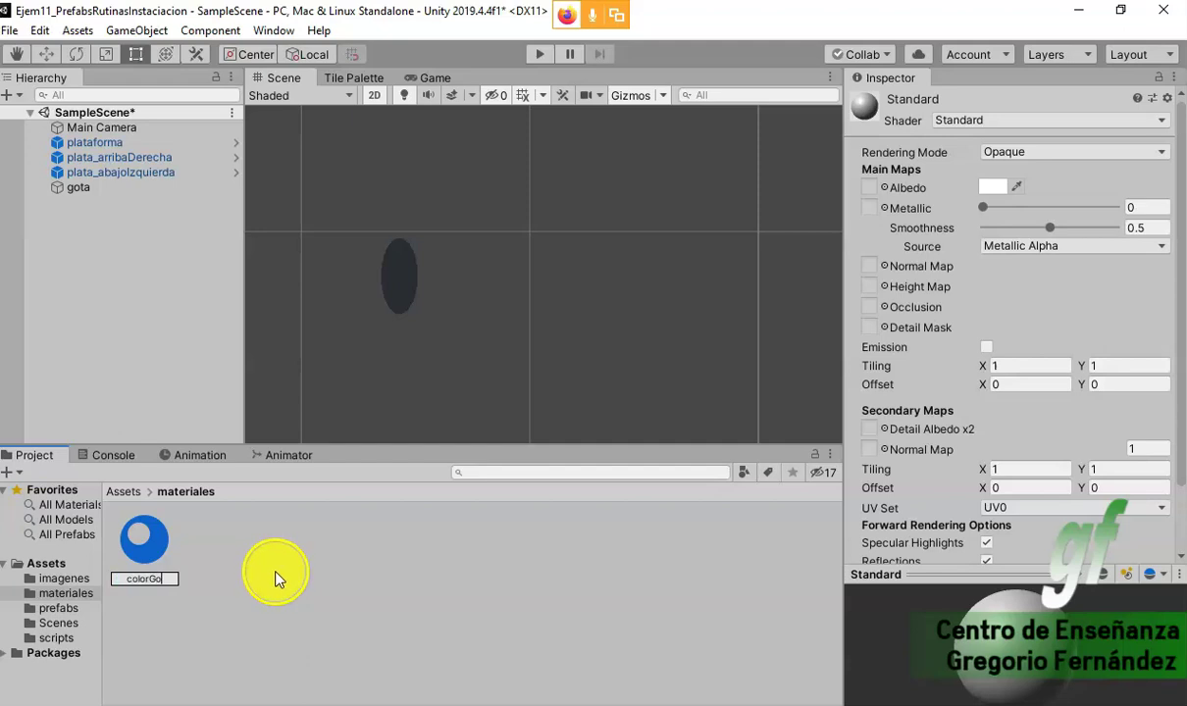
key(Return)
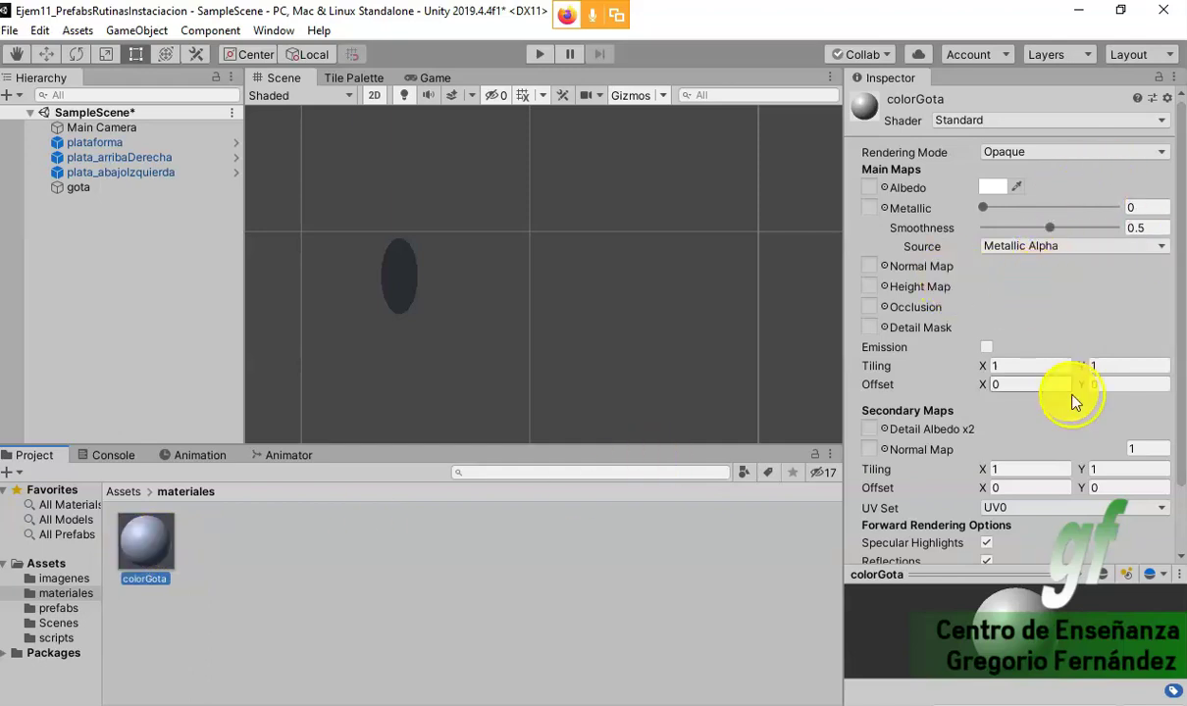
- Set colorGota's Albedo colour to light blue 2FD9F0
scroll(1074, 402, down, 2)
scroll(1099, 351, up, 2)
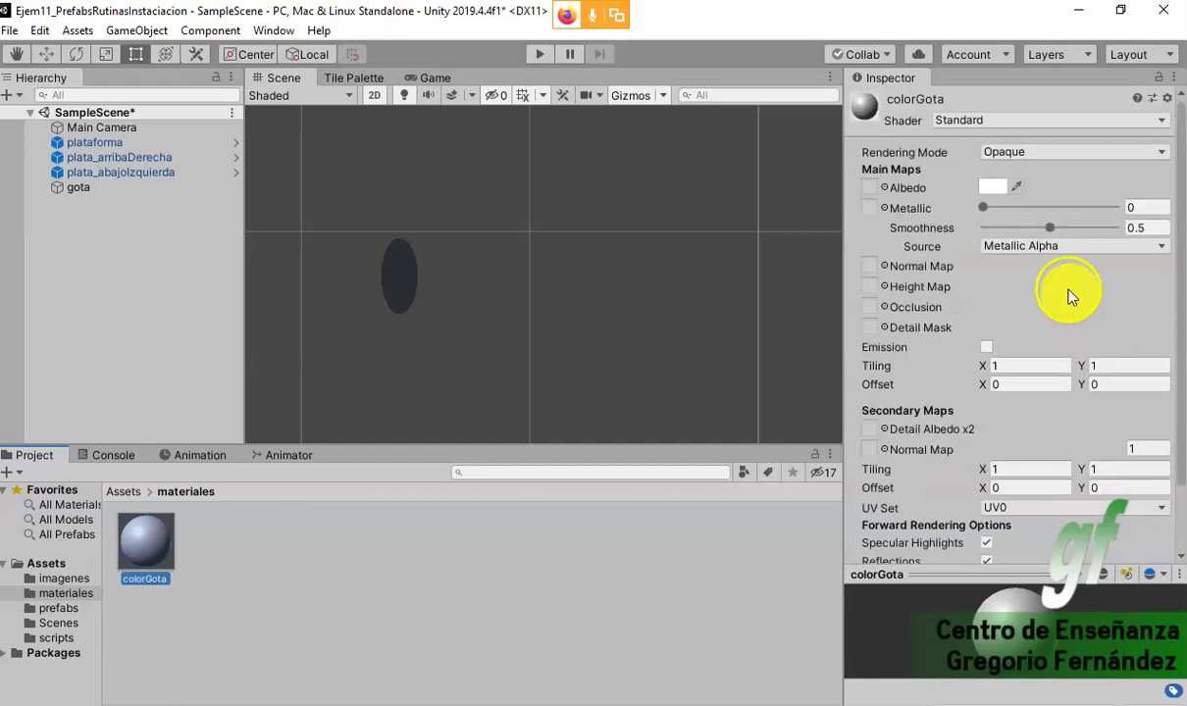
click(1020, 189)
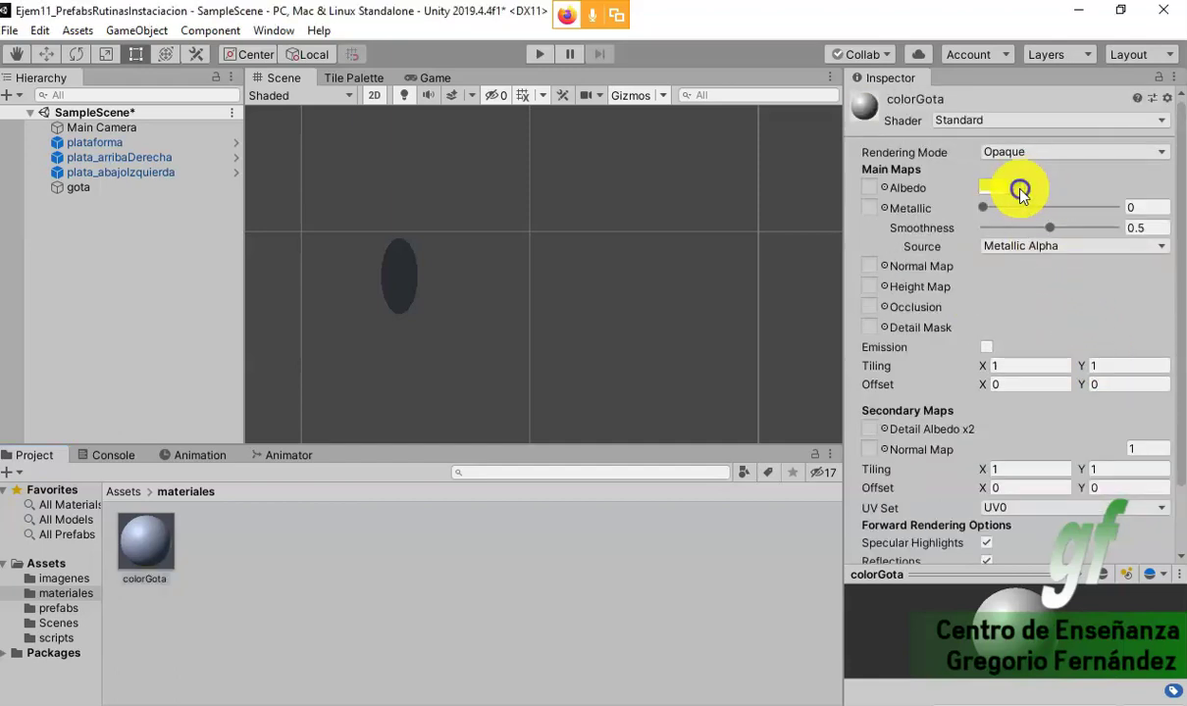
click(984, 189)
drag(28, 217, 19, 191)
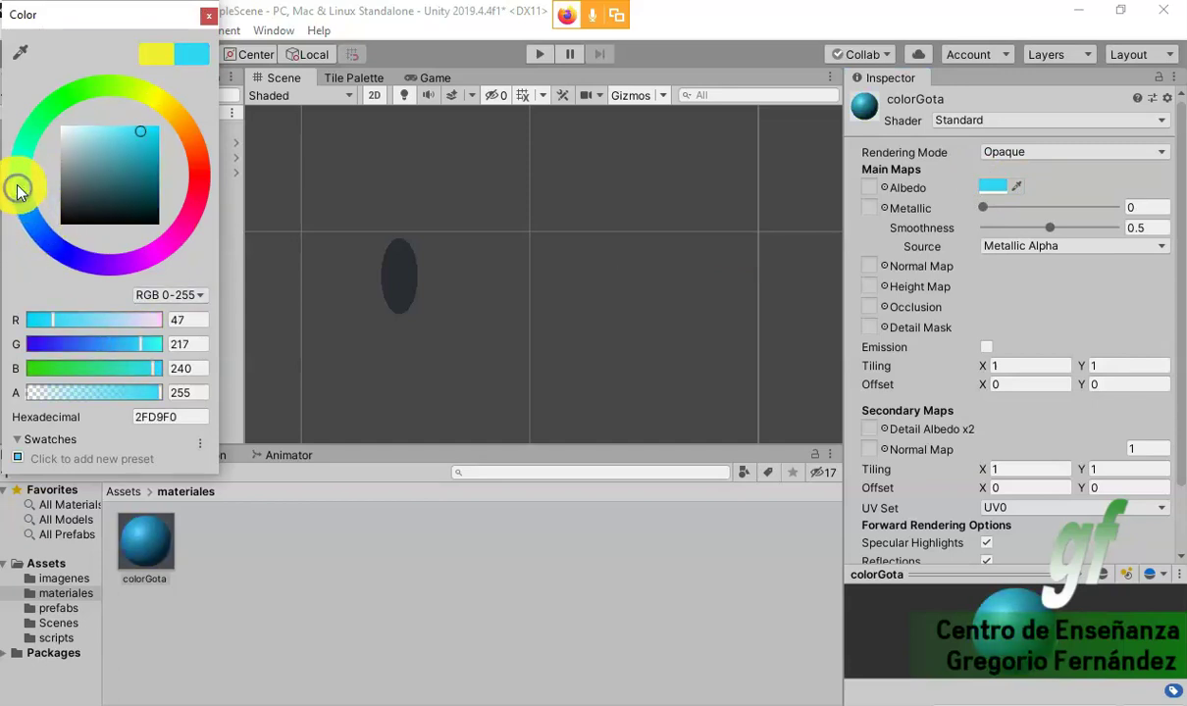
click(208, 15)
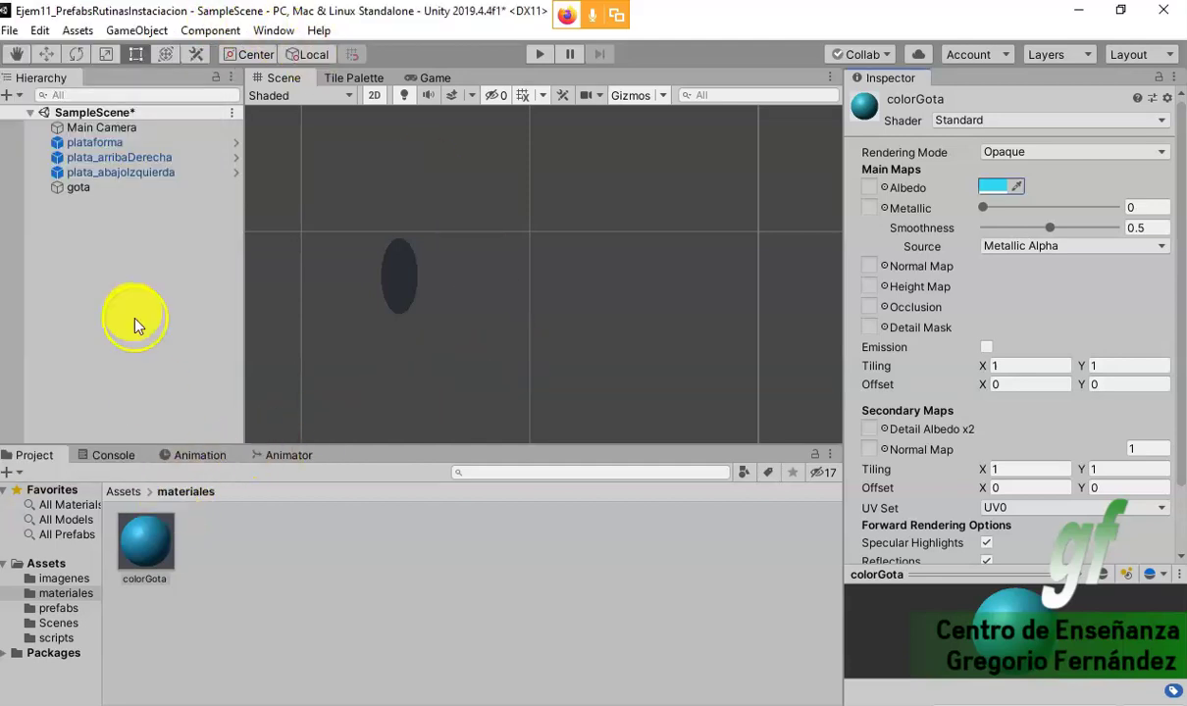
- Apply the colorGota material to the gota sphere
click(81, 187)
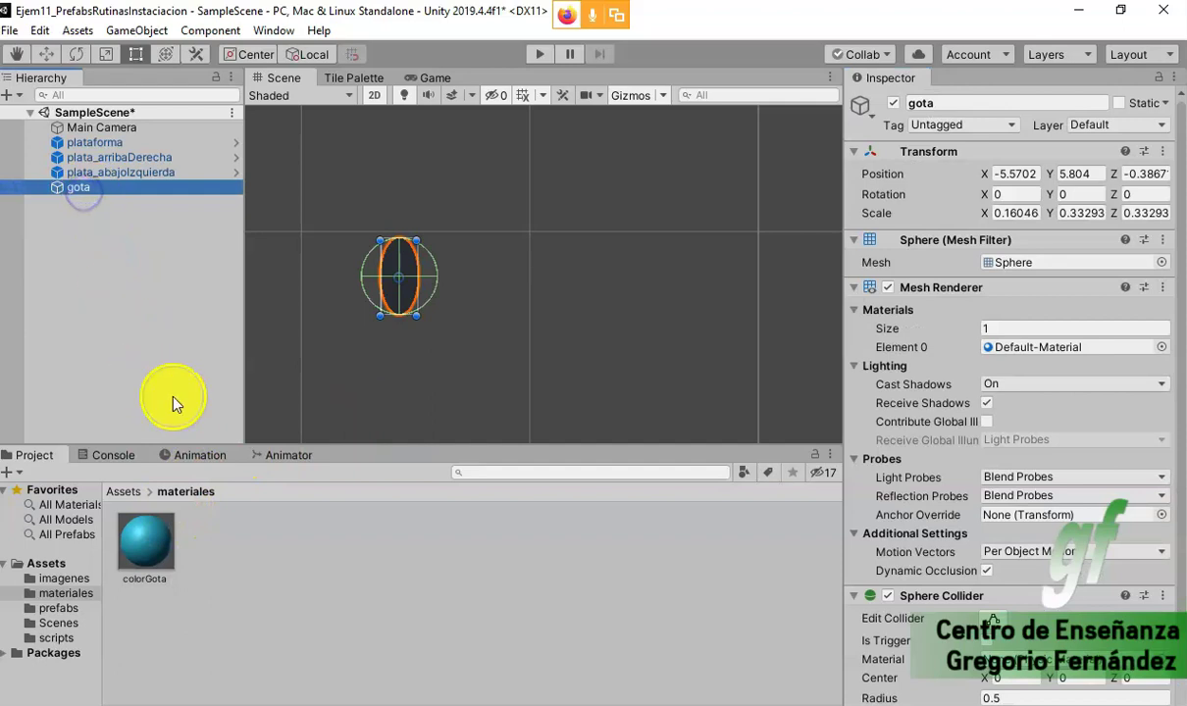
drag(152, 539, 79, 188)
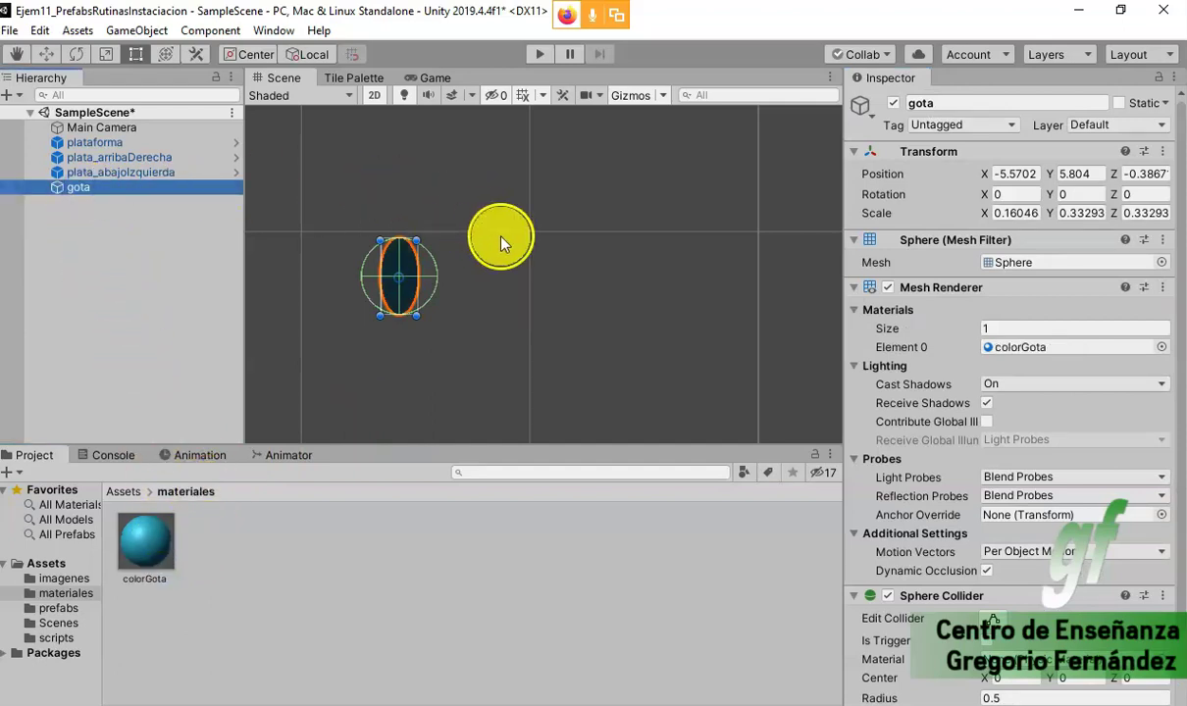
click(501, 237)
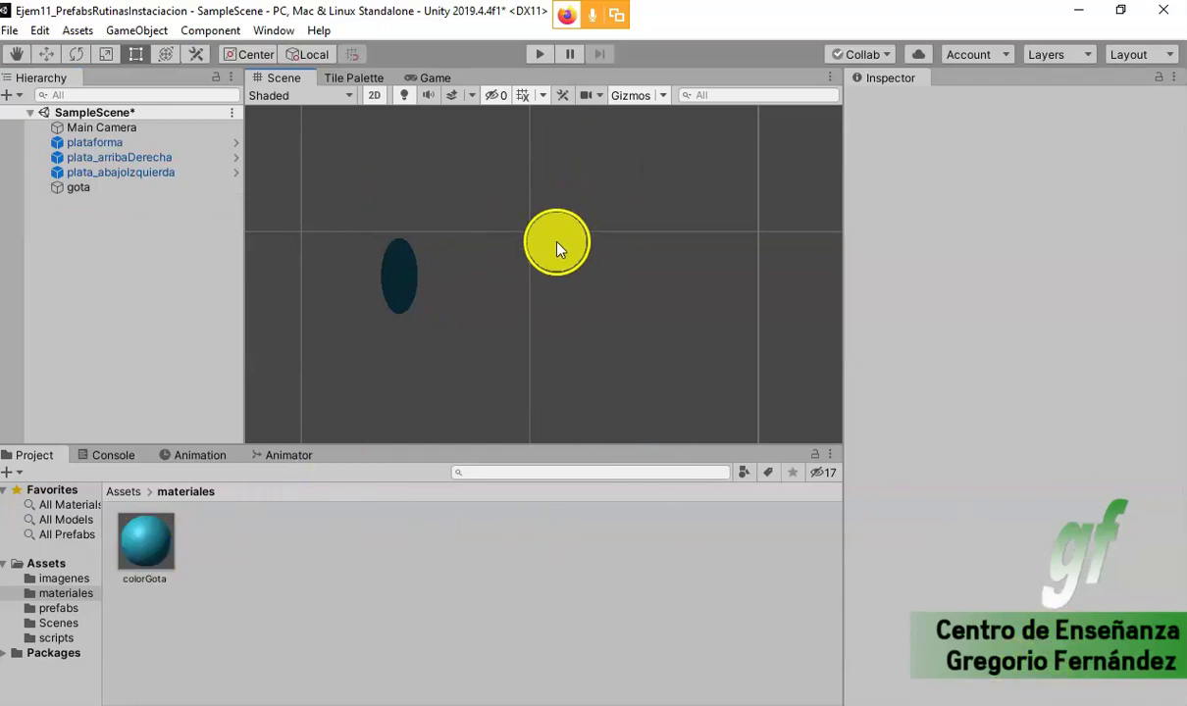
- Frame the drop in the Scene view and do a quick play-mode test
scroll(557, 223, down, 1)
scroll(555, 230, down, 2)
scroll(583, 217, down, 2)
scroll(594, 233, down, 2)
scroll(604, 231, down, 1)
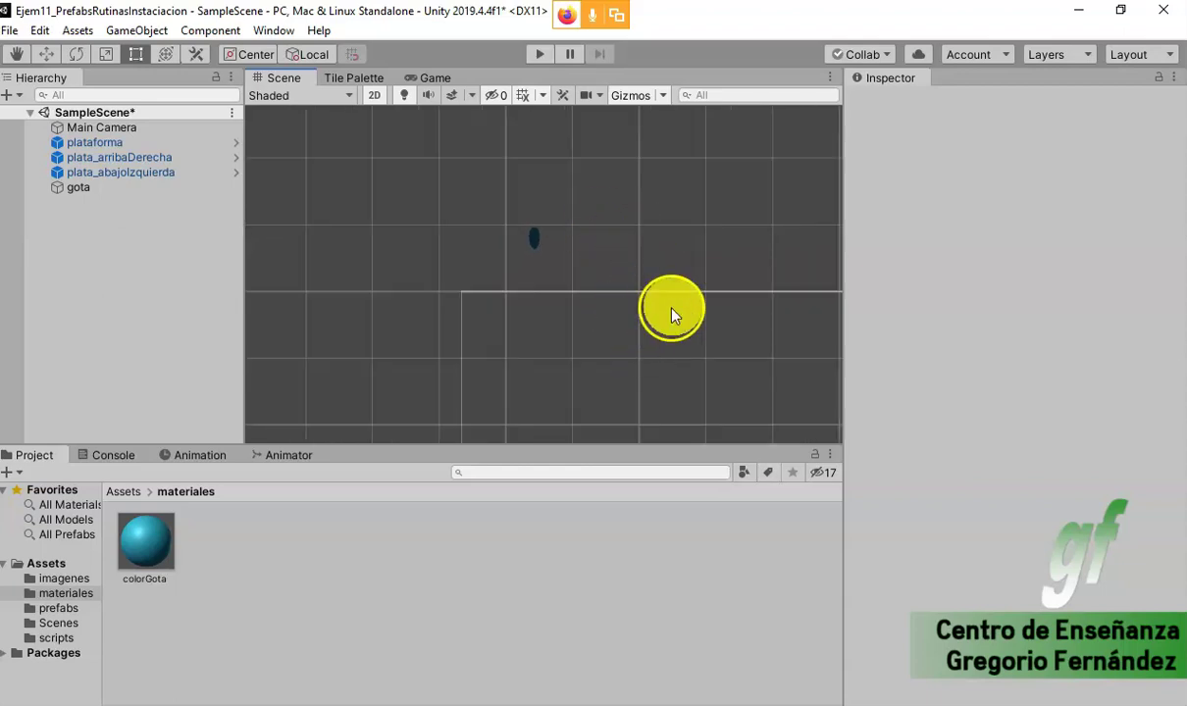
middle_drag(673, 314, 508, 199)
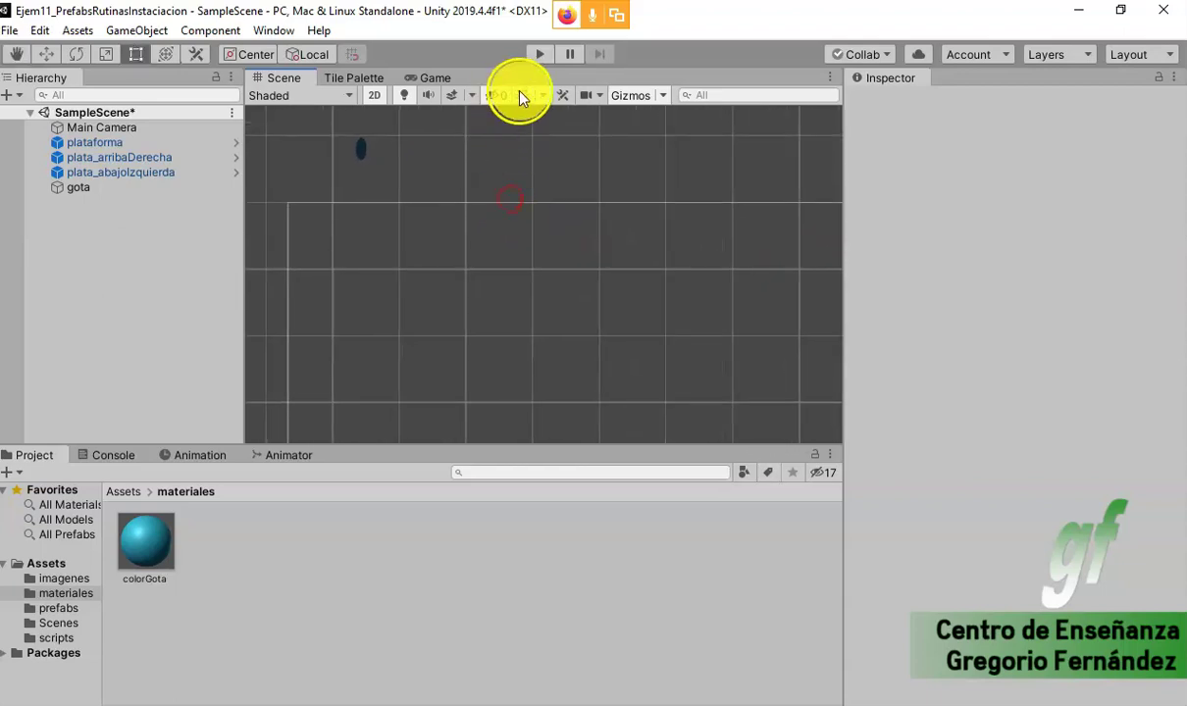
click(540, 55)
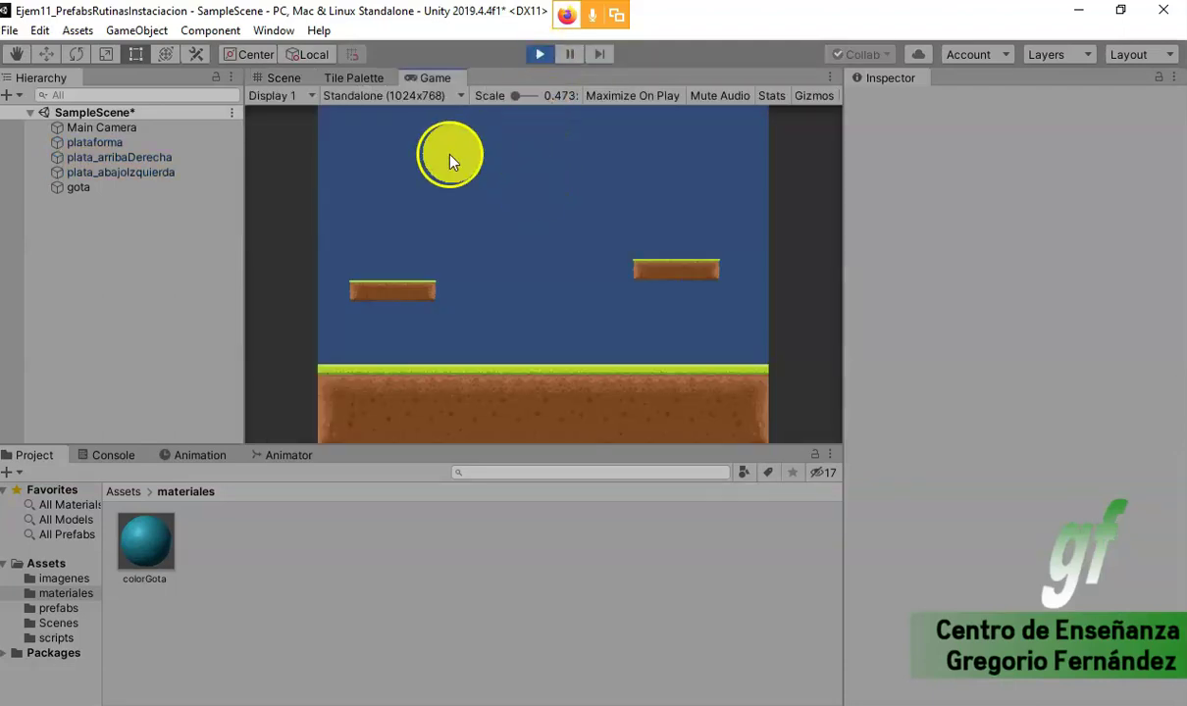
click(545, 60)
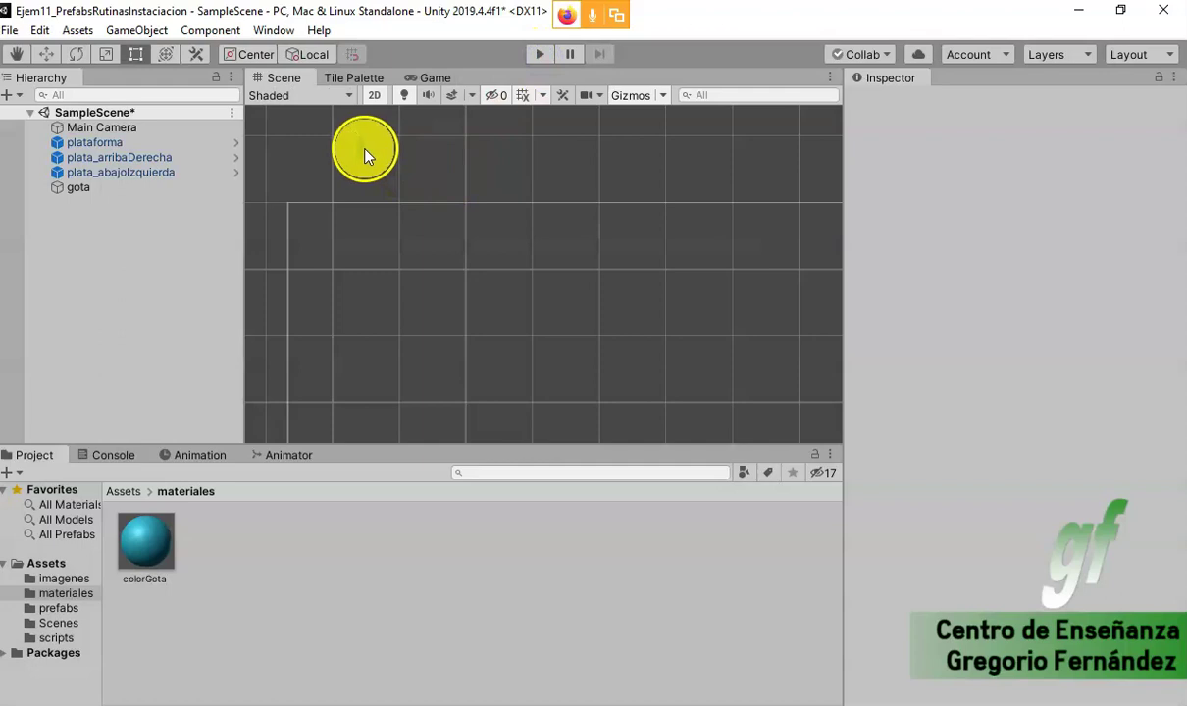
- Move gota down to (-5.39, 4.47) into camera view, rerun play mode, and select colorGota
drag(355, 155, 414, 220)
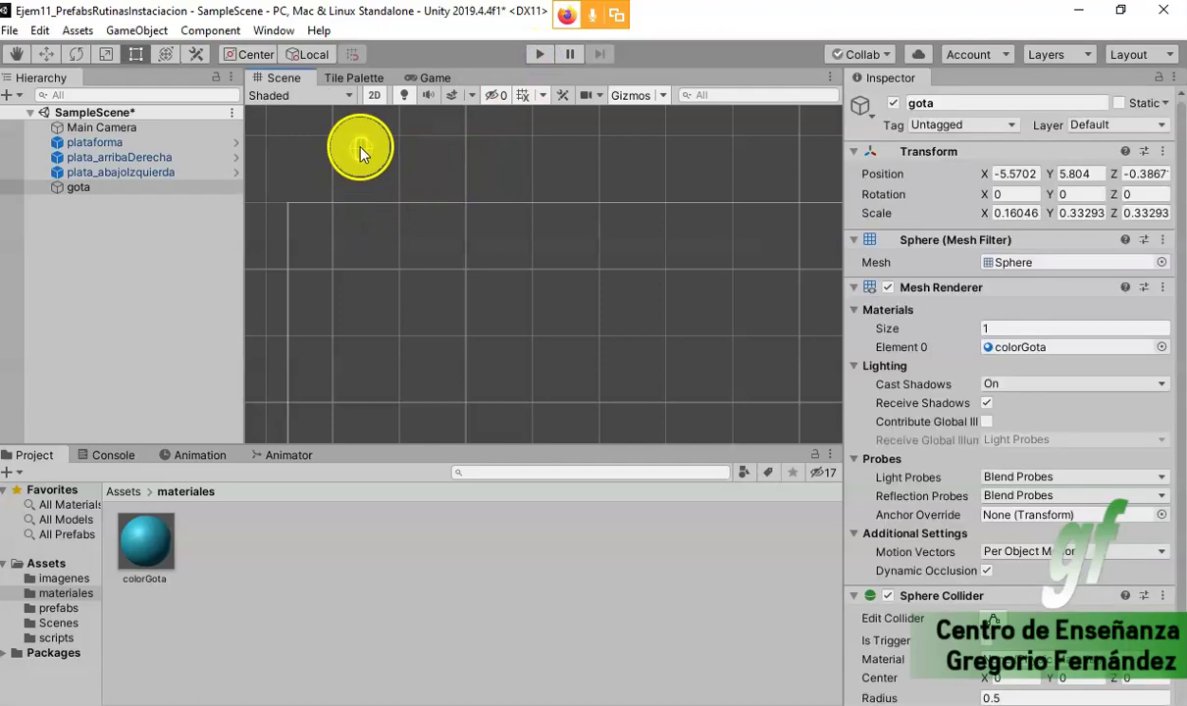
click(539, 54)
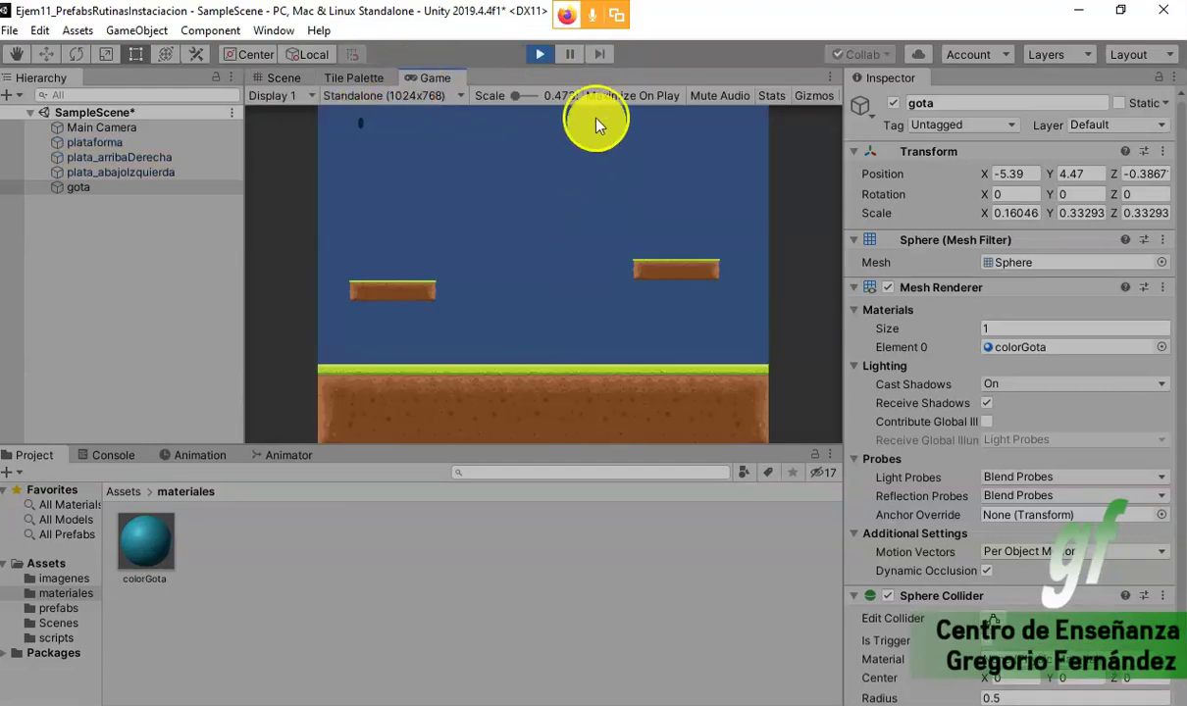
click(542, 56)
click(543, 57)
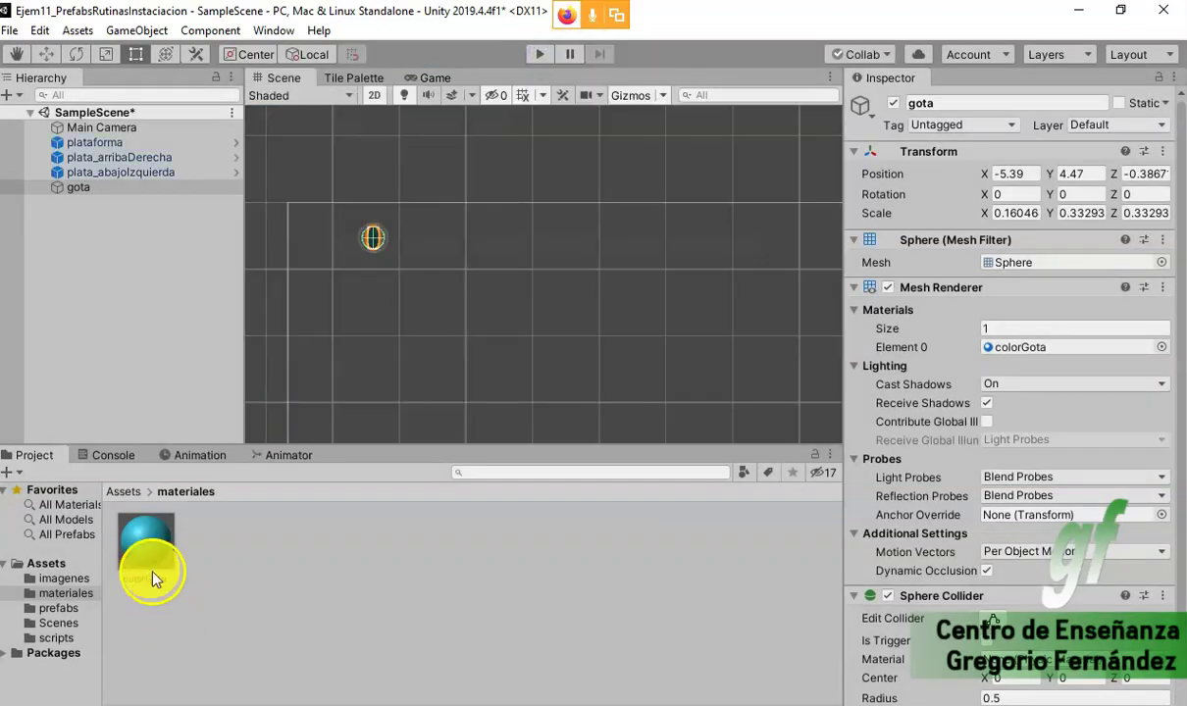
click(145, 543)
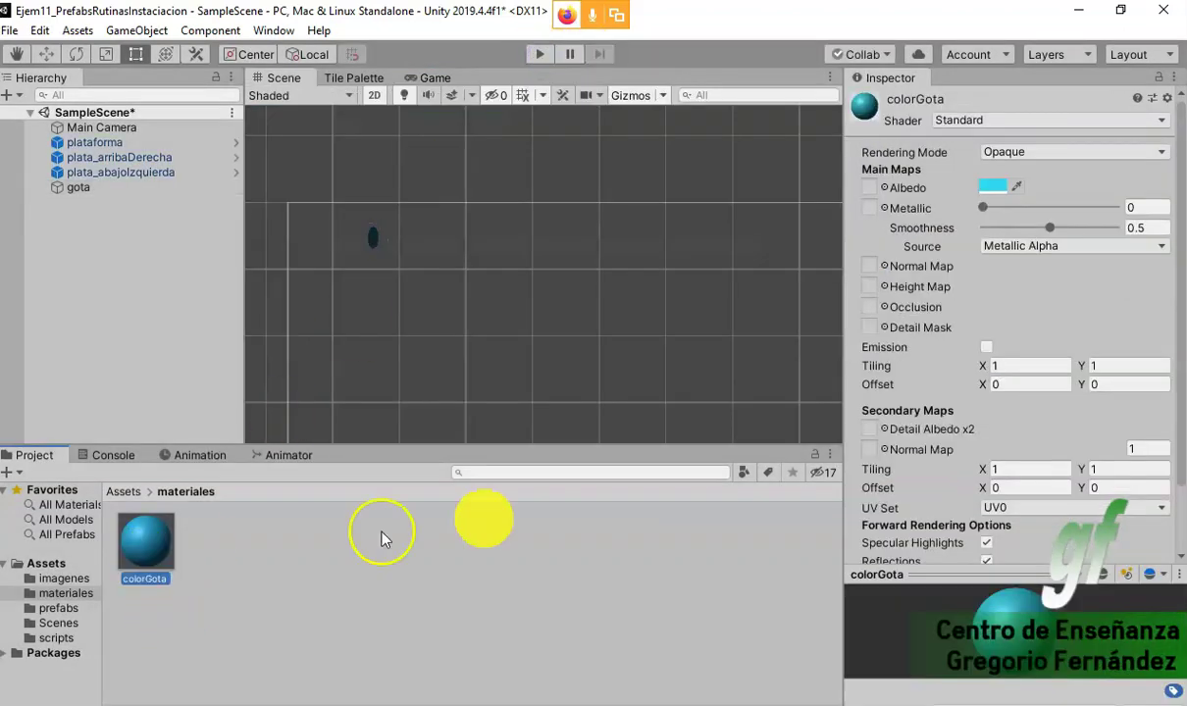
- Change colorGota's Albedo to greener cyan 2FF0DB and reapply it to gota
click(991, 185)
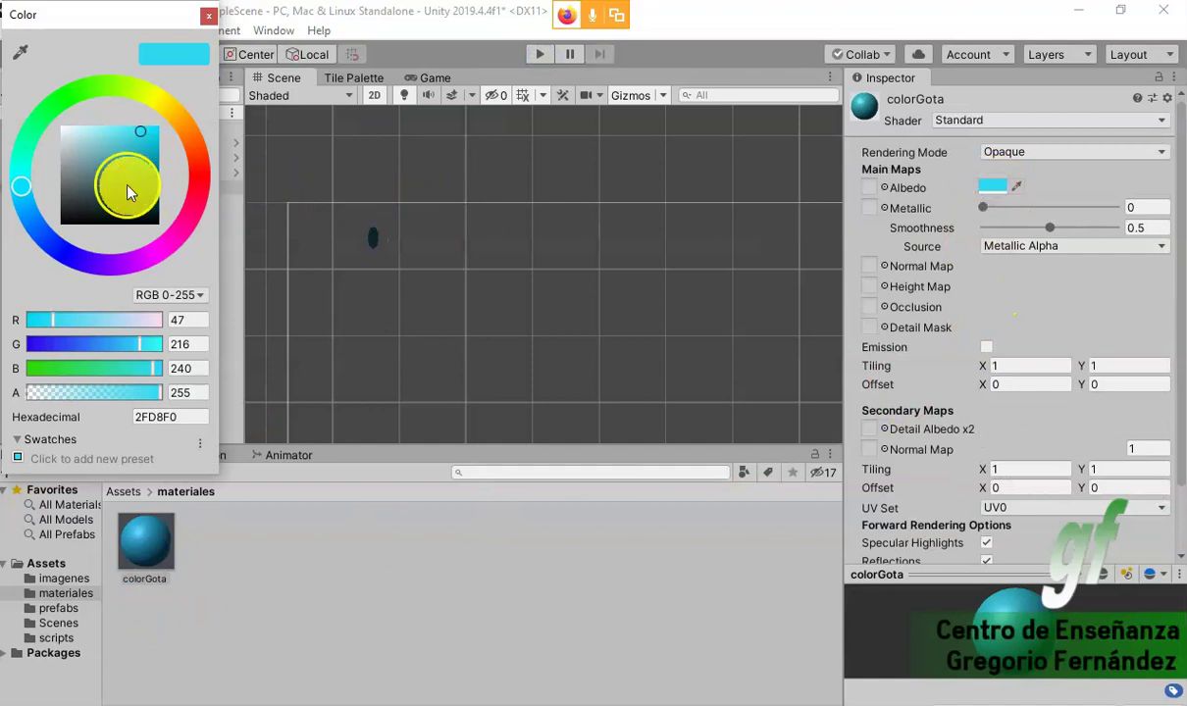
drag(20, 189, 17, 169)
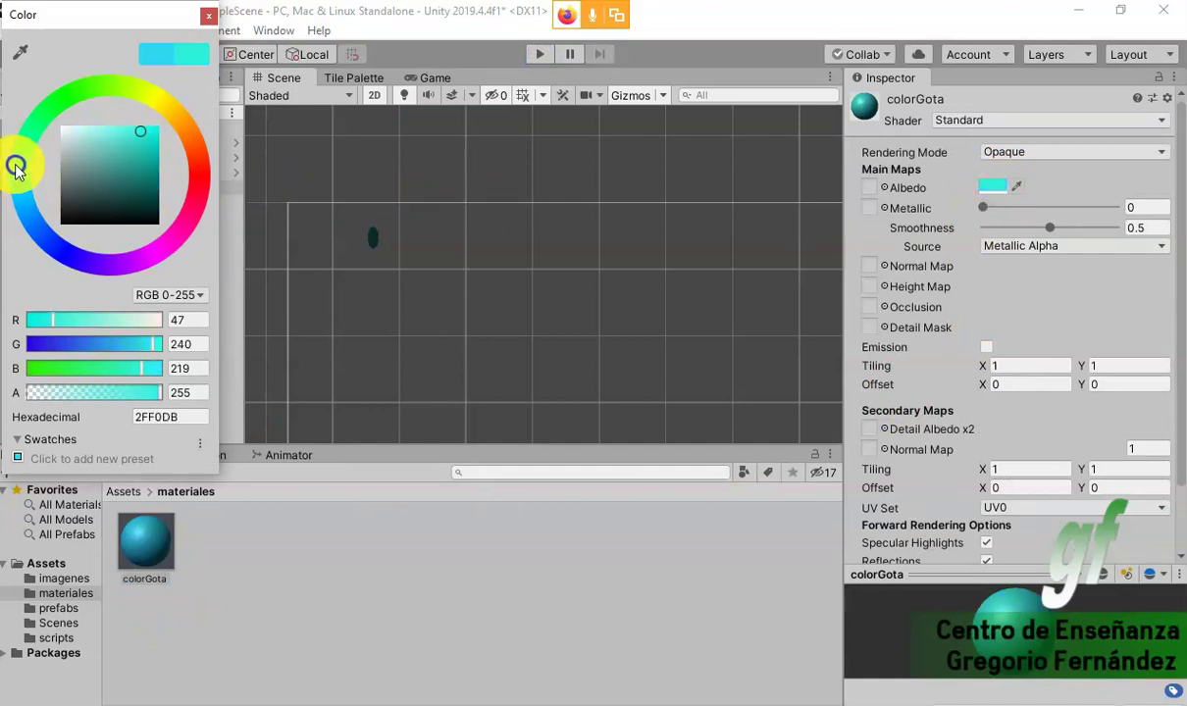
click(209, 17)
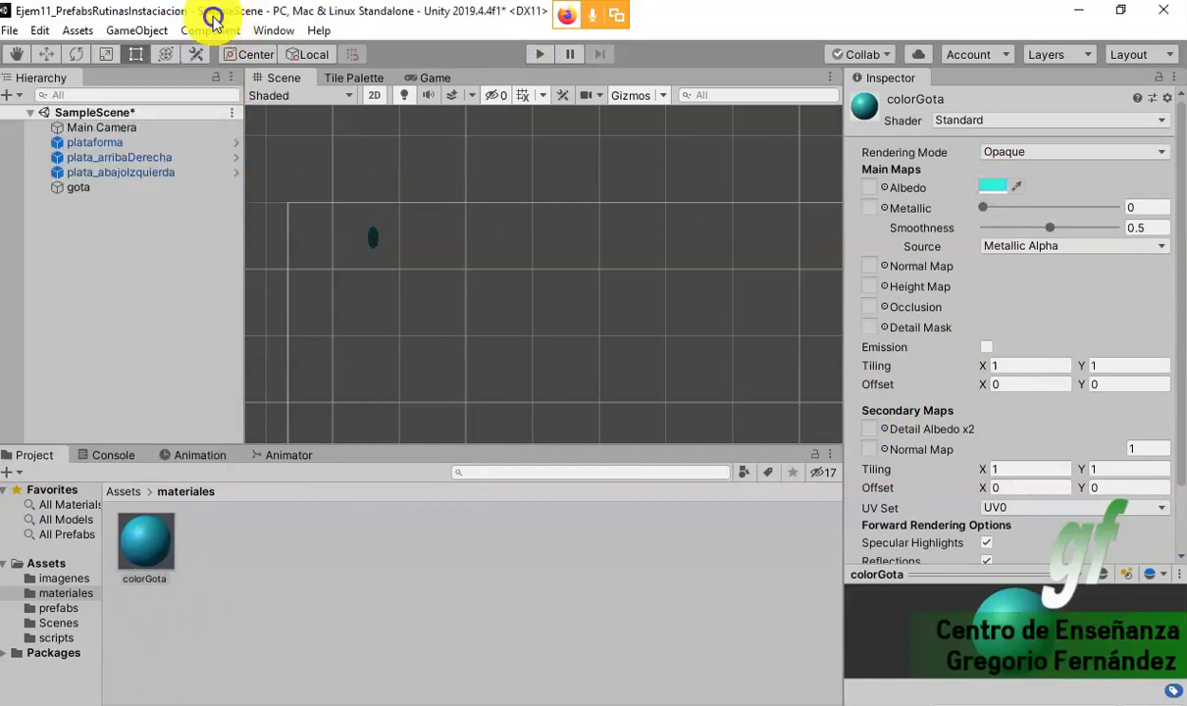
drag(145, 541, 76, 196)
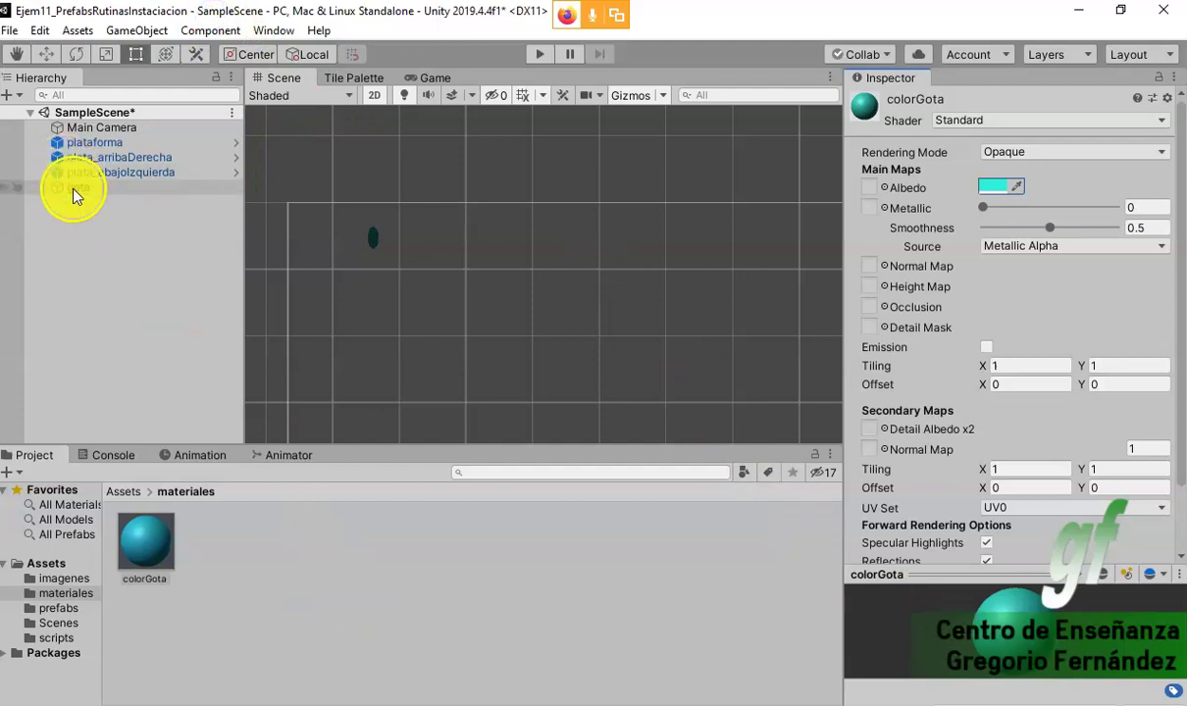
click(515, 194)
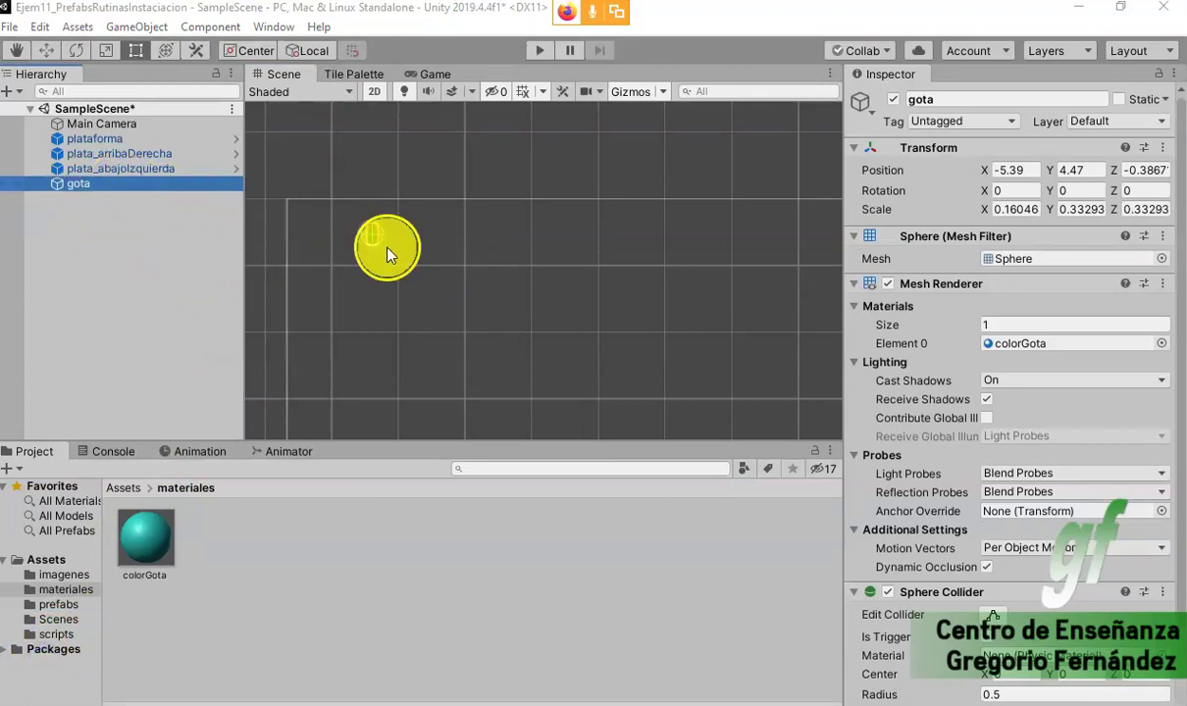
- Save gota as a prefab in prefabs and add instances gota (1), gota (2), gota (3)
click(67, 605)
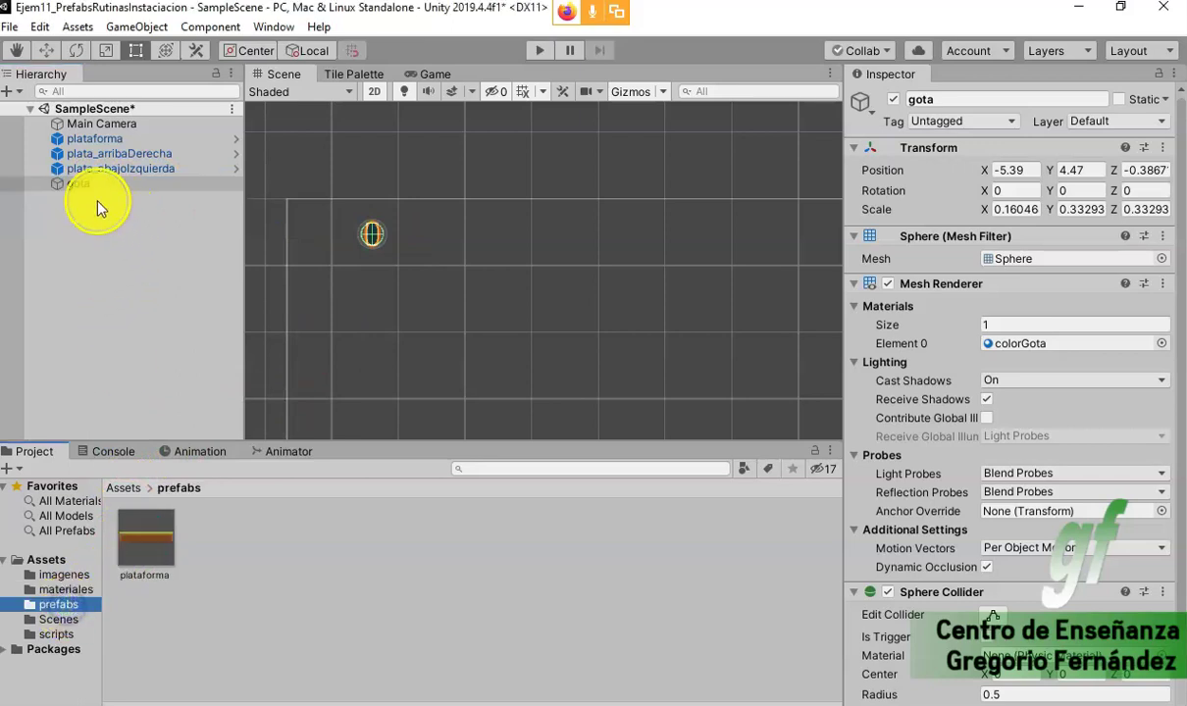
drag(79, 183, 253, 571)
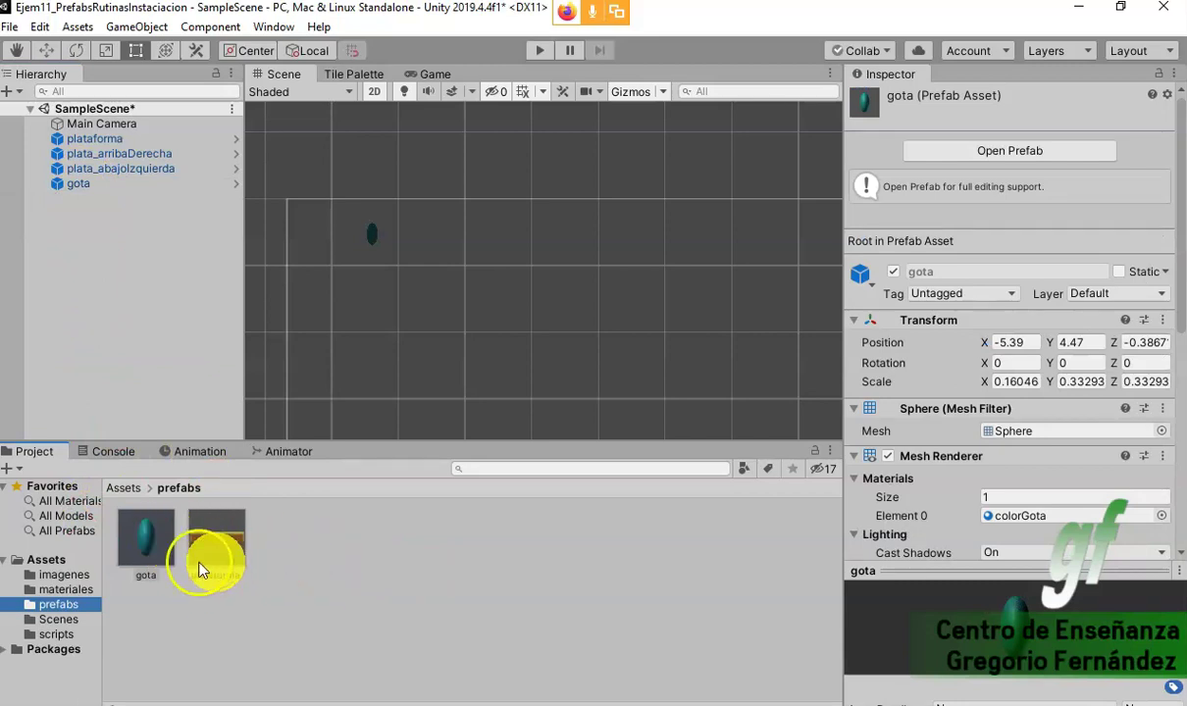
drag(162, 550, 108, 235)
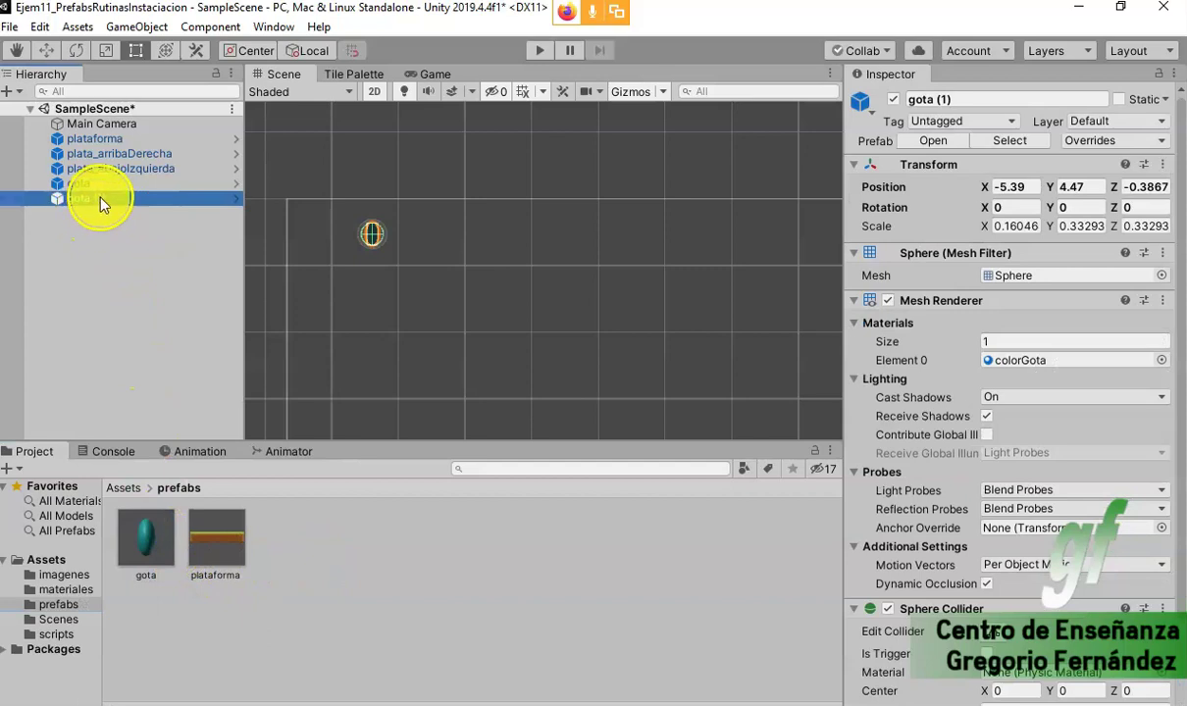
drag(147, 539, 122, 300)
drag(147, 534, 134, 390)
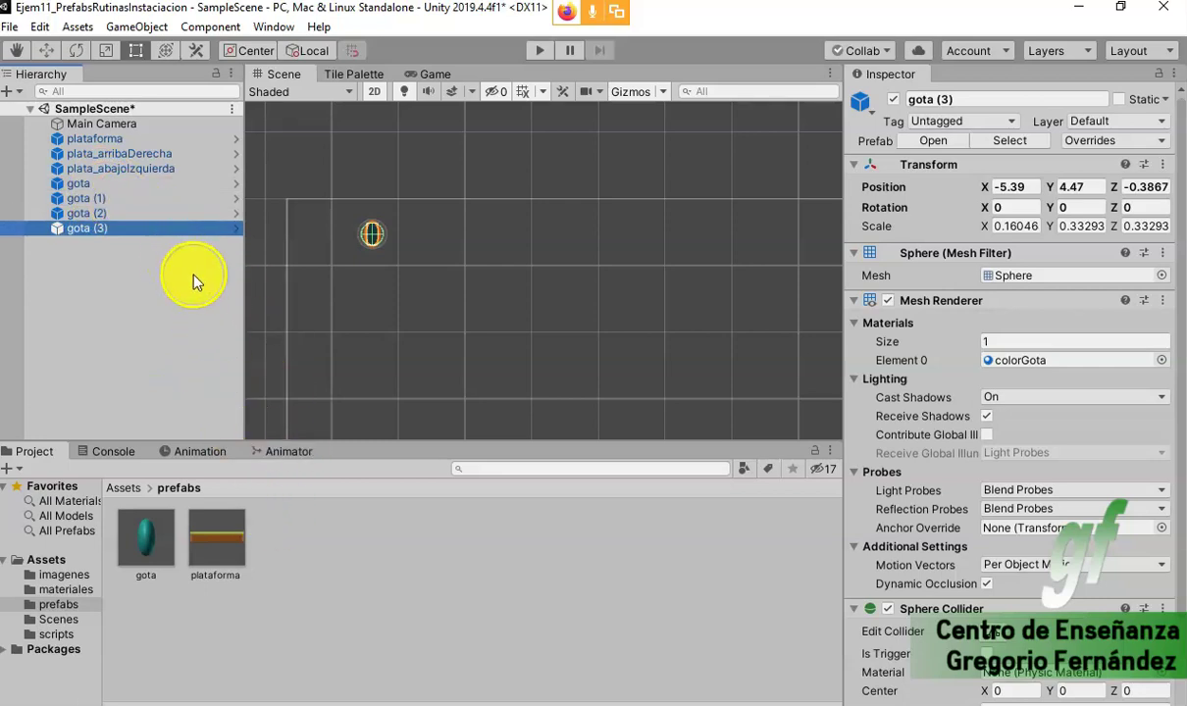
- Spread gota (1), gota (2) and gota (3) rightward in a row along the top
click(101, 198)
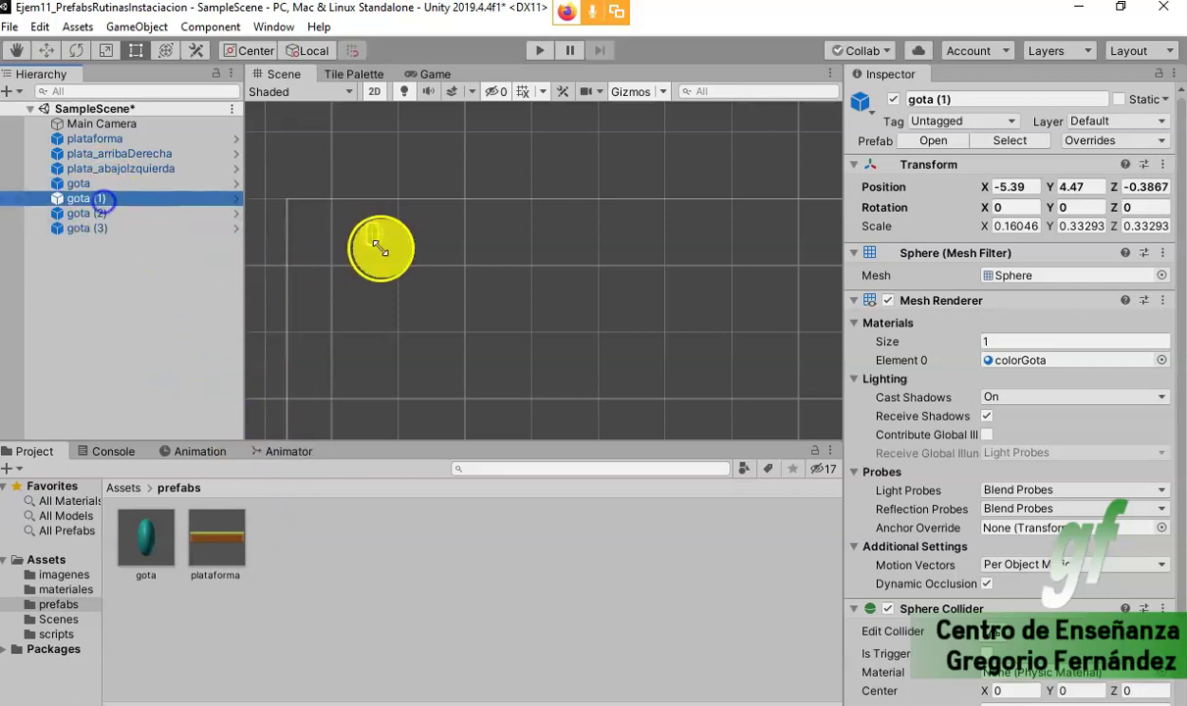
drag(379, 239, 460, 218)
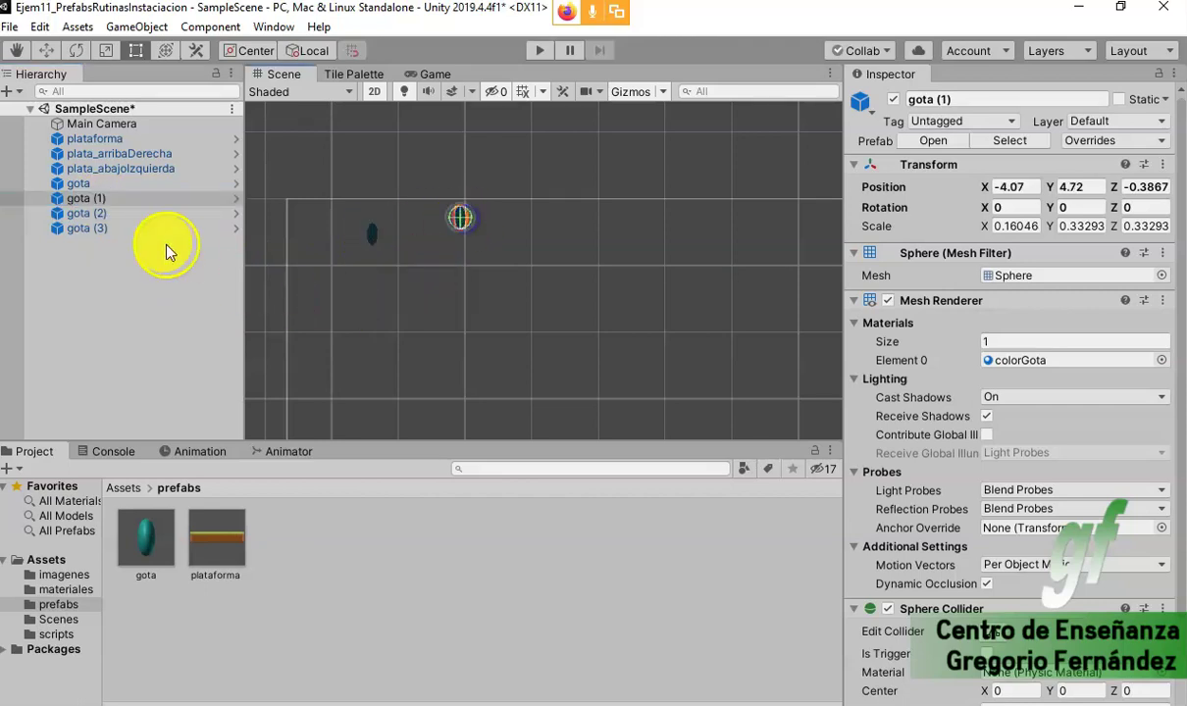
click(89, 214)
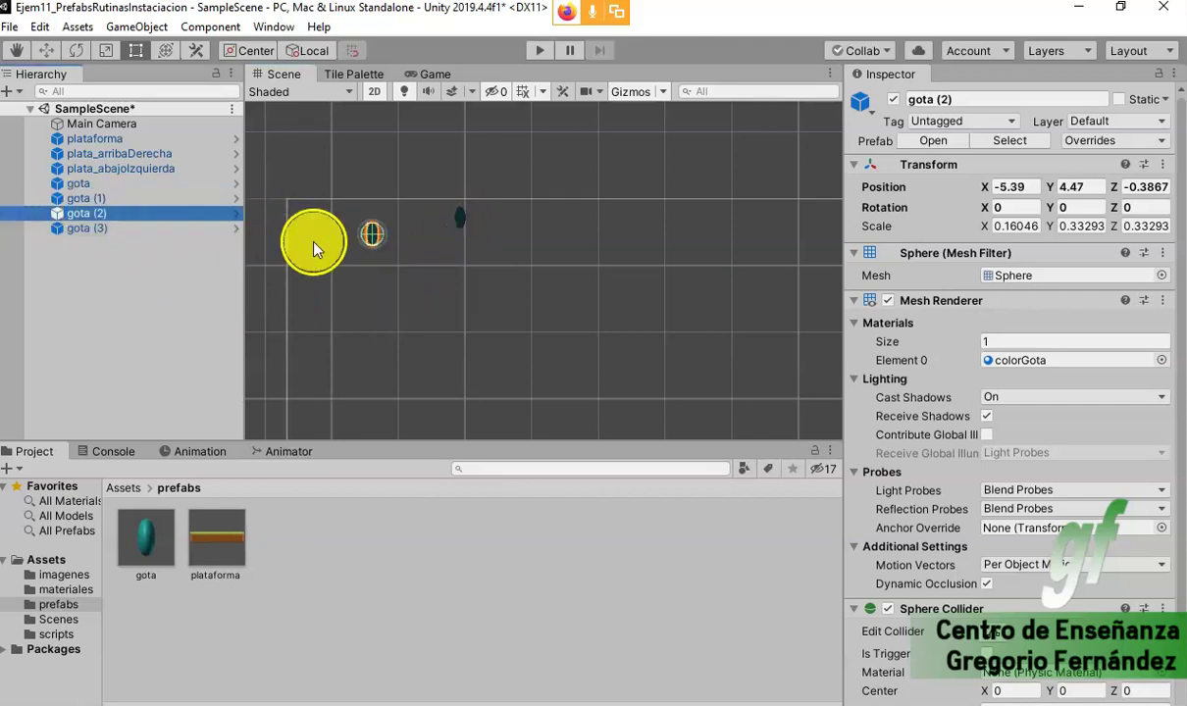
right_click(616, 236)
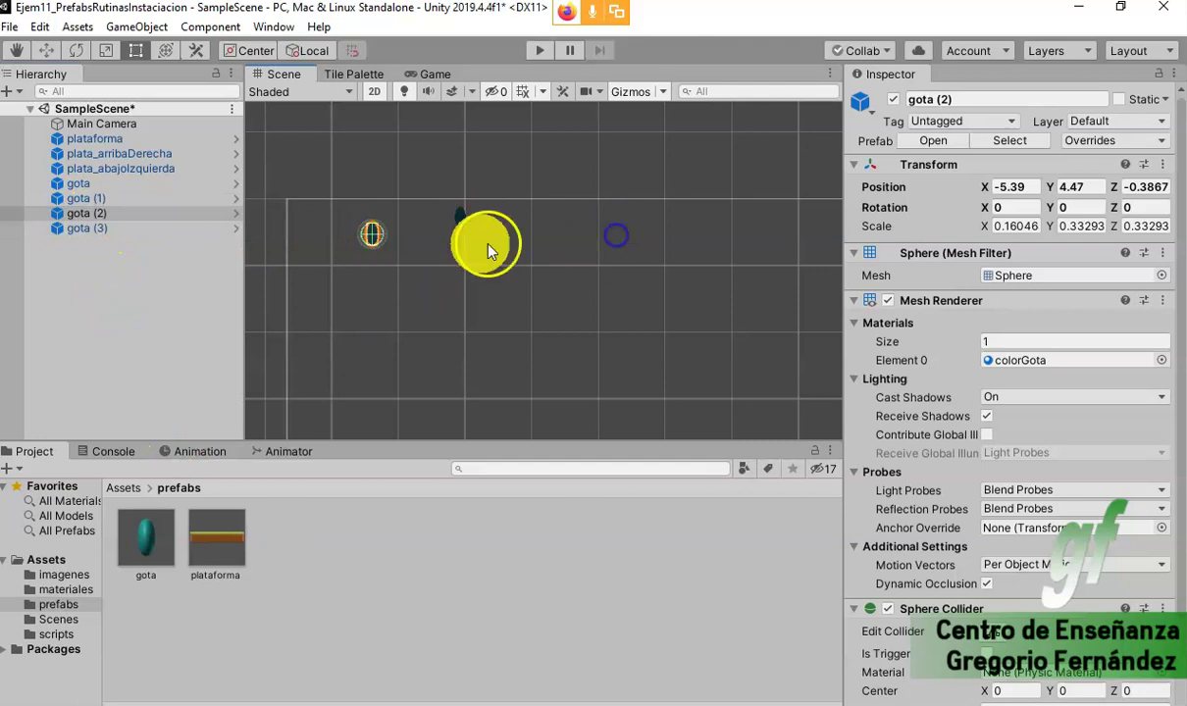
drag(373, 240, 574, 240)
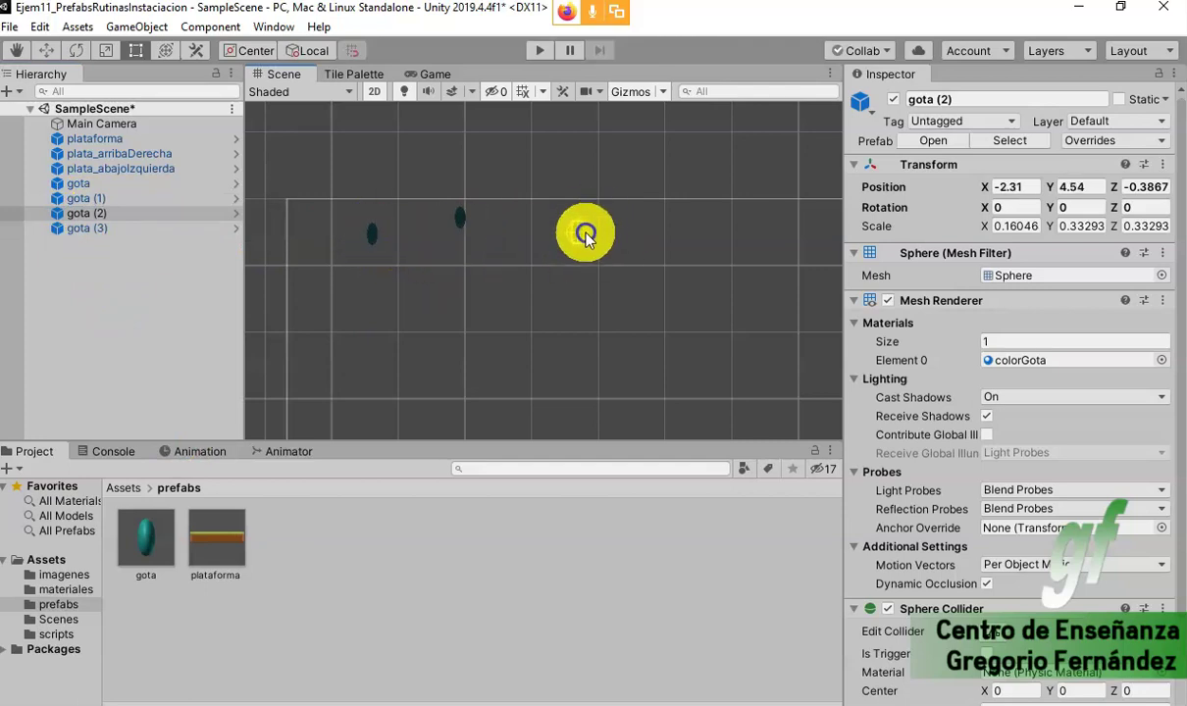
click(88, 228)
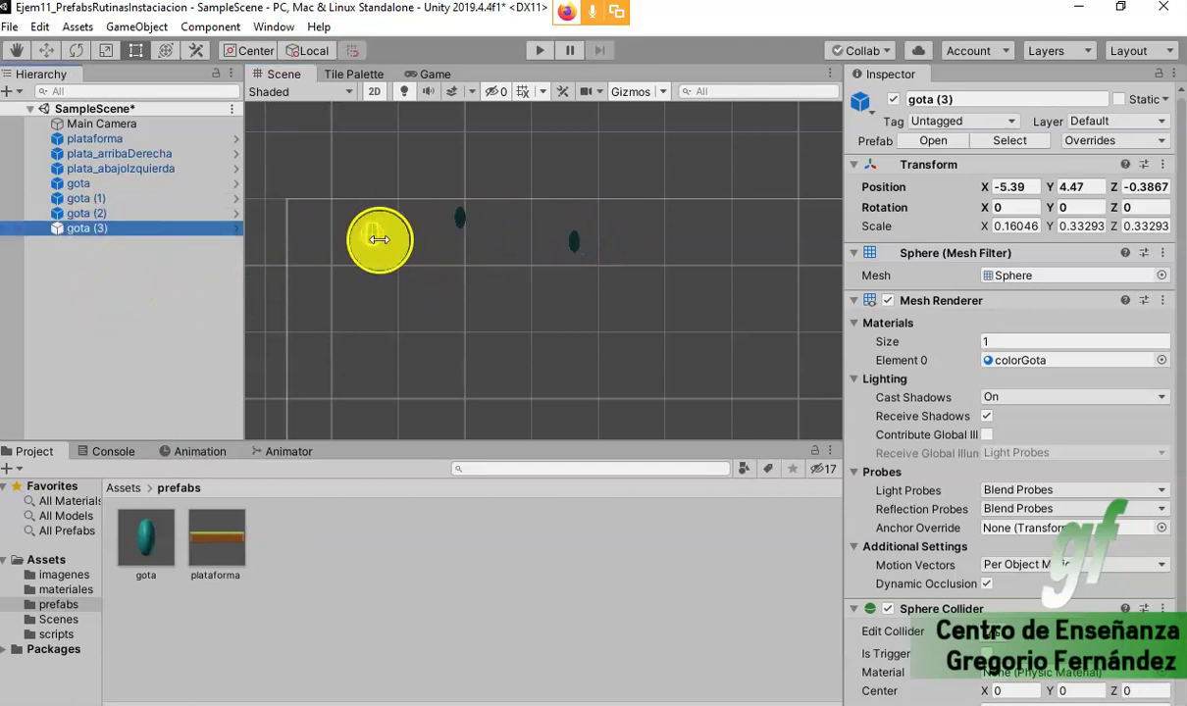
mouse_move(383, 237)
mouse_down()
mouse_move(478, 240)
mouse_move(735, 213)
mouse_up()
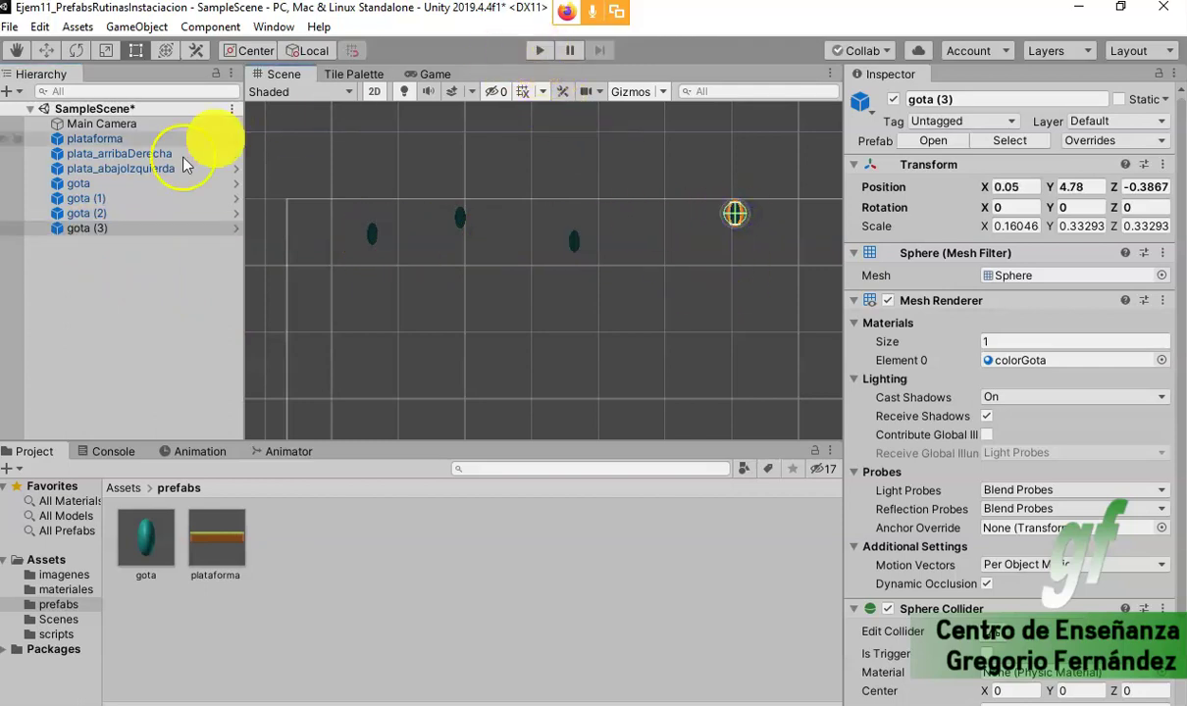
- Run play mode to check the four drops, then select the original gota
click(543, 51)
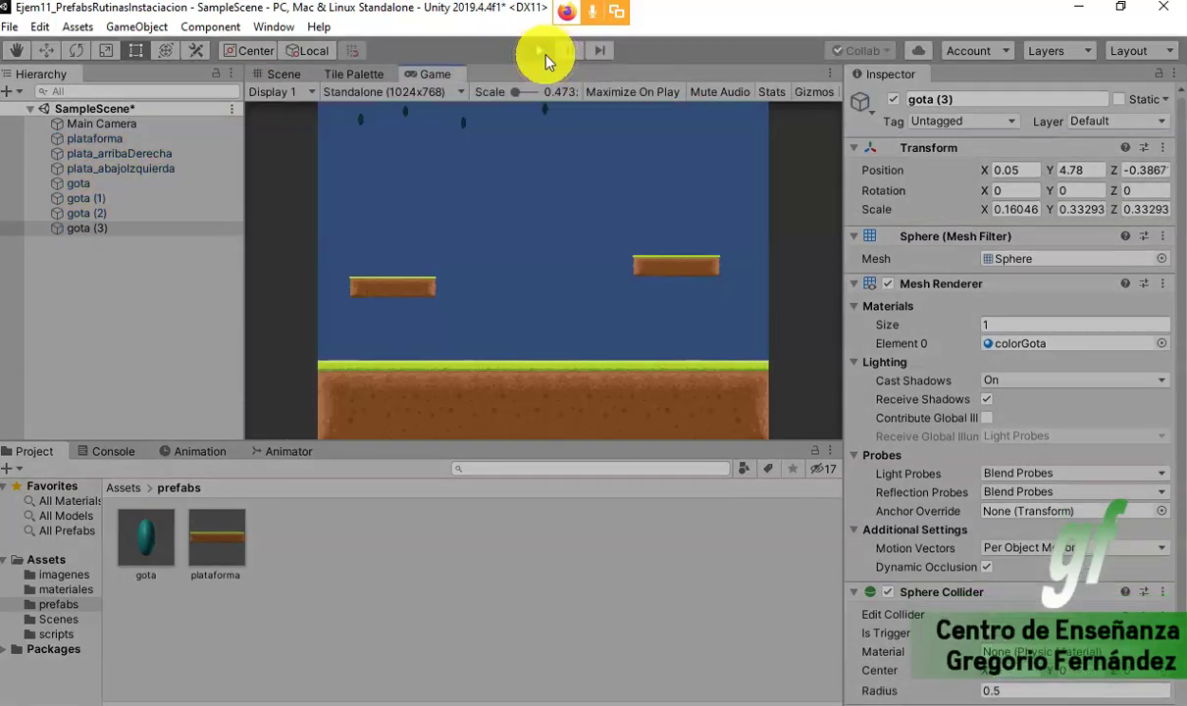
click(540, 51)
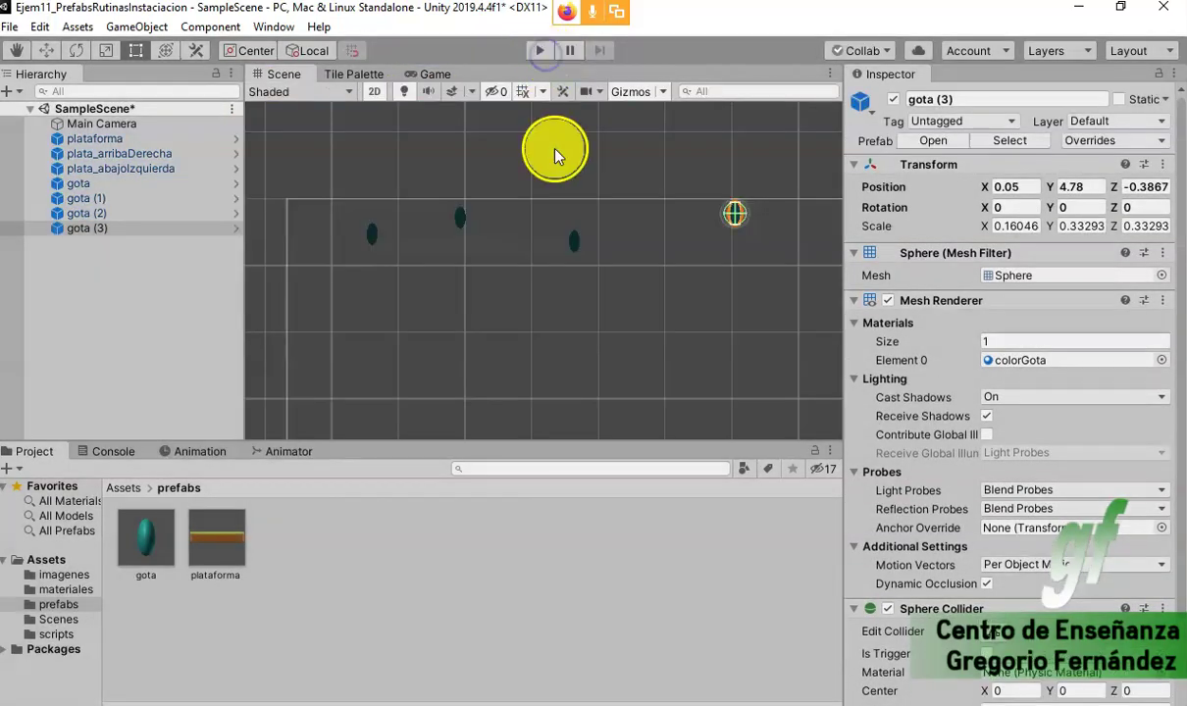
click(76, 187)
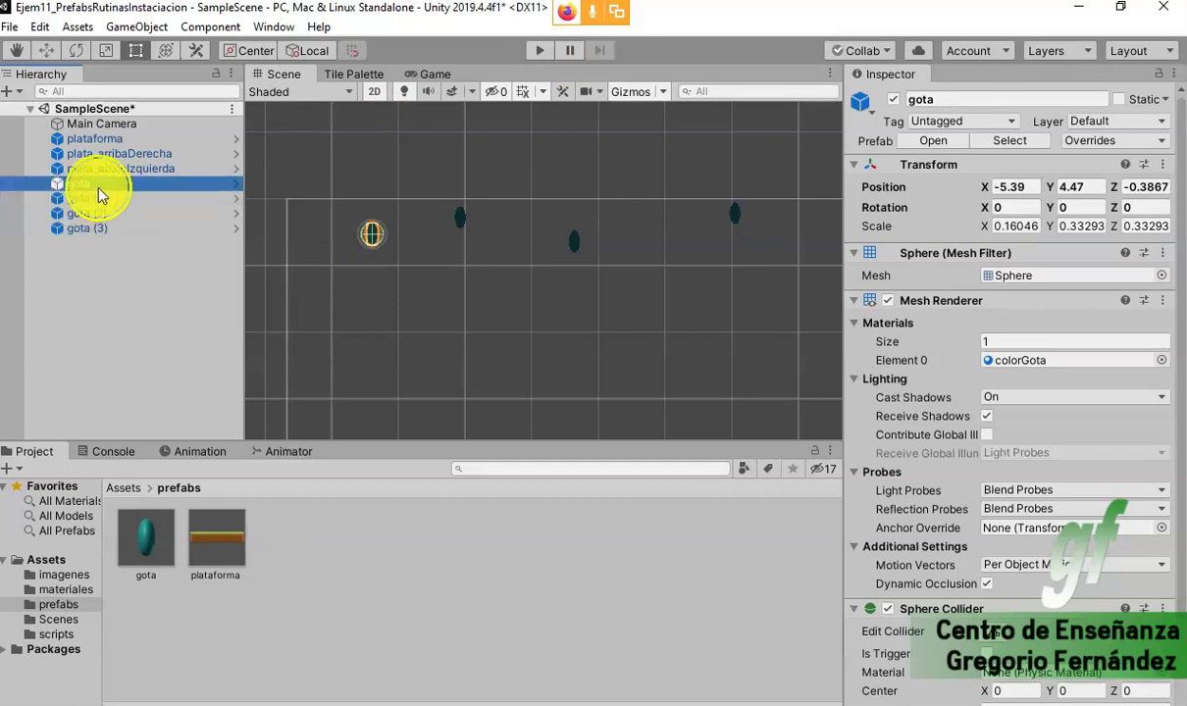
- Add a Rigidbody component (gravity on, mass 1) to the gota instance
click(162, 541)
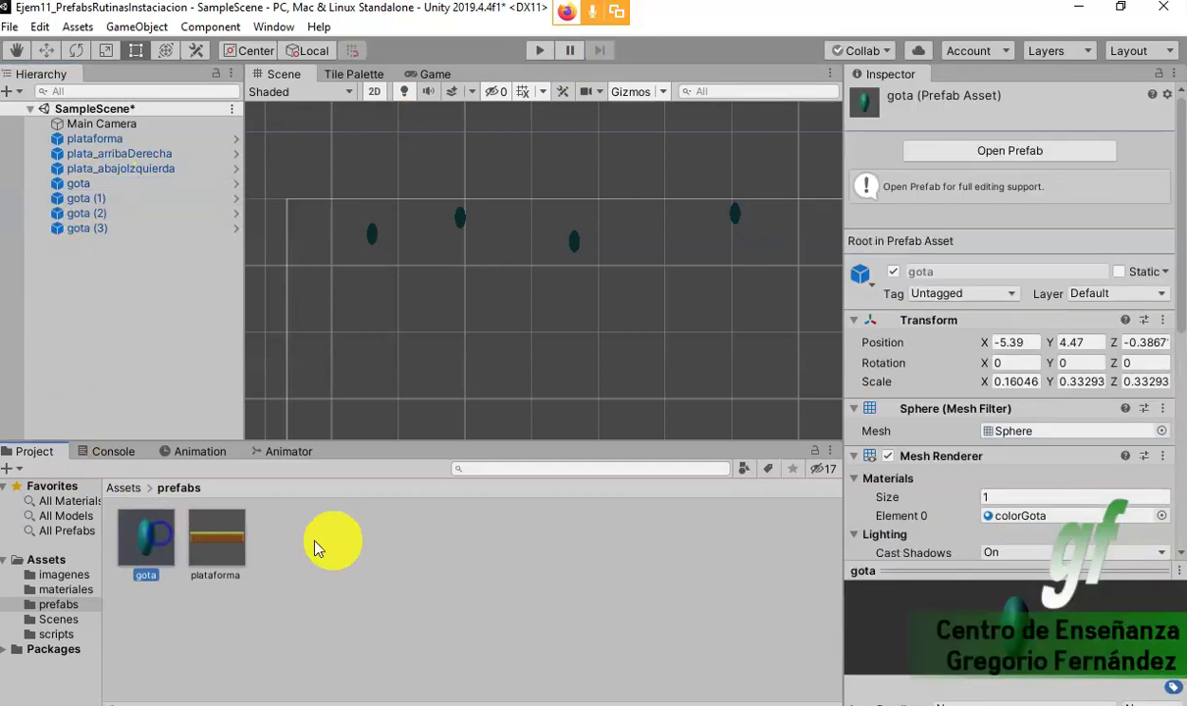
click(97, 186)
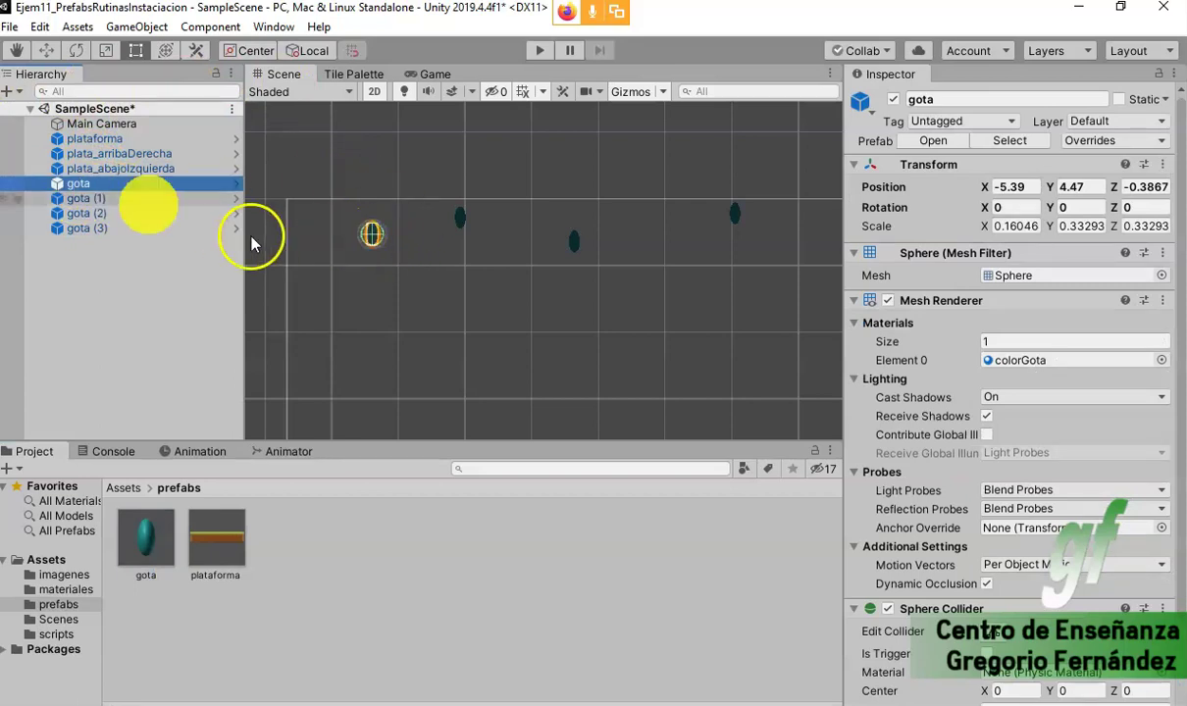
scroll(981, 564, down, 3)
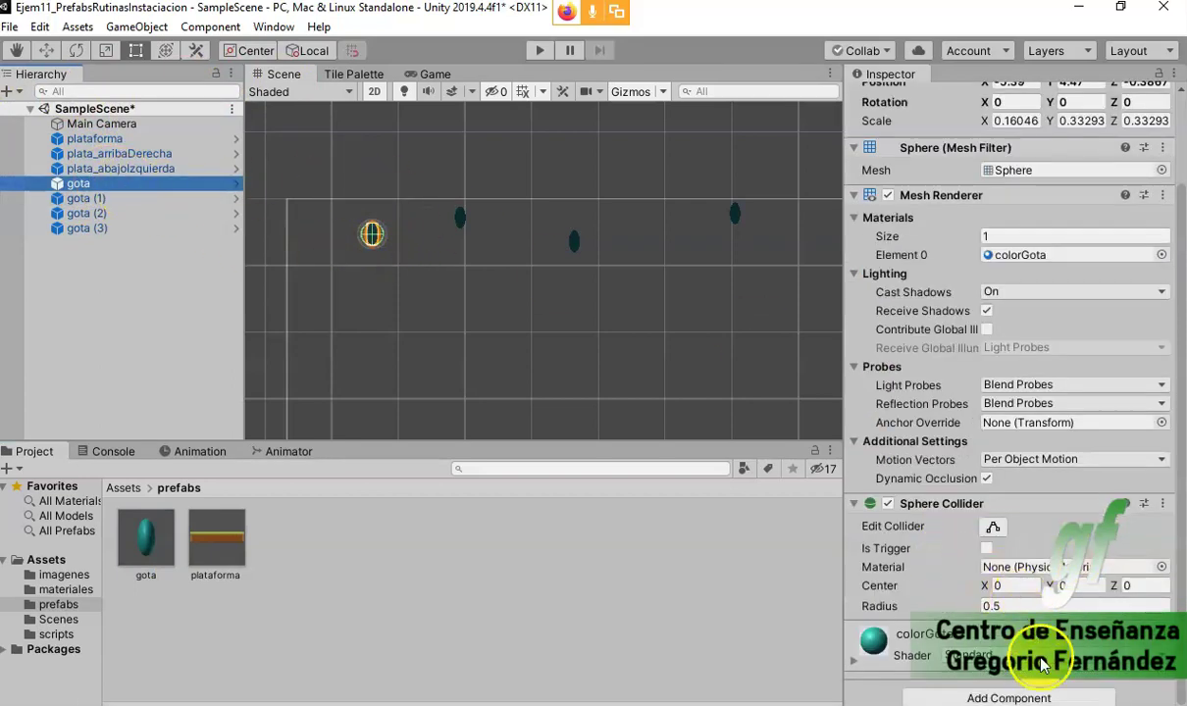
click(1055, 699)
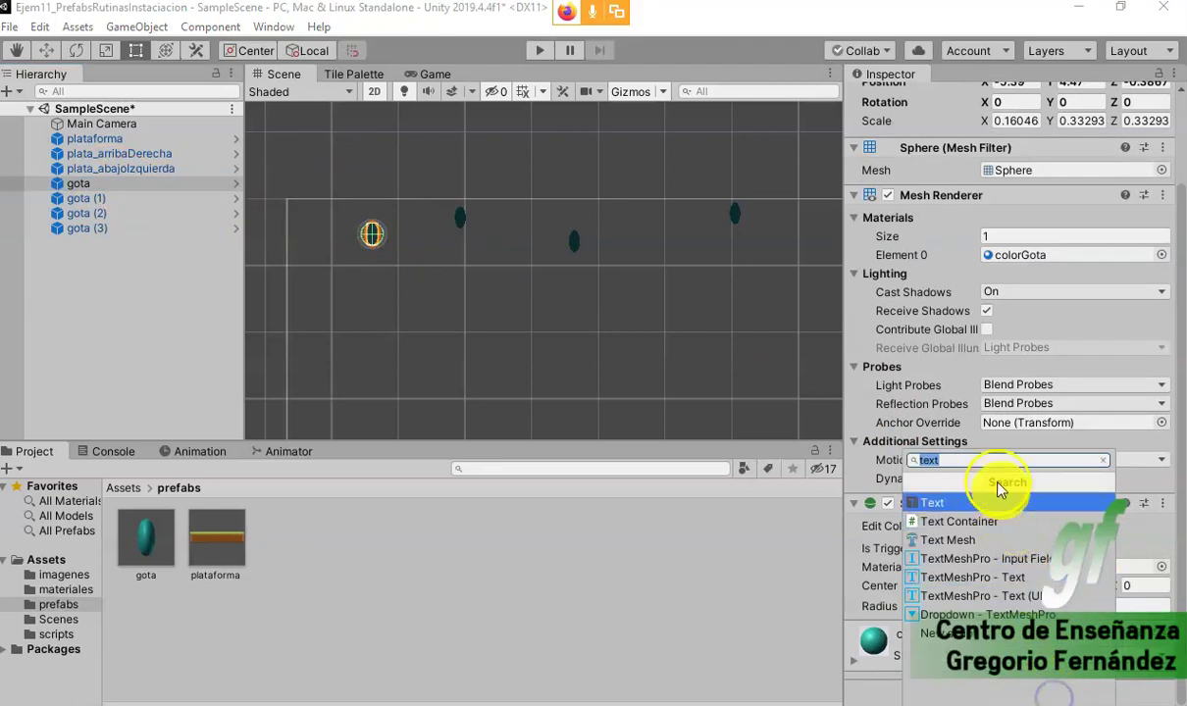
text(rig)
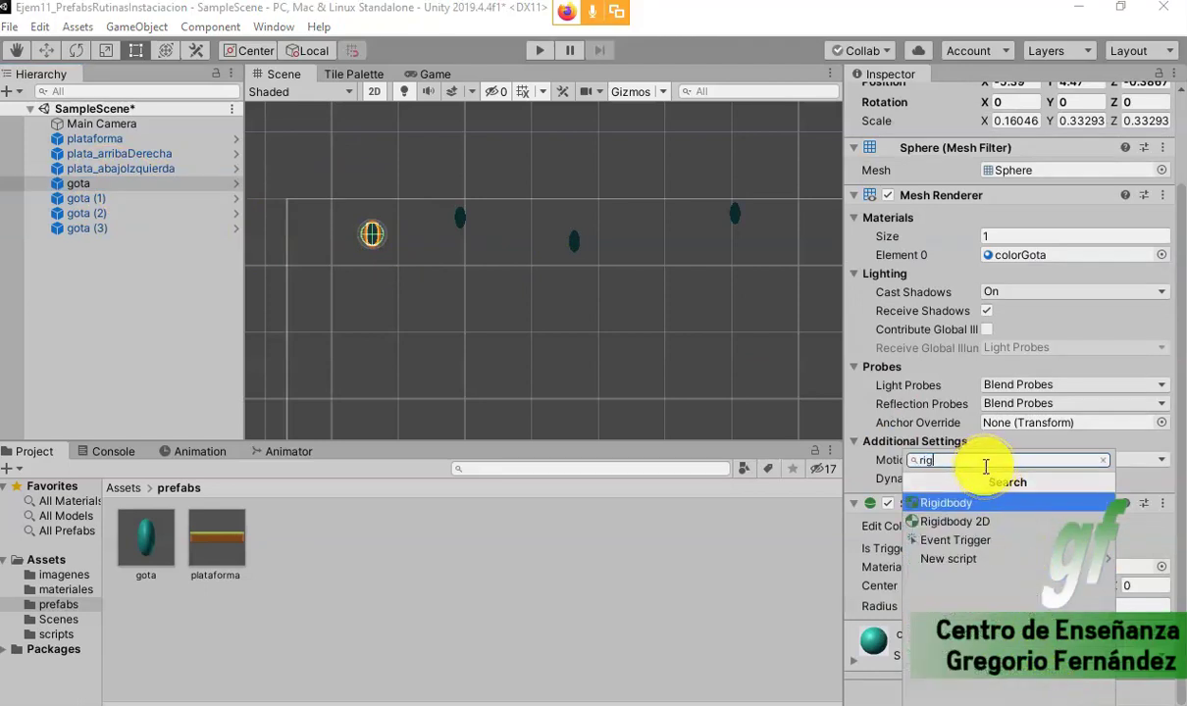
click(967, 506)
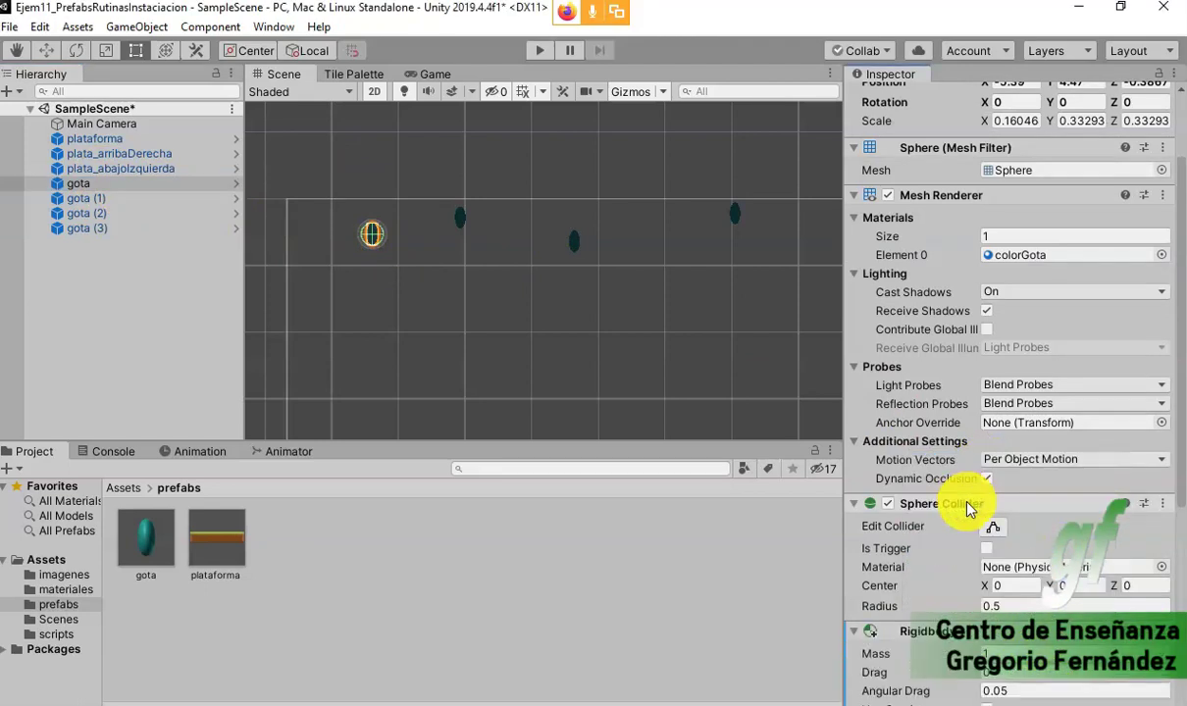
- Start play mode to test the falling drop
scroll(964, 600, down, 5)
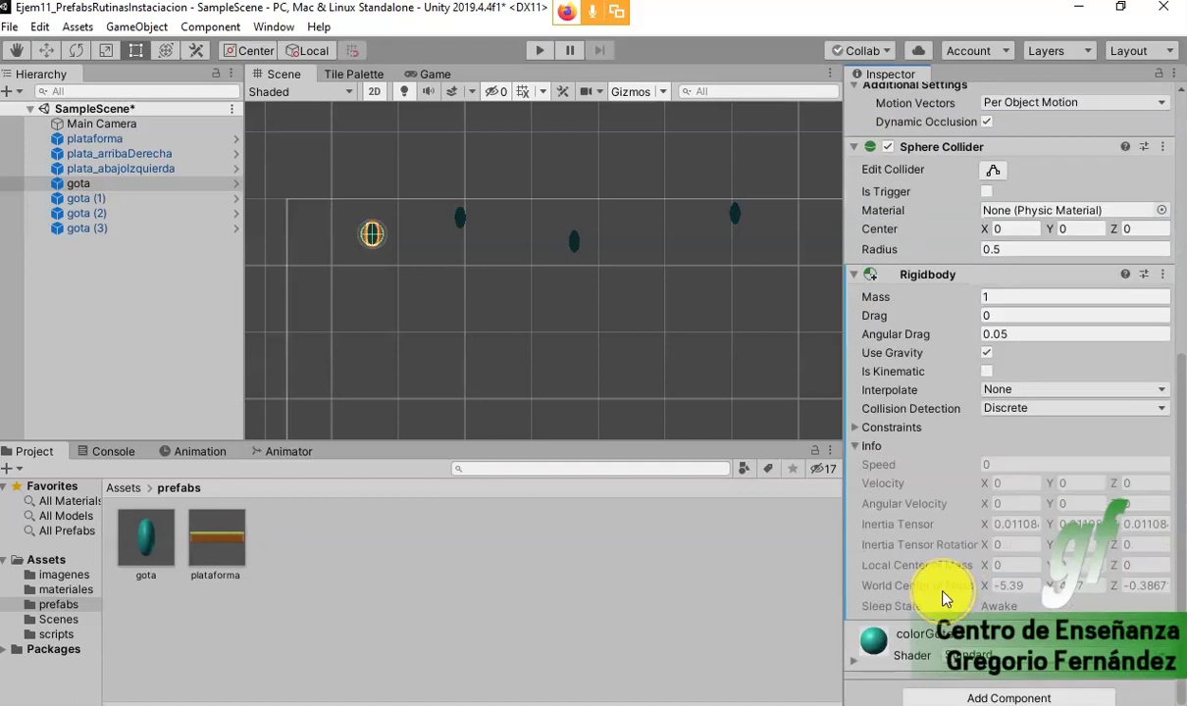
scroll(944, 599, up, 3)
scroll(943, 598, up, 2)
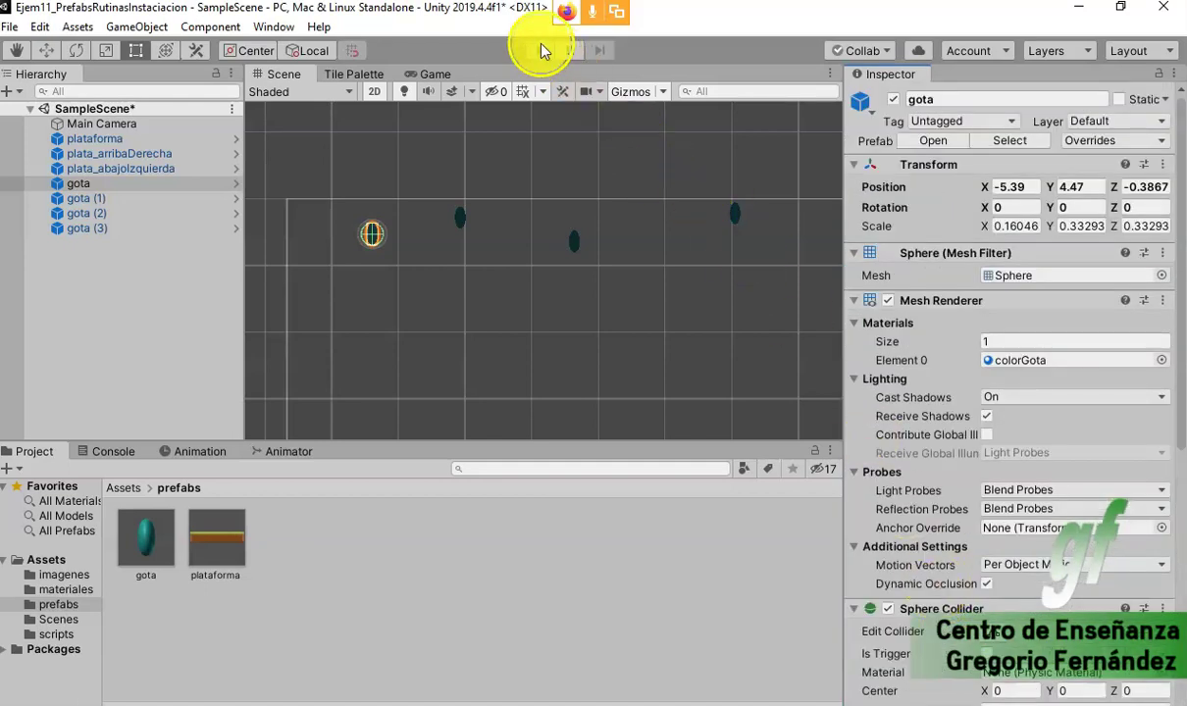
click(541, 51)
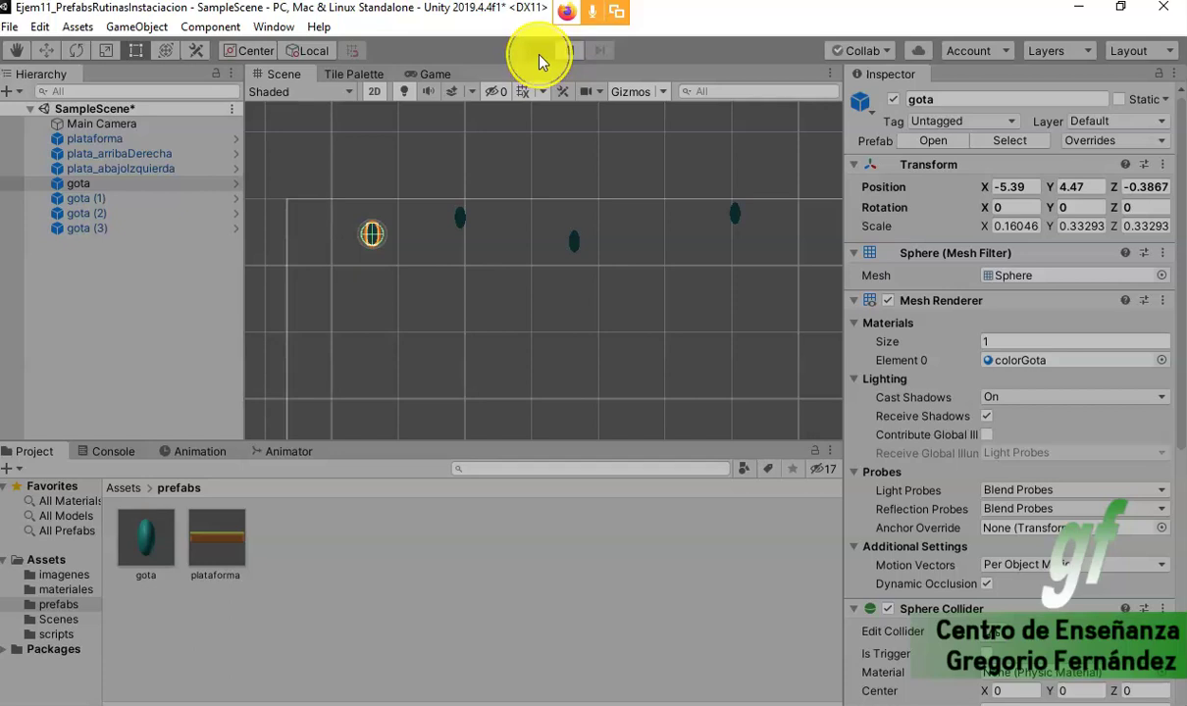
click(539, 54)
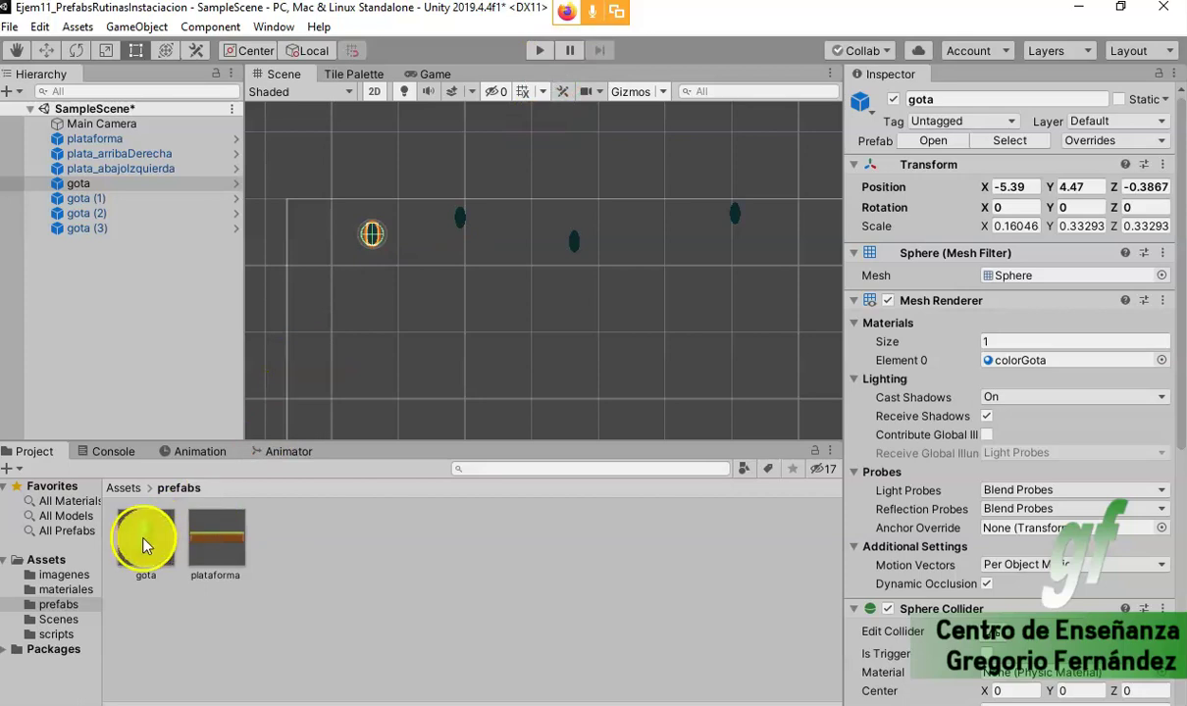
drag(136, 566, 407, 260)
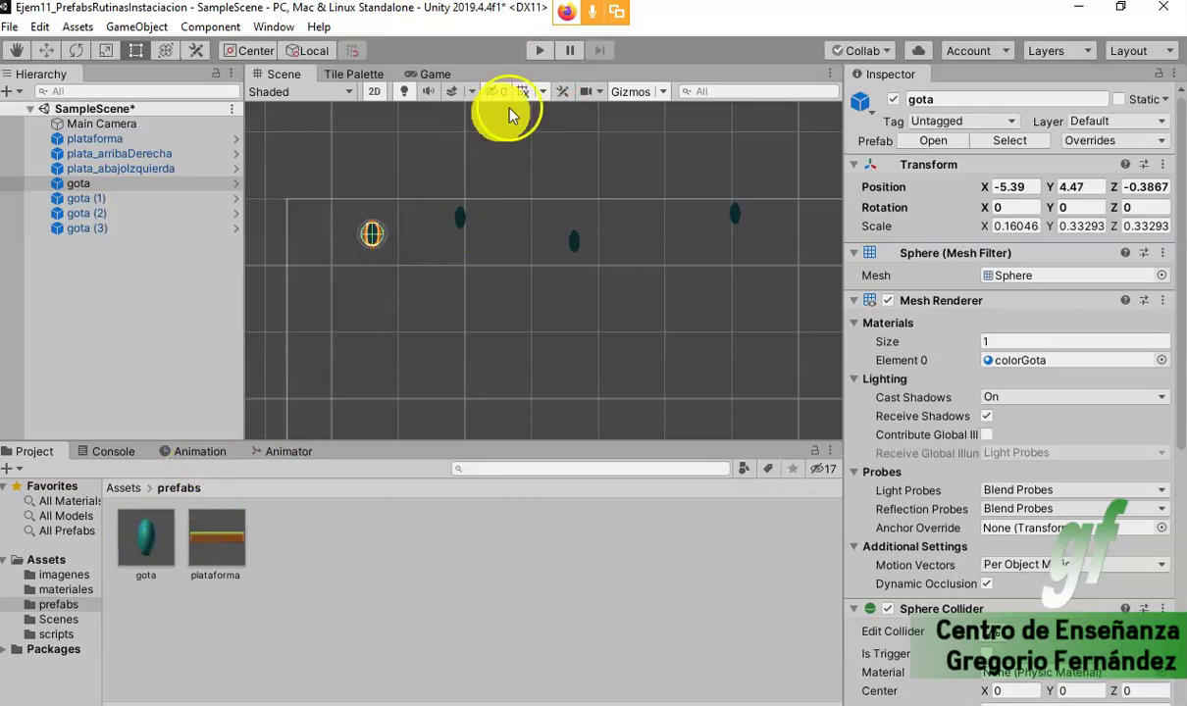
click(539, 50)
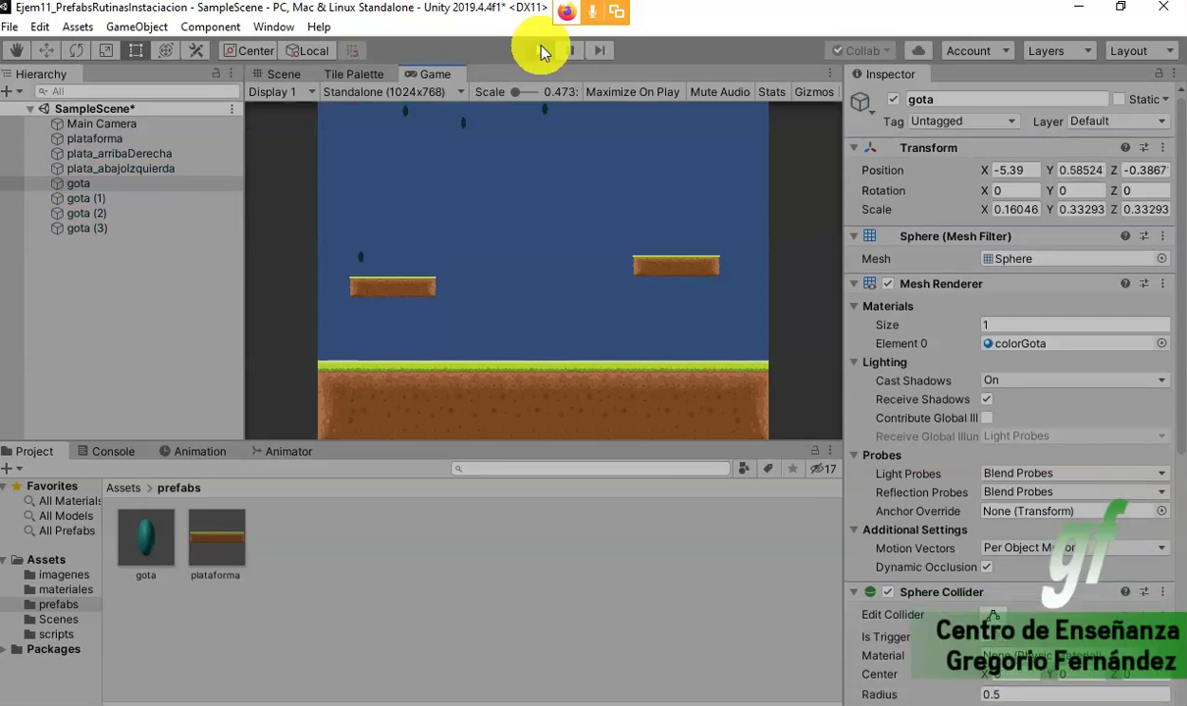
click(540, 50)
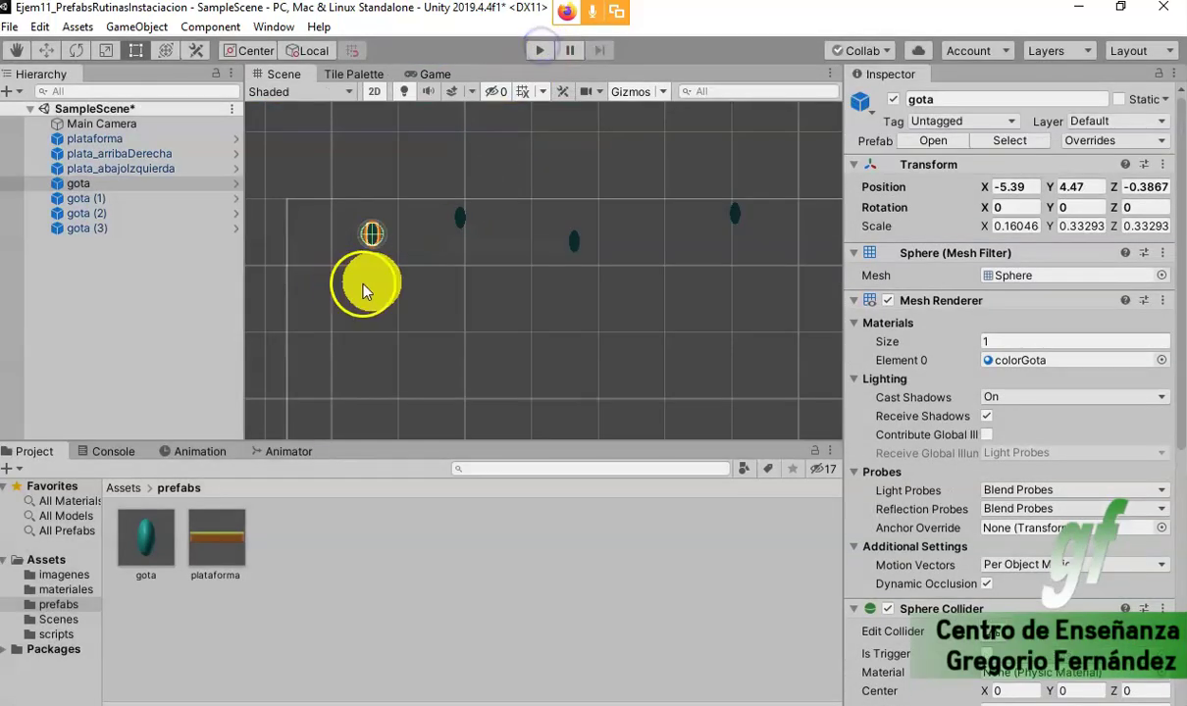
- Select the gota drop, review its Inspector components, and open its Tag dropdown
click(81, 186)
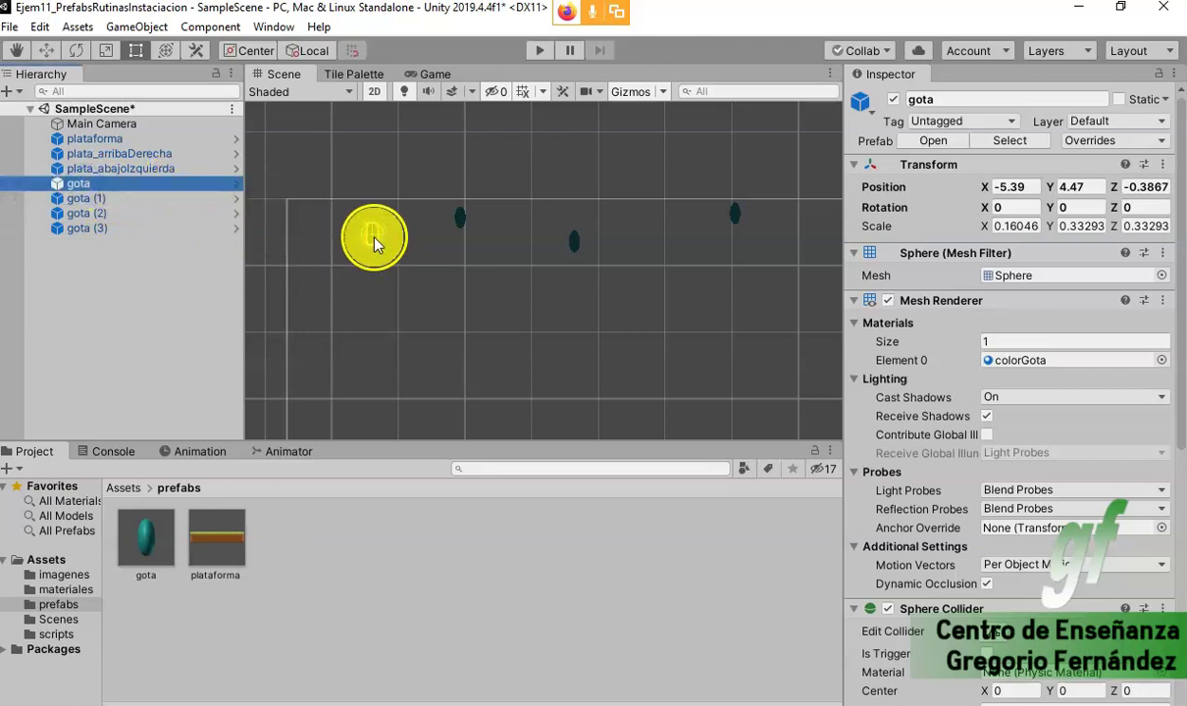
scroll(874, 280, down, 5)
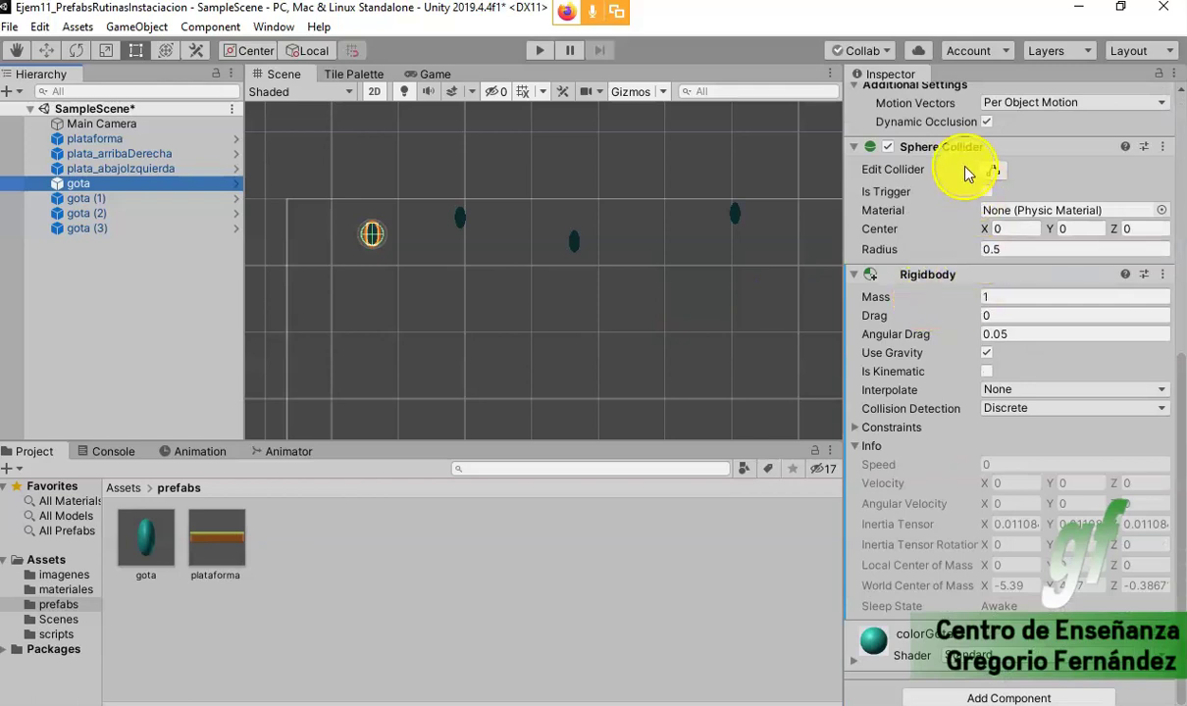
scroll(966, 174, up, 5)
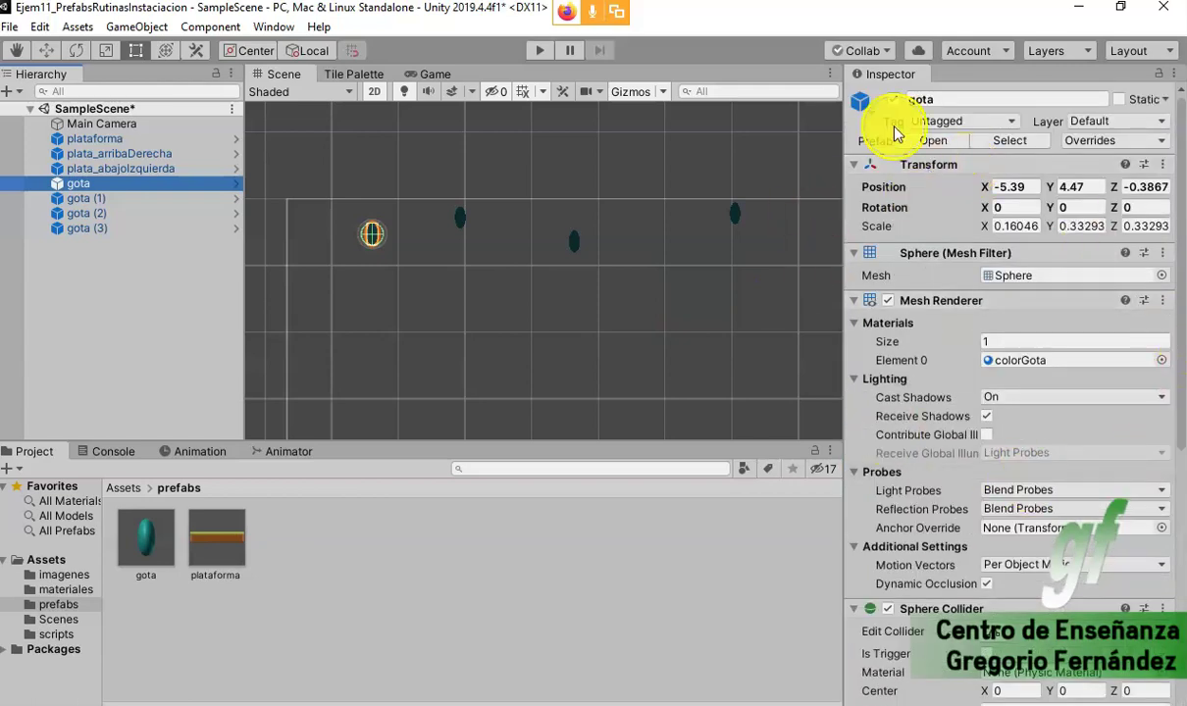
scroll(914, 322, down, 3)
scroll(914, 329, down, 3)
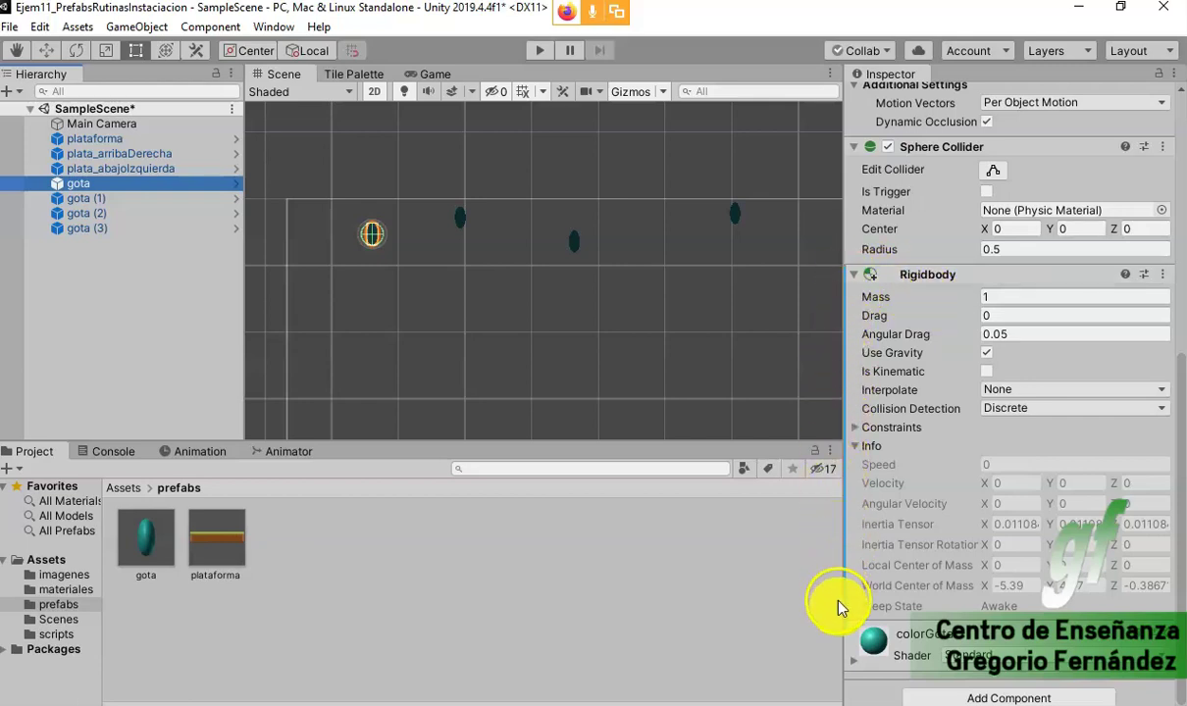
scroll(939, 488, up, 8)
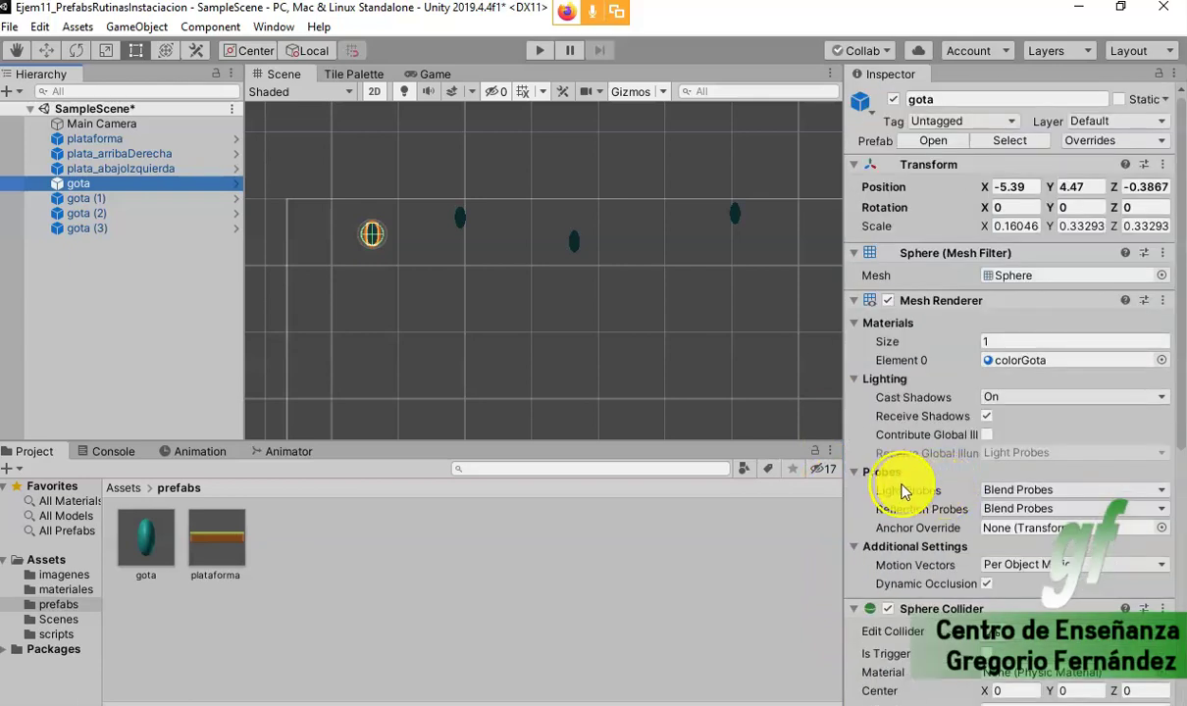
mouse_move(901, 488)
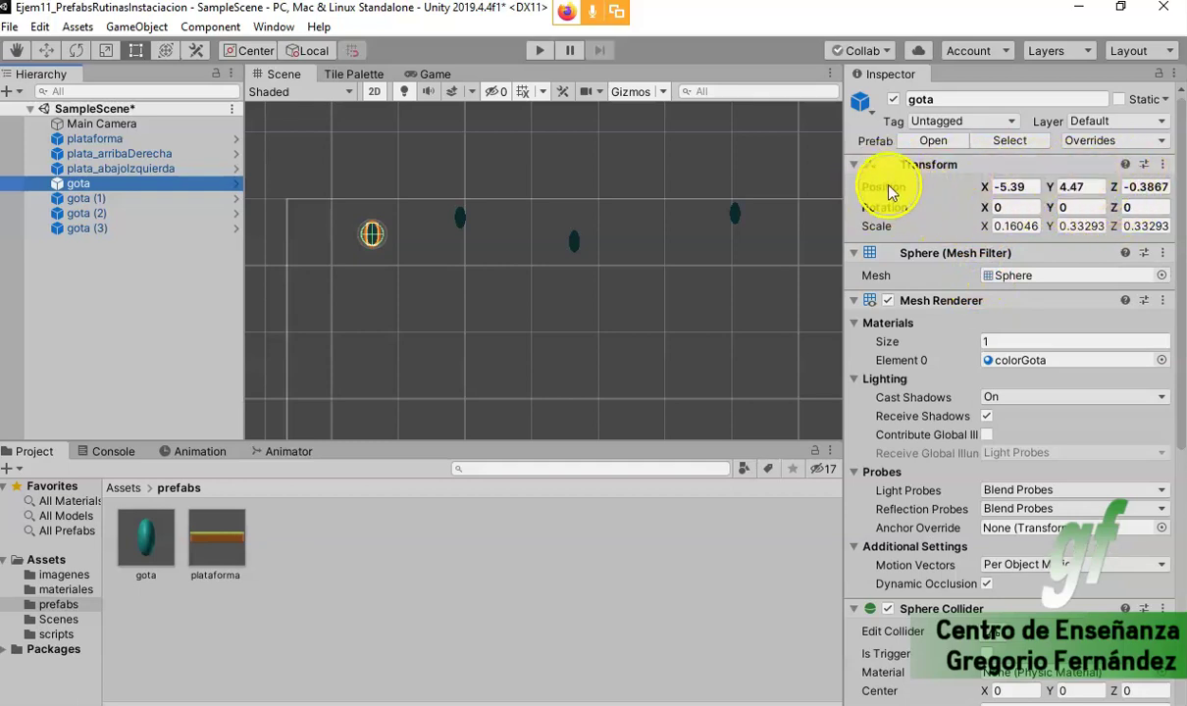
mouse_move(890, 196)
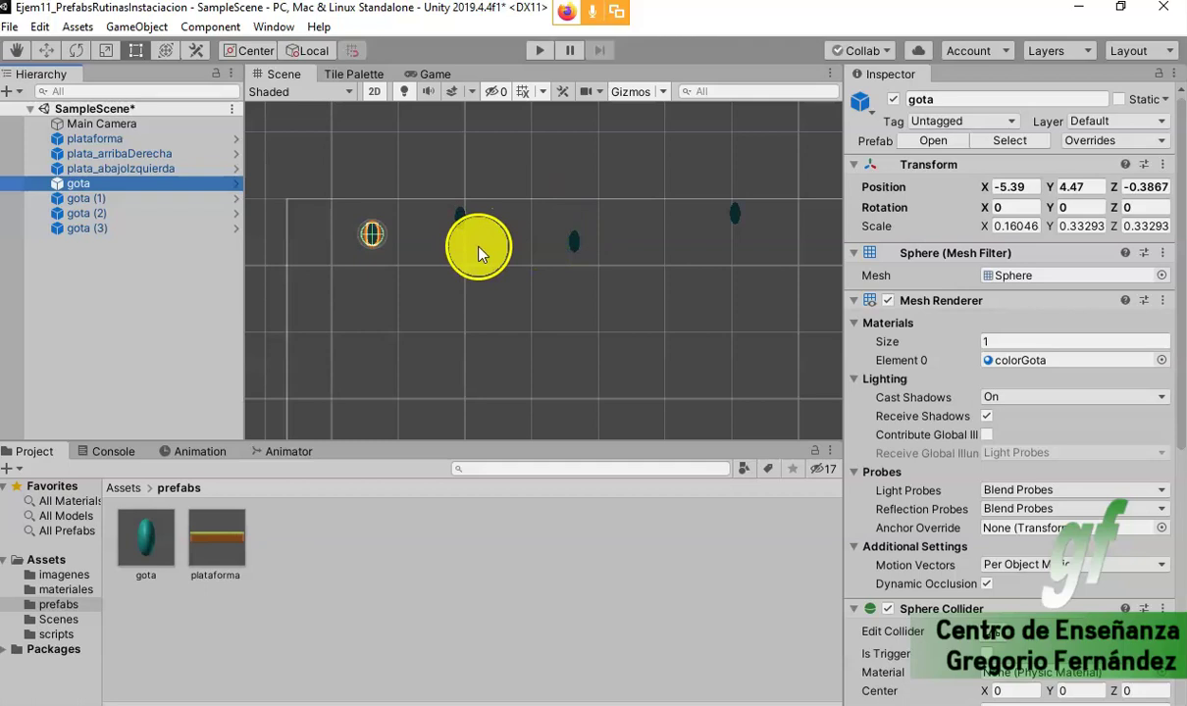
scroll(911, 294, down, 5)
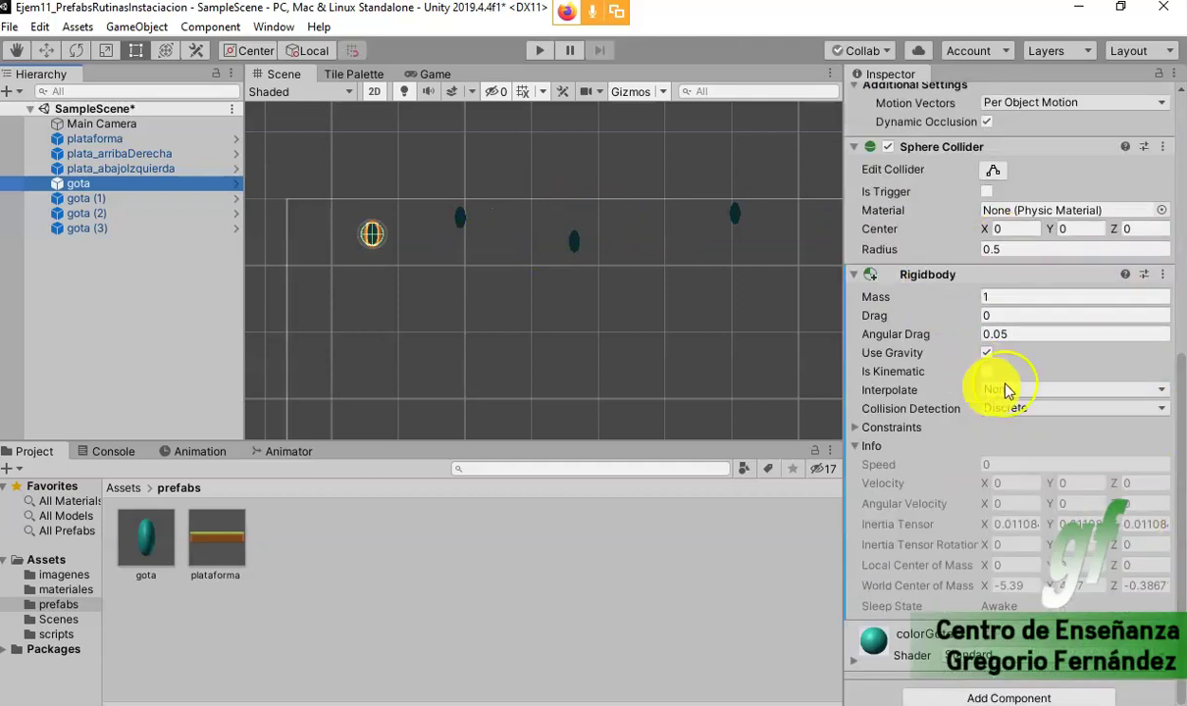
scroll(988, 390, up, 5)
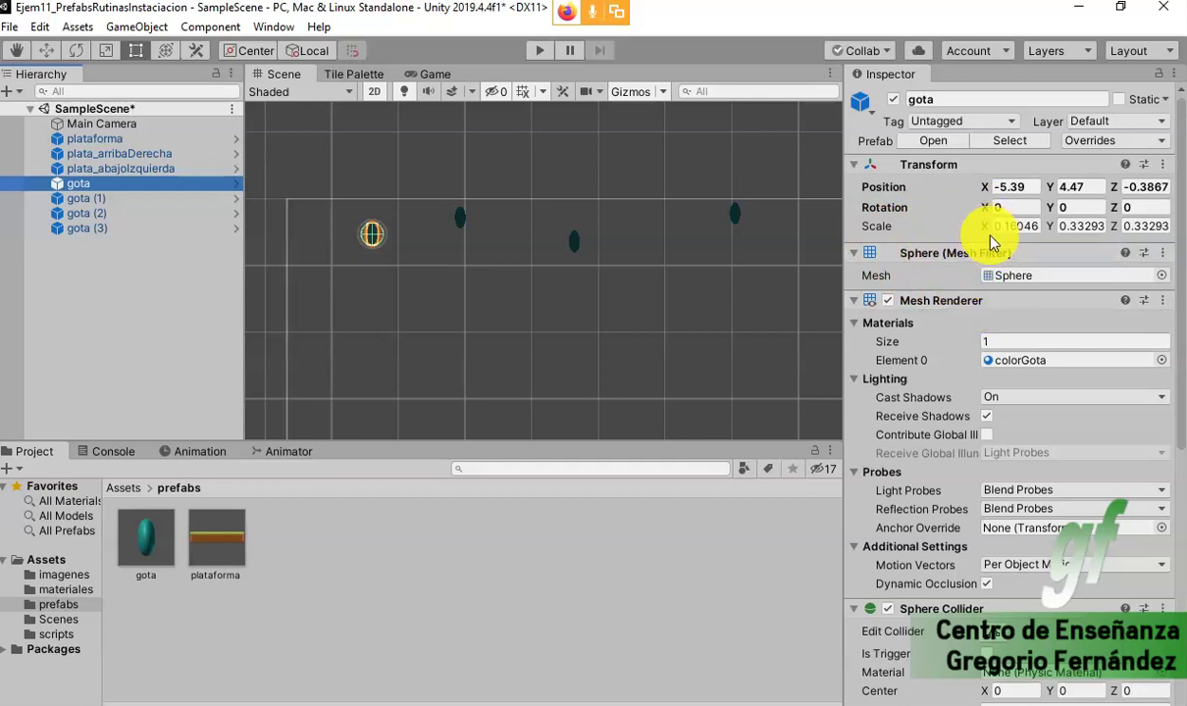
click(1009, 122)
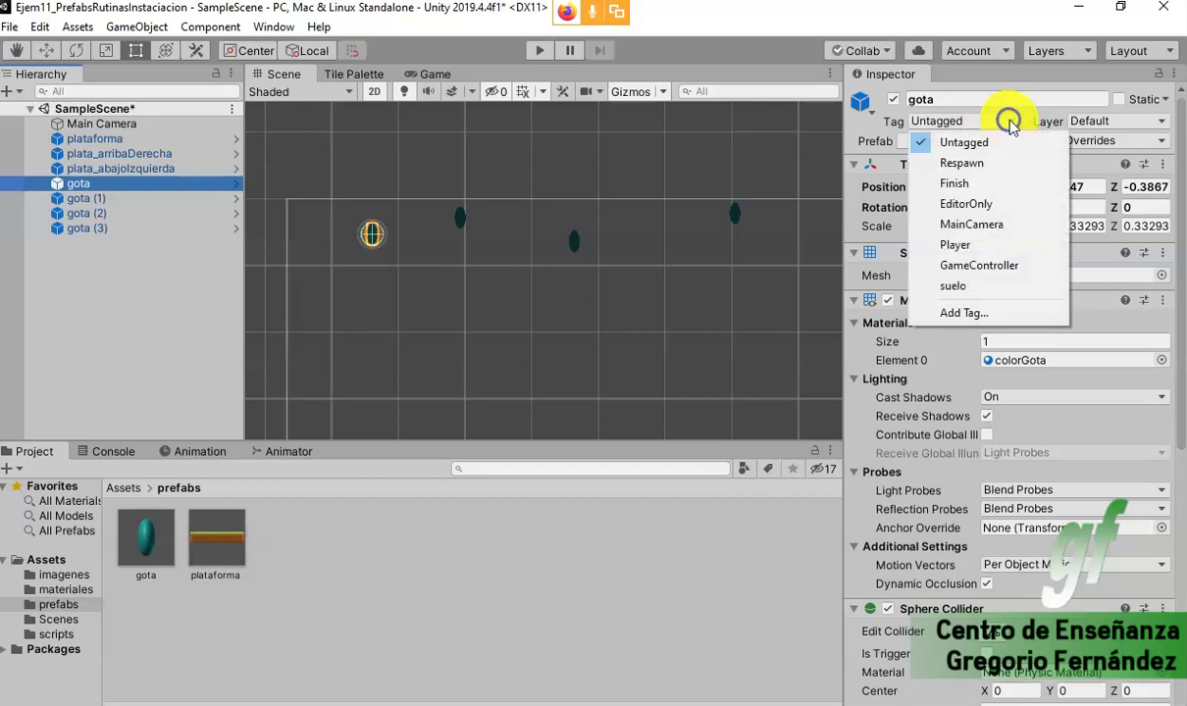
- Name User Layer 9 'lluvia' in the Tags and Layers settings
click(989, 314)
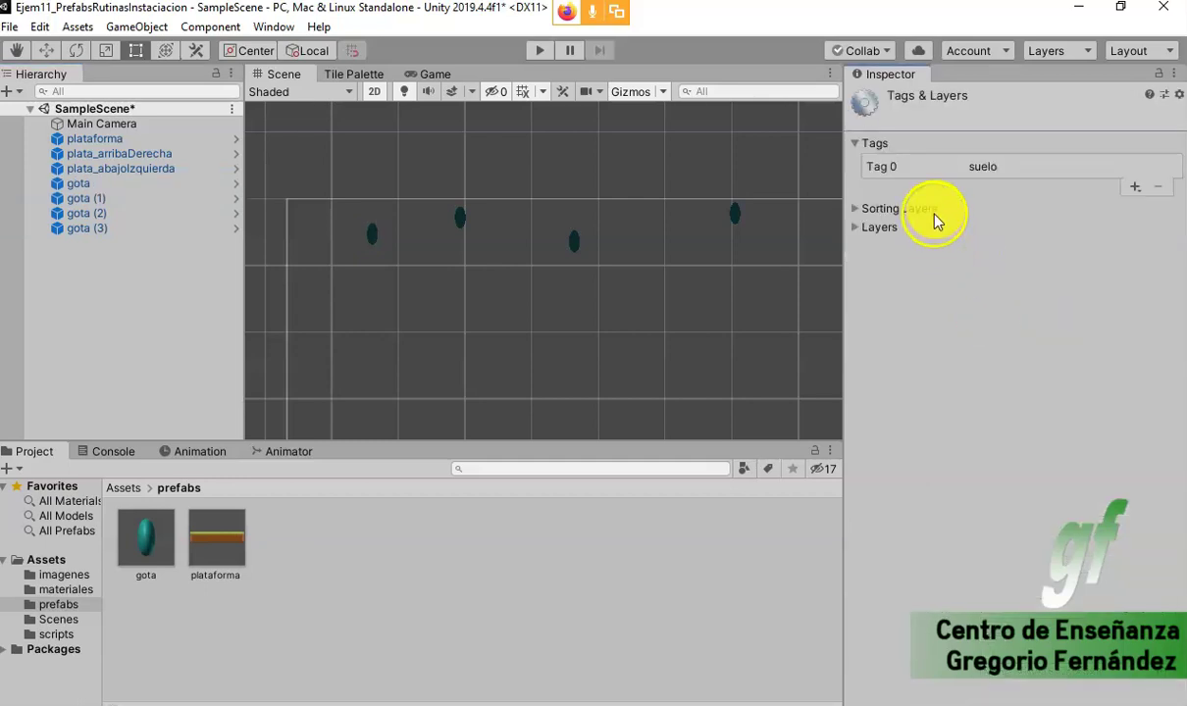
click(854, 230)
click(1028, 418)
text(lluvia)
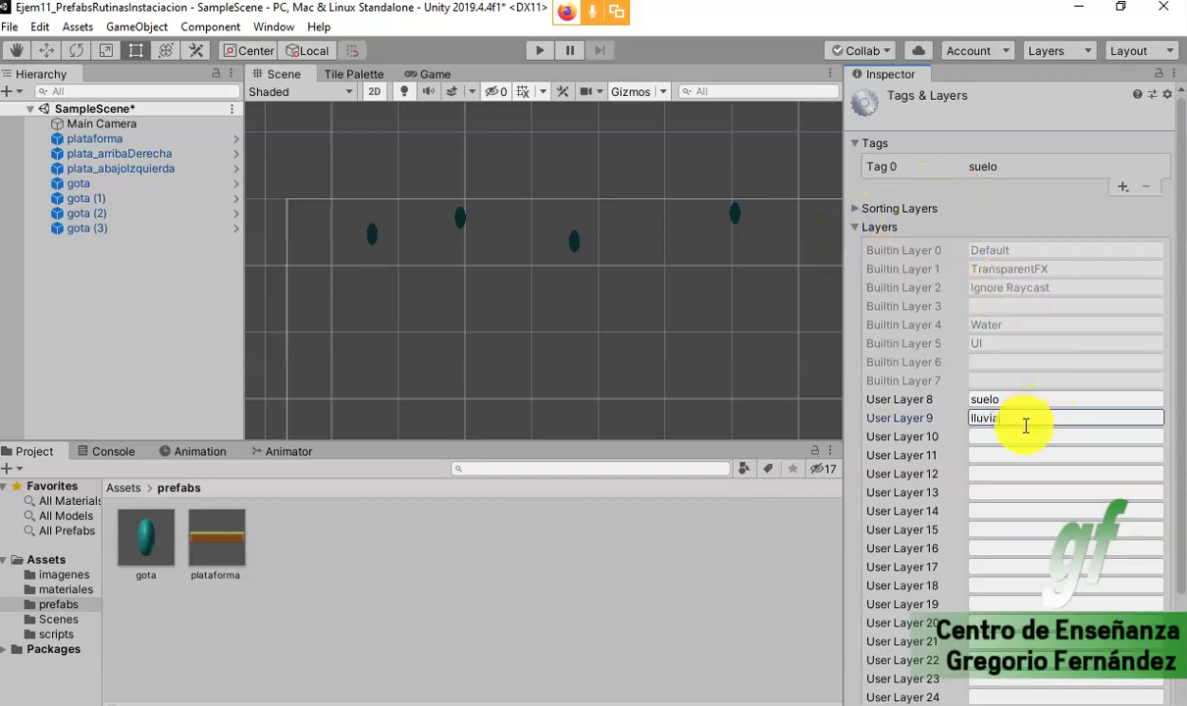
click(1020, 435)
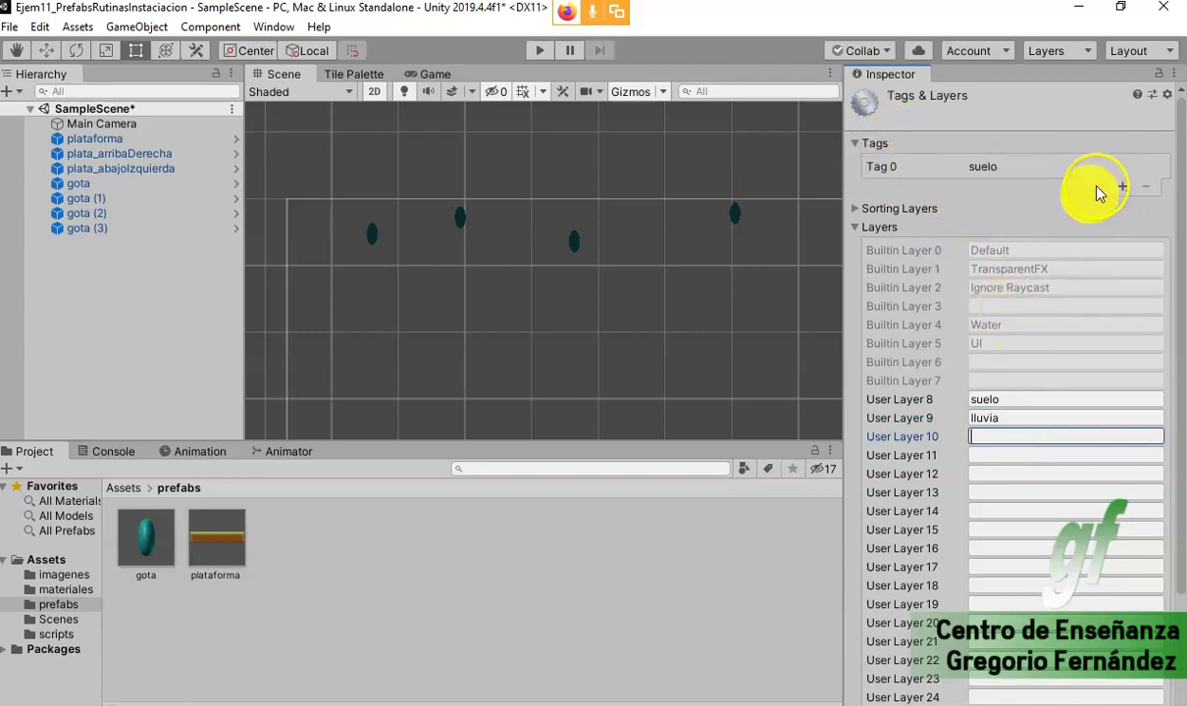
- Add a new tag named 'lluvia' to the tag list
click(371, 233)
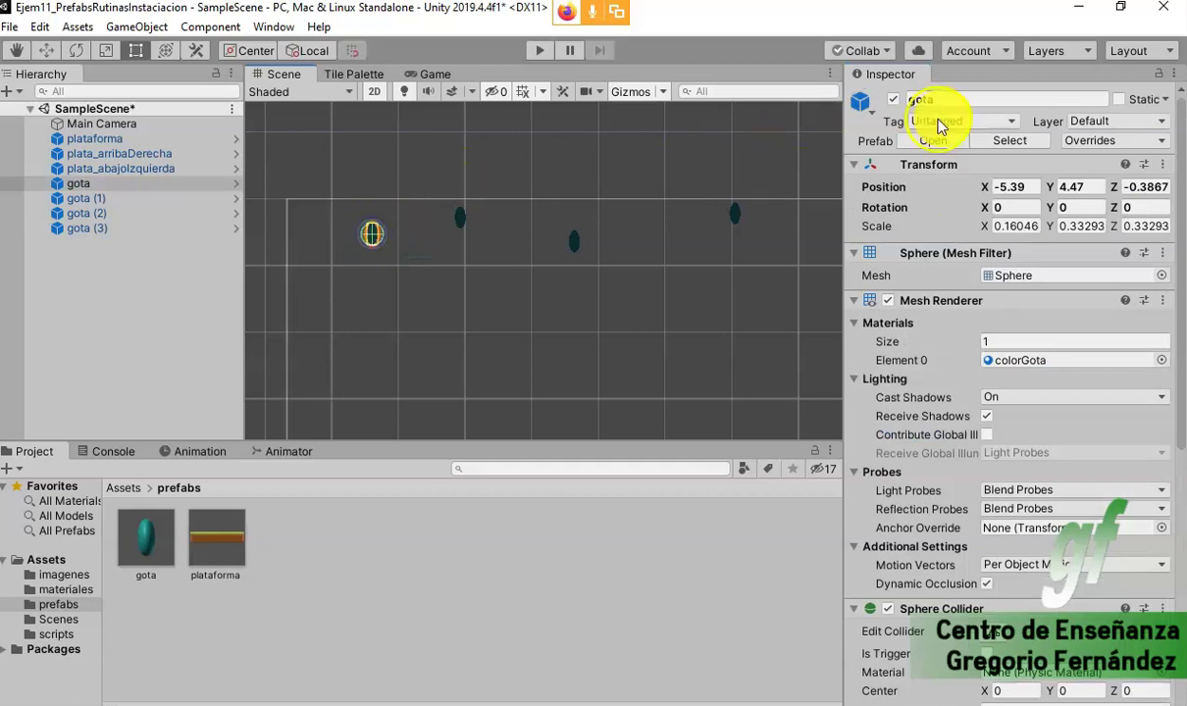
click(1002, 123)
click(1010, 311)
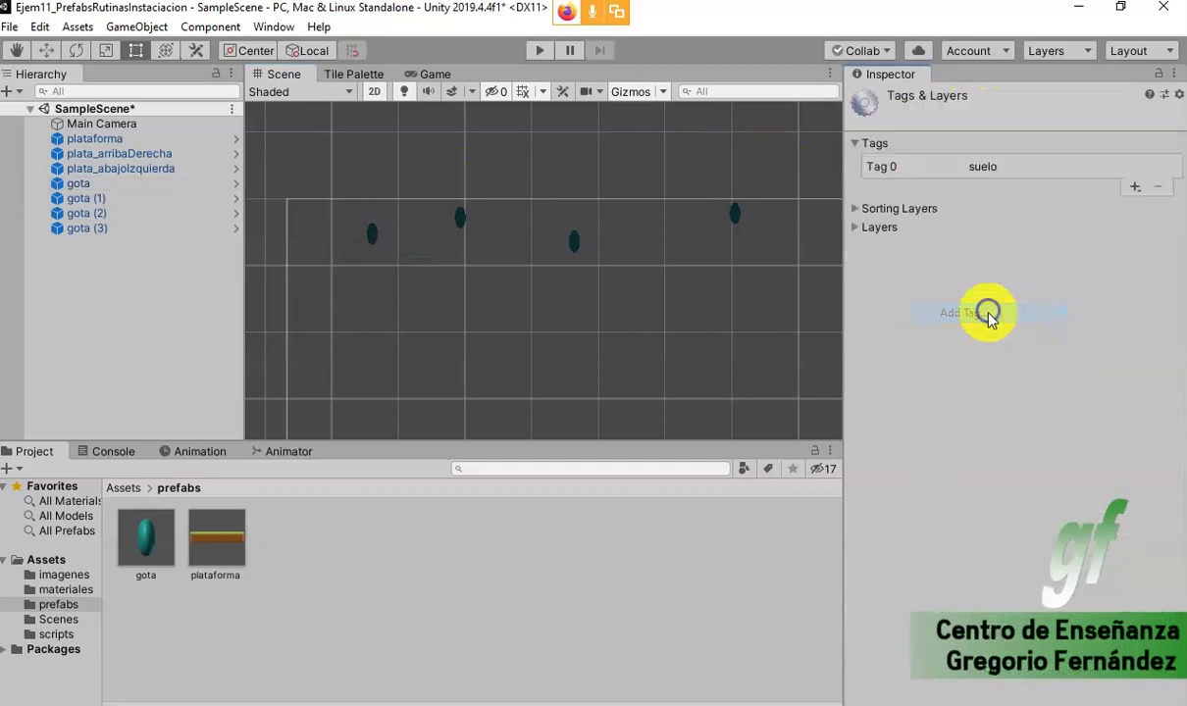
click(1136, 187)
text(lluvia)
key(Return)
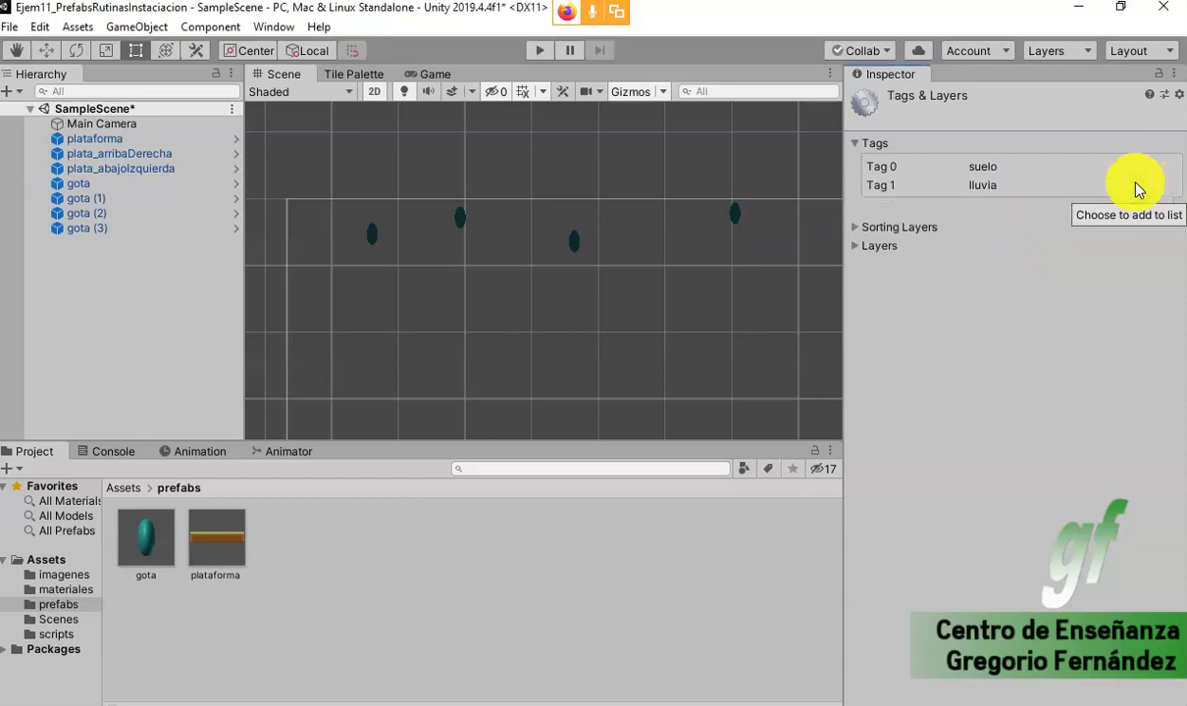
- Set the gota drop's tag to lluvia and its layer to lluvia
click(375, 235)
click(947, 120)
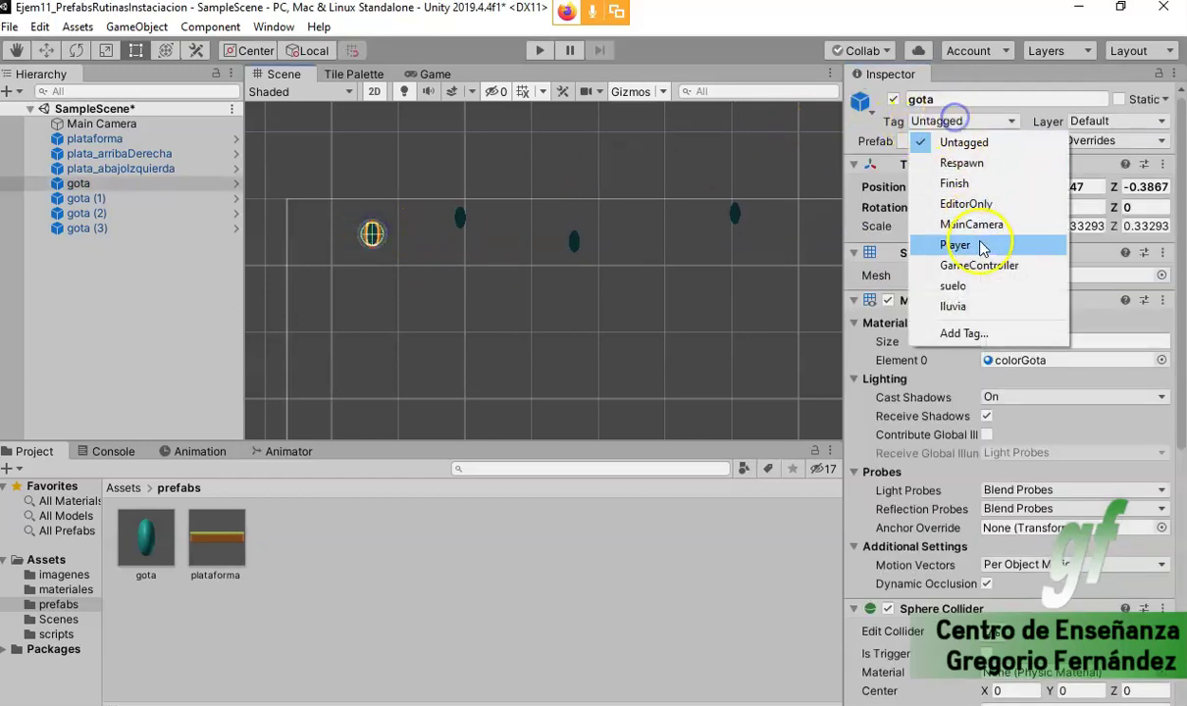
click(987, 306)
click(1089, 121)
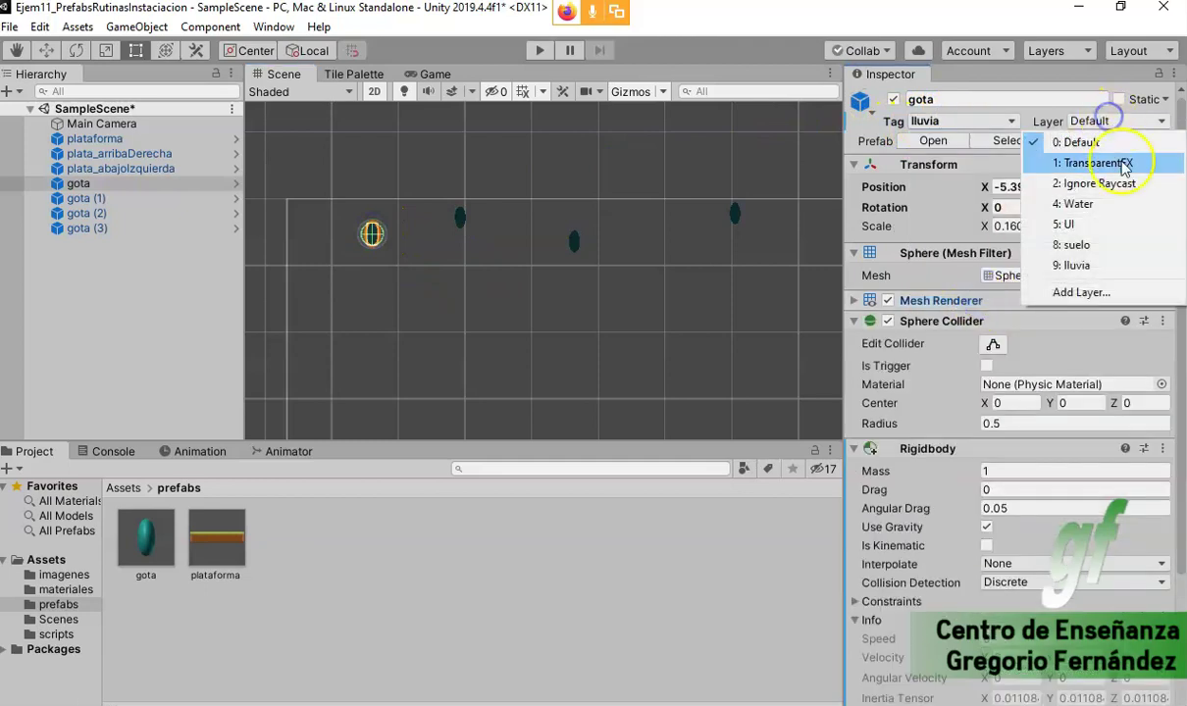
click(1078, 265)
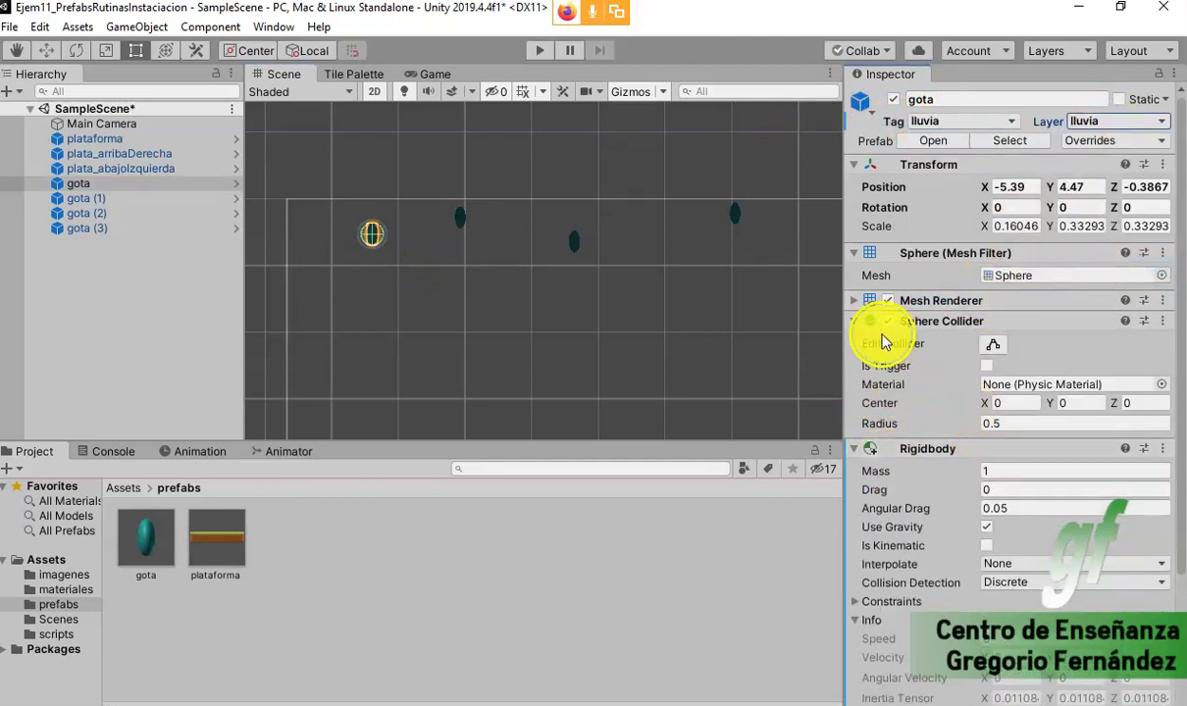
- Expand gota's Mesh Renderer settings and list the instance's prefab overrides
click(852, 300)
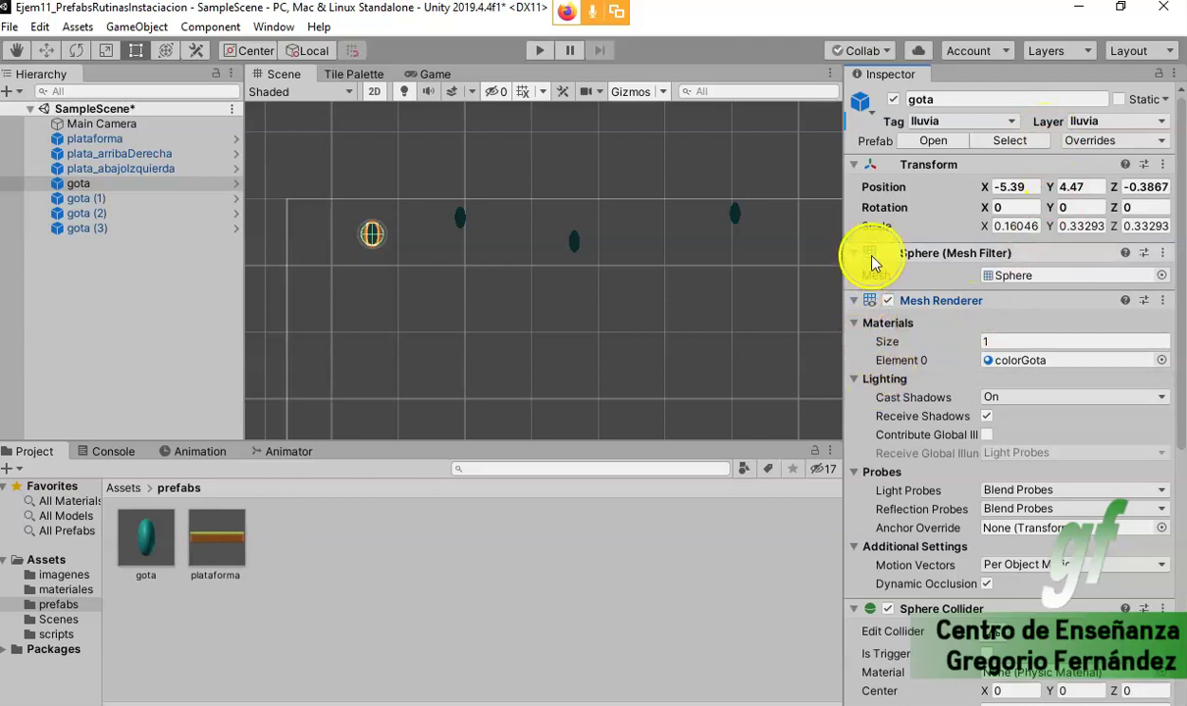
click(1134, 142)
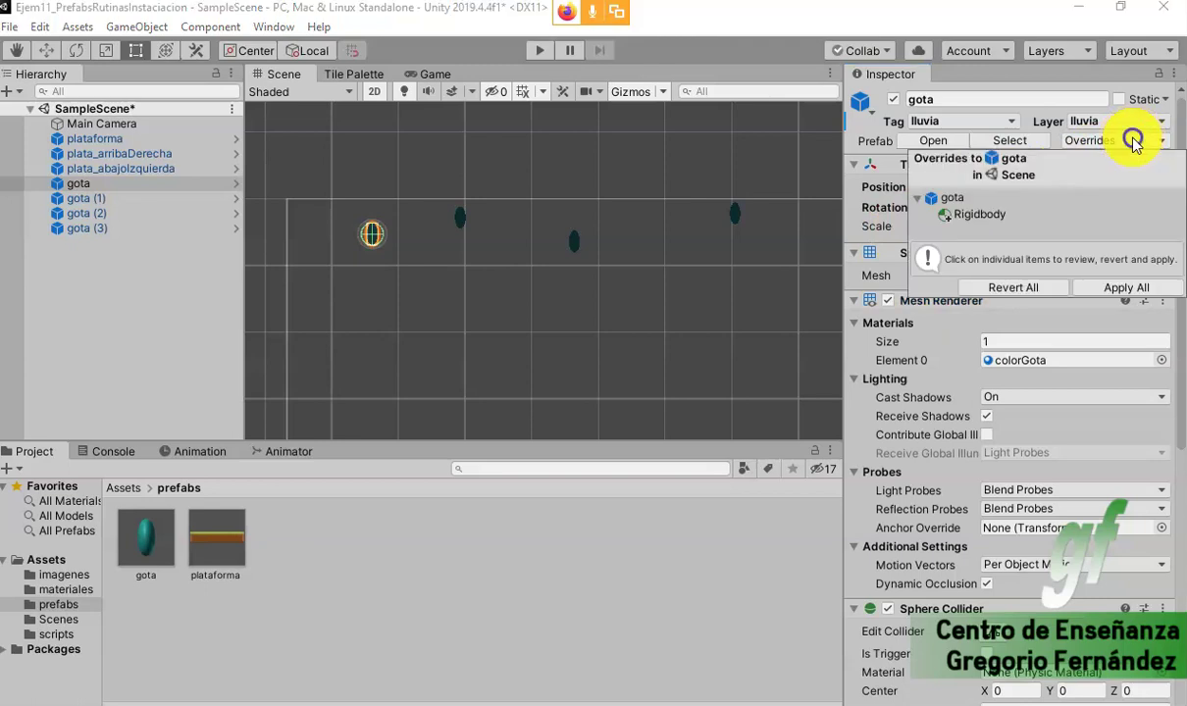
click(1133, 140)
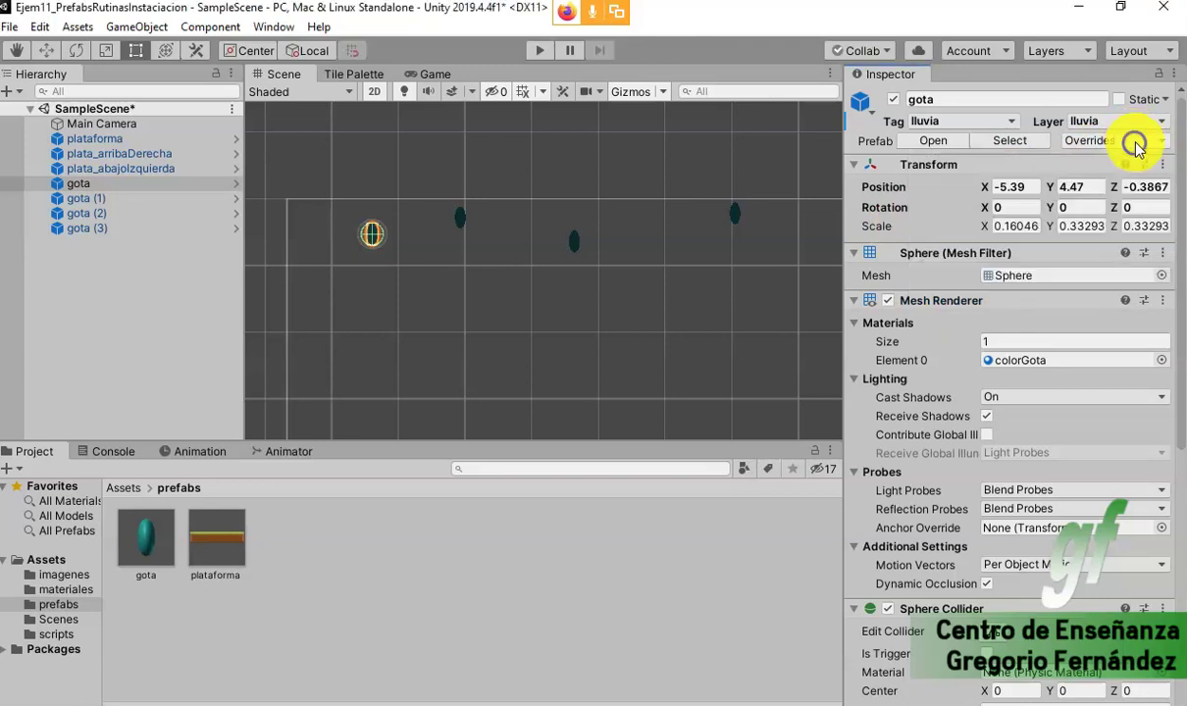
click(1134, 142)
click(1134, 141)
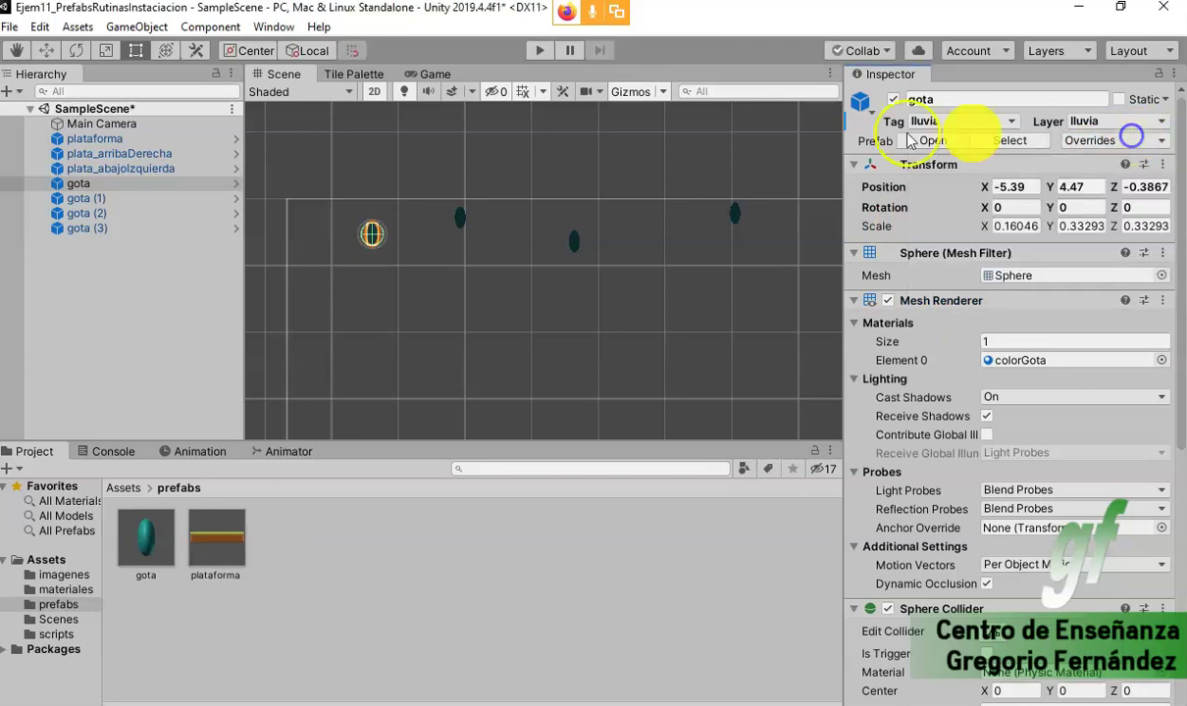
click(1140, 140)
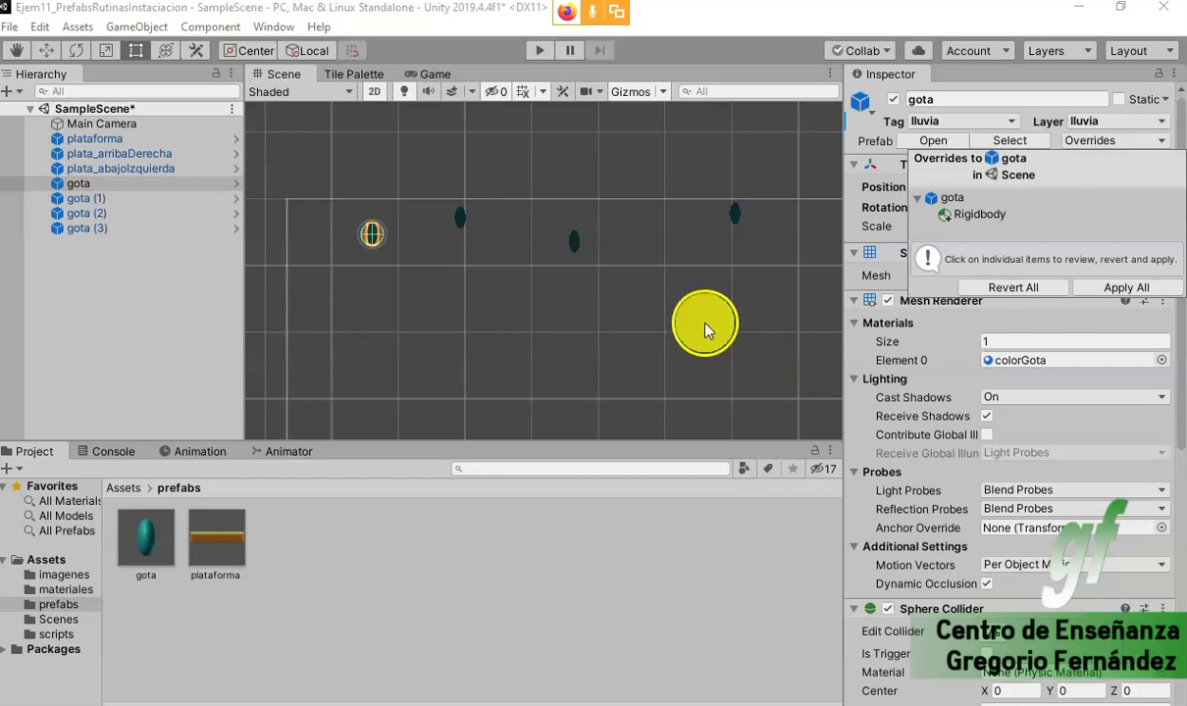
- Review the added Rigidbody override and Apply All to the gota prefab
click(920, 199)
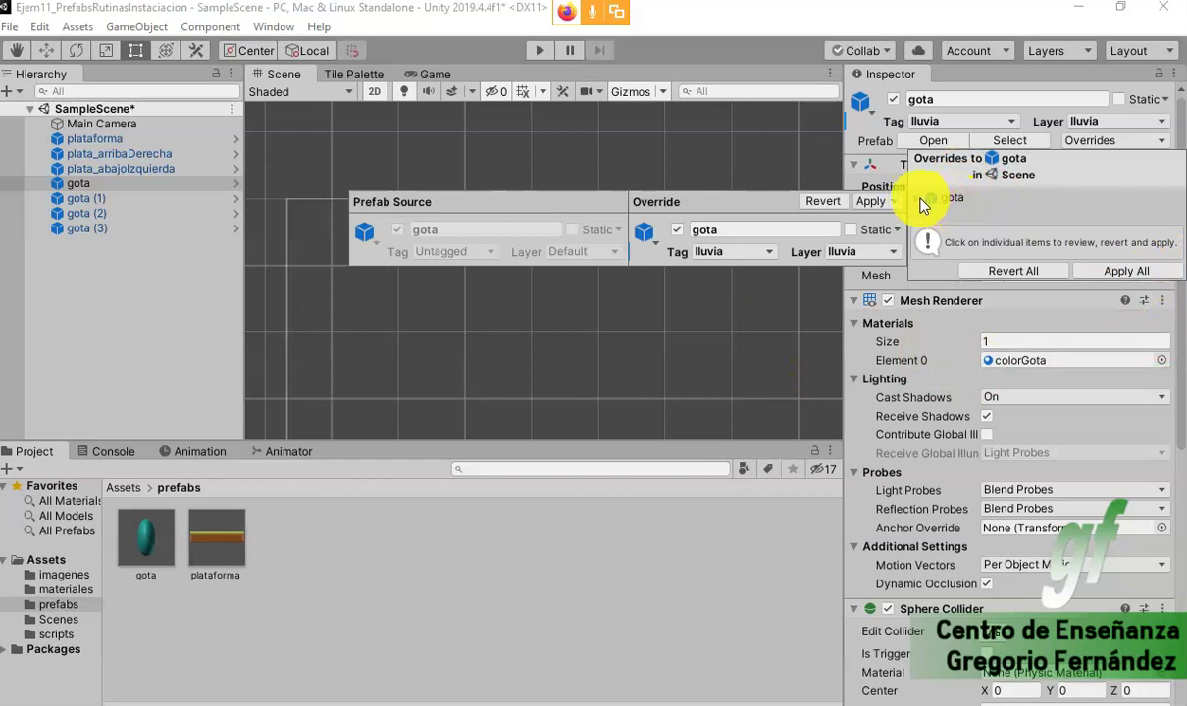
click(923, 200)
click(952, 220)
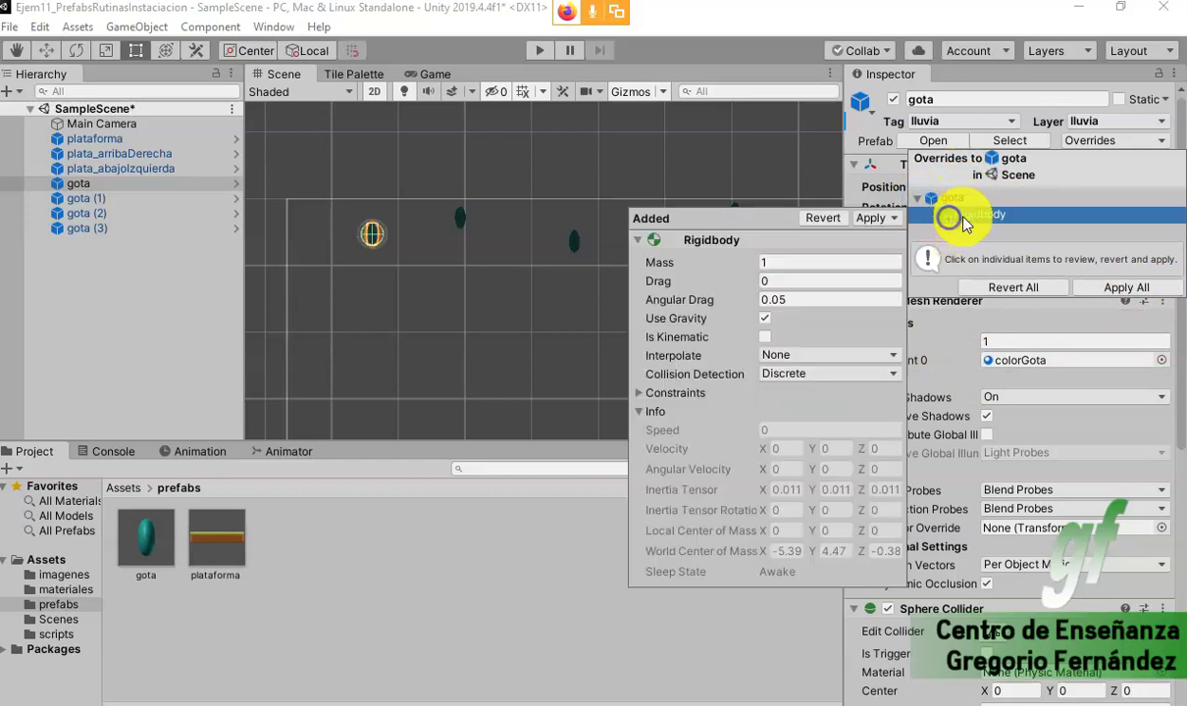
click(957, 215)
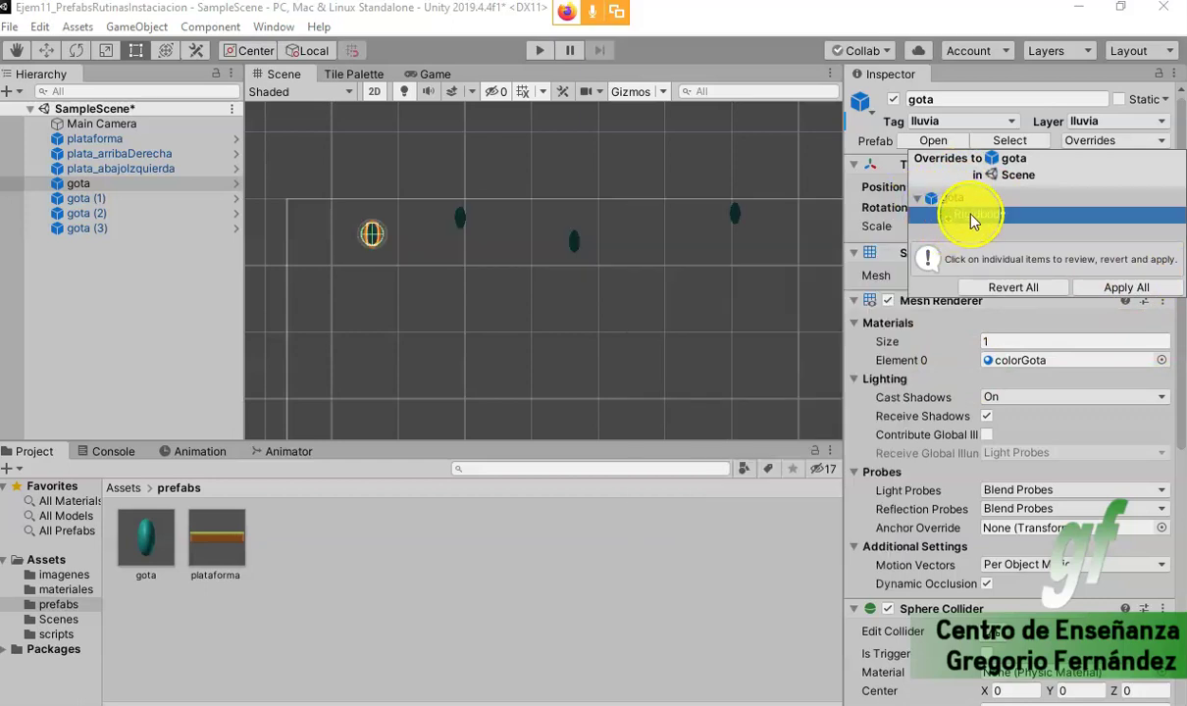
click(1135, 293)
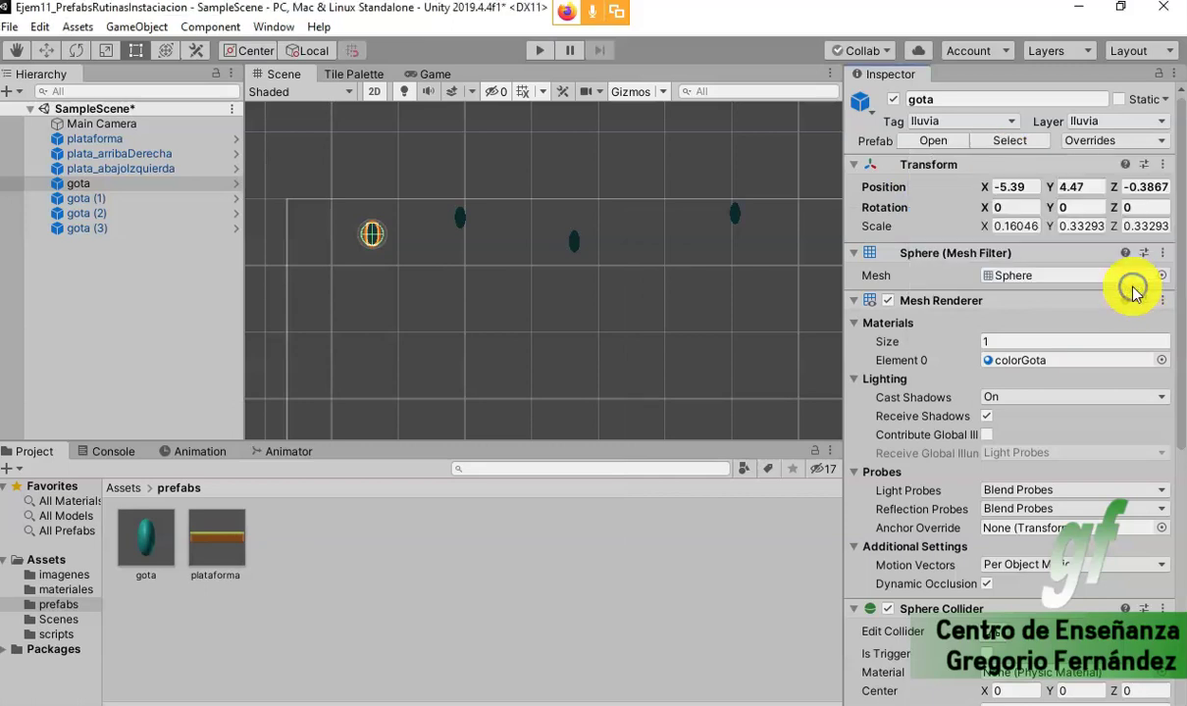
- Play the scene to watch the drops fall, stop, then inspect gota (1), (2) and (3)
click(540, 50)
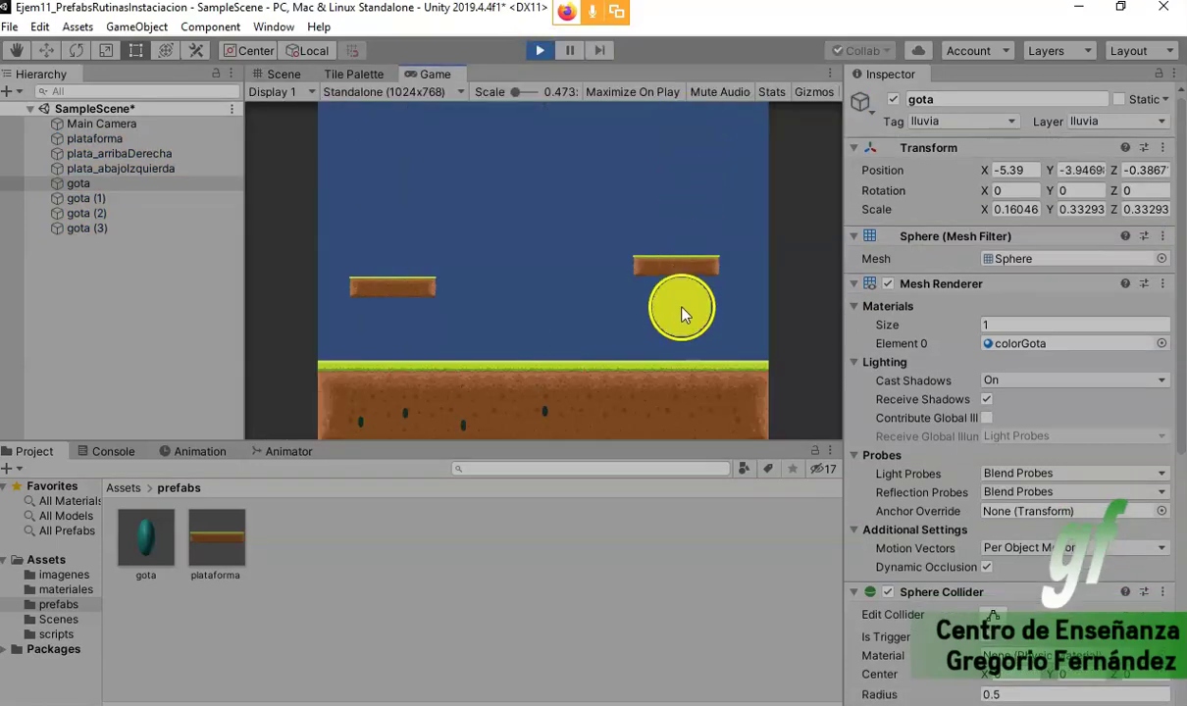
click(539, 50)
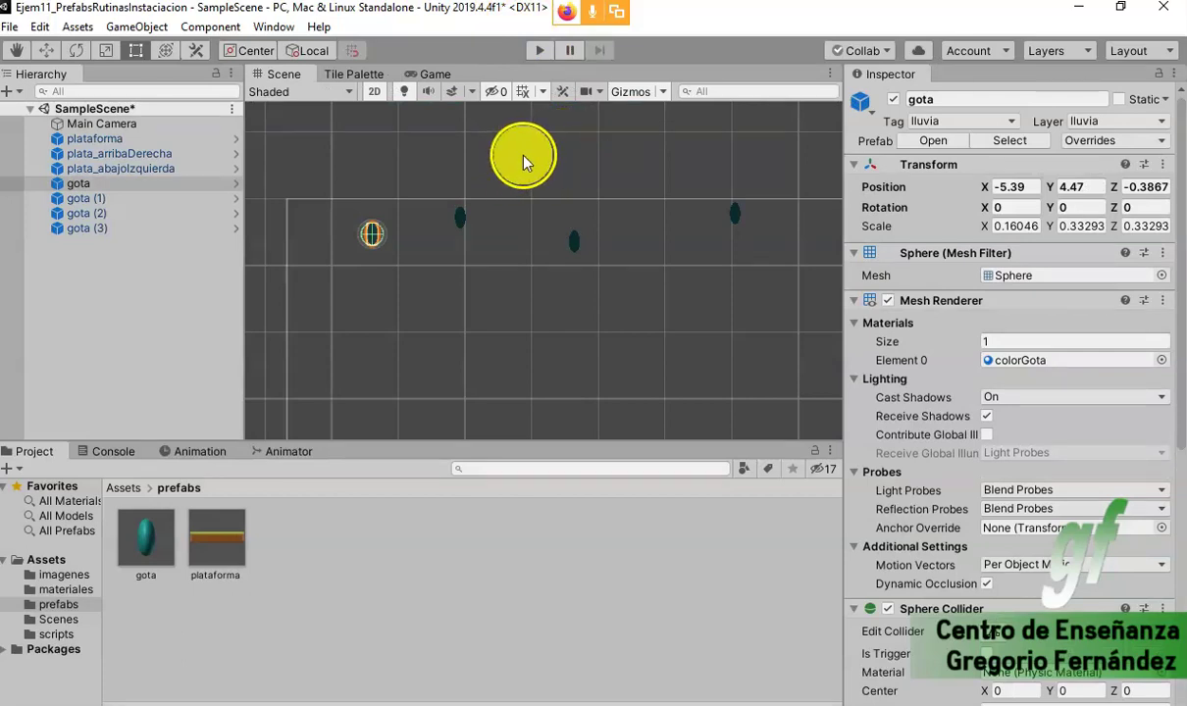
click(100, 198)
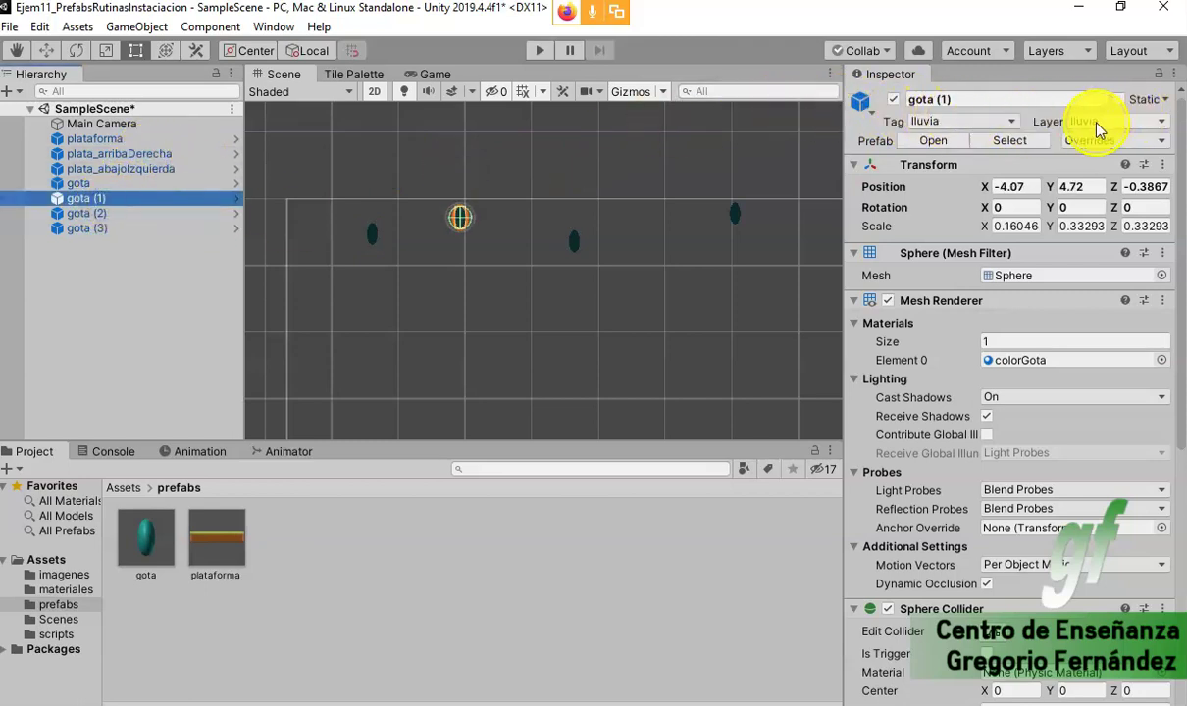
click(80, 213)
click(84, 229)
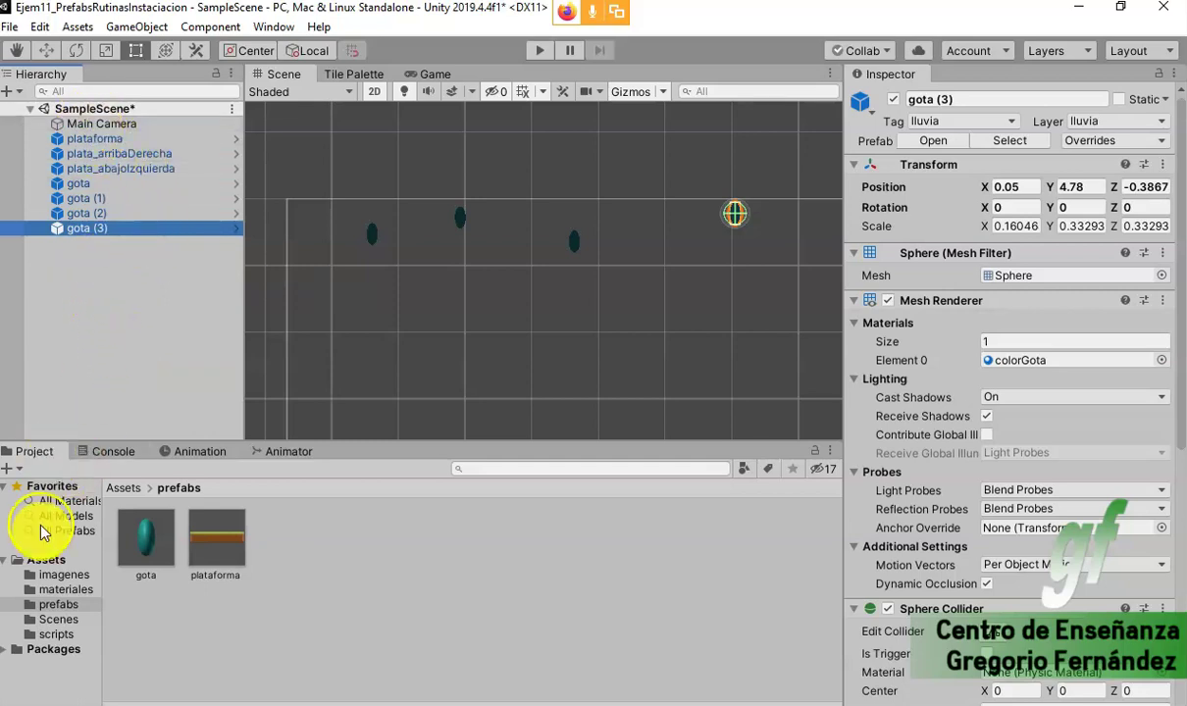
click(72, 184)
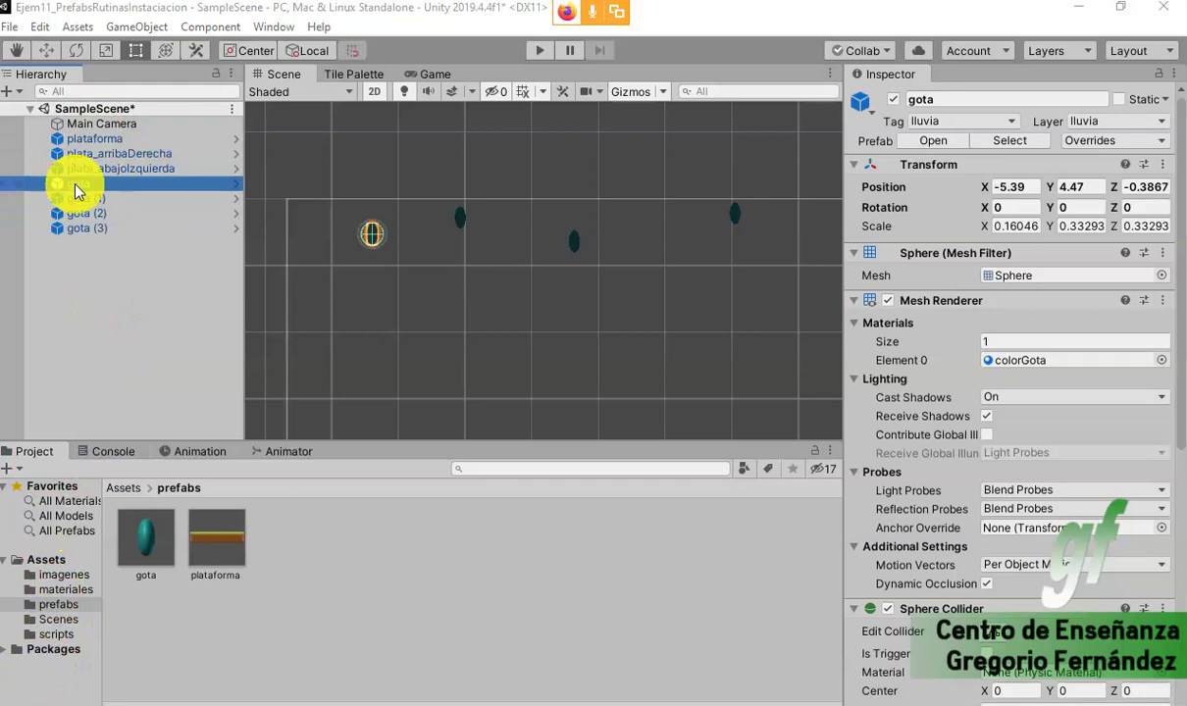
drag(72, 183, 113, 209)
click(86, 198)
click(80, 228)
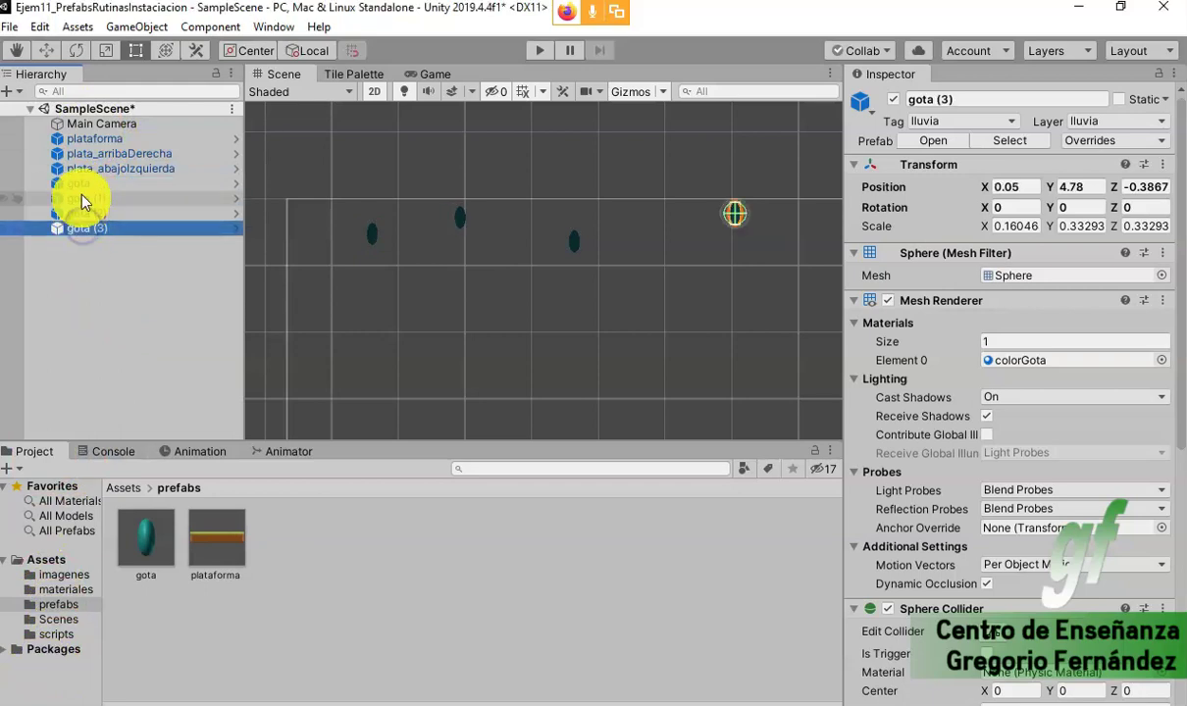
click(83, 184)
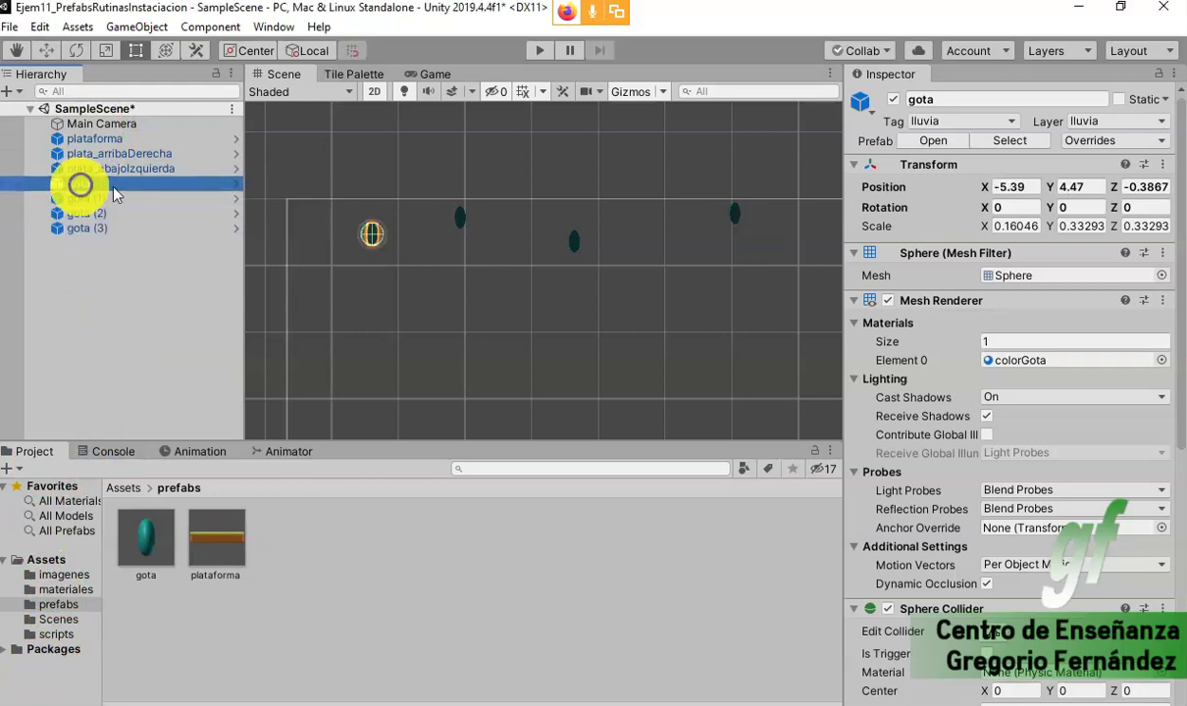
click(932, 142)
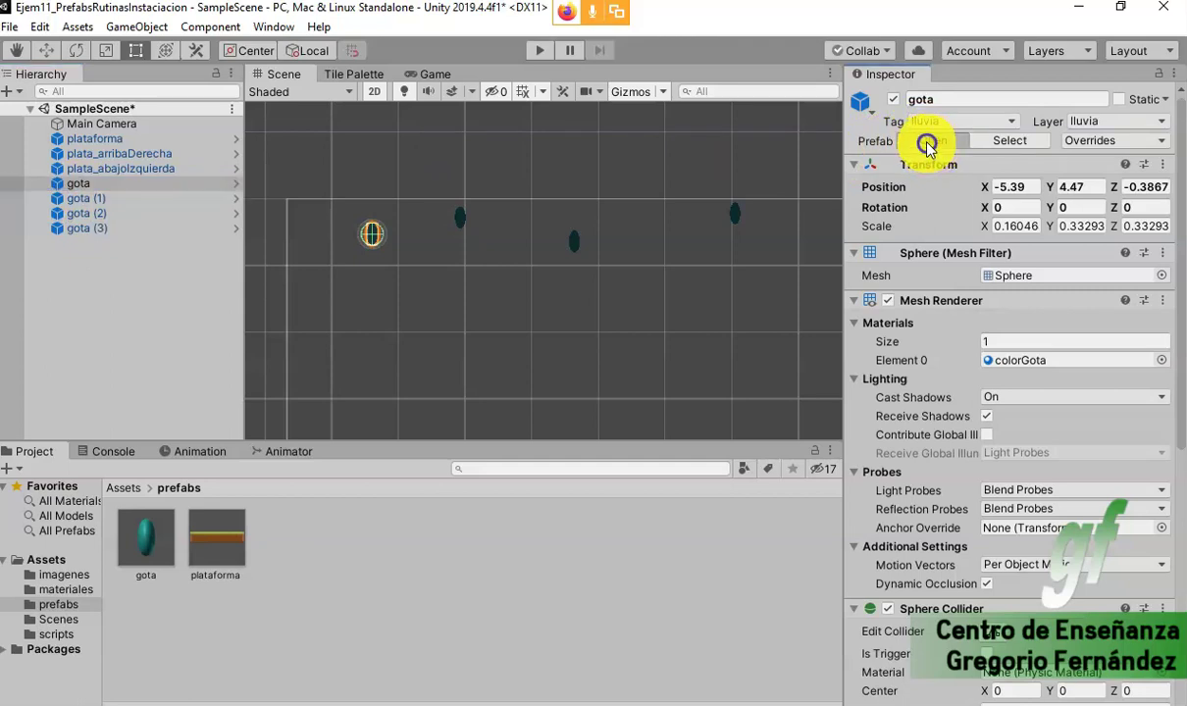
click(78, 187)
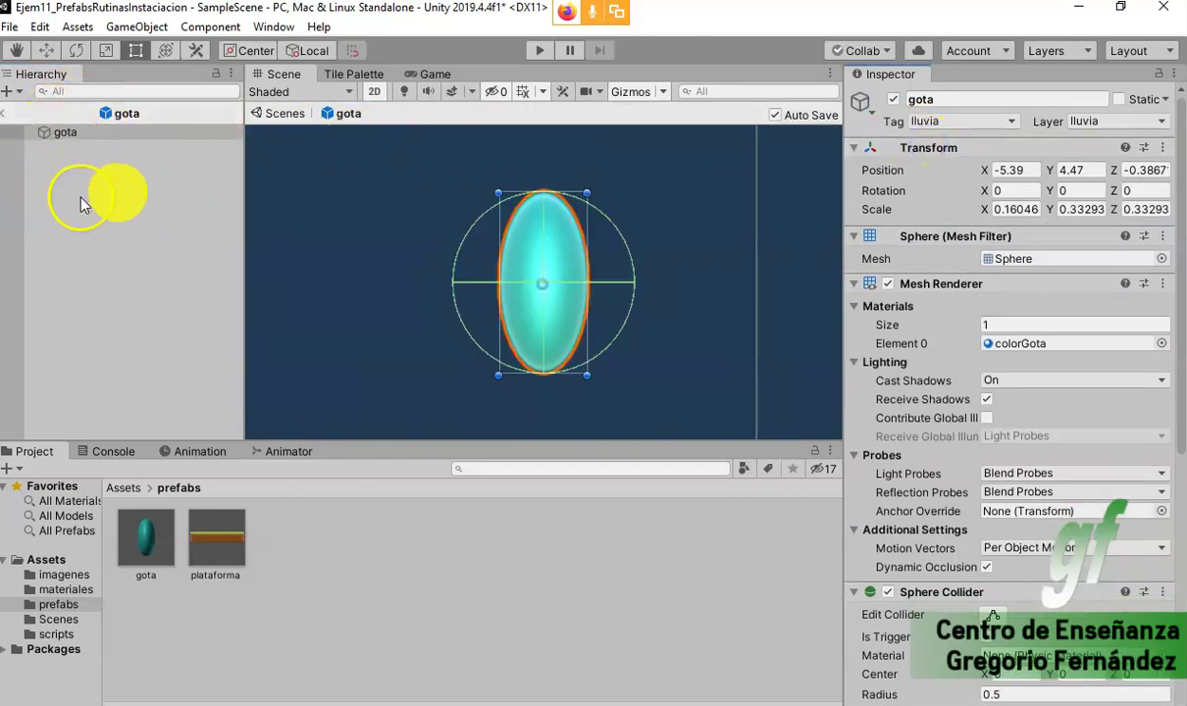
click(61, 133)
scroll(1128, 451, down, 10)
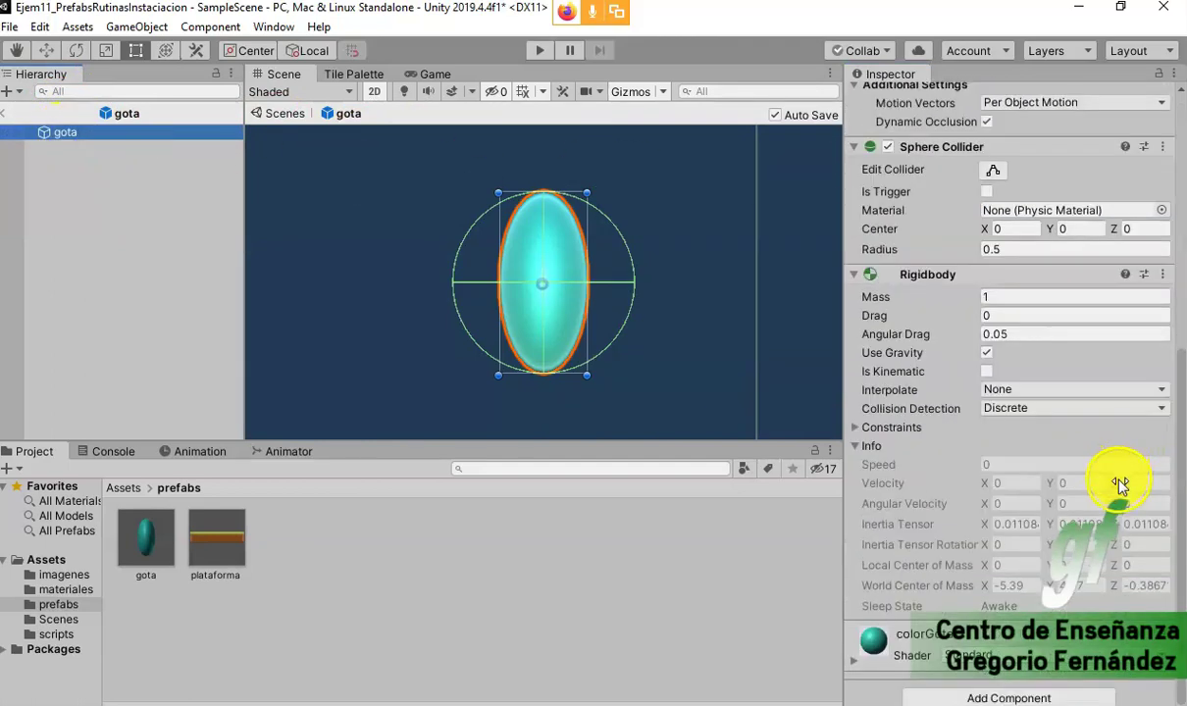
scroll(1054, 451, up, 10)
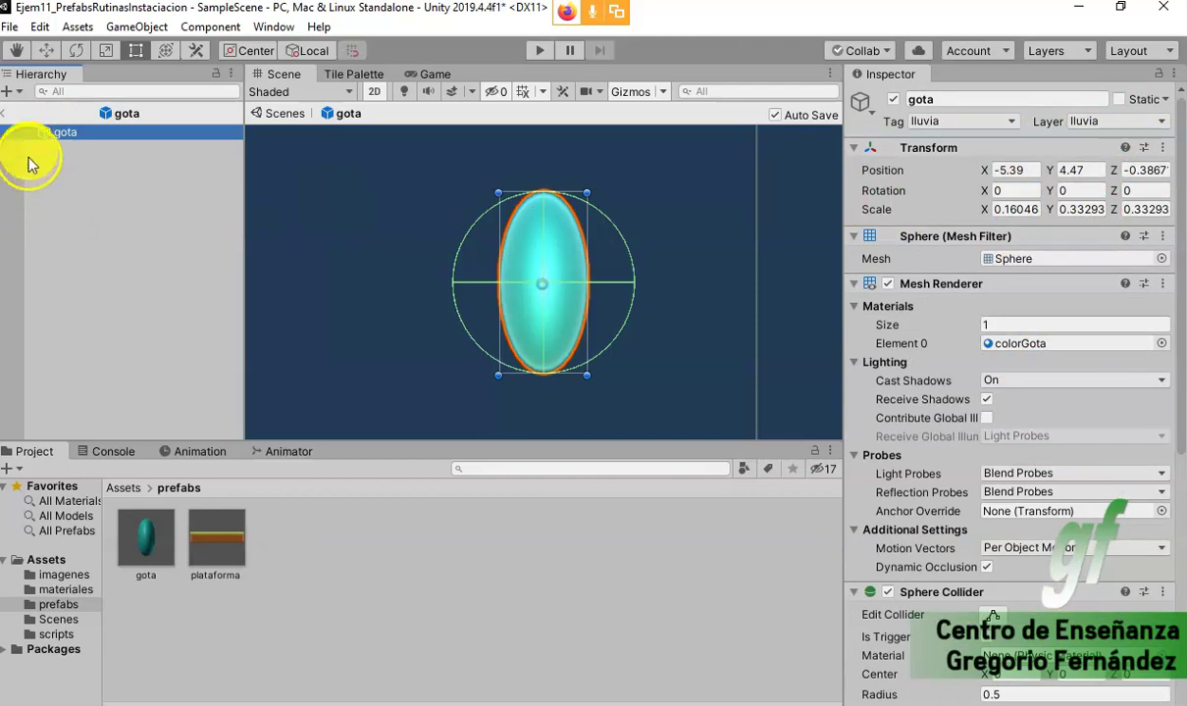
click(8, 114)
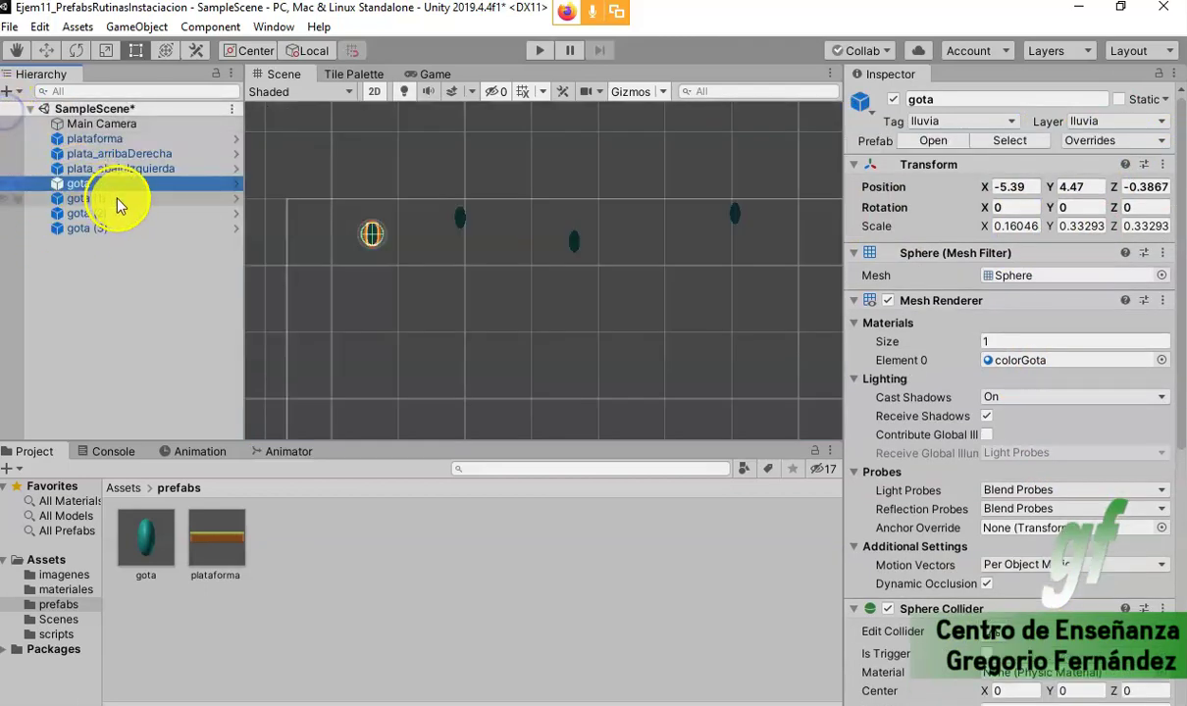
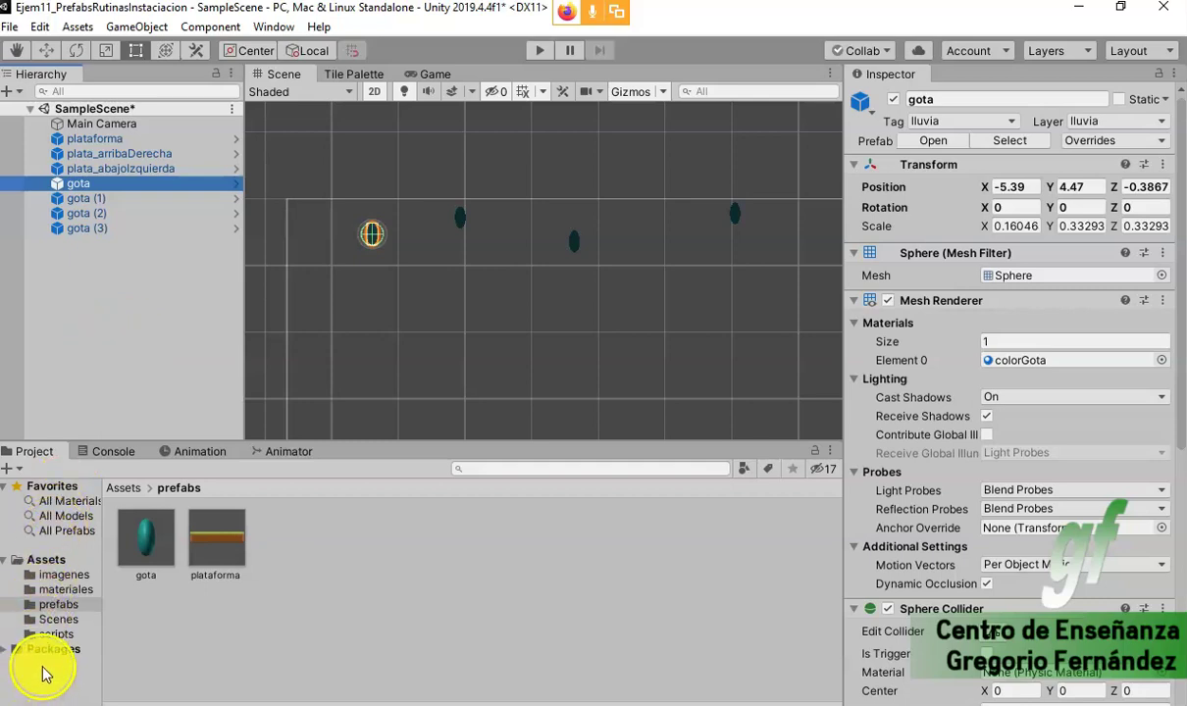
- Clear the gota selection and pan the scene to show the platforms below the drops
right_click(83, 263)
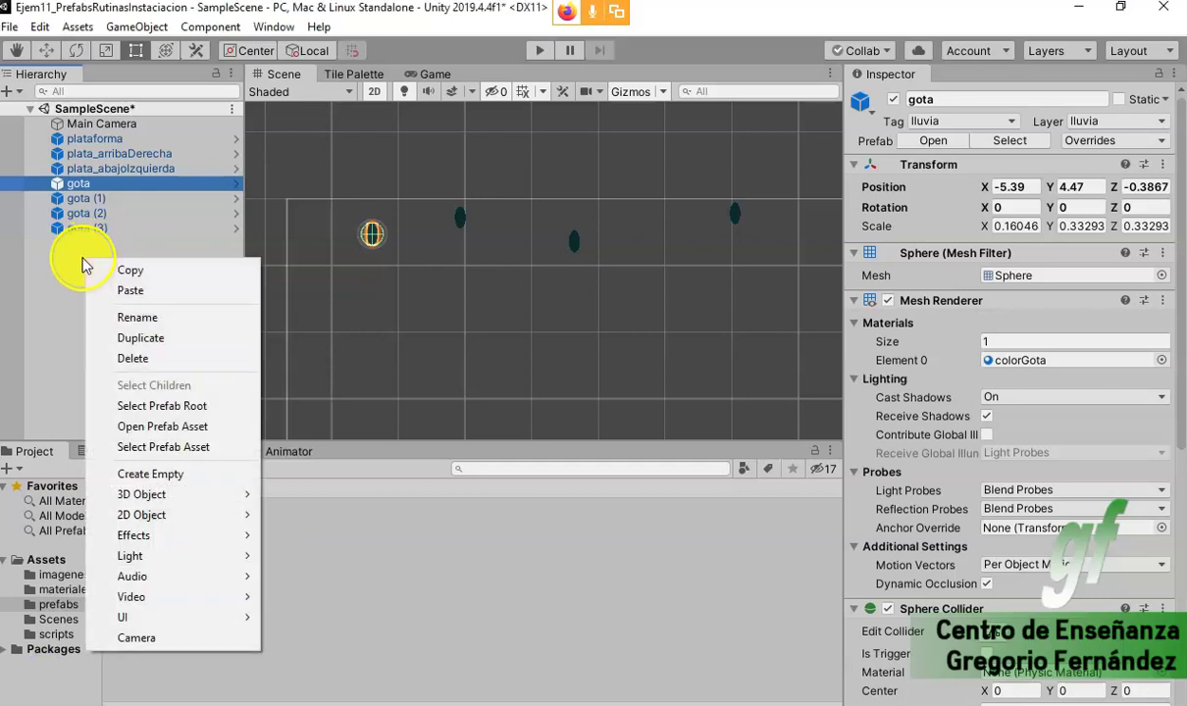
click(73, 279)
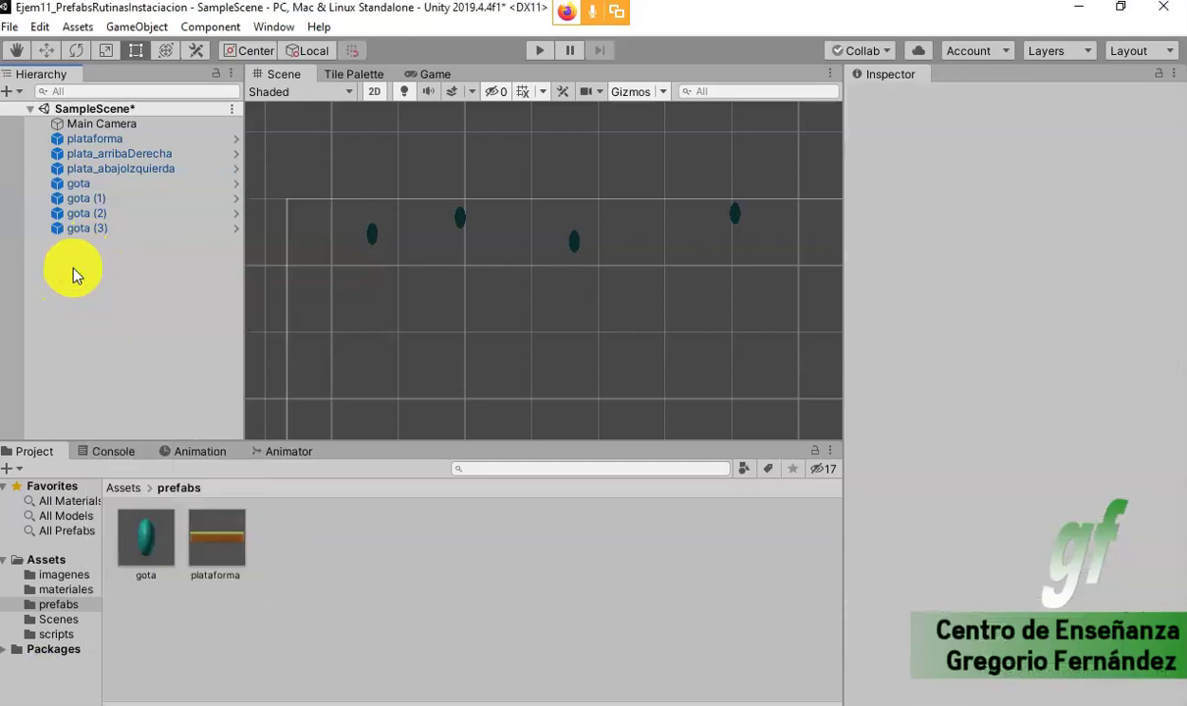
scroll(334, 273, down, 1)
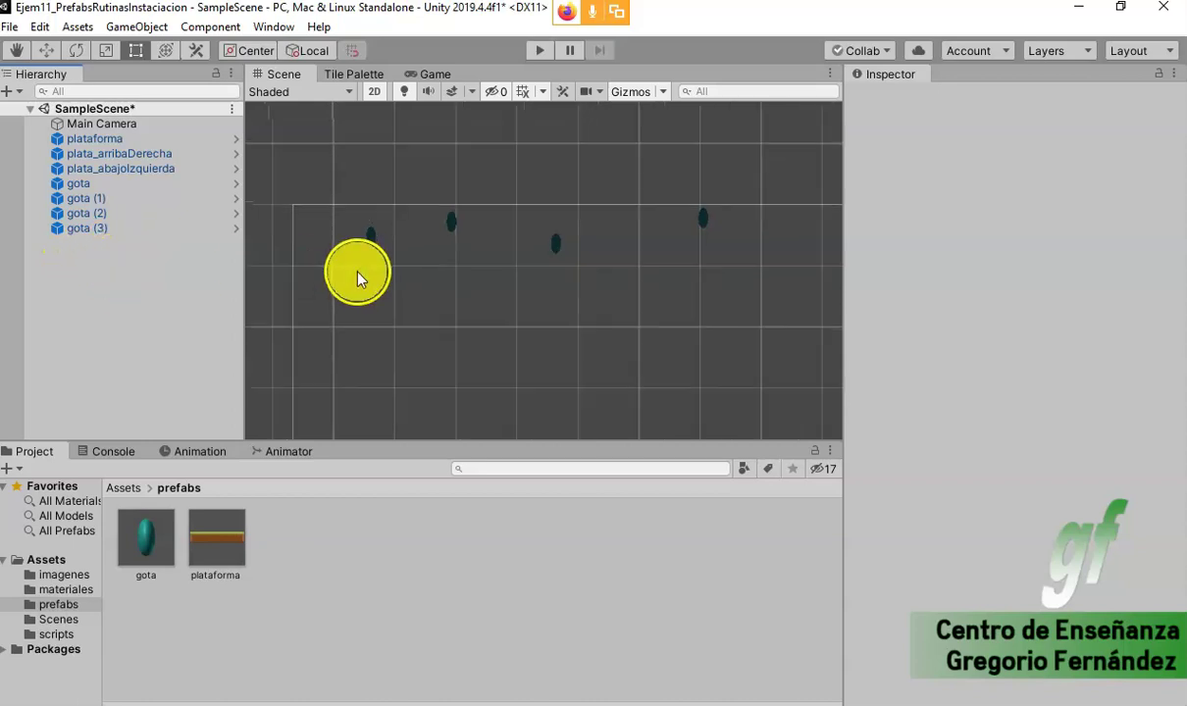
scroll(368, 304, down, 1)
scroll(775, 299, down, 1)
scroll(704, 294, down, 1)
mouse_move(557, 316)
mouse_down()
mouse_move(554, 239)
mouse_move(559, 280)
mouse_up()
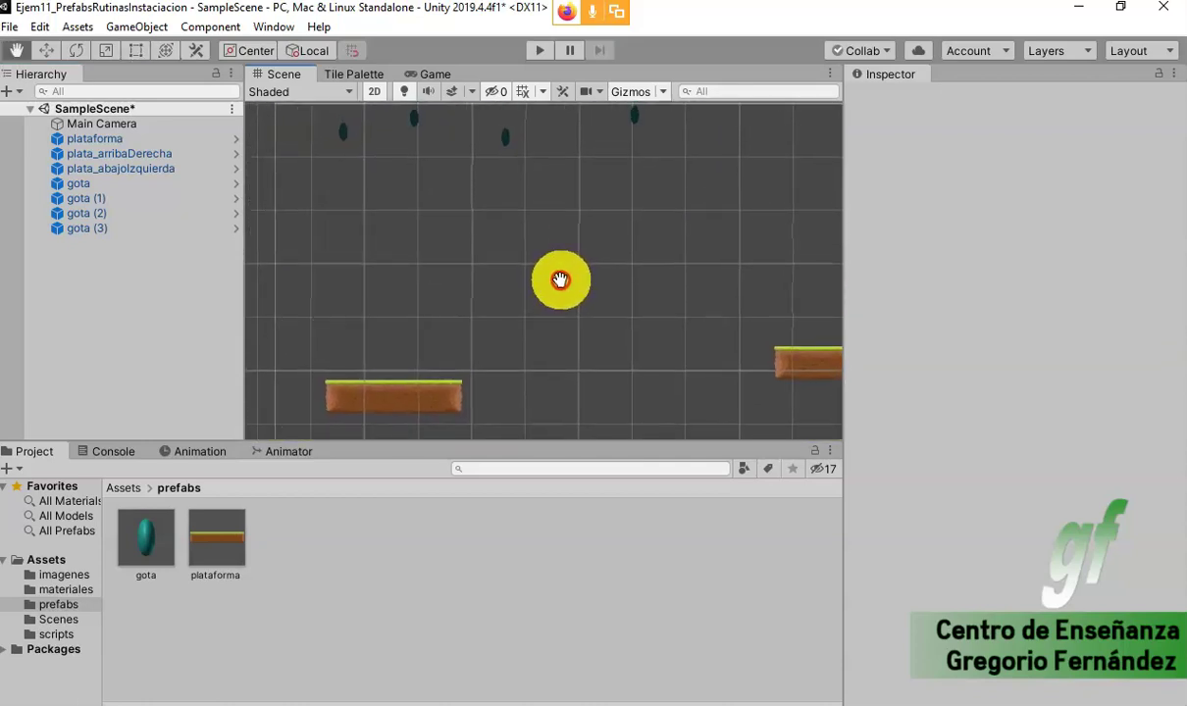
- Add a cube just above the left platform at (-5.08, 0.73) and rename it personaje
right_click(109, 261)
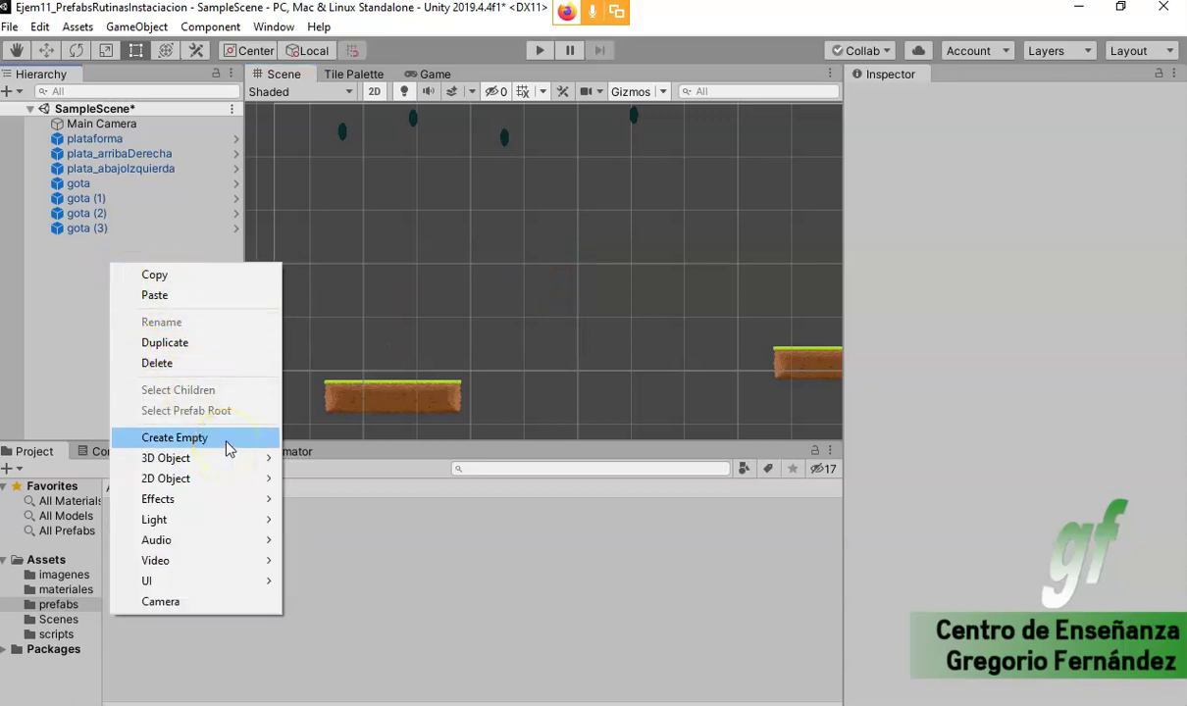
mouse_move(228, 460)
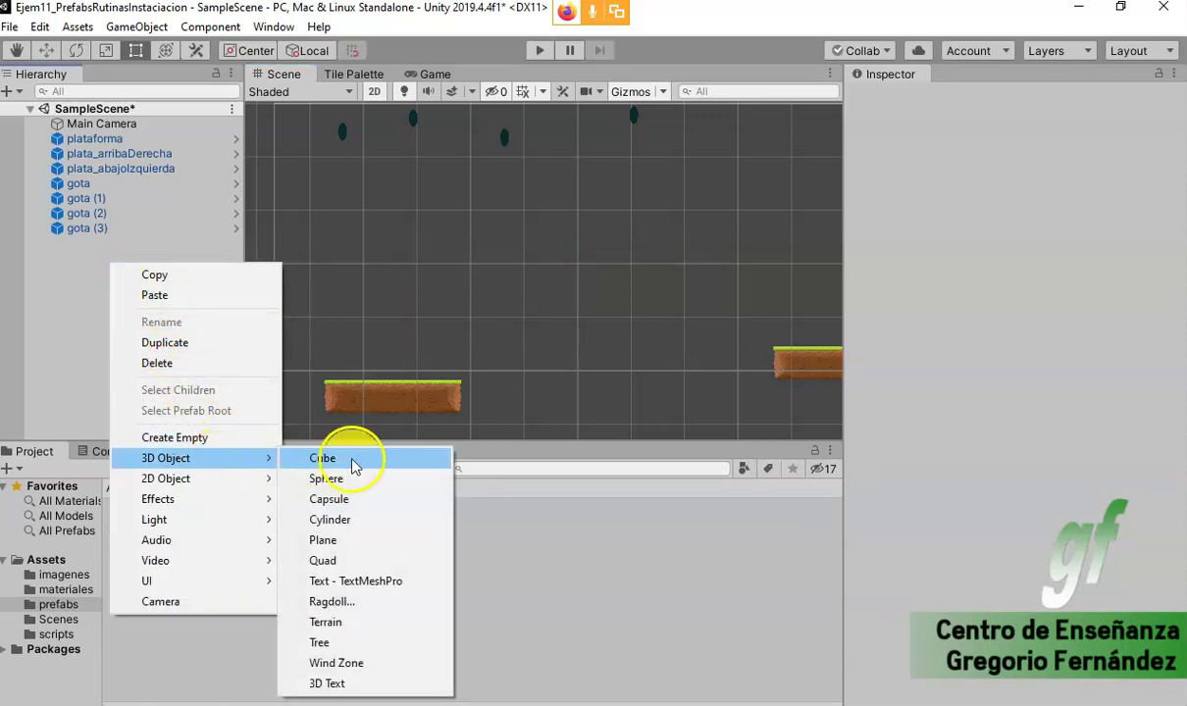
click(351, 459)
drag(542, 275, 353, 343)
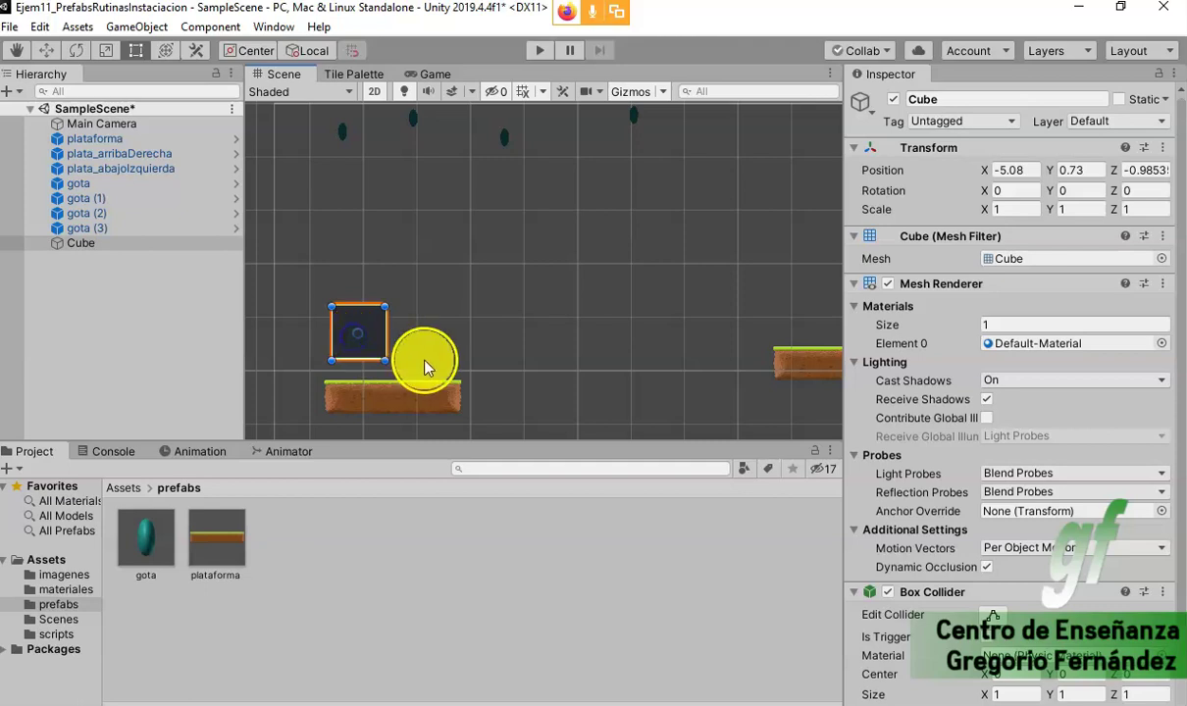
click(81, 244)
click(84, 248)
text(personaje)
key(Return)
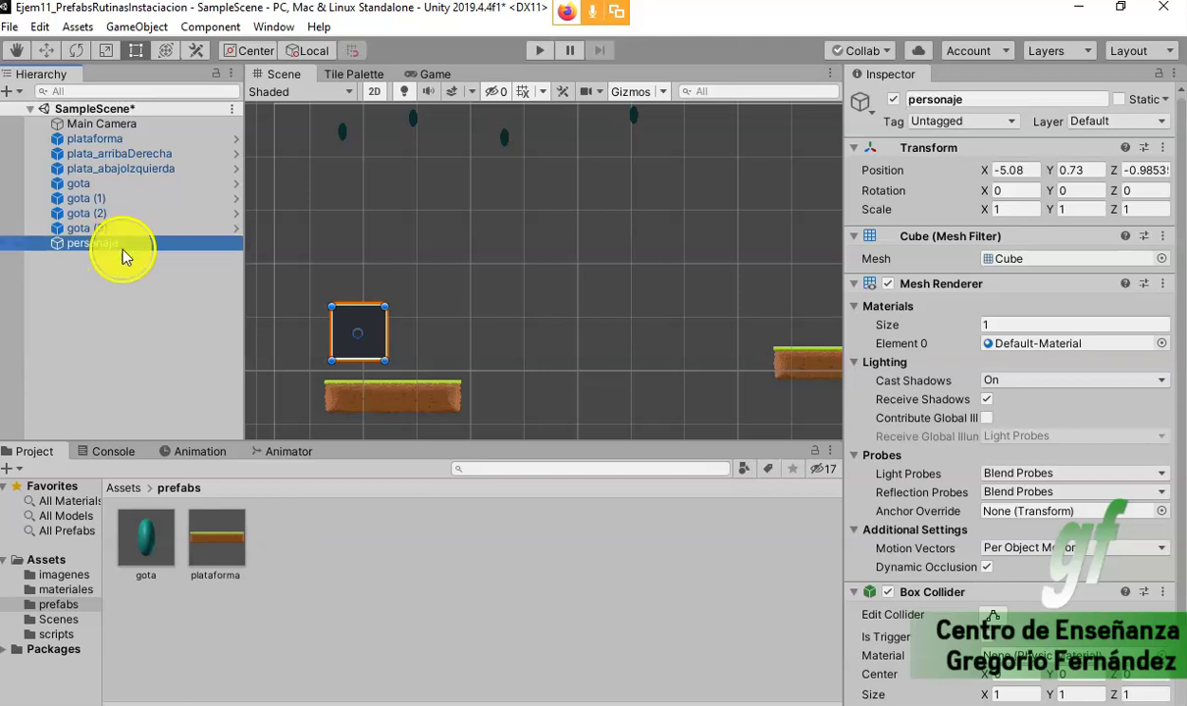
- Add a Rigidbody component to personaje
scroll(1098, 569, down, 3)
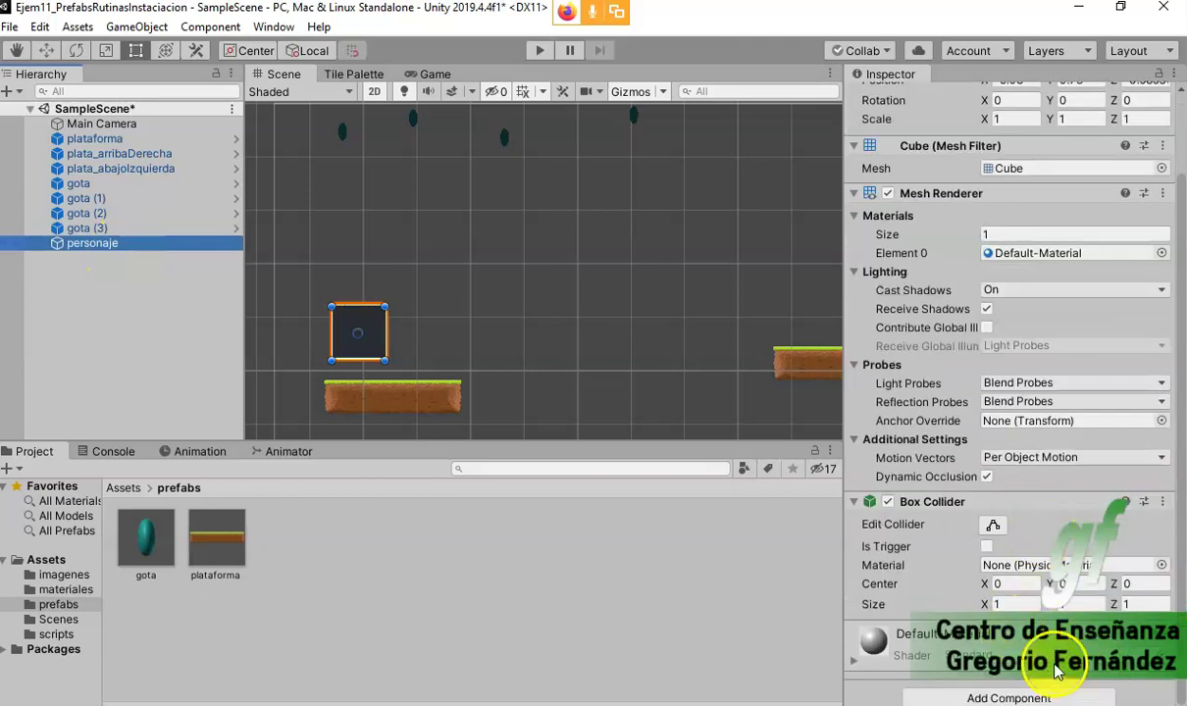
click(1042, 699)
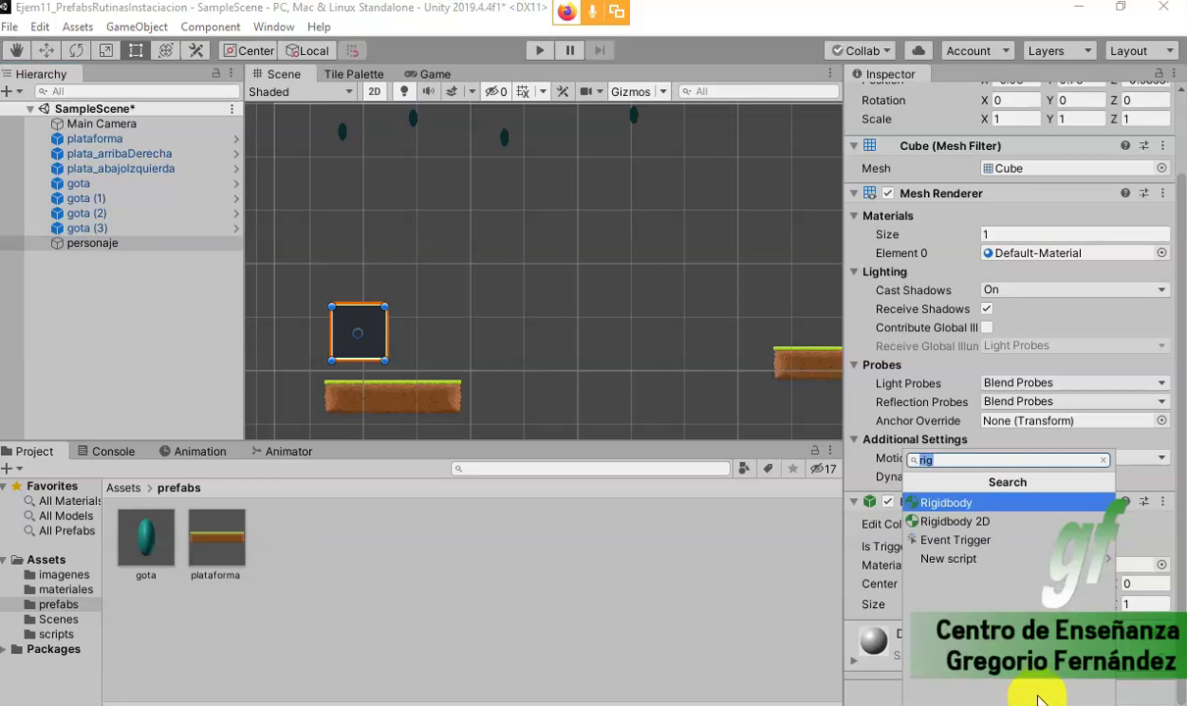
click(946, 503)
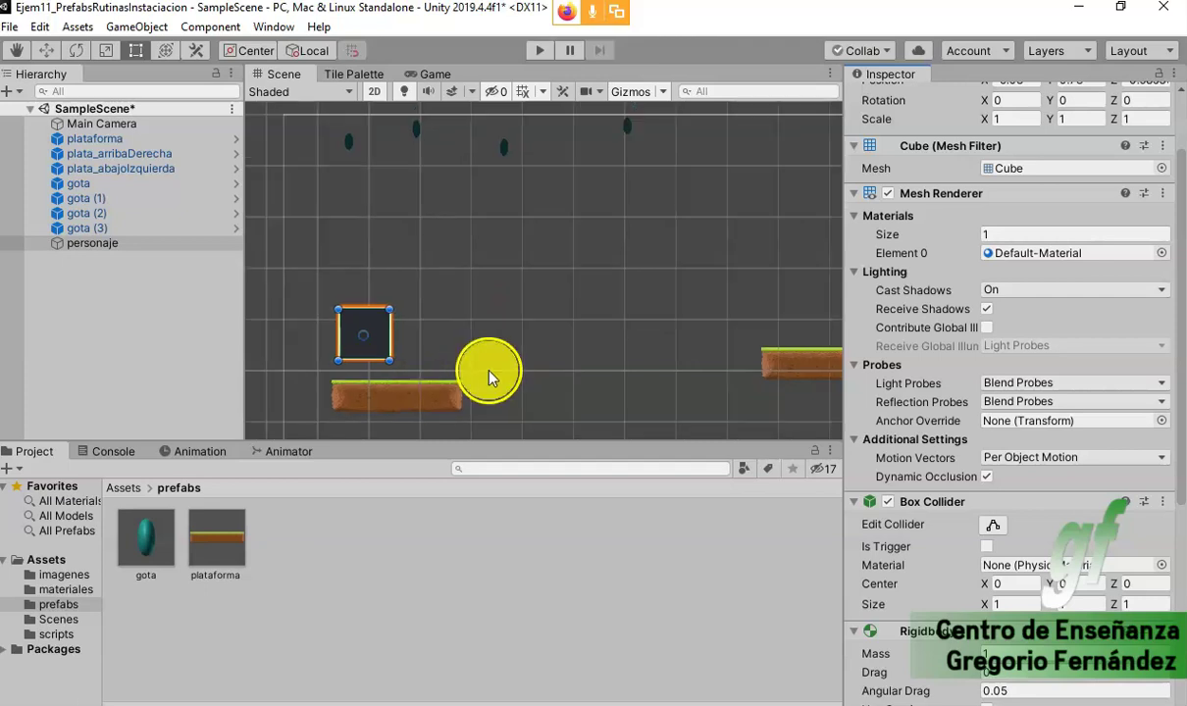
- Give the plataforma prefab a Box Collider sized 13.55854 × 2.616442 × 0.2
middle_drag(594, 365, 565, 240)
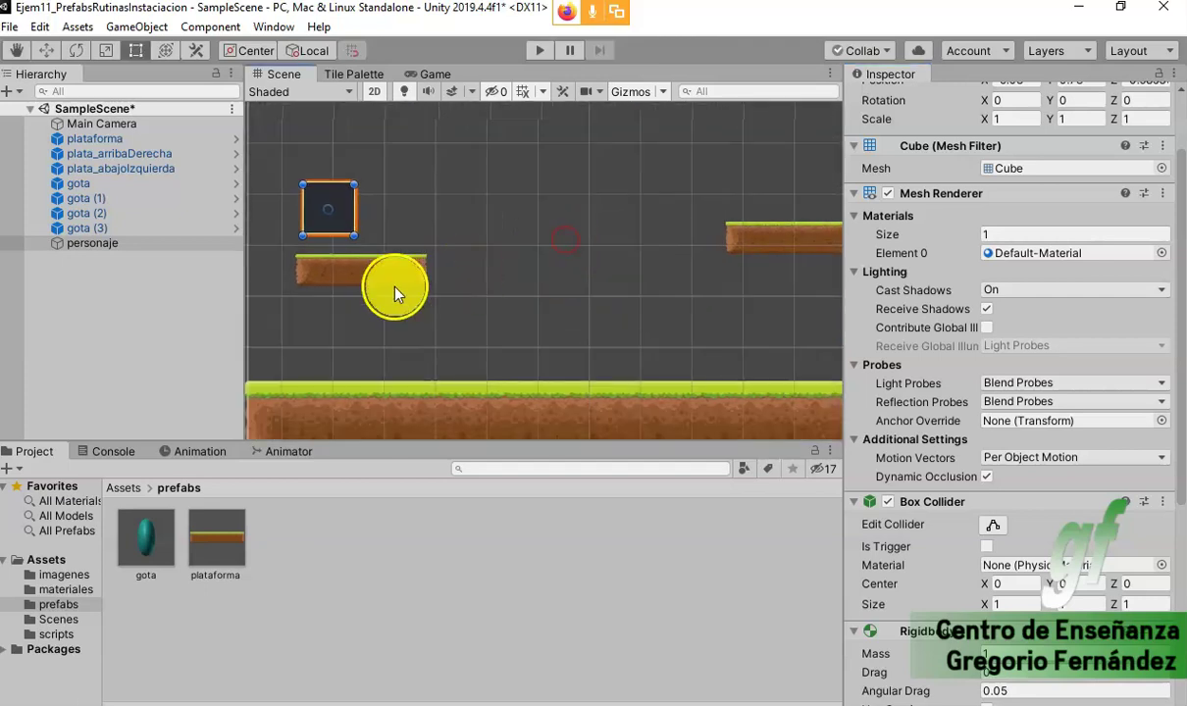
click(391, 272)
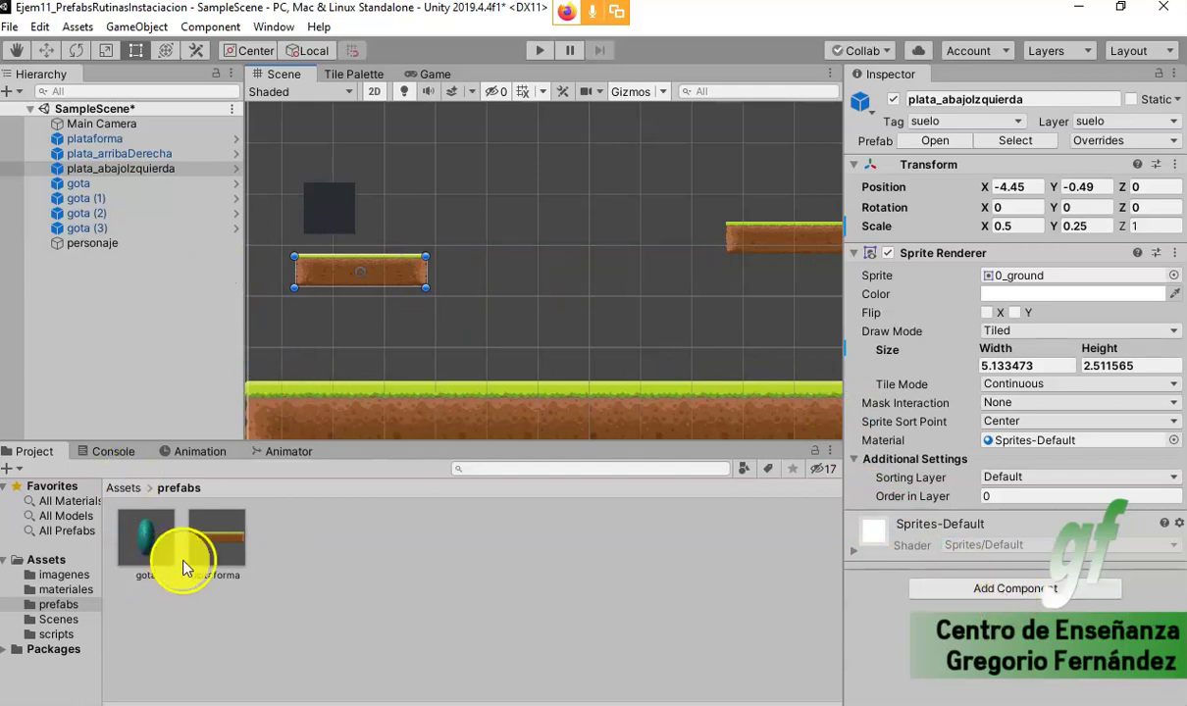
click(217, 542)
scroll(990, 476, down, 5)
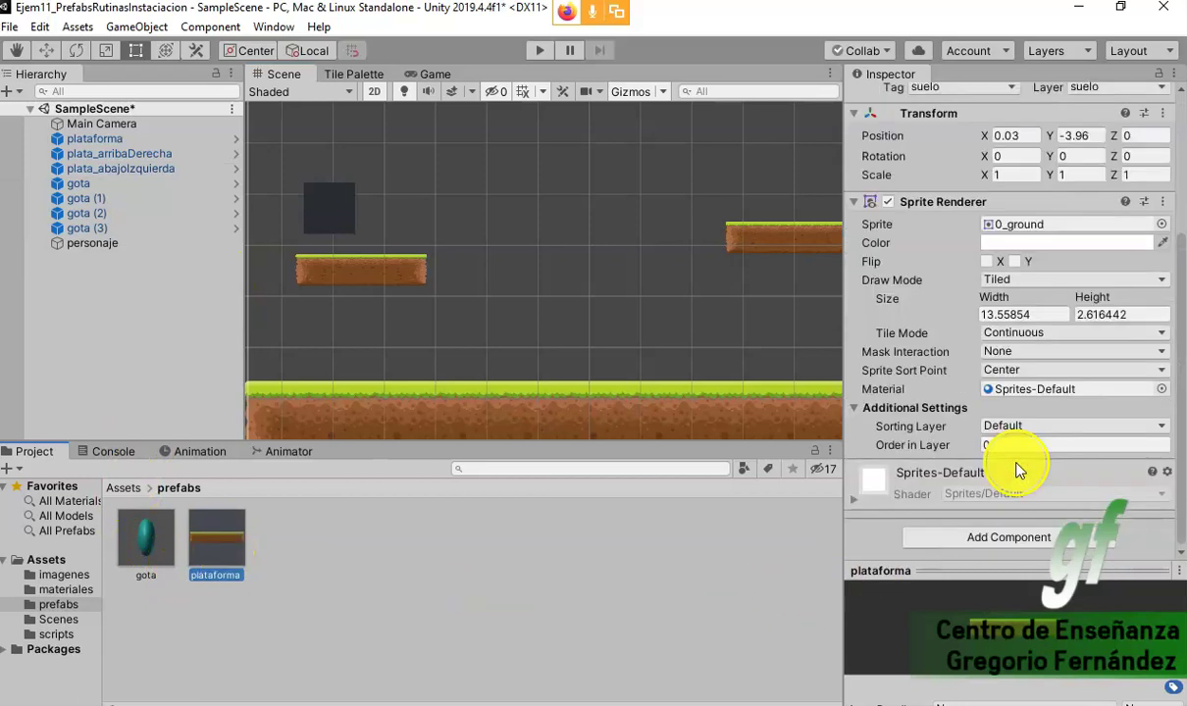
click(1028, 536)
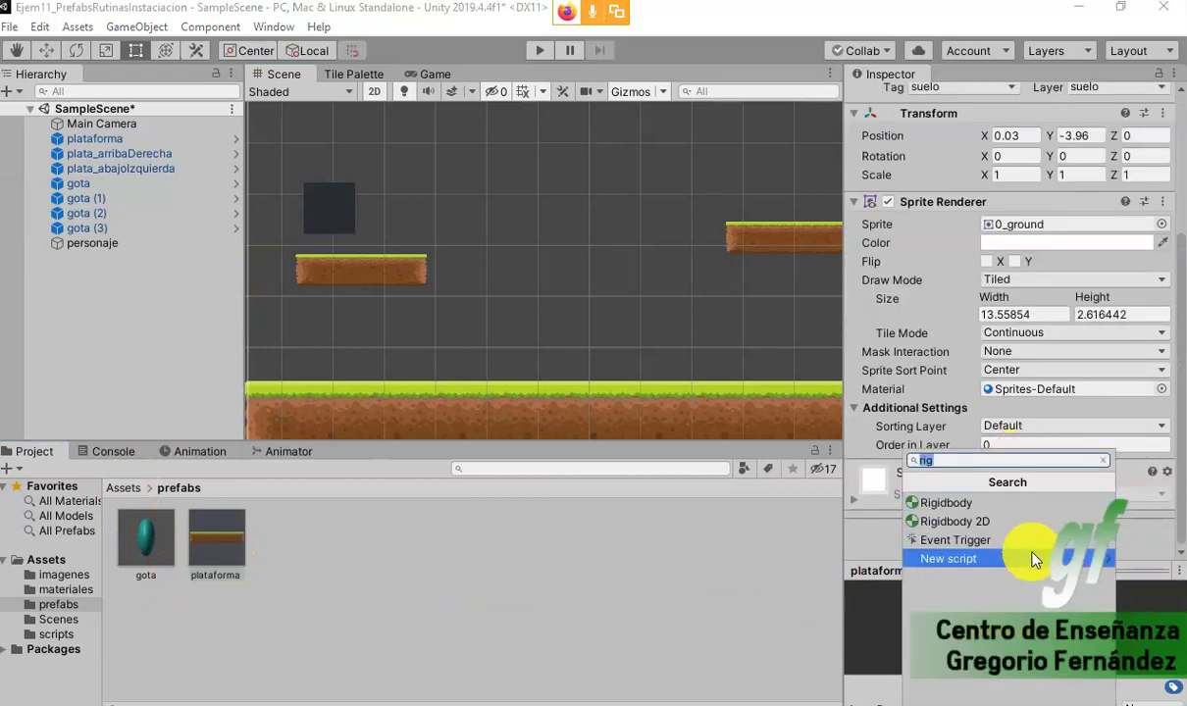
text(colli)
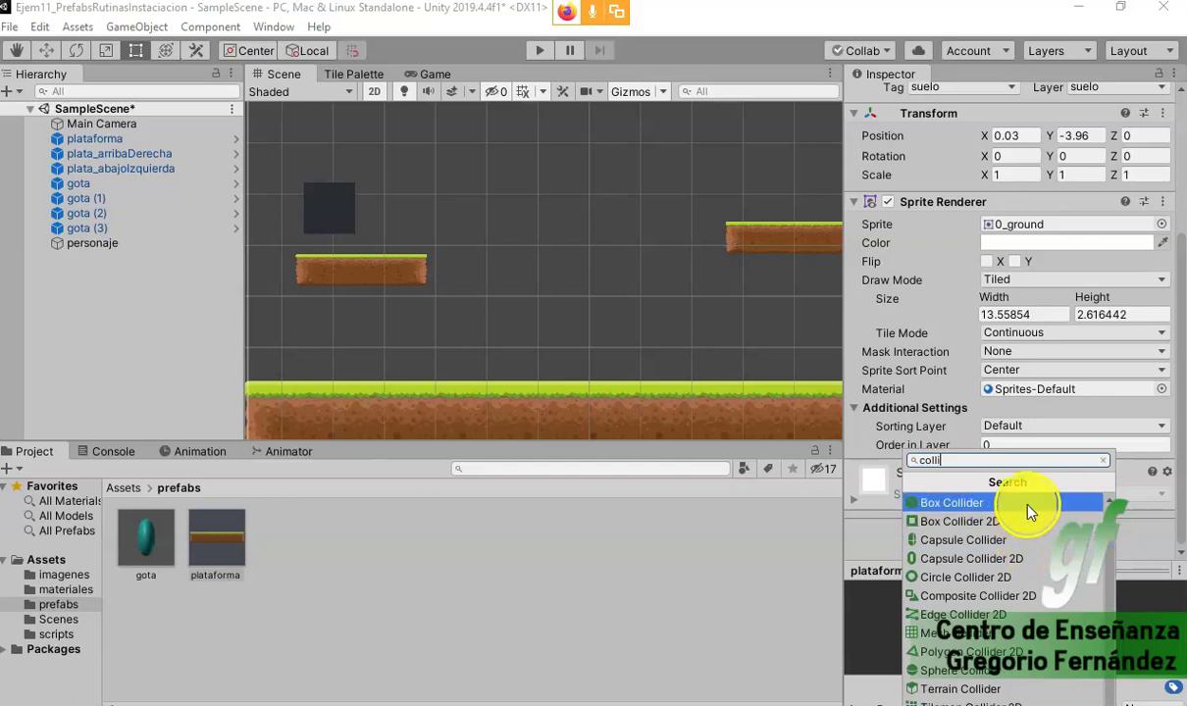
click(1032, 505)
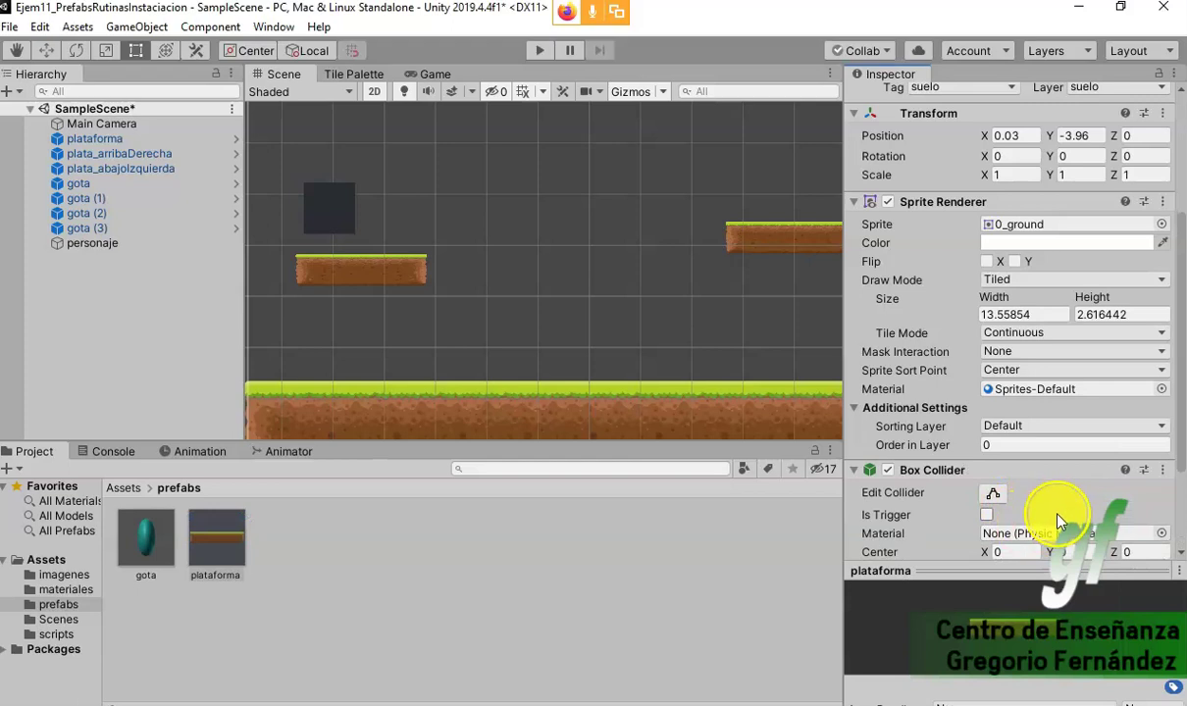
scroll(1038, 488, down, 3)
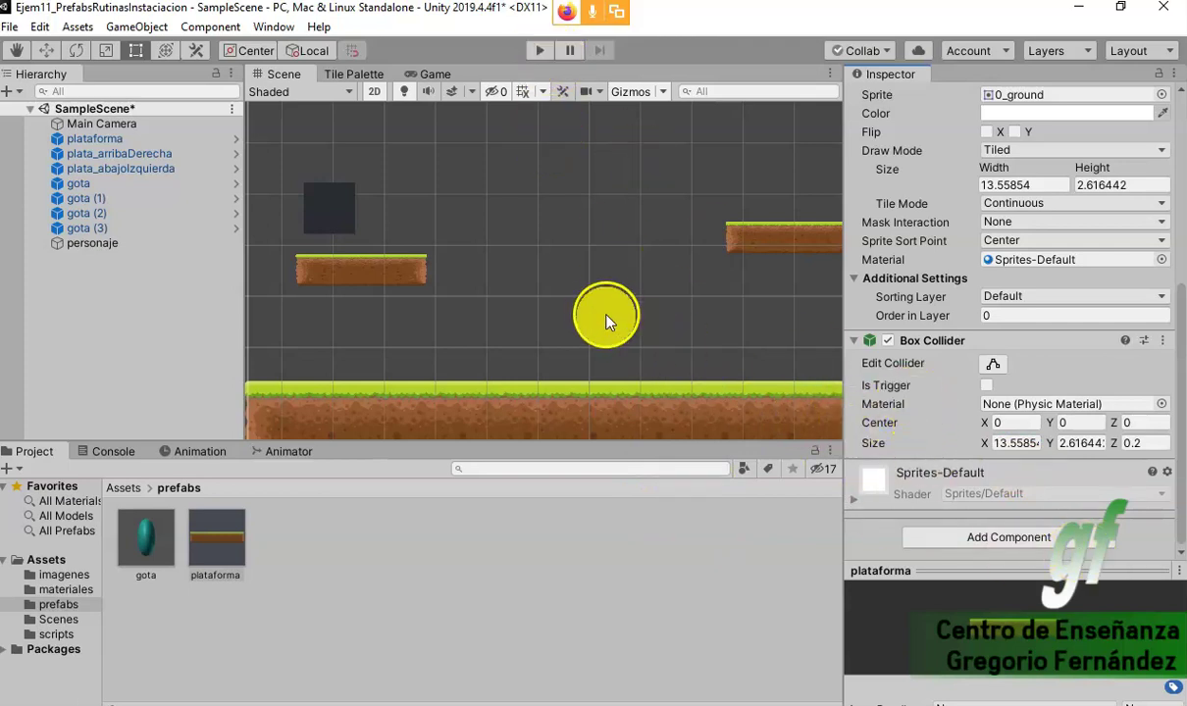
scroll(596, 310, up, 1)
scroll(592, 310, down, 2)
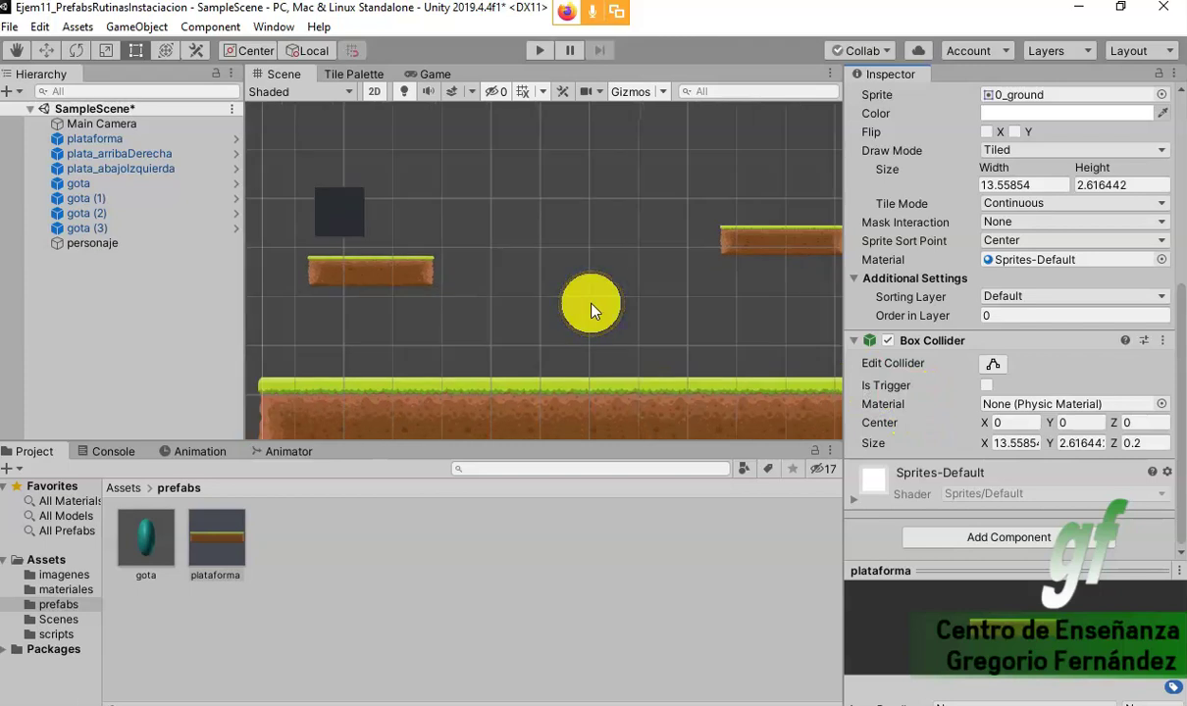
- Play-test the scene twice while inspecting the plataforma ground object and its prefab
click(540, 55)
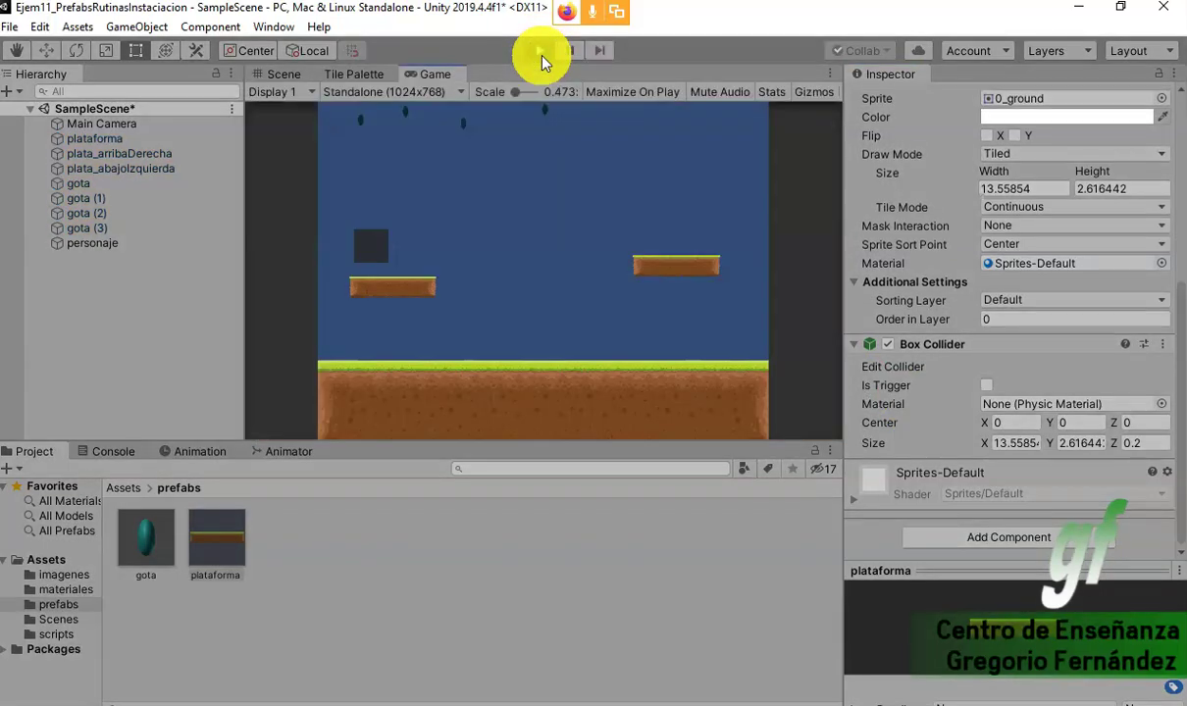
click(541, 55)
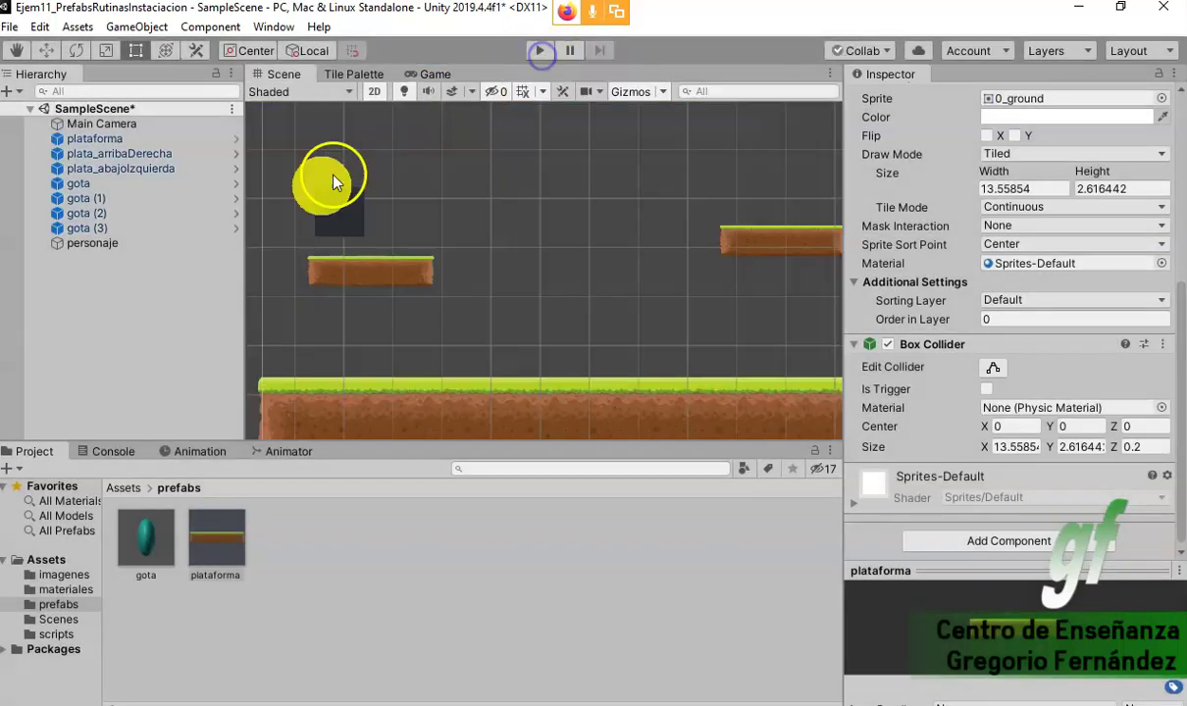
click(103, 139)
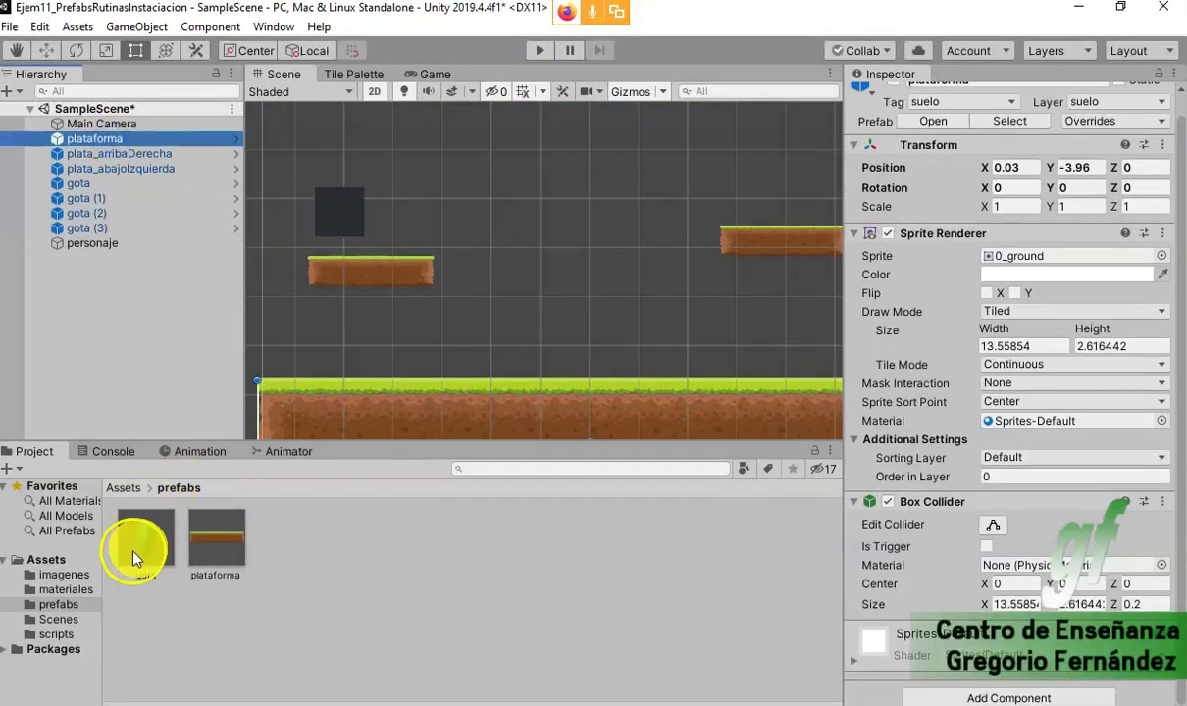
click(232, 542)
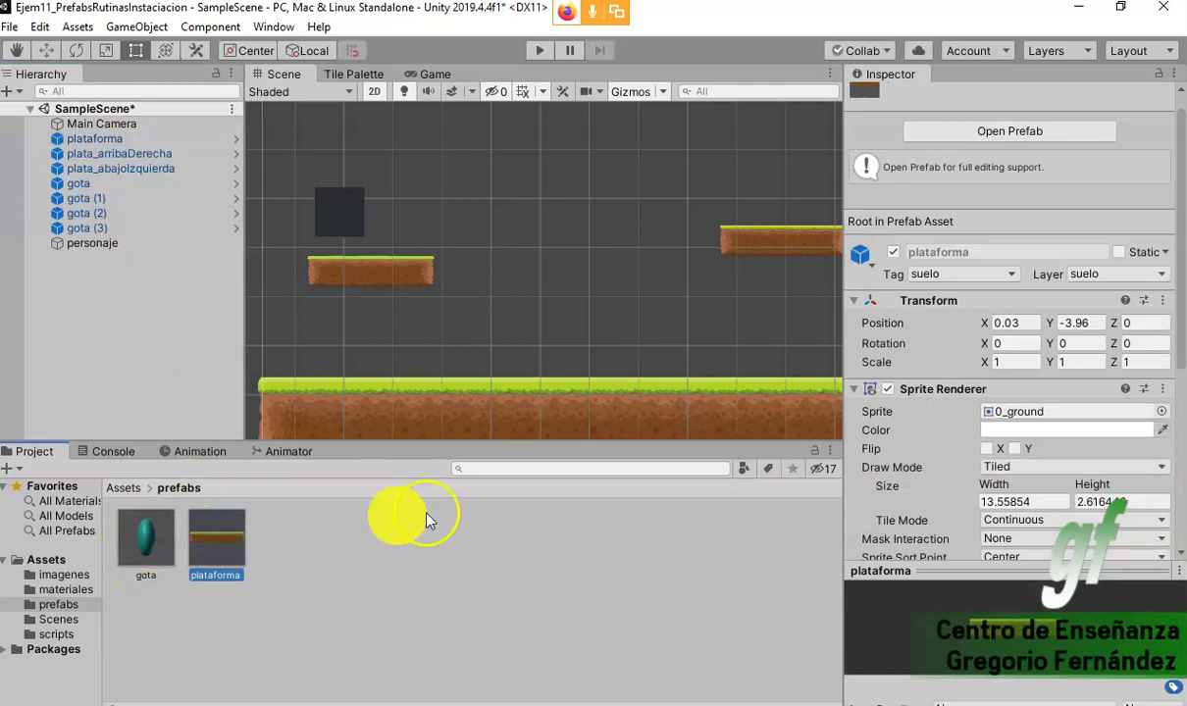
scroll(1030, 358, down, 5)
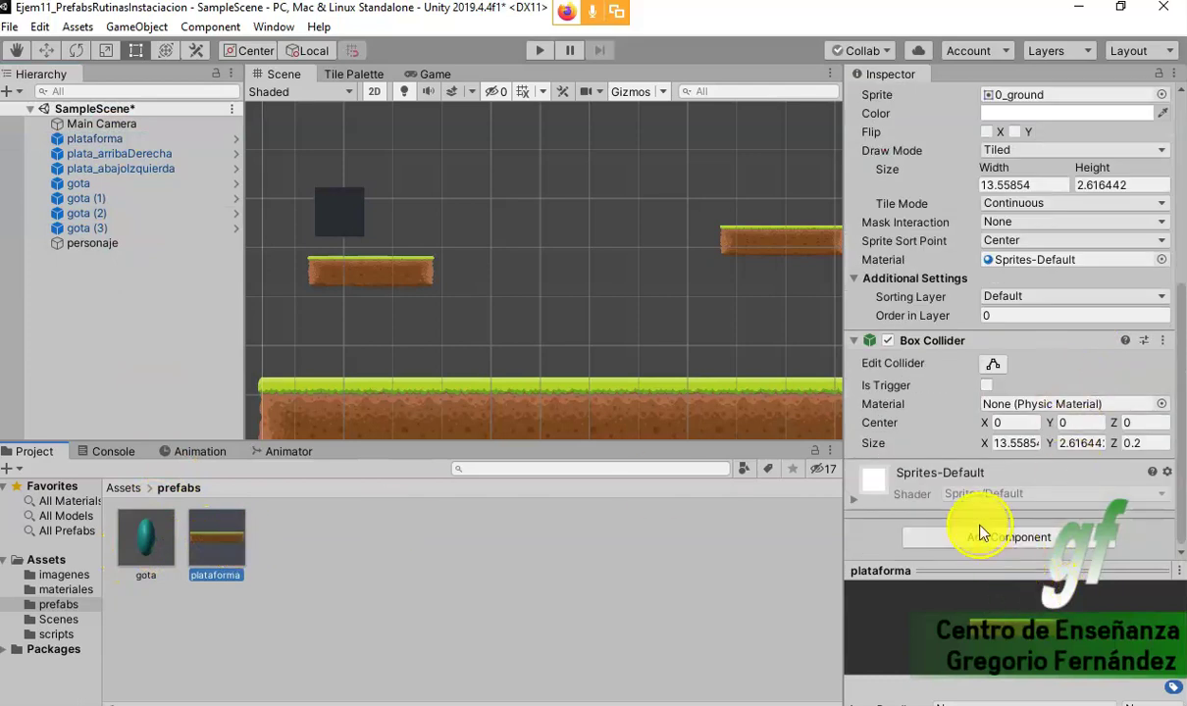
click(80, 138)
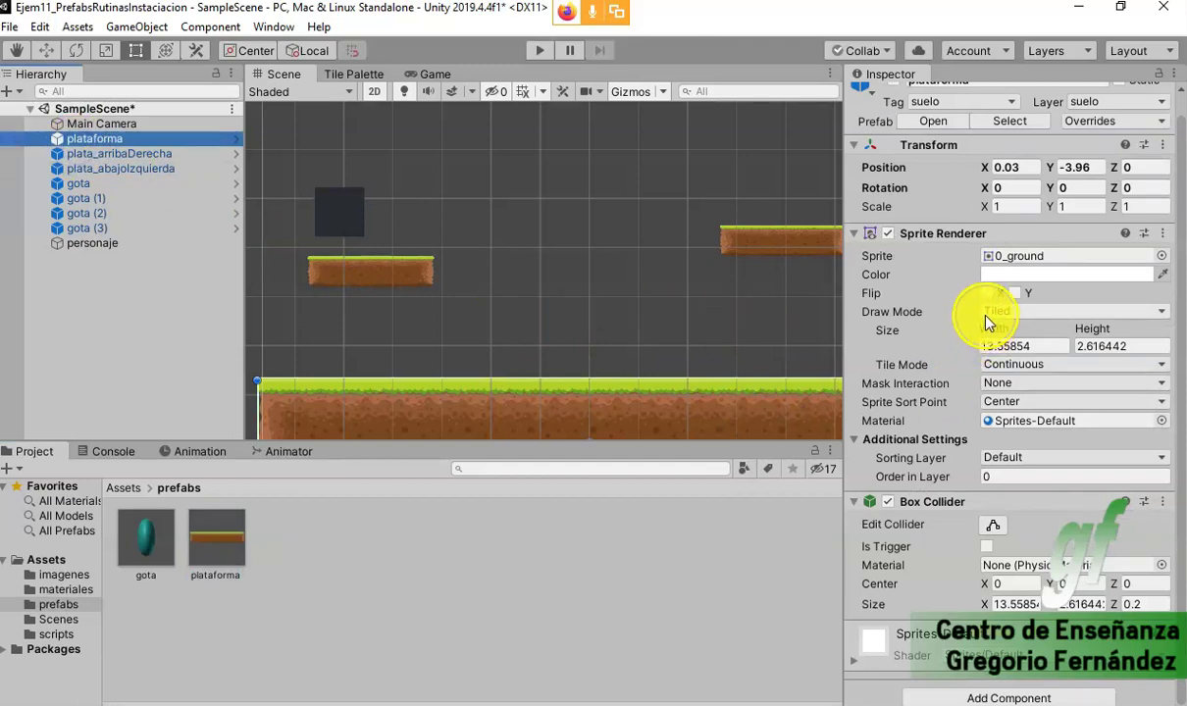
click(392, 270)
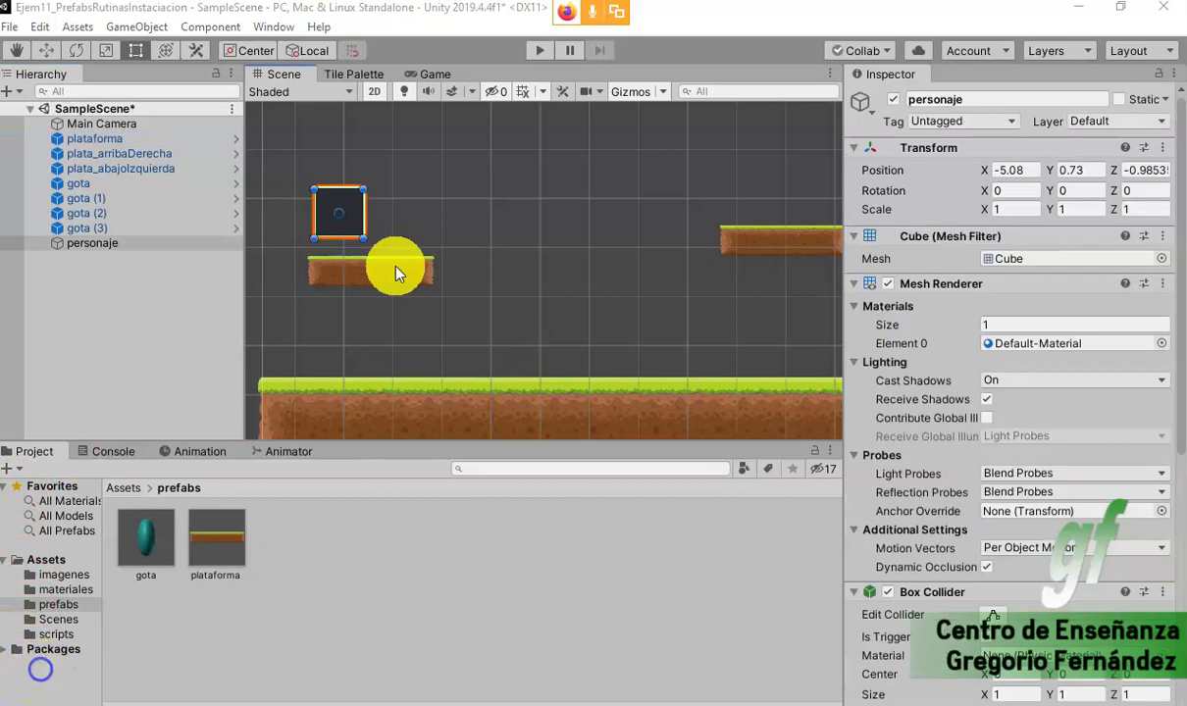
click(395, 275)
click(540, 54)
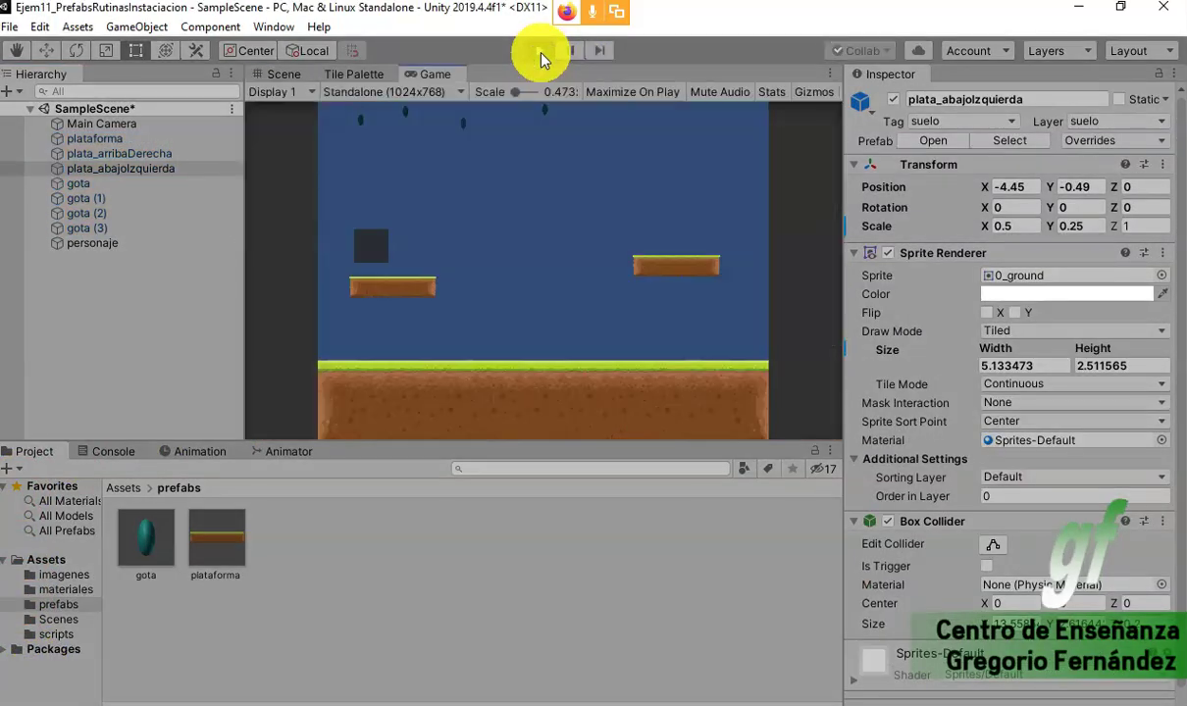
click(541, 54)
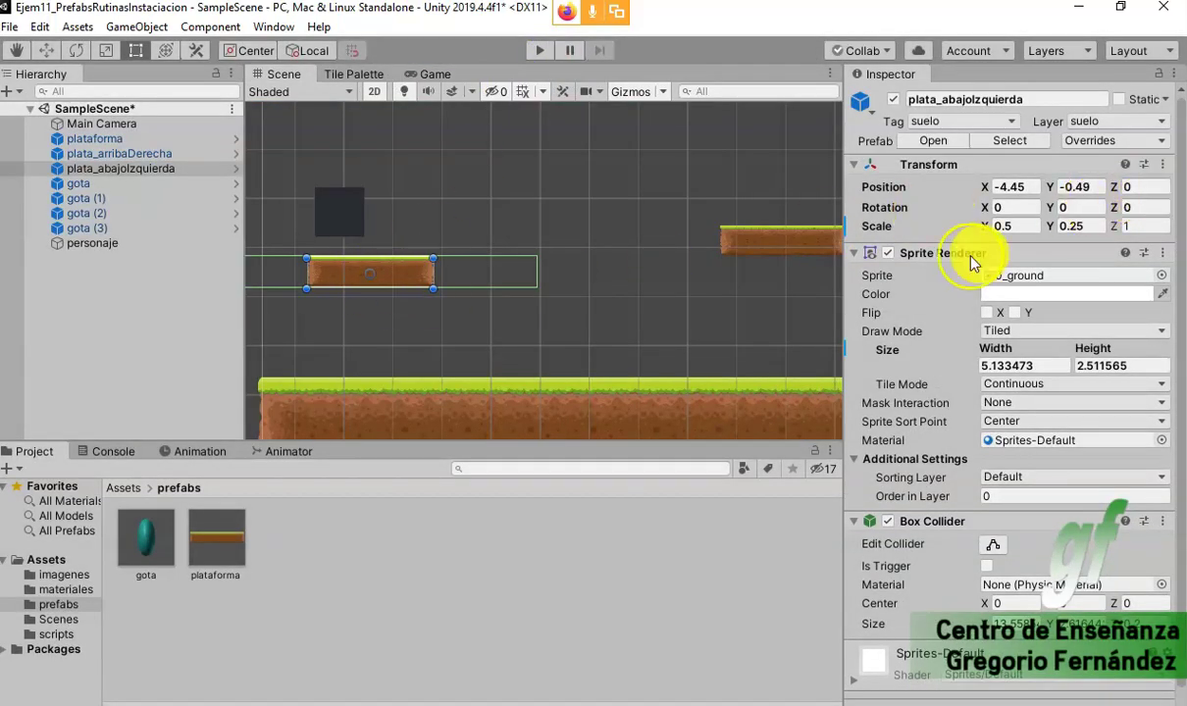
- Set personaje's Position Z to 0
click(770, 245)
click(686, 416)
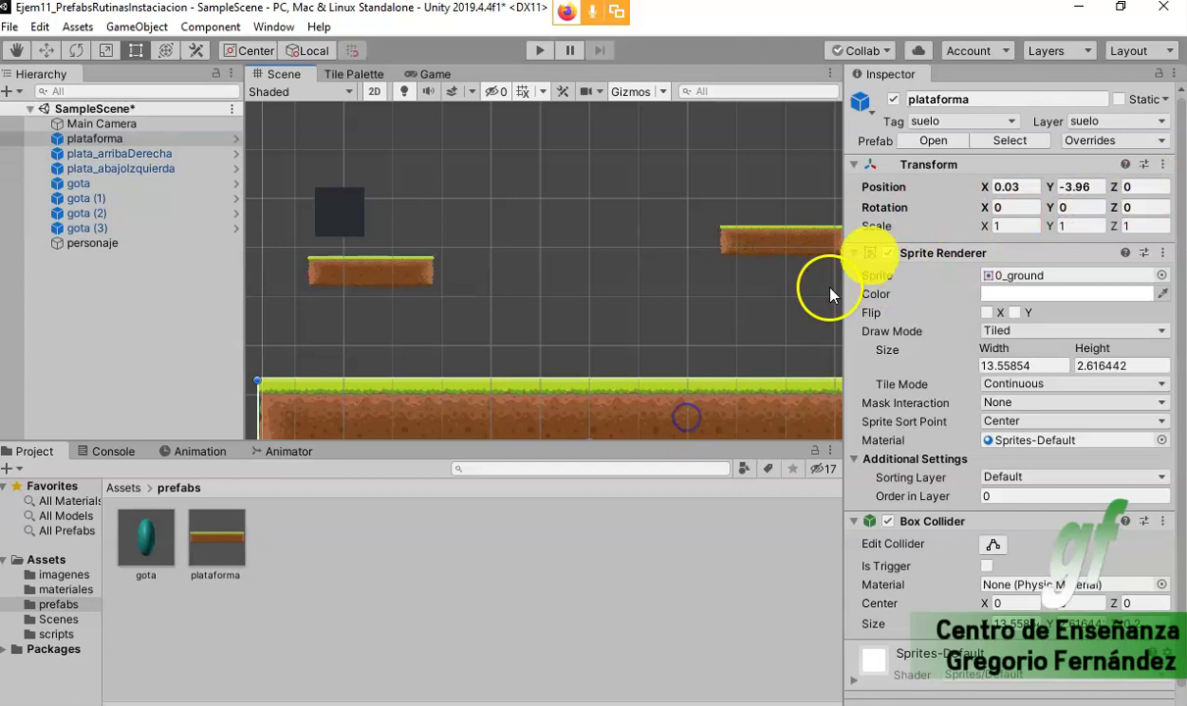
click(330, 210)
click(1129, 170)
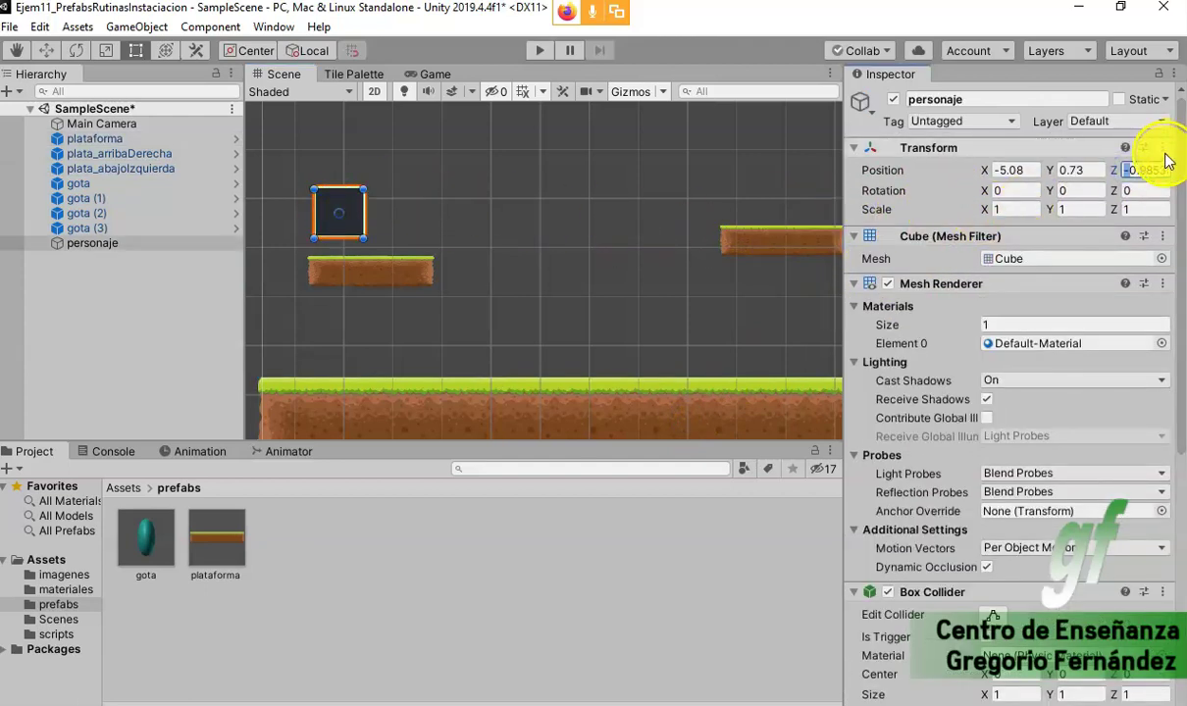
key(BackSpace)
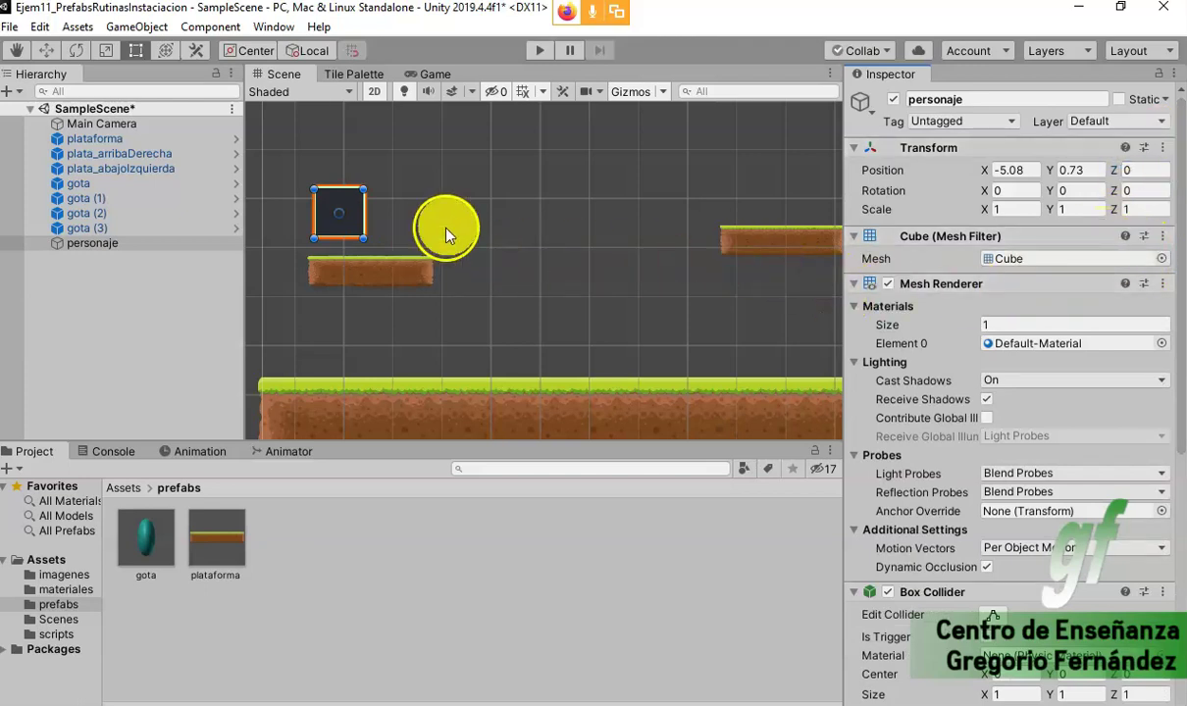
click(446, 236)
- Box-select the four gota drops, set their Position Z to 0, and play-test
scroll(477, 220, down, 2)
mouse_move(529, 247)
middle_down()
mouse_move(495, 356)
mouse_move(522, 350)
middle_up()
drag(287, 220, 693, 262)
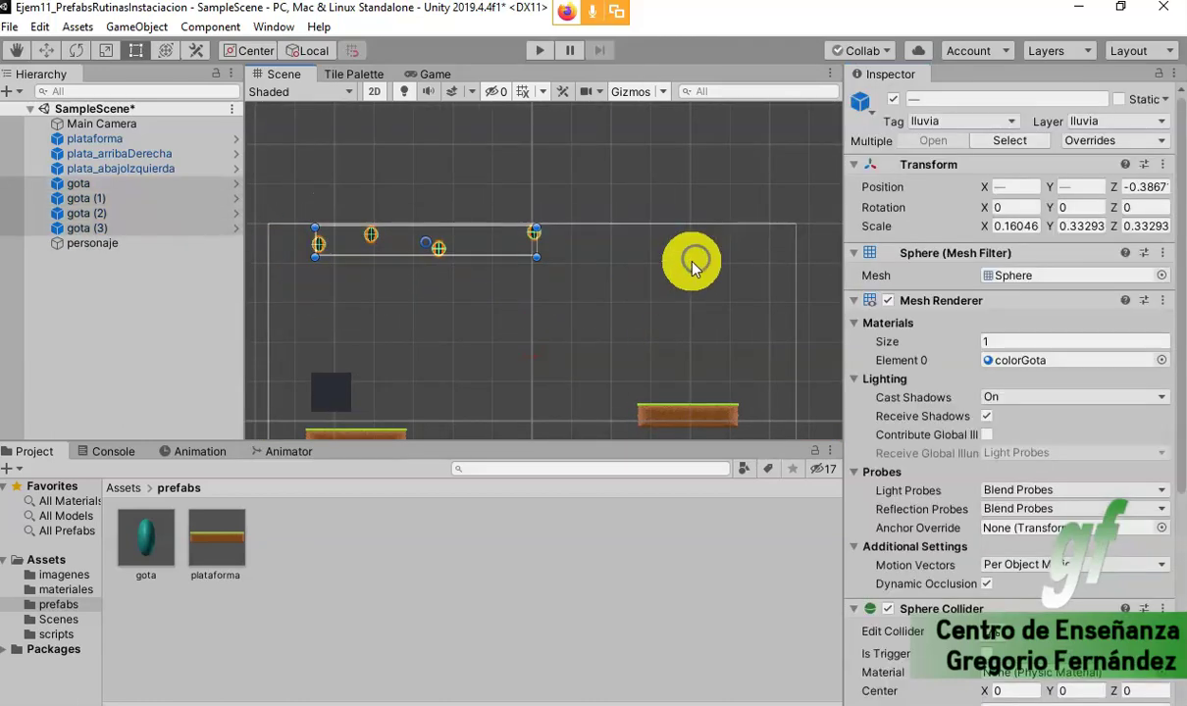
click(1157, 186)
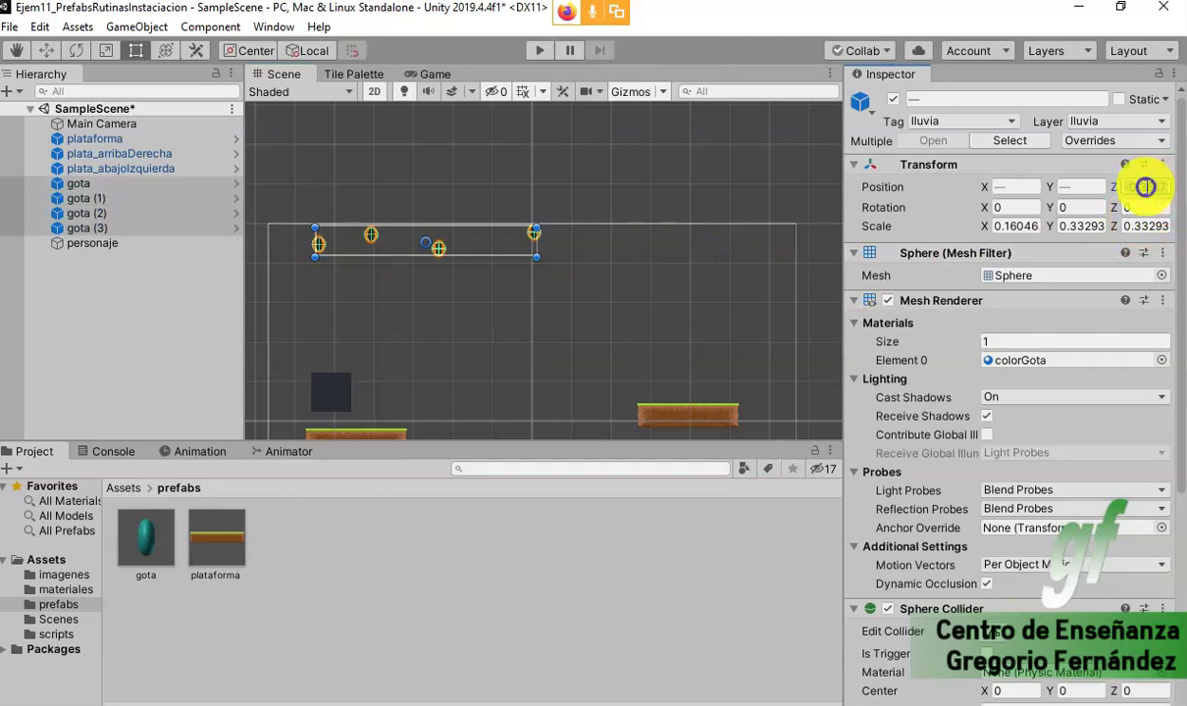
text(0)
click(1141, 207)
click(535, 50)
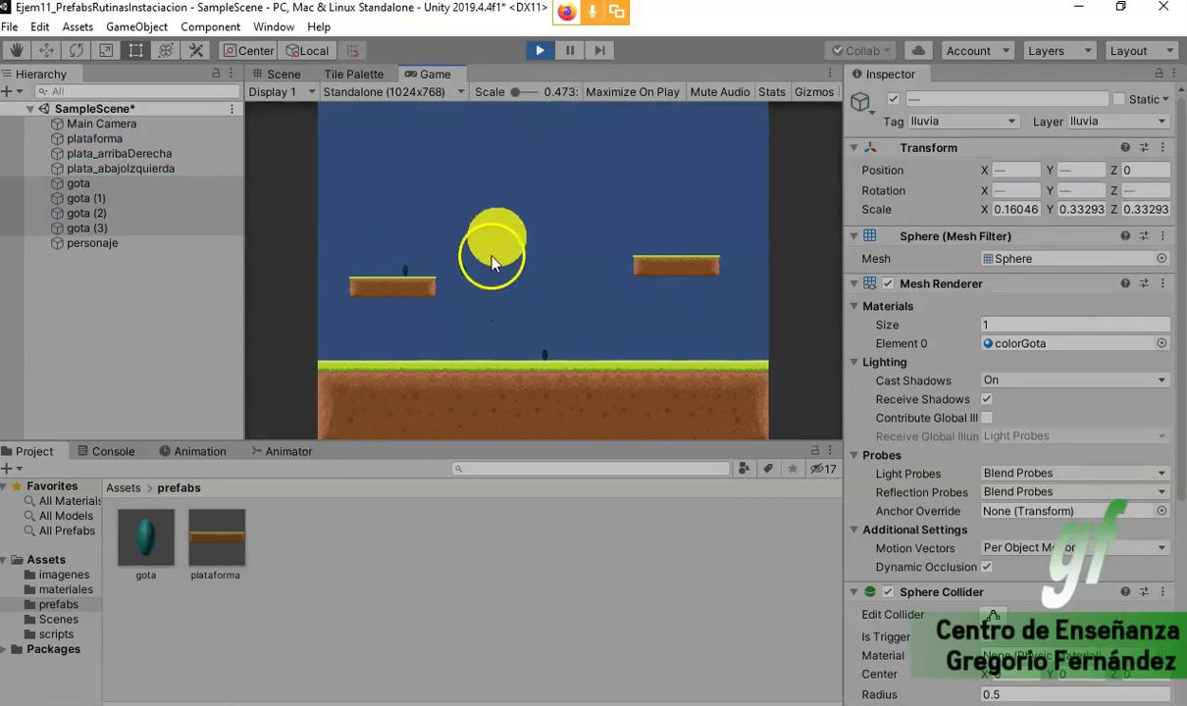
click(538, 55)
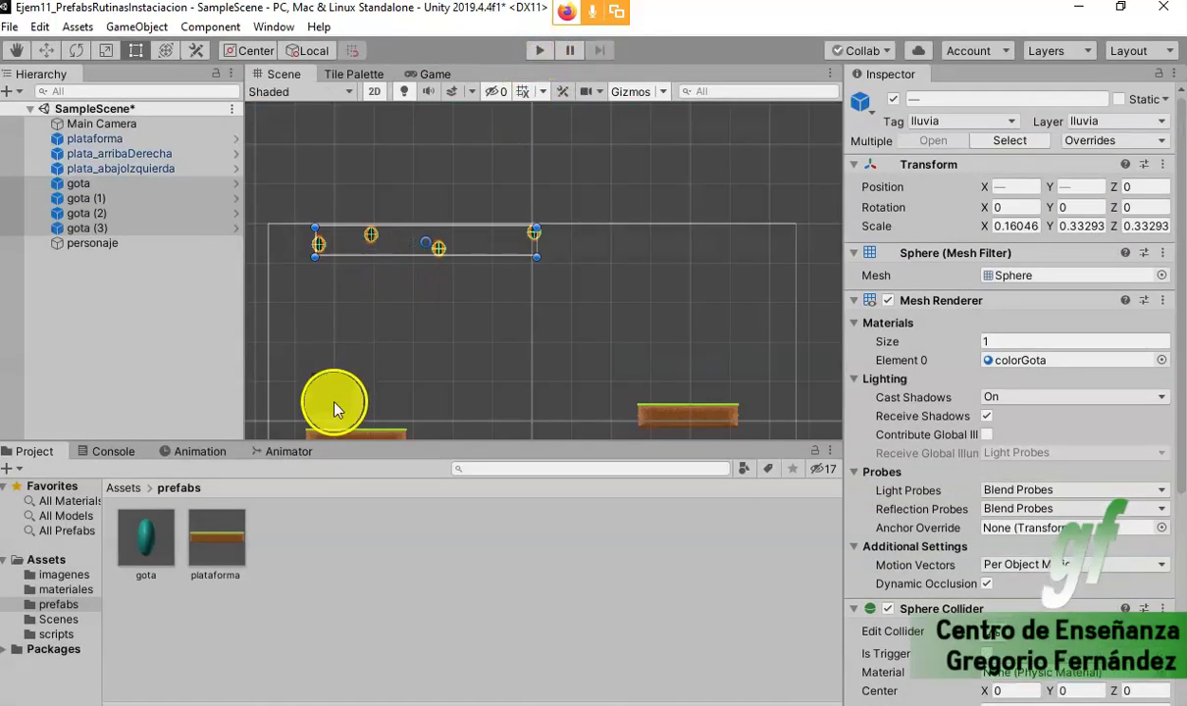
click(333, 402)
- Tick Freeze Rotation X, Y and Z in personaje's Rigidbody Constraints
scroll(528, 358, down, 1)
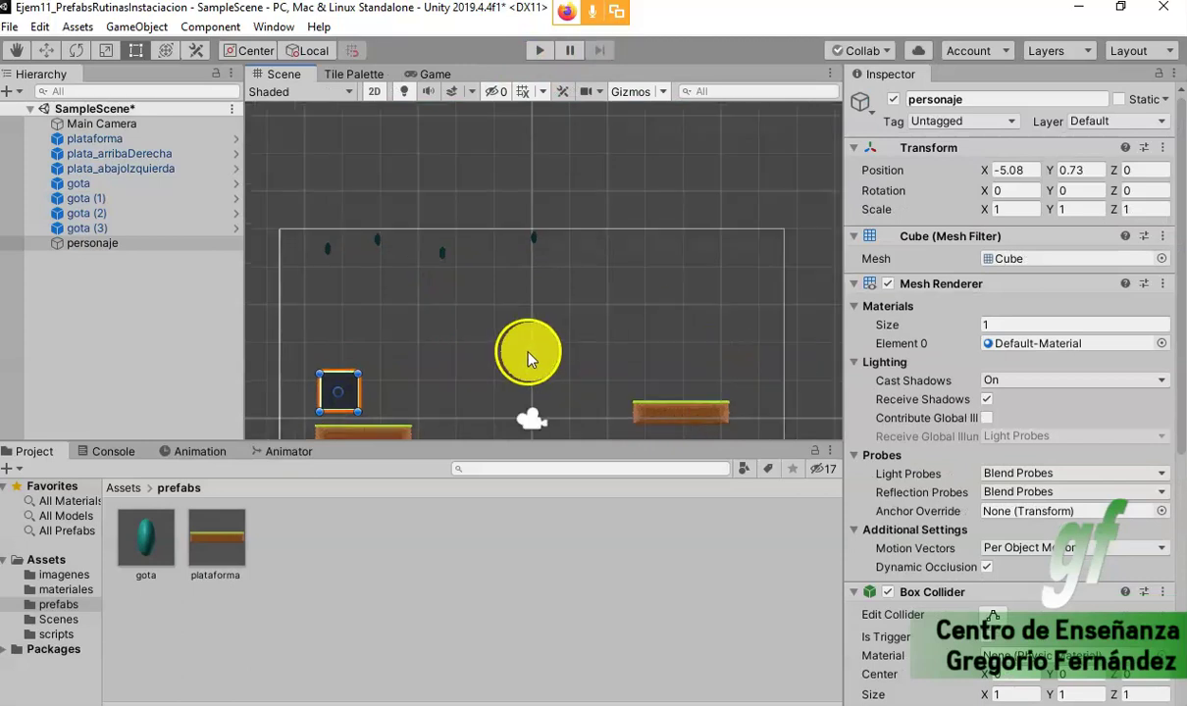
click(807, 320)
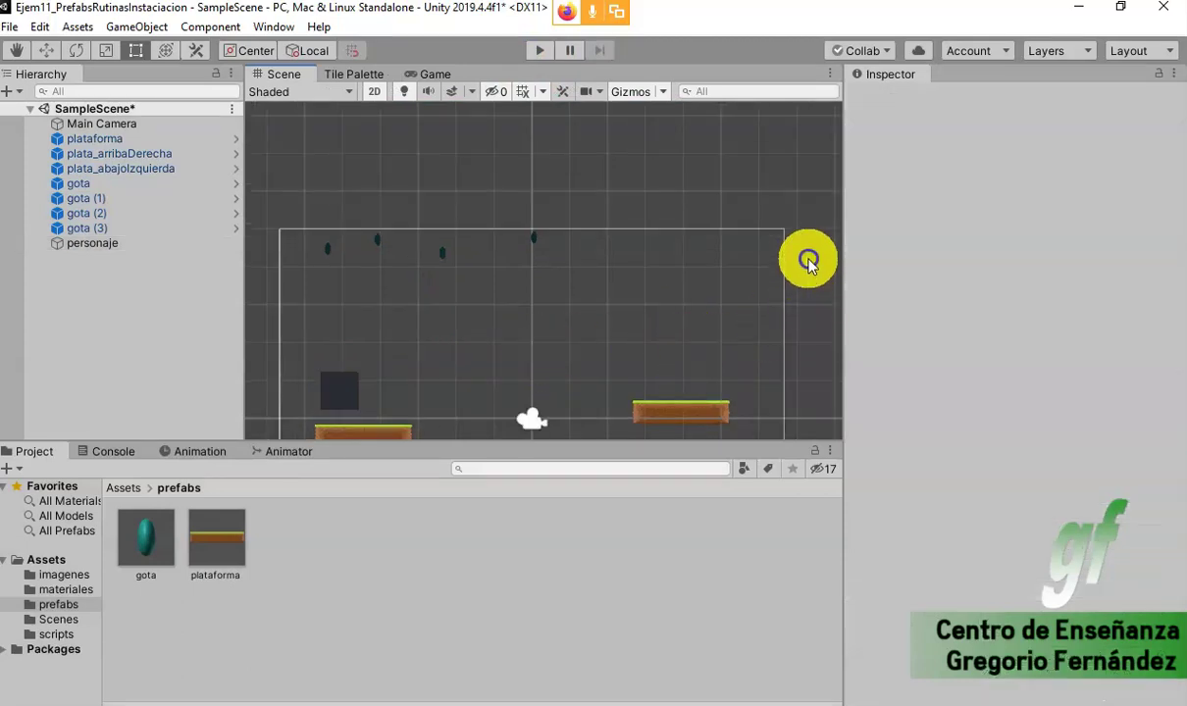
middle_drag(803, 265, 796, 147)
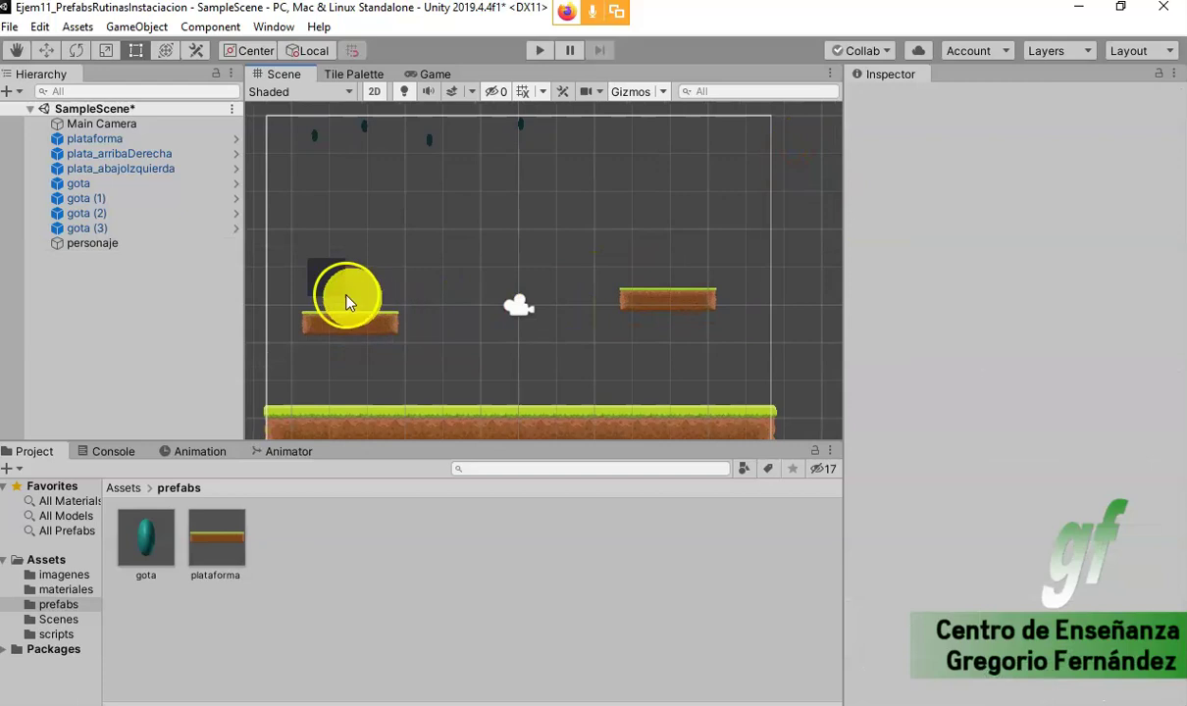
click(332, 283)
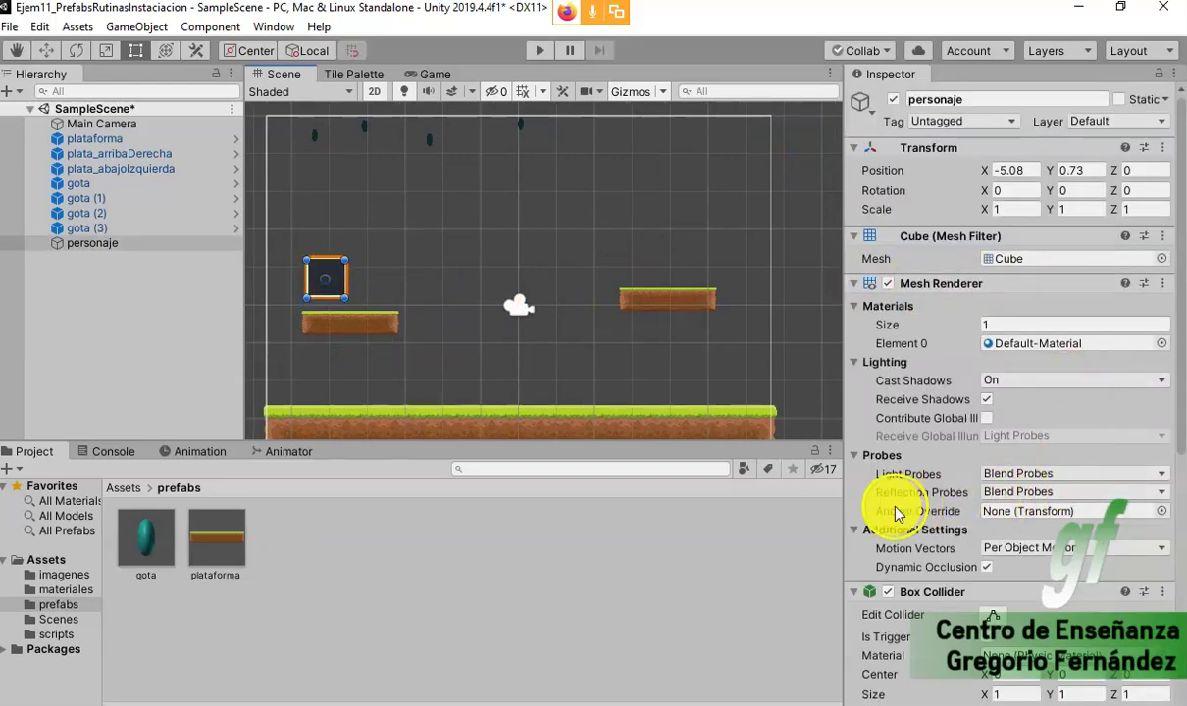
scroll(896, 511, down, 3)
scroll(964, 486, up, 3)
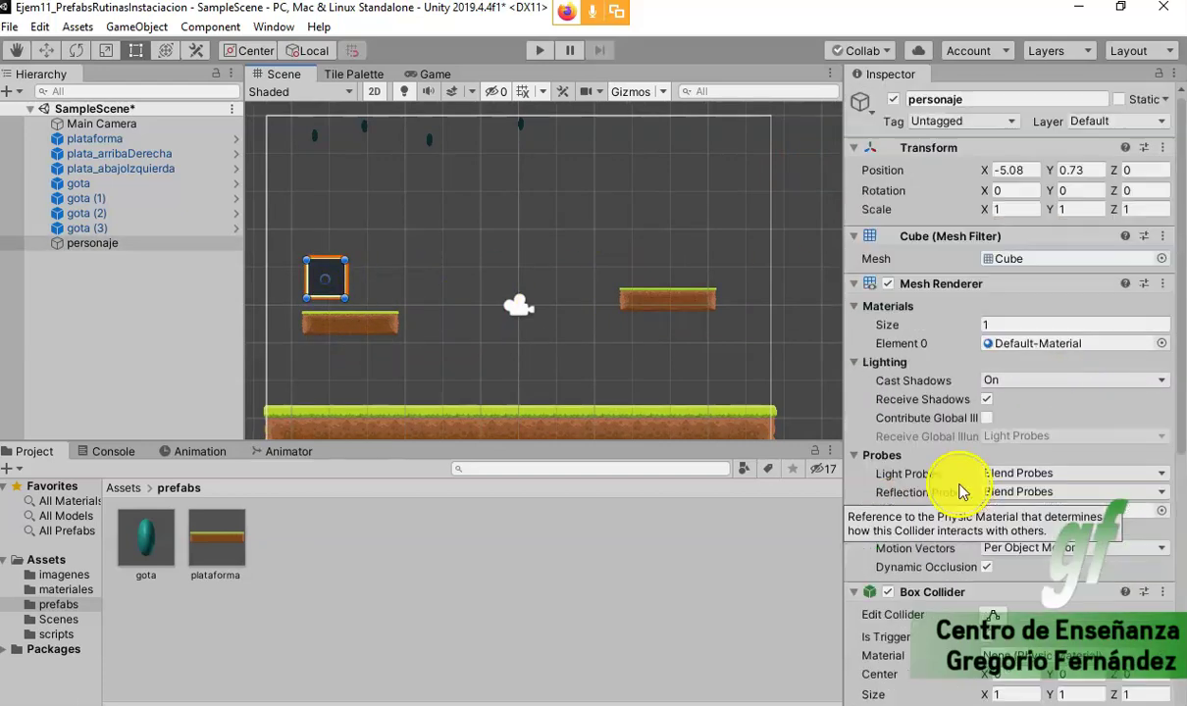
scroll(918, 358, down, 6)
scroll(878, 438, down, 2)
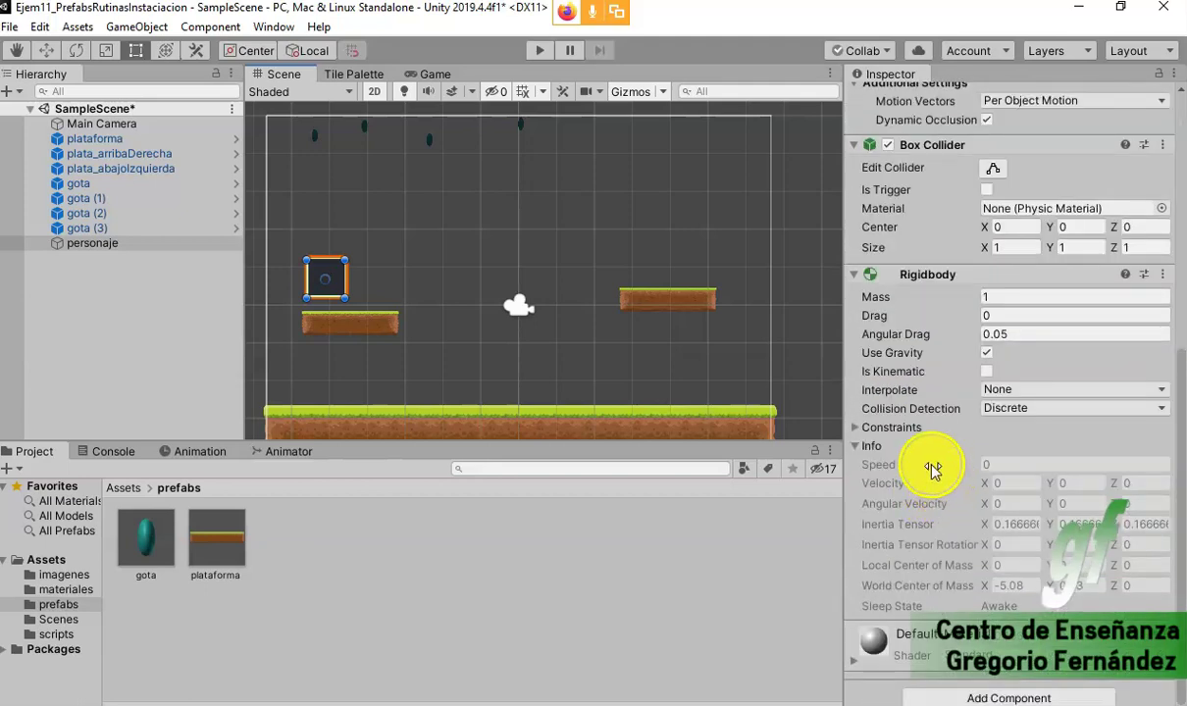
scroll(932, 467, up, 3)
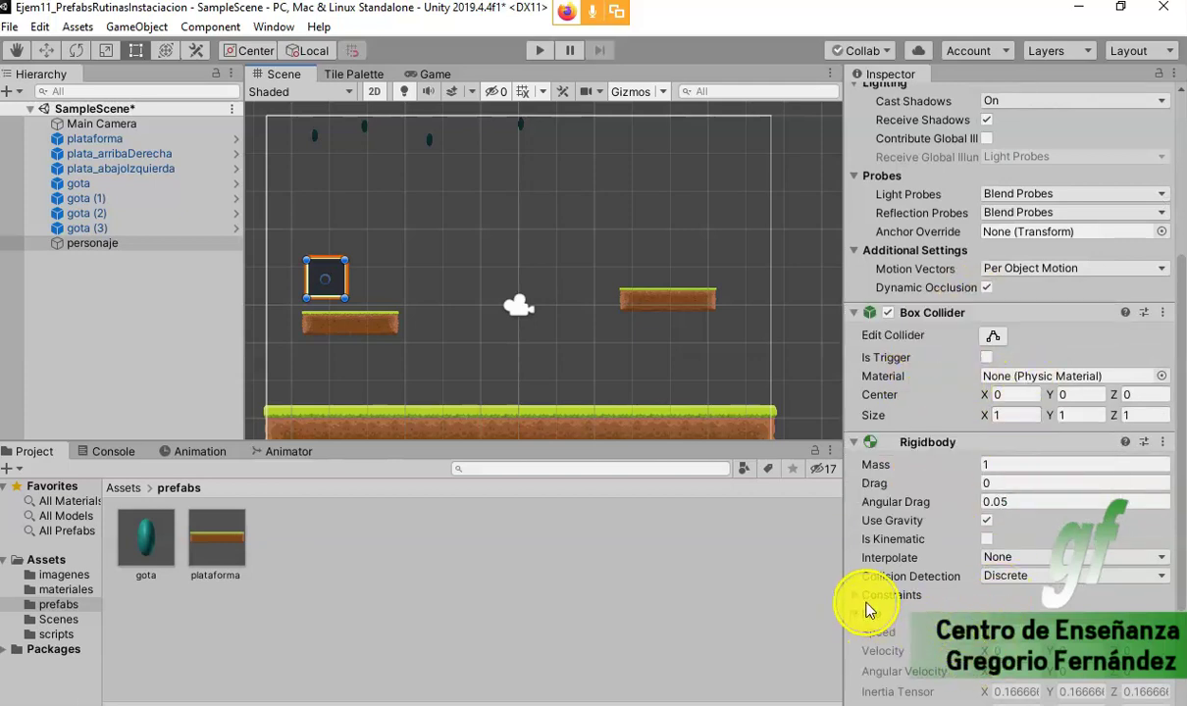
scroll(882, 579, down, 3)
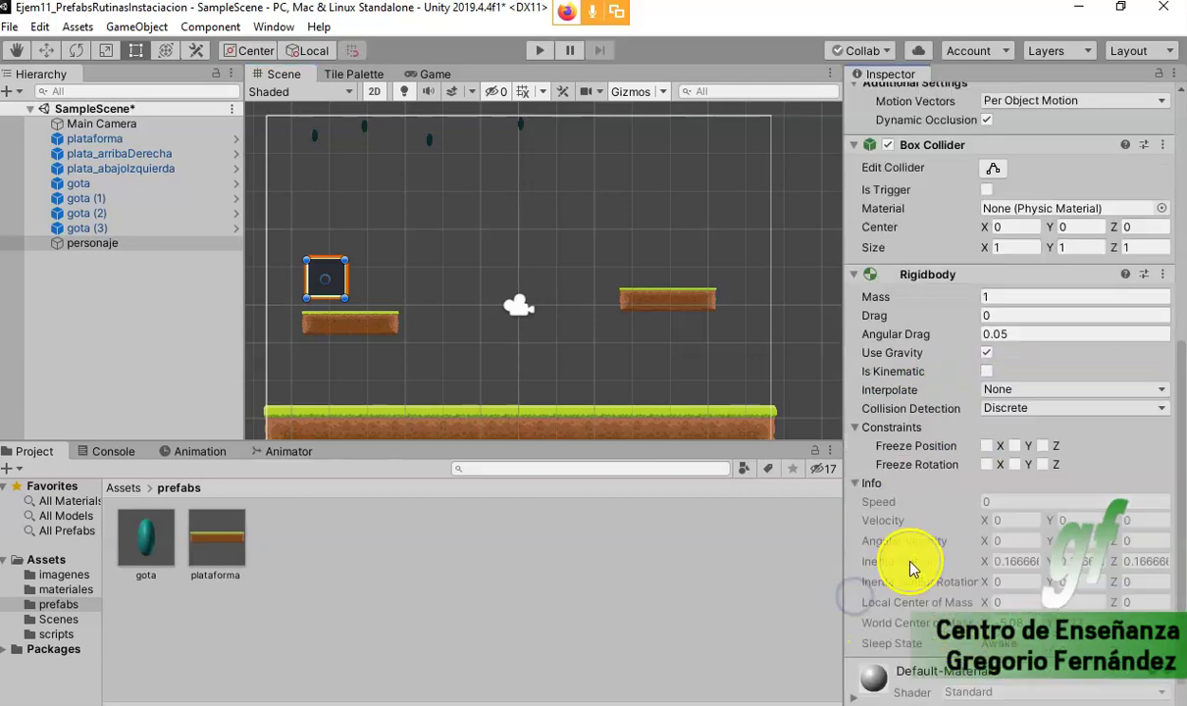
click(988, 465)
click(1015, 465)
click(1043, 465)
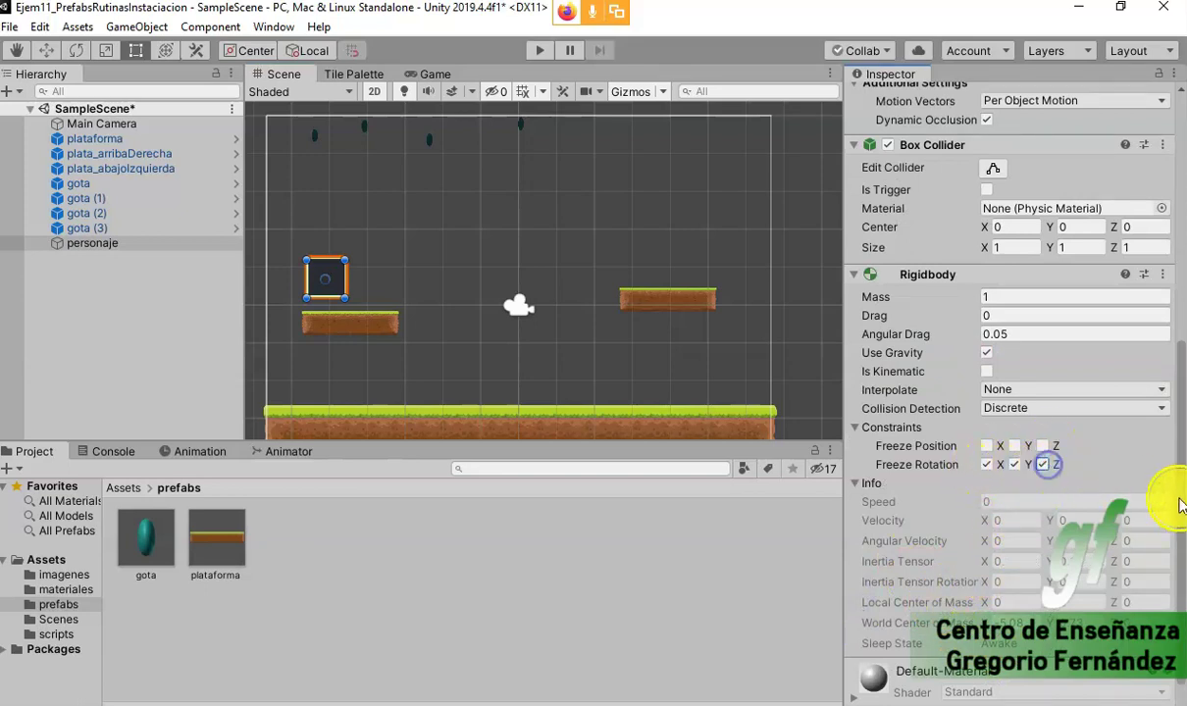
- Play-test, save personaje as a prefab in Assets/prefabs, and add a second copy, personaje (1)
click(537, 57)
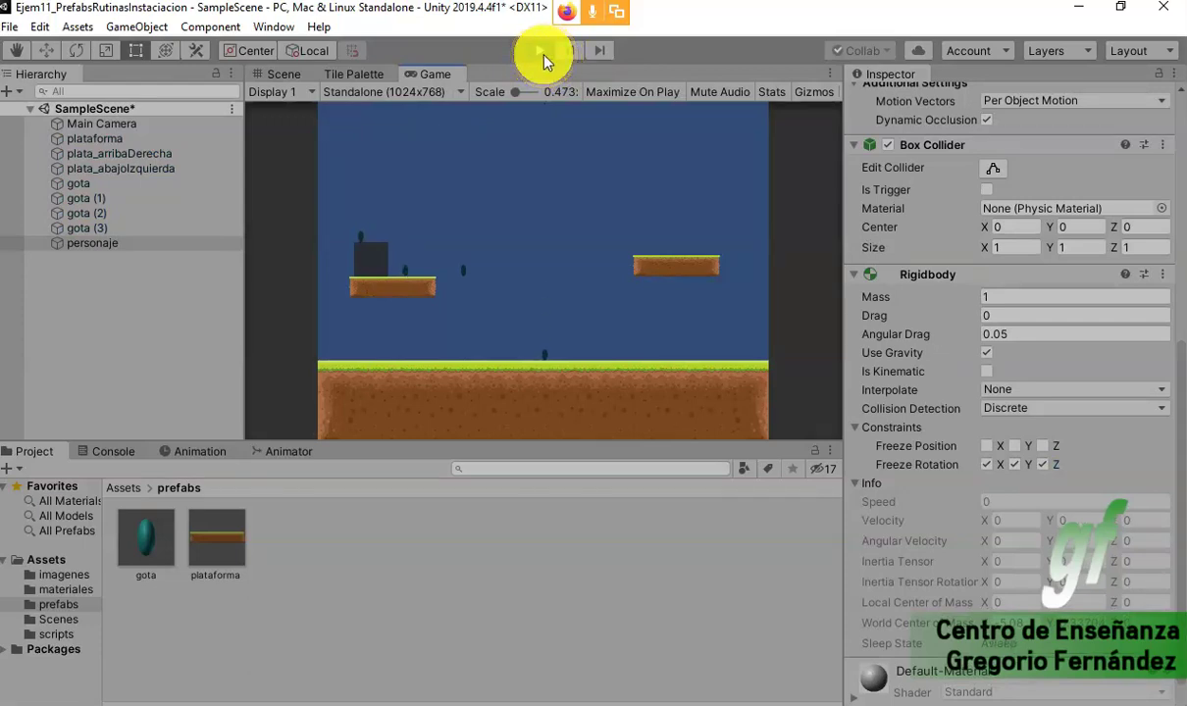
click(542, 57)
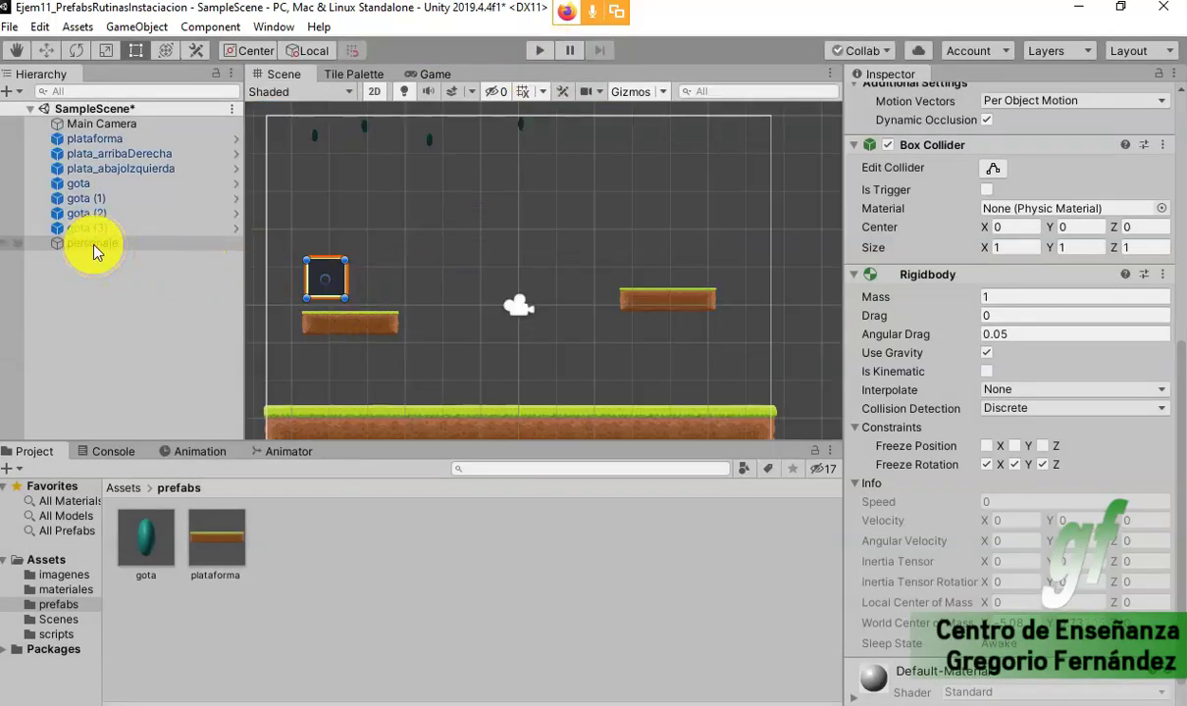
drag(93, 247, 318, 569)
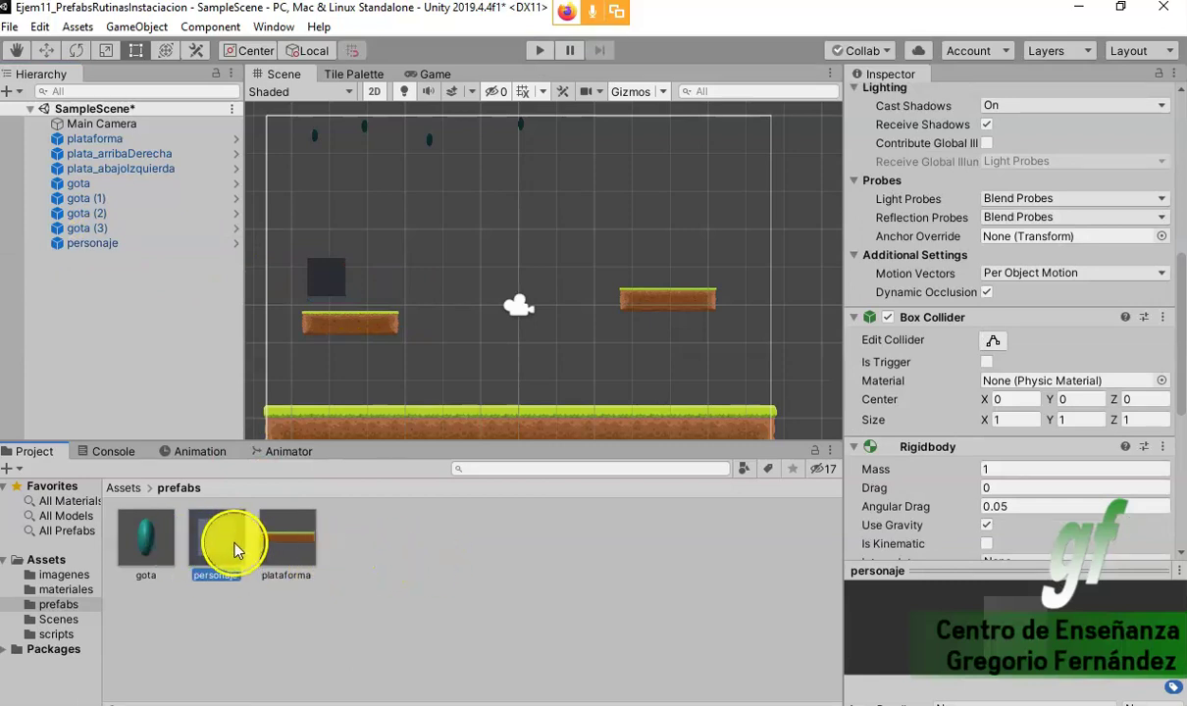
drag(234, 550, 103, 309)
- Drop personaje (1) onto the ground, play-test both cubes, then select plata_abajoIzquierda
click(328, 283)
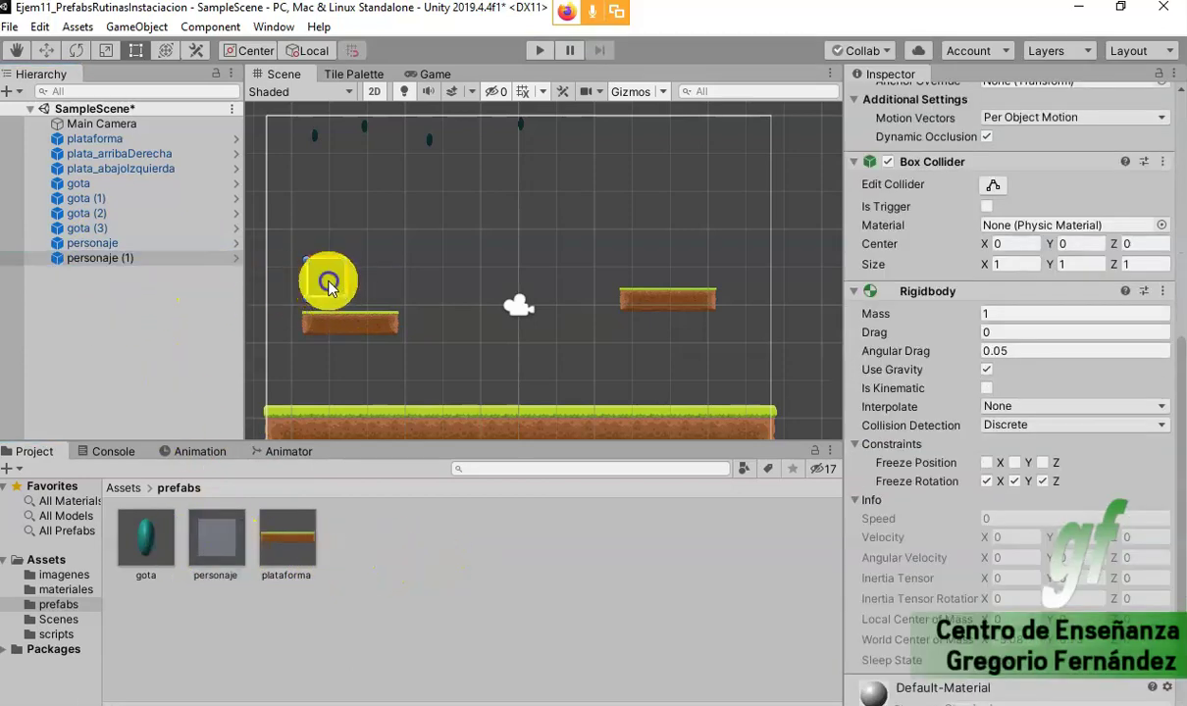
drag(328, 283, 448, 380)
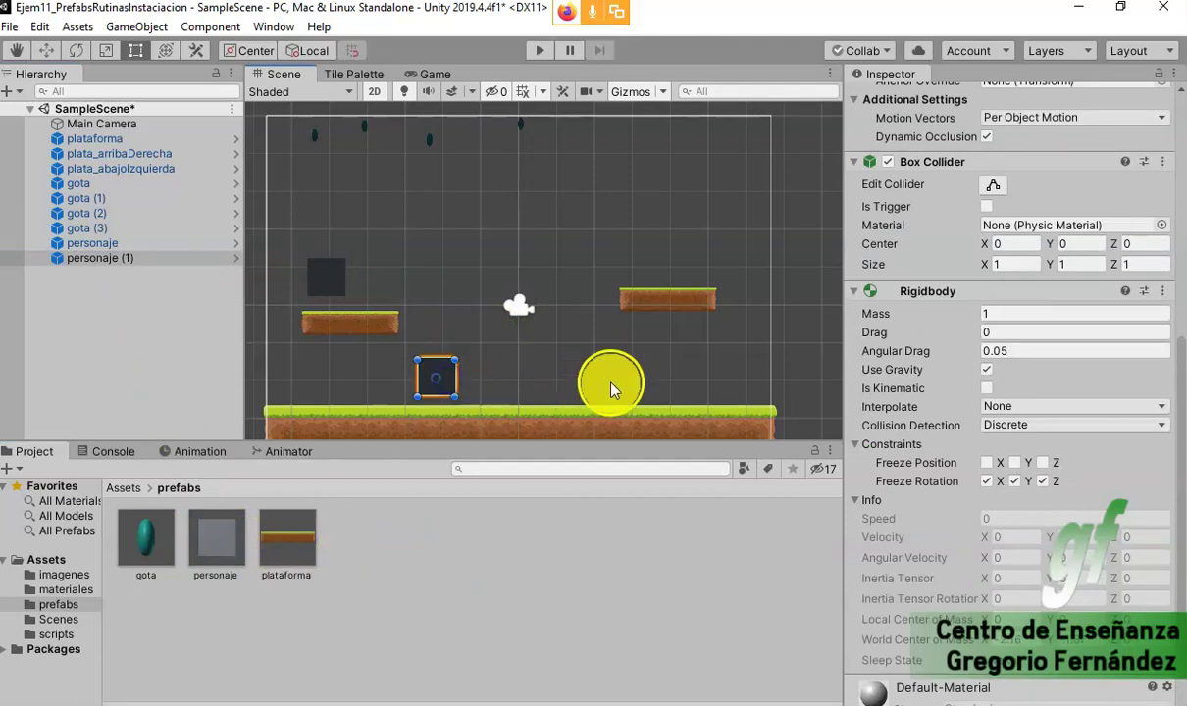
click(540, 54)
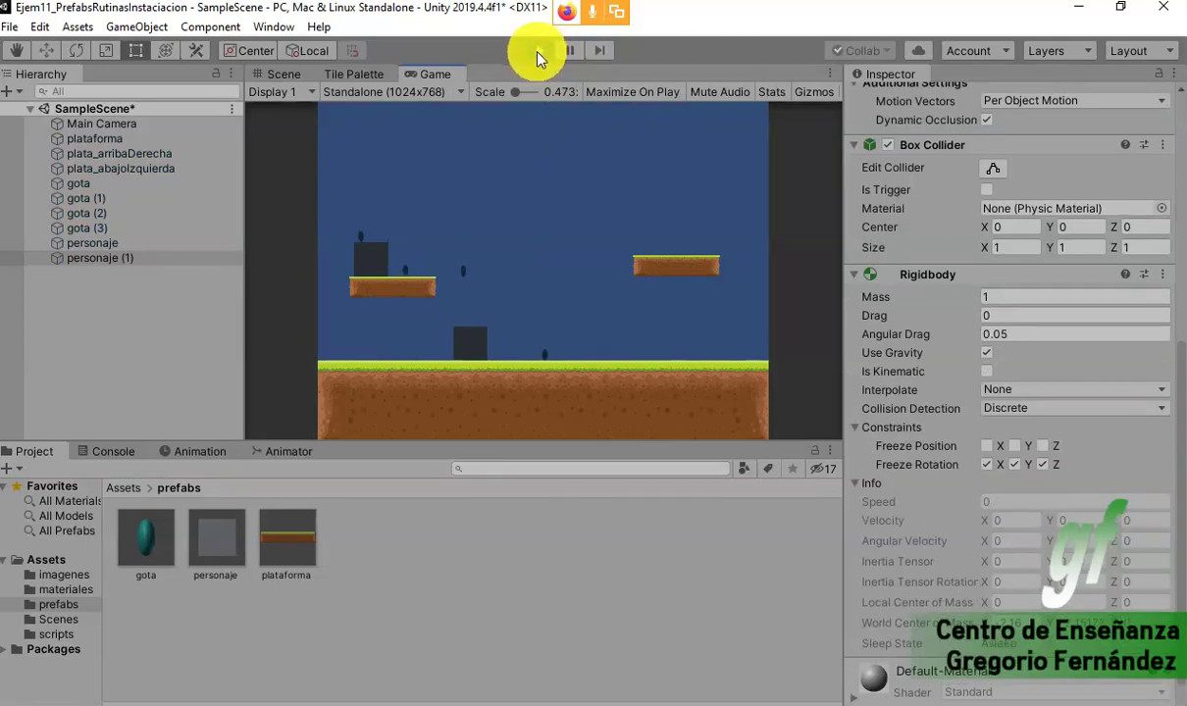
click(537, 54)
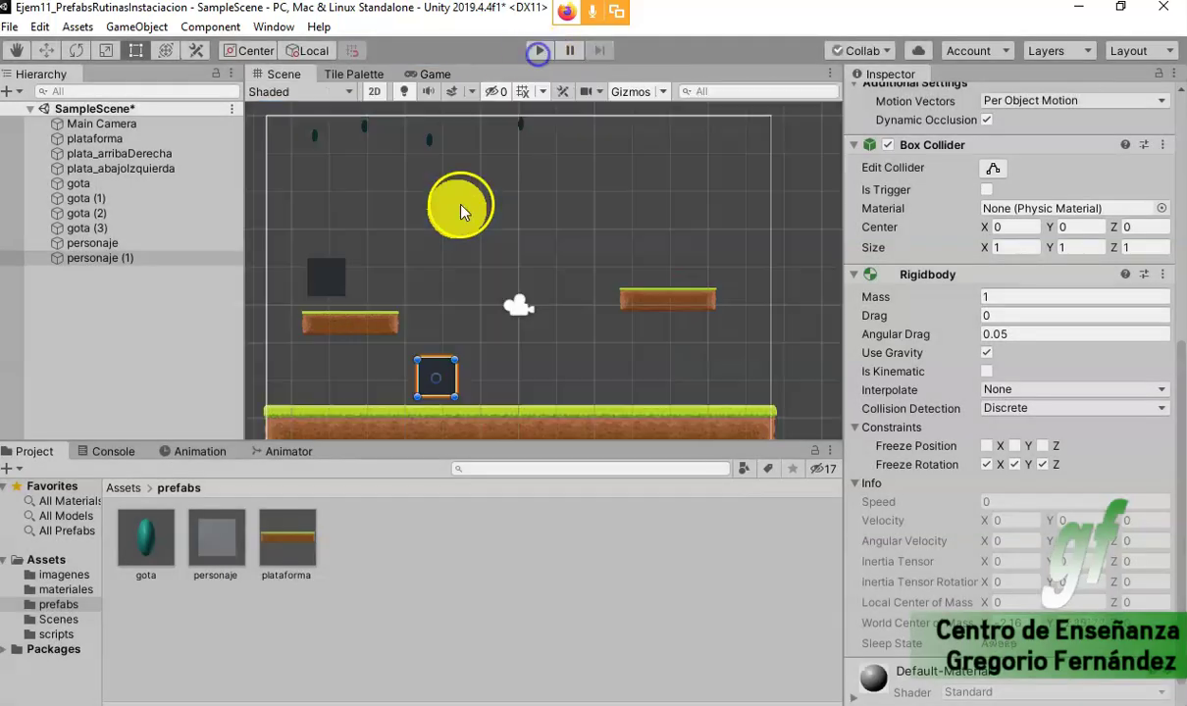
click(420, 326)
click(374, 327)
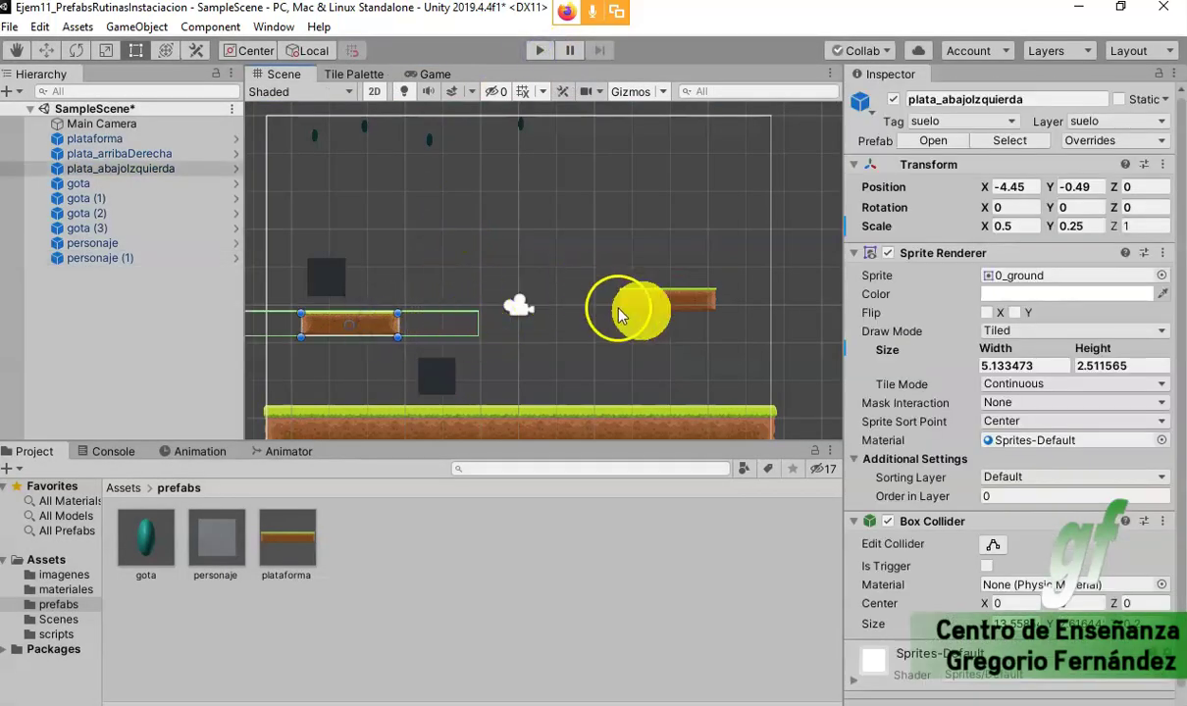
- Pull plata_arribaDerecha's Box Collider left and right edges in to fit the platform
click(670, 305)
click(376, 328)
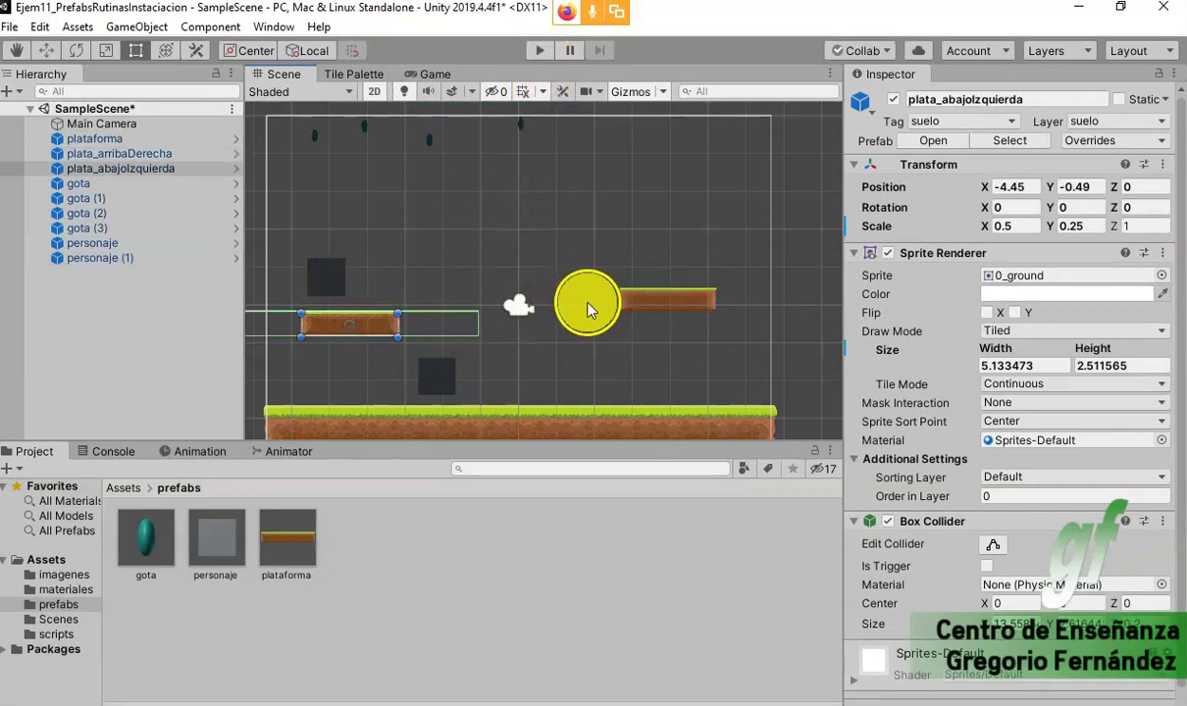
click(578, 419)
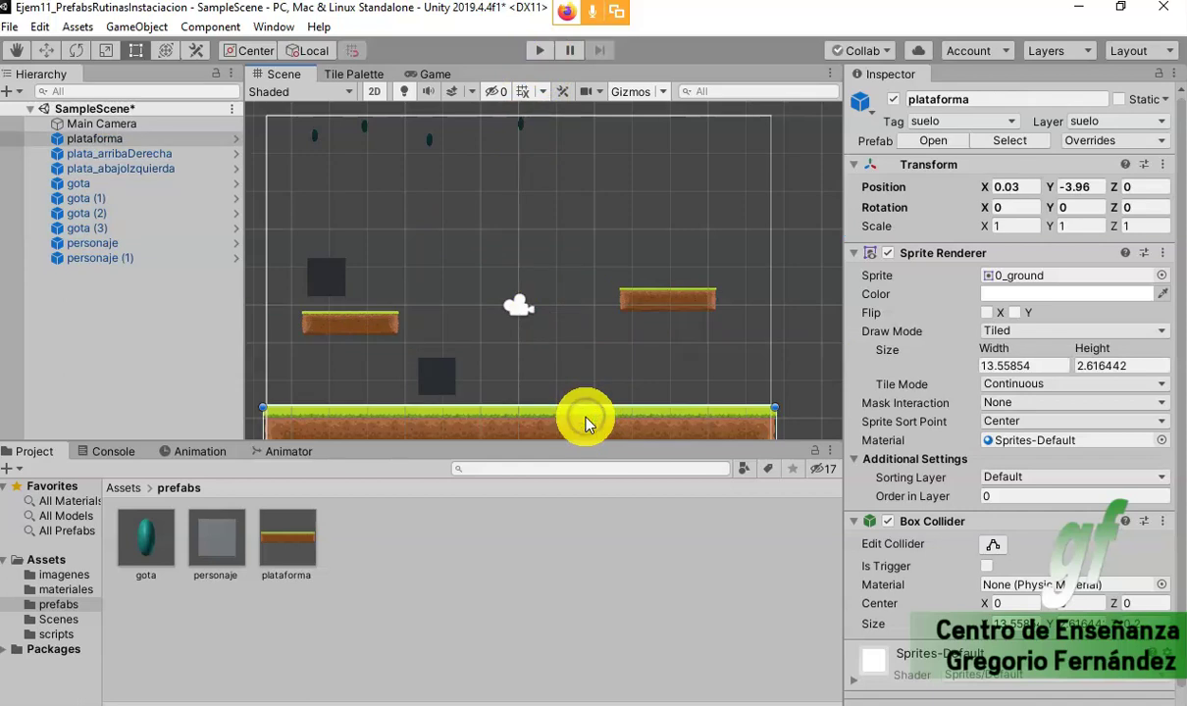
click(343, 327)
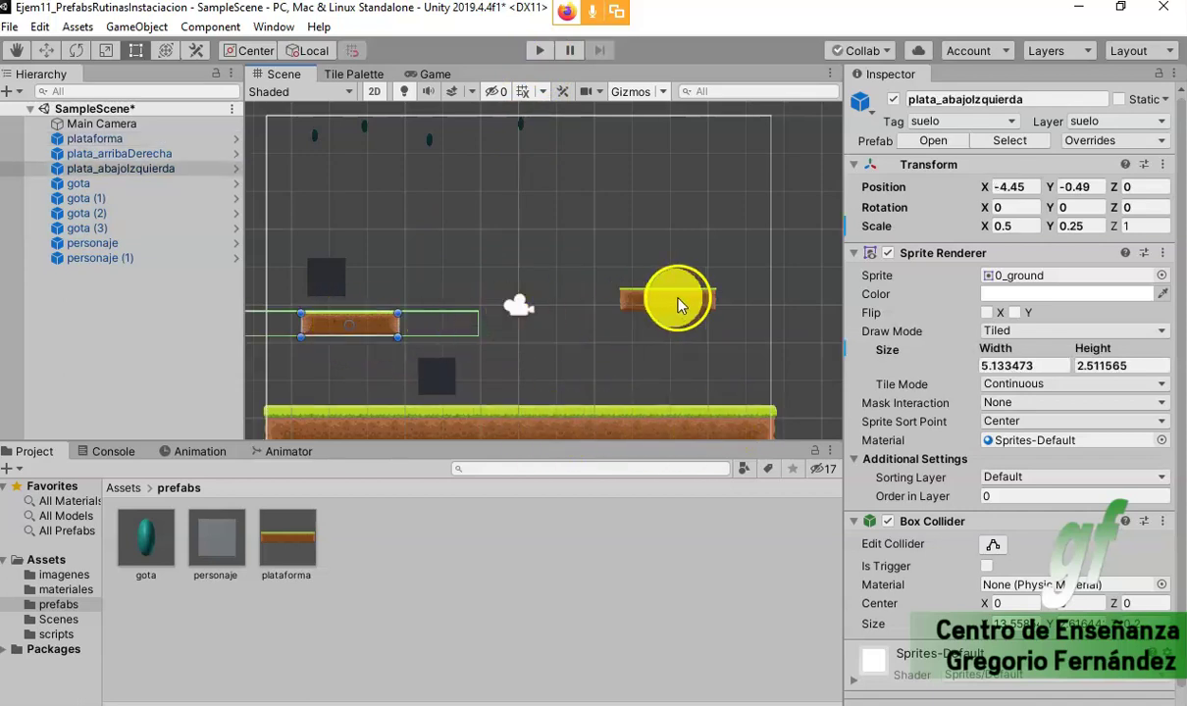
click(680, 305)
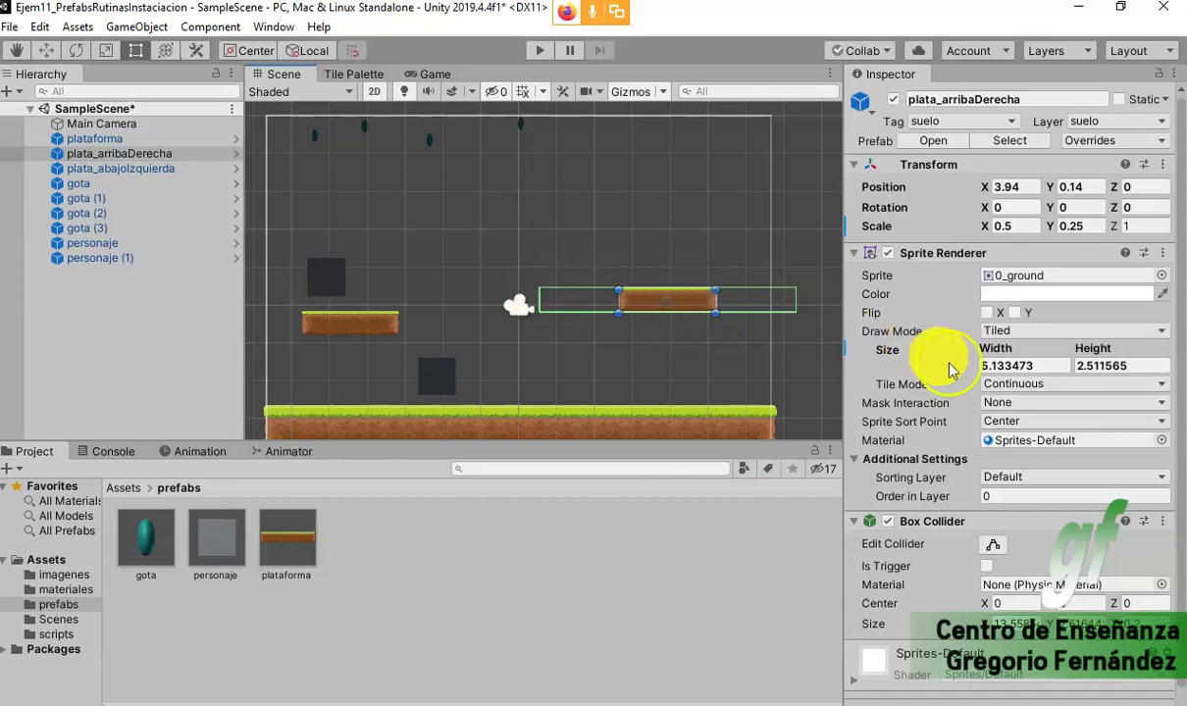
click(993, 544)
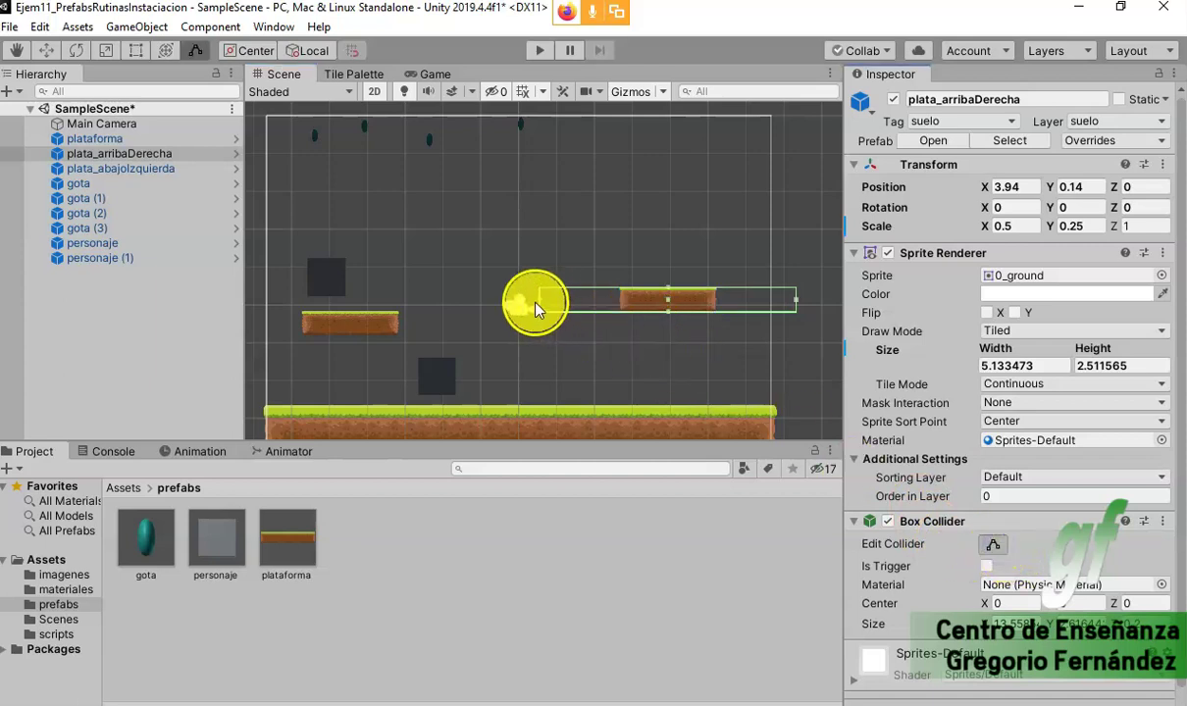
drag(544, 298, 623, 304)
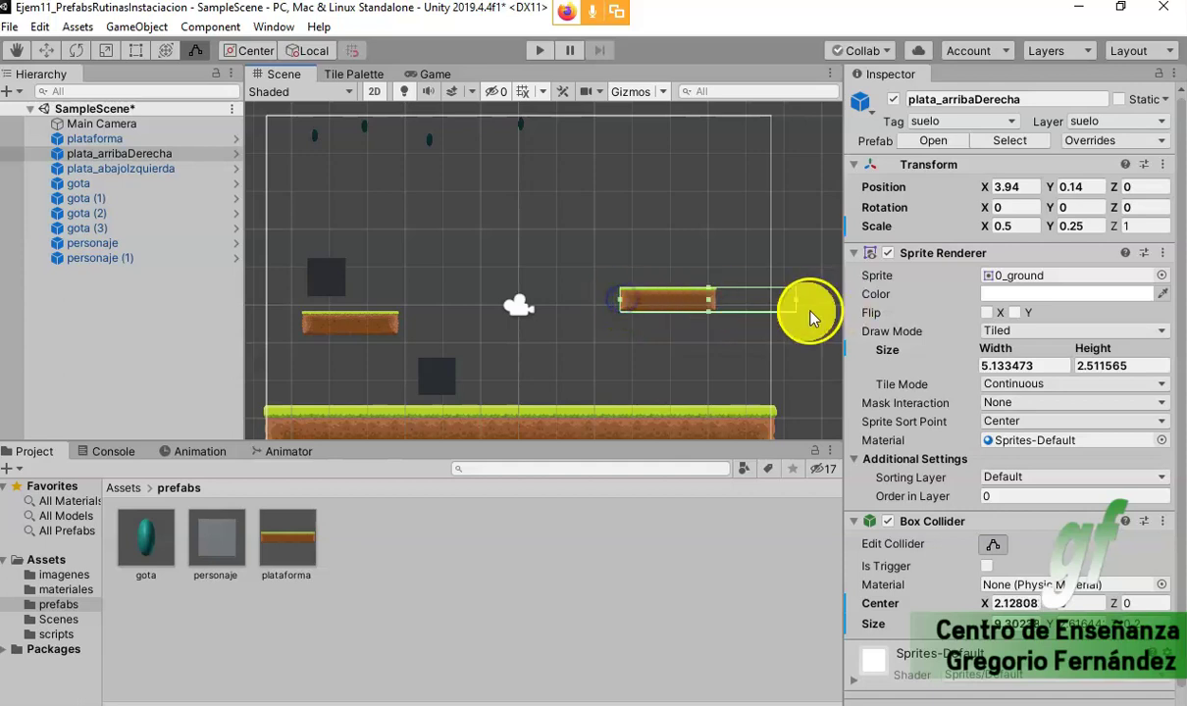
drag(797, 307, 717, 304)
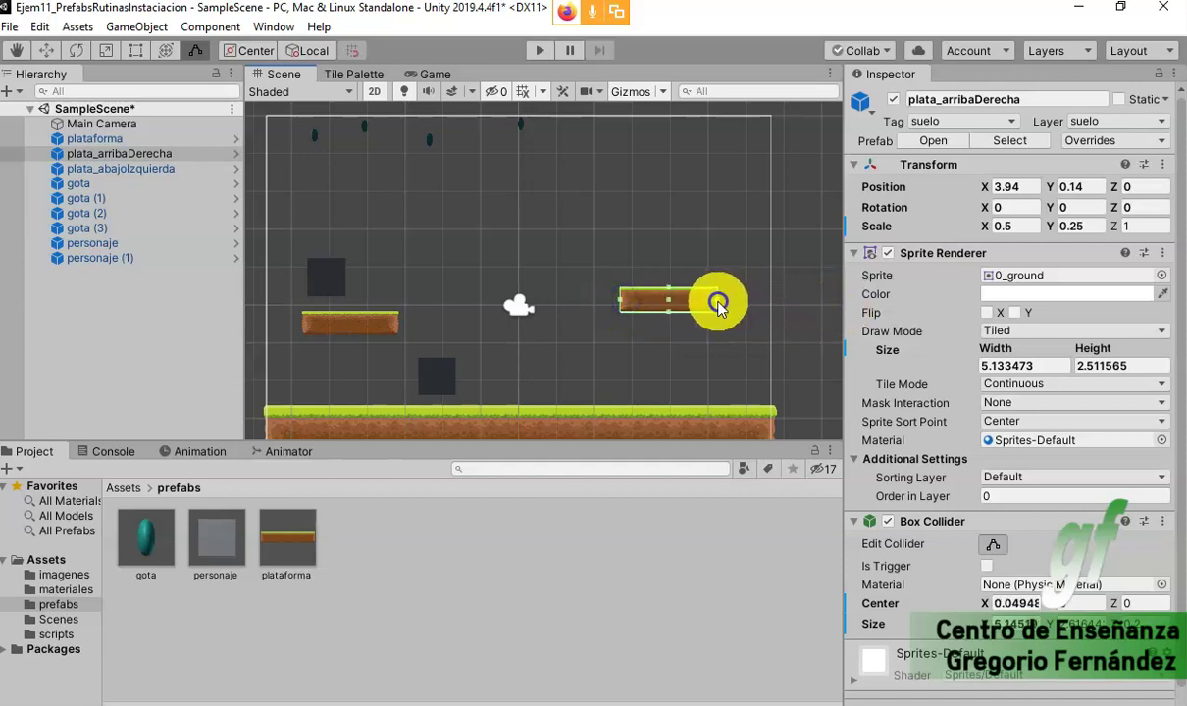
- Fit plata_abajoIzquierda's Box Collider edges to the platform and play-test the scene
click(379, 325)
drag(477, 326, 392, 323)
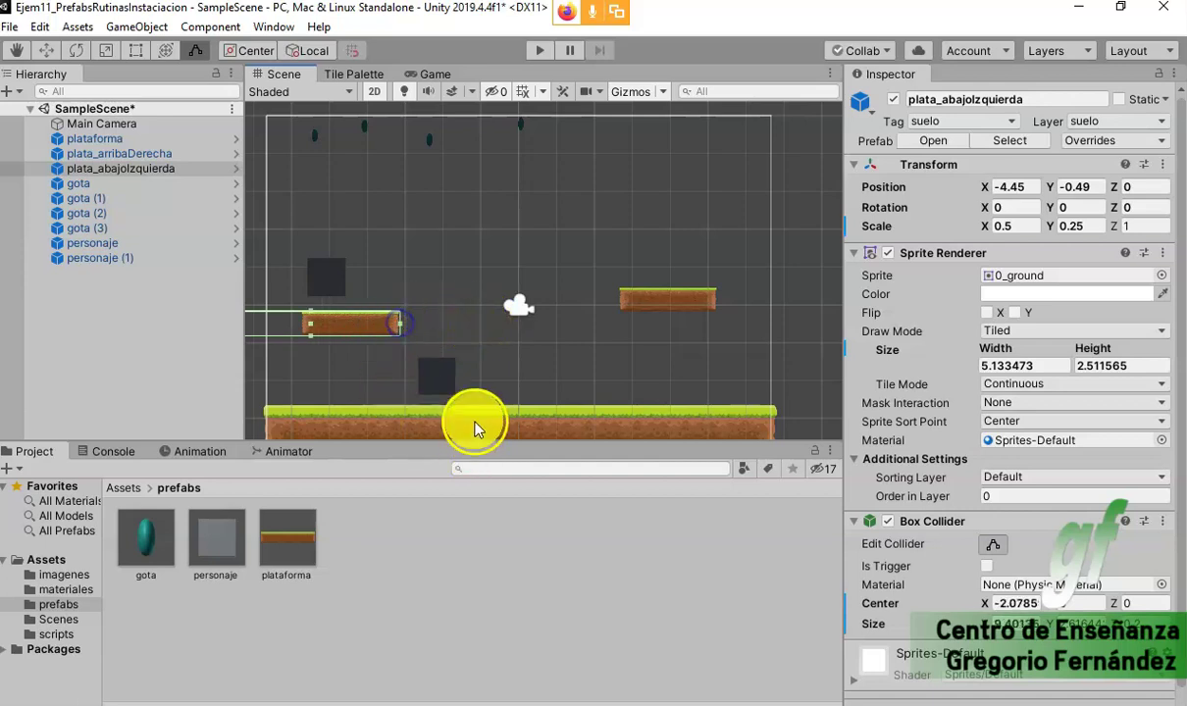
middle_drag(446, 358, 640, 319)
drag(415, 287, 494, 286)
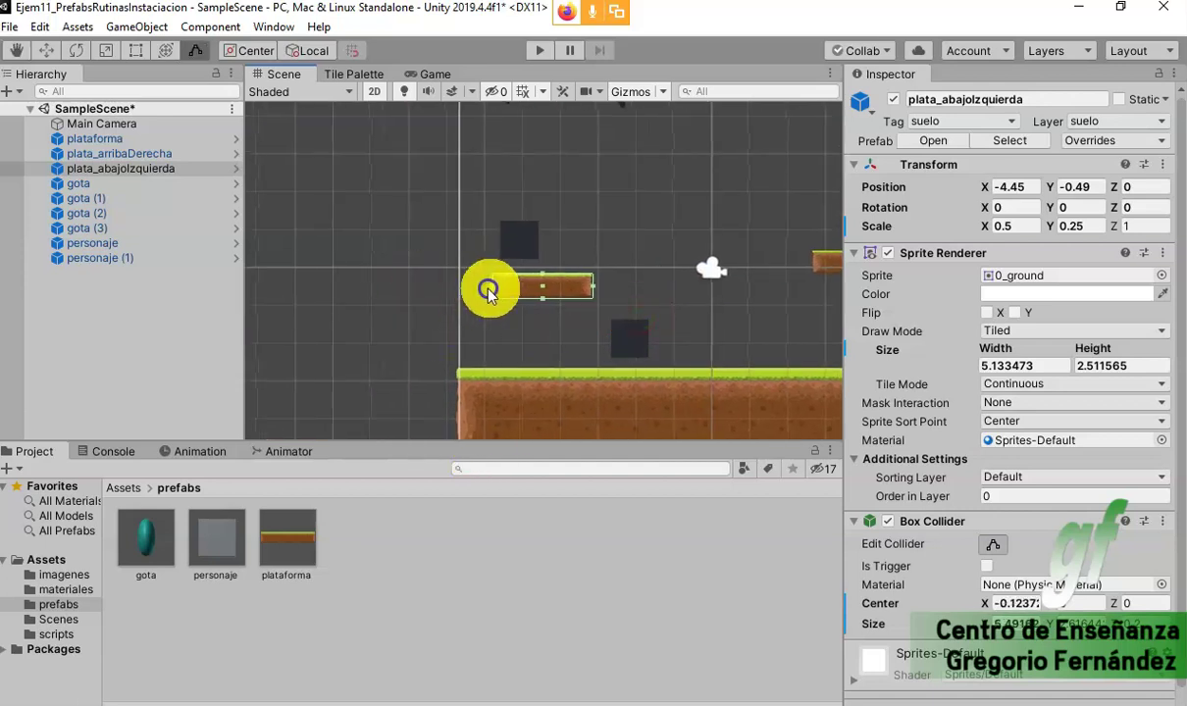
drag(593, 289, 592, 287)
middle_drag(657, 265, 515, 321)
click(539, 50)
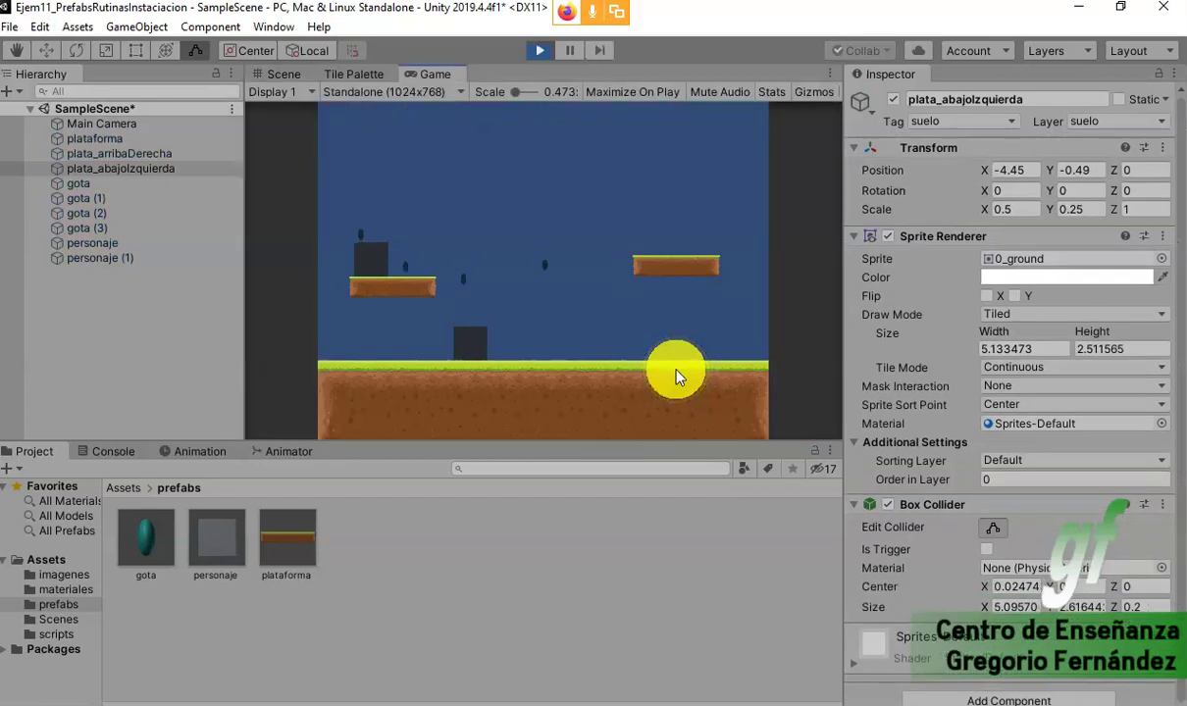
click(546, 50)
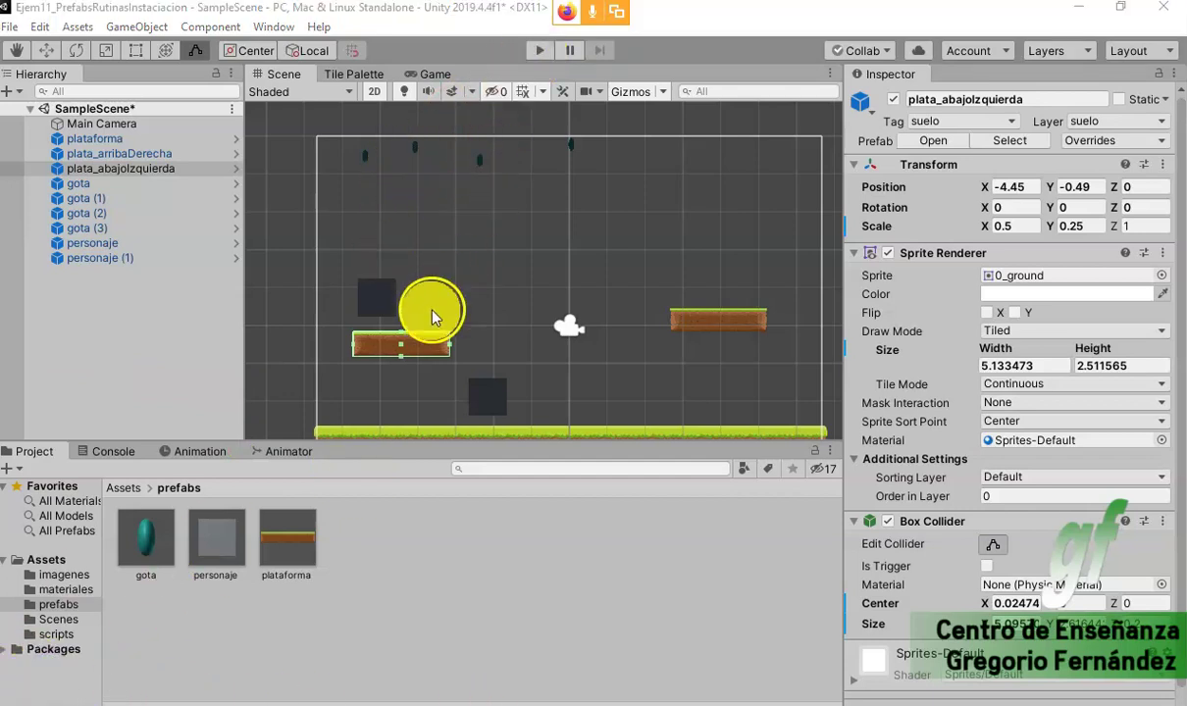
click(388, 302)
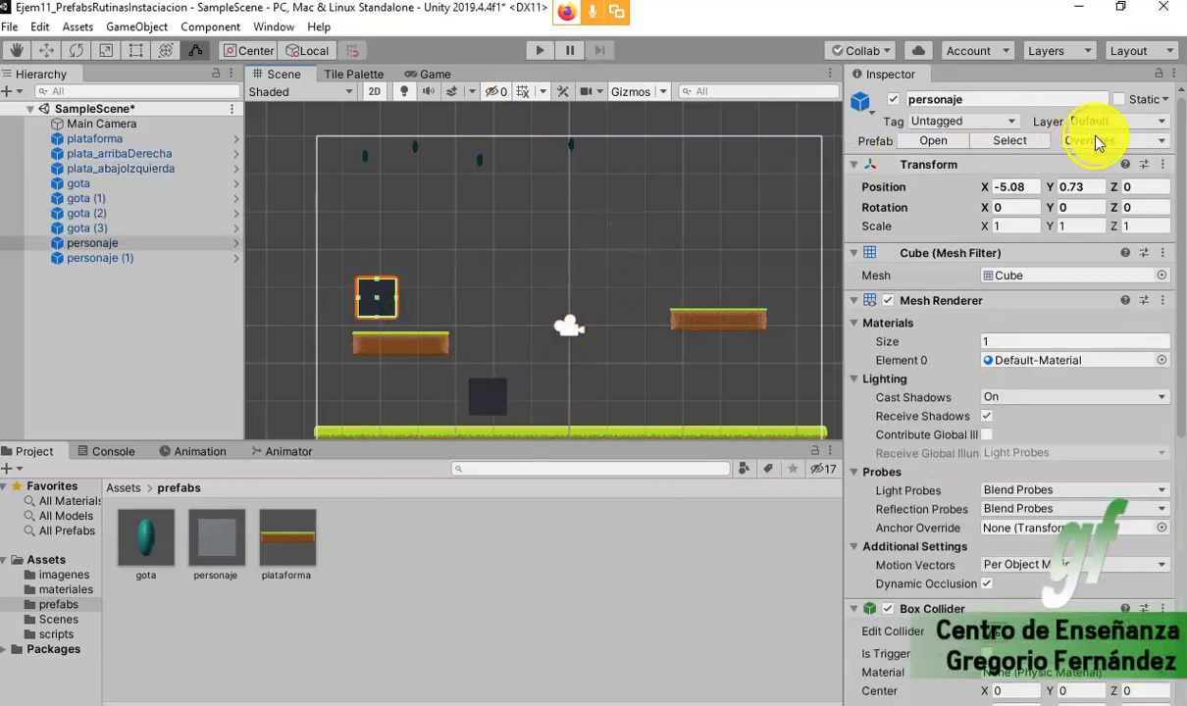
- Name User Layer 10 'personajes' in Tags and Layers
click(1123, 120)
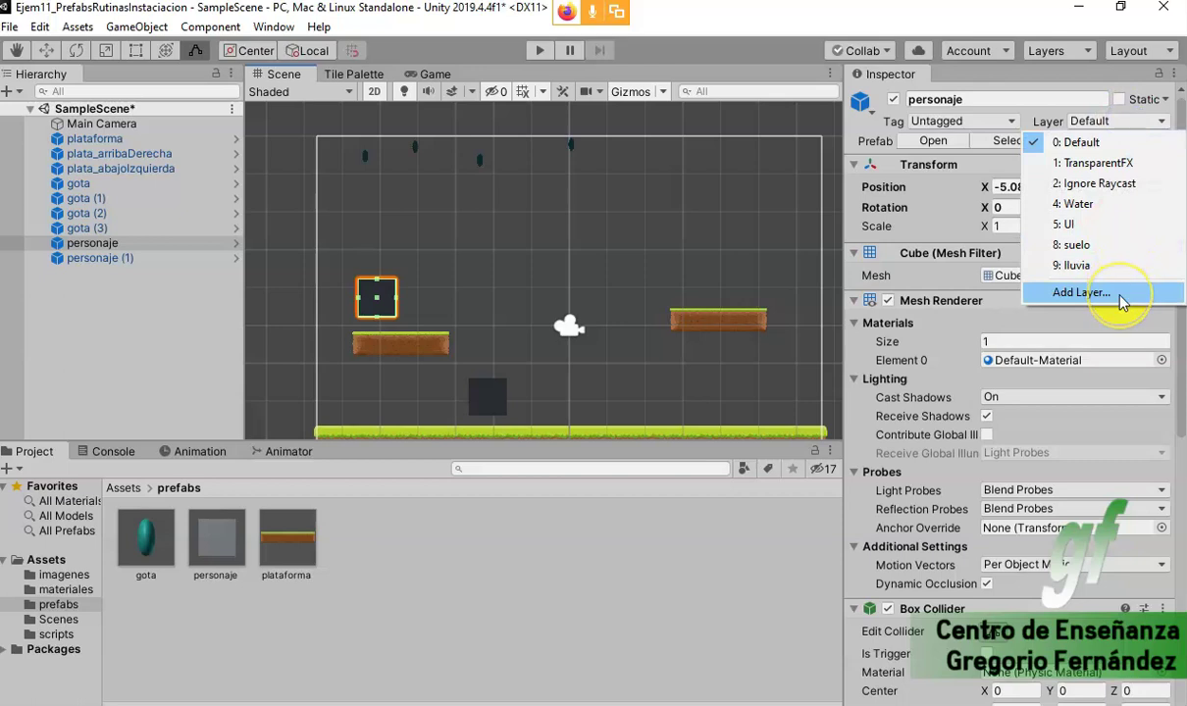
click(1082, 292)
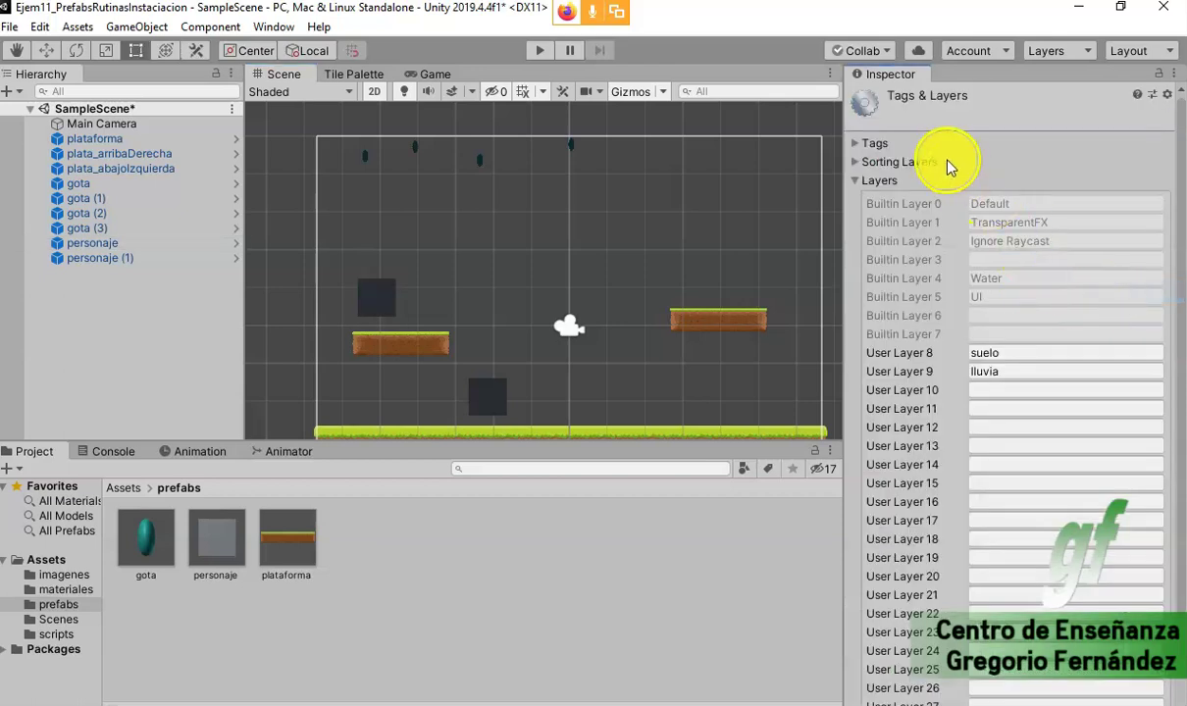
click(993, 390)
text(personajes)
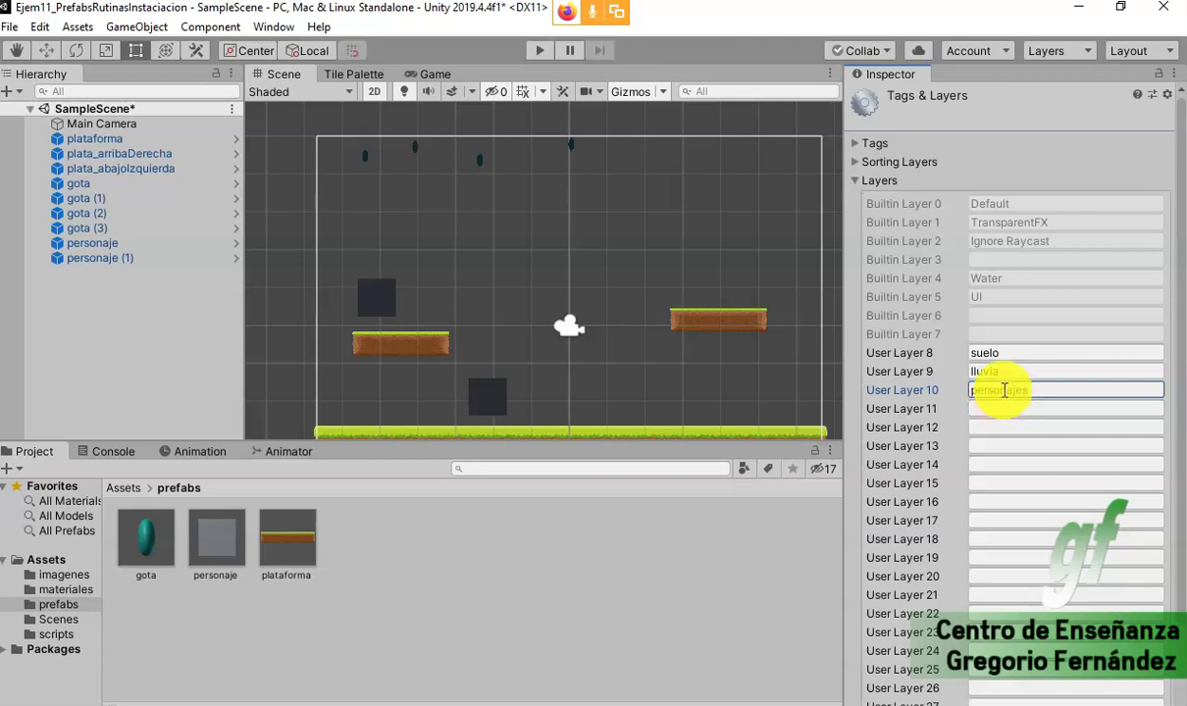
click(986, 408)
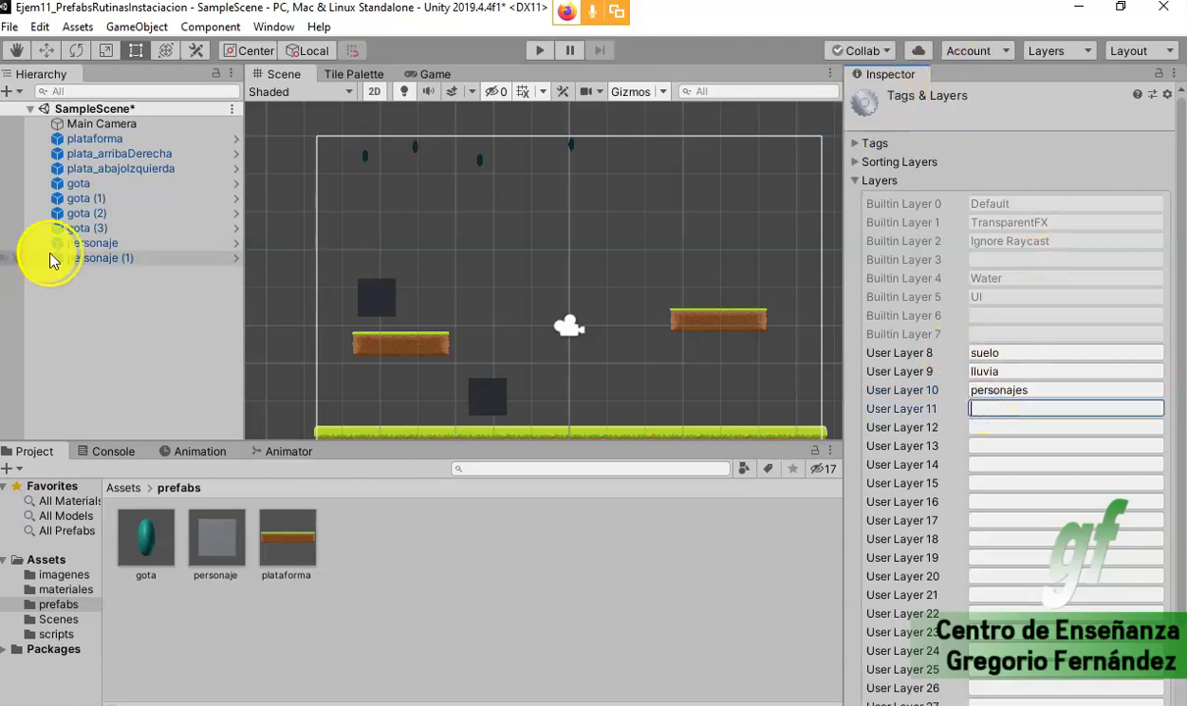
- Put personaje on the personajes layer and apply the change to its prefab with Apply All
click(99, 243)
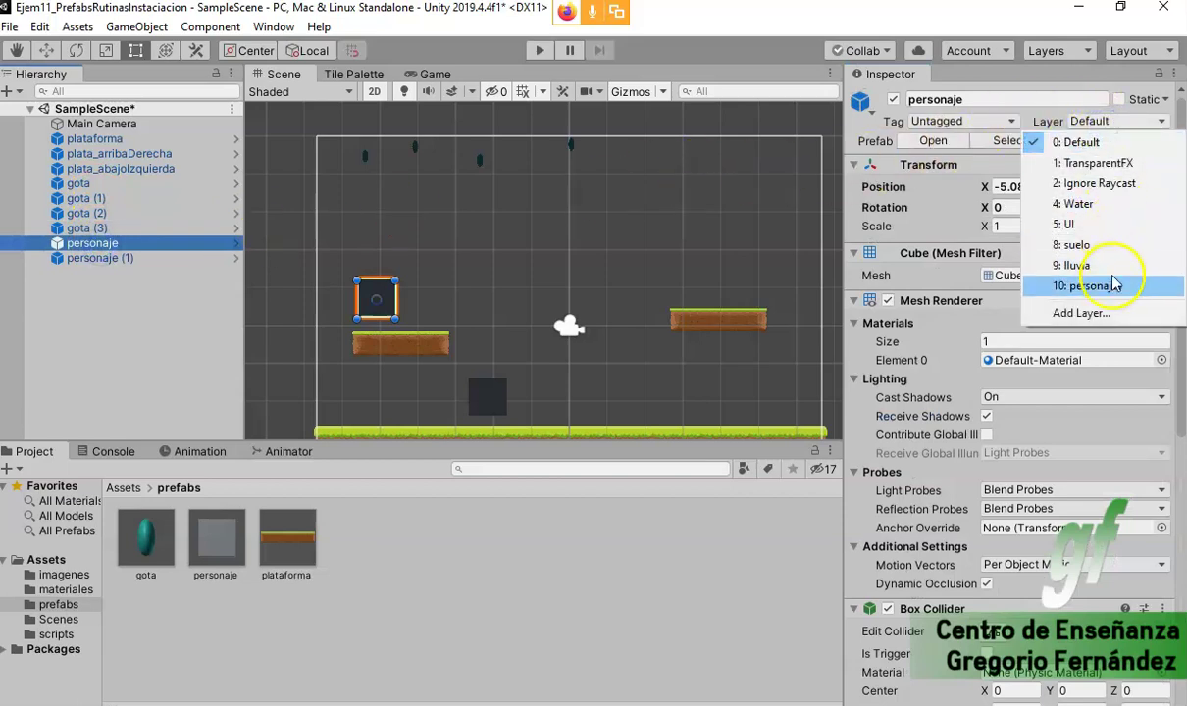
click(1079, 286)
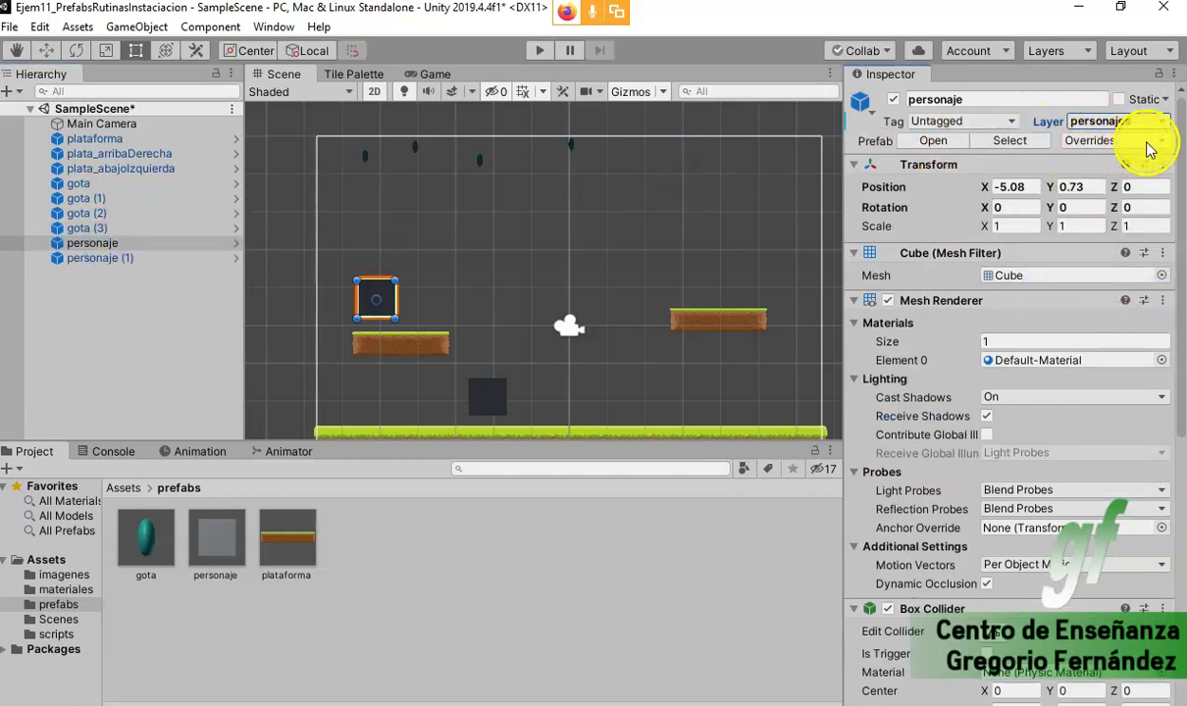
click(1113, 140)
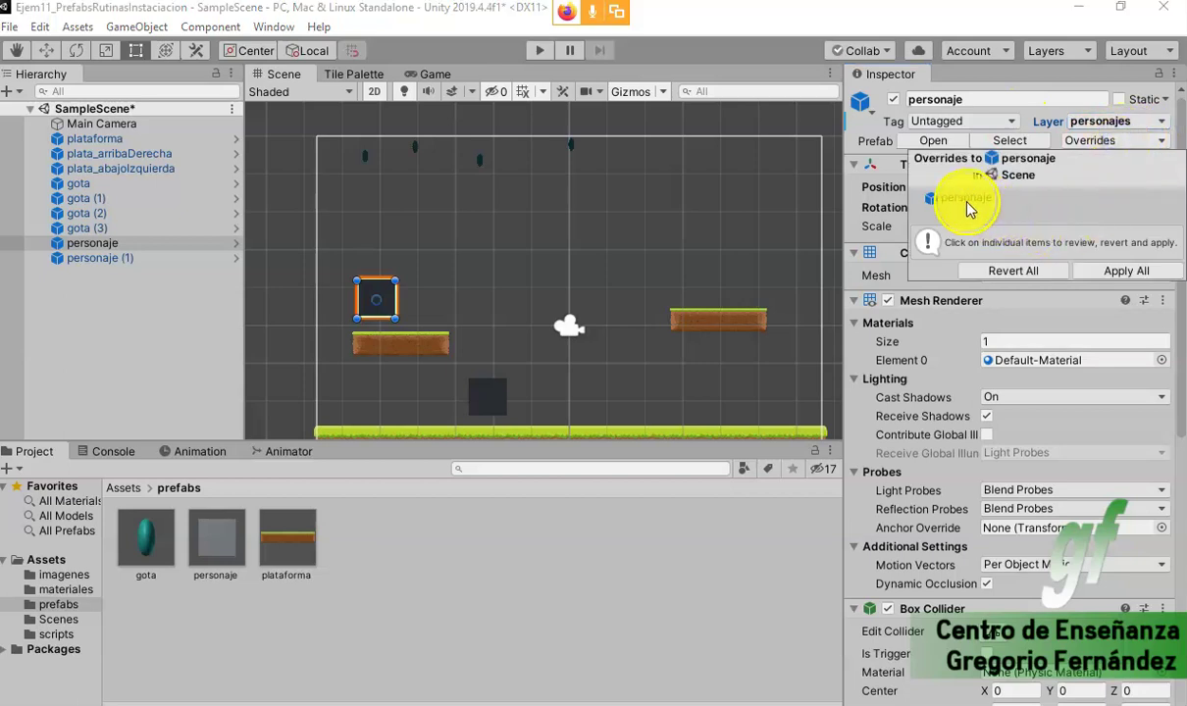
click(1131, 274)
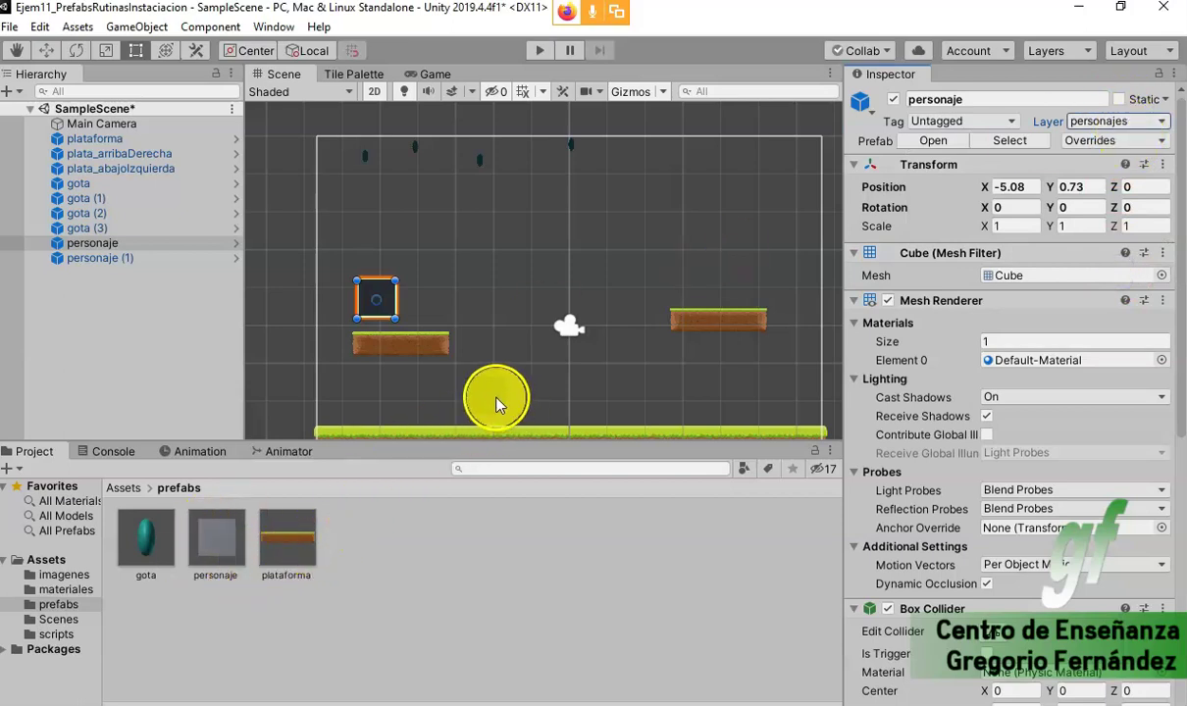
click(485, 397)
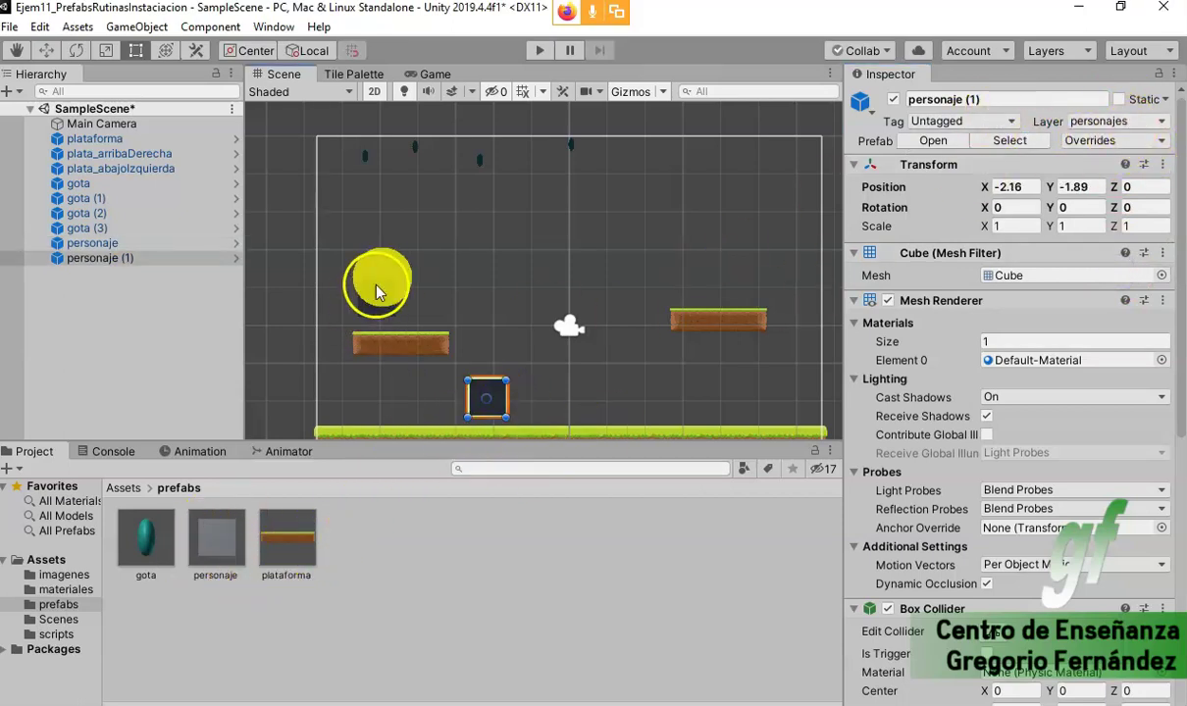
click(378, 294)
click(486, 397)
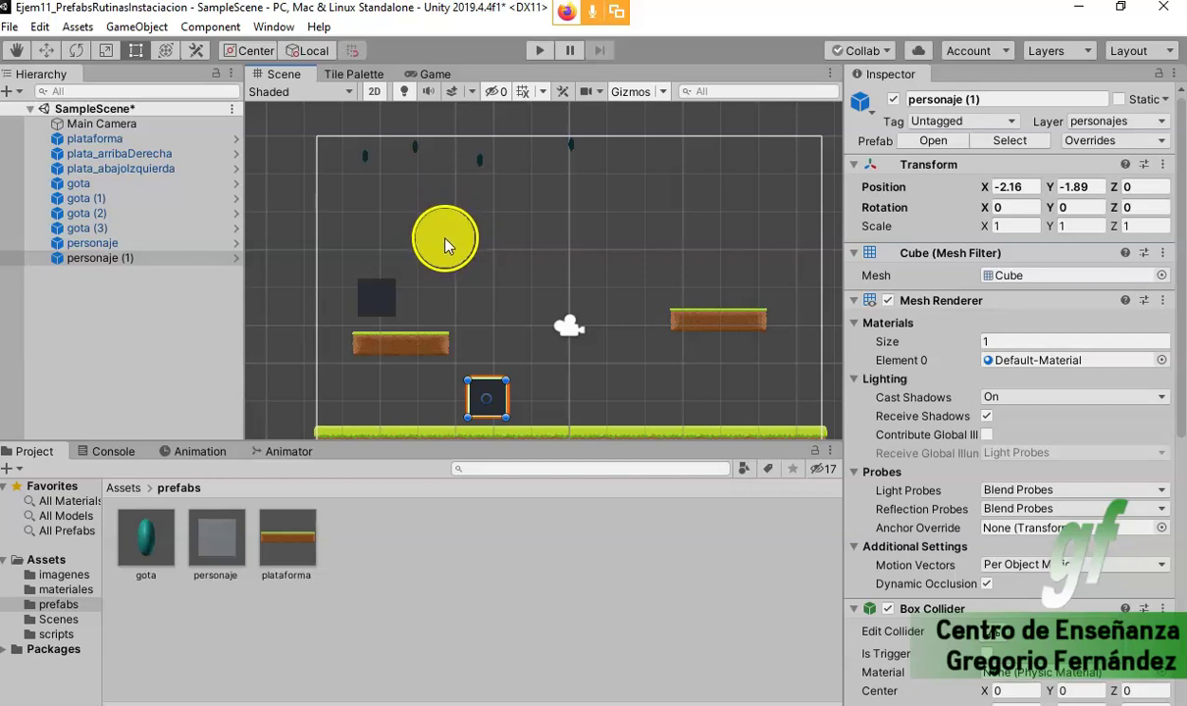
click(543, 59)
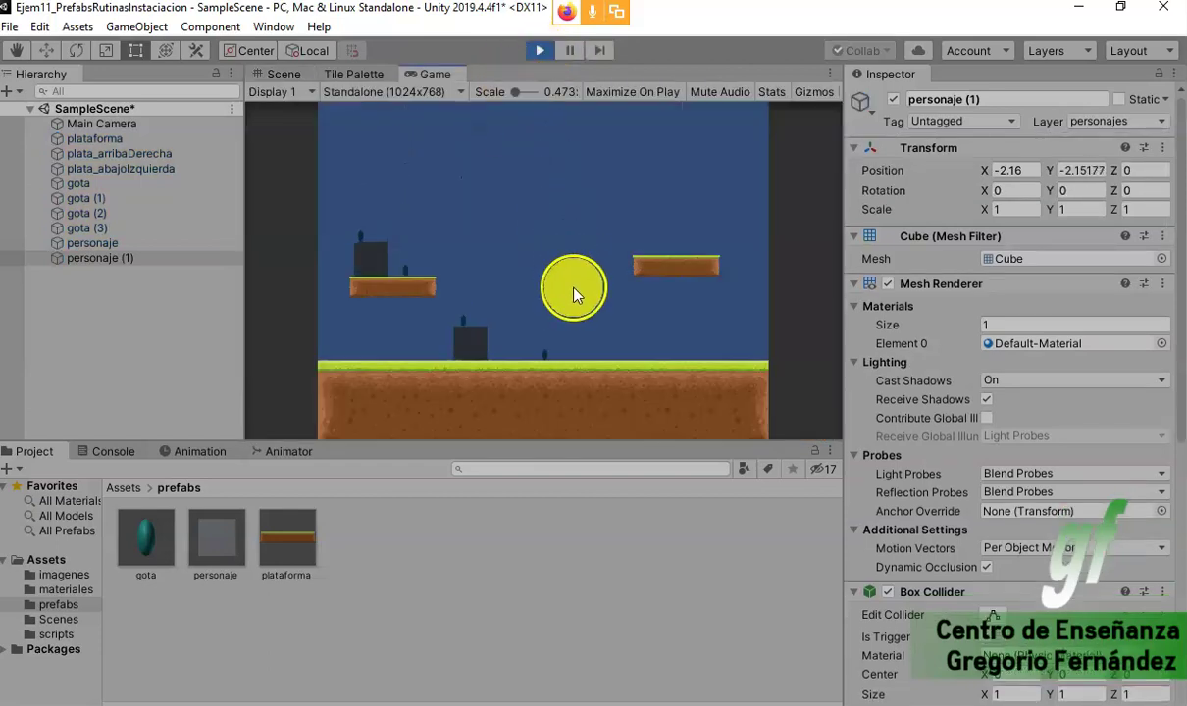
click(368, 245)
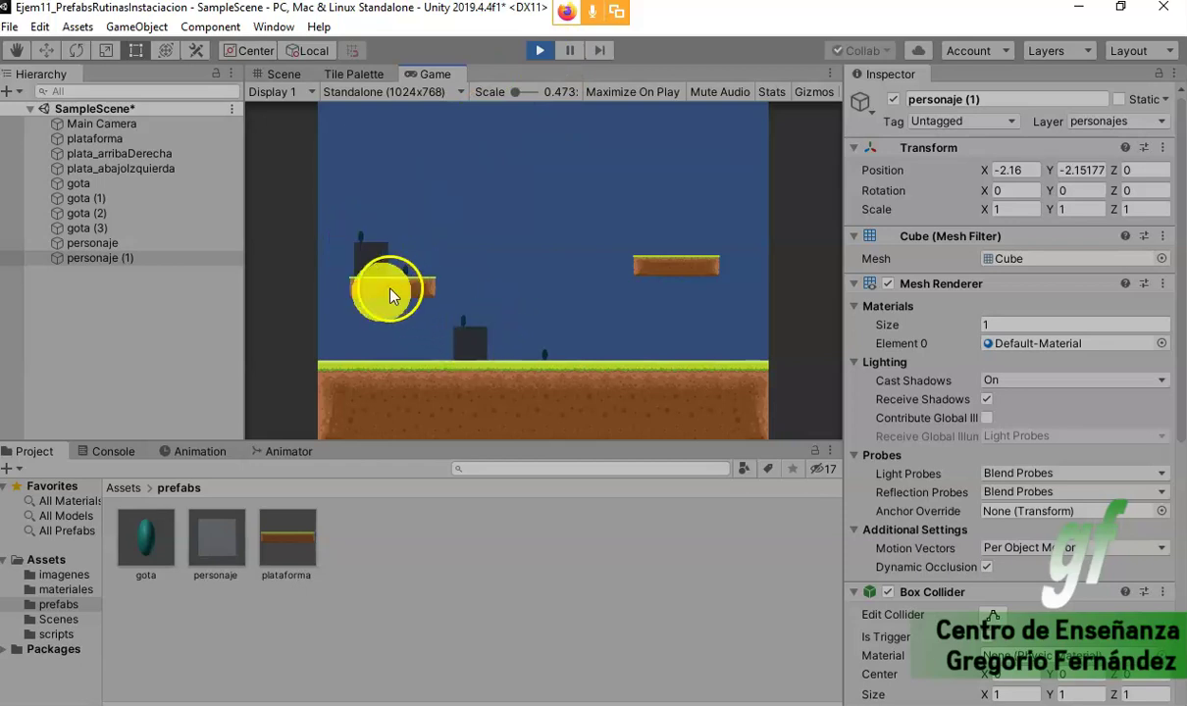
click(507, 339)
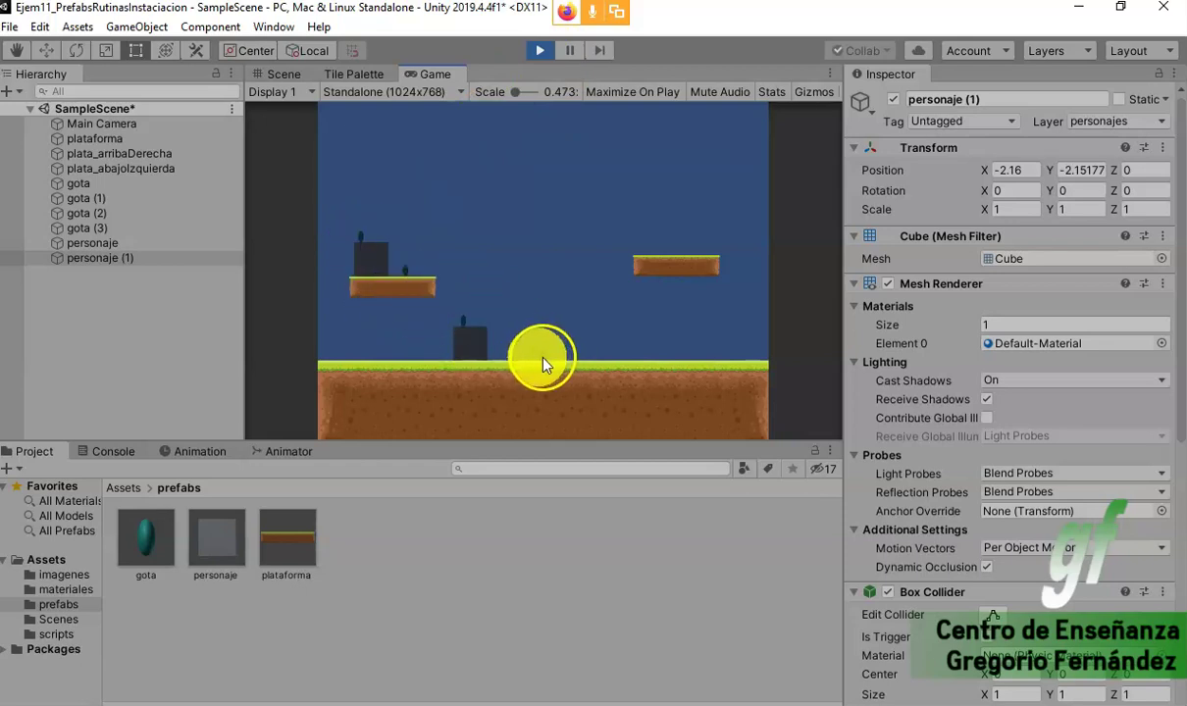
click(539, 54)
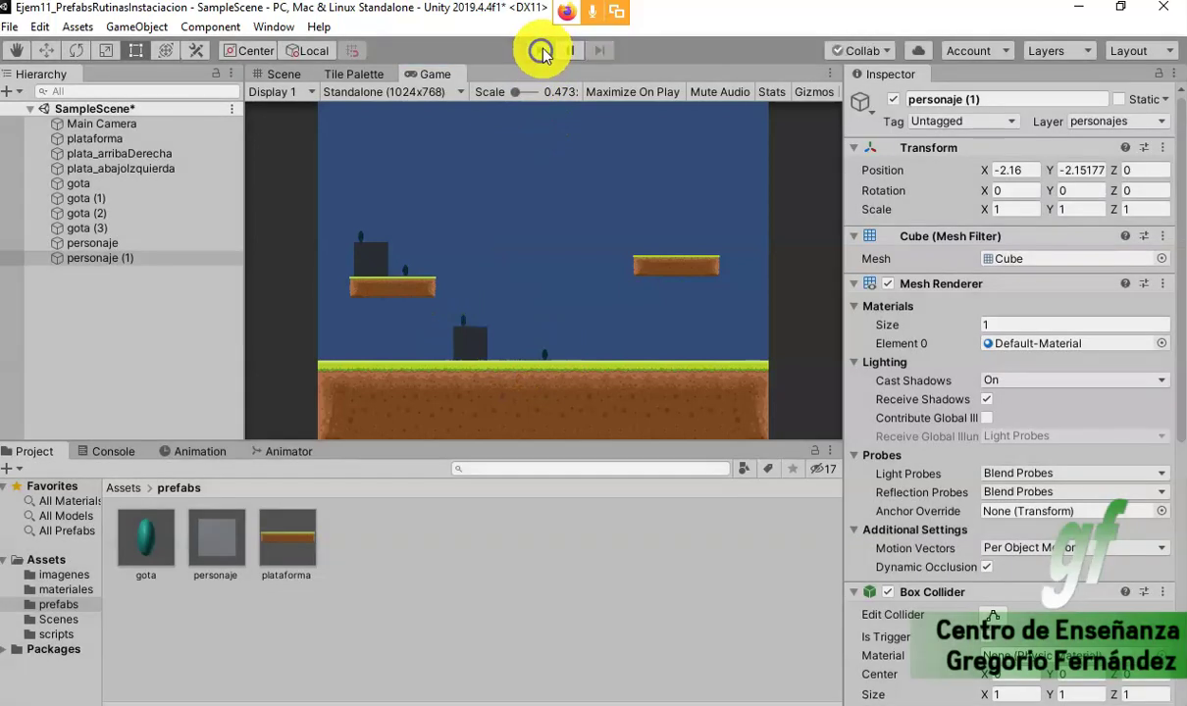
- After glancing at Preferences and Build Settings, open Project Settings on Physics (gravity Y -9.81)
click(44, 30)
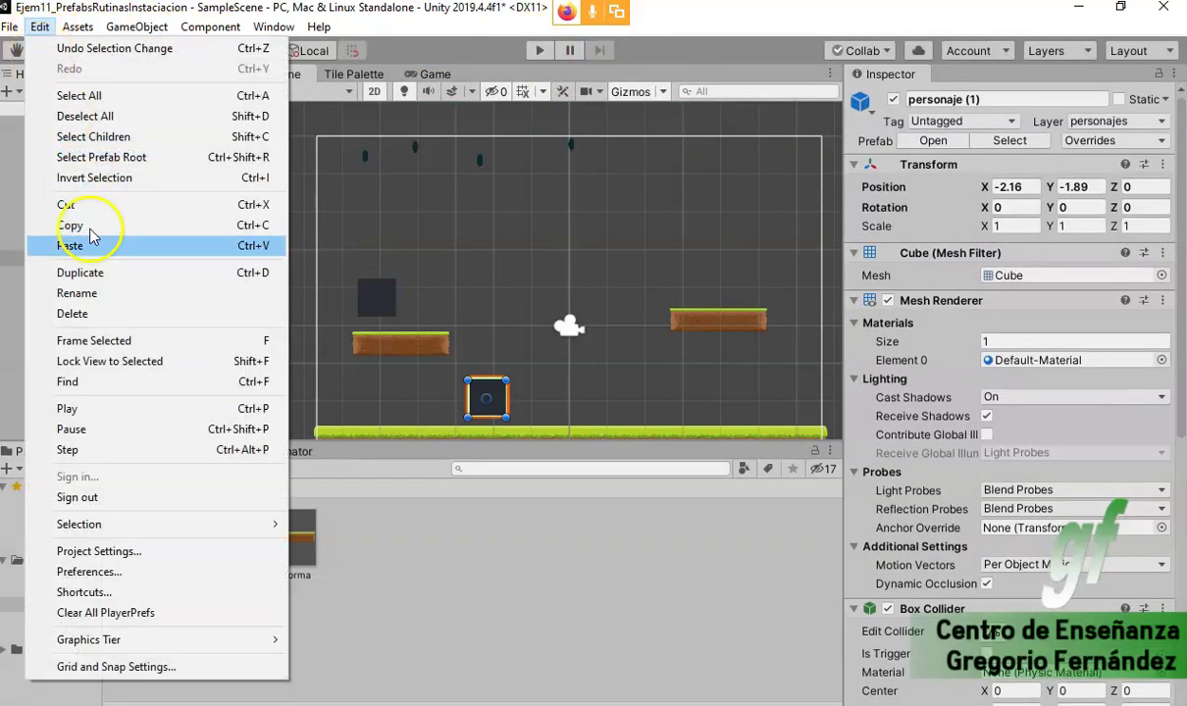
click(147, 572)
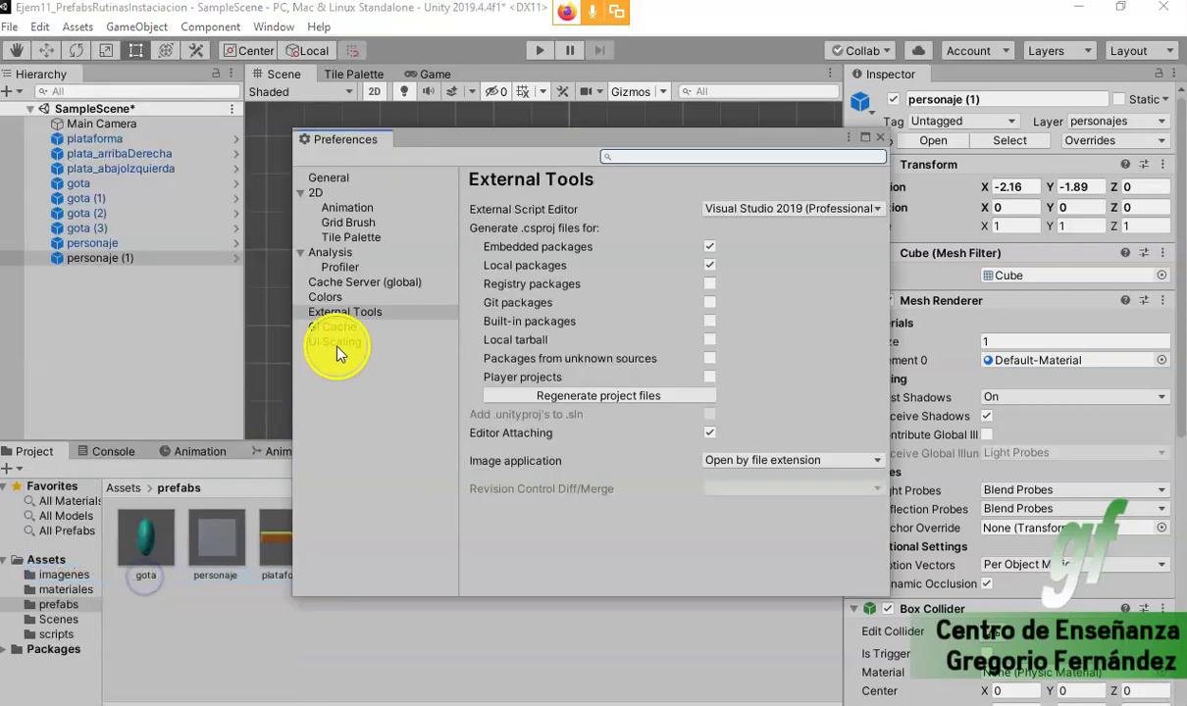
click(873, 139)
click(44, 27)
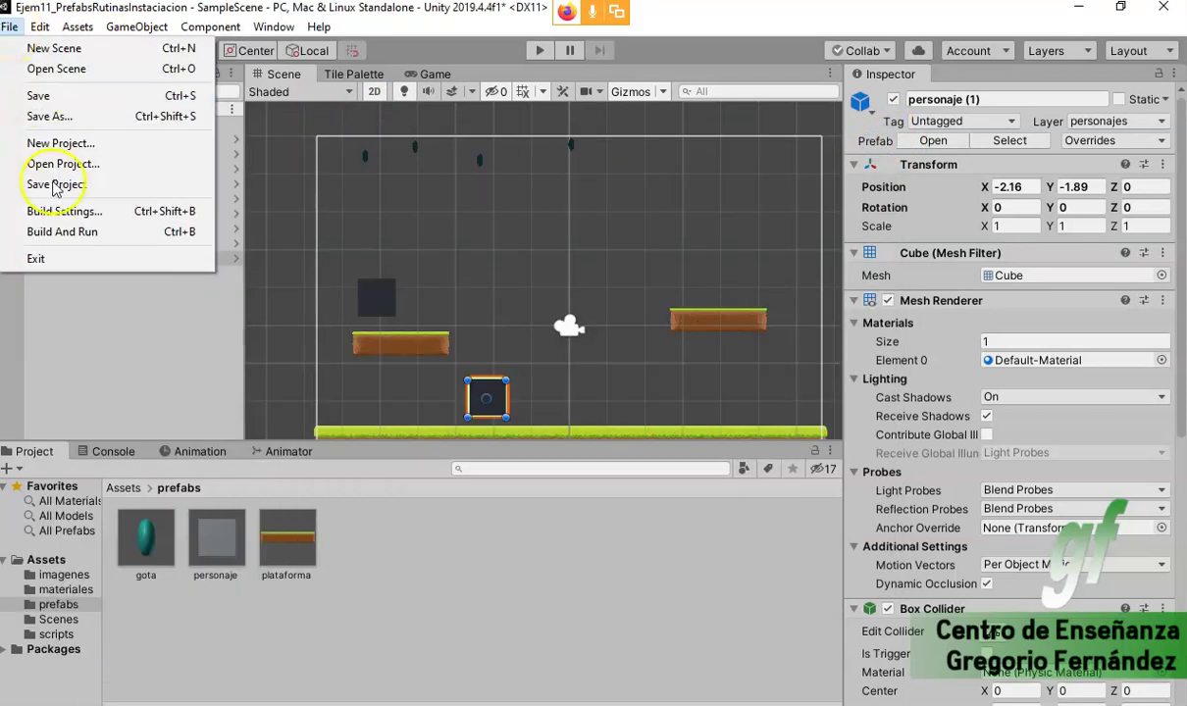
click(74, 211)
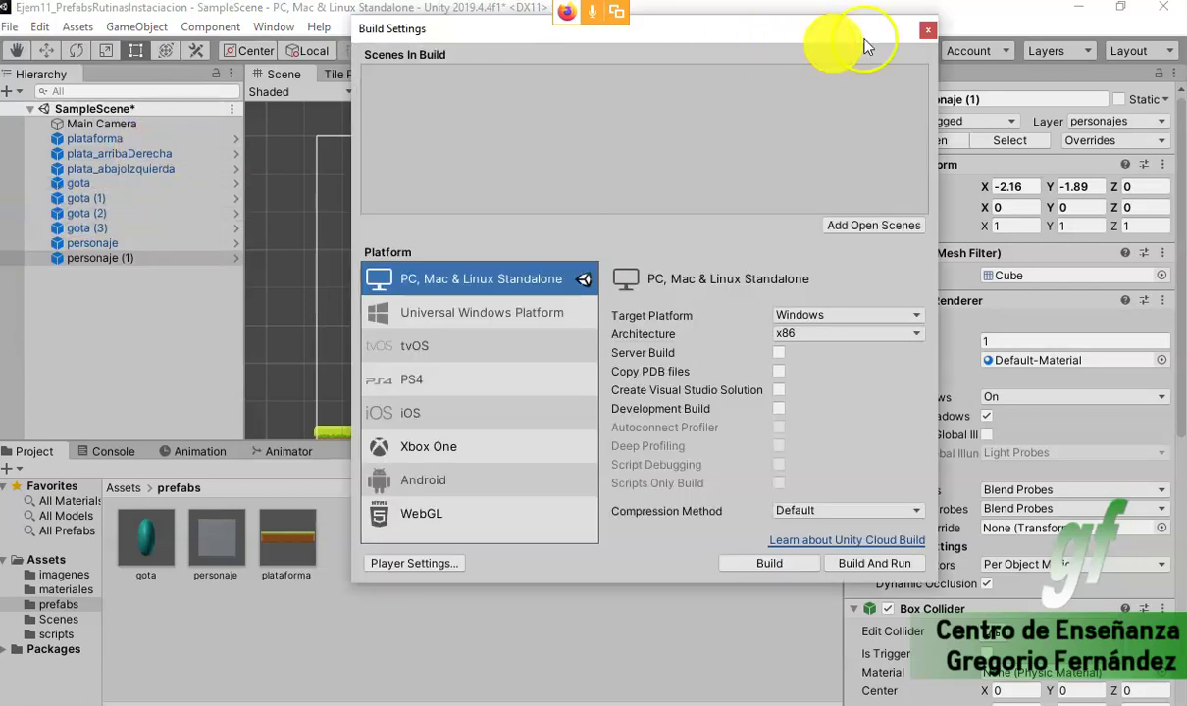
click(927, 30)
click(39, 26)
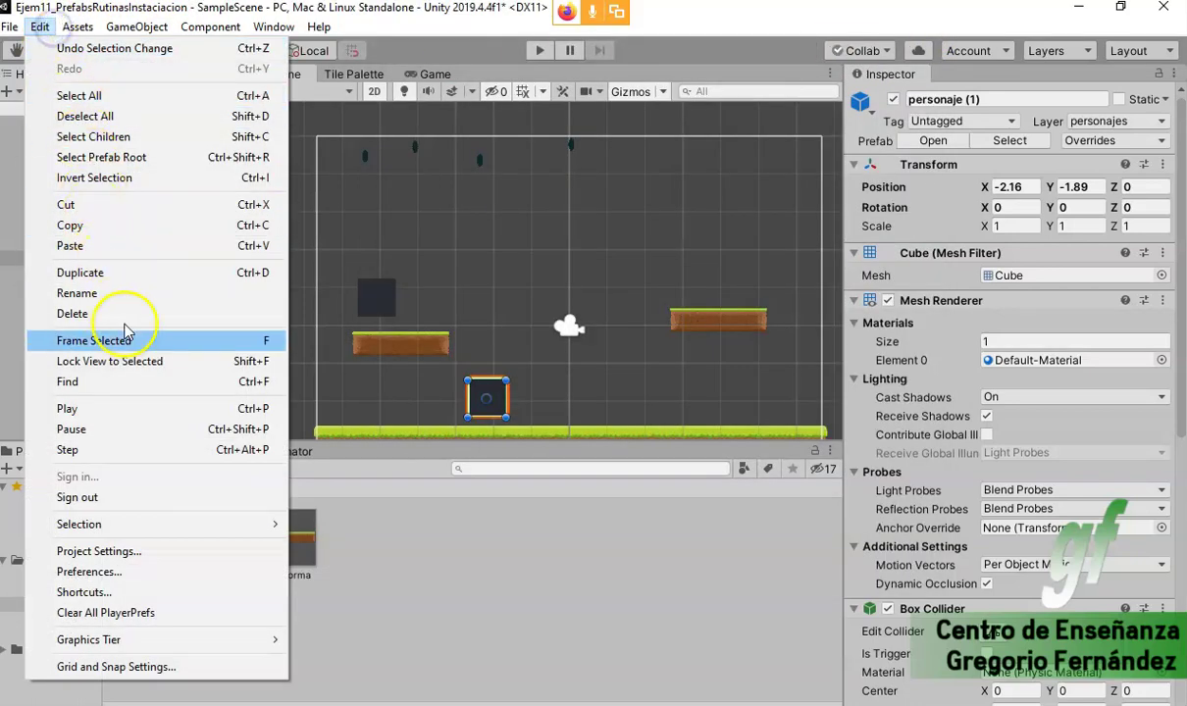
click(149, 551)
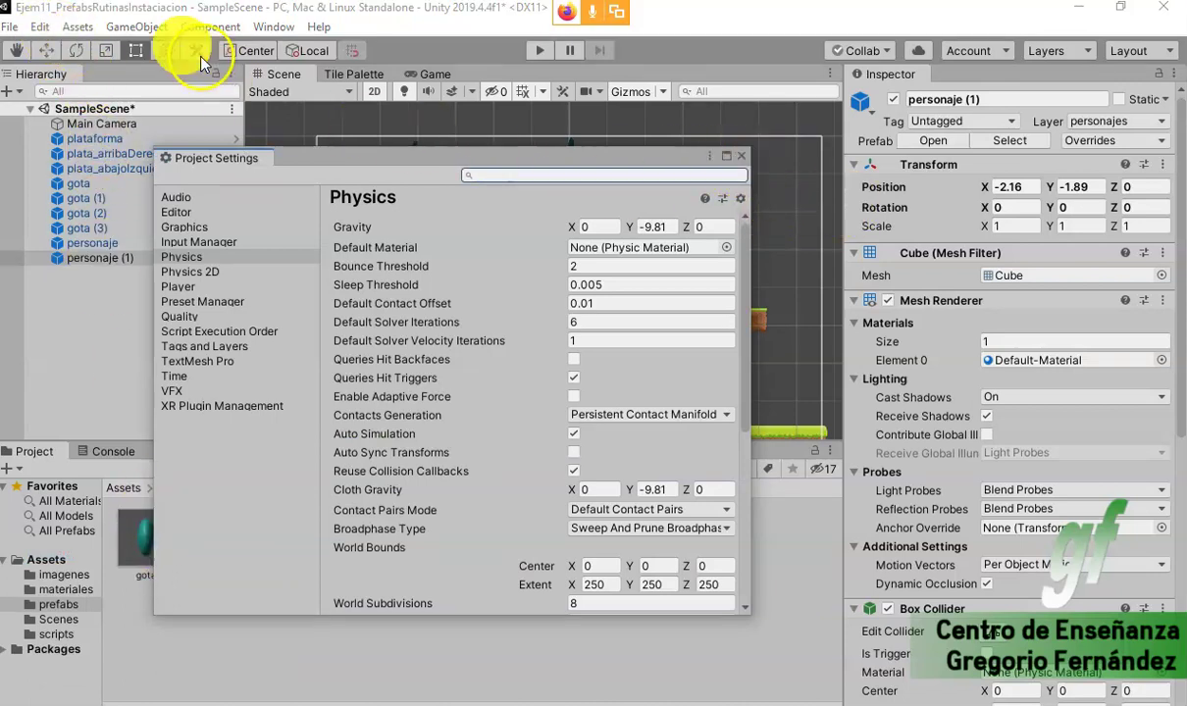
click(41, 27)
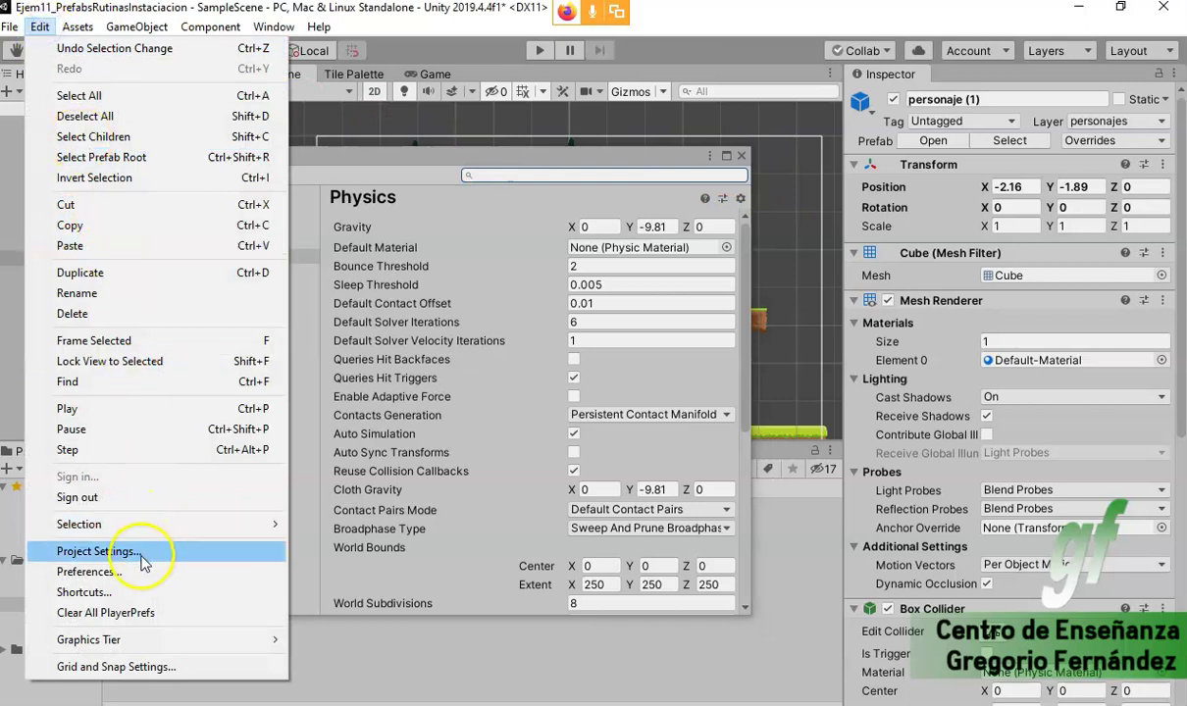
click(520, 157)
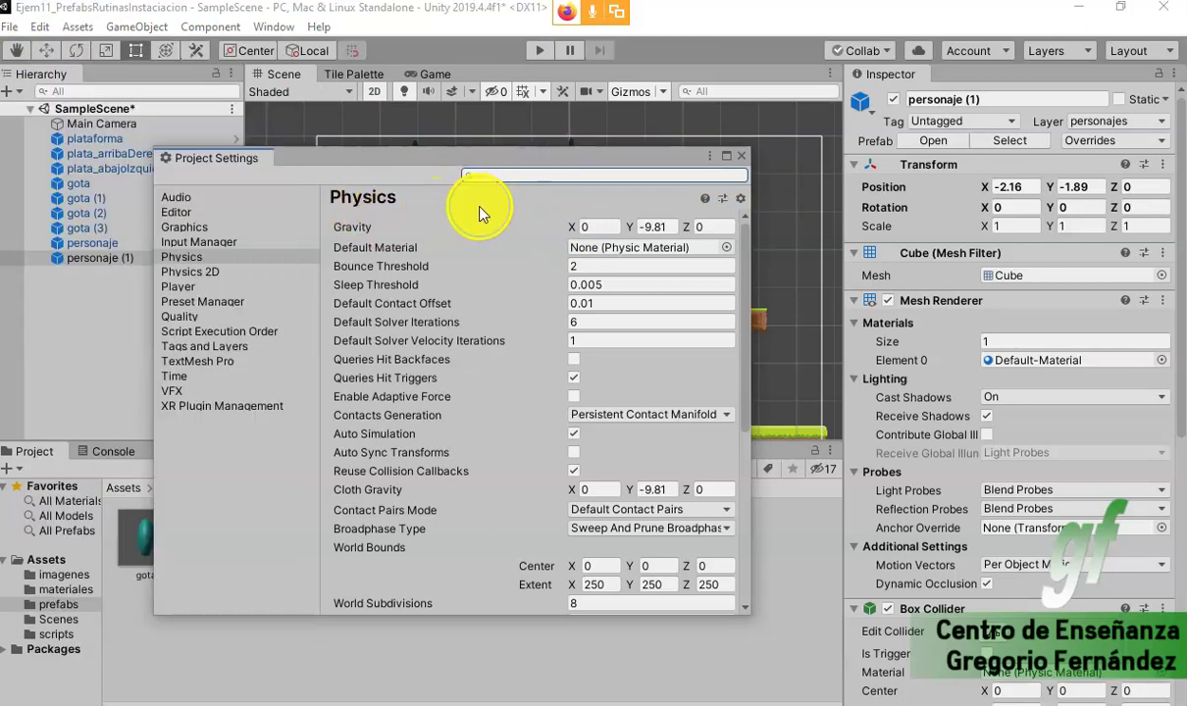
- Uncheck Water/personajes in the Layer Collision Matrix, close Project Settings, and start Play mode
drag(744, 359, 737, 549)
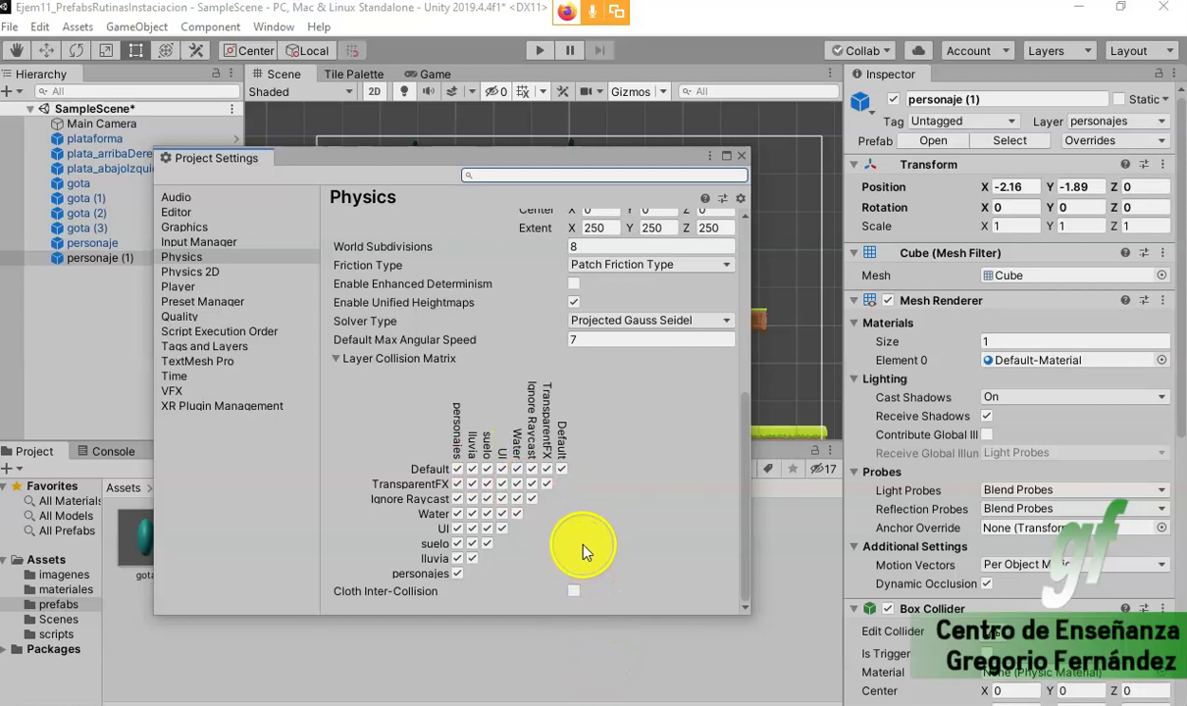
click(458, 515)
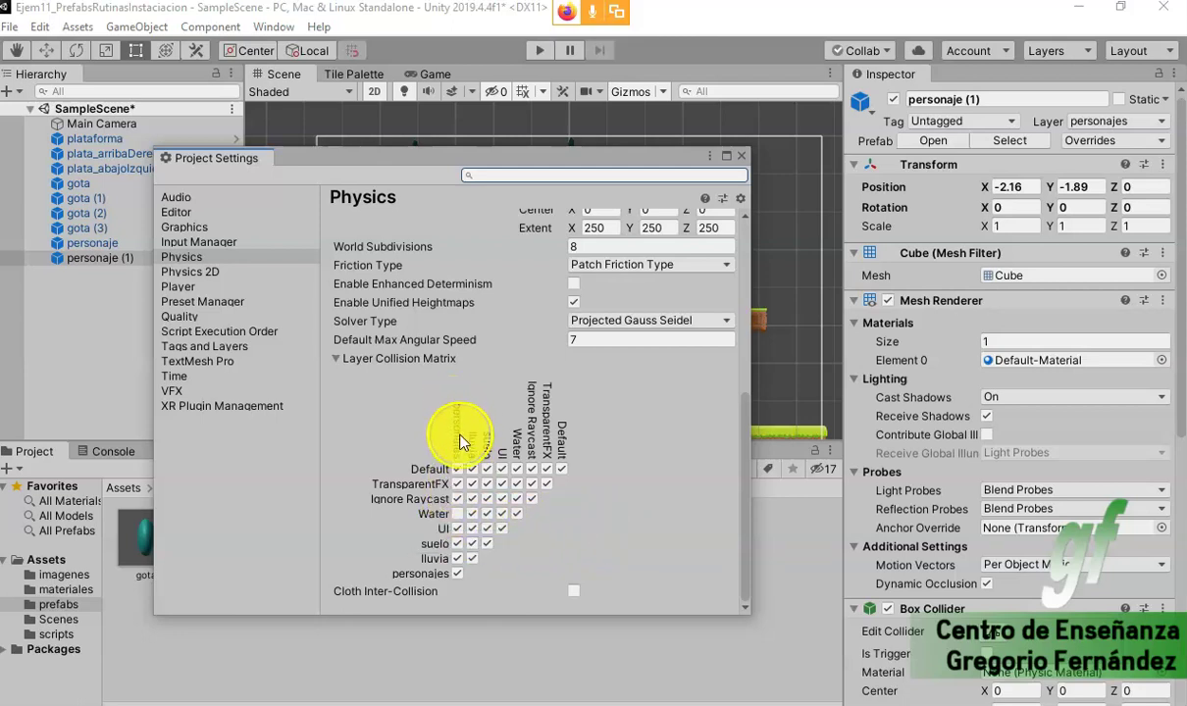
click(456, 514)
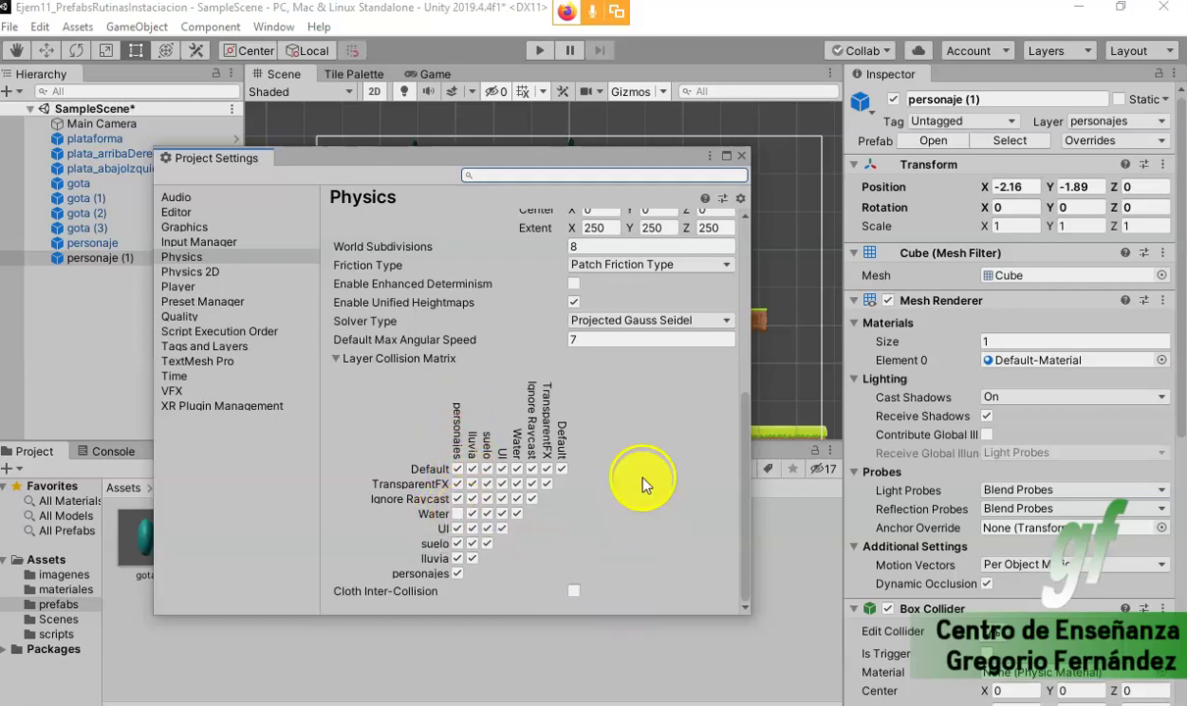
click(743, 160)
click(540, 54)
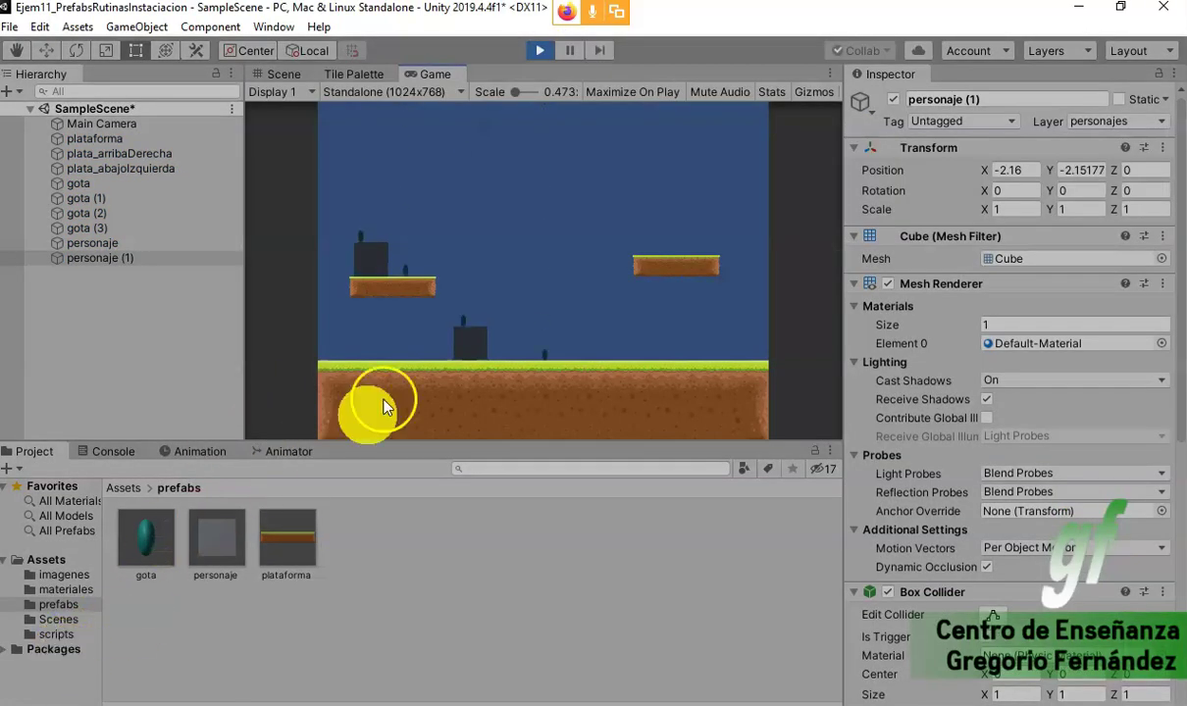
- Stop play, uncheck lluvia/personales in the Layer Collision Matrix, then replay and watch the Scene view
click(538, 50)
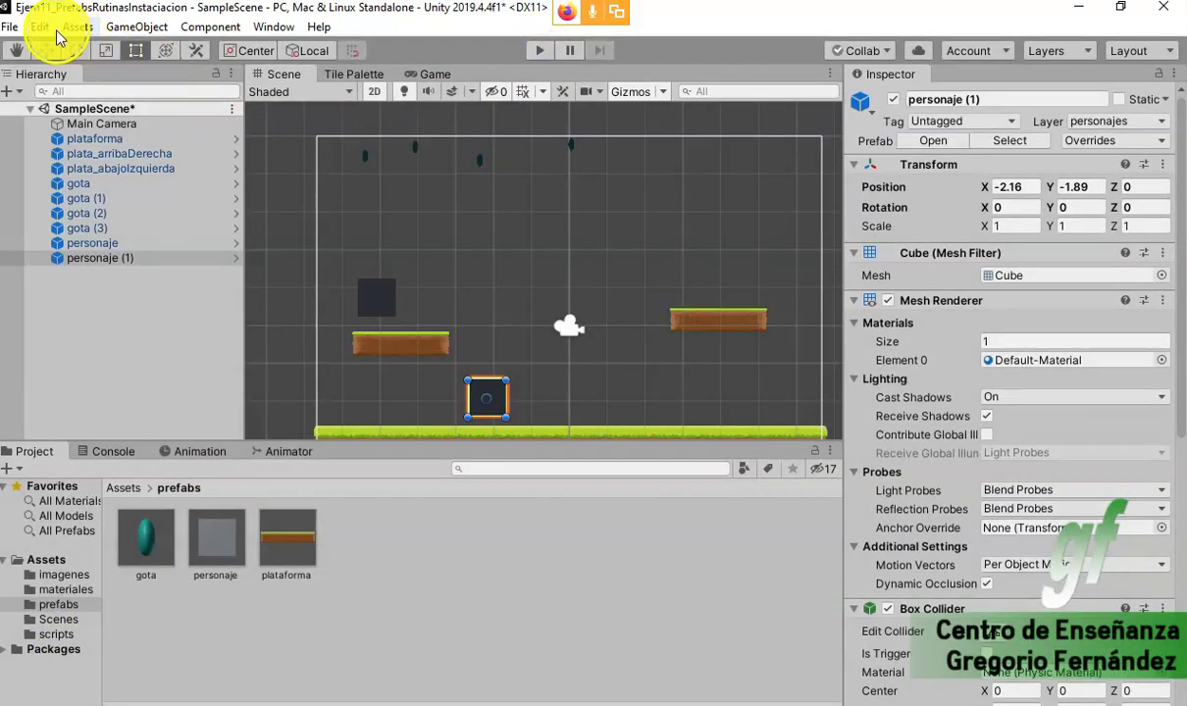
click(40, 26)
click(135, 552)
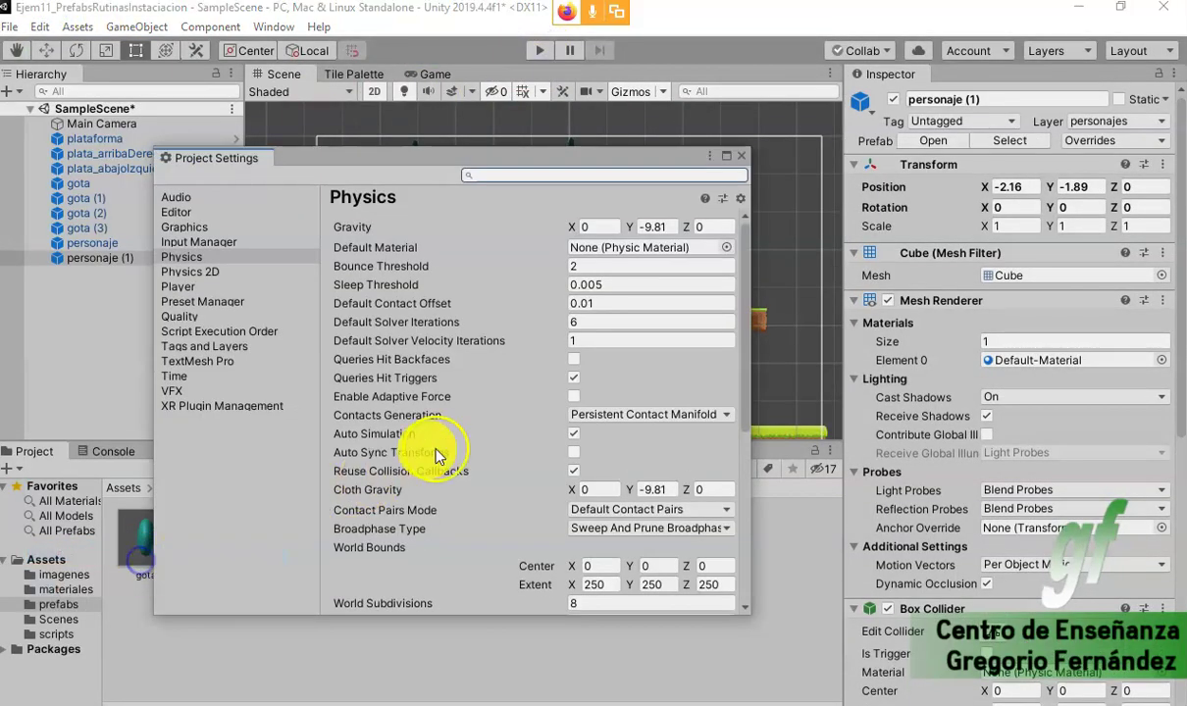
scroll(515, 461, down, 5)
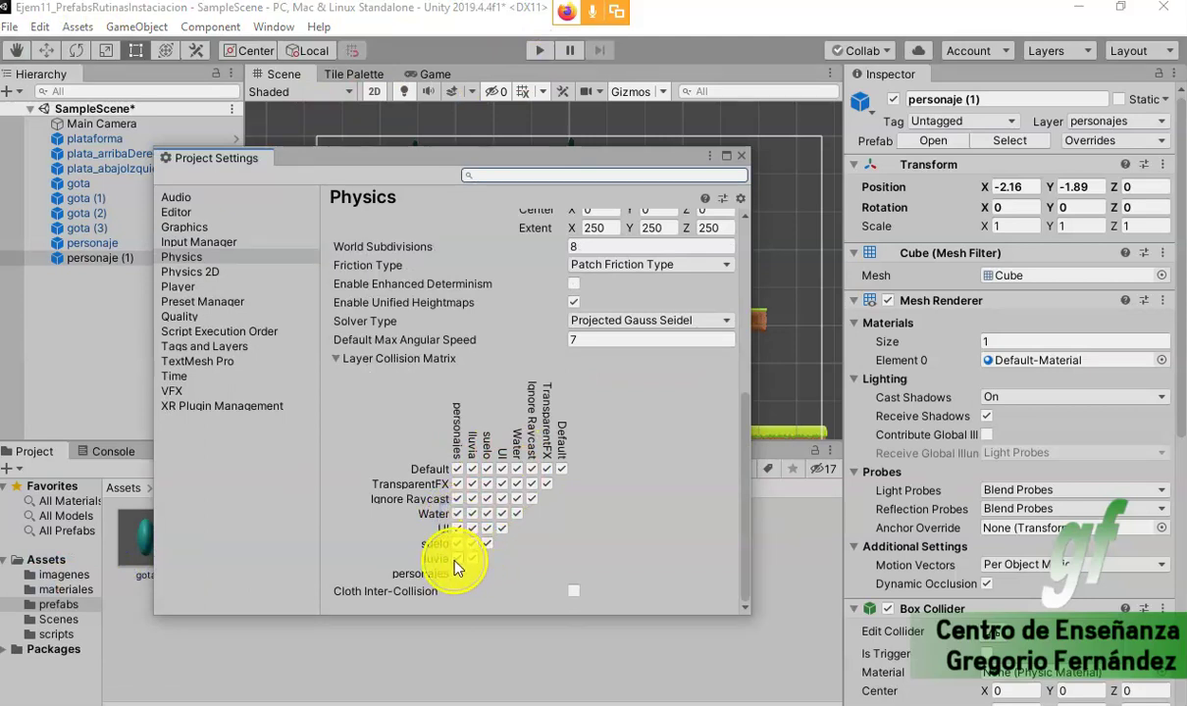
click(457, 558)
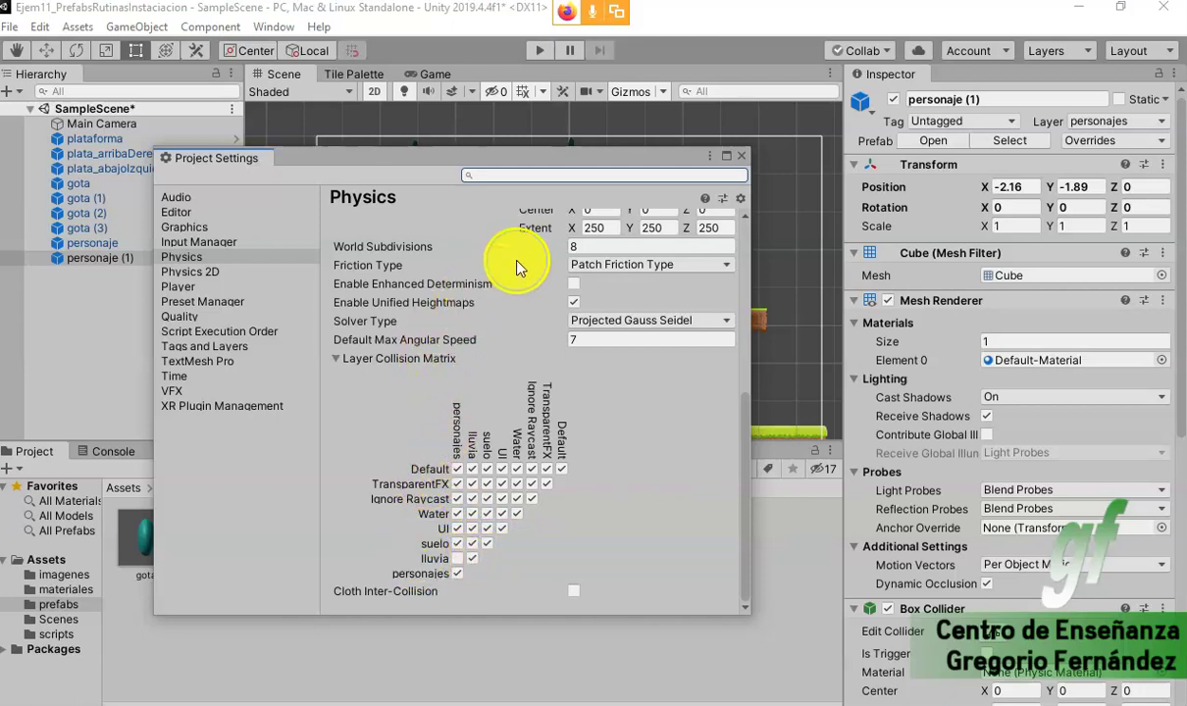
click(738, 156)
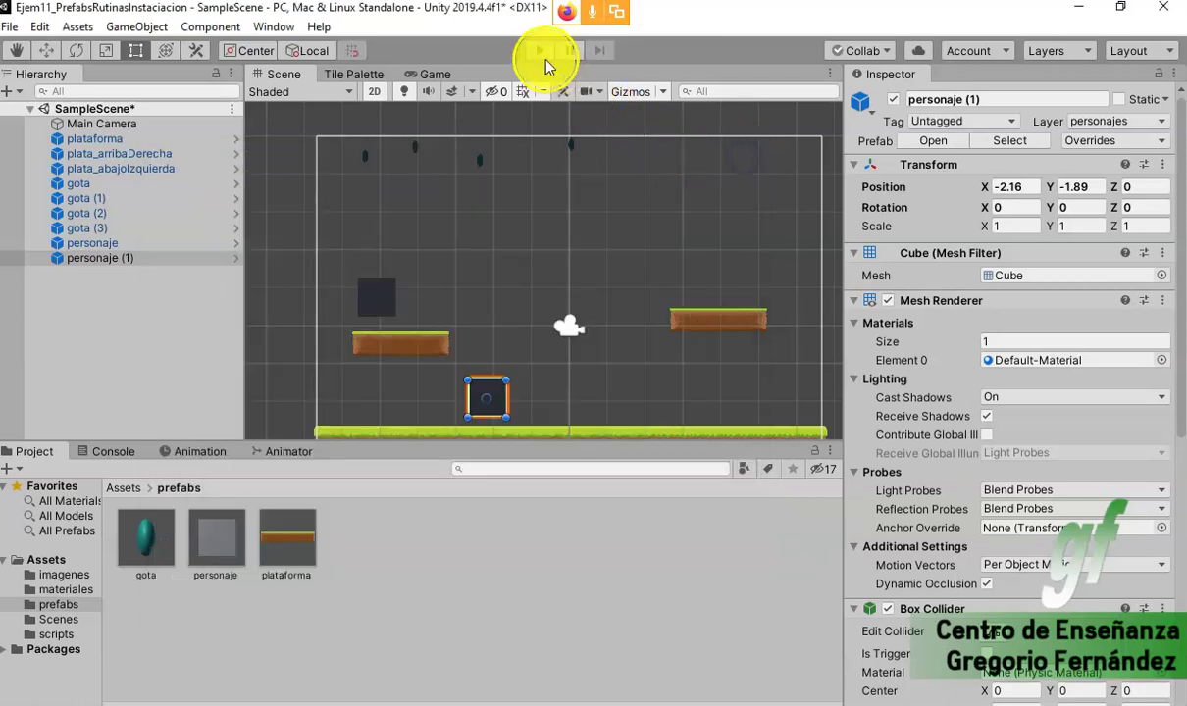
click(537, 50)
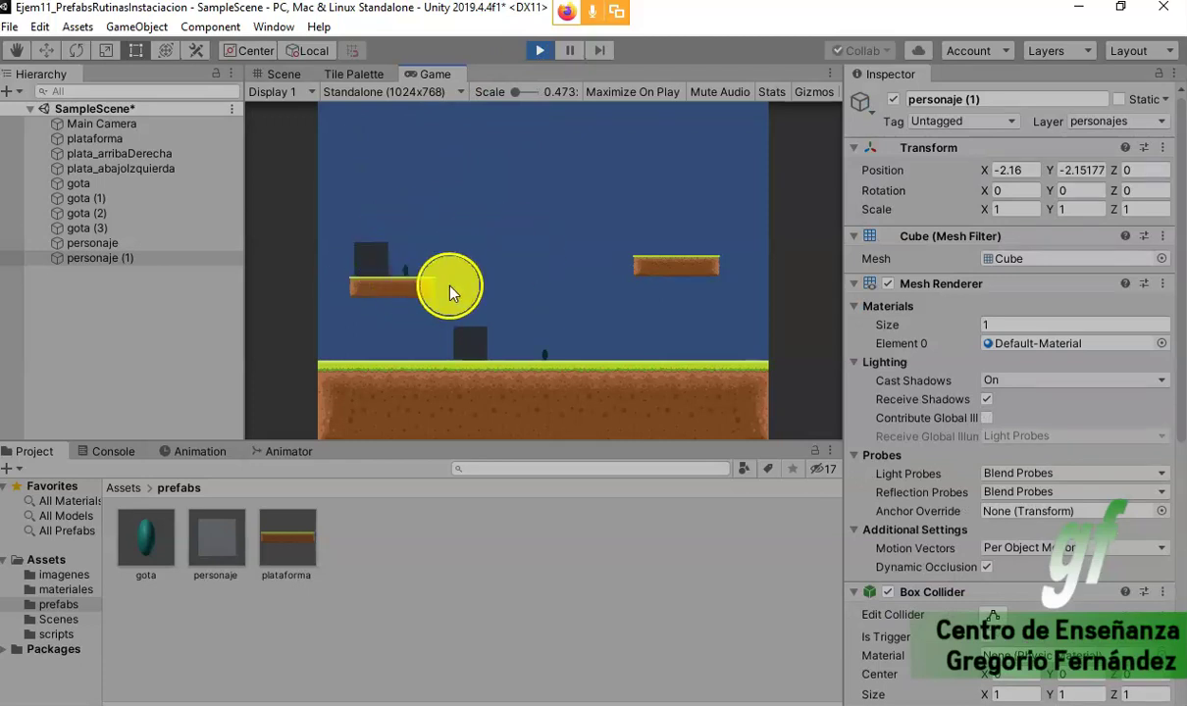
click(373, 245)
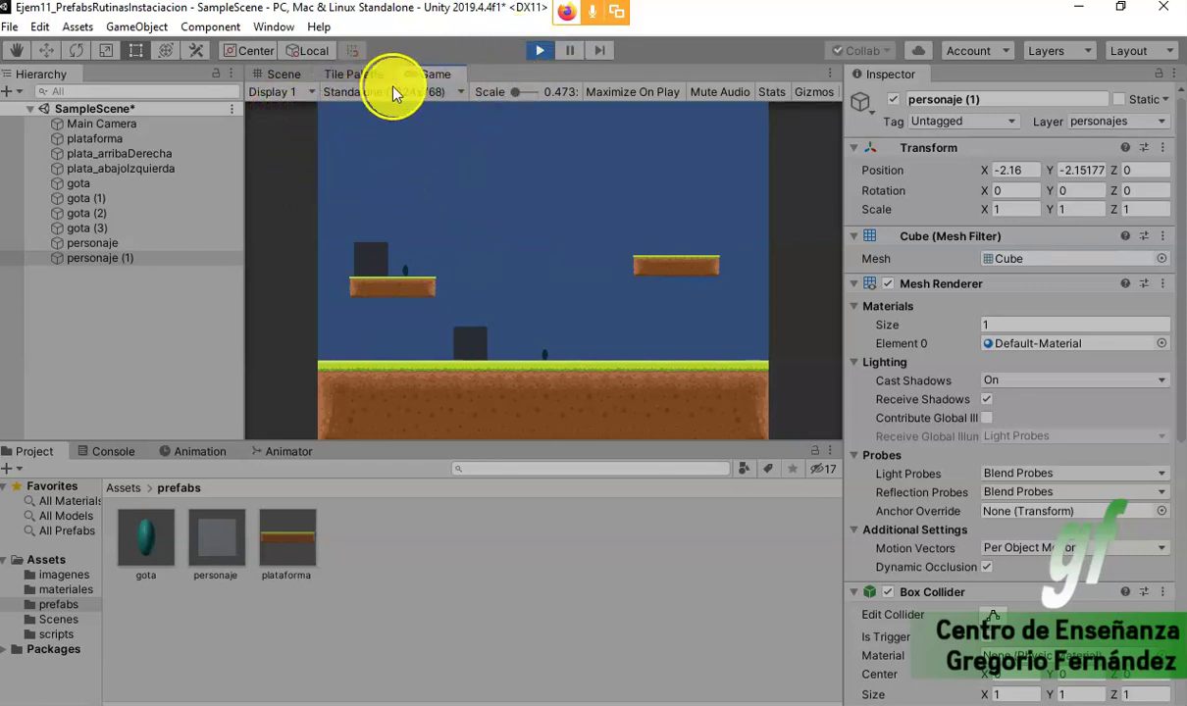
click(284, 75)
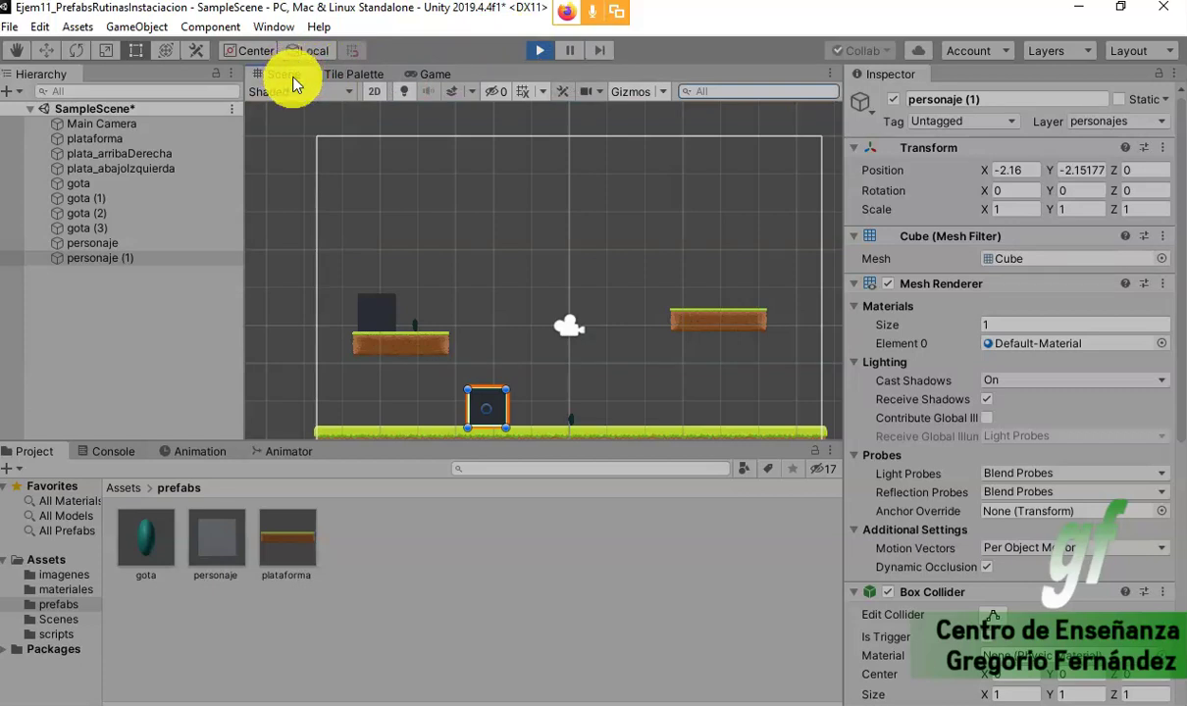
- Check the personaje cube falling away in a 3D Scene view, then restore 2D and stop the game
click(376, 94)
key(w)
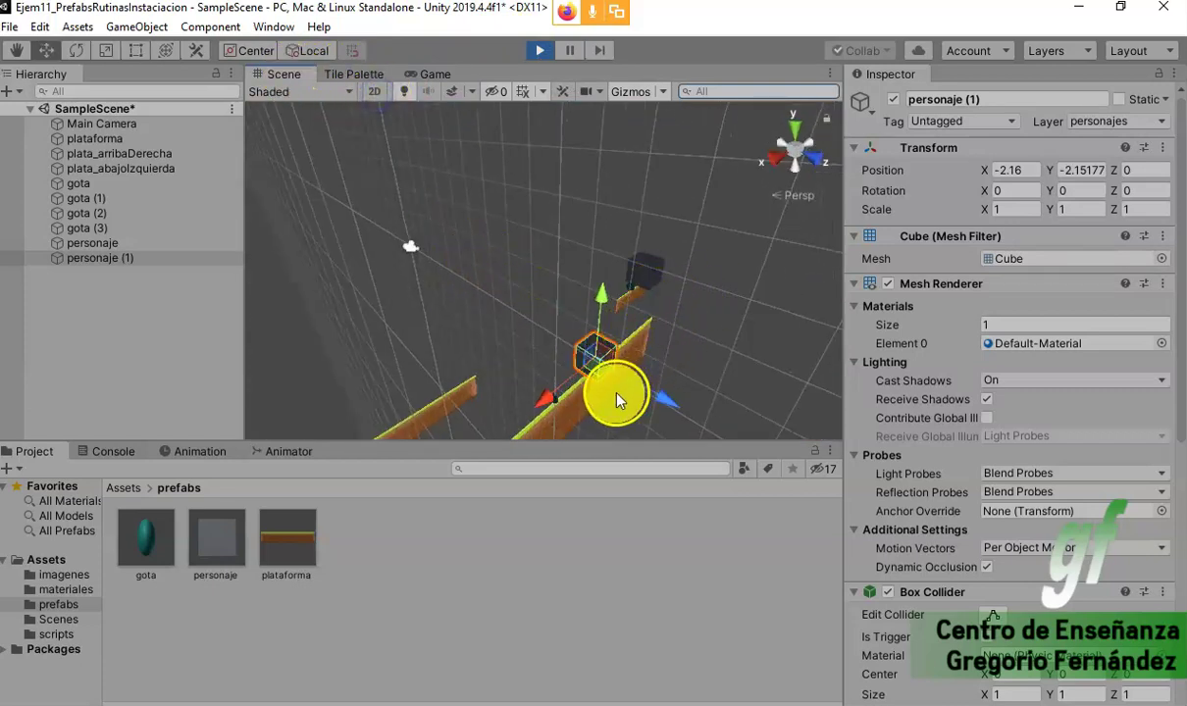
scroll(642, 312, up, 3)
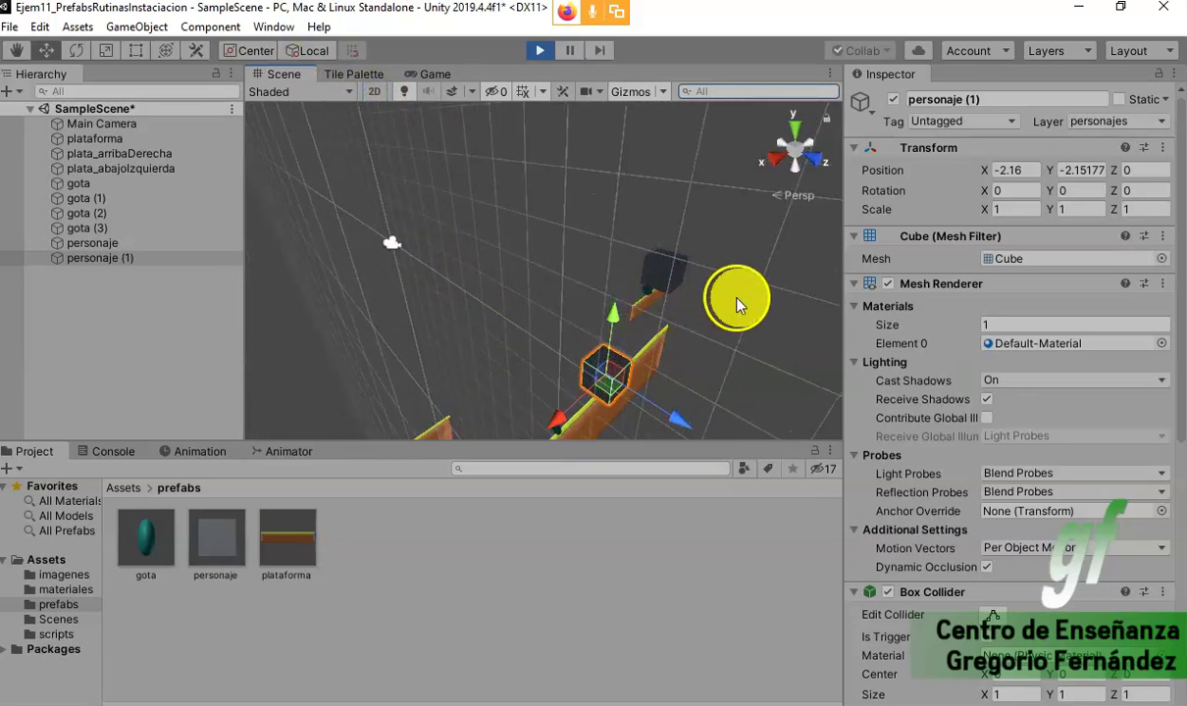
scroll(726, 314, down, 2)
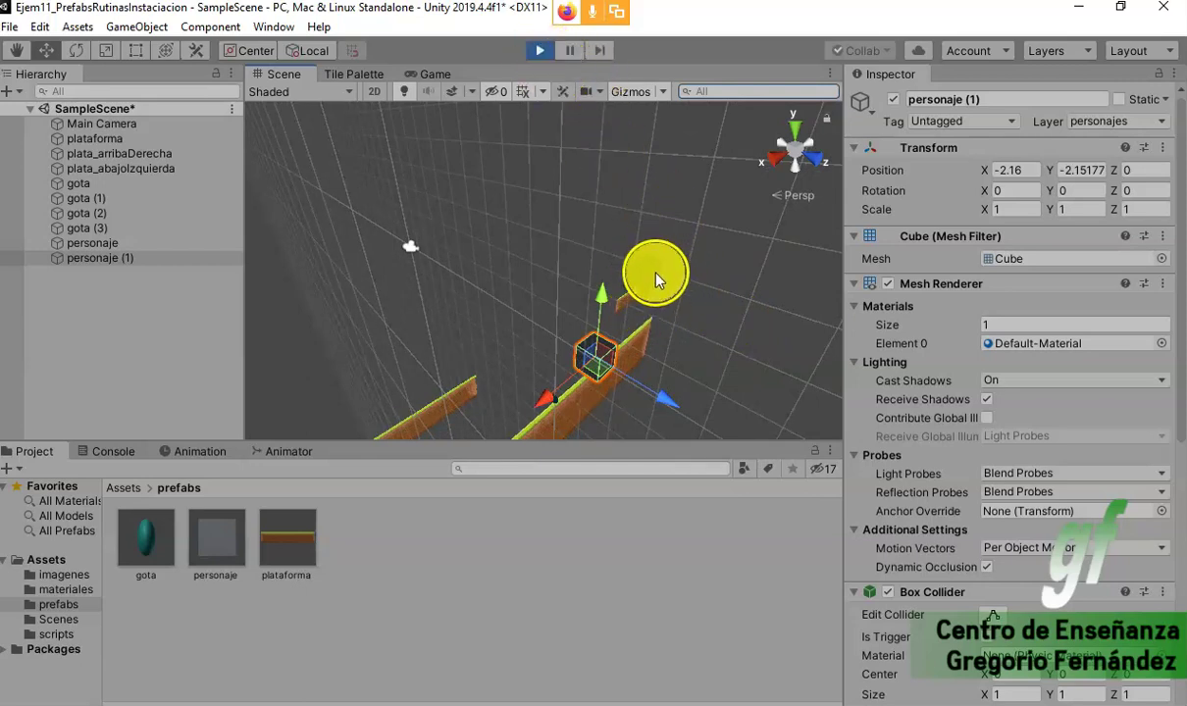
click(648, 278)
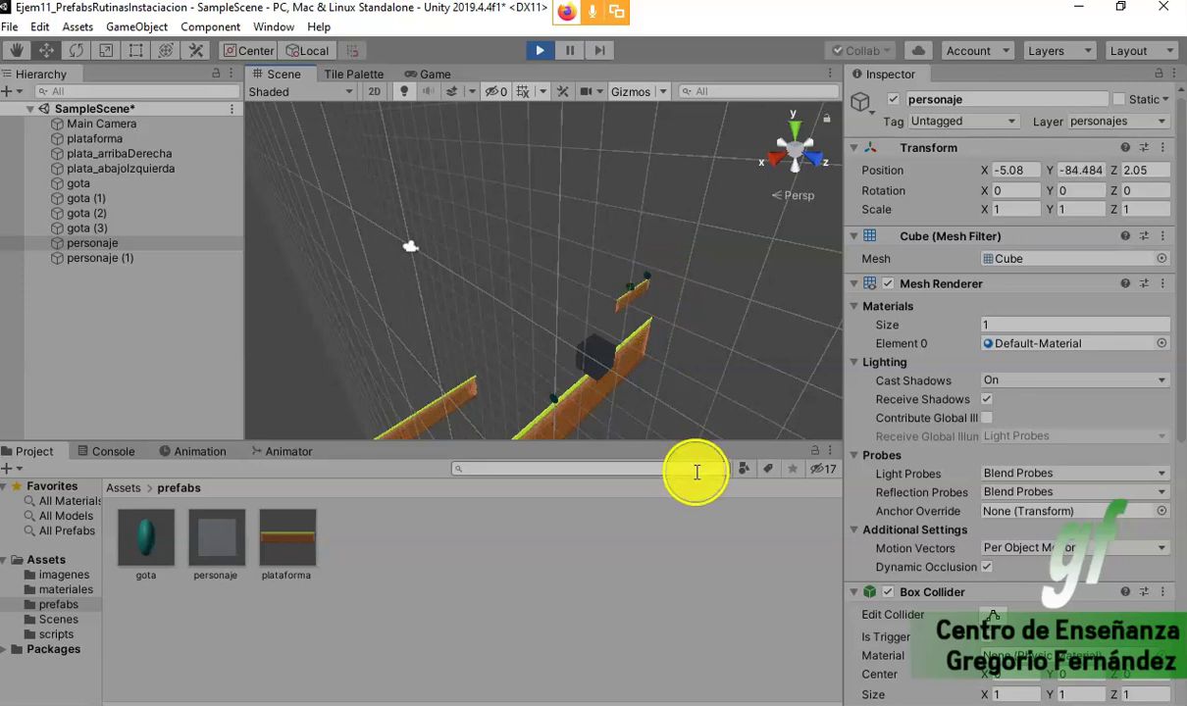
click(373, 91)
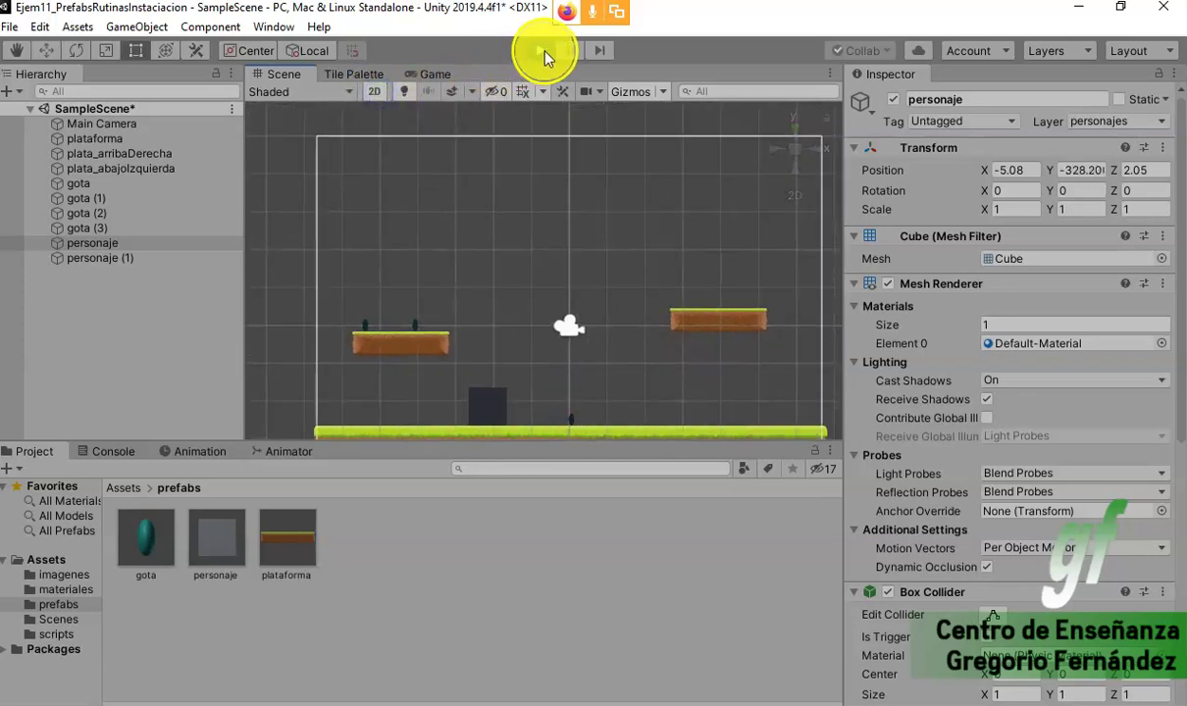
click(543, 53)
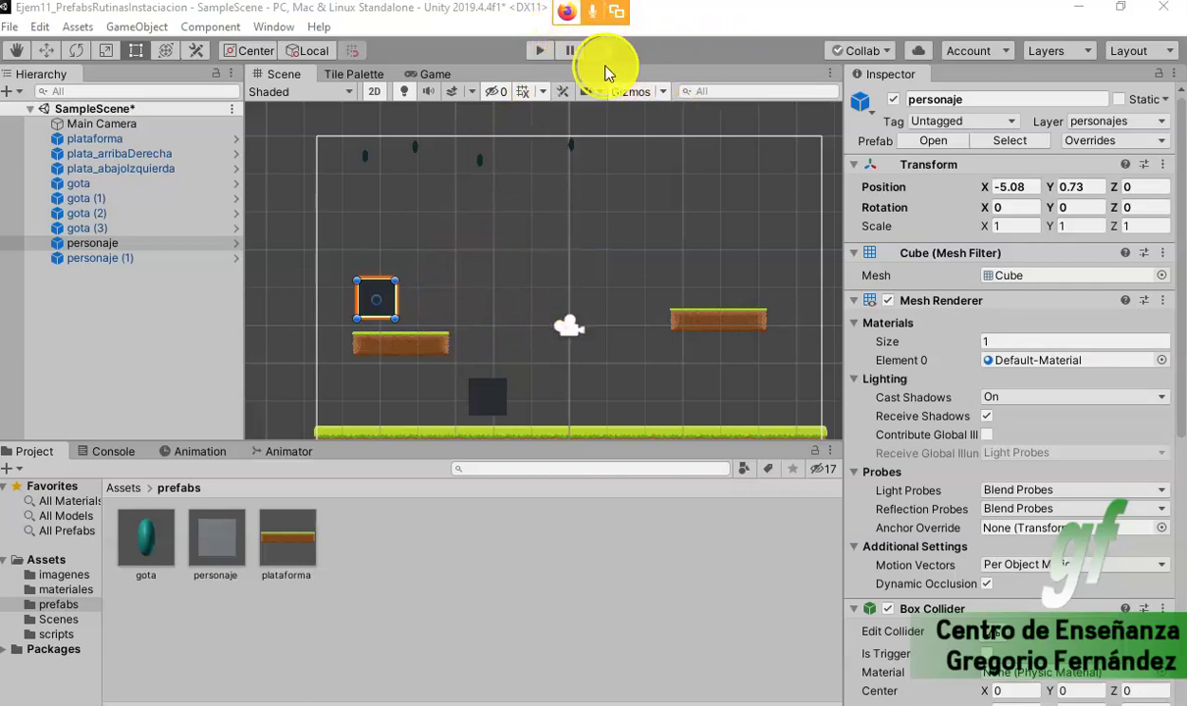
- Start the game, pause it, and bring up the Game view showing the drops
click(545, 57)
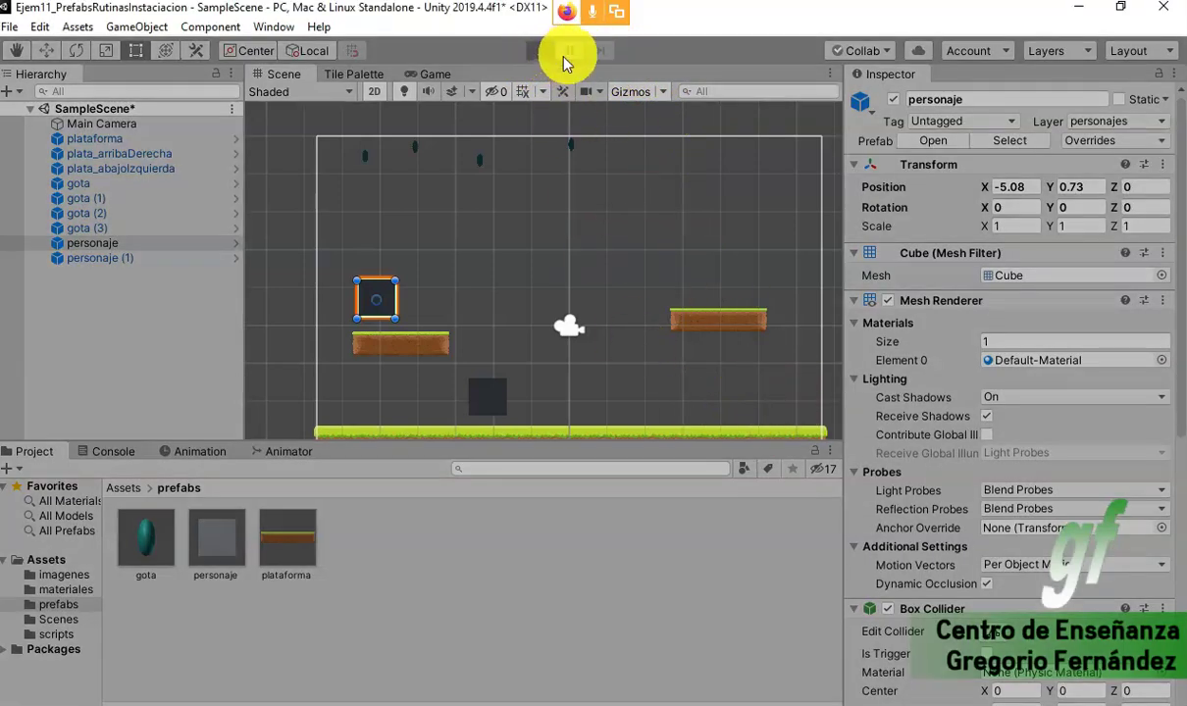
click(569, 51)
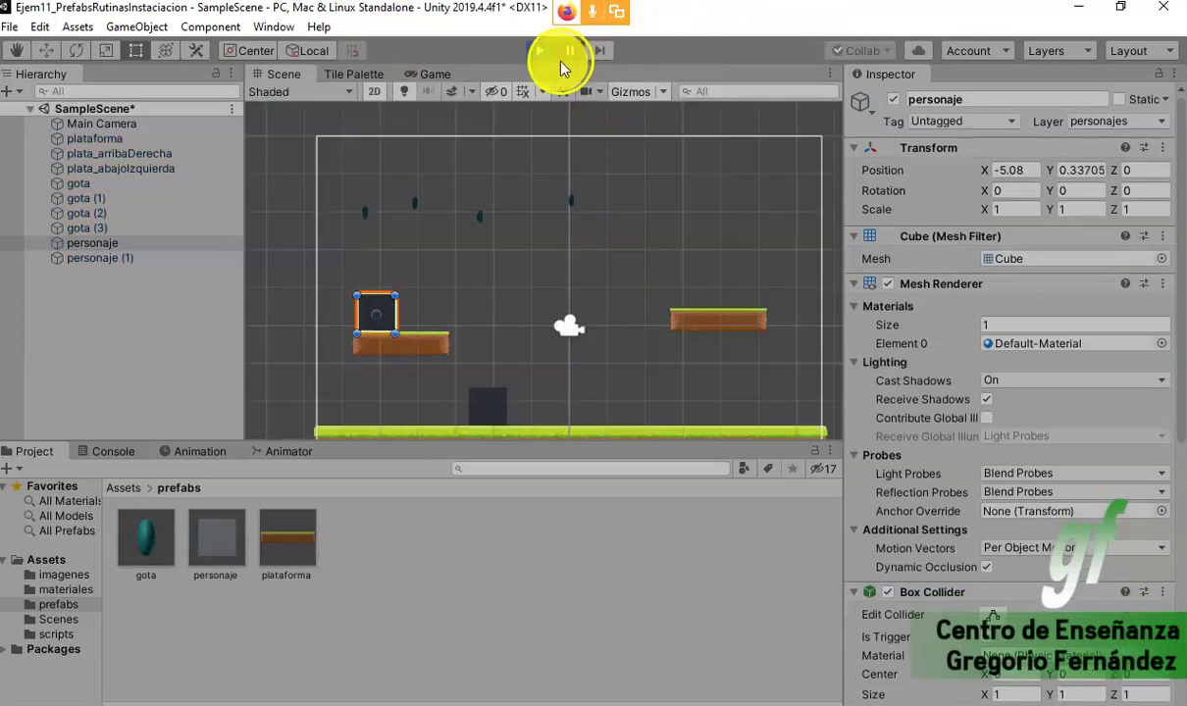
click(439, 76)
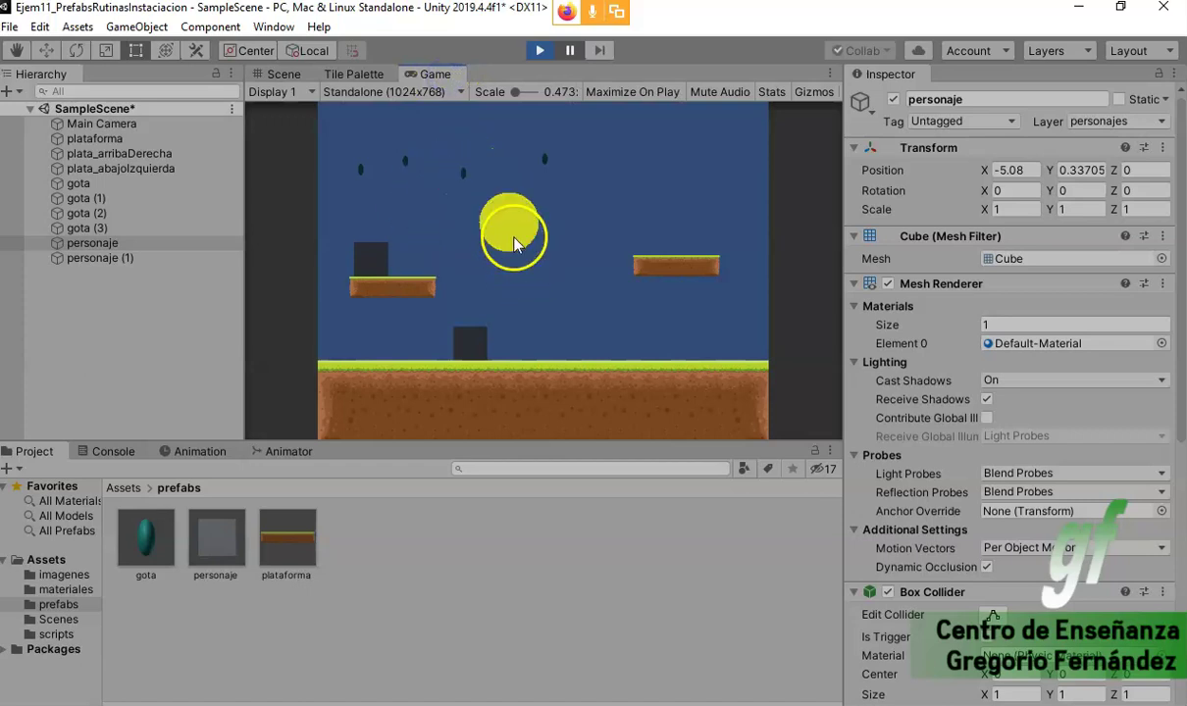
- Advance the paused game six frames to watch the drops fall
click(601, 53)
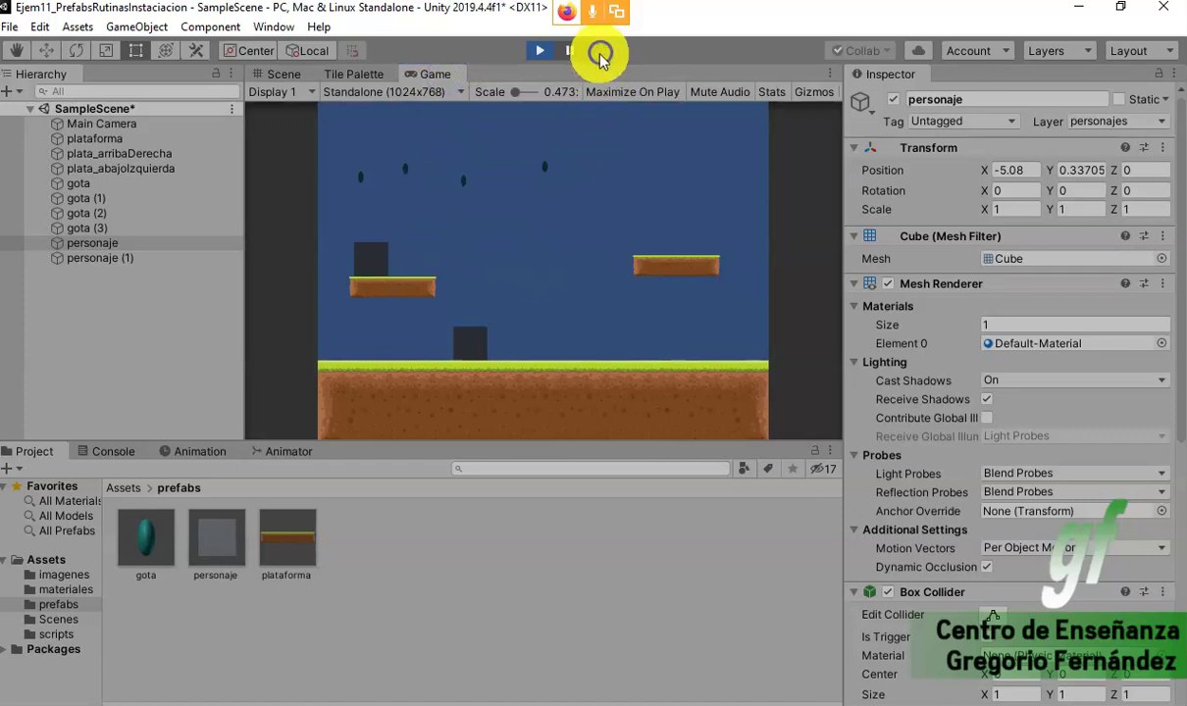
click(600, 56)
click(600, 57)
click(600, 57)
click(601, 57)
click(600, 57)
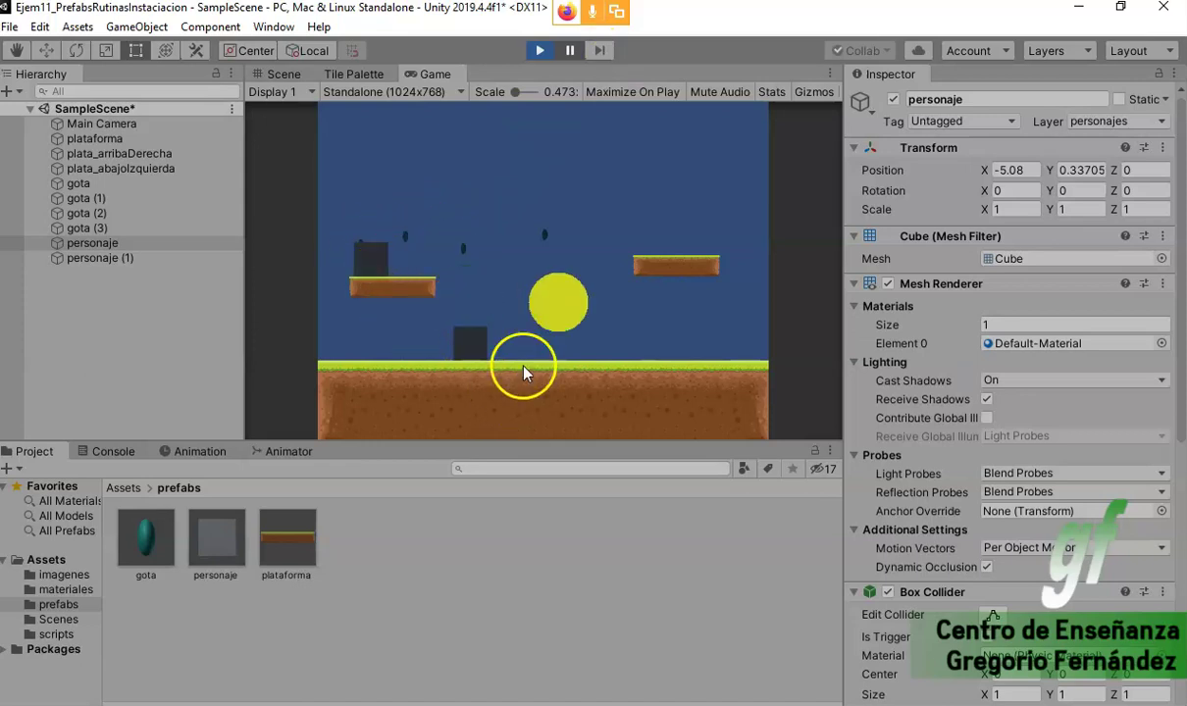
- Resume and stop the game, then run it briefly once more and stop
click(573, 51)
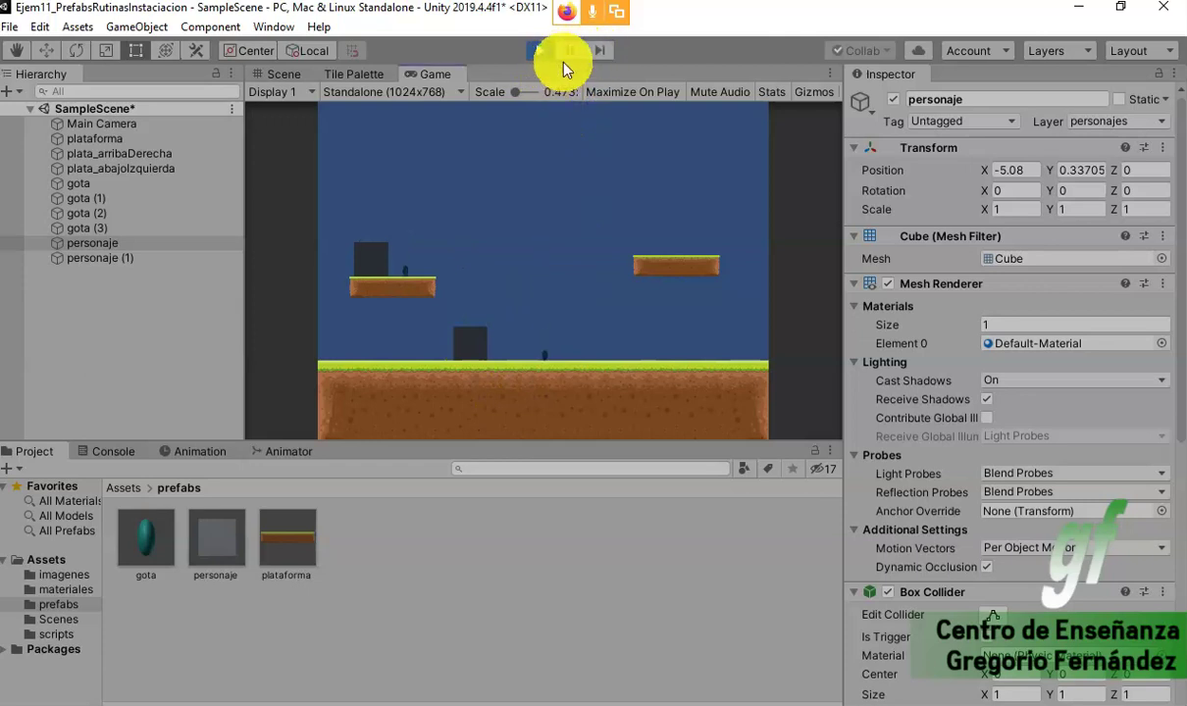
click(543, 54)
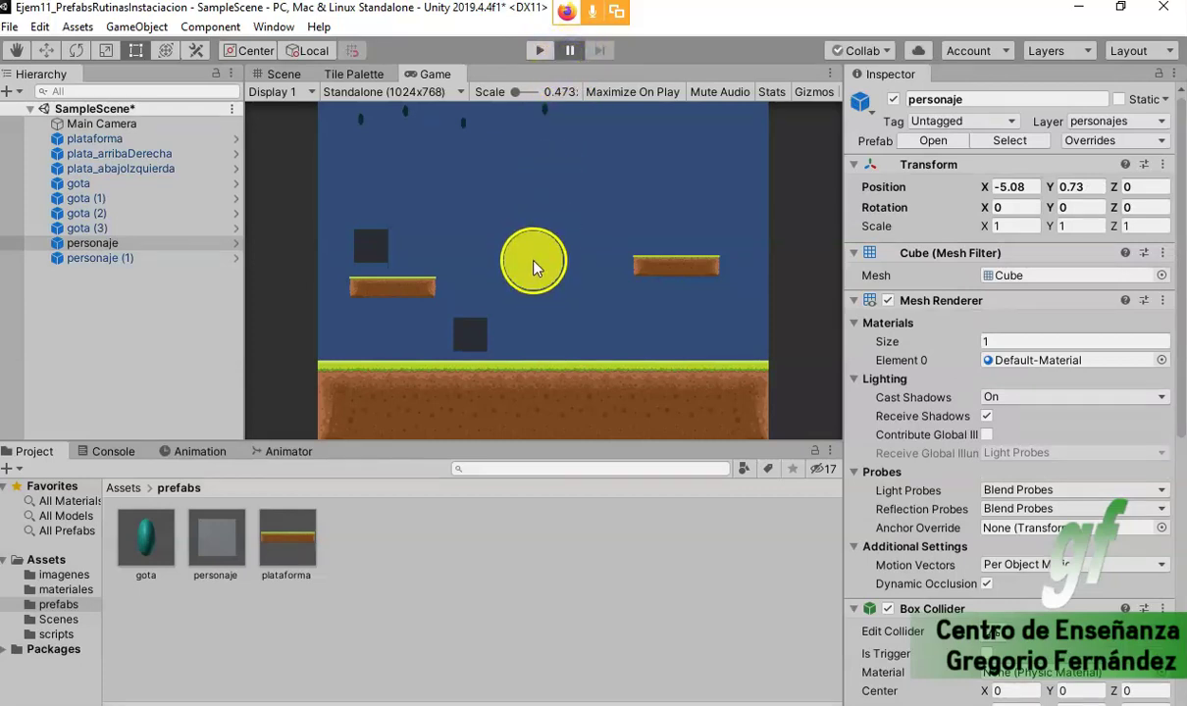
click(541, 51)
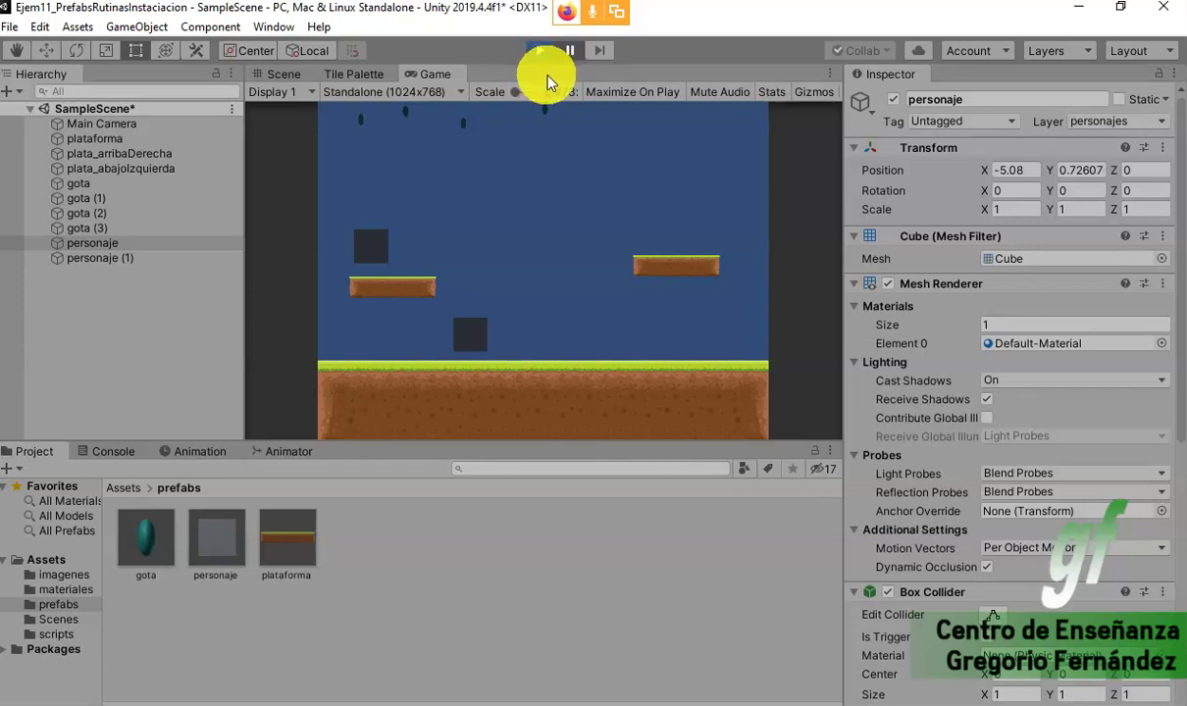
click(539, 52)
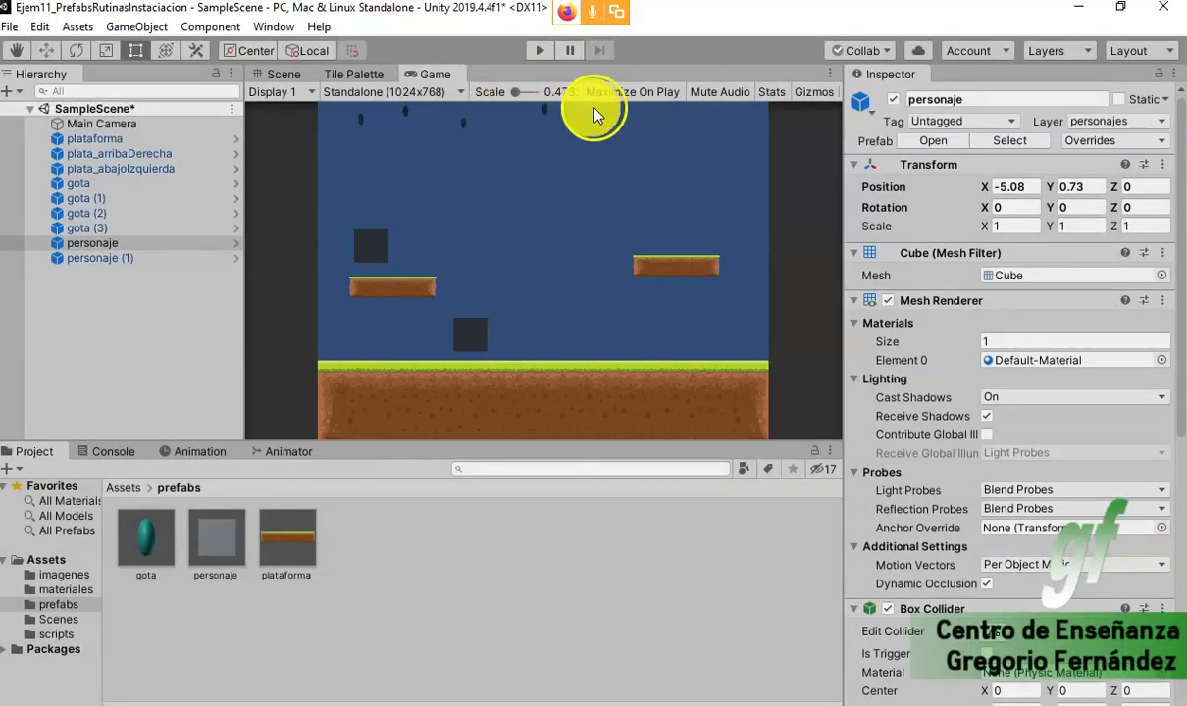
- Create an empty GameObject and drag gota through gota (3) into it as children
right_click(82, 301)
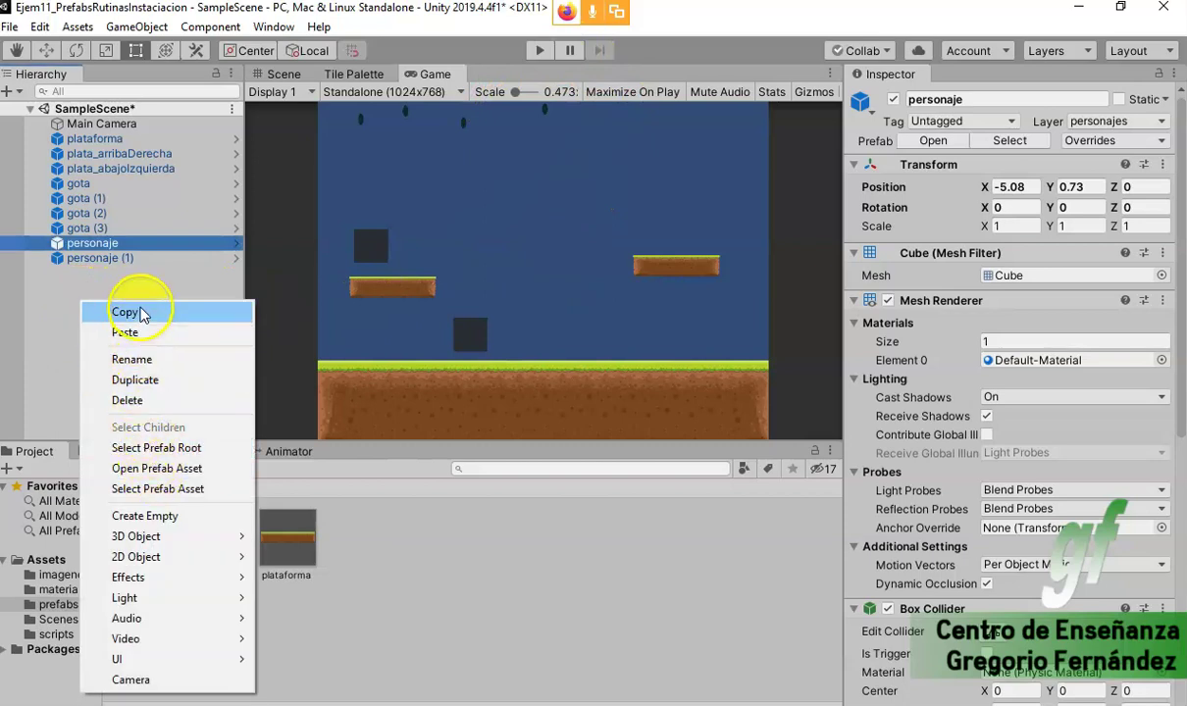
click(180, 518)
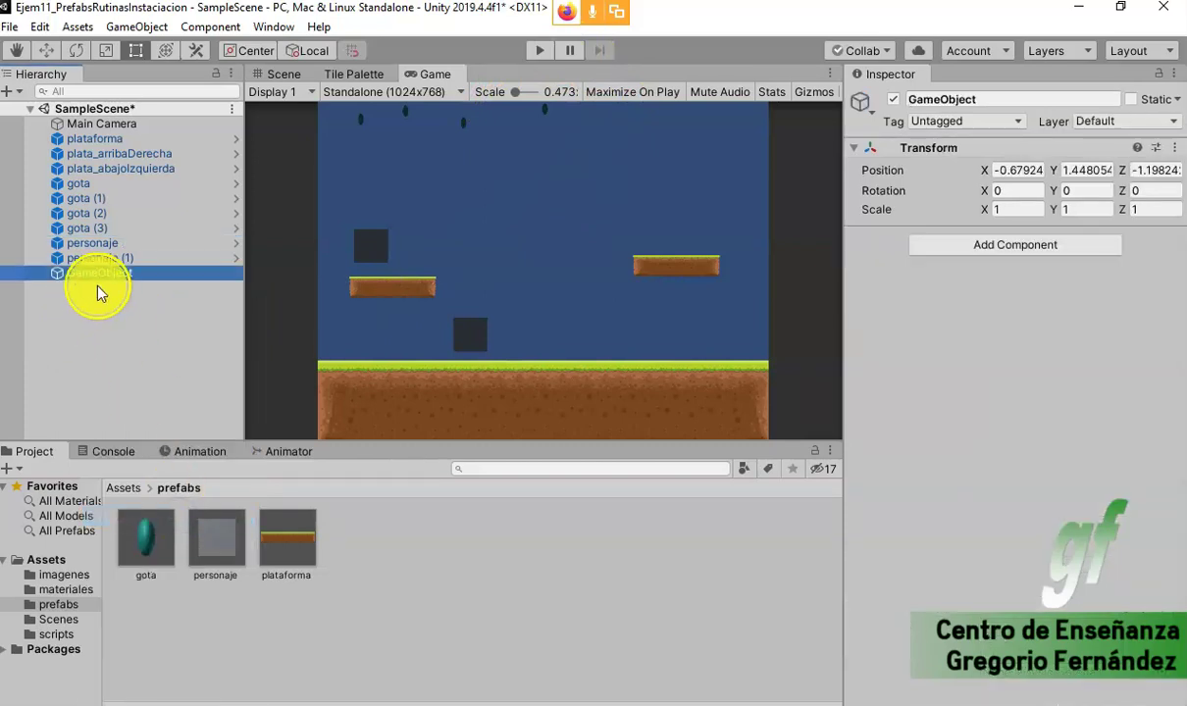
click(88, 183)
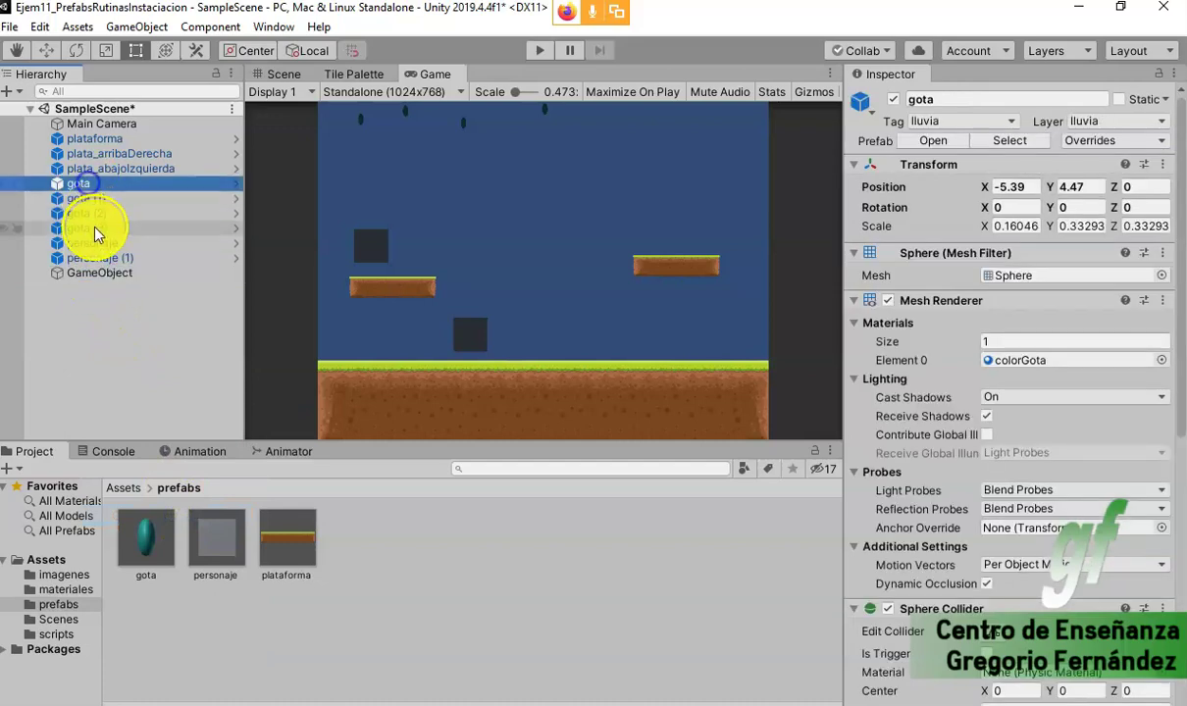
shift+click(92, 229)
drag(93, 229, 118, 267)
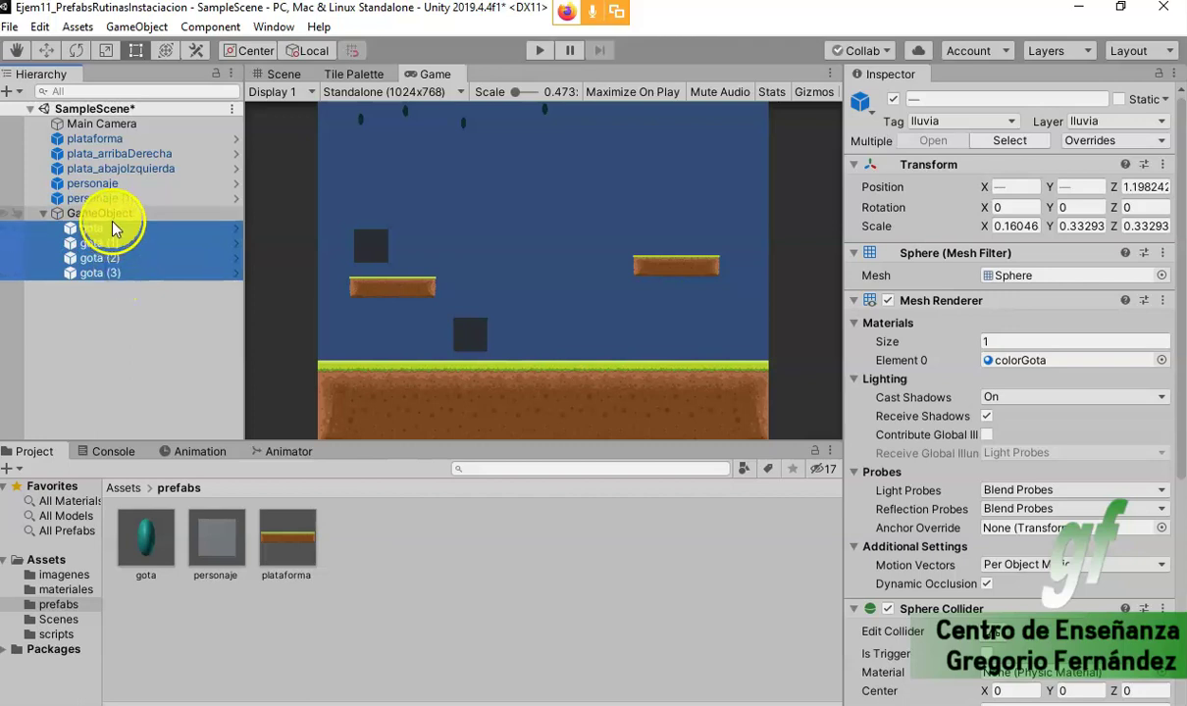
- Rename the new empty parent object to 'lluvia'
click(106, 213)
click(112, 217)
text(lluvia)
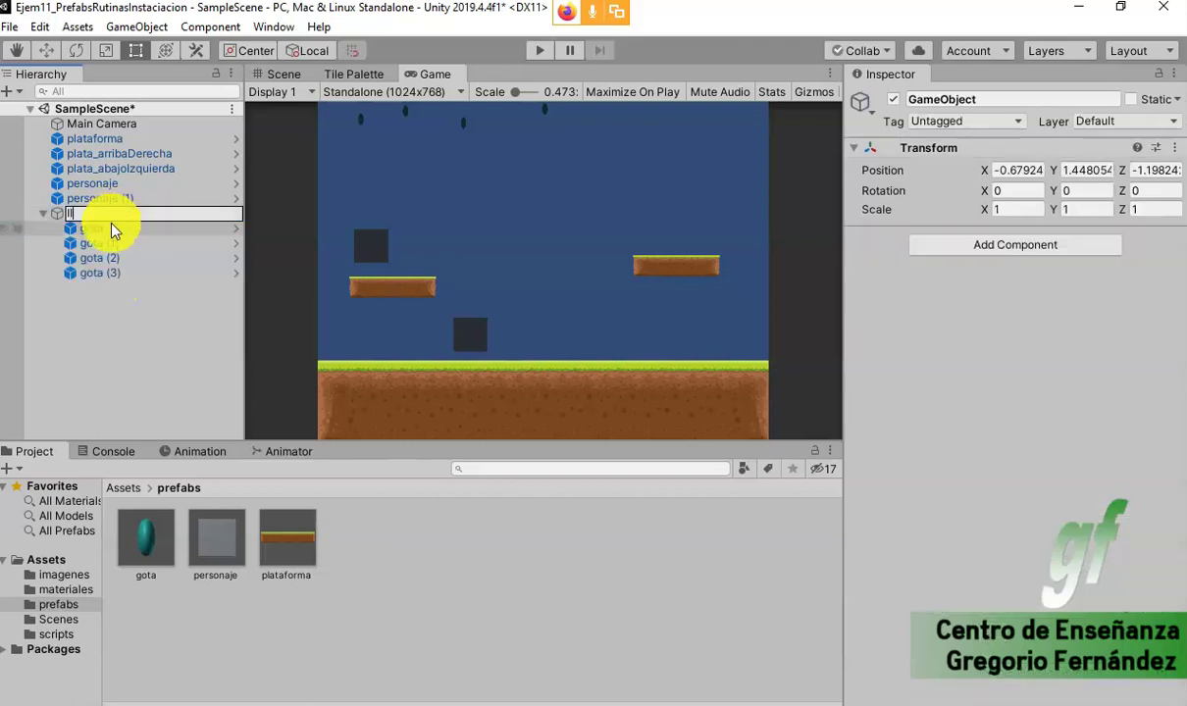
key(Return)
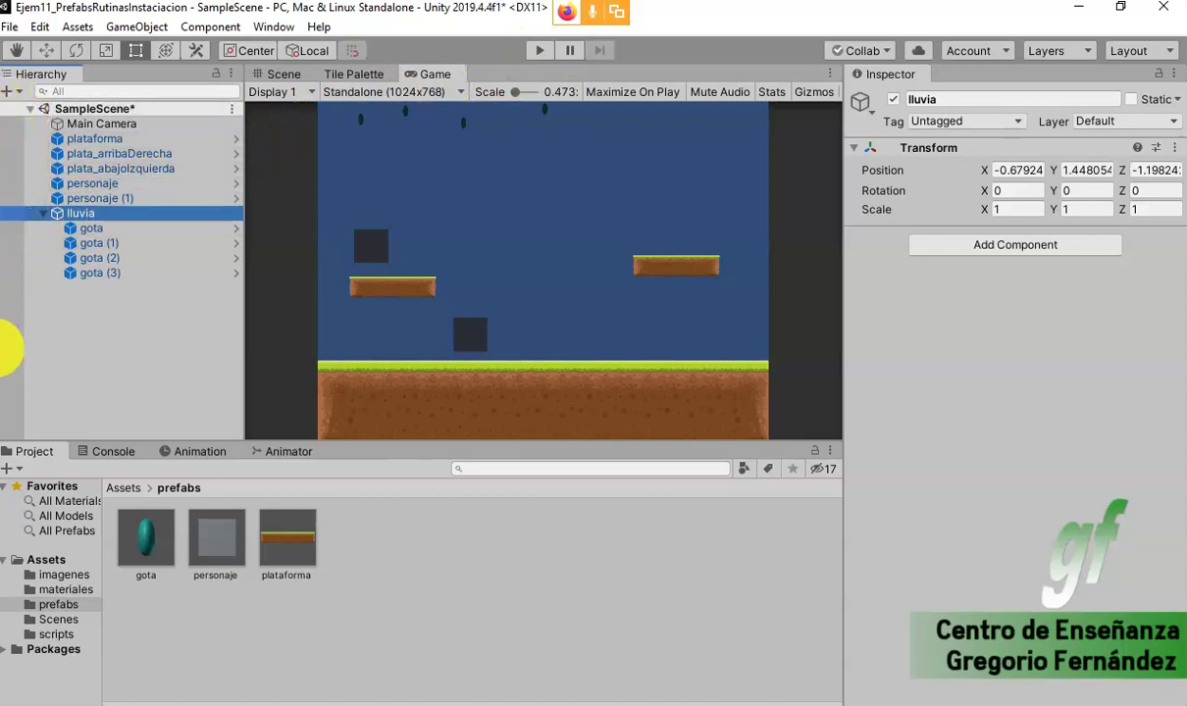
- Make lluvia and its drops unpickable in the Scene, then play-test the rain
click(17, 213)
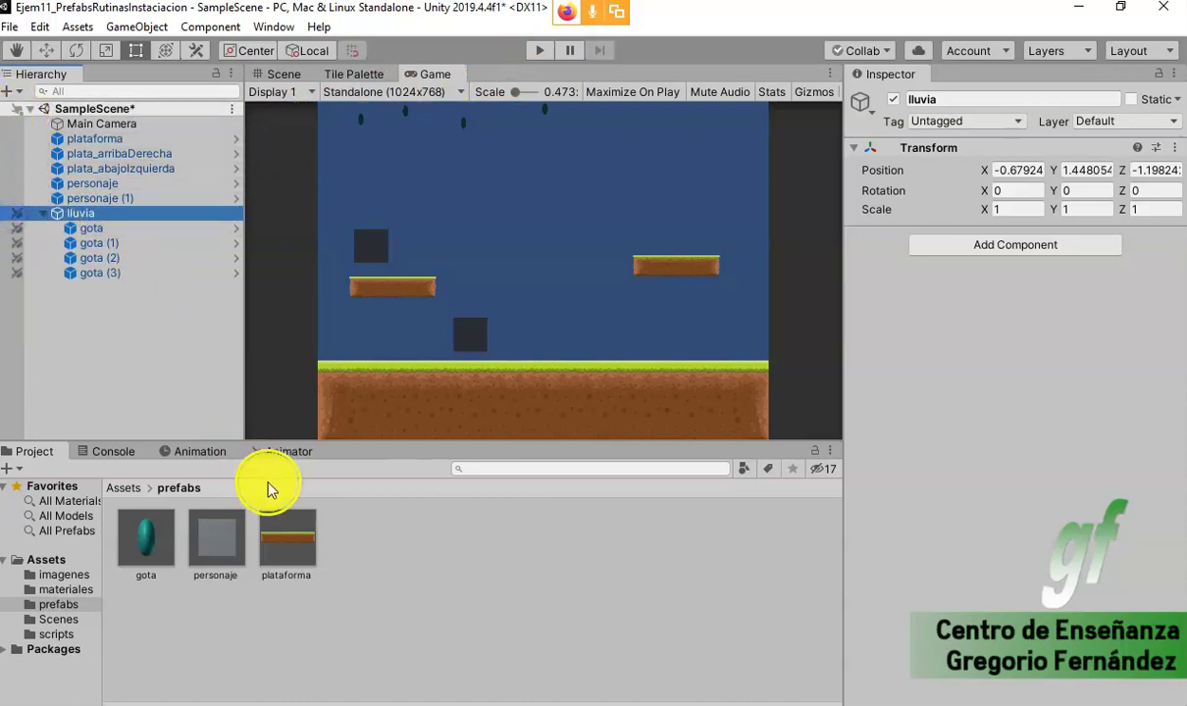
click(14, 213)
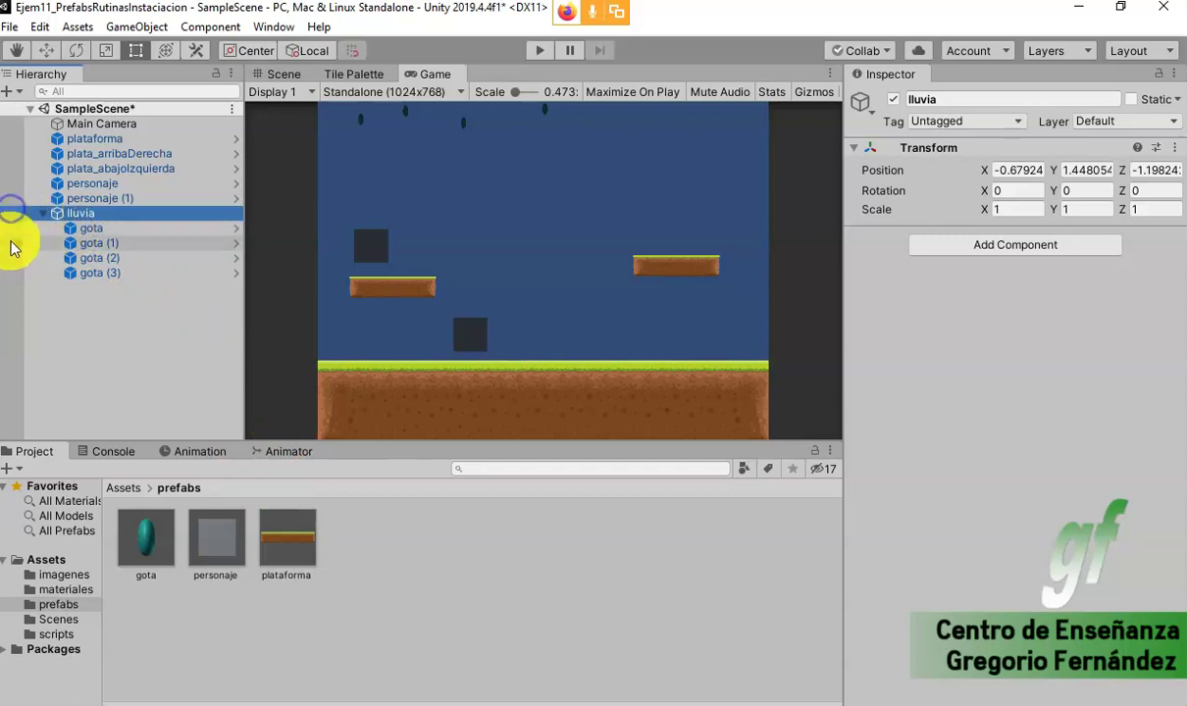
click(15, 212)
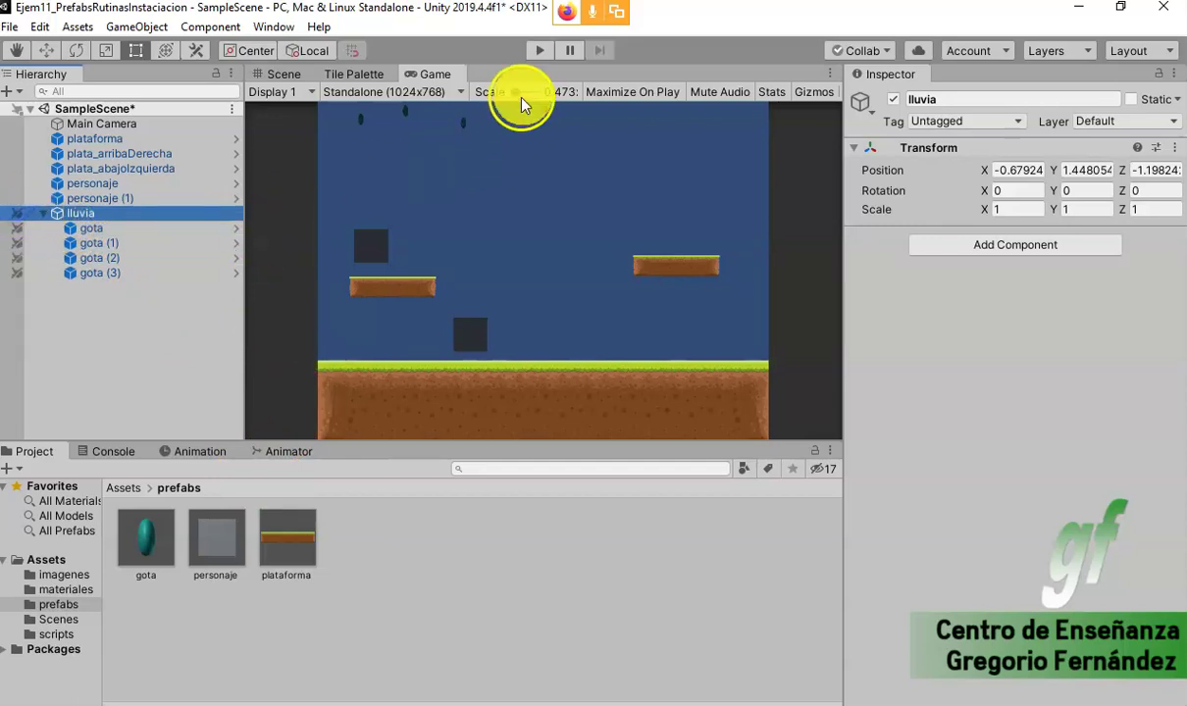
click(536, 54)
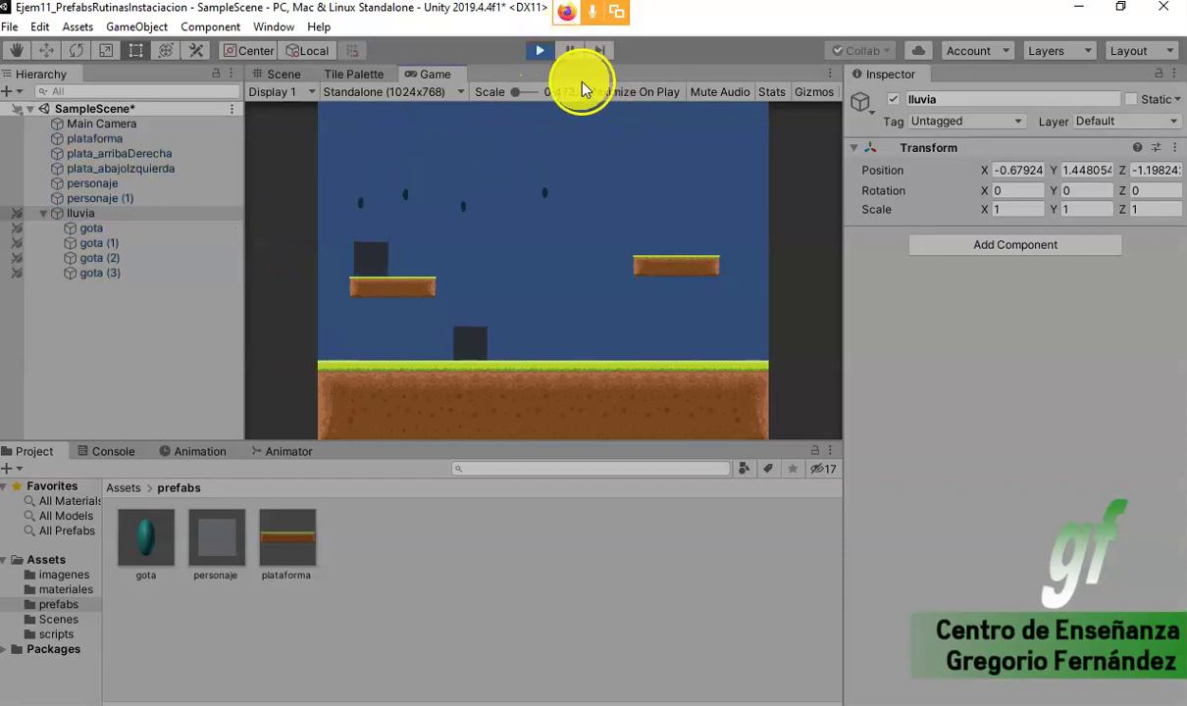
click(541, 54)
click(18, 213)
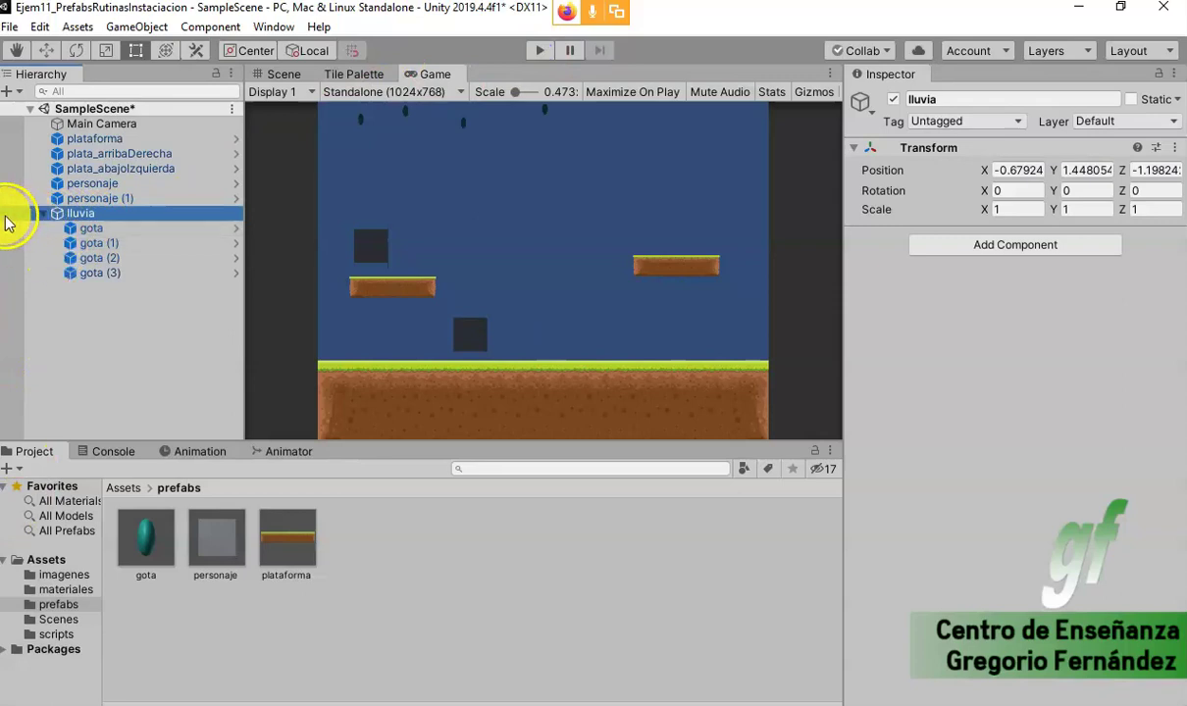
- Hide lluvia and its drops in the Scene view and play-test again
click(5, 213)
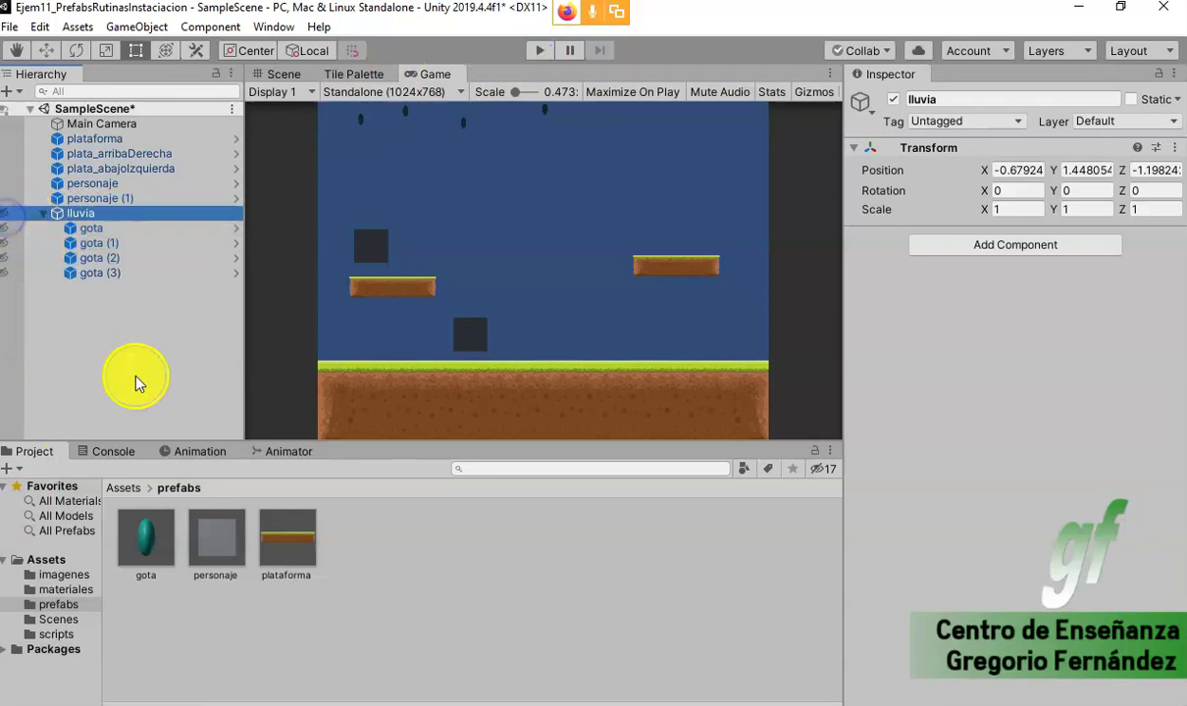
click(7, 213)
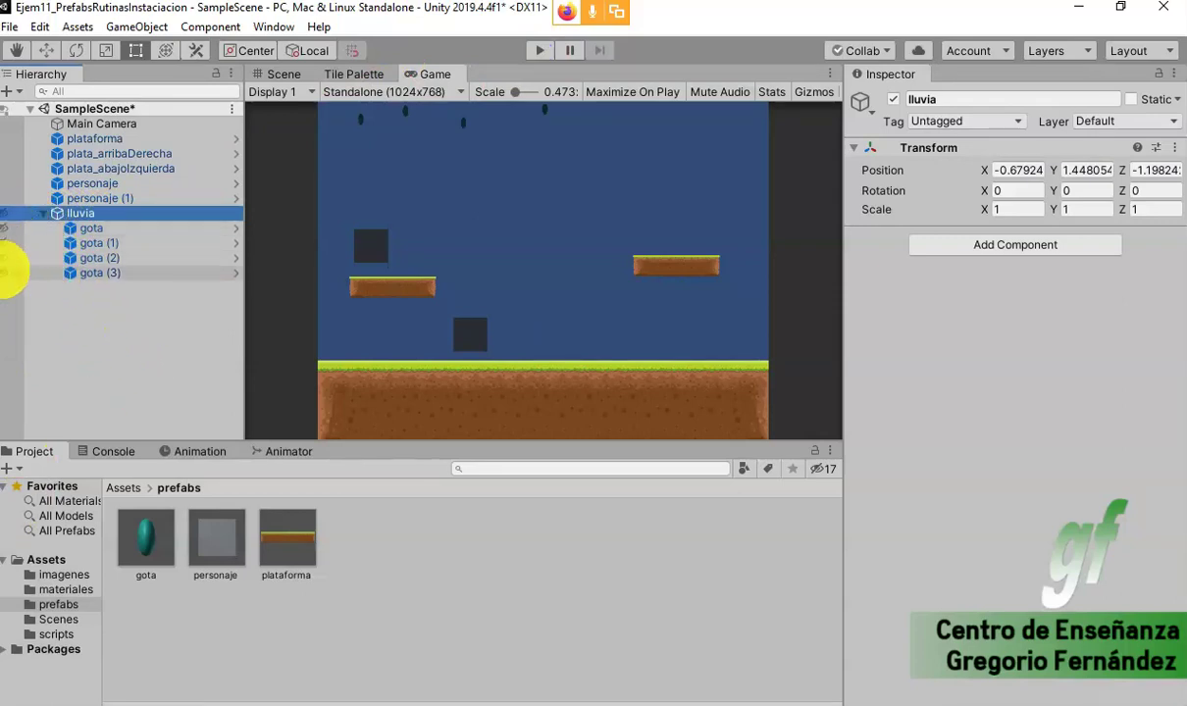
click(7, 227)
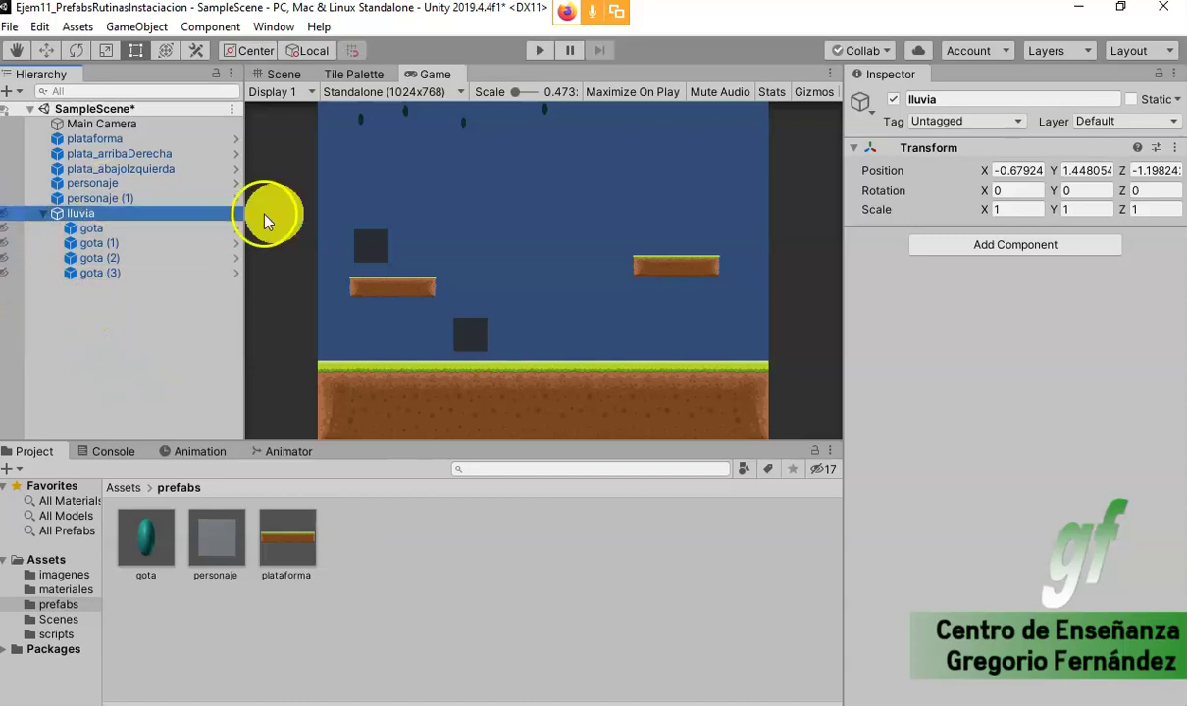
click(539, 50)
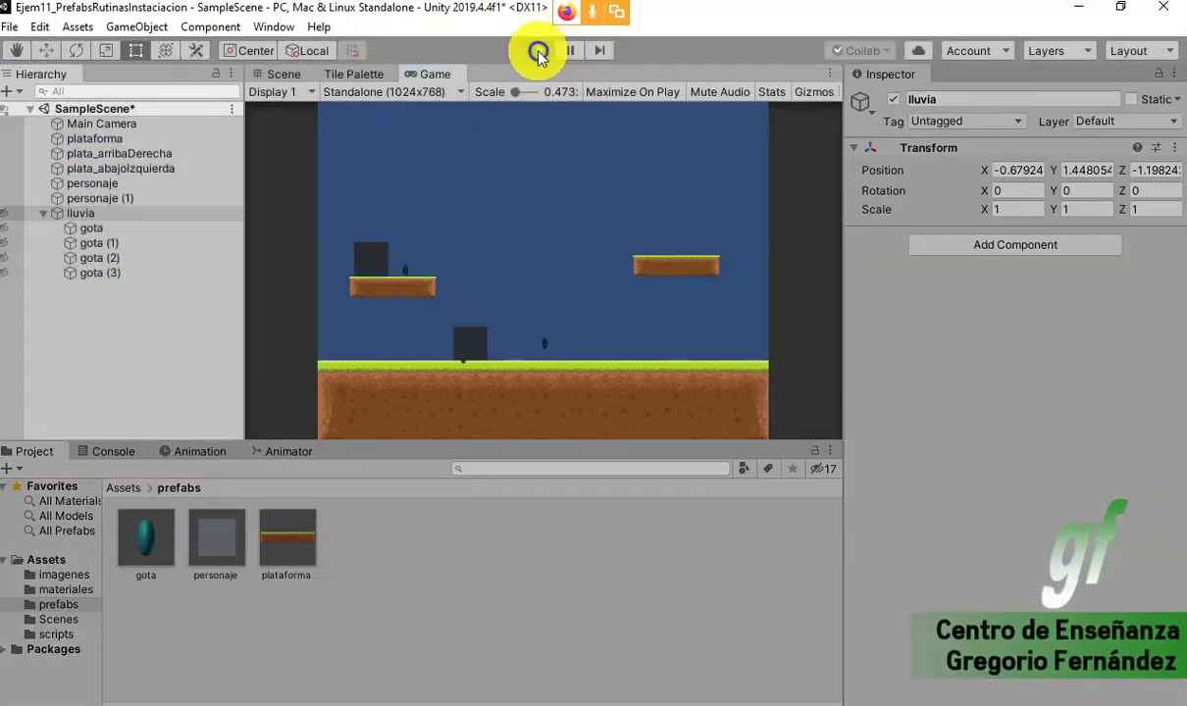
click(537, 51)
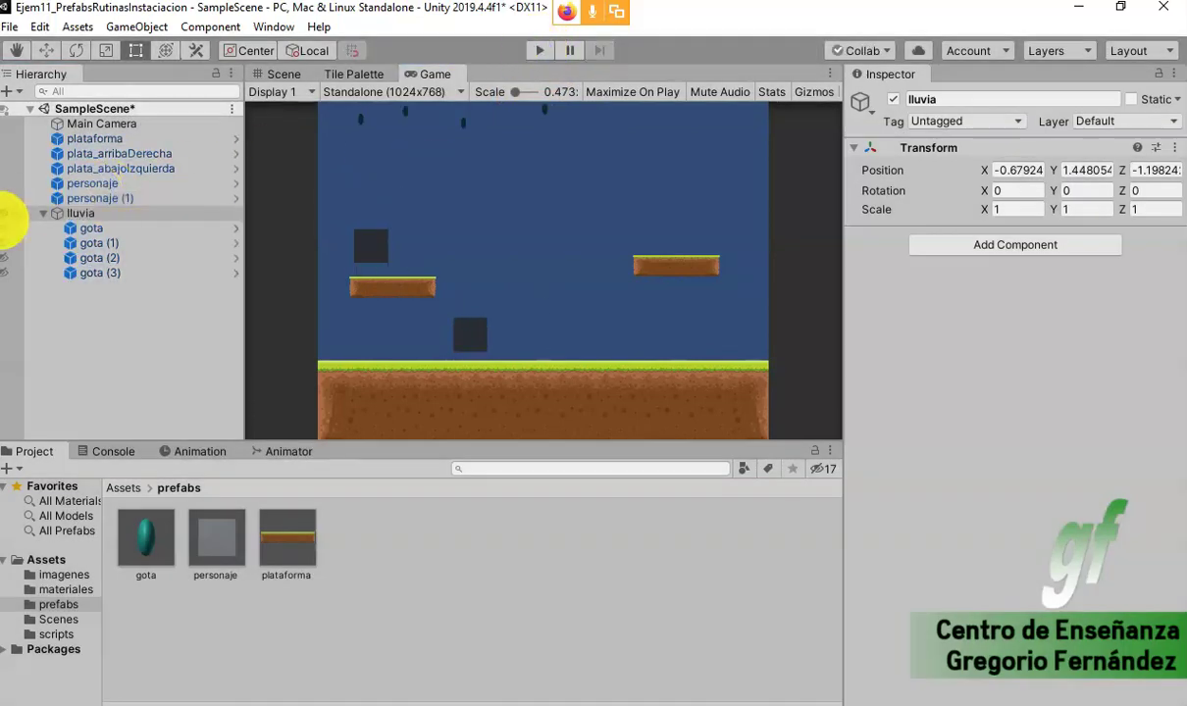
click(8, 213)
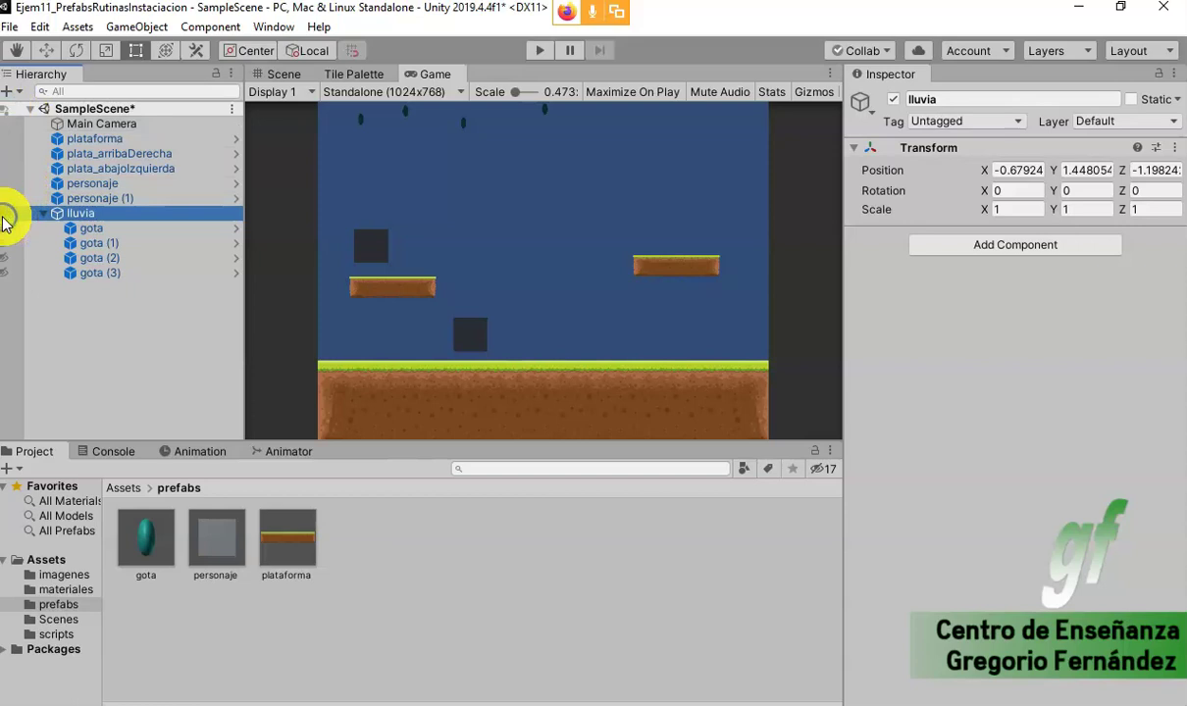
- Run the game once more to watch the drops, stop it, and select lluvia
click(540, 52)
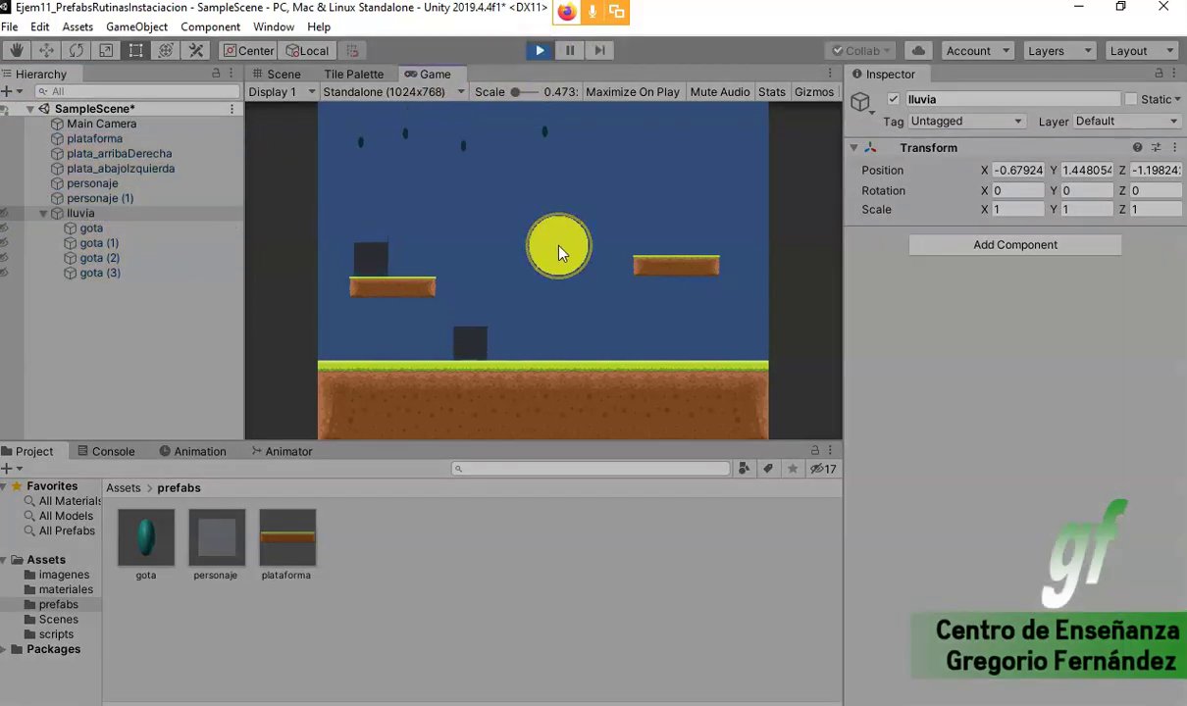
click(538, 51)
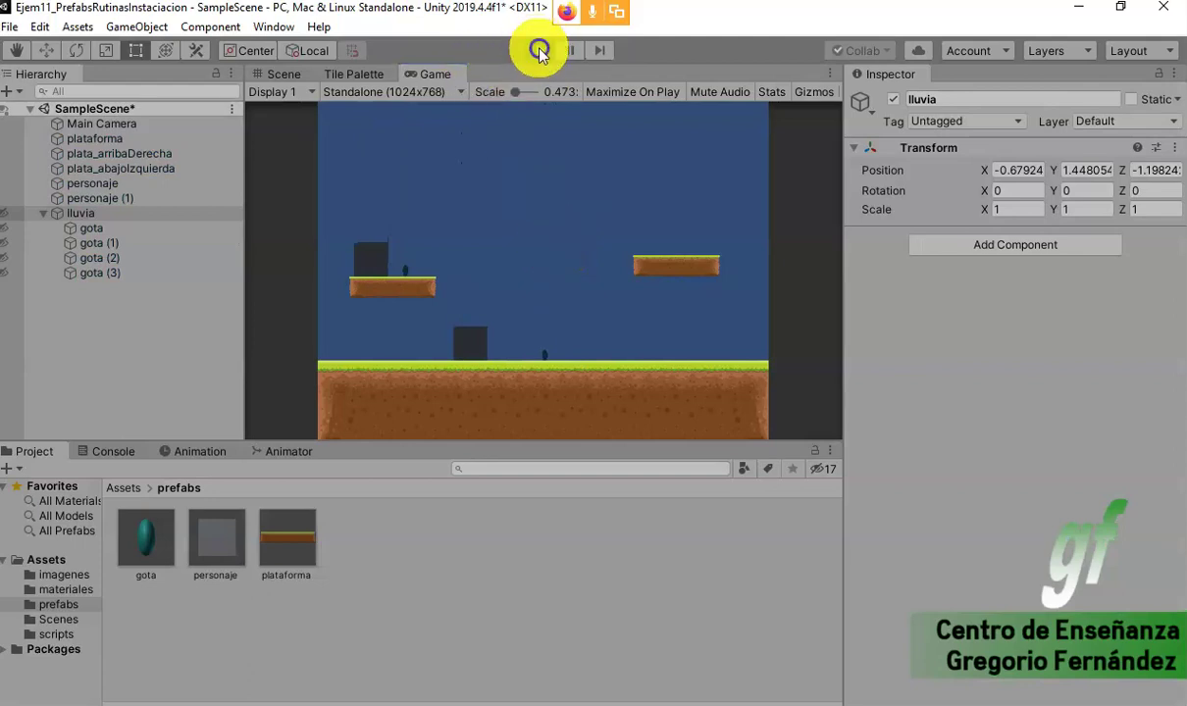
click(22, 213)
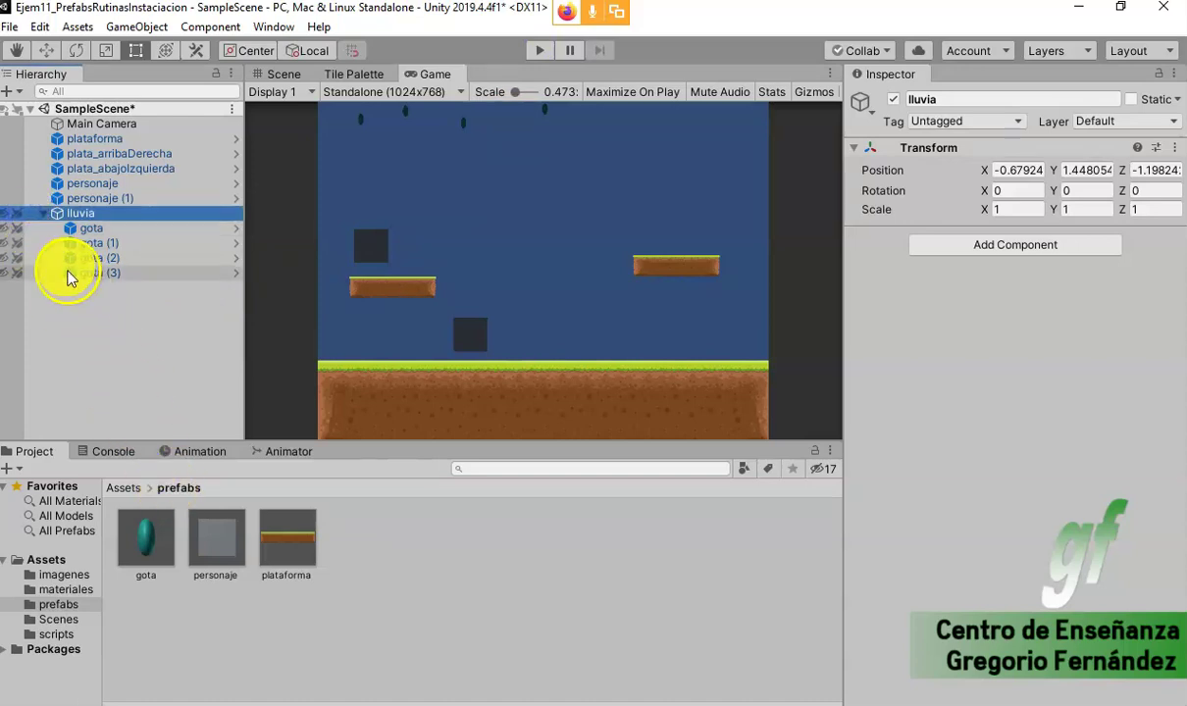
- Unhide lluvia, deactivate it in the Inspector, and start the game
click(15, 213)
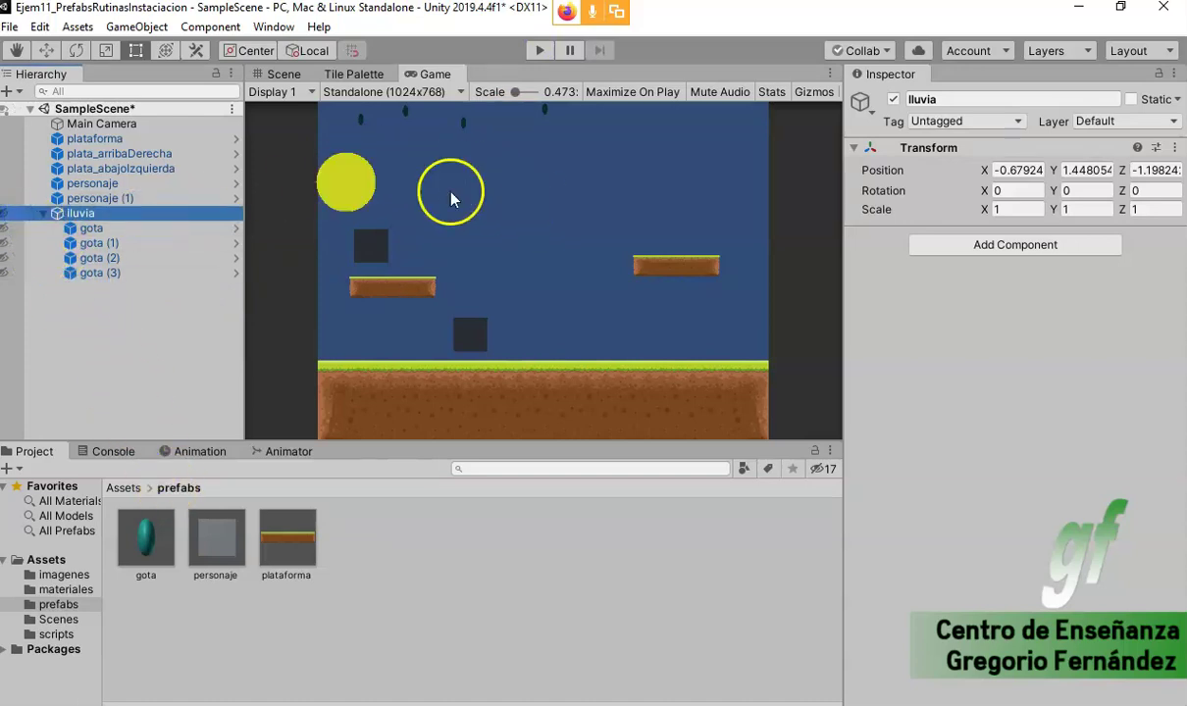
click(893, 100)
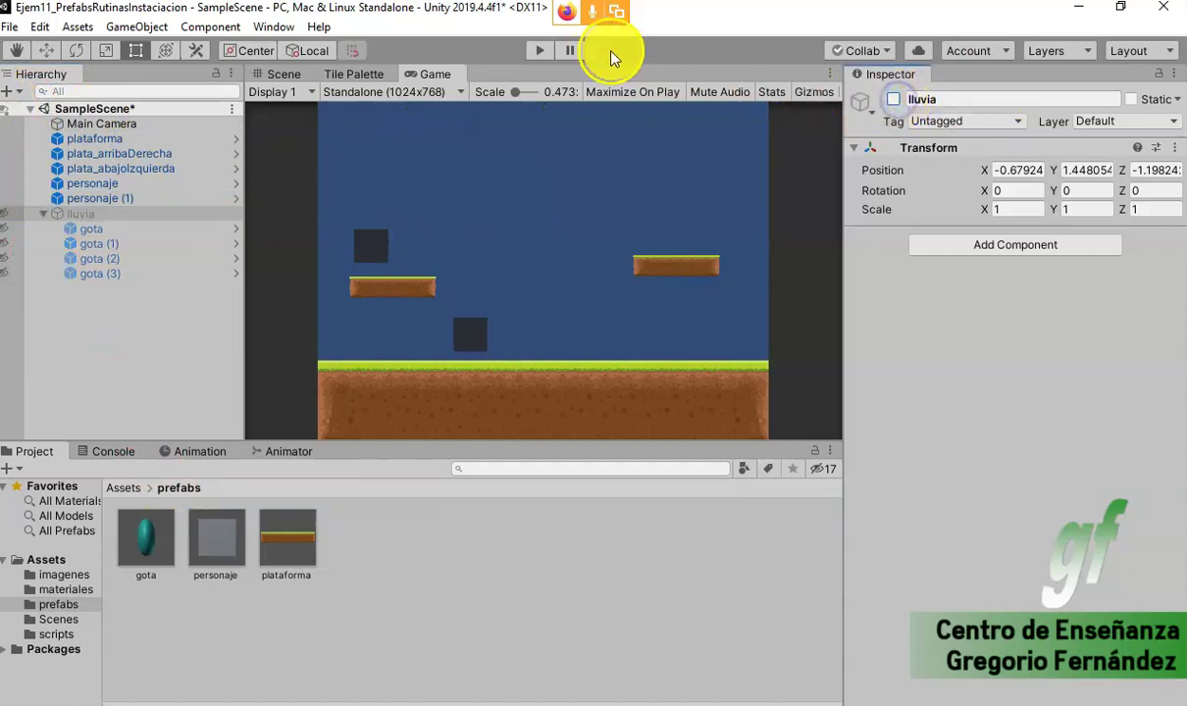
click(541, 58)
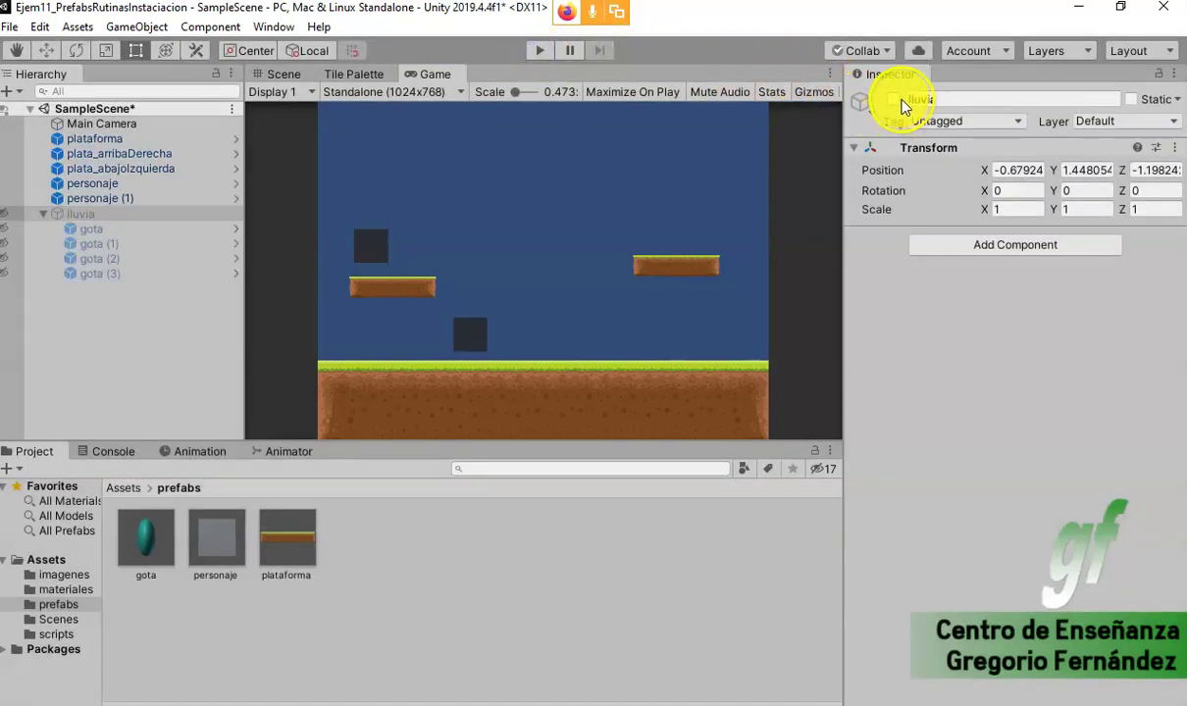
- Toggle lluvia's active state repeatedly during play, leaving it switched off
click(893, 100)
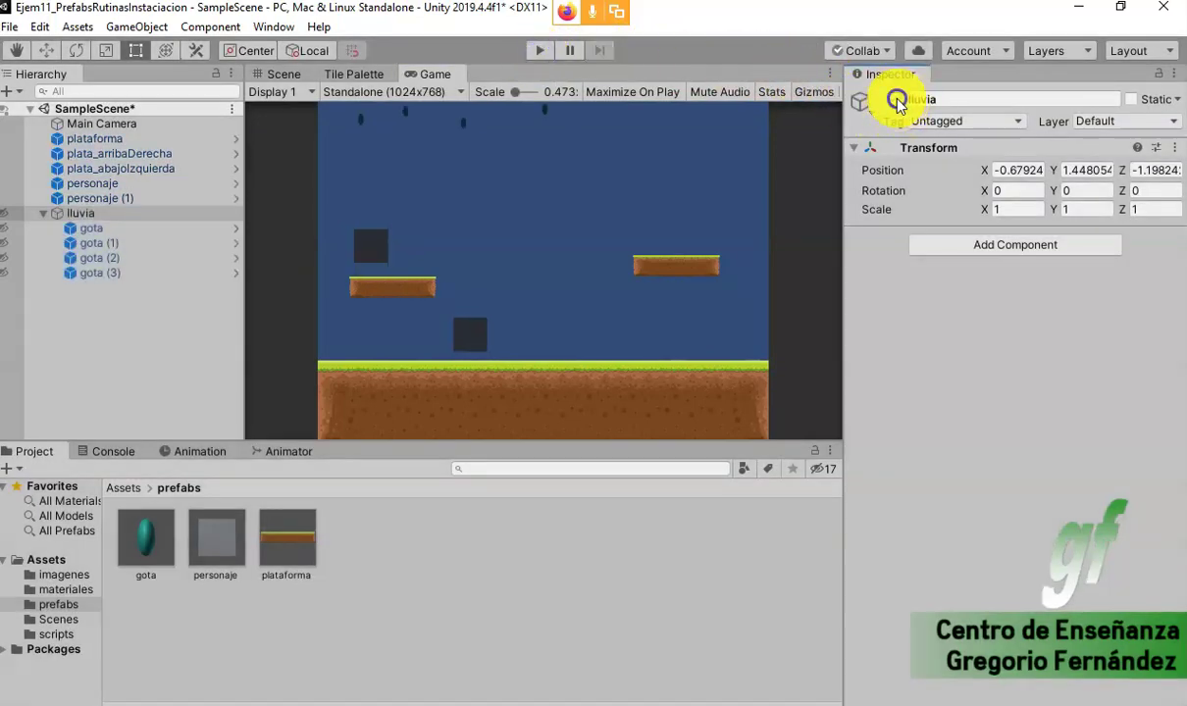
click(896, 100)
click(894, 101)
click(894, 101)
click(893, 100)
click(894, 100)
click(894, 100)
click(894, 100)
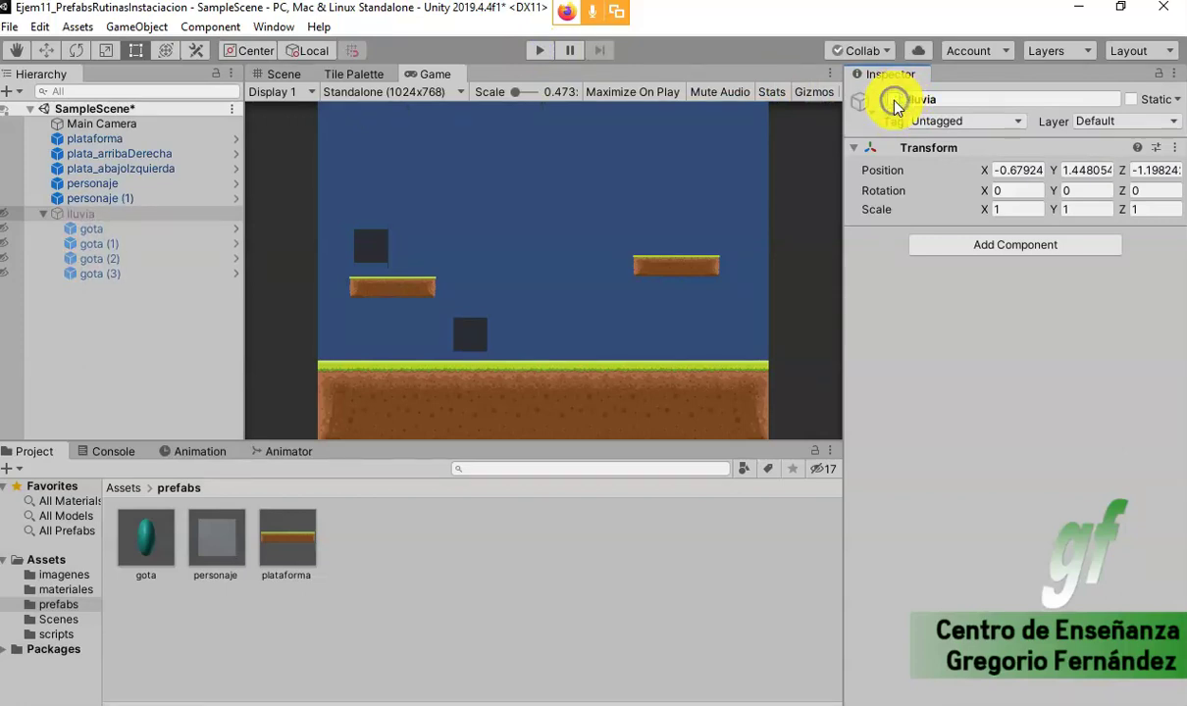
- Stop the game, then reactivate lluvia and select it
click(544, 51)
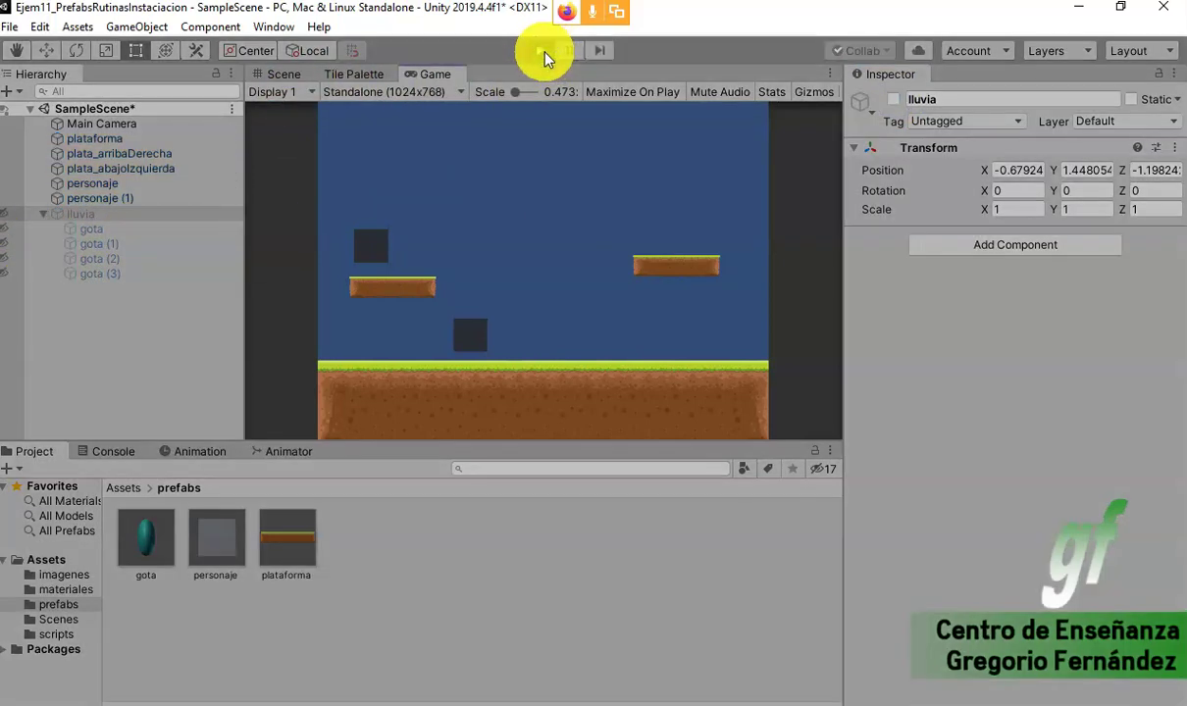
click(541, 51)
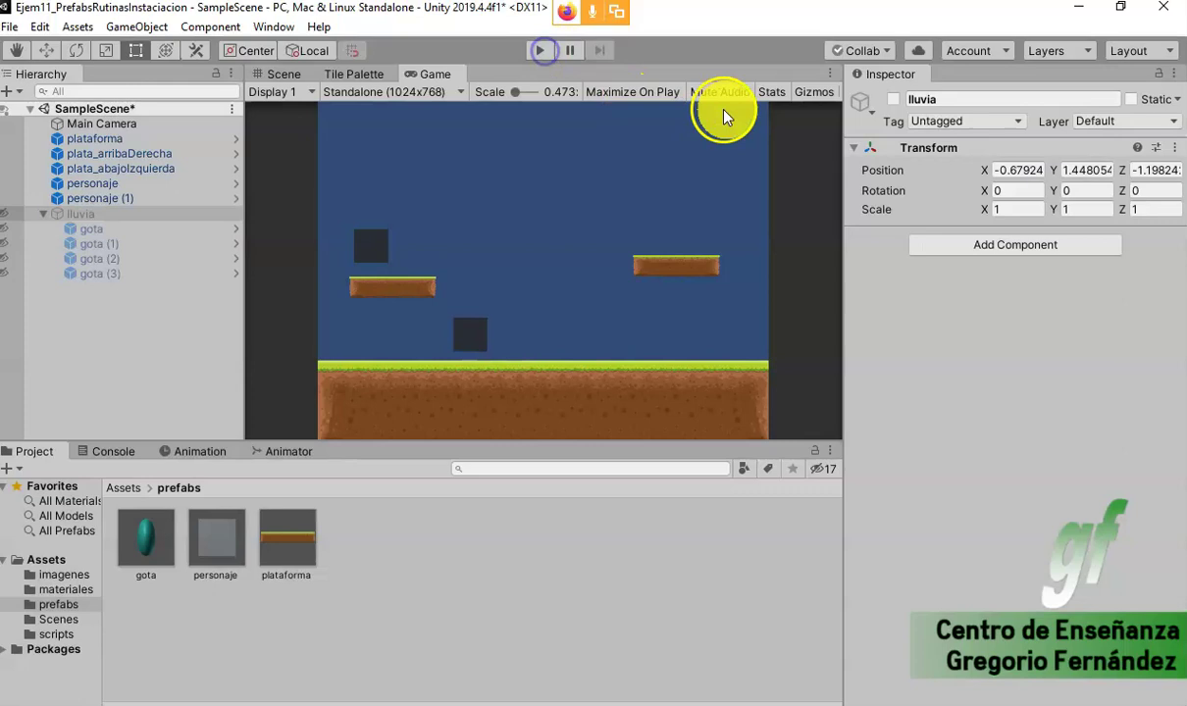
click(892, 99)
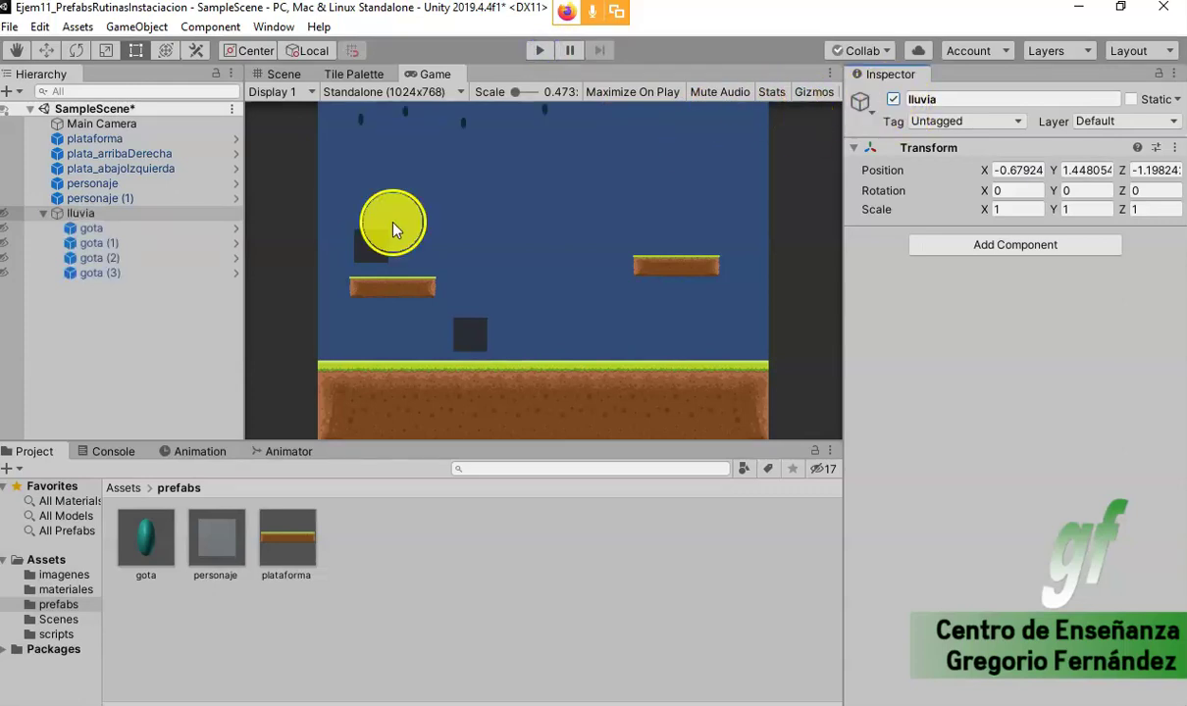
click(10, 119)
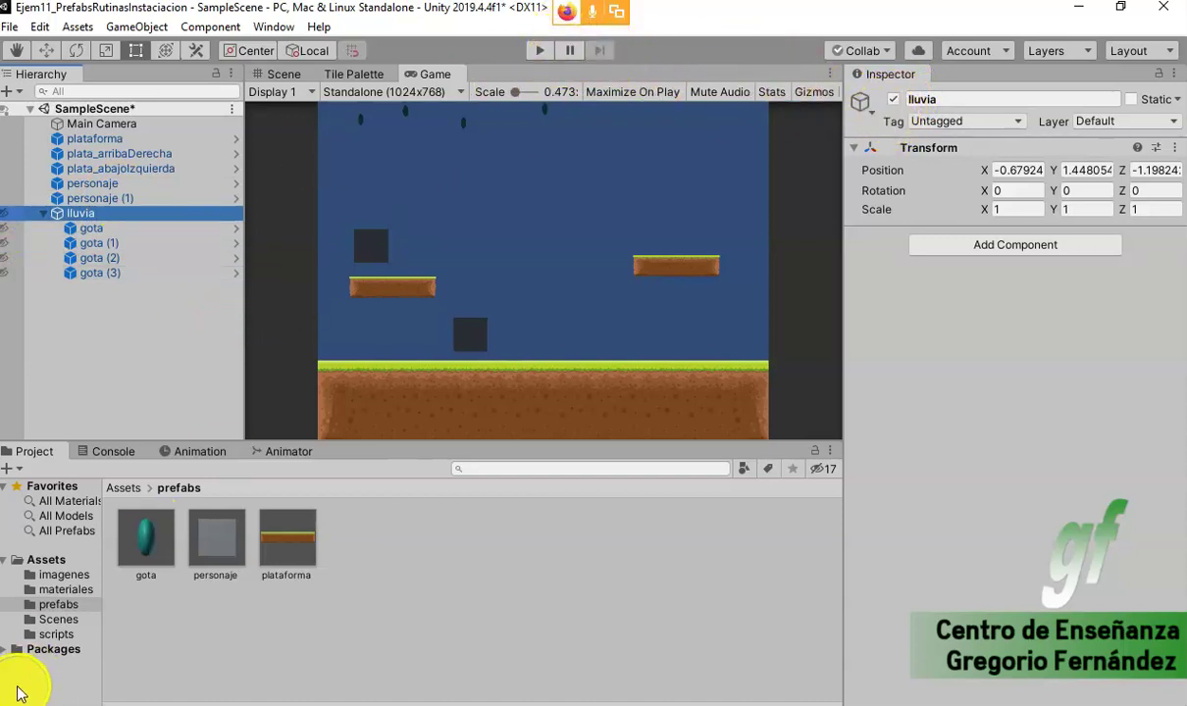
- Inspect the gota (1) drop's settings, then open the empty scripts folder
click(108, 243)
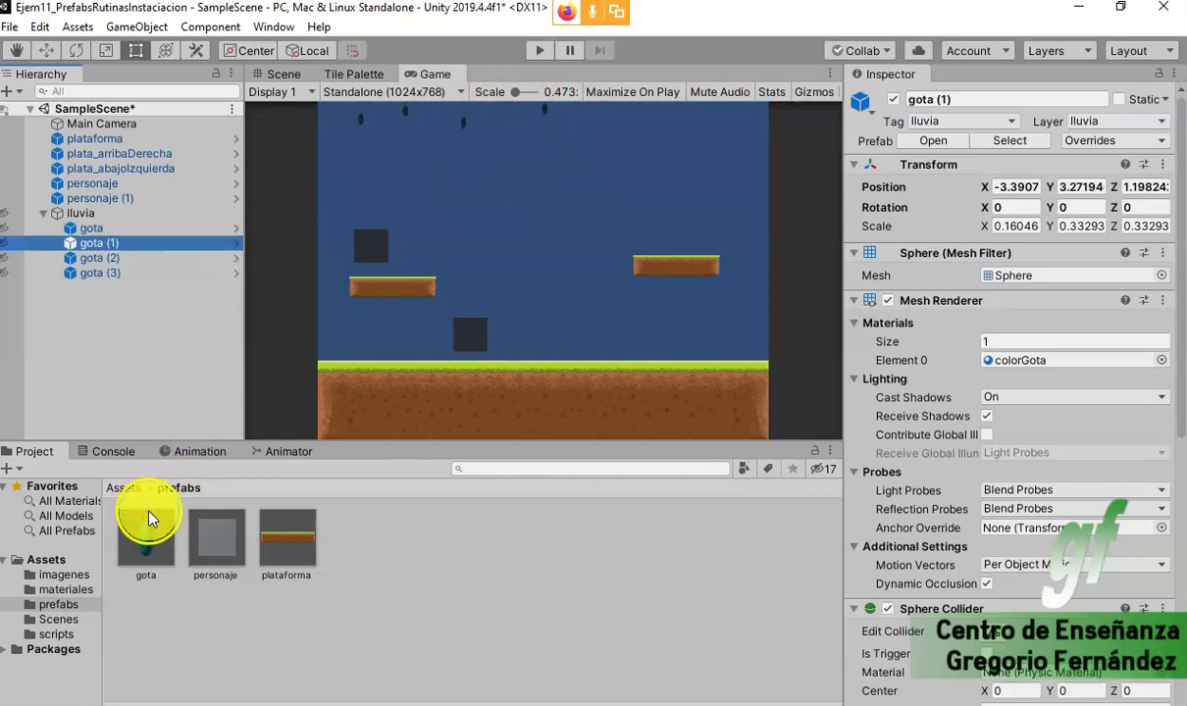
click(61, 635)
- Create a new C# script named lluvia in the scripts folder
right_click(206, 547)
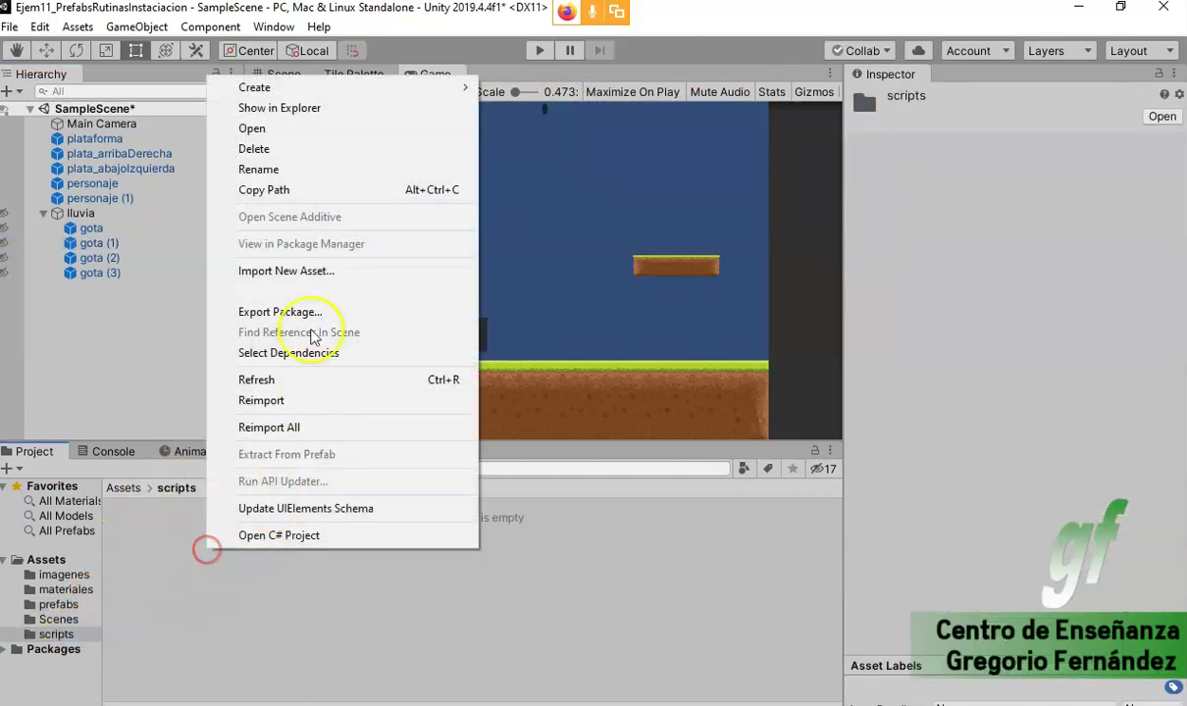
mouse_move(353, 98)
click(737, 65)
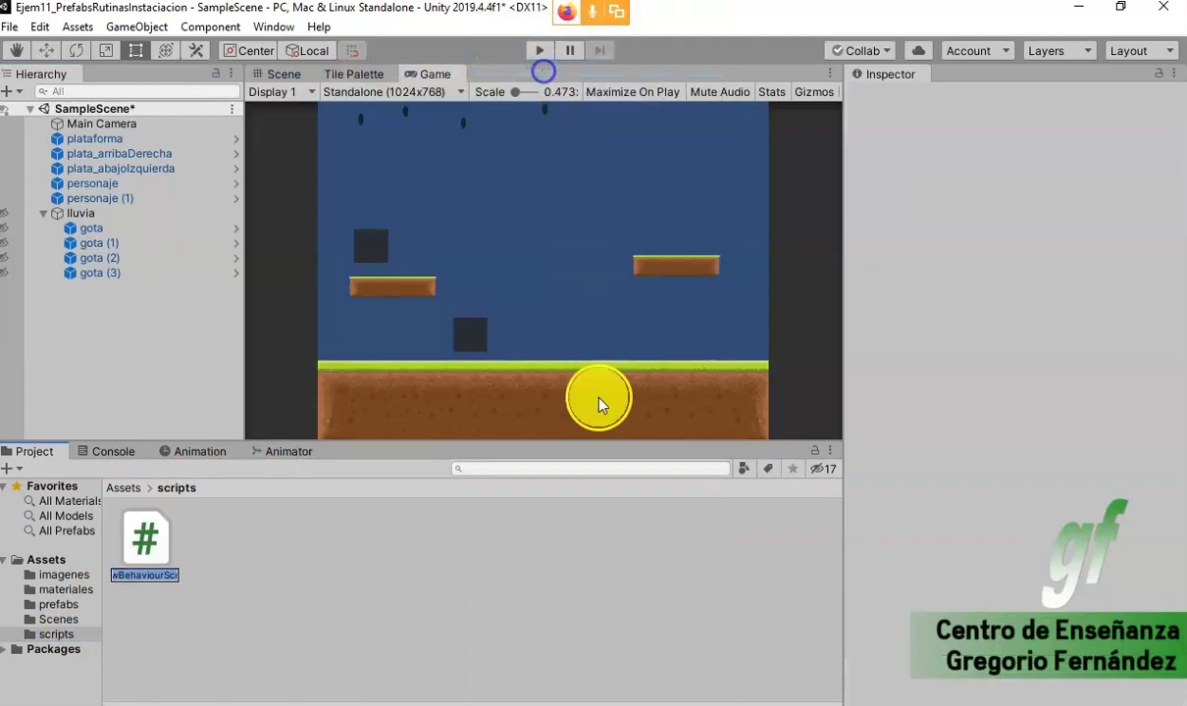
key(BackSpace)
text(lluvia)
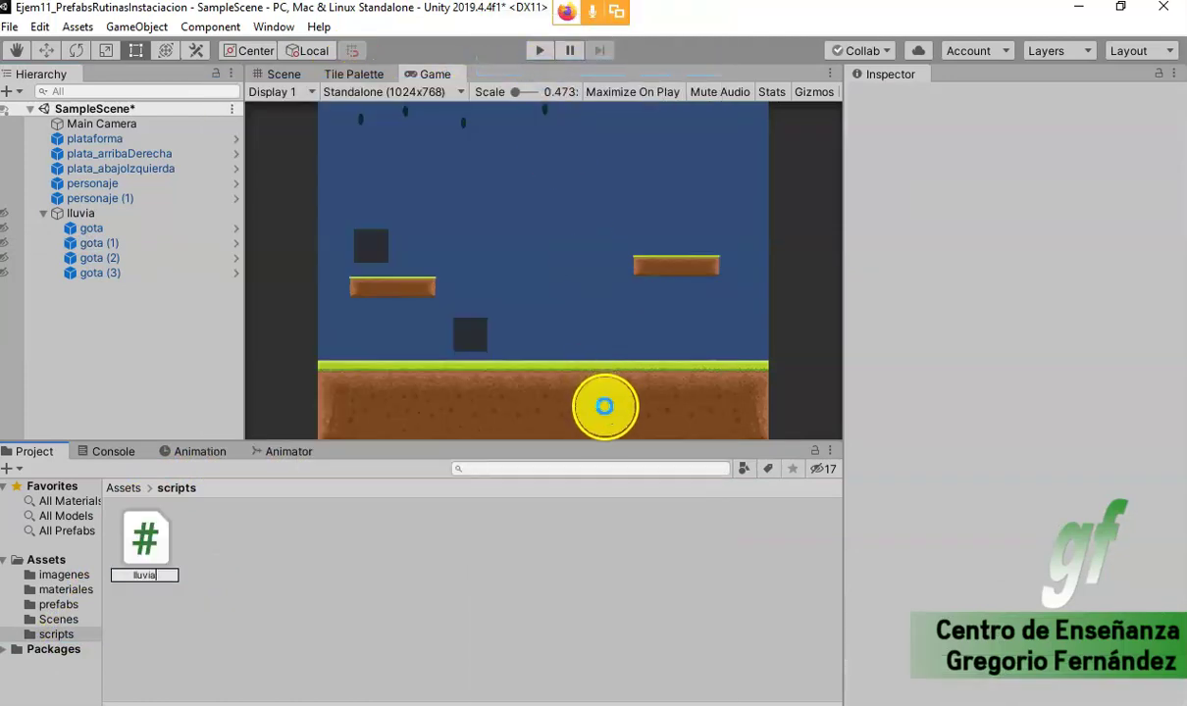
click(604, 406)
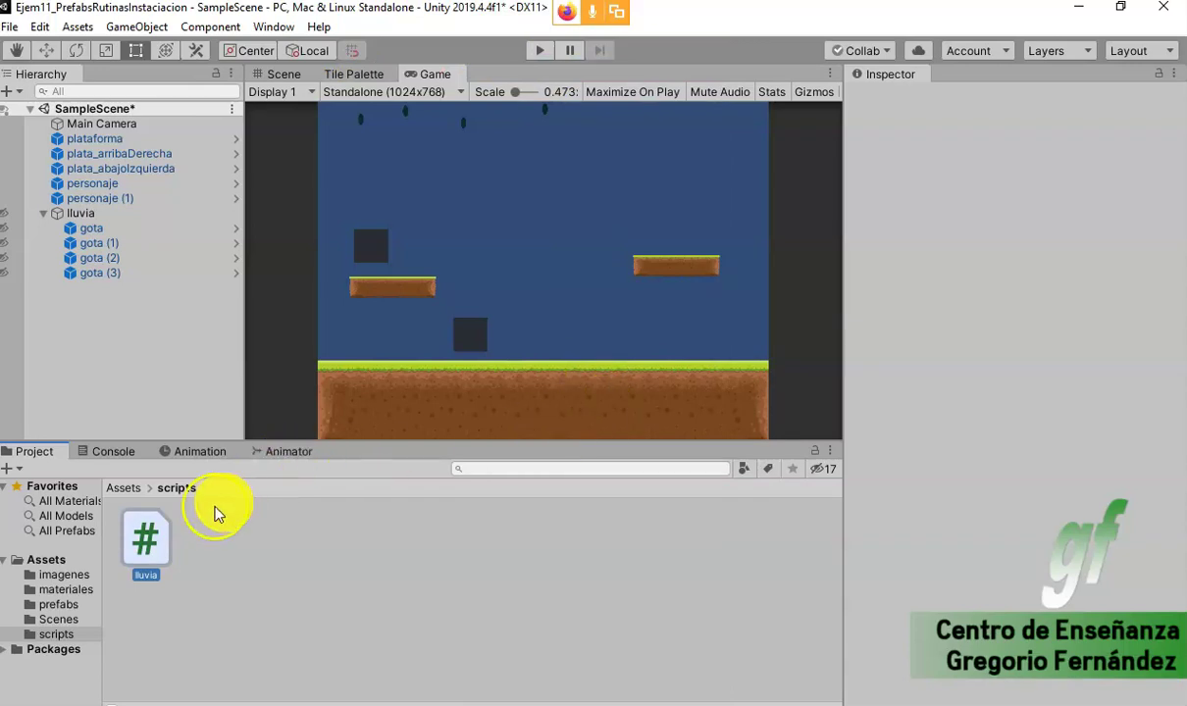
- Open the lluvia script in Visual Studio, then return to Unity
right_click(145, 529)
click(236, 119)
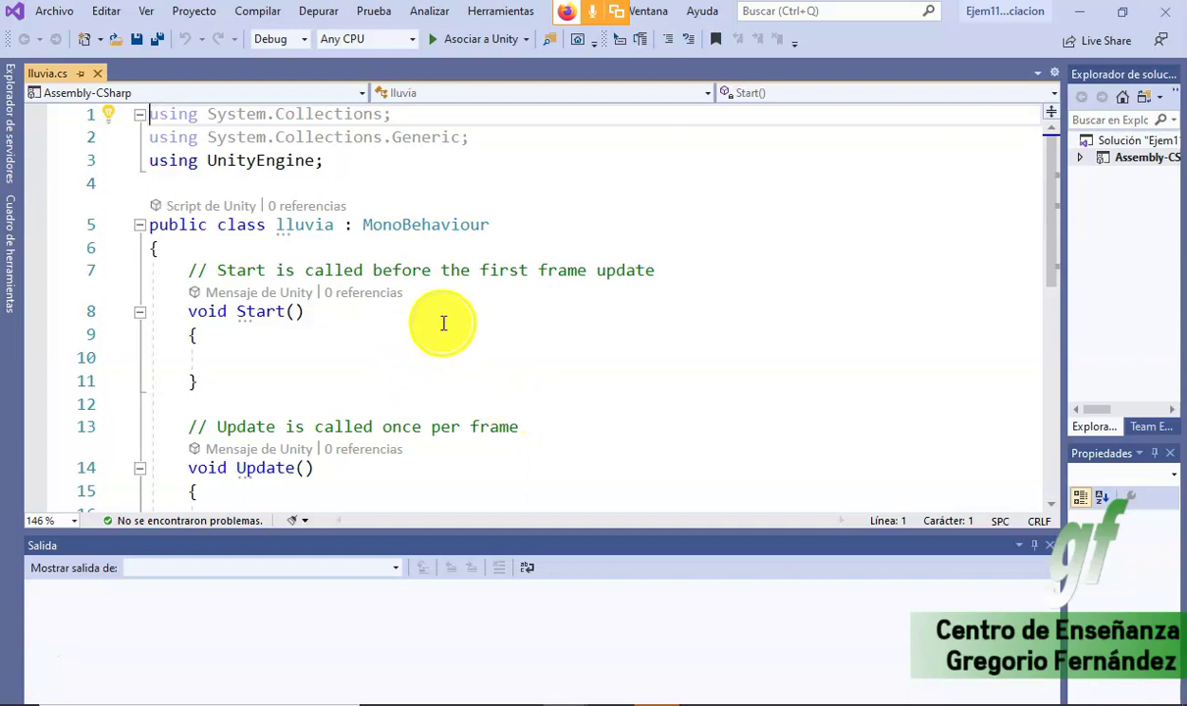
key(alt+Tab)
key(alt+Tab)
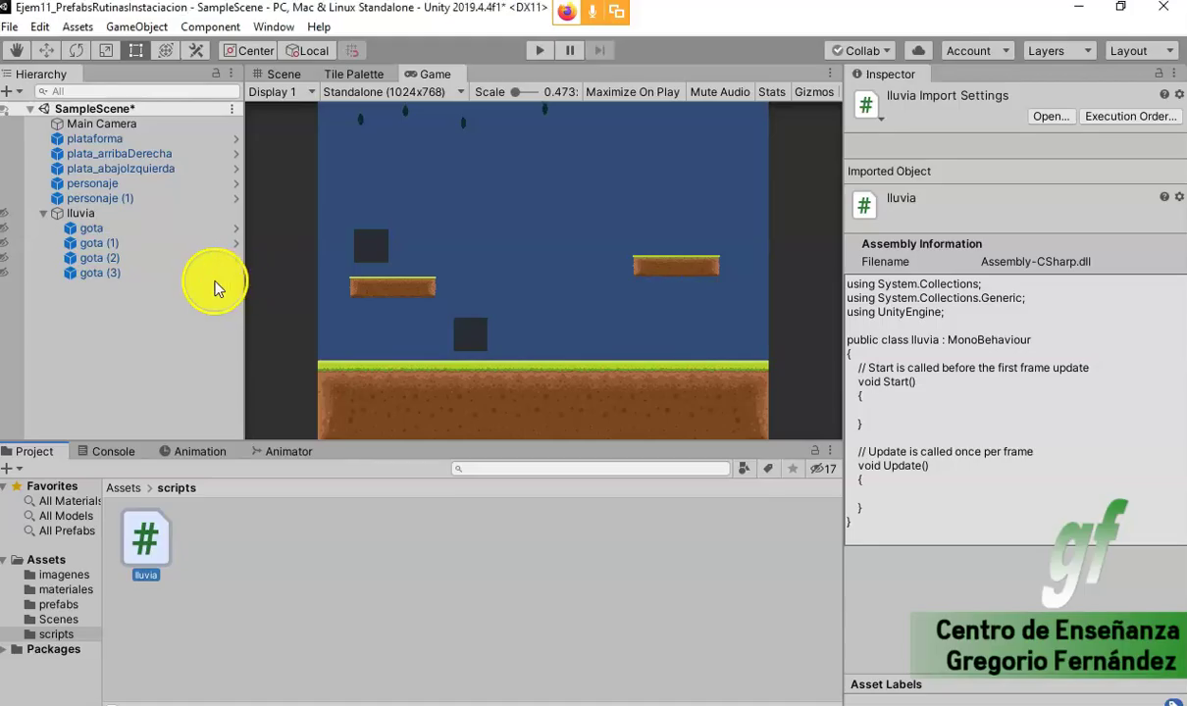
- Create an empty object named ControladorJuego and attach the lluvia script to it
right_click(82, 316)
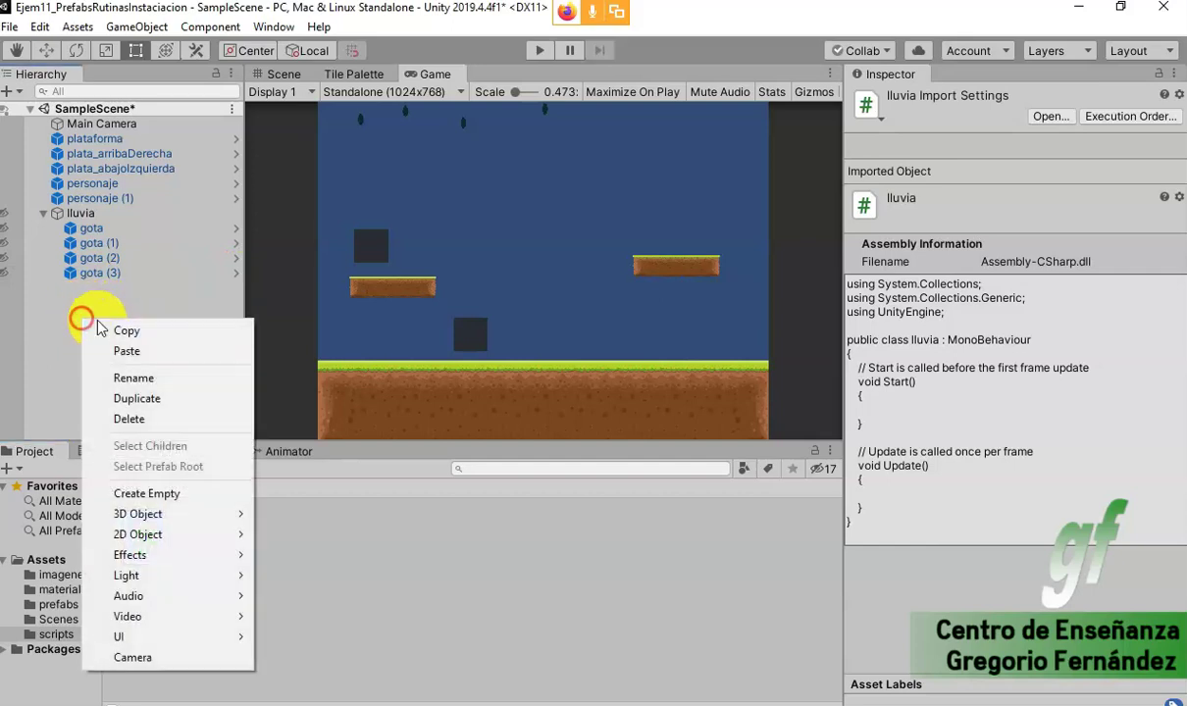
click(152, 489)
key(F2)
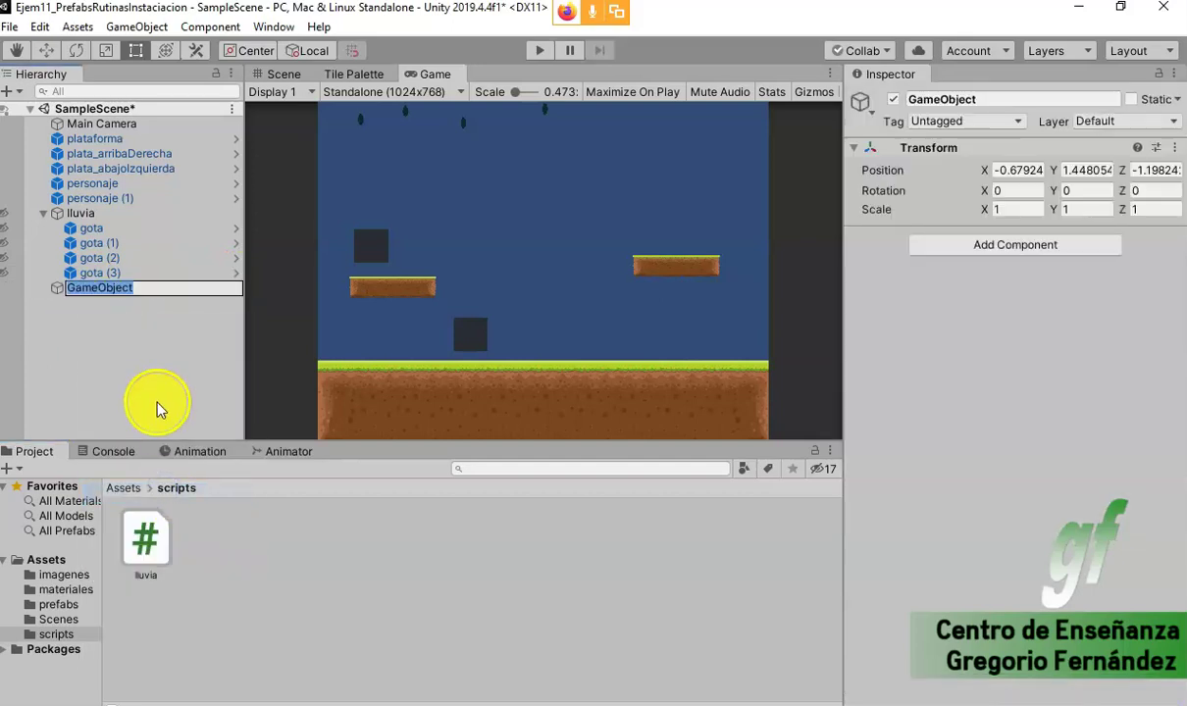
text(ControladorJuego)
key(Return)
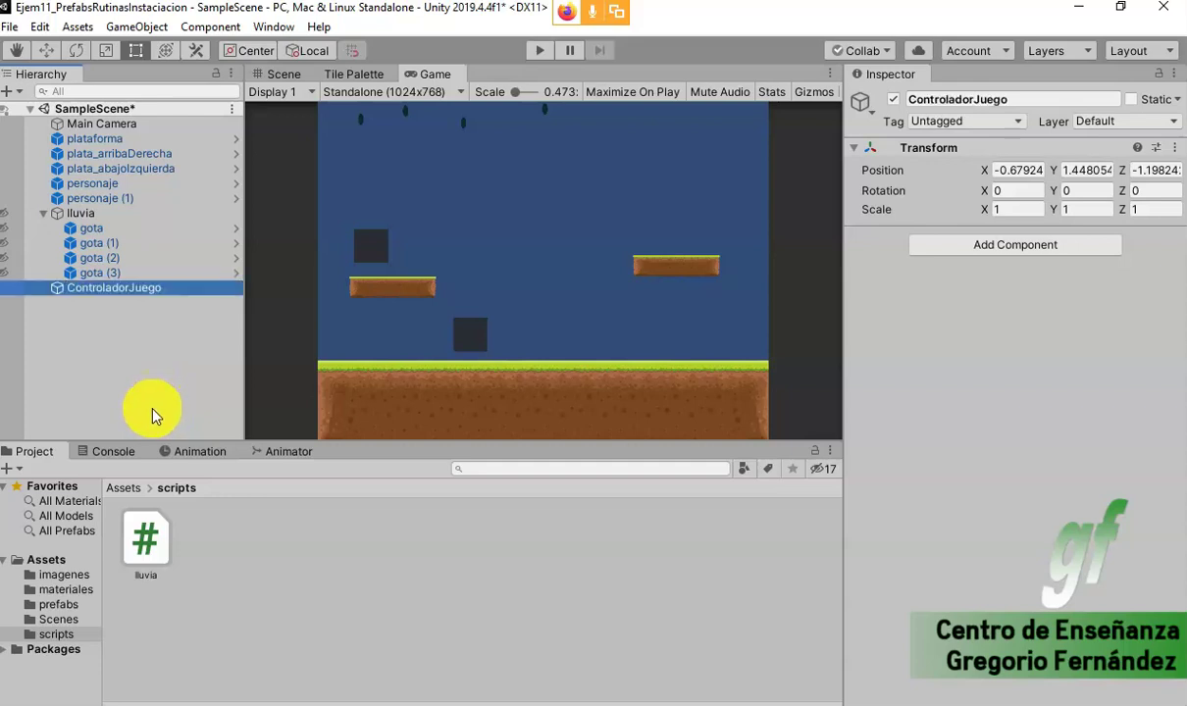
drag(145, 538, 121, 293)
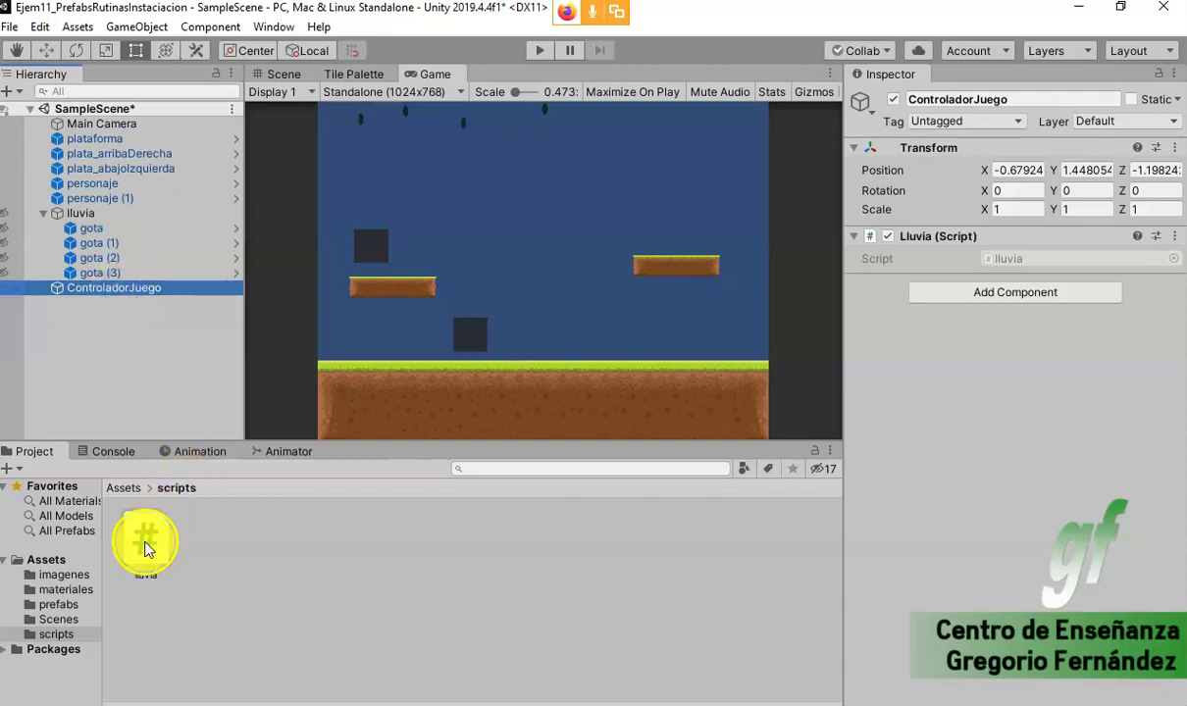
key(alt+Tab)
- Add 'public GameObject gota;' after the lluvia class's opening brace, followed by a blank line
click(511, 249)
key(Return)
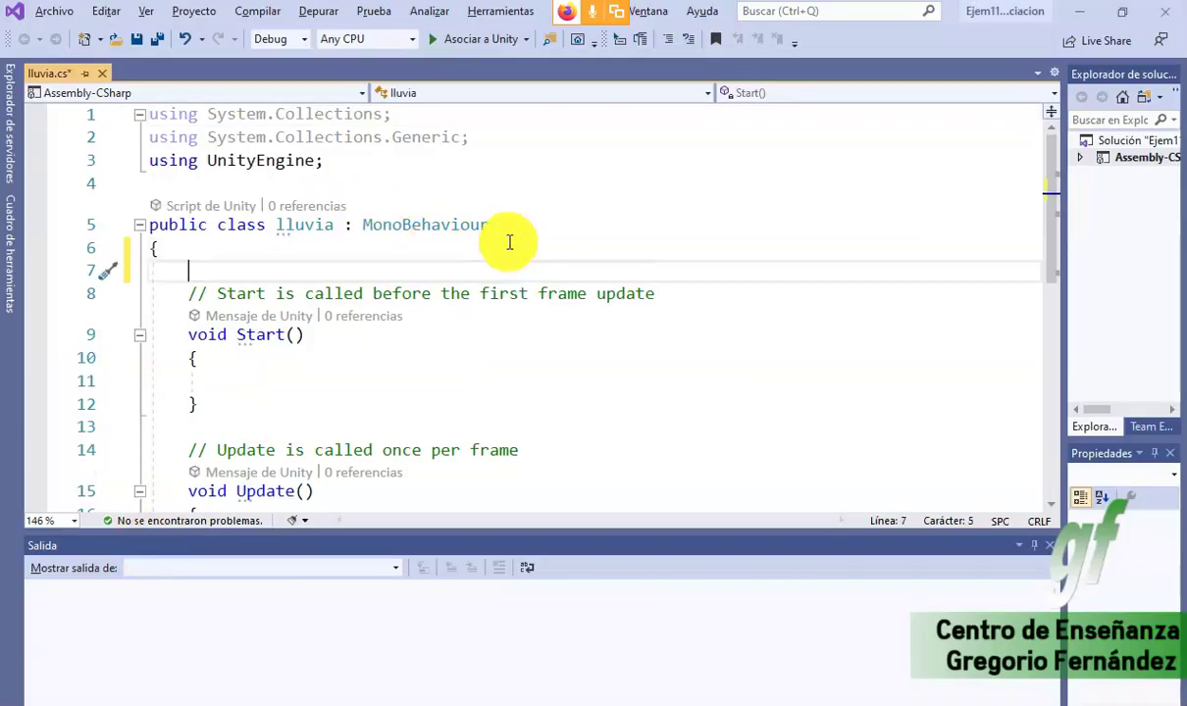
text(GameObject)
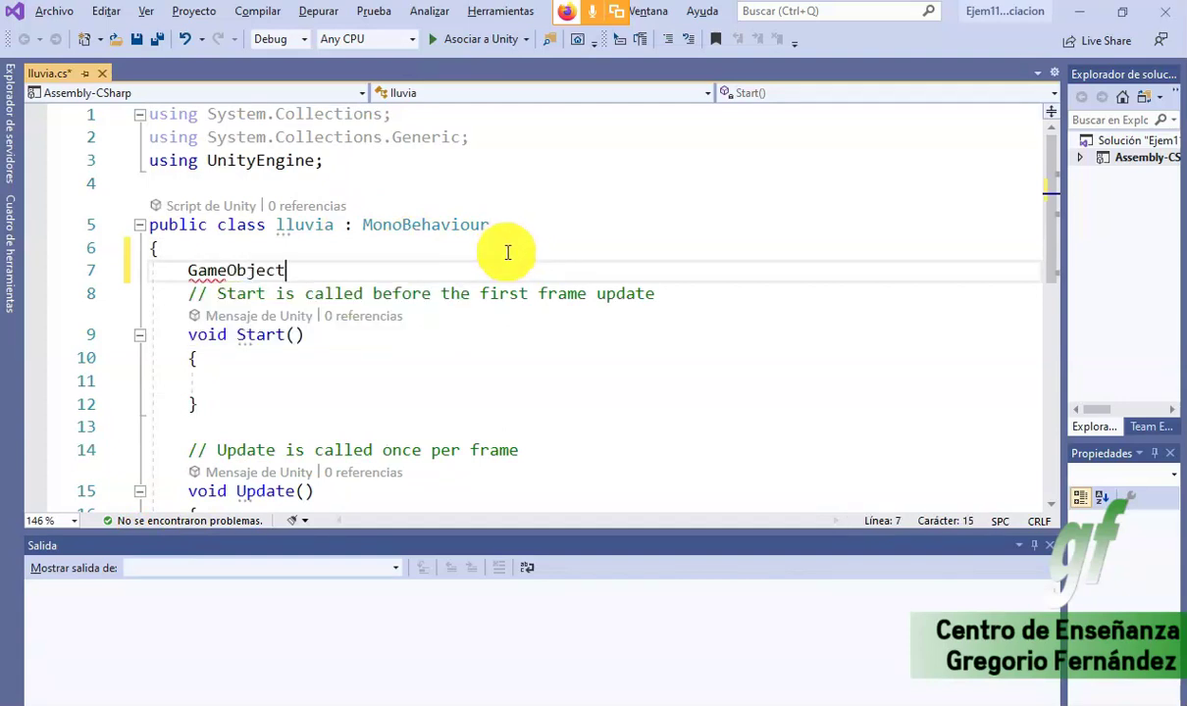
text( gota;)
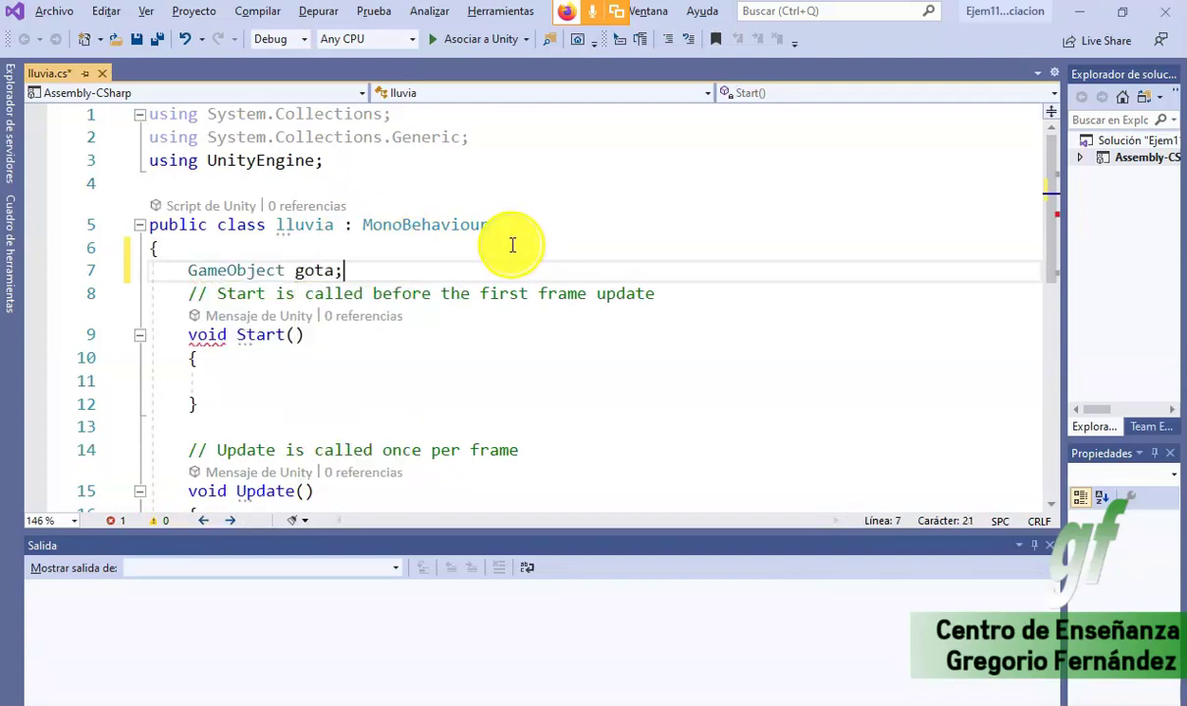
key(ctrl+Left)
key(ctrl+Left)
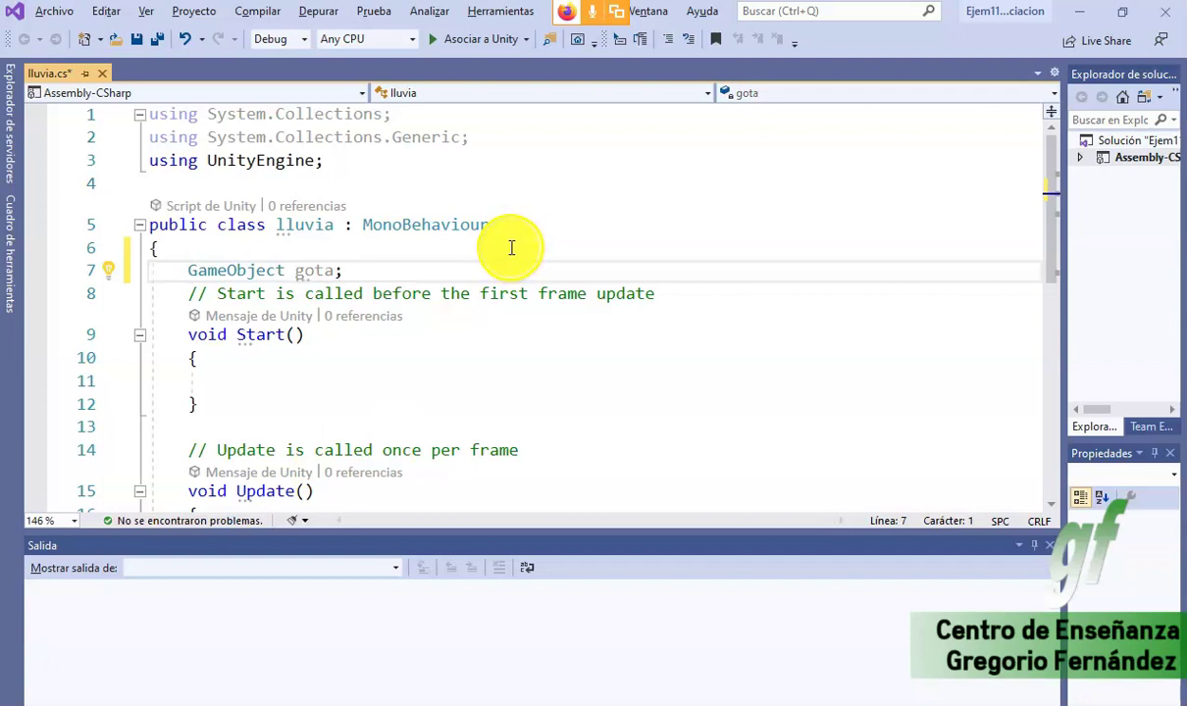
text(public)
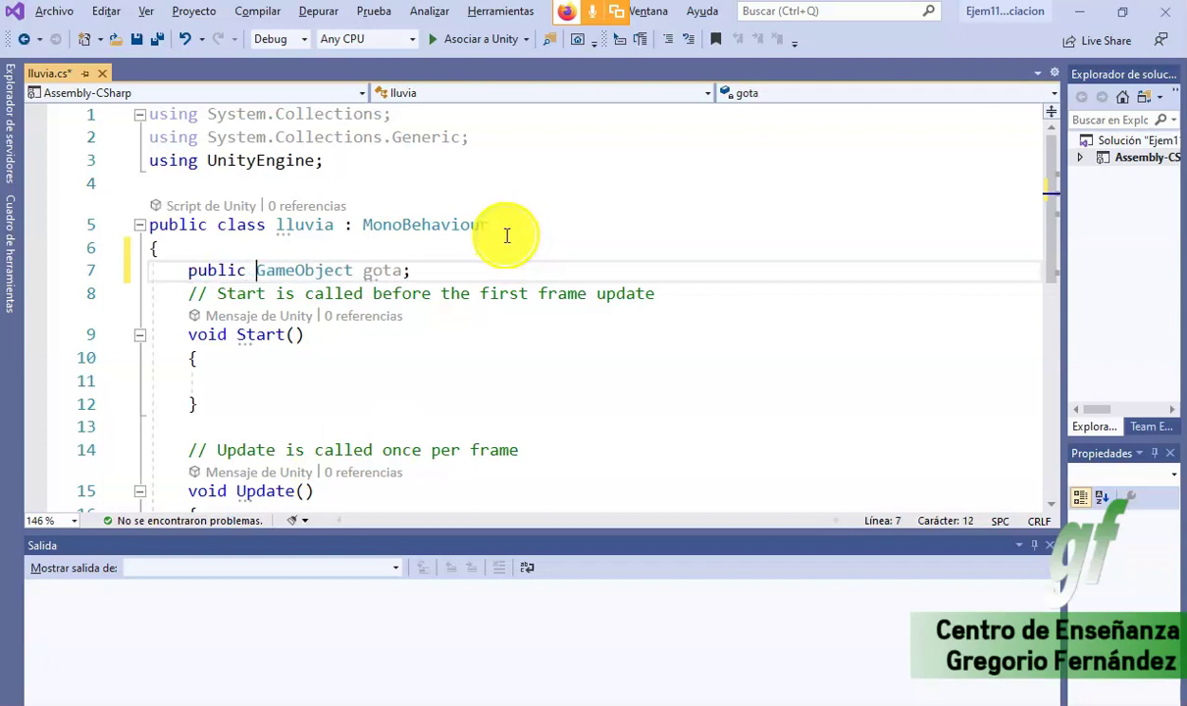
click(465, 278)
key(Return)
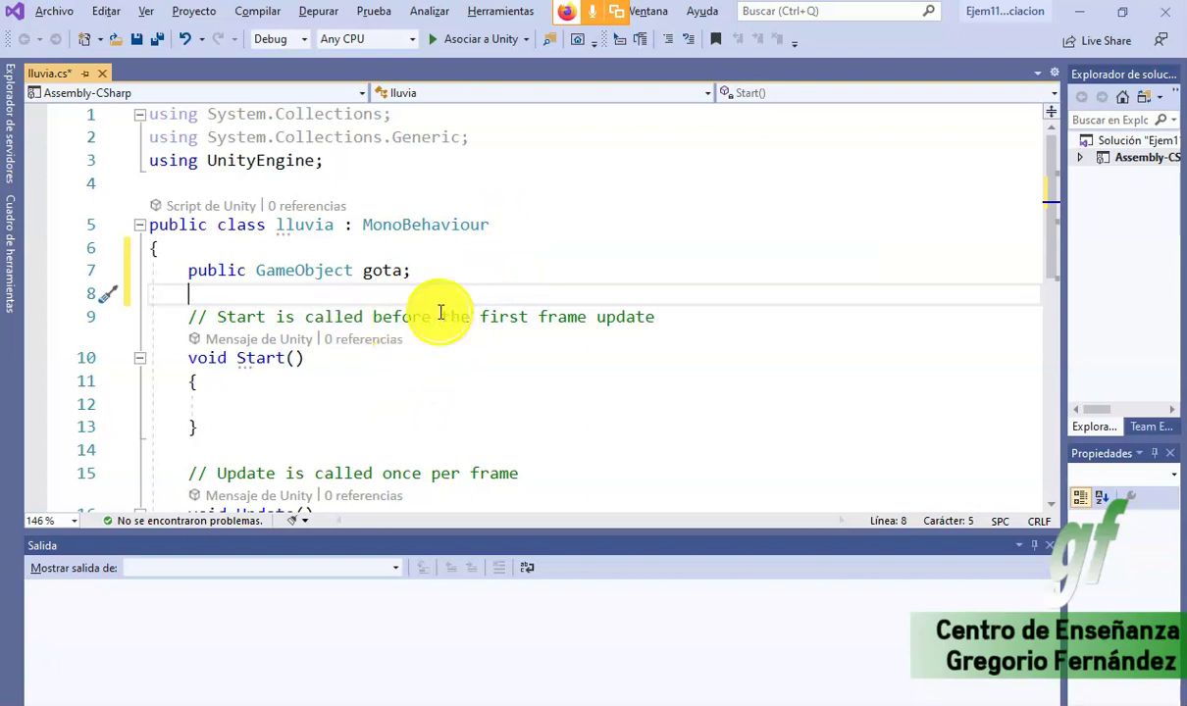
scroll(418, 385, down, 2)
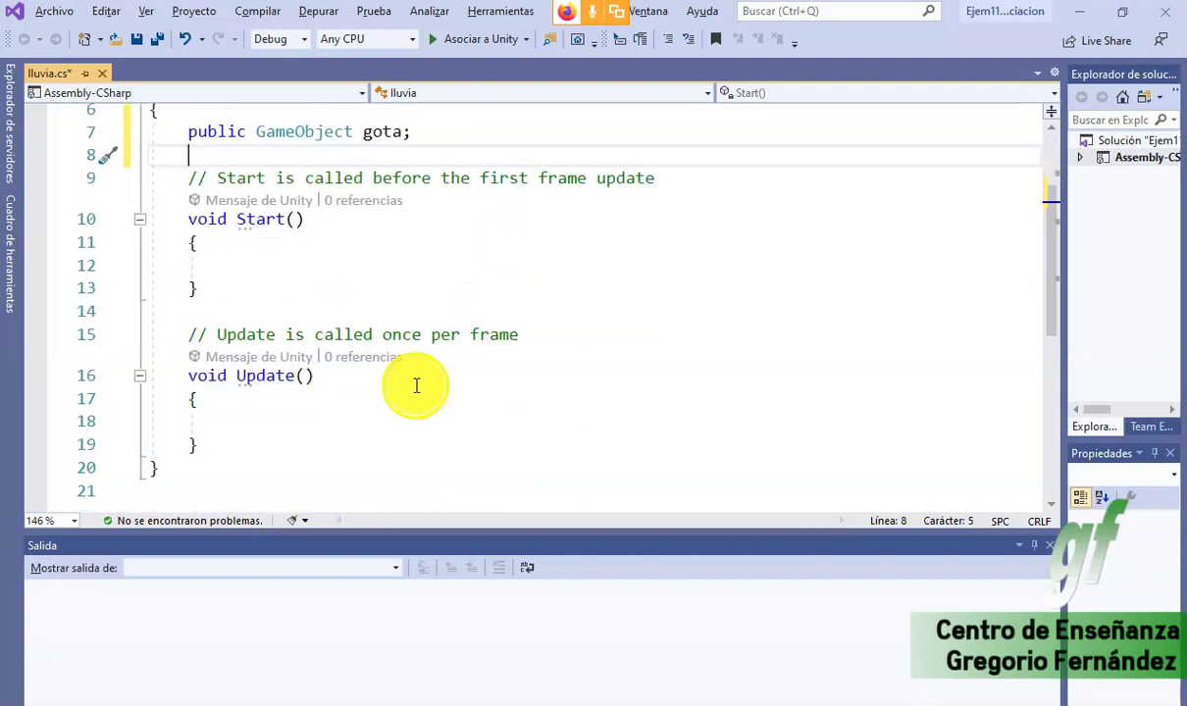
scroll(415, 389, down, 1)
click(403, 353)
scroll(402, 343, up, 1)
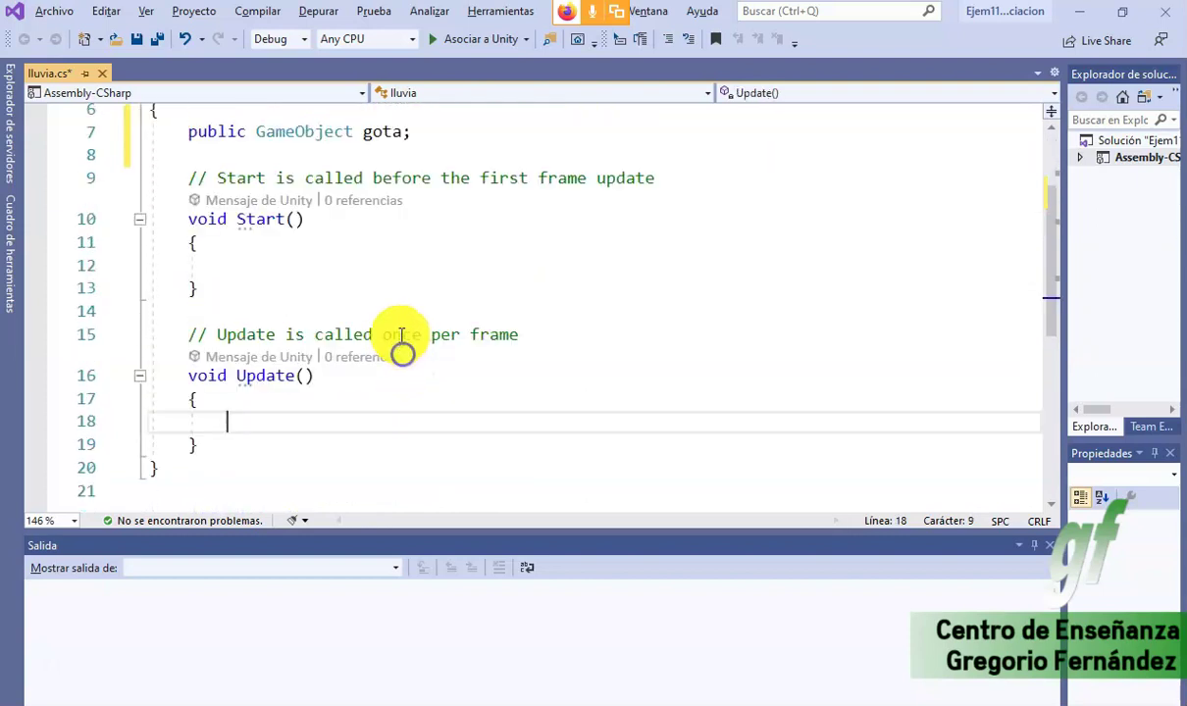
- Add a void CreacionGota() method with an empty body right after Update's closing brace
click(233, 439)
key(Return)
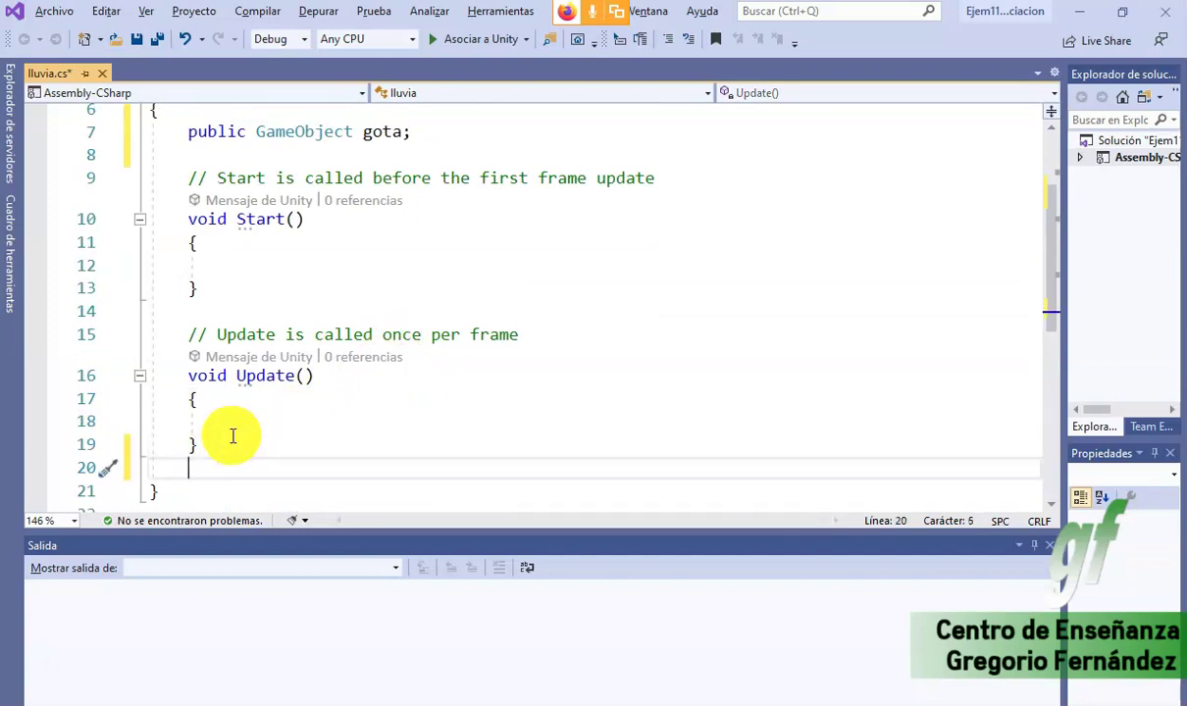
text(void c)
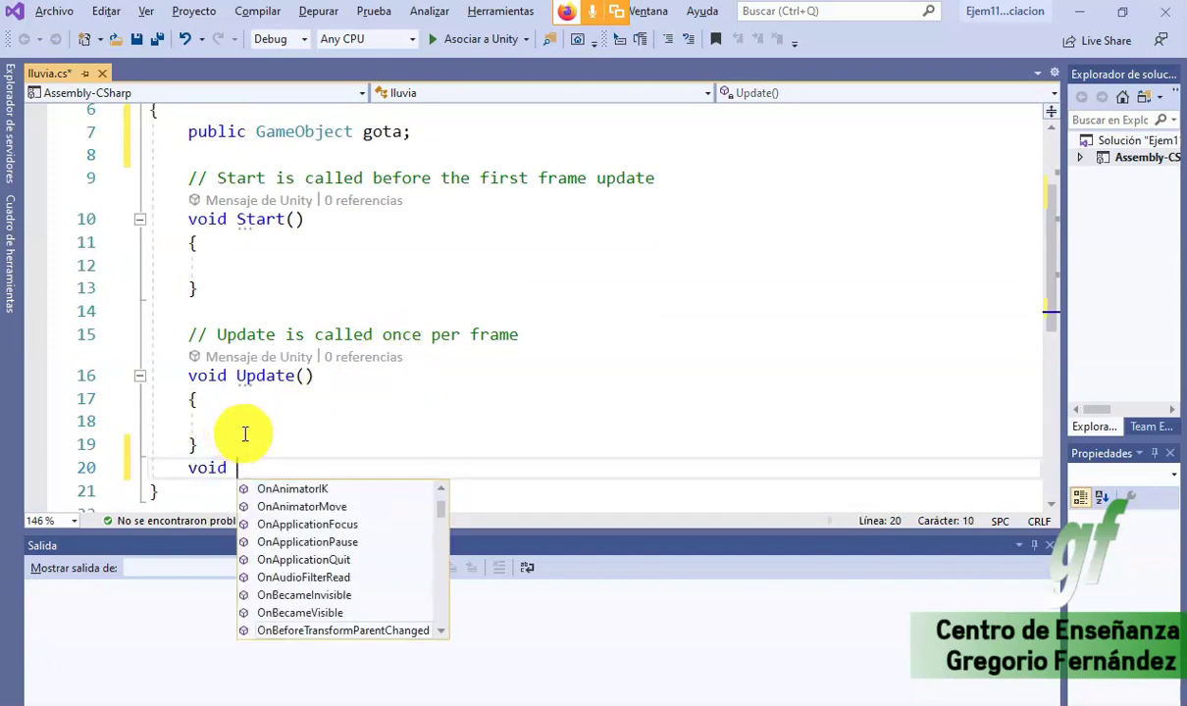
text(r)
key(BackSpace)
key(BackSpace)
text(Crea)
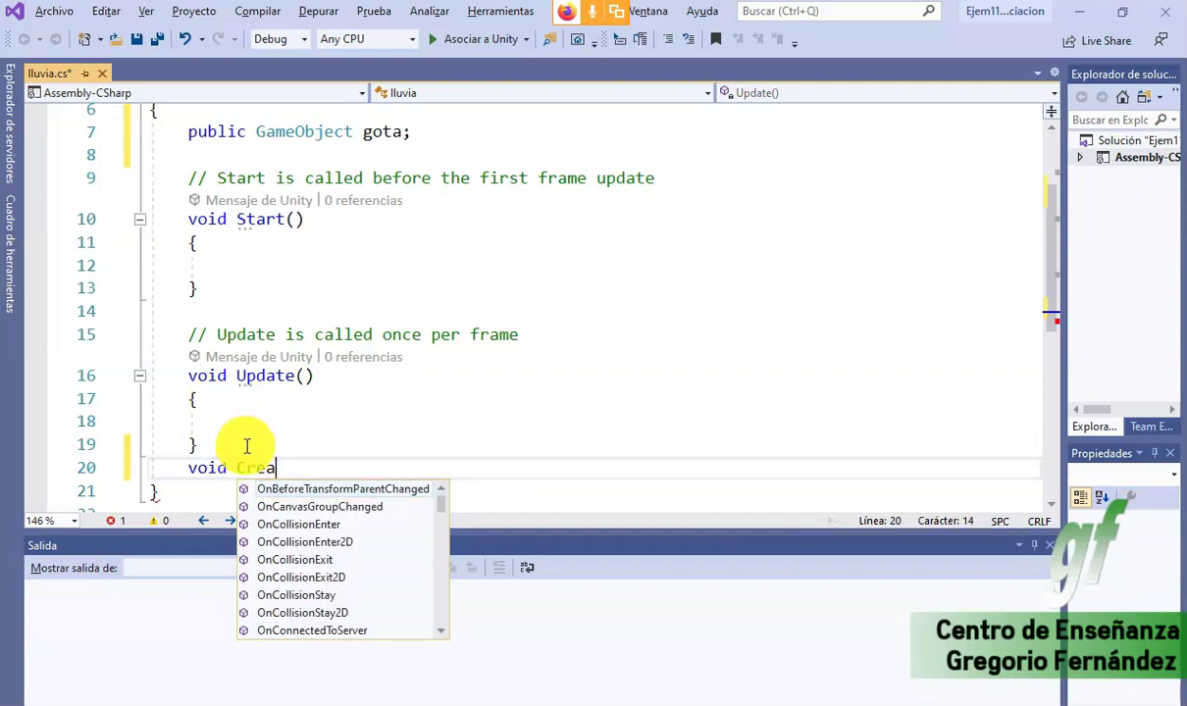
text(cionGota())
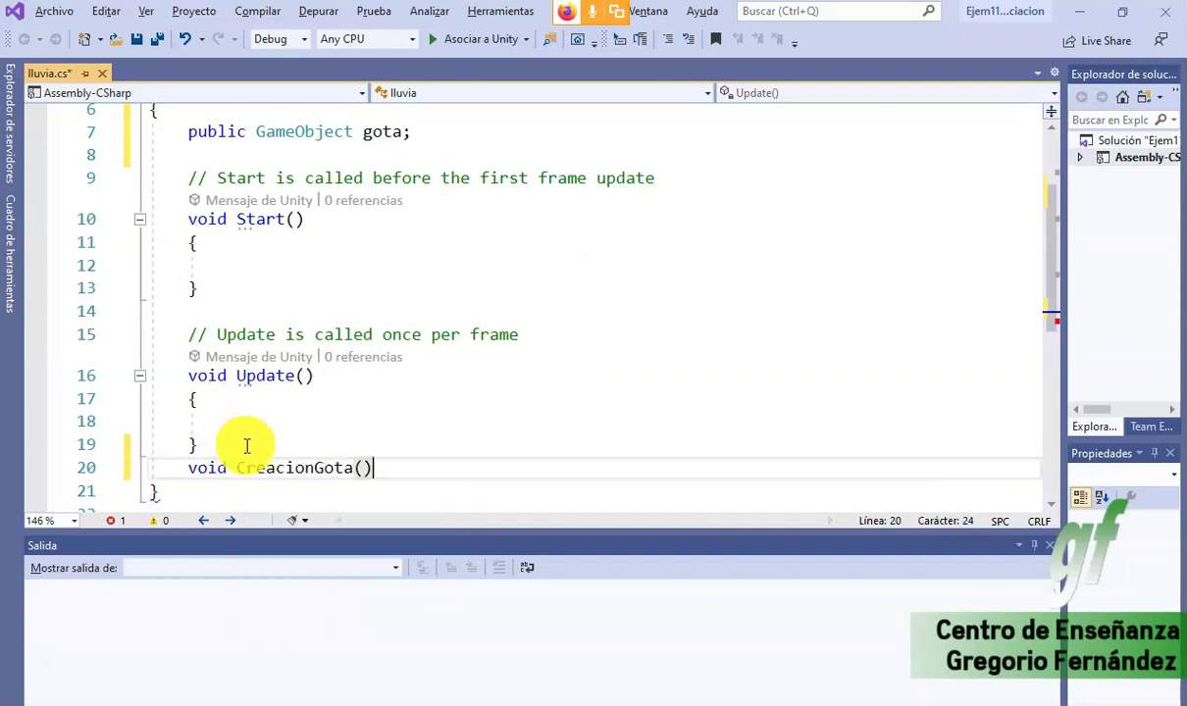
key(Return)
key(Return)
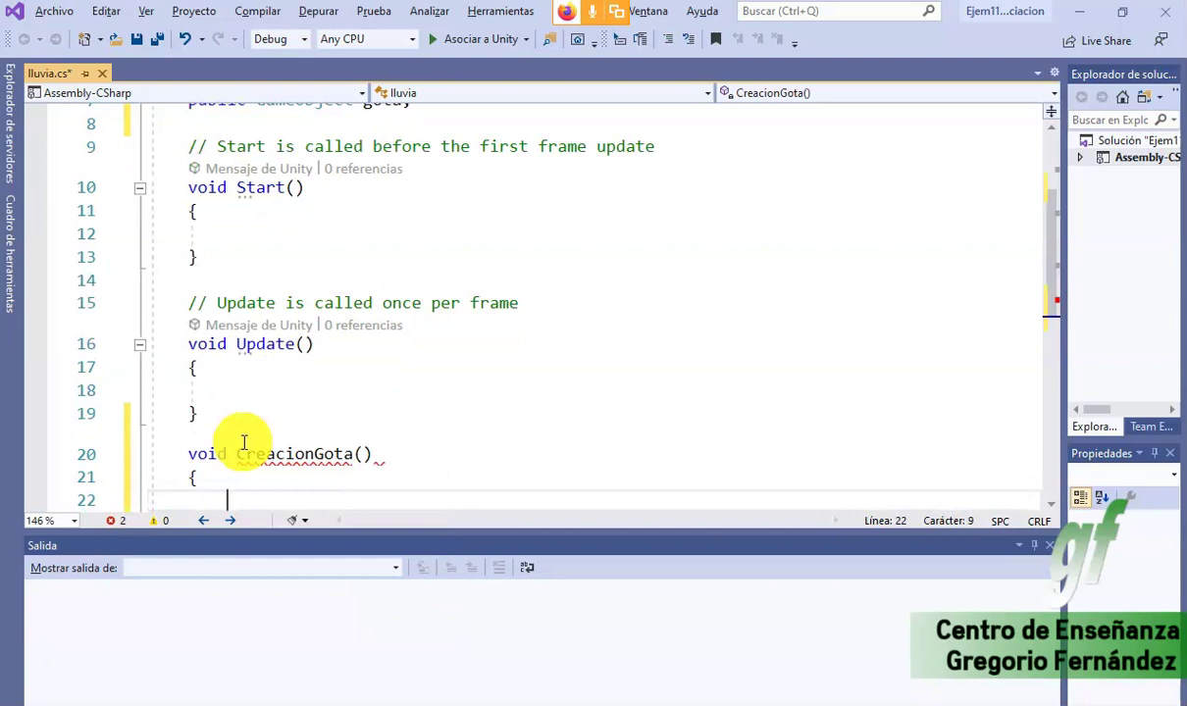
scroll(628, 444, down, 2)
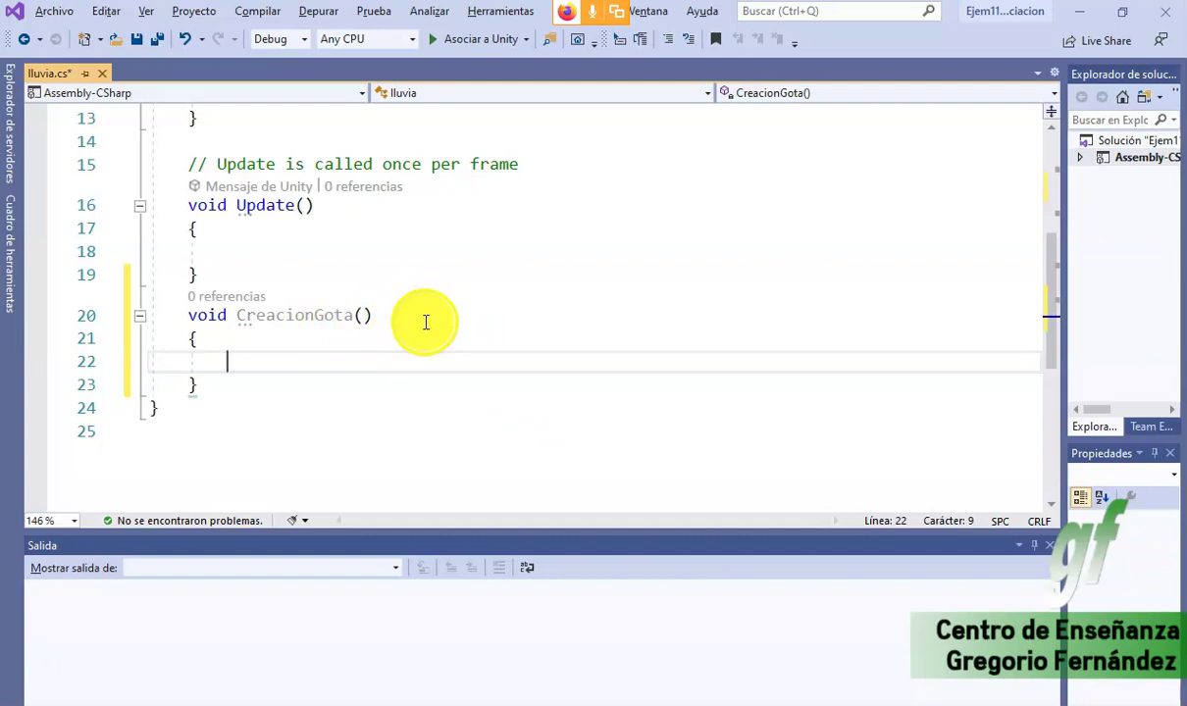
click(293, 362)
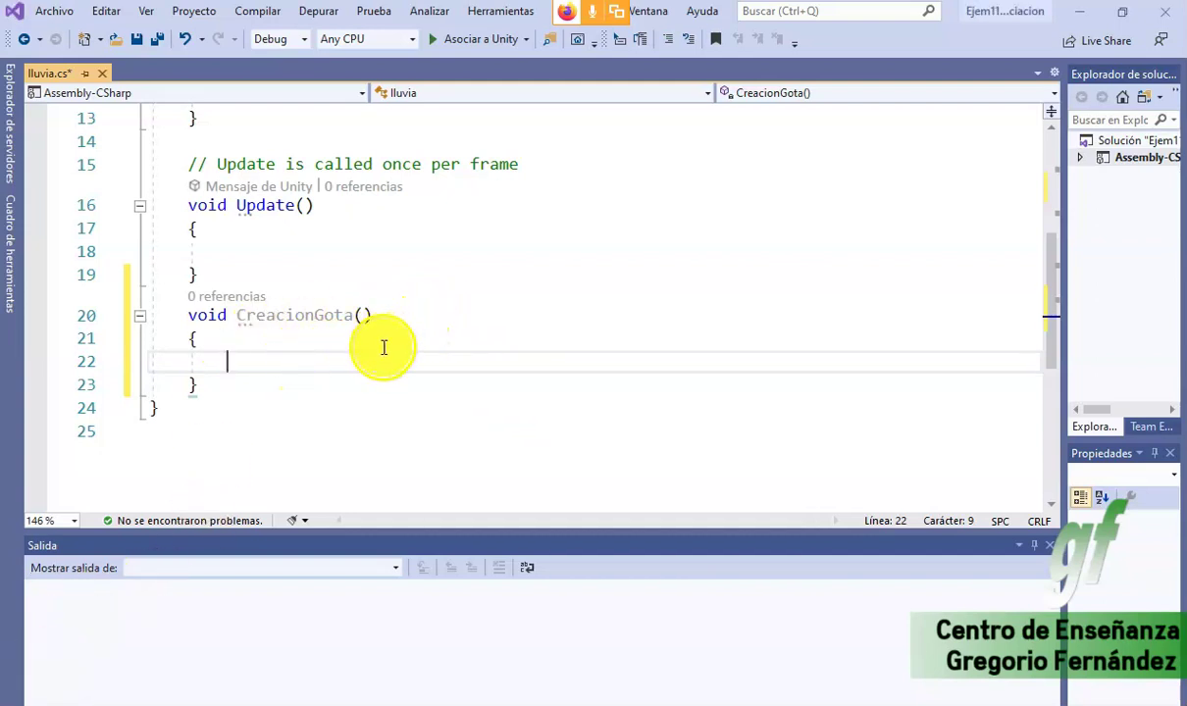
- Write an Invoke(gota) call inside CreacionGota, pasting the name from the gota field
text(invo)
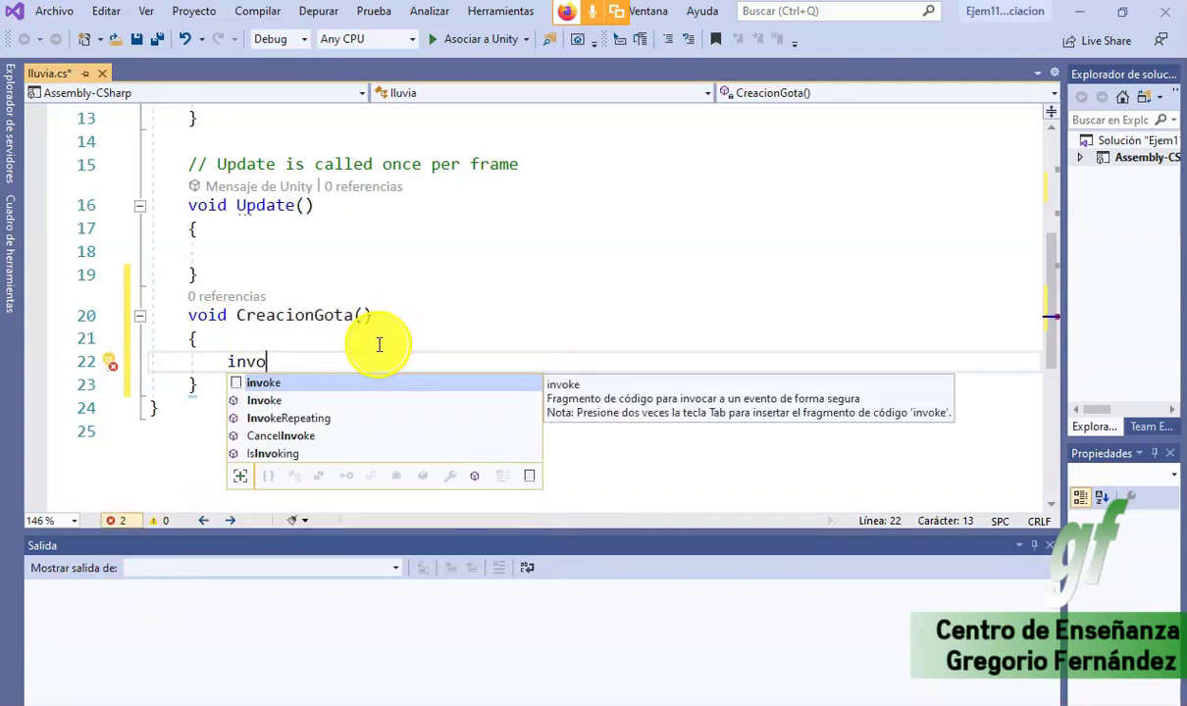
key(BackSpace)
key(BackSpace)
key(BackSpace)
key(BackSpace)
text(Inco)
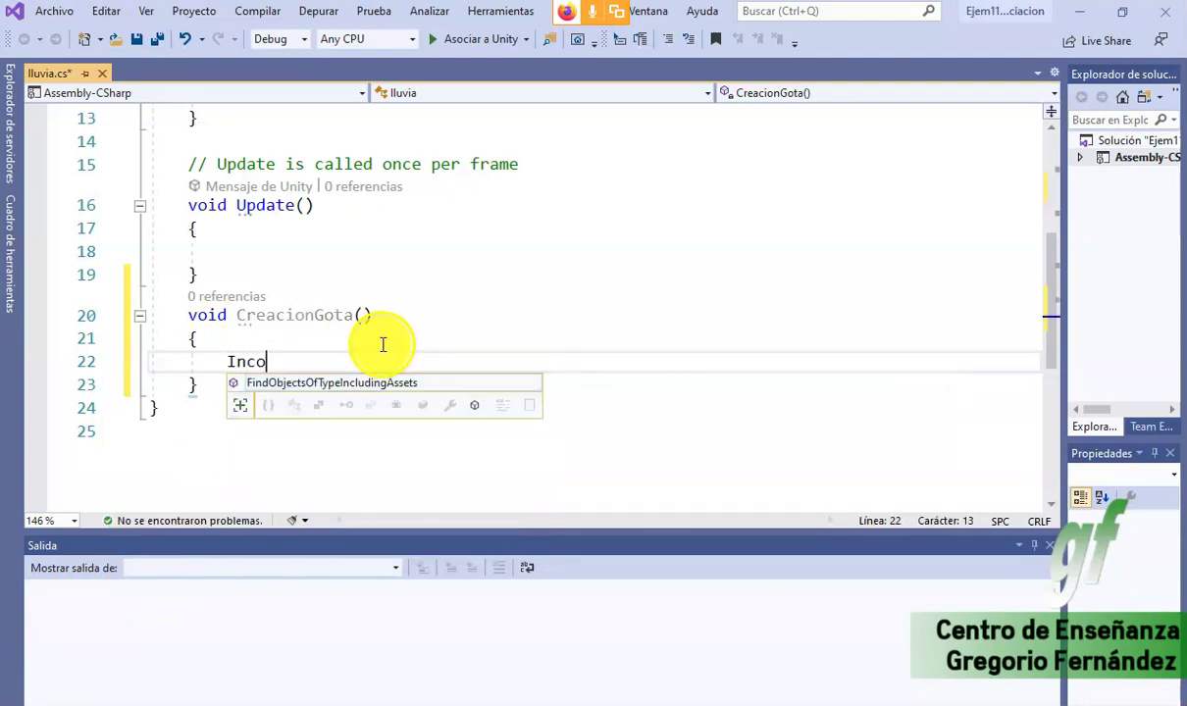
key(BackSpace)
key(BackSpace)
text(voke()
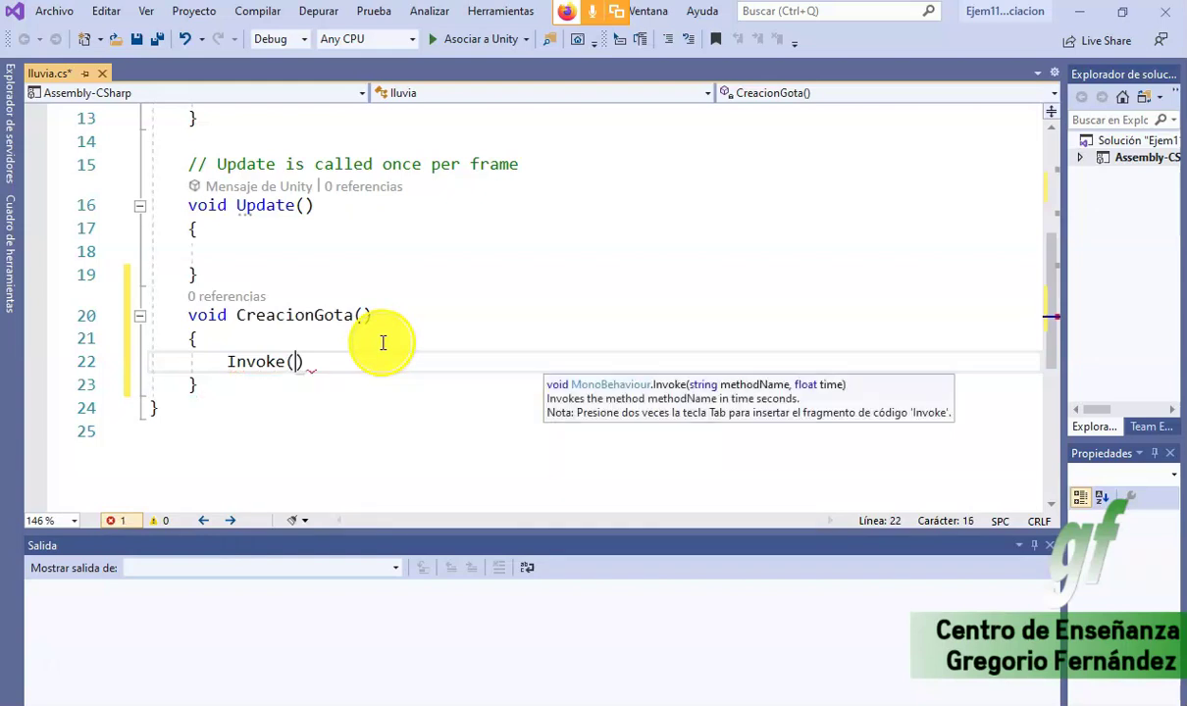
scroll(559, 185, up, 4)
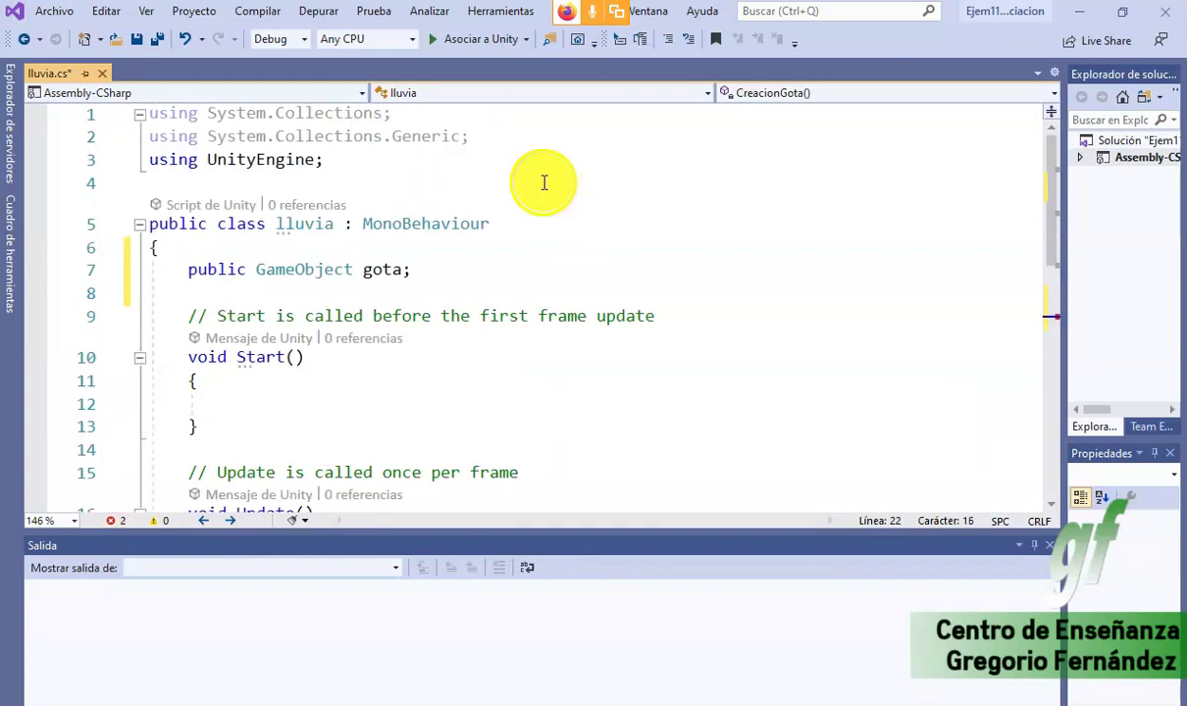
click(376, 267)
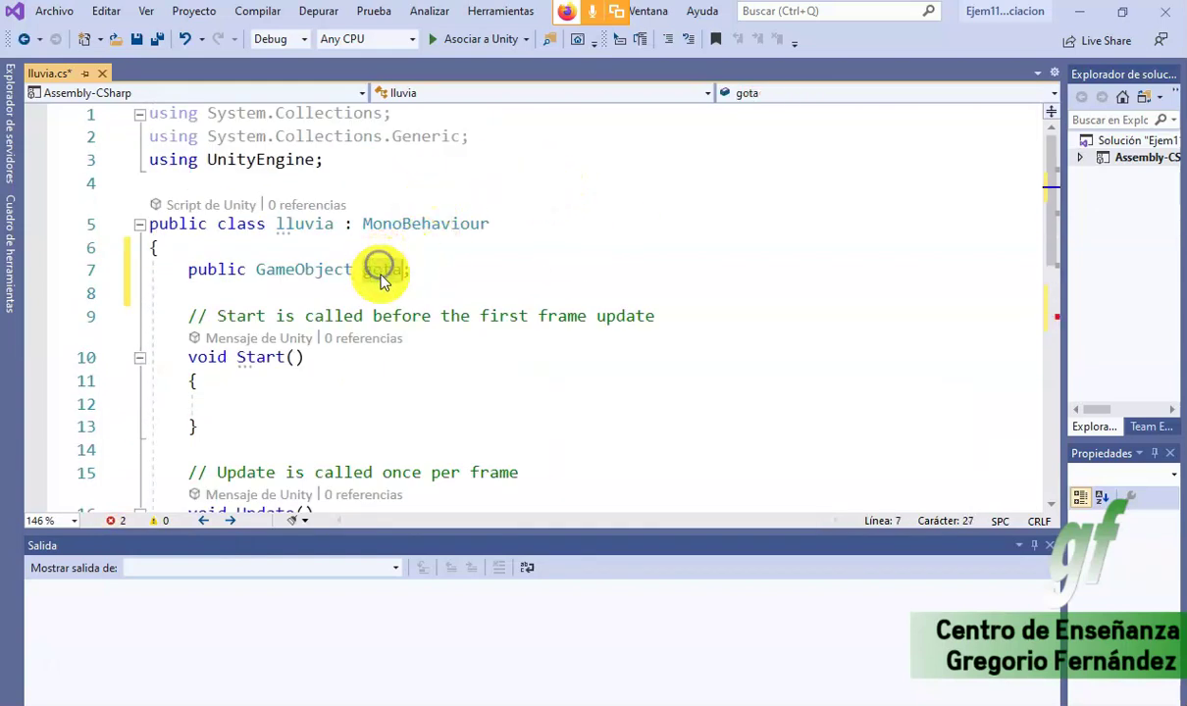
scroll(378, 294, down, 3)
click(298, 463)
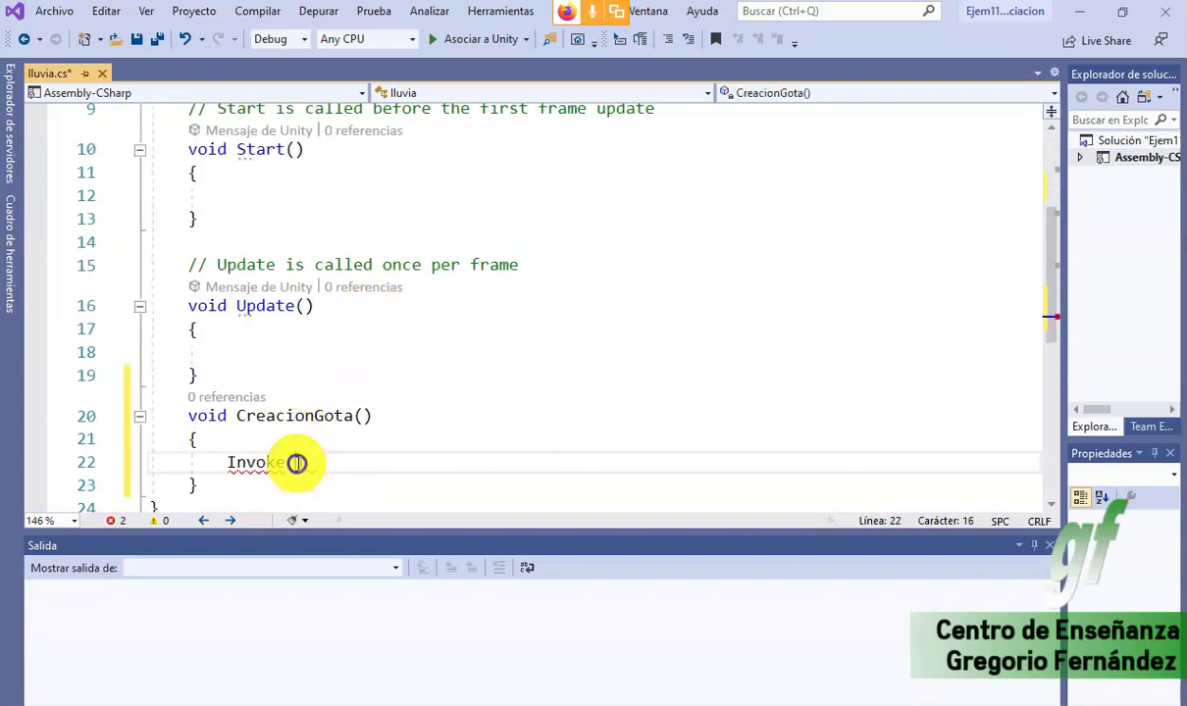
text(gota)
text())
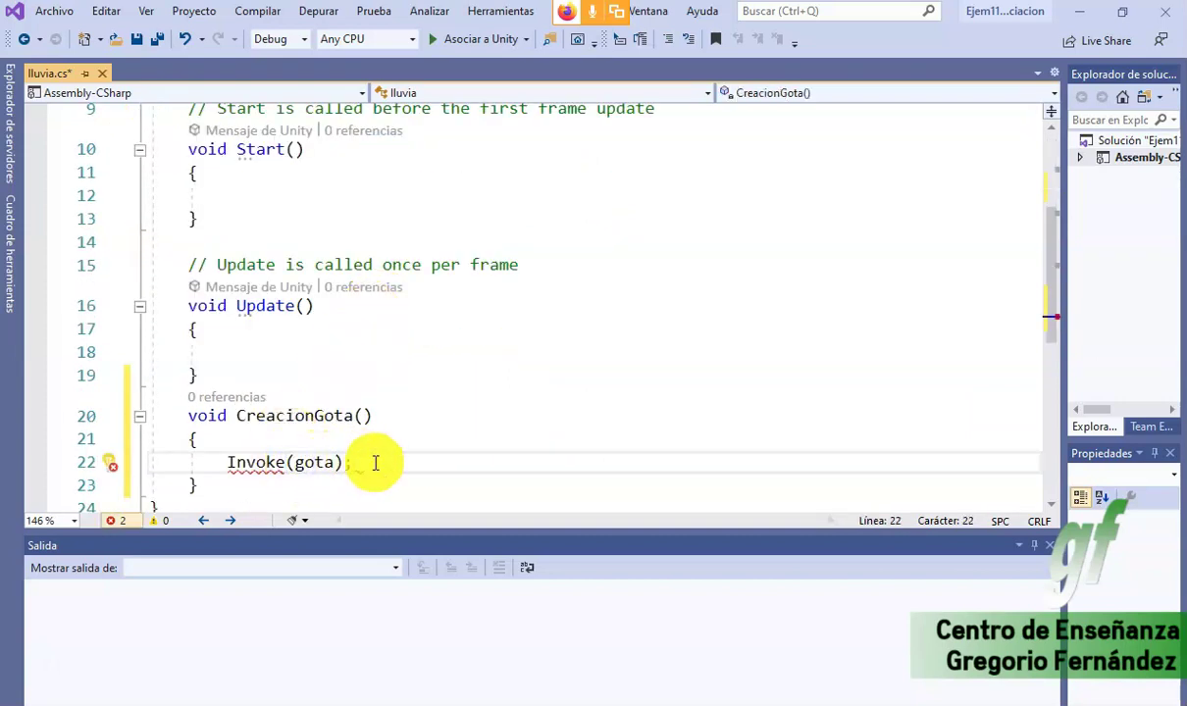
- Replace Invoke with Instantiate so CreacionGota calls Instantiate(gota), checking its signature
mouse_move(240, 463)
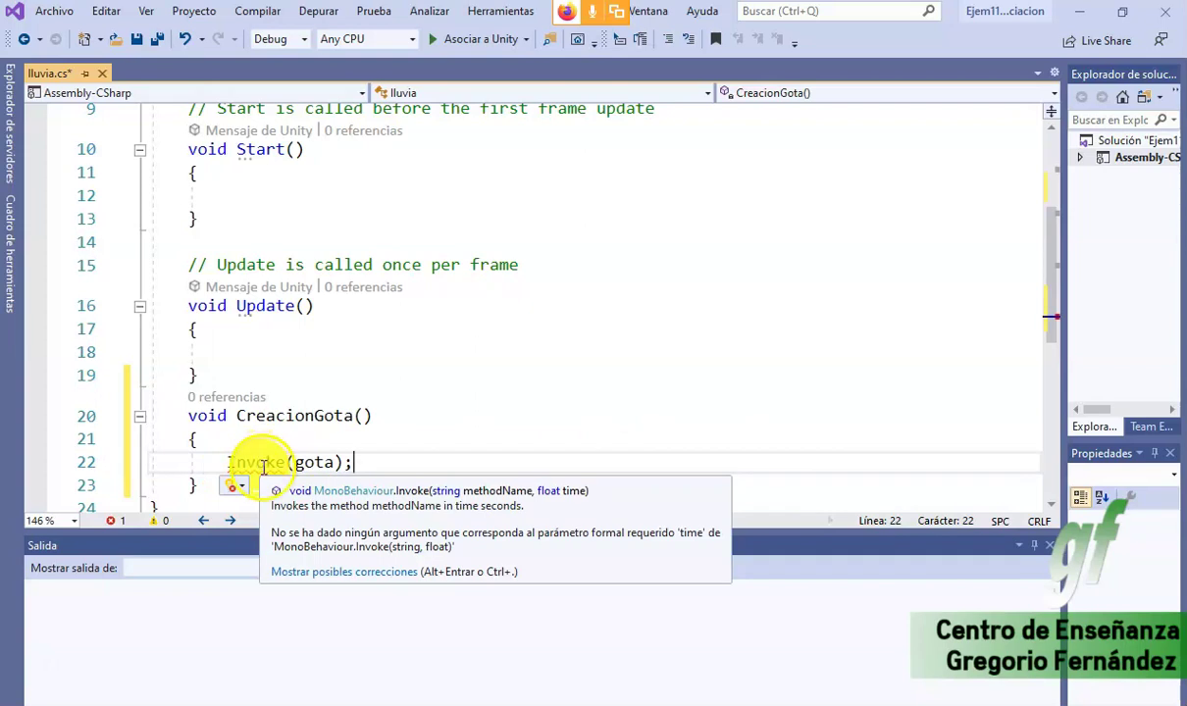
double_click(257, 462)
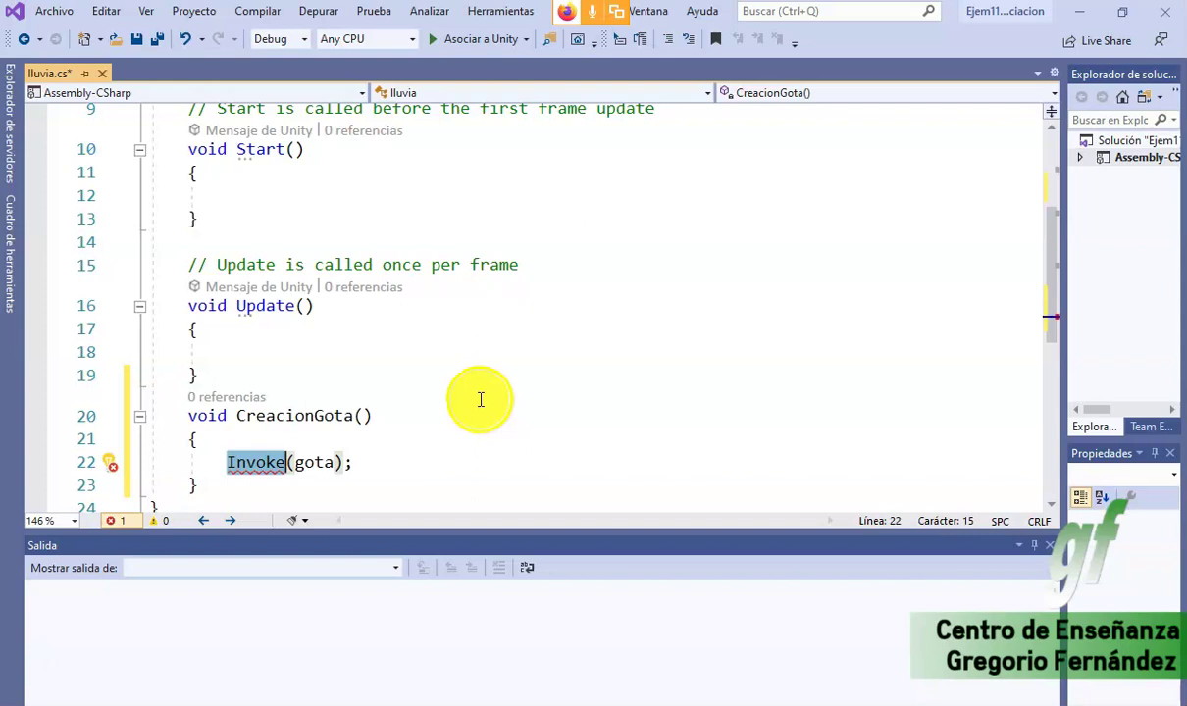
text(Instan)
key(Tab)
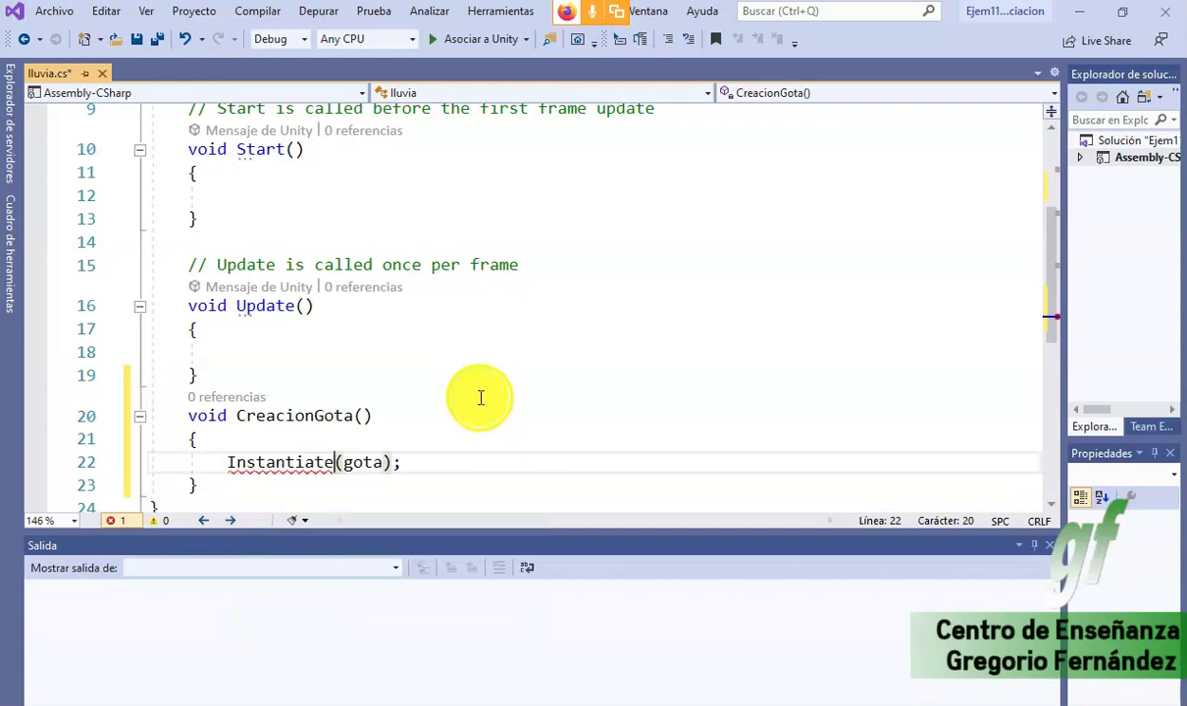
click(417, 457)
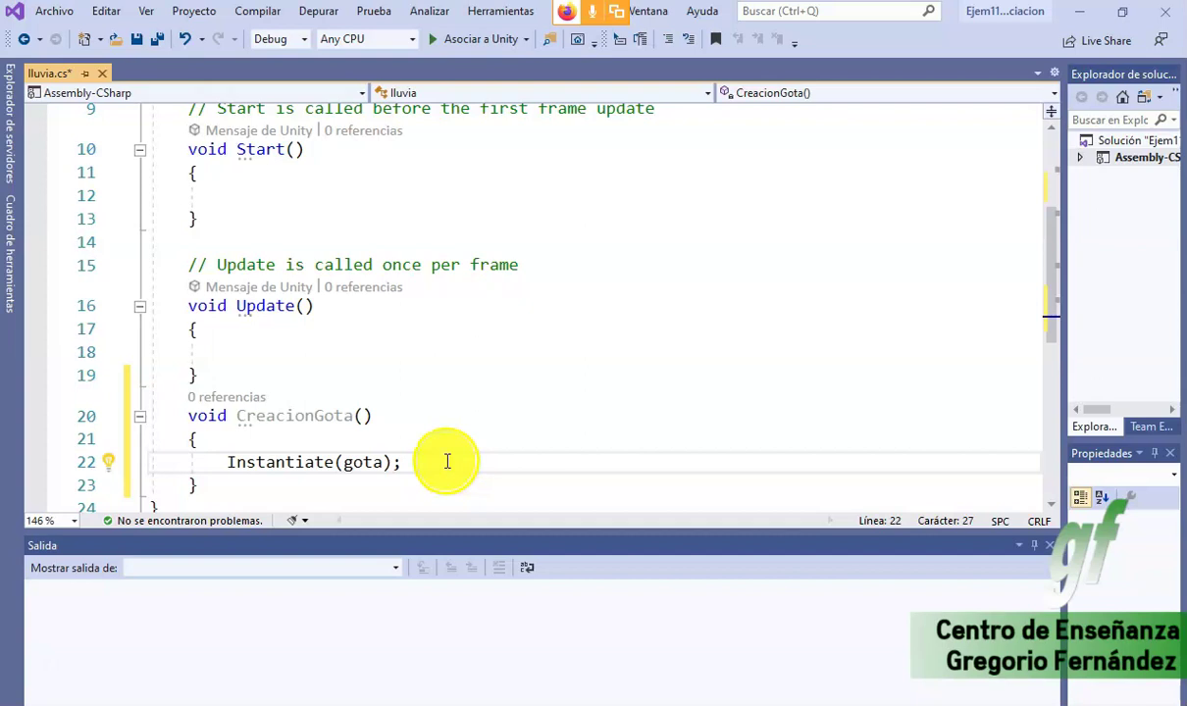
double_click(364, 462)
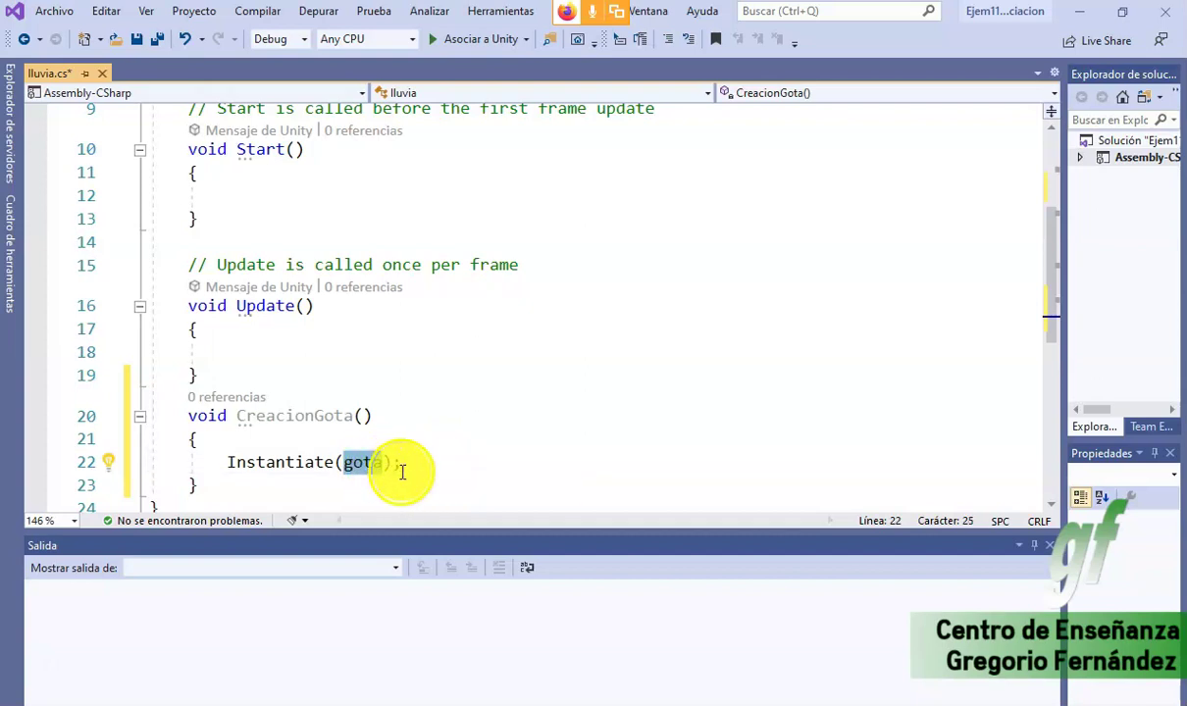
click(314, 462)
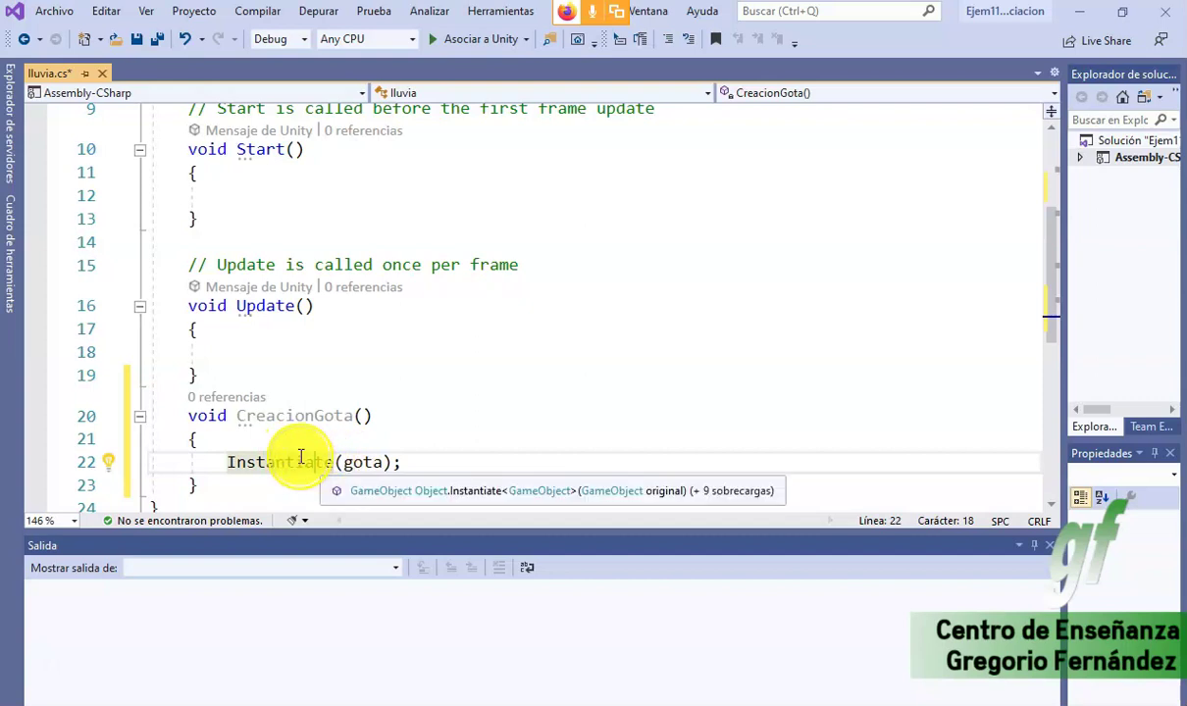
double_click(359, 463)
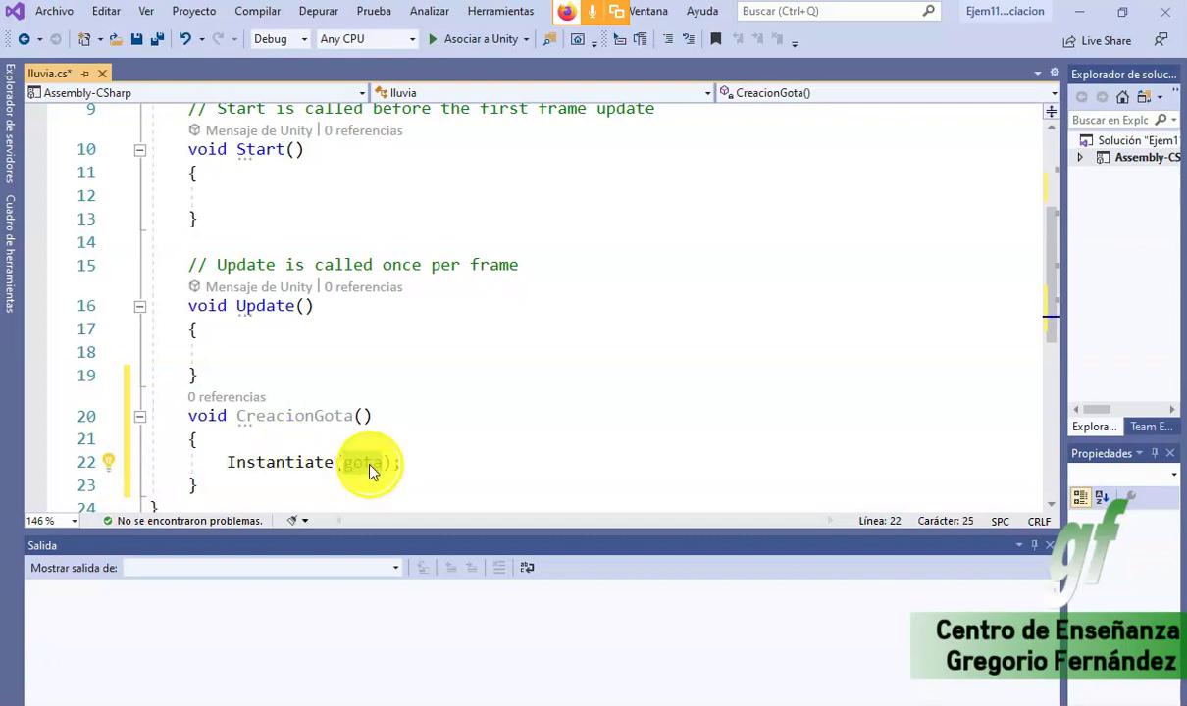
- Compare the gota argument with the public GameObject gota field, then go to Unity
scroll(389, 297, up, 3)
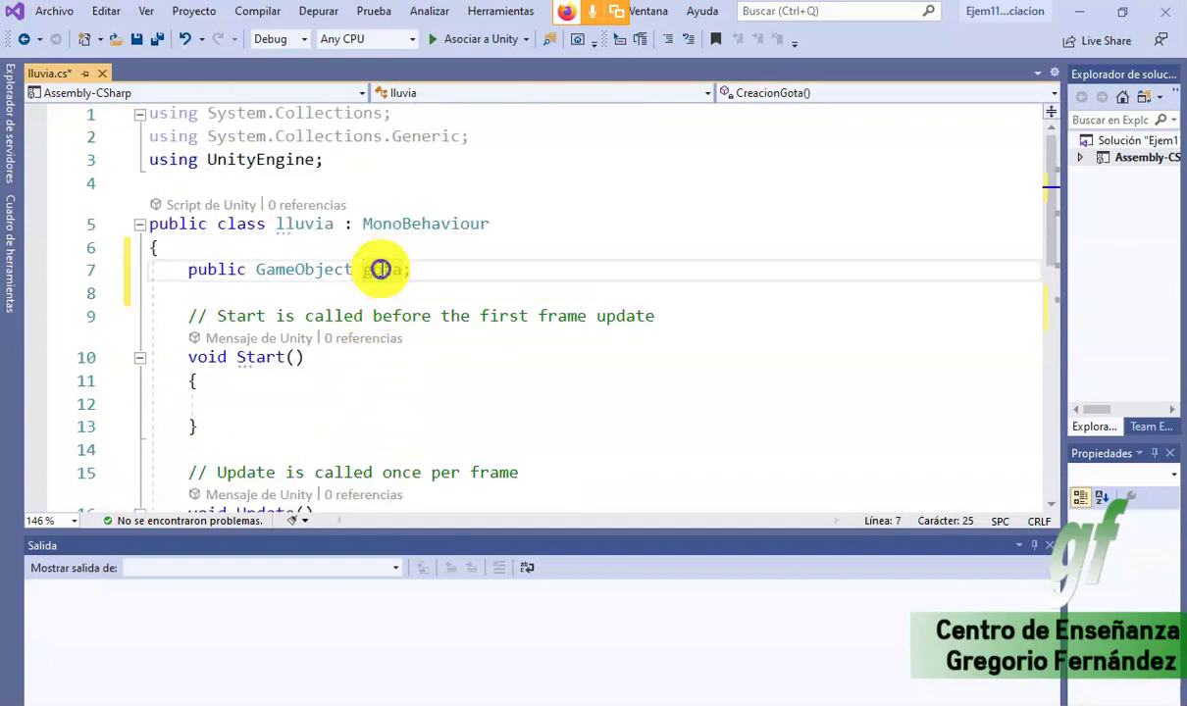
double_click(381, 270)
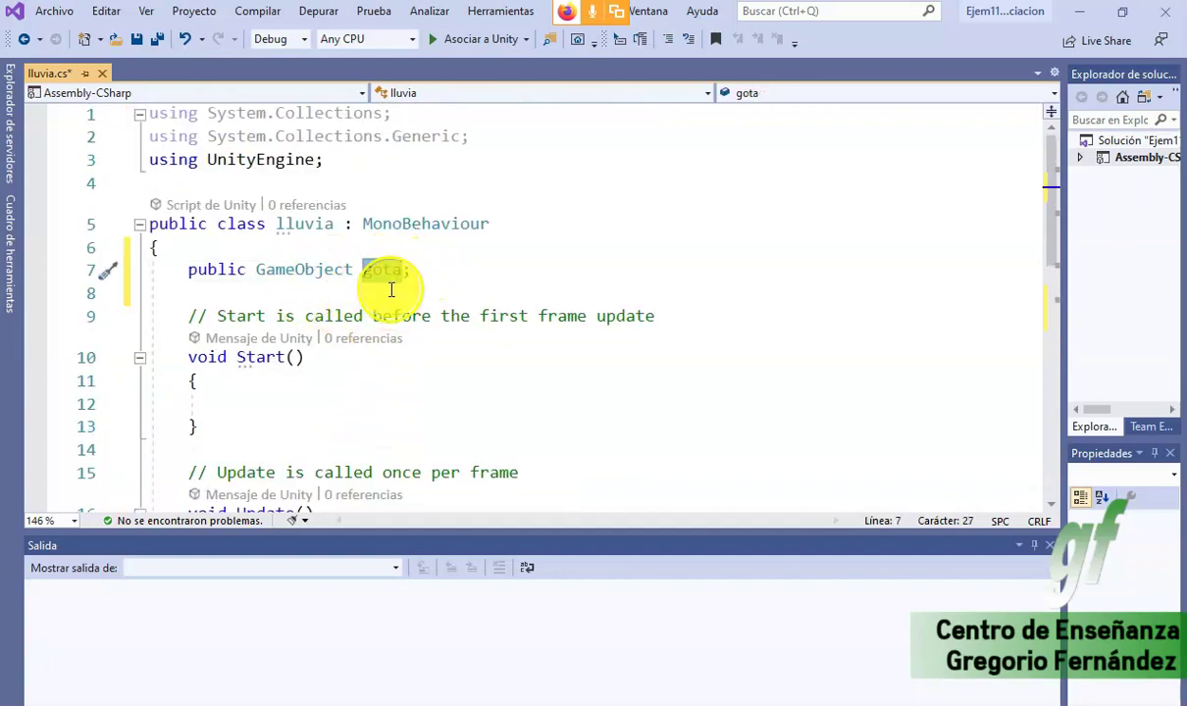
scroll(421, 286, down, 1)
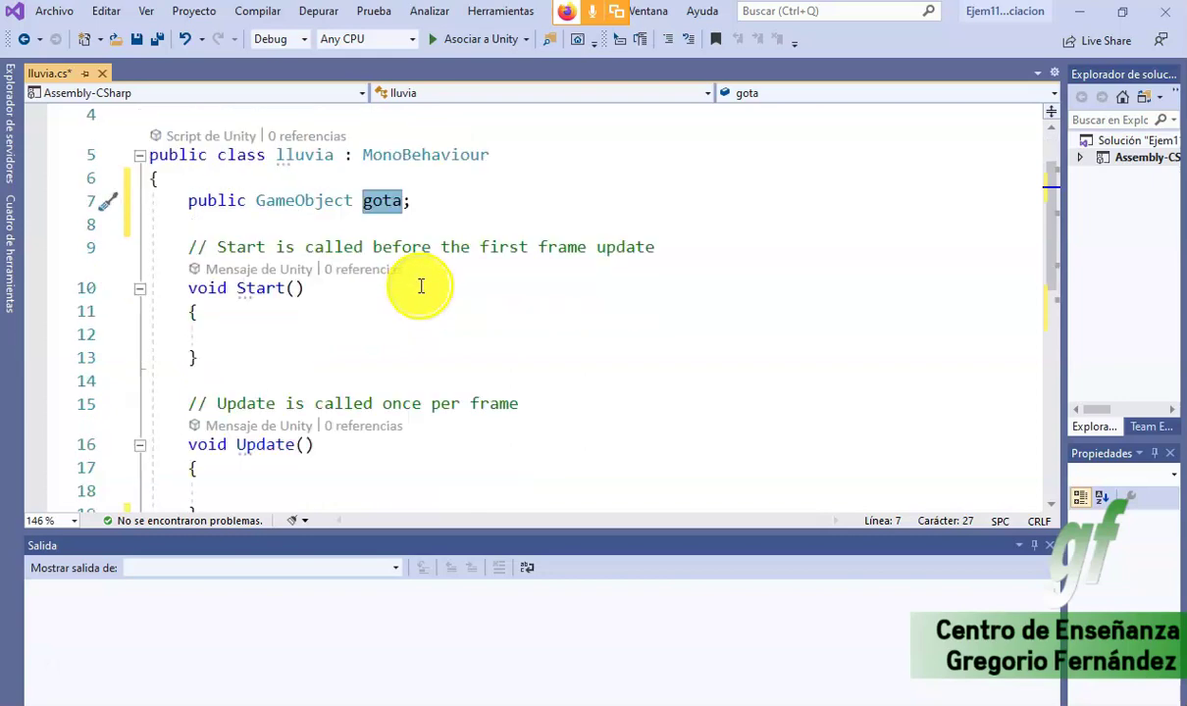
scroll(421, 294, down, 2)
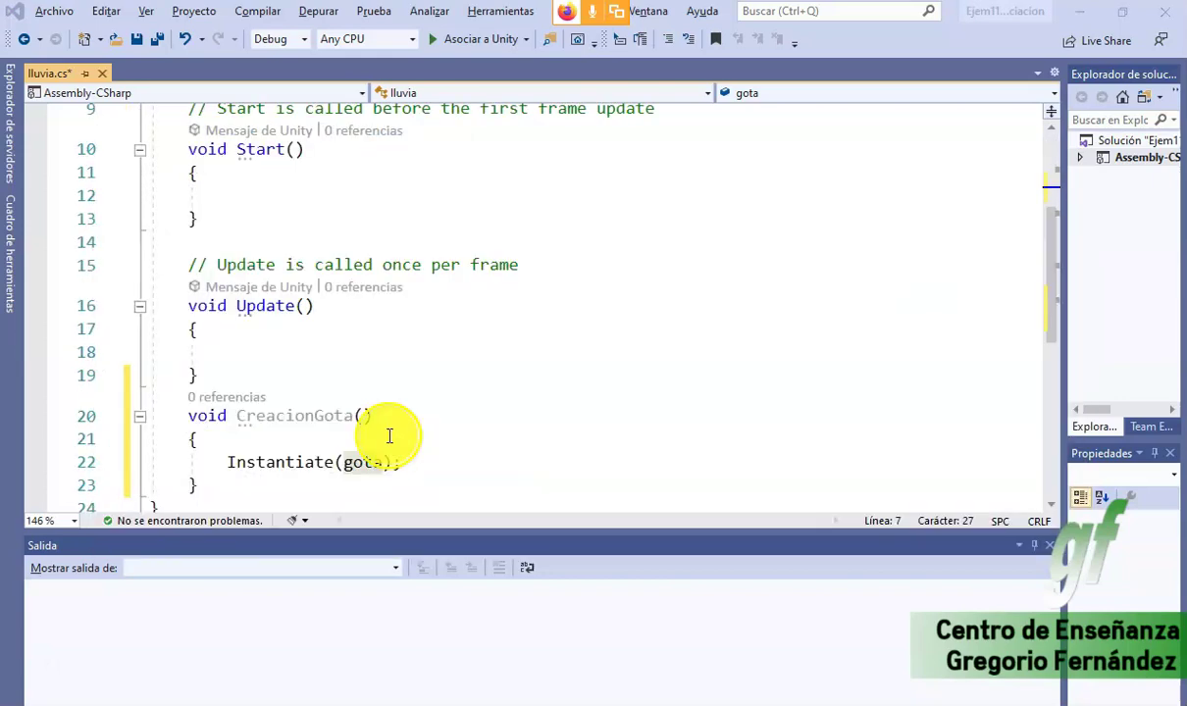
key(alt+Tab)
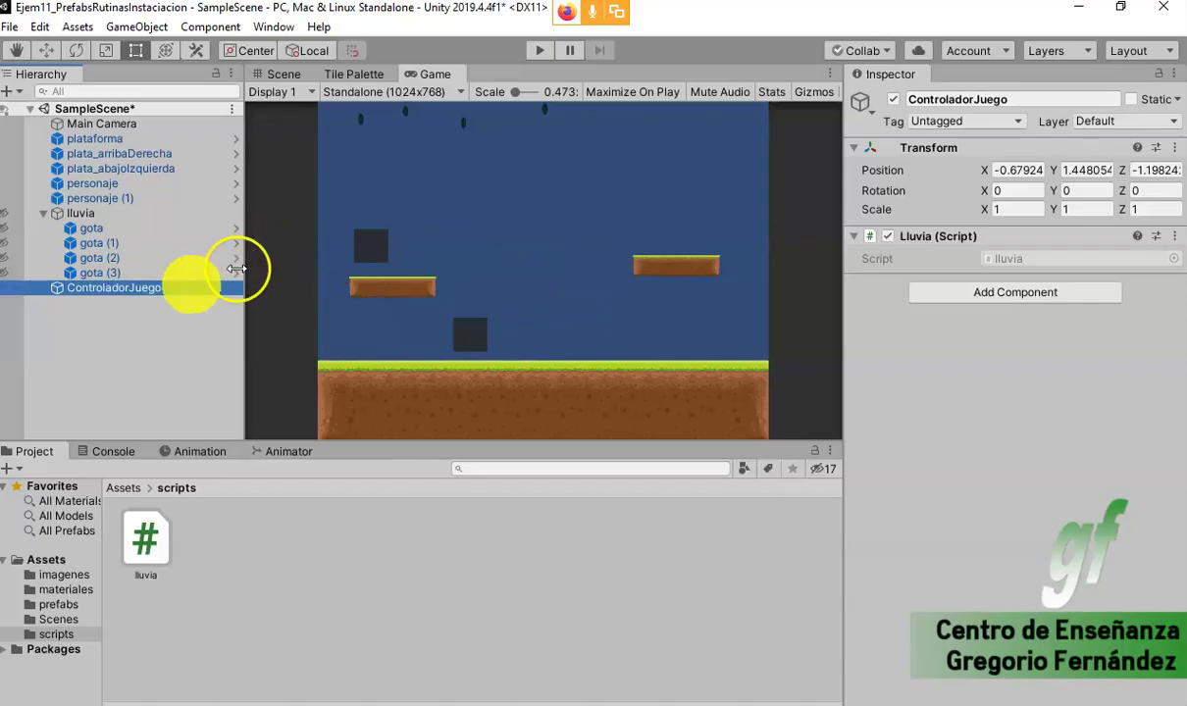
- Compile lluvia.cs and attach via Asociar a Unity, then return to the Unity editor
key(q)
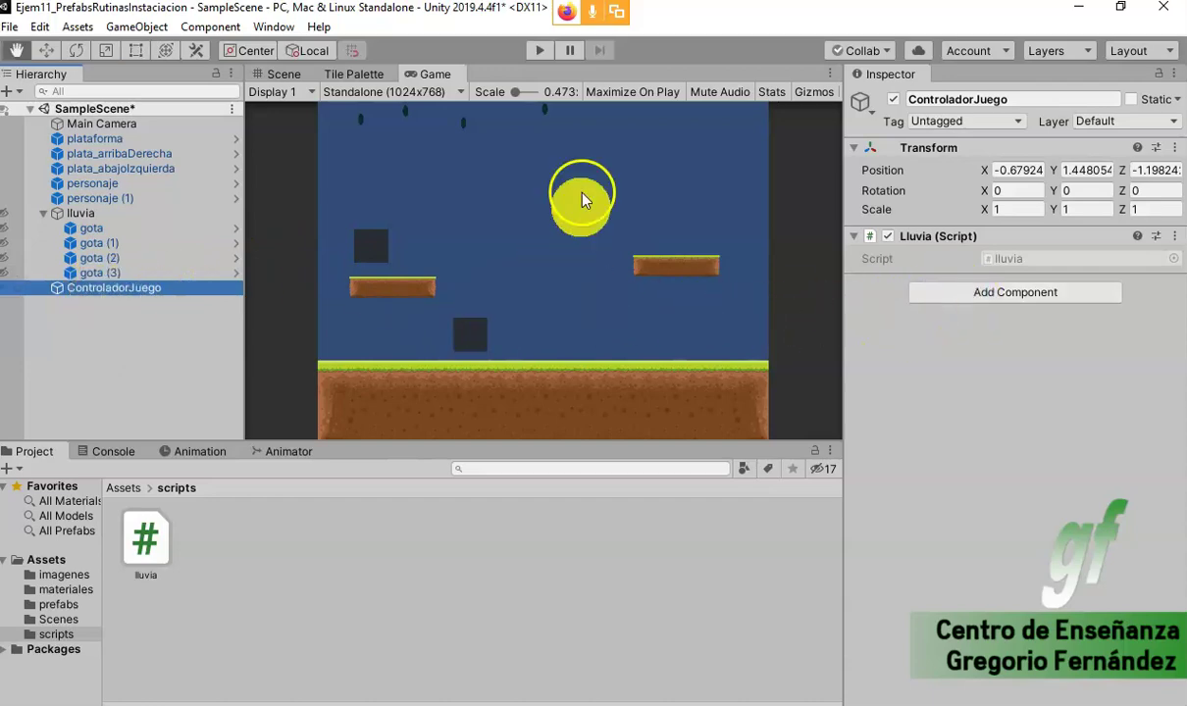
key(alt+Tab)
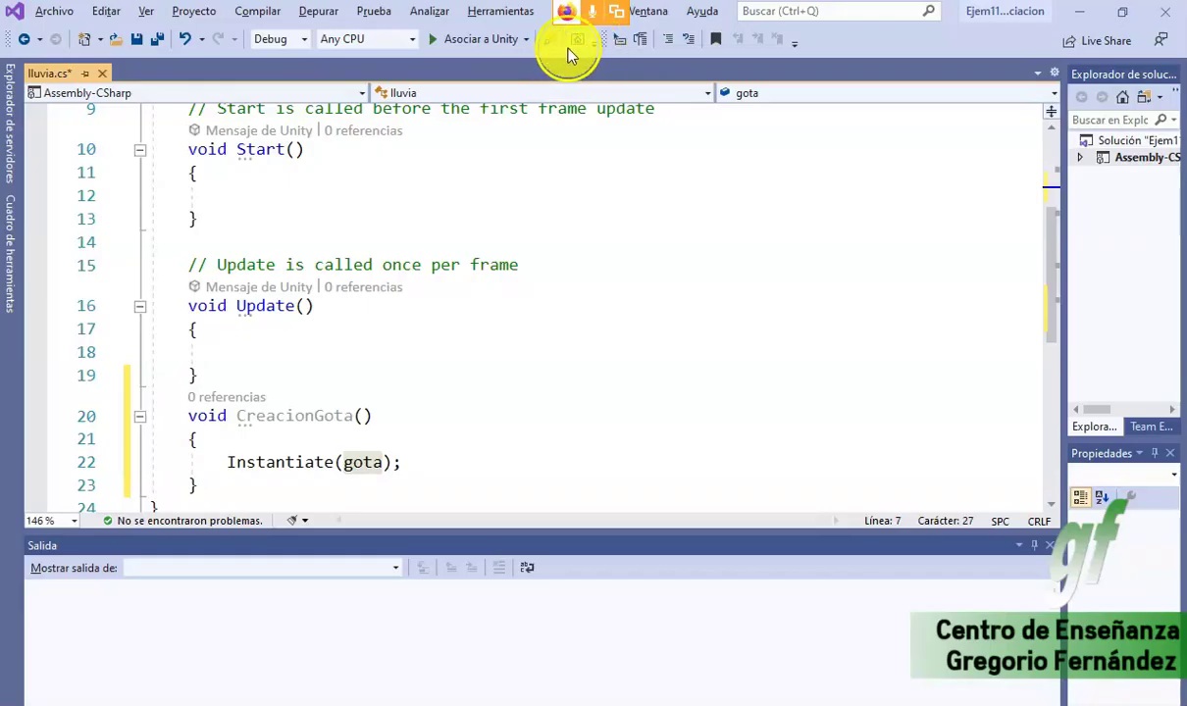
click(471, 38)
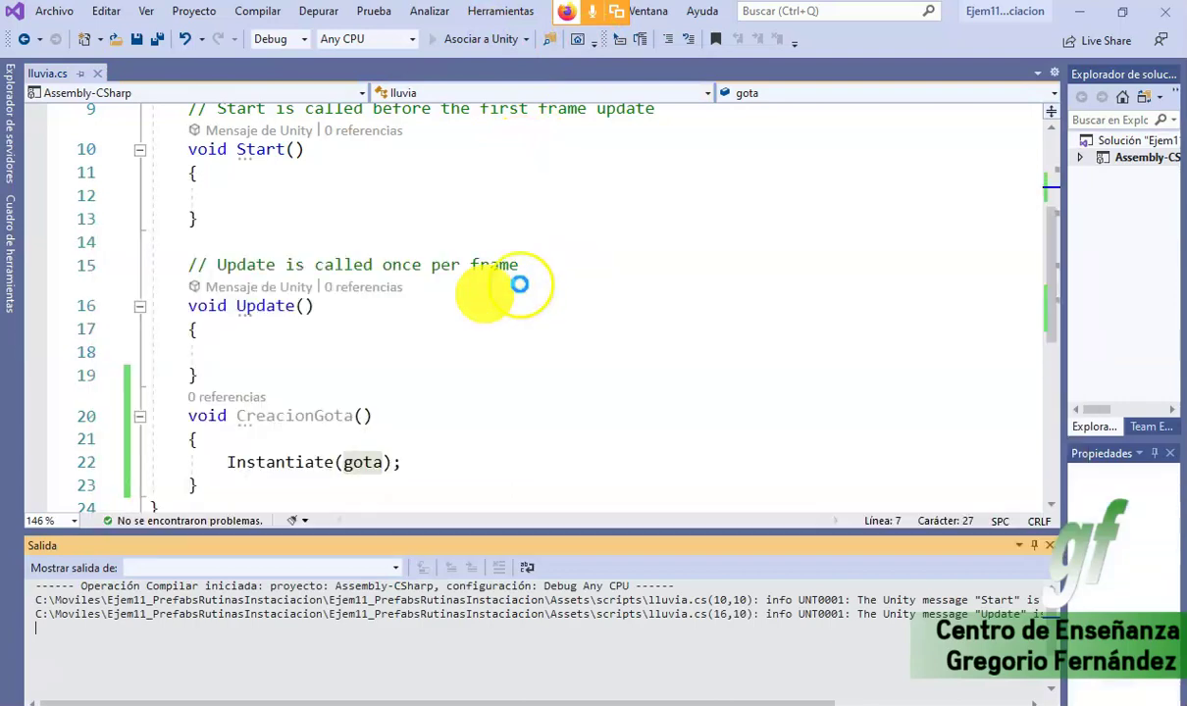
key(alt+Tab)
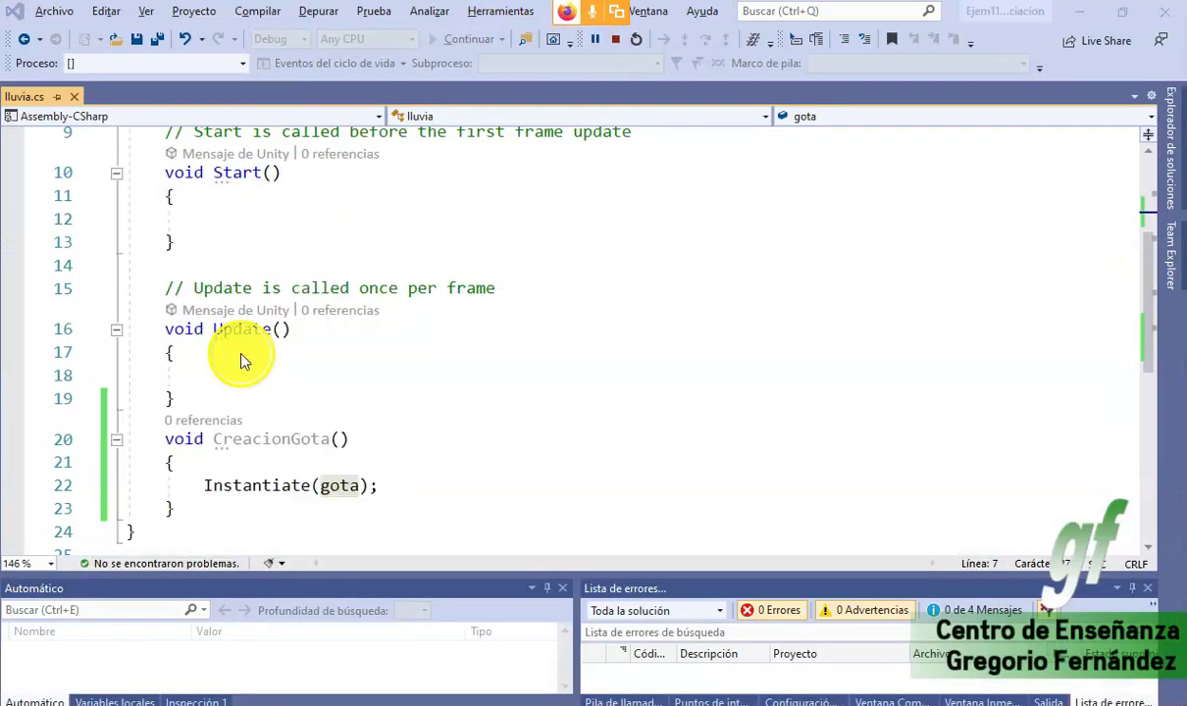
key(alt+Tab)
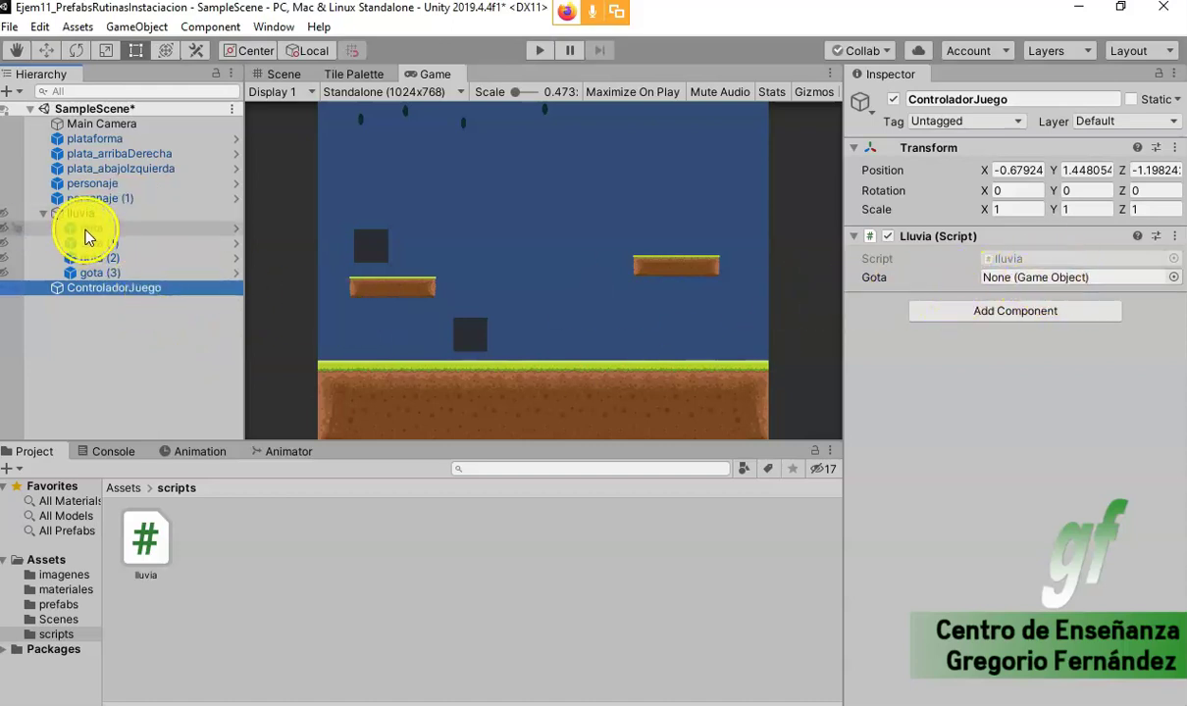
- Drag the gota prefab from Assets > prefabs into the Lluvia component's Gota field
click(74, 608)
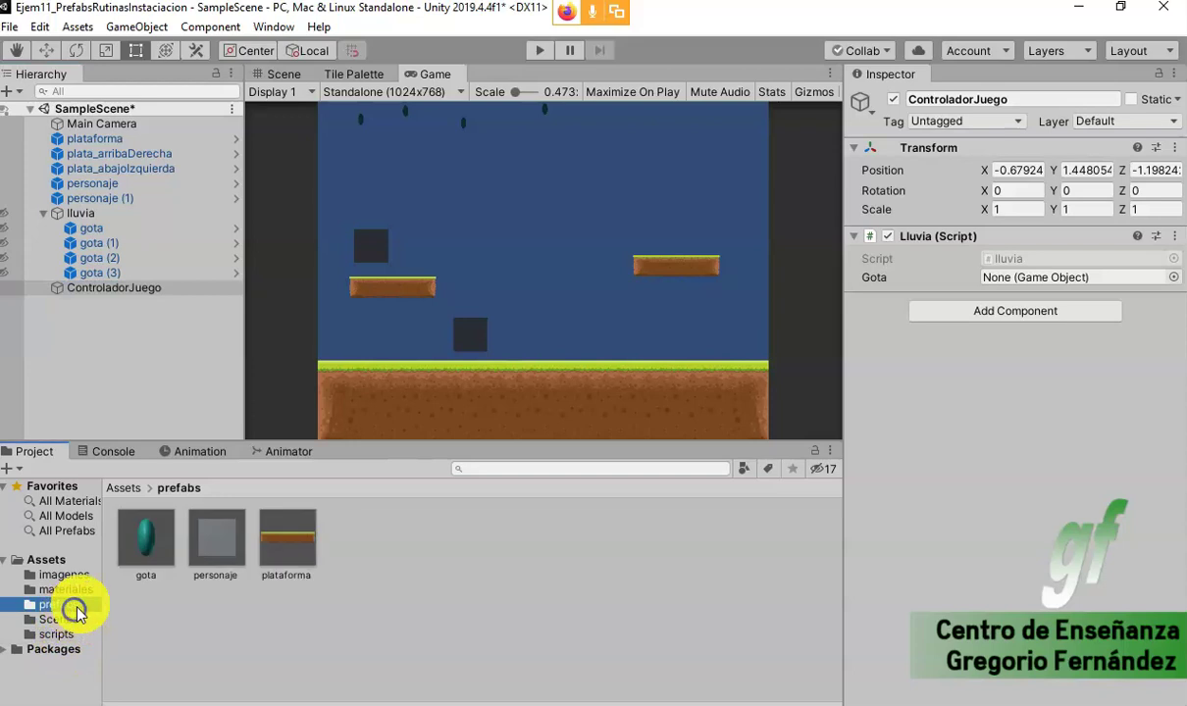
drag(145, 538, 1008, 255)
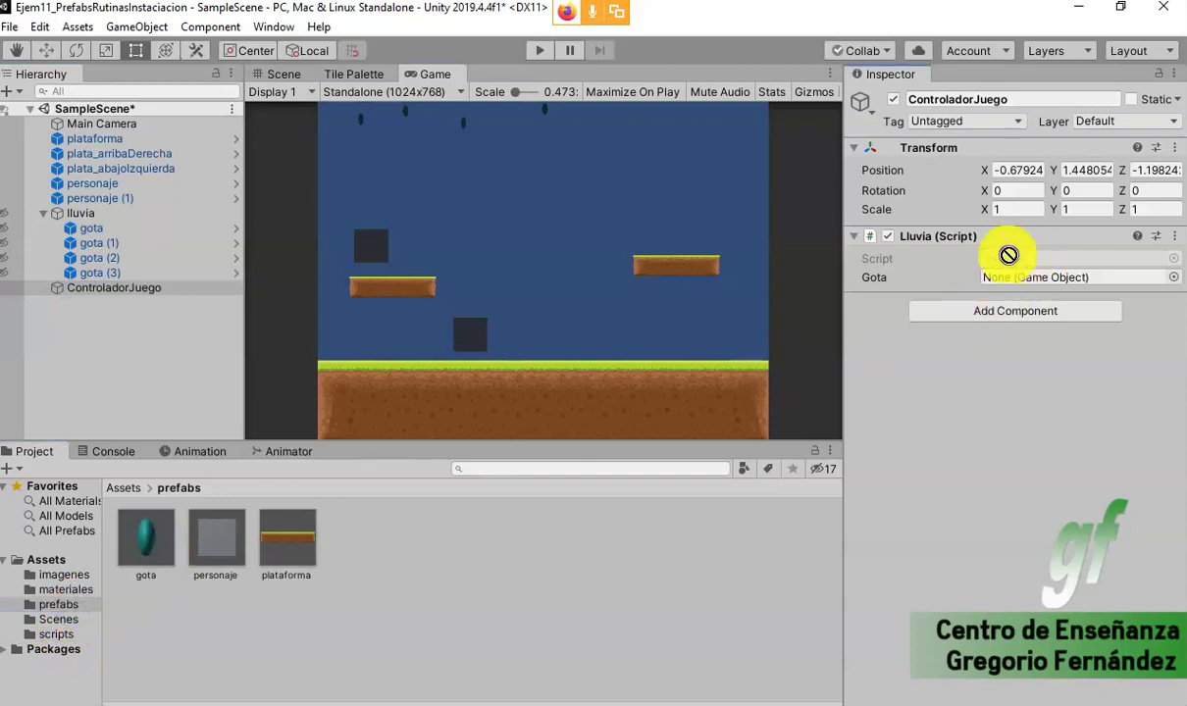
drag(1009, 255, 1018, 278)
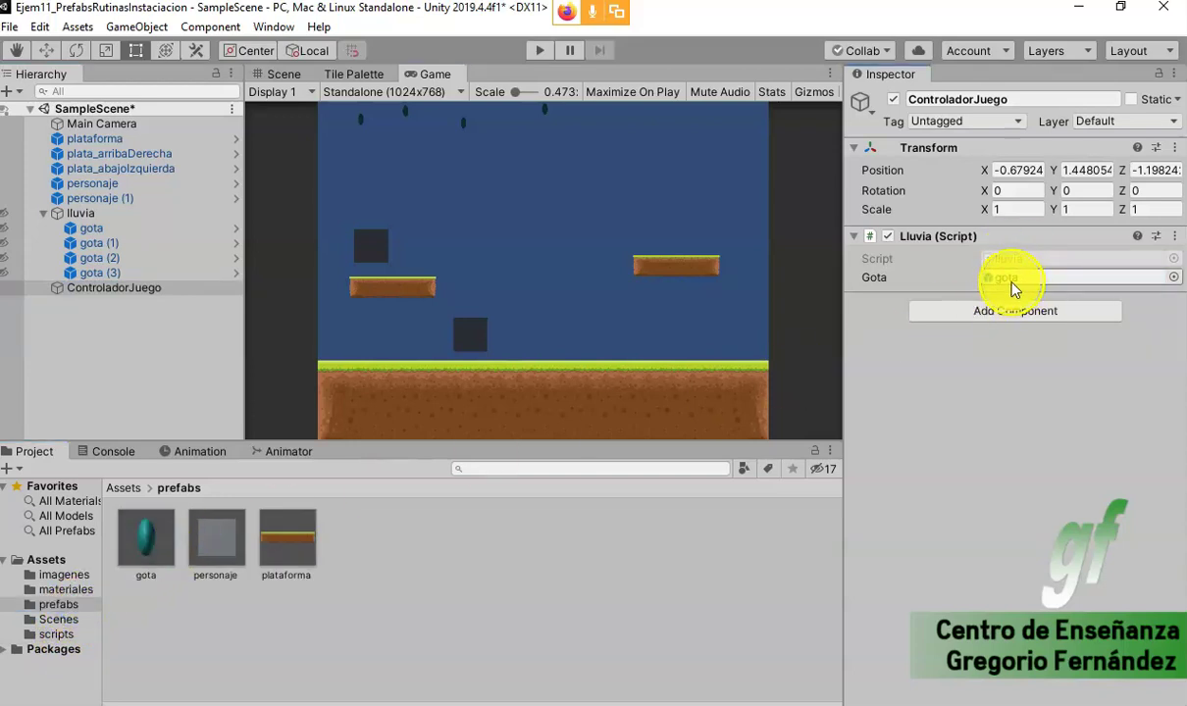
click(1019, 280)
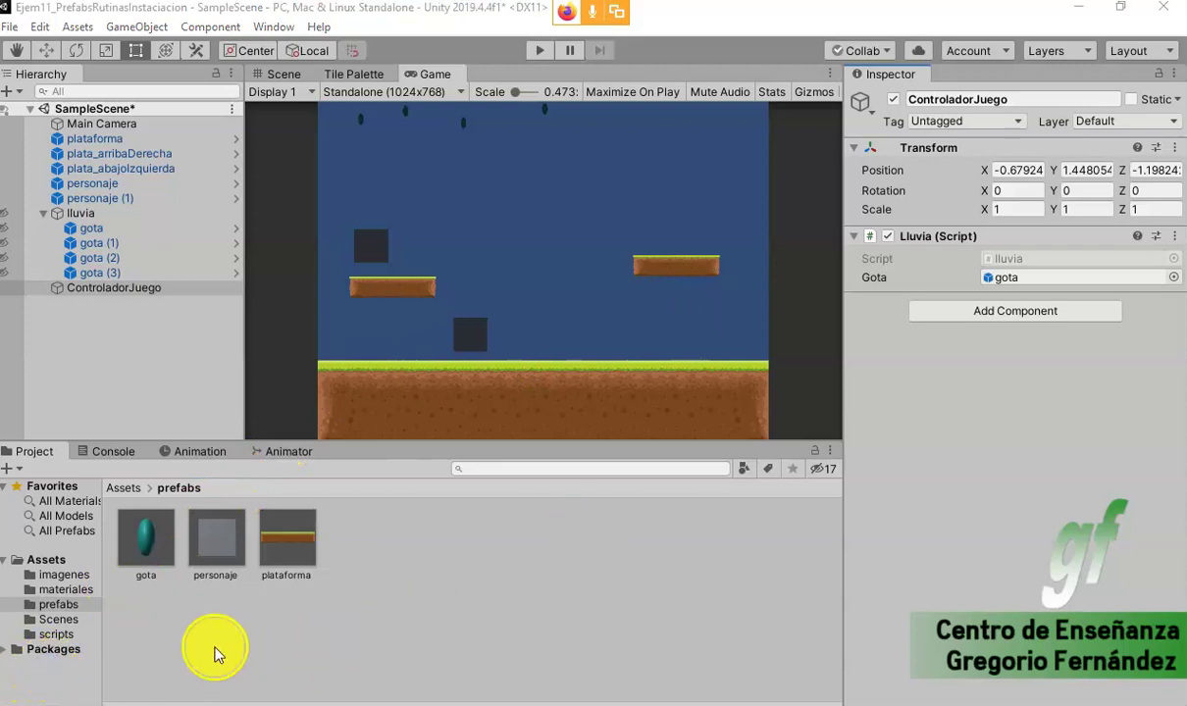
- In Start, add InvokeRepeating("CreacionGota", 1, 2) to spawn drops every 2 seconds
key(alt+Tab)
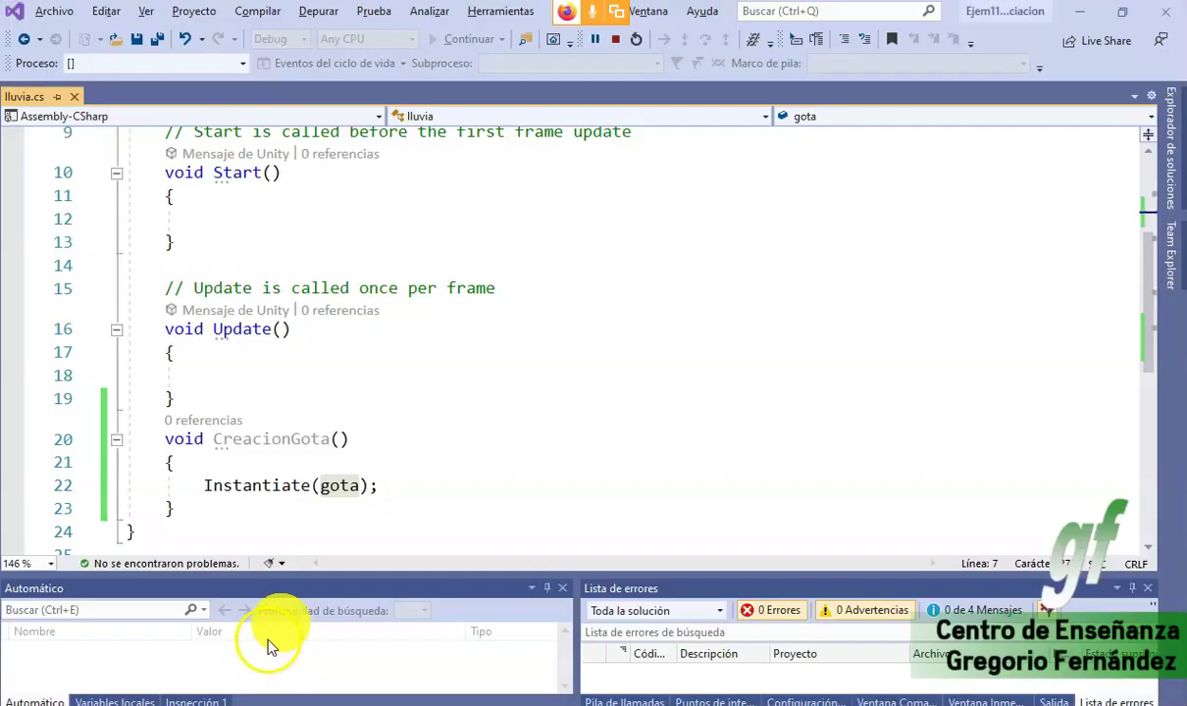
double_click(235, 439)
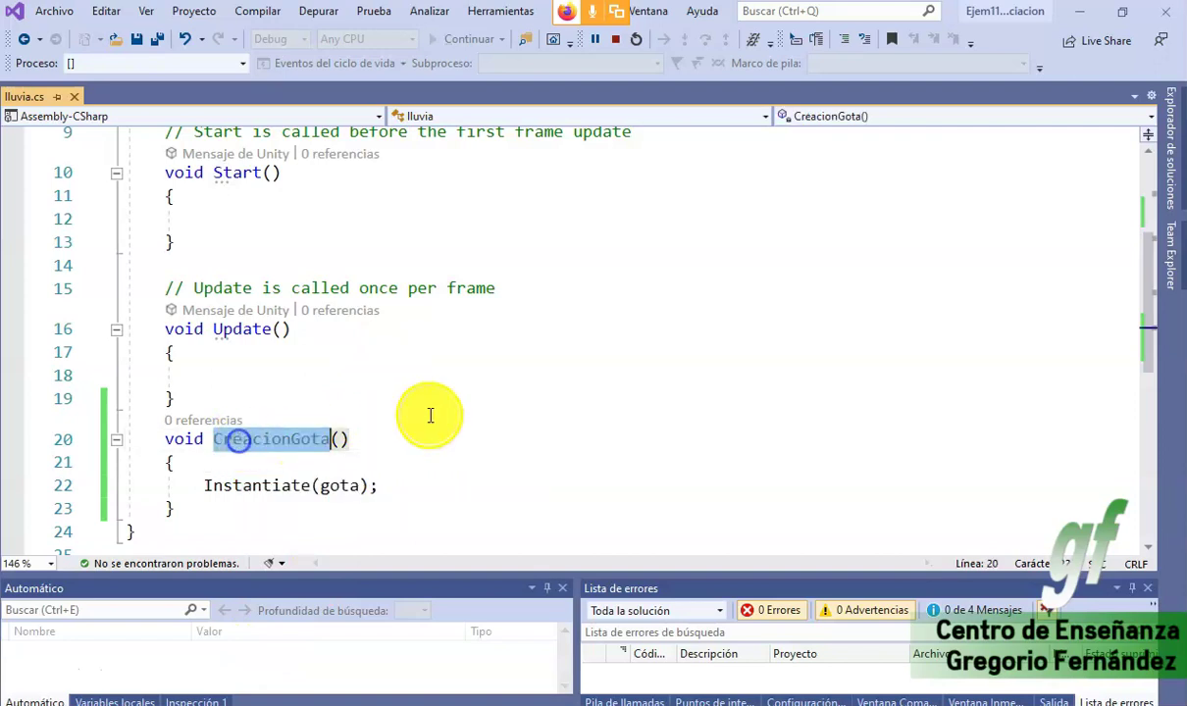
drag(389, 432, 159, 438)
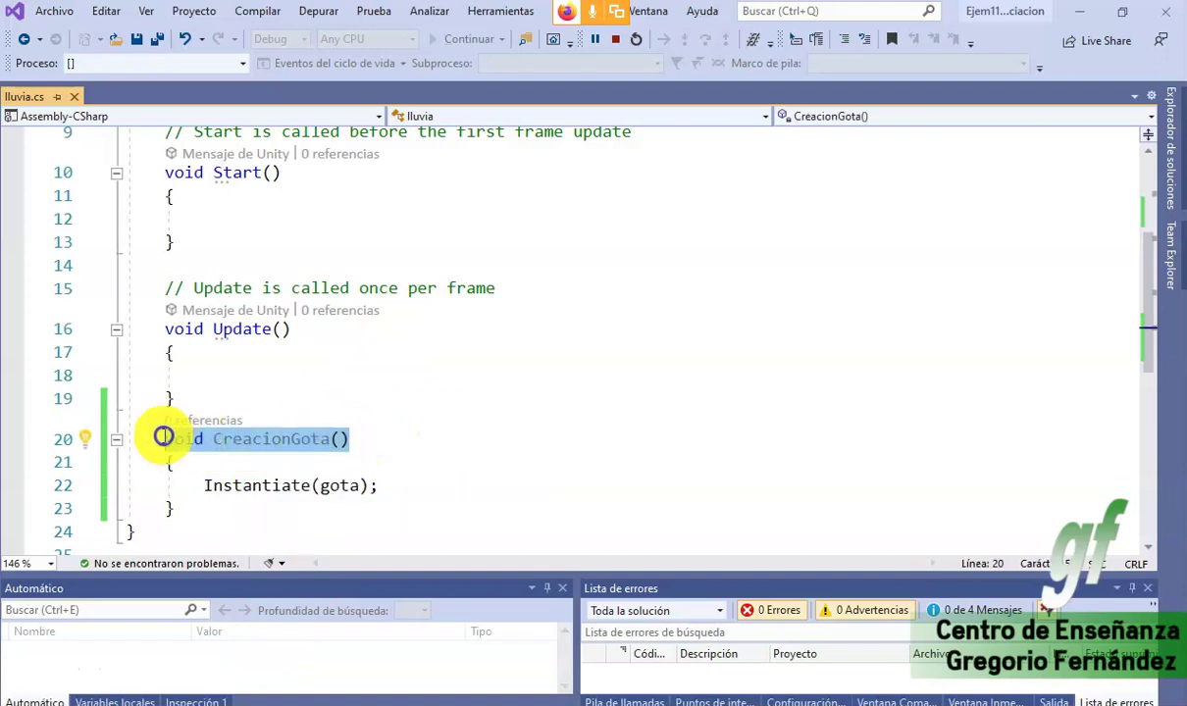
scroll(403, 423, up, 1)
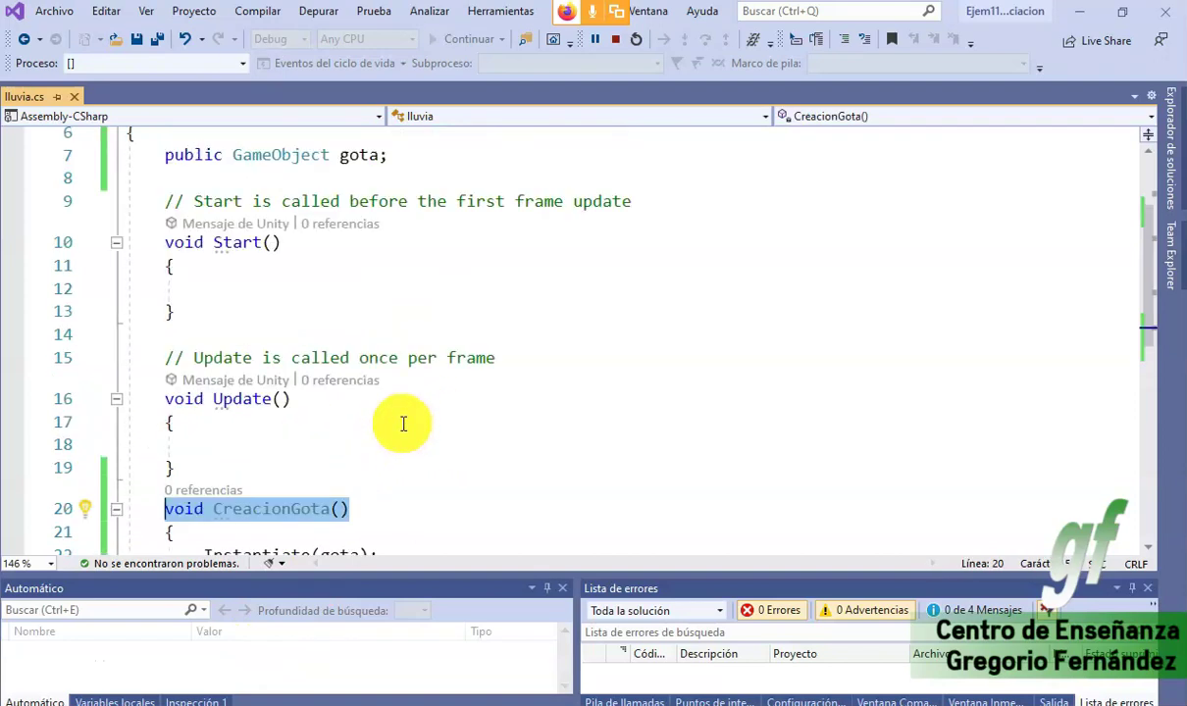
click(321, 288)
text(invoke)
key(Down)
key(Down)
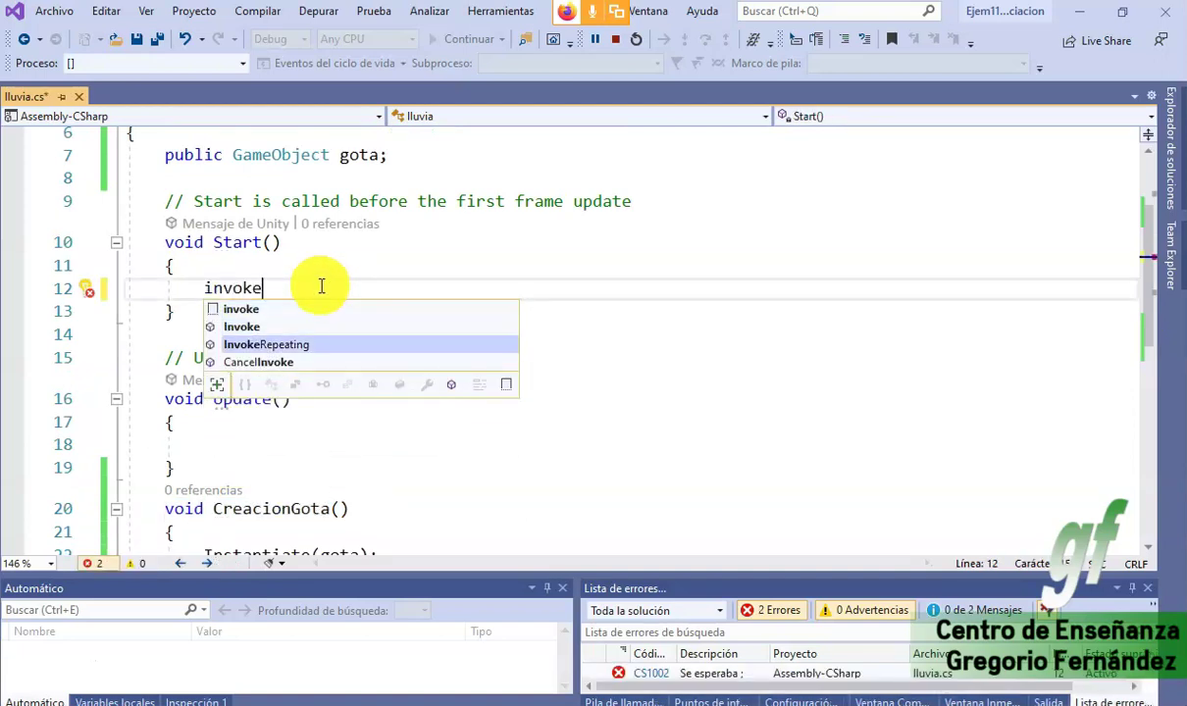
key(Tab)
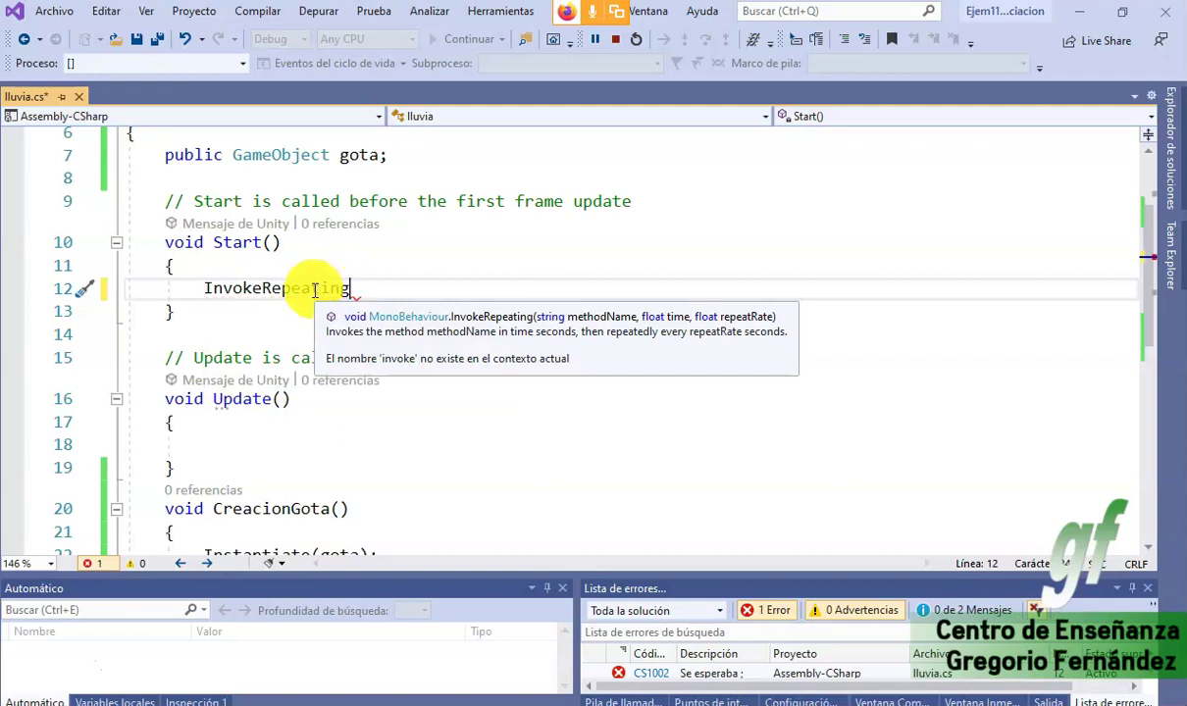
mouse_move(320, 291)
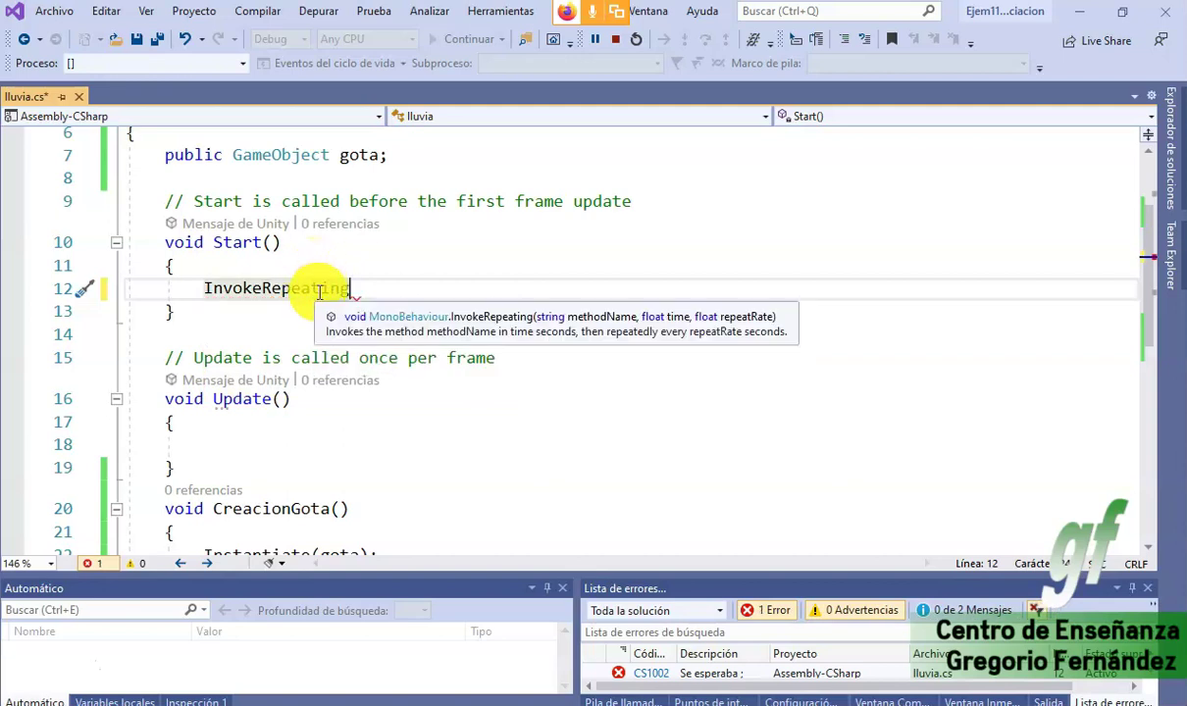
text(()
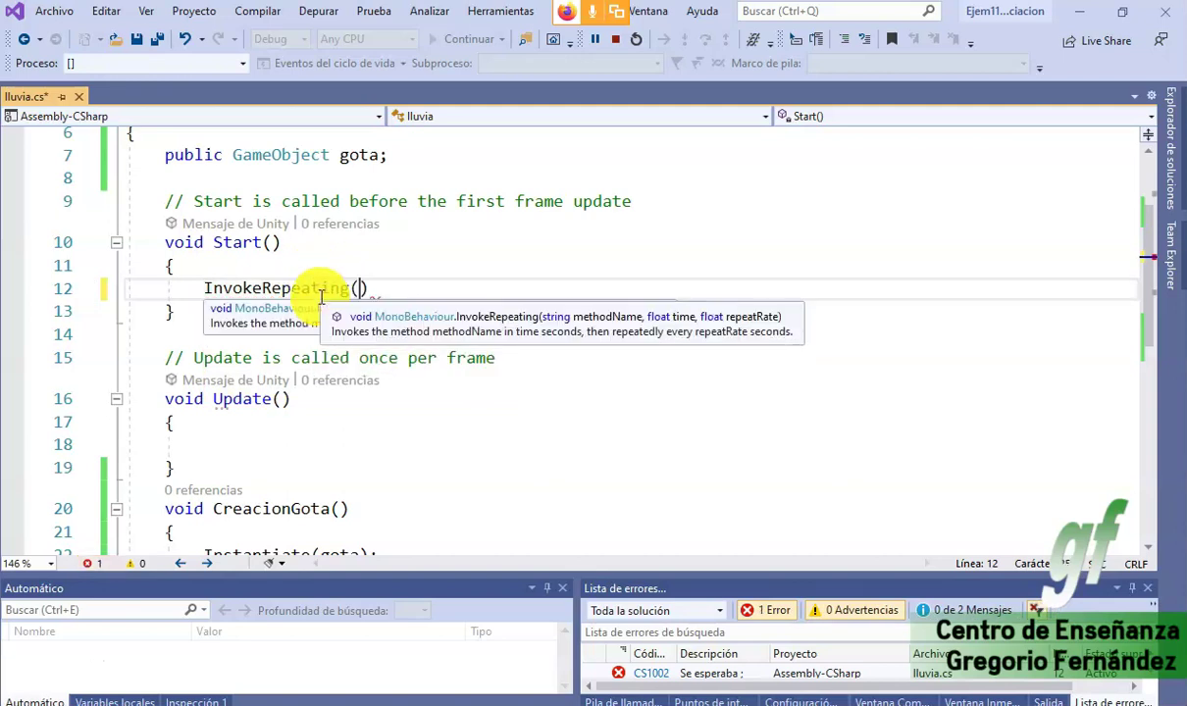
text("Crea)
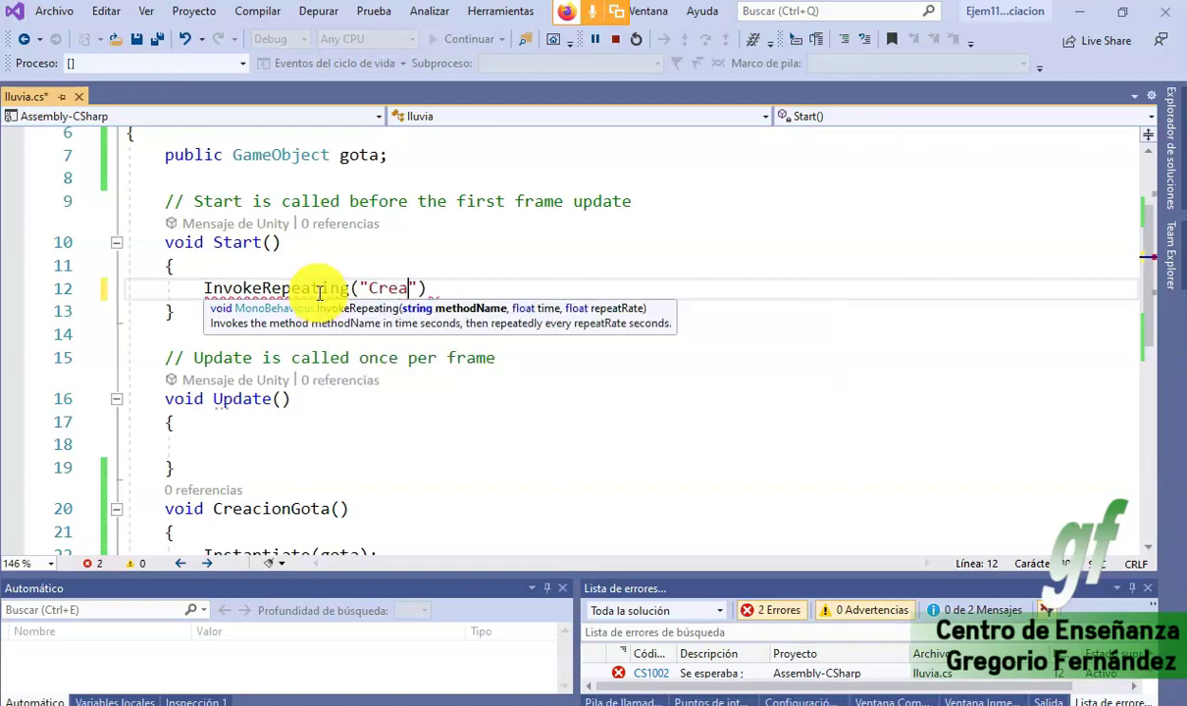
text(cionGota")
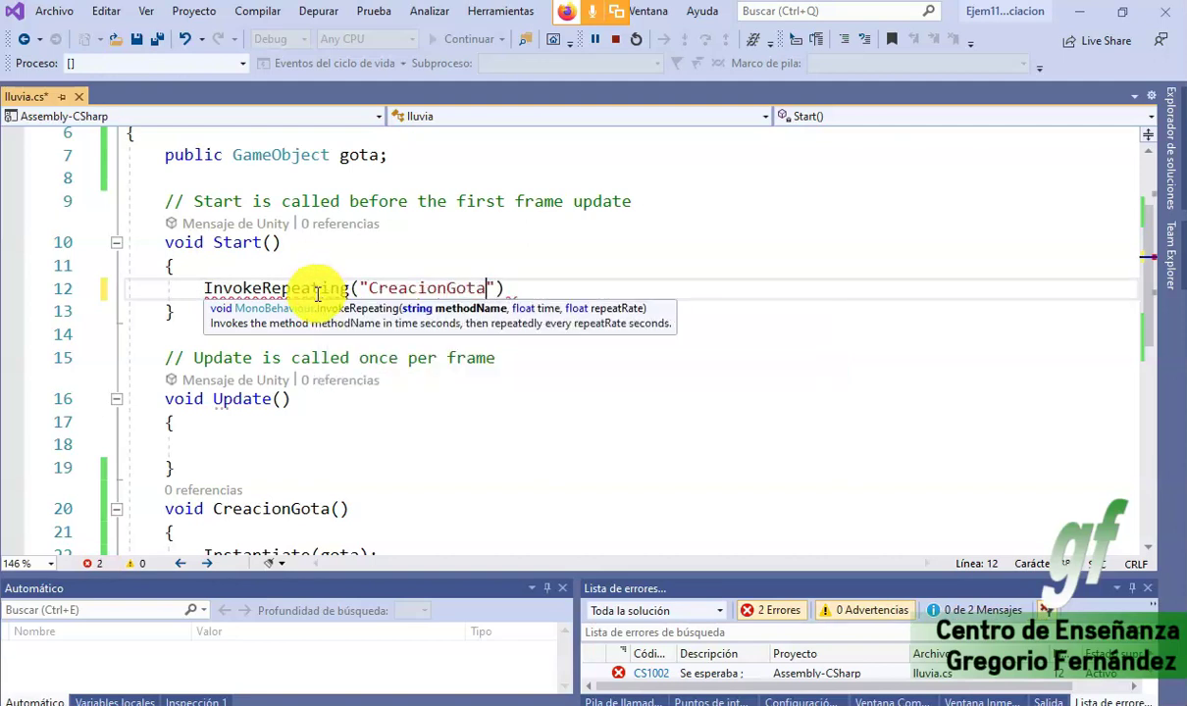
text(,)
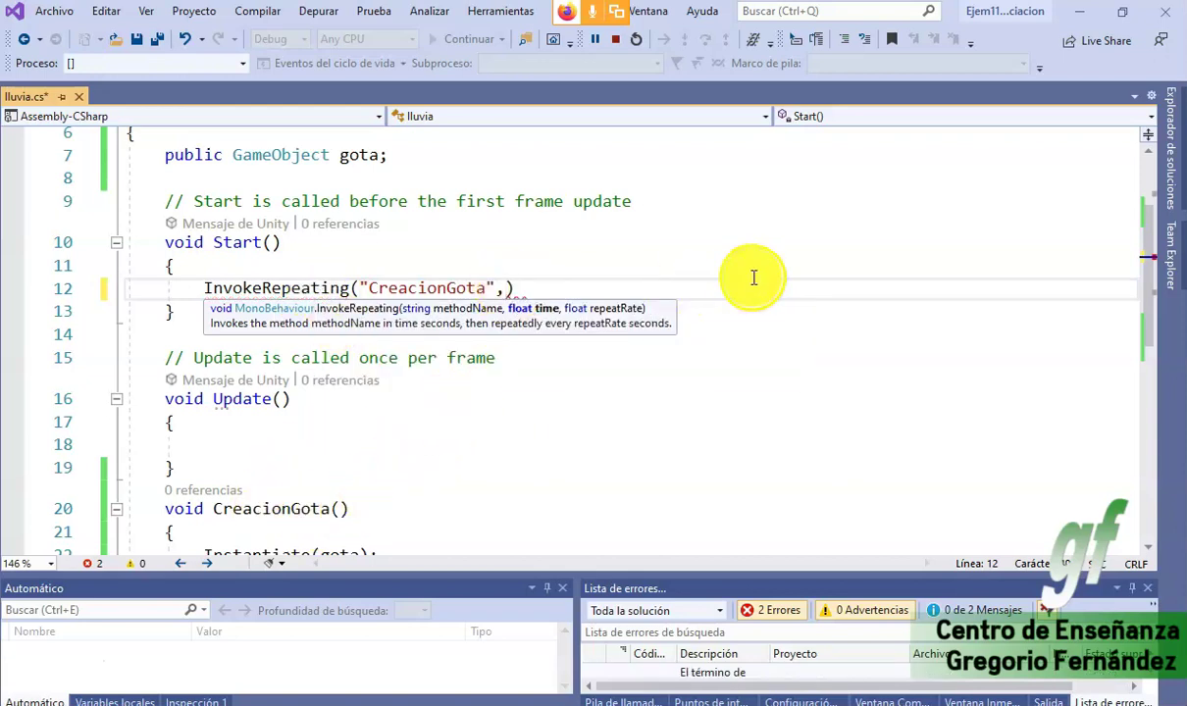
text(1,)
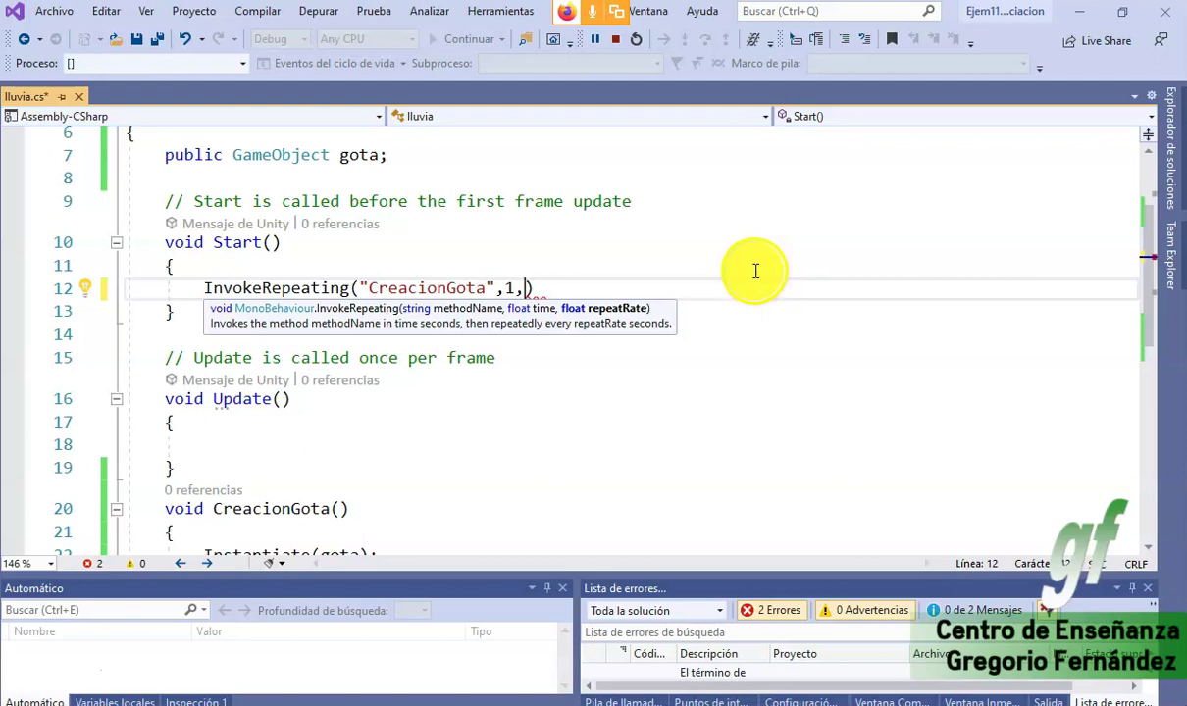
text(1, 2)
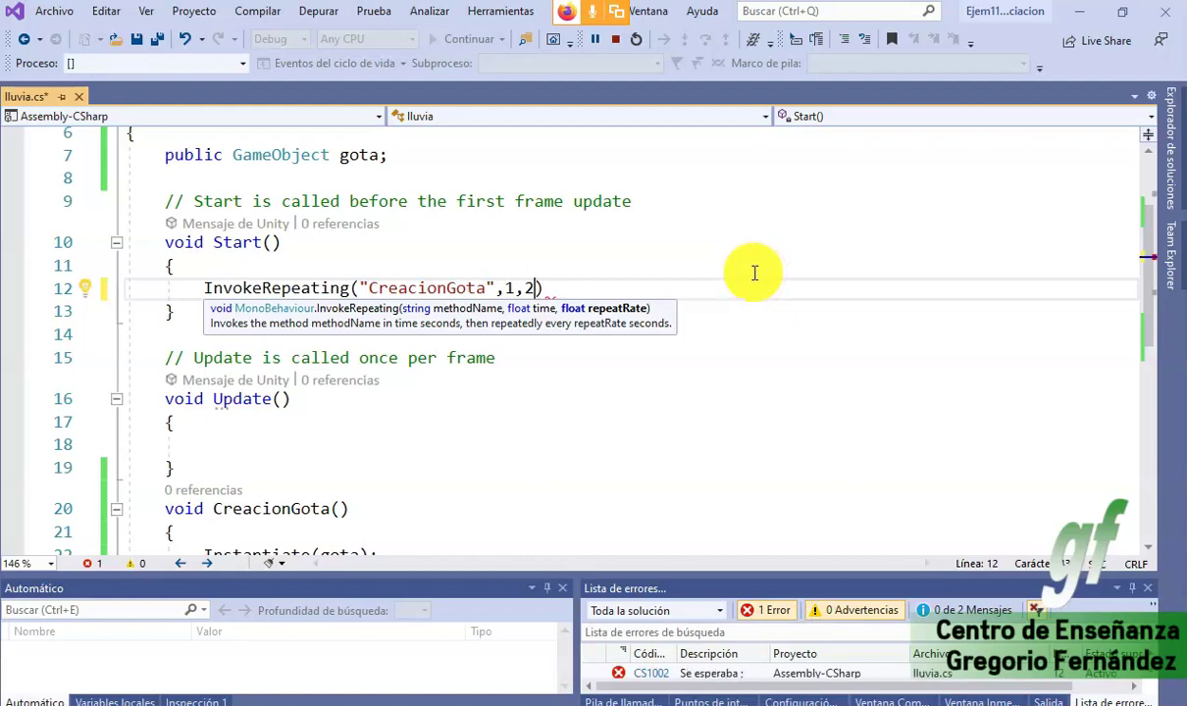
text();)
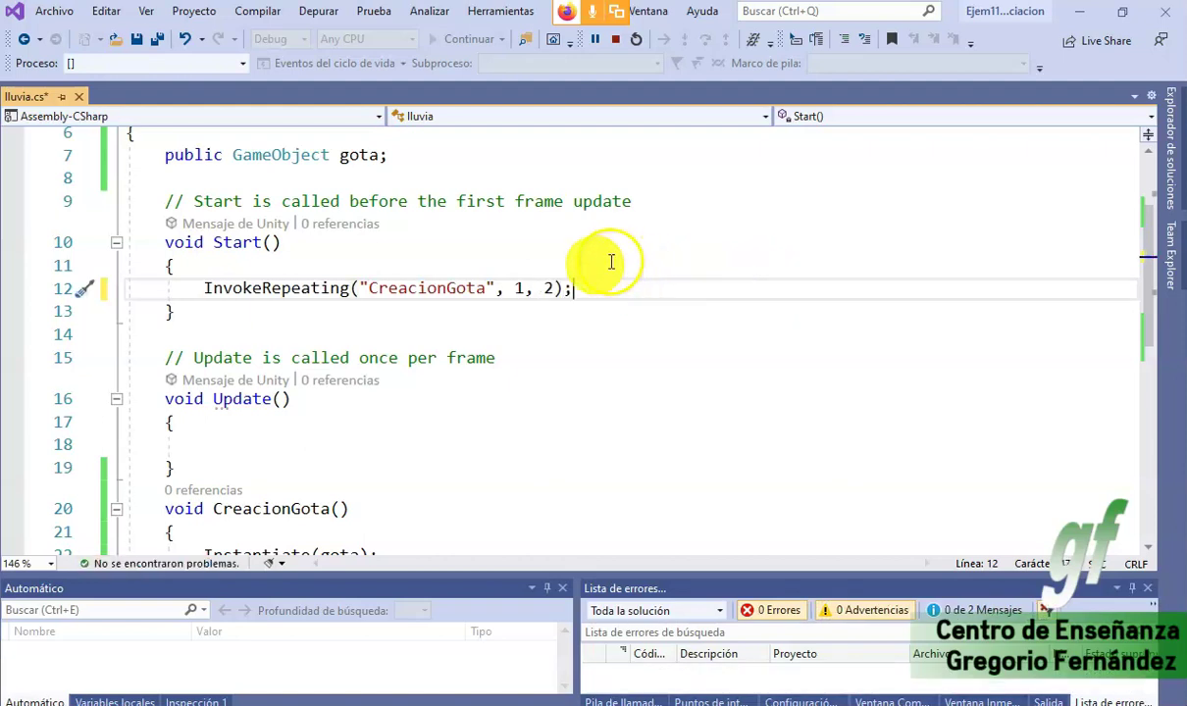
- Stop the debug session, reattach with Asociar a Unity, and return to Unity
click(239, 281)
double_click(416, 287)
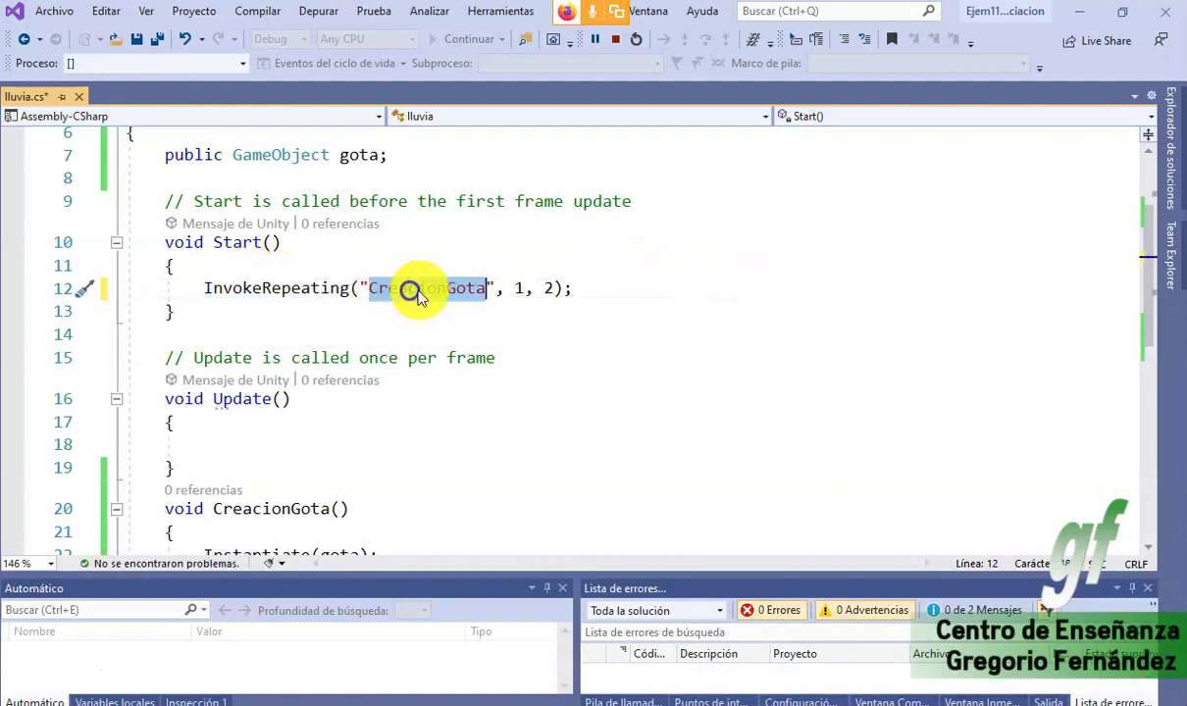
scroll(432, 289, down, 2)
scroll(432, 350, up, 2)
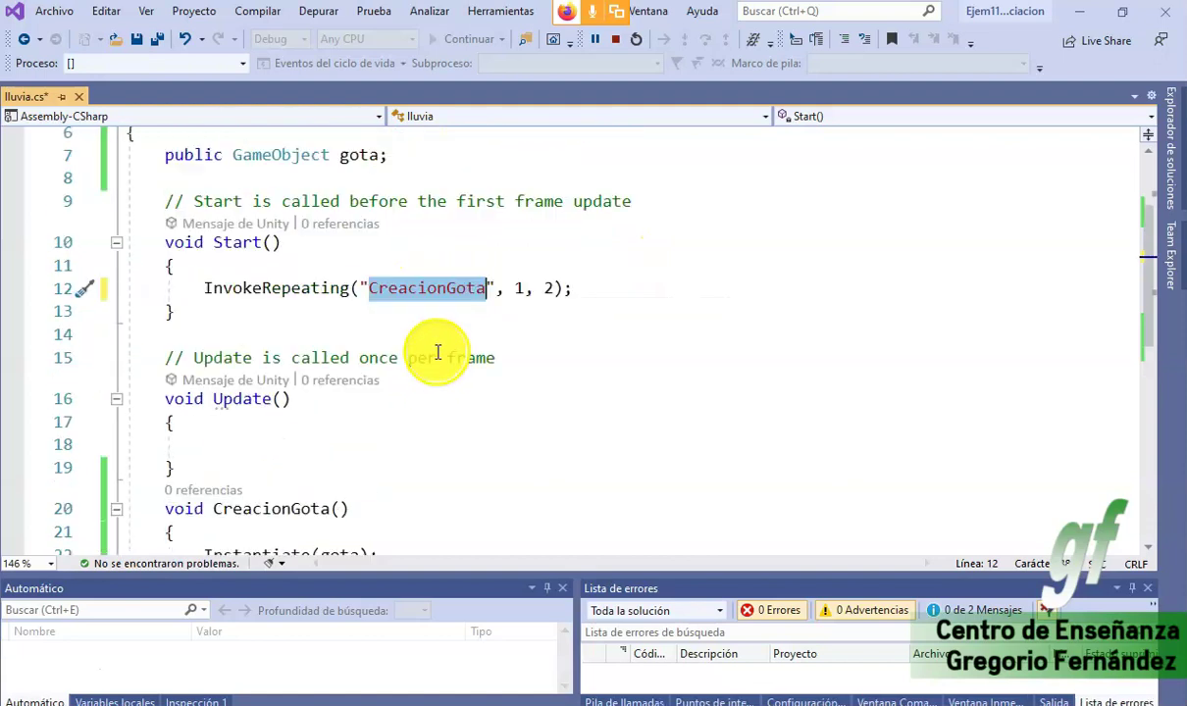
click(615, 39)
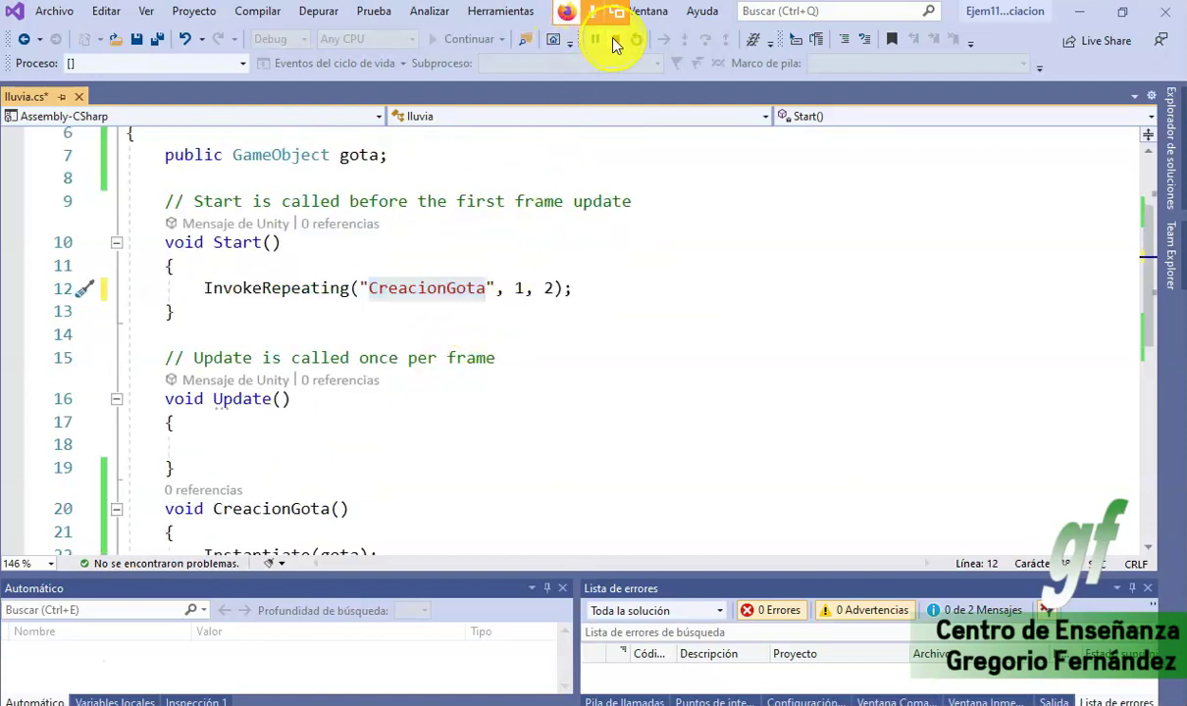
click(481, 39)
key(alt+Tab)
key(alt+Tab)
click(540, 54)
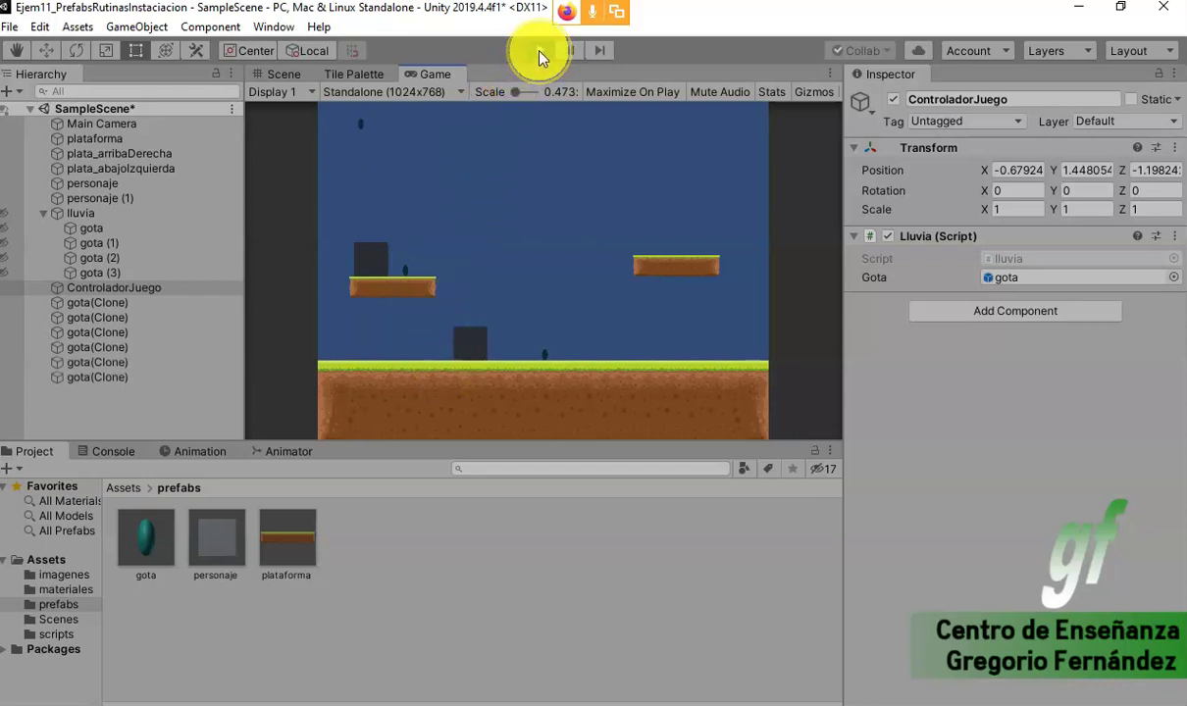
click(538, 54)
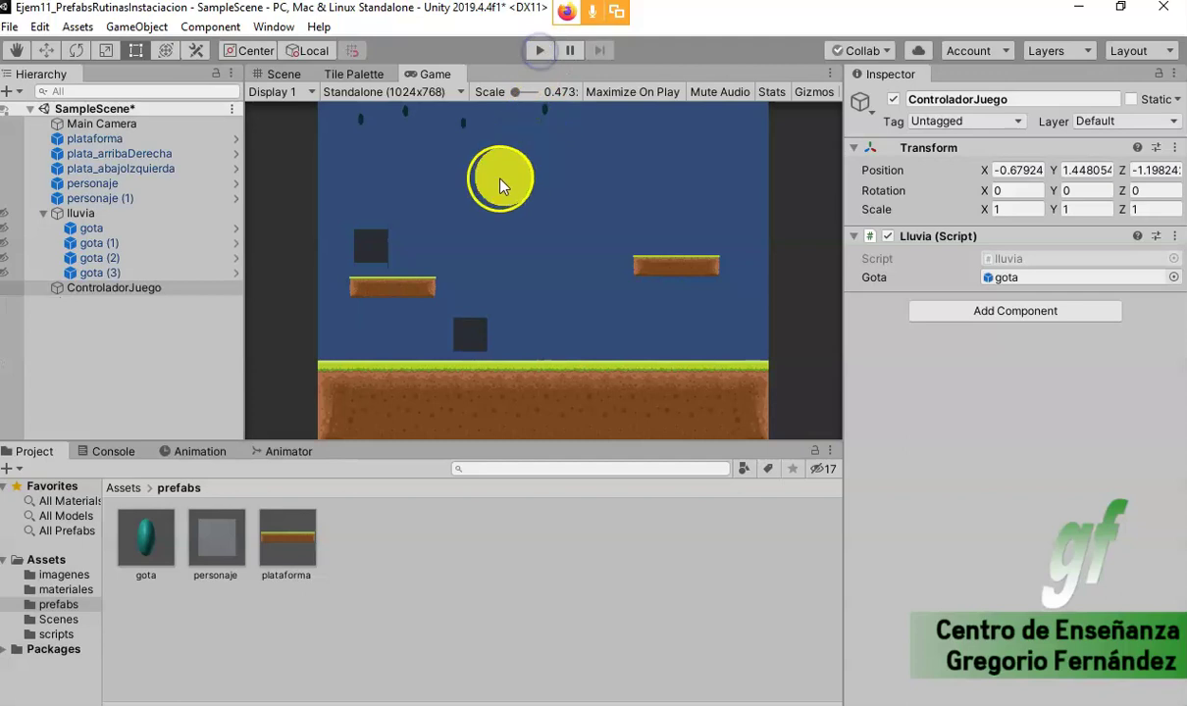
click(89, 228)
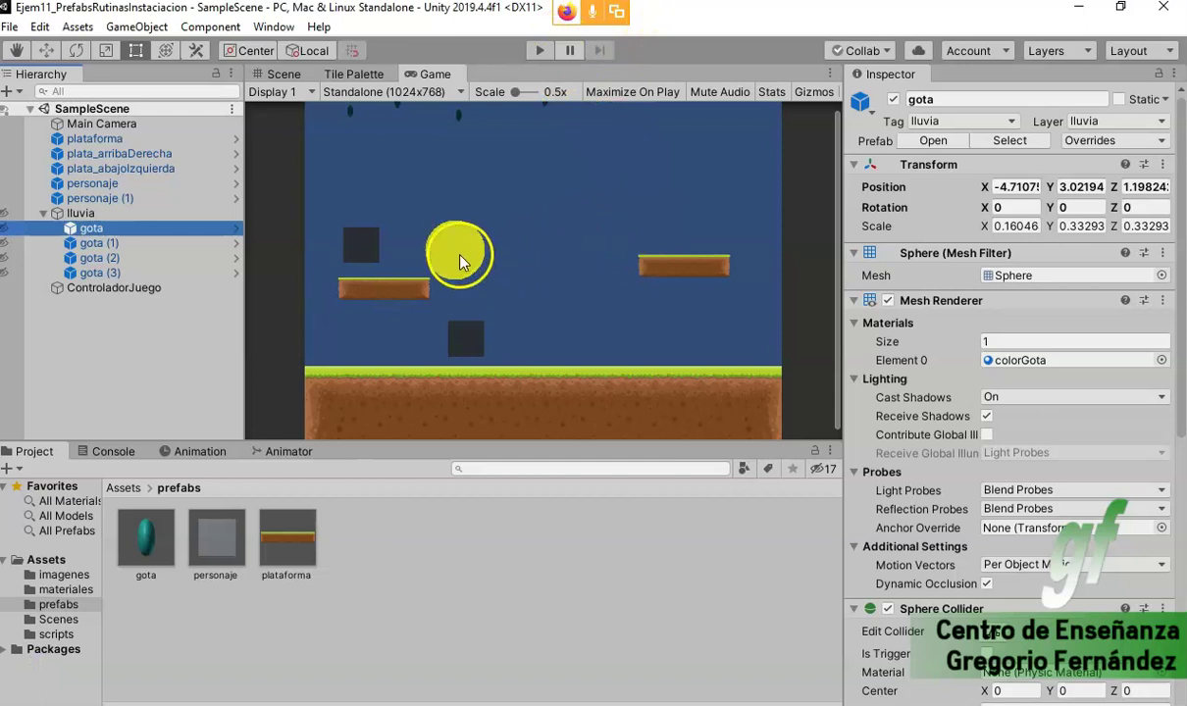
key(ctrl+p)
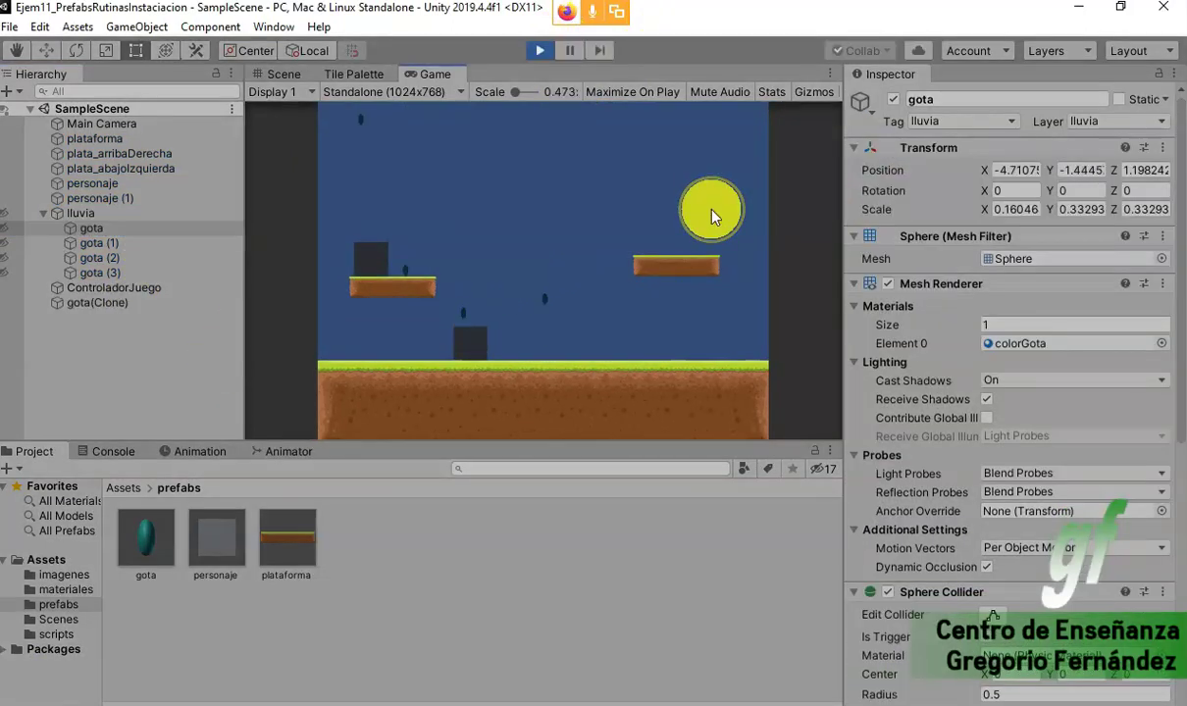
click(542, 53)
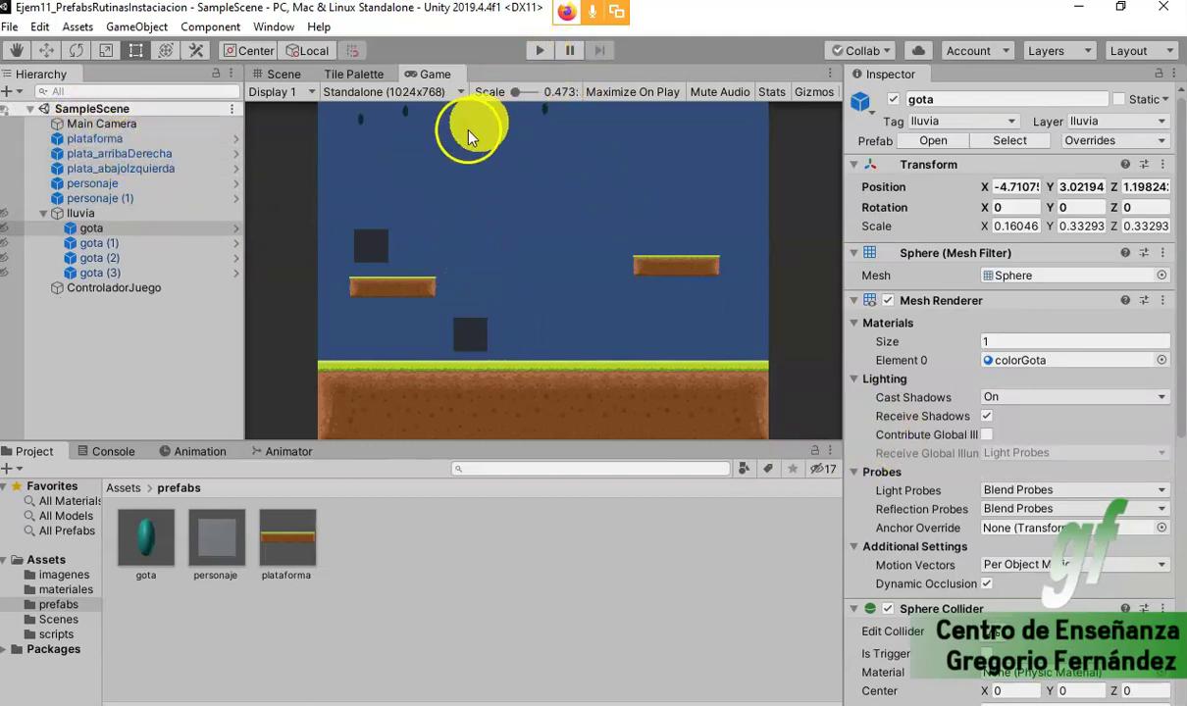
click(541, 51)
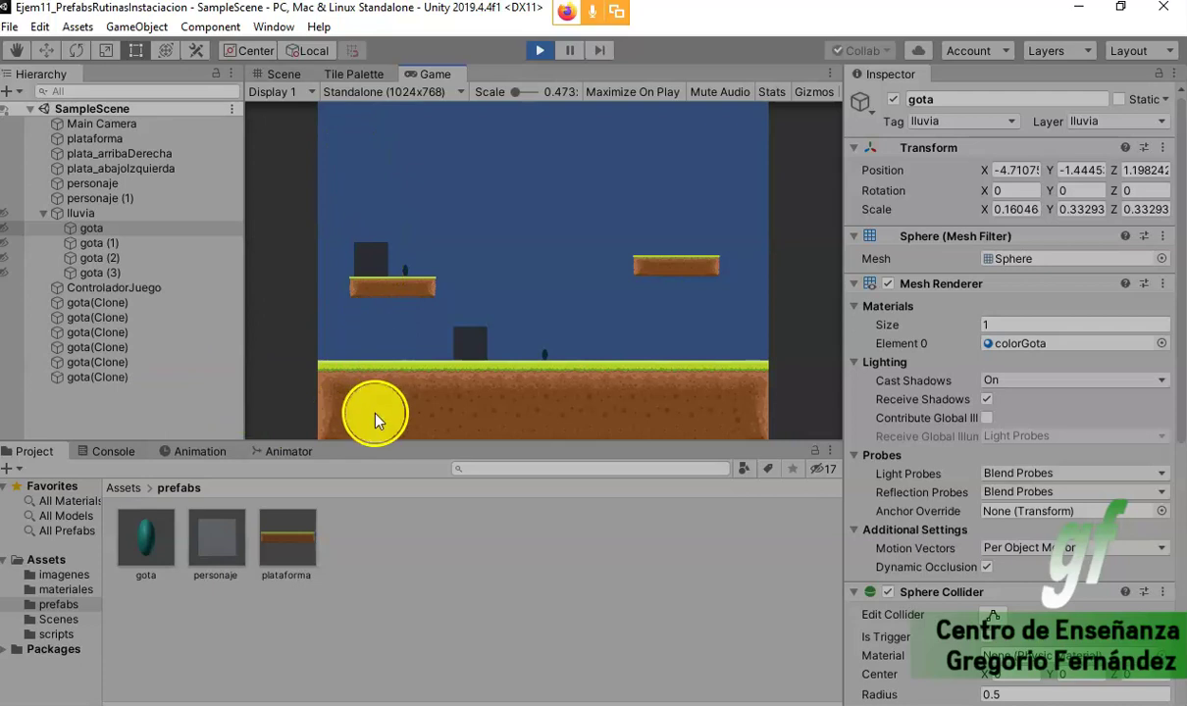
click(539, 52)
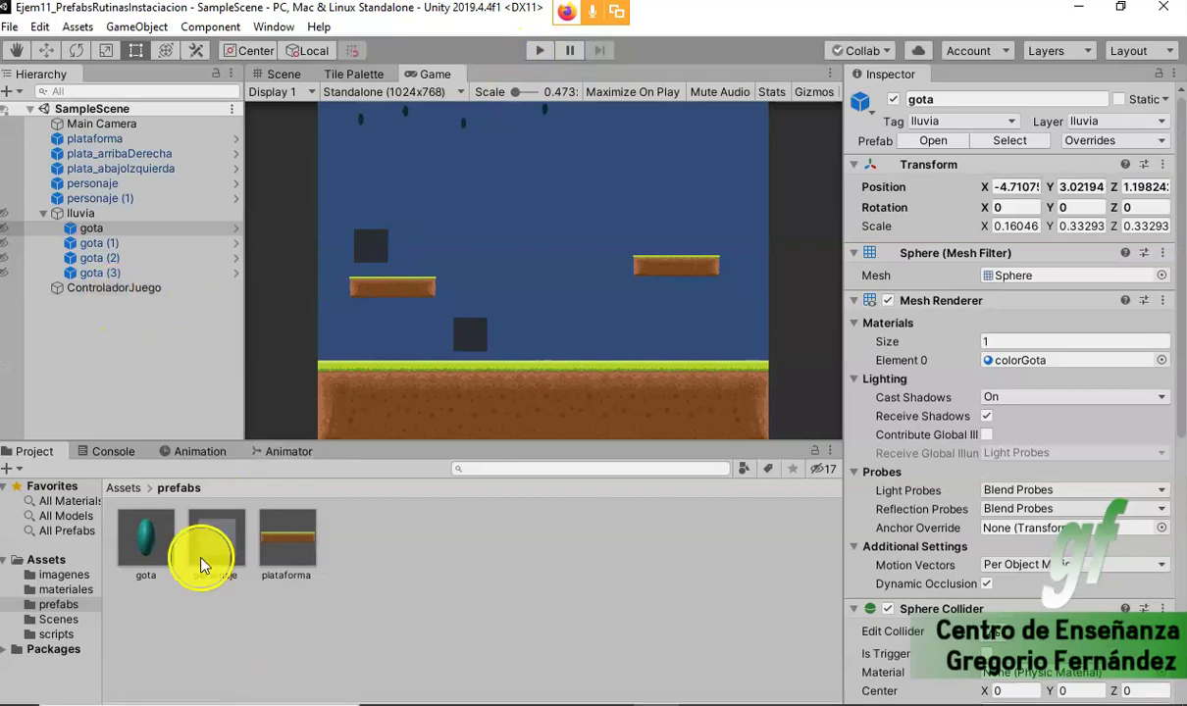
- Review the gota prefab asset's properties in the Inspector
click(143, 549)
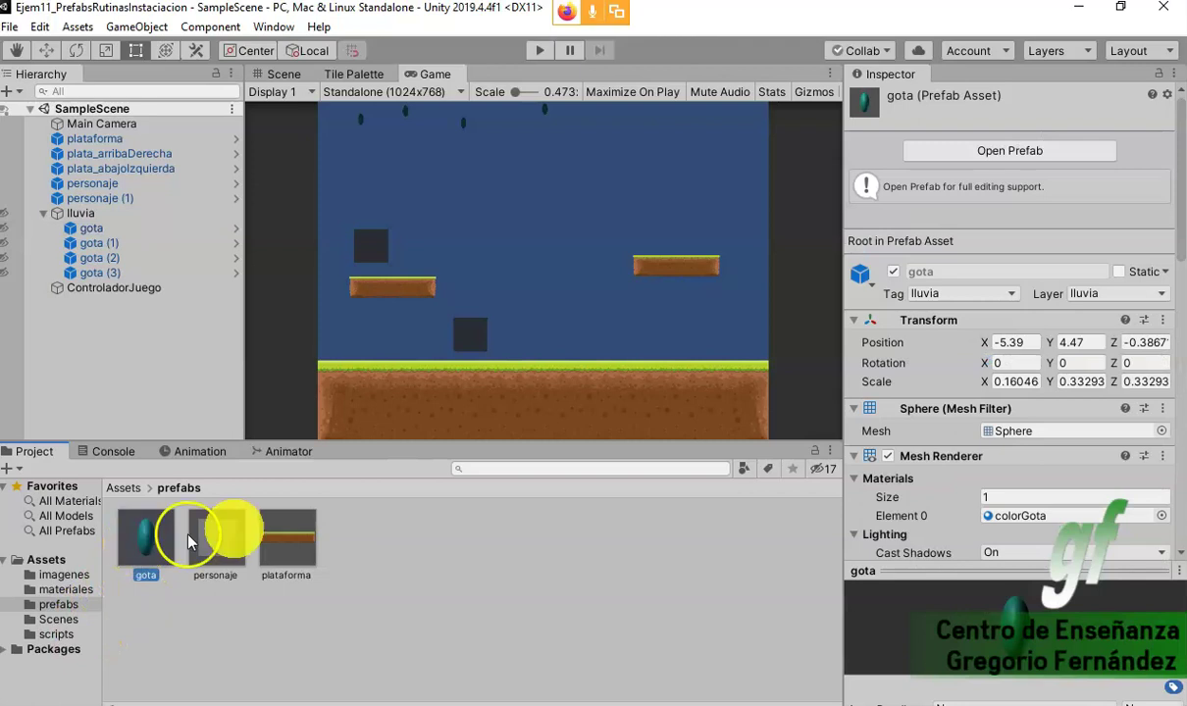
scroll(980, 537, down, 5)
scroll(955, 513, down, 5)
scroll(950, 502, up, 3)
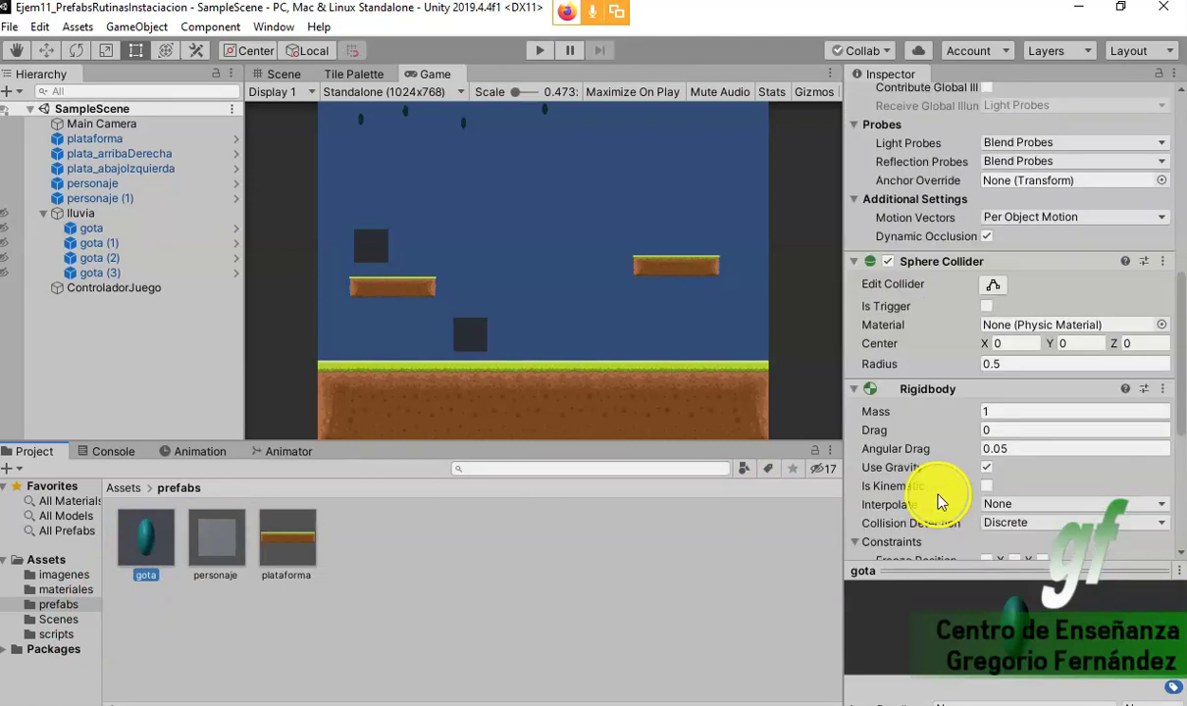
scroll(966, 507, down, 3)
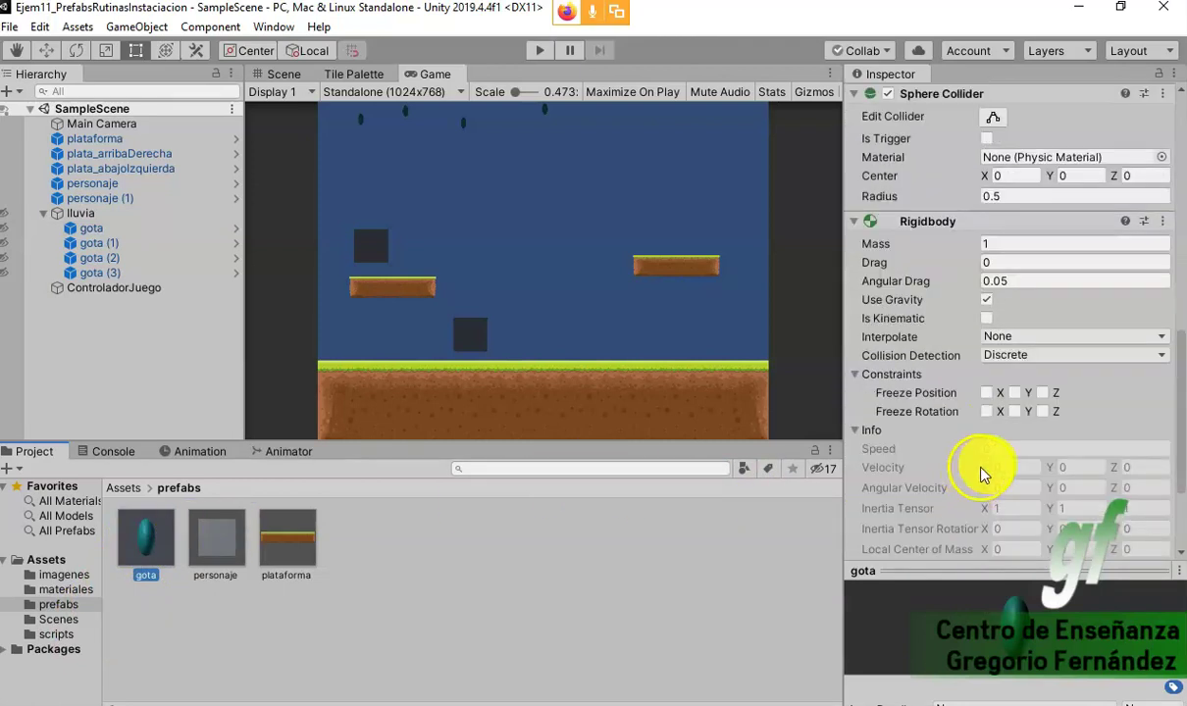
scroll(986, 255, up, 3)
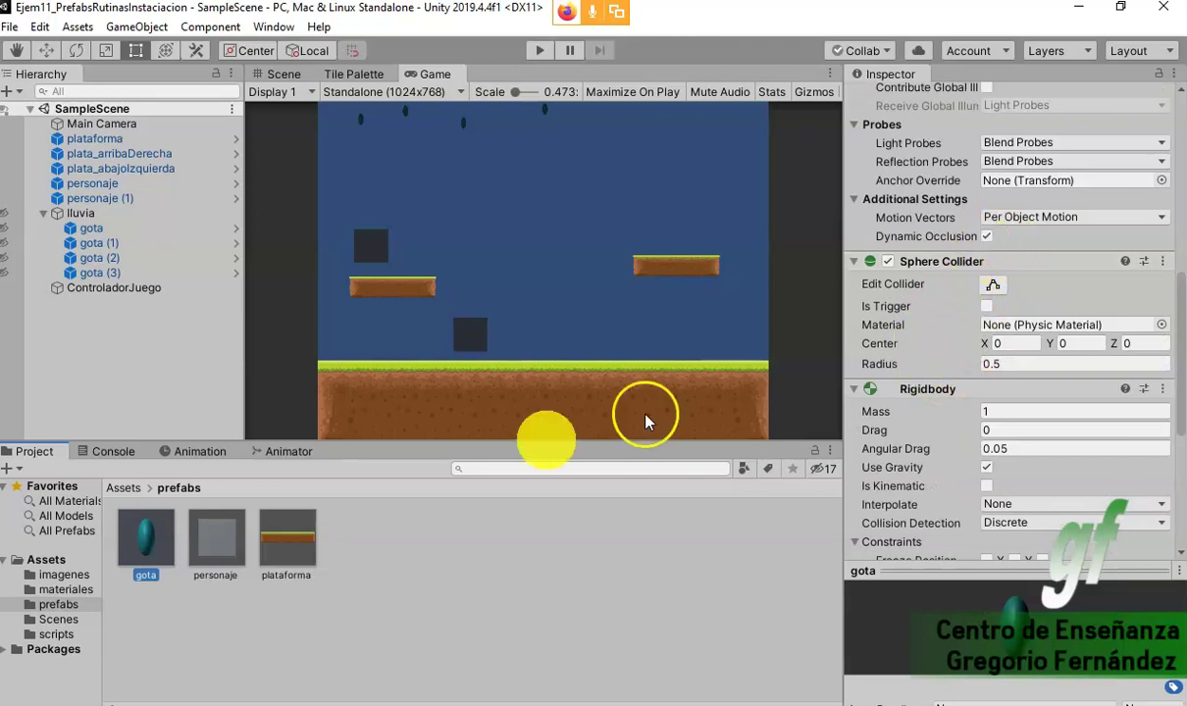
- Drag the gota prefab onto the Gota field of ControladorJuego's Lluvia component
click(116, 290)
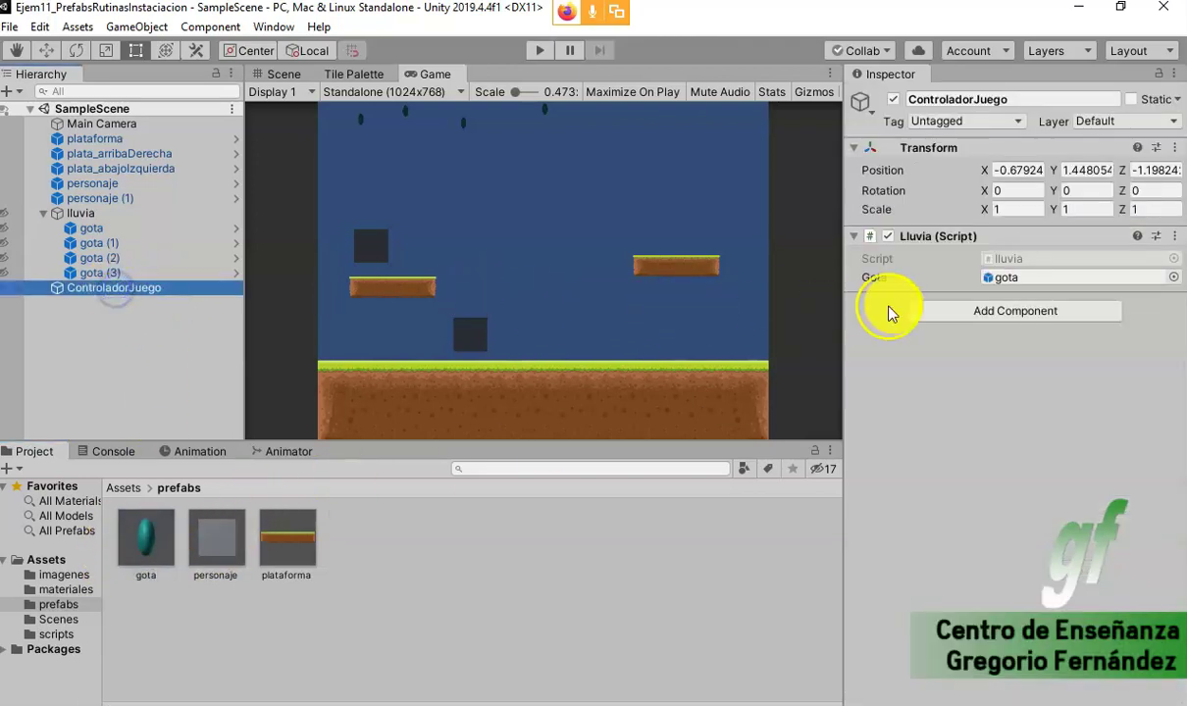
drag(146, 555, 175, 544)
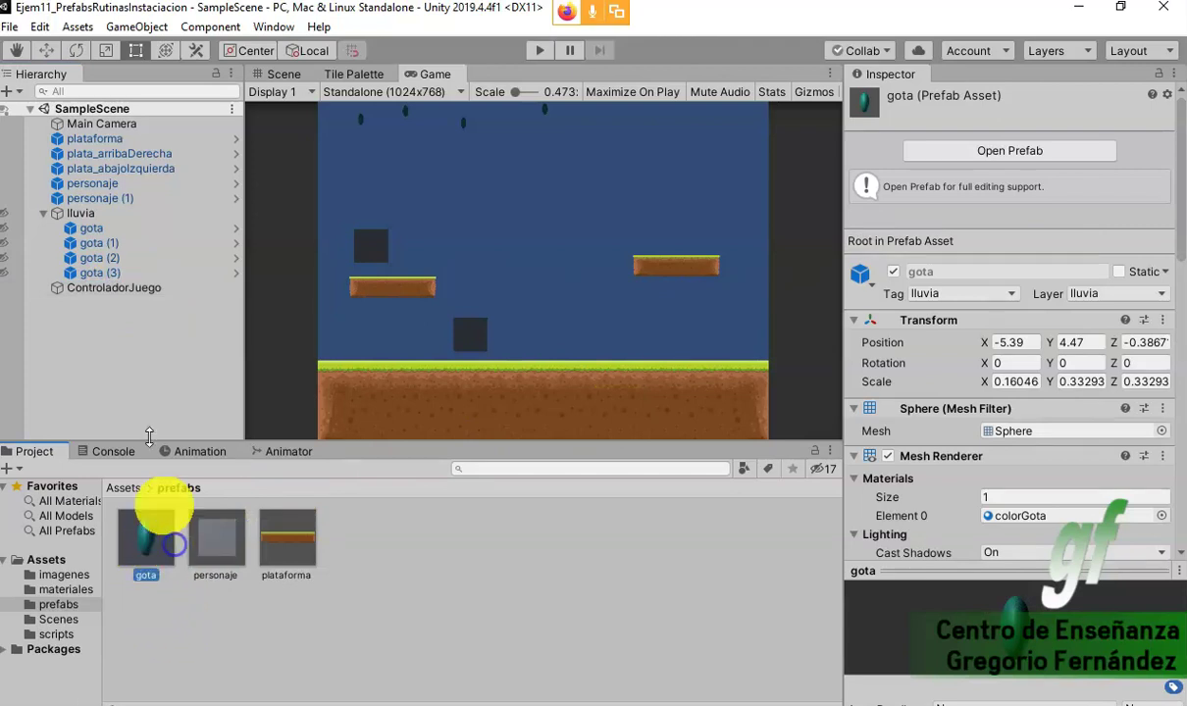
click(98, 291)
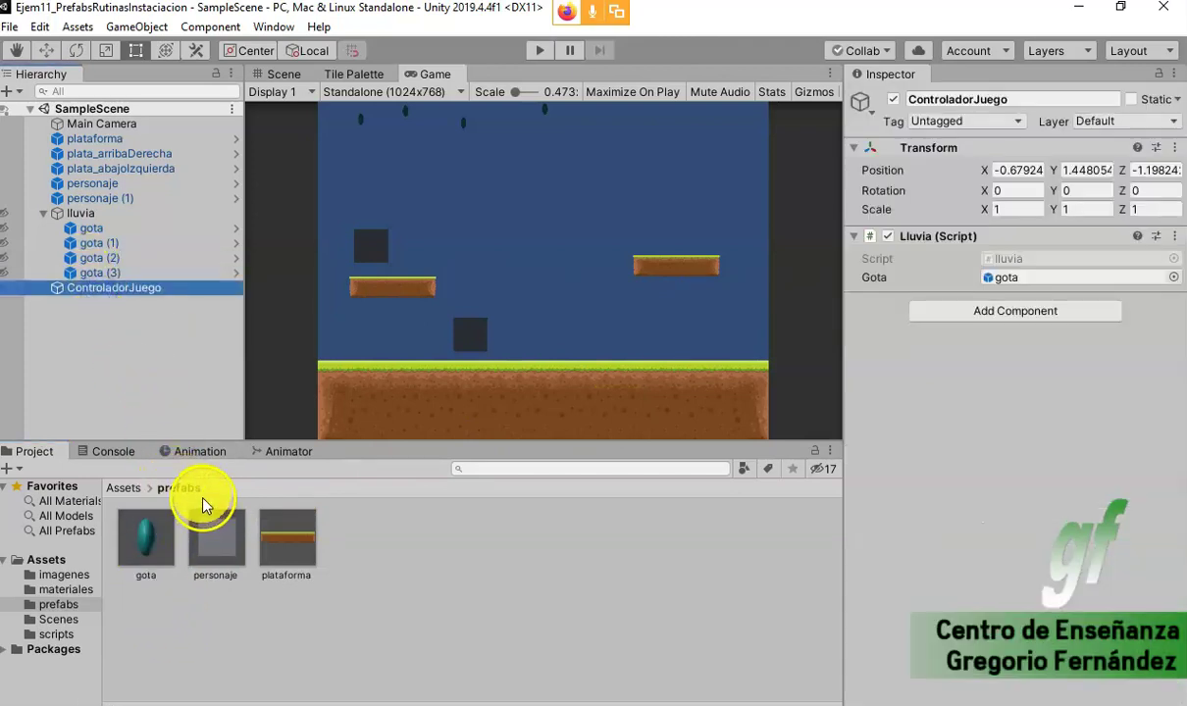
drag(147, 539, 1076, 280)
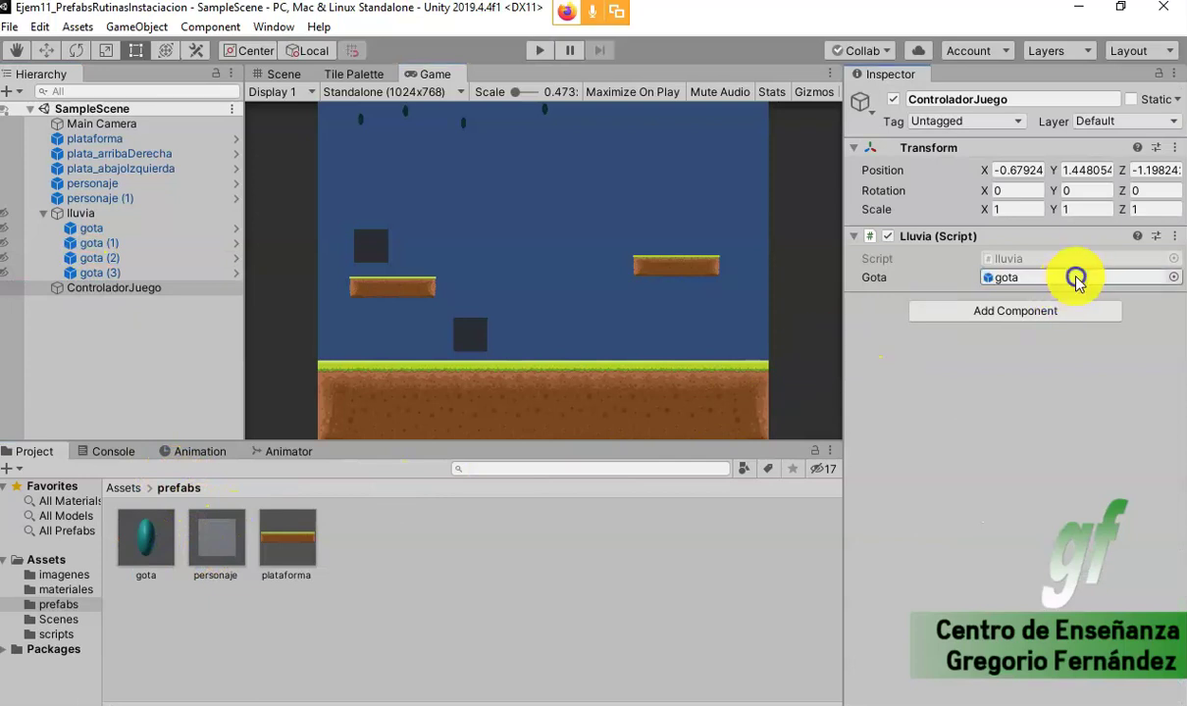
- Play the scene to confirm drops spawn, then stop and reselect the gota prefab
click(539, 50)
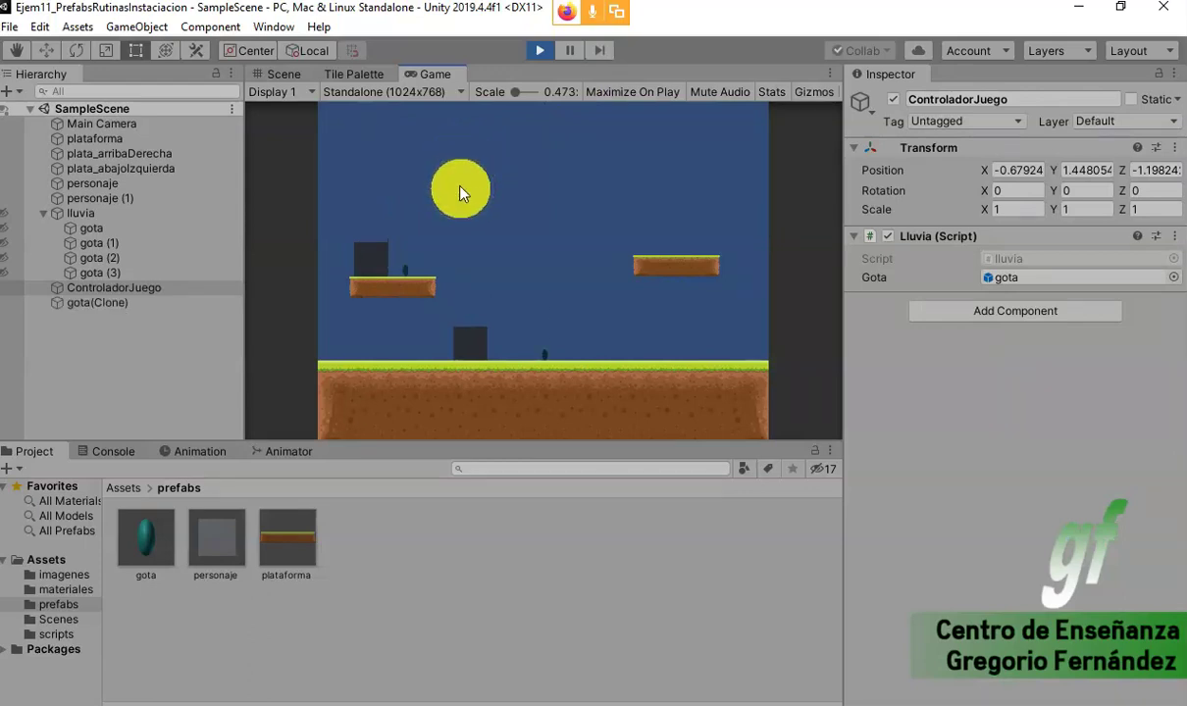
click(531, 56)
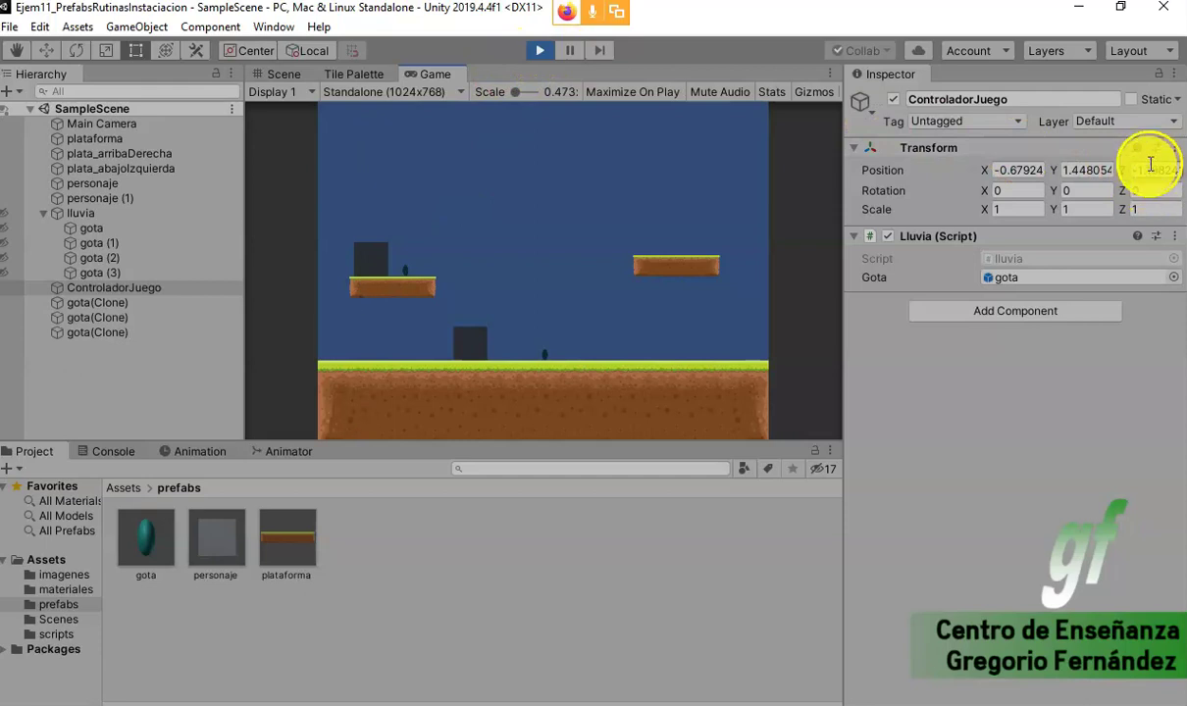
click(538, 52)
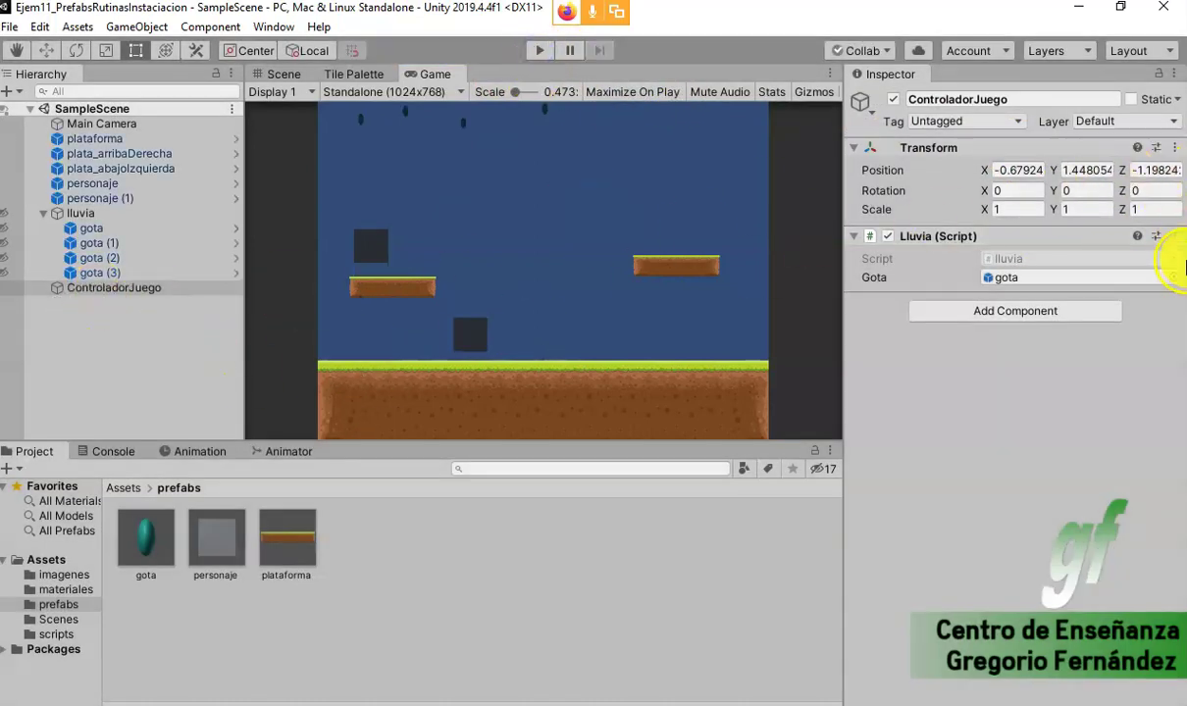
click(147, 550)
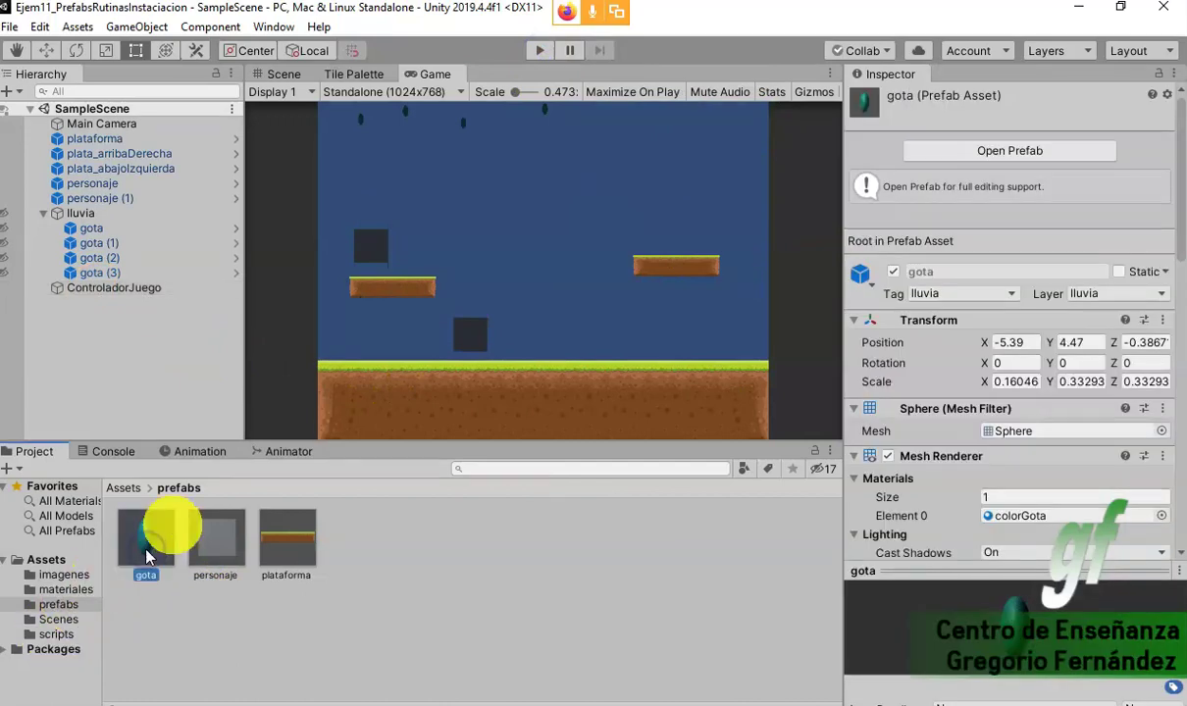
- Play the scene and inspect a spawned gota clone's position, then stop
click(539, 53)
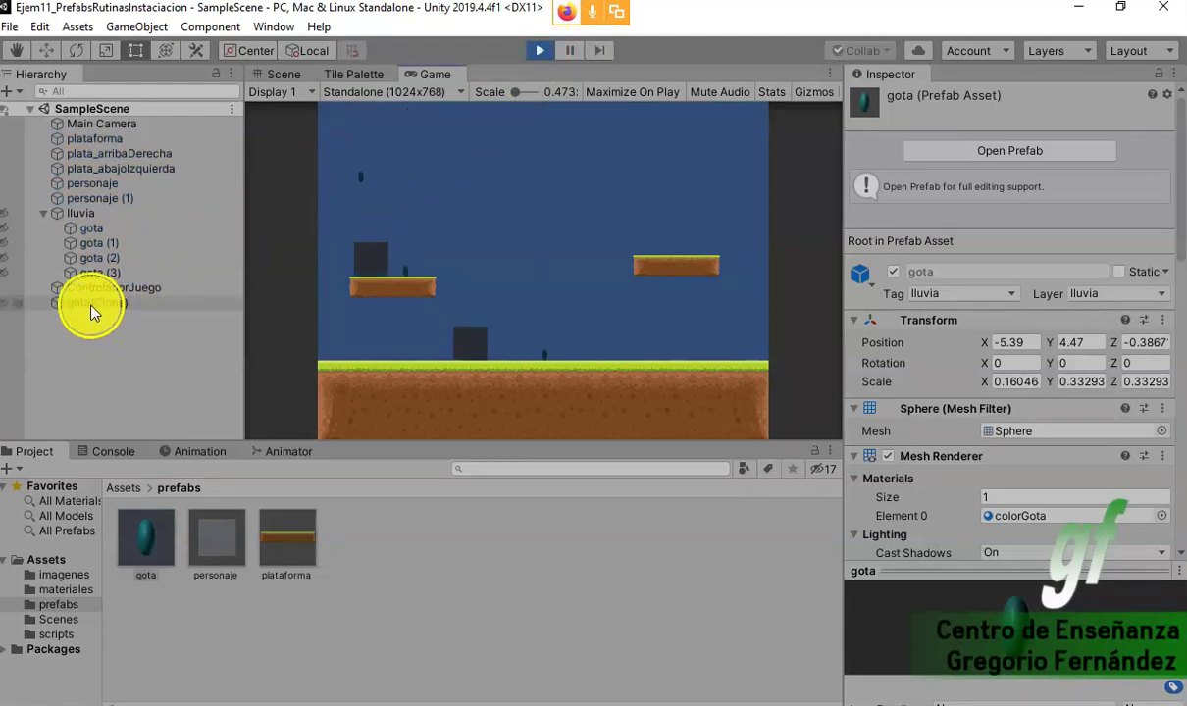
click(91, 306)
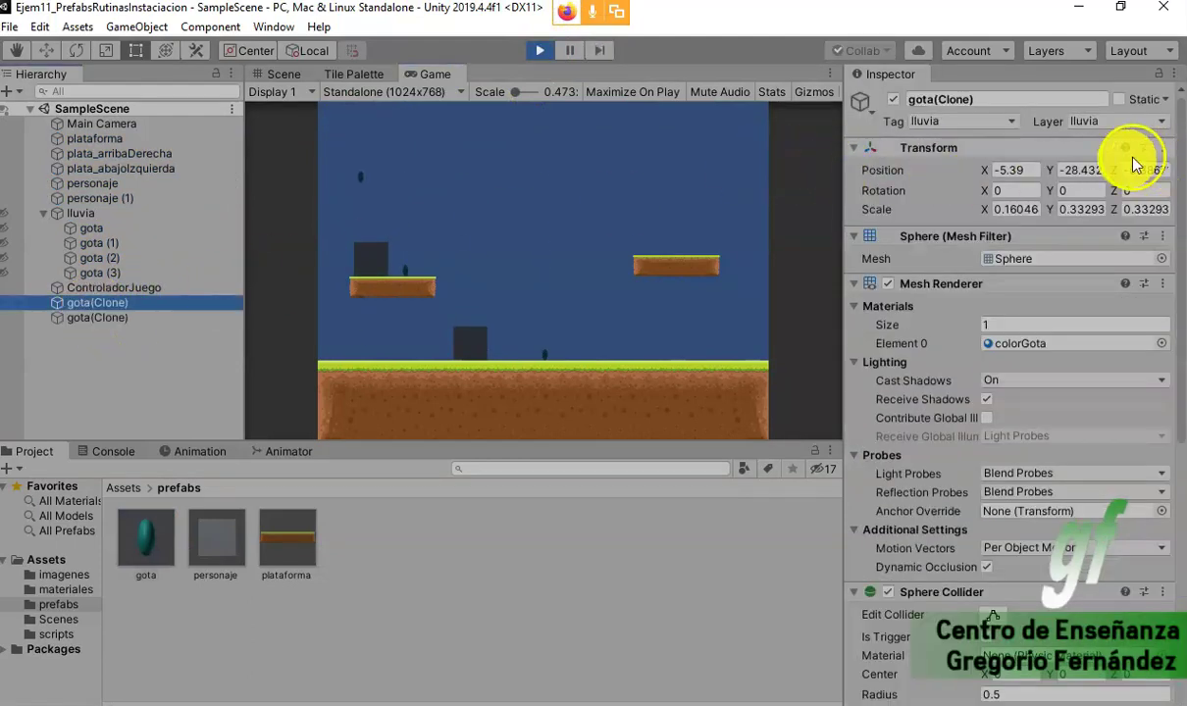
click(538, 50)
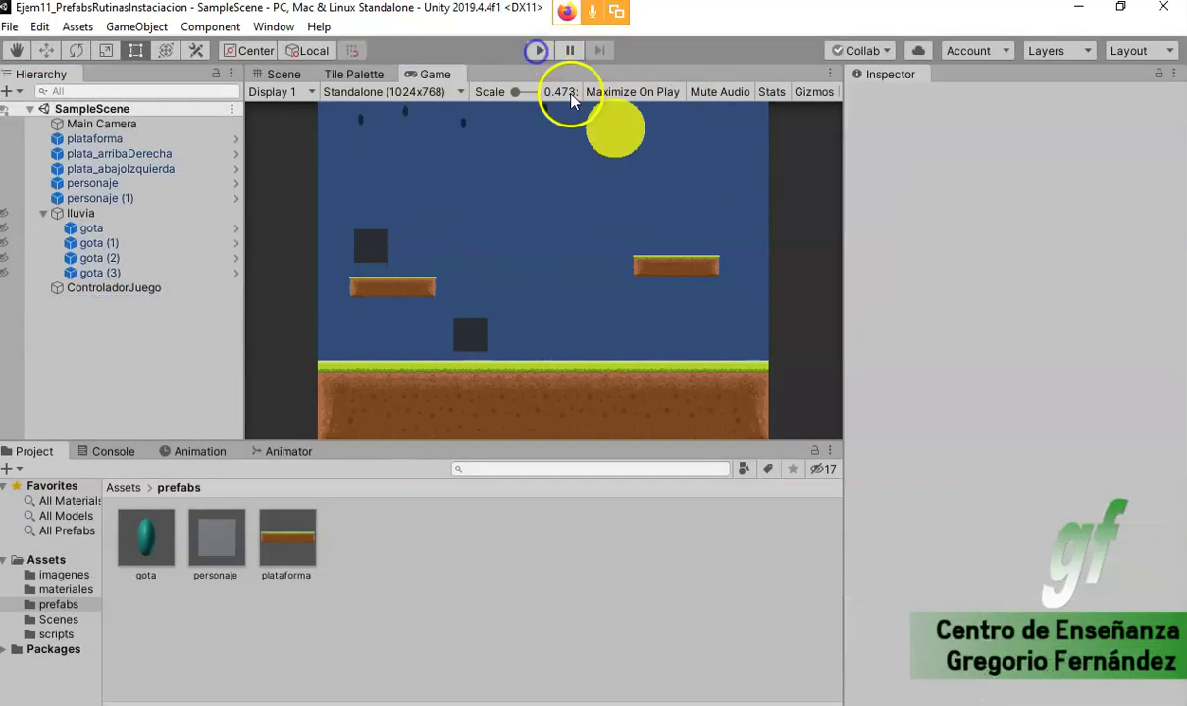
- Set the gota prefab's Position Z to 0 and run the scene again
click(145, 541)
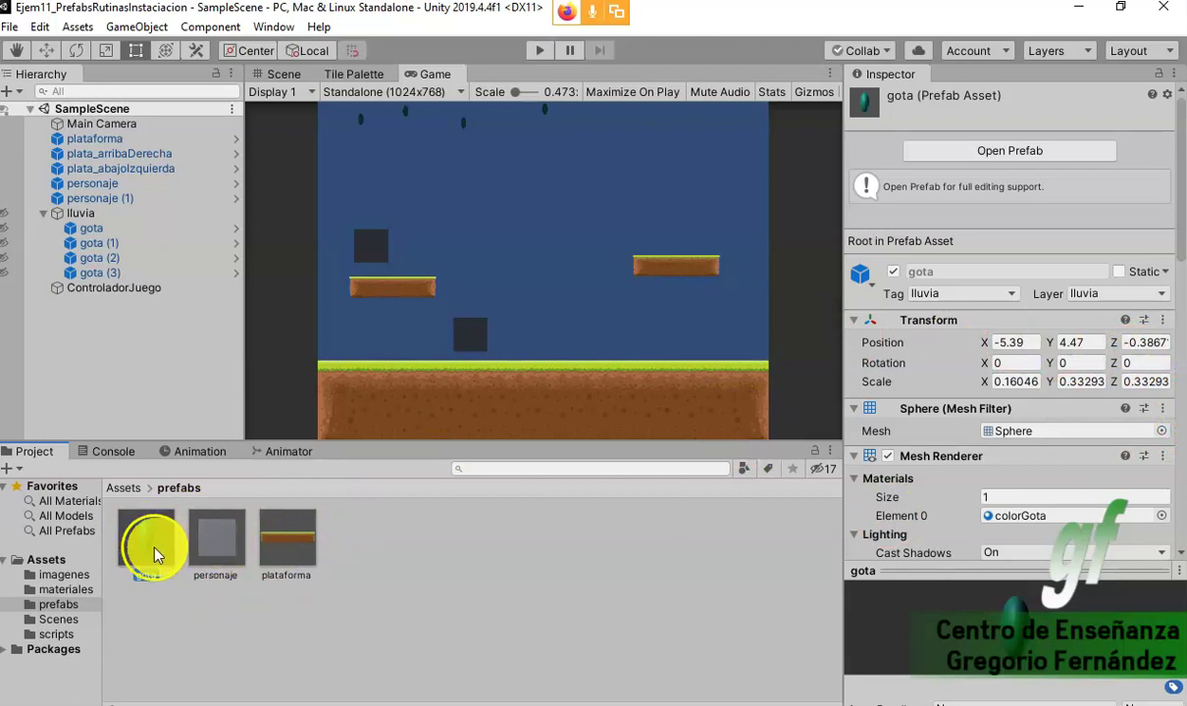
click(1152, 340)
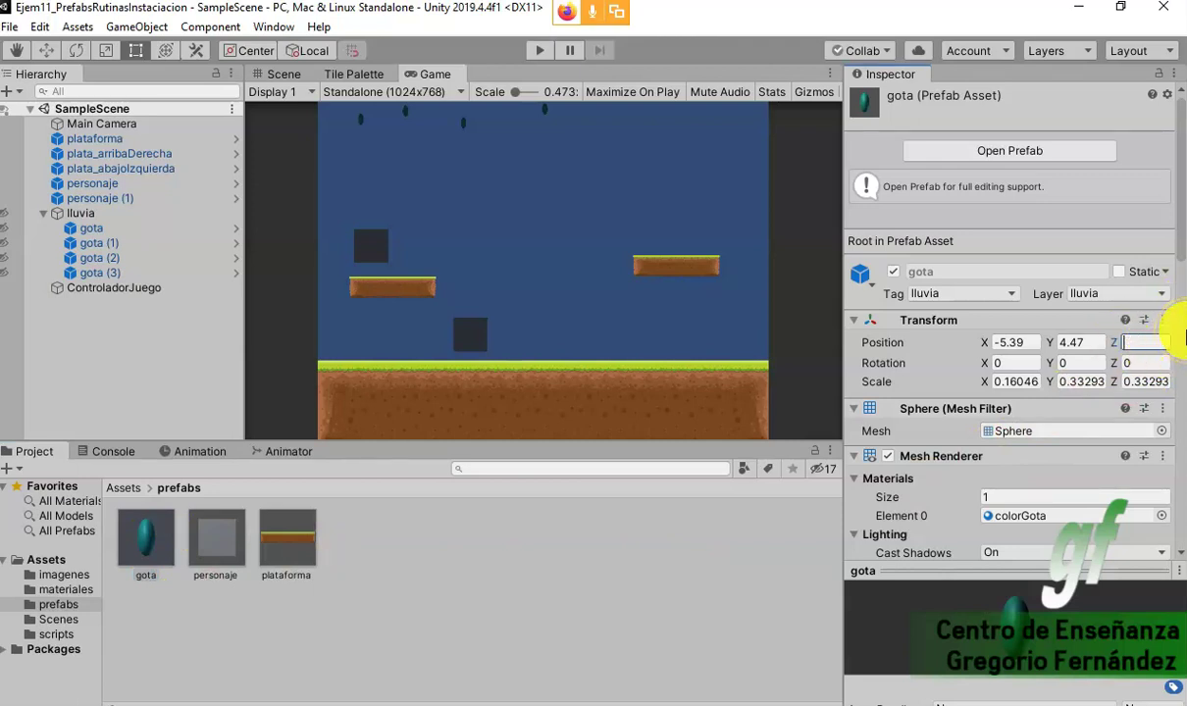
text(0)
click(1138, 363)
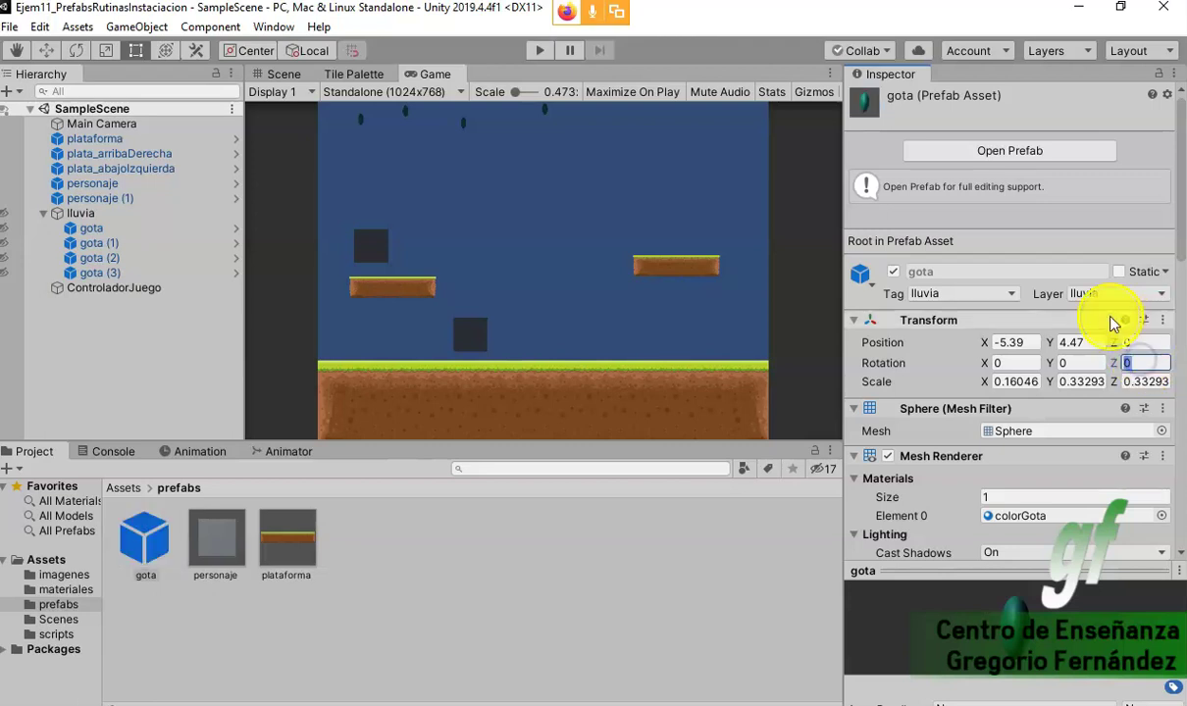
click(543, 52)
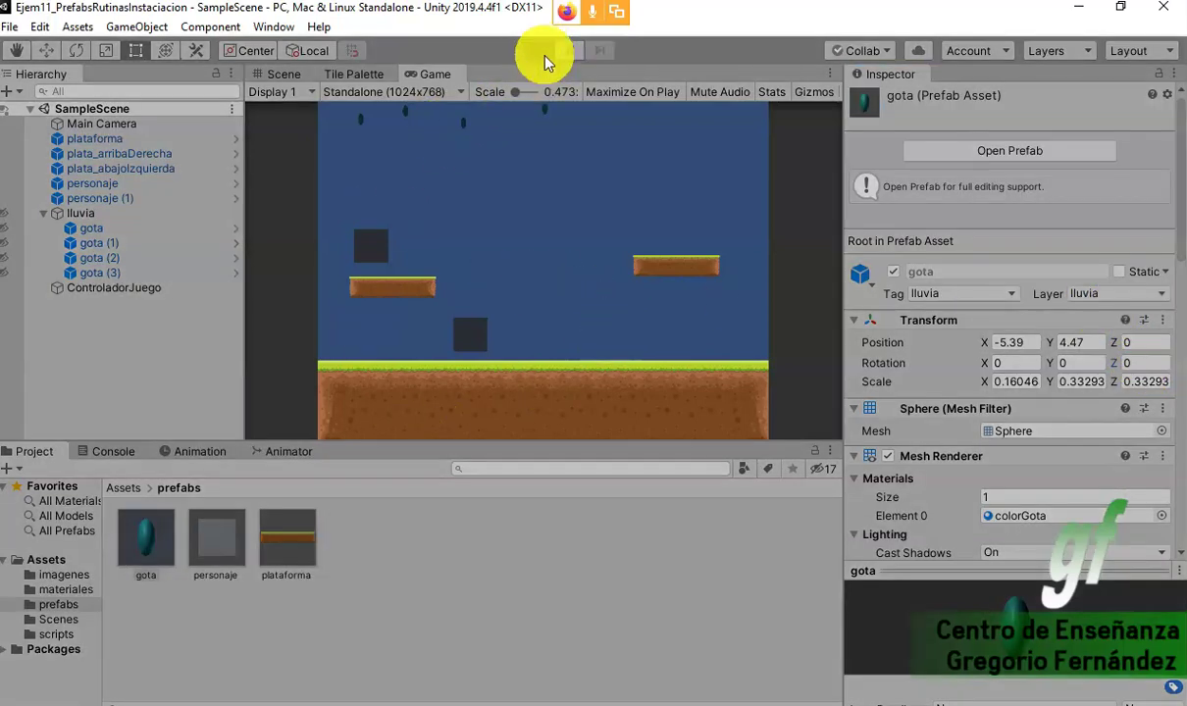
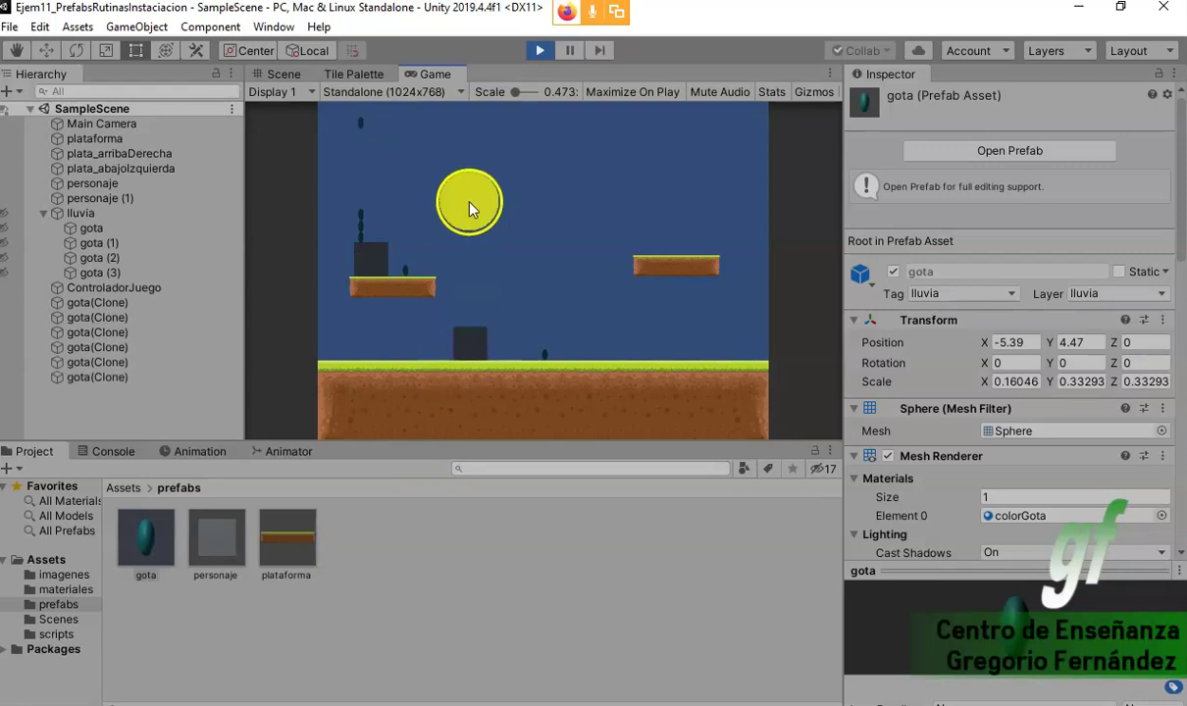
- Stop the running game and open the project's scripts folder
click(547, 55)
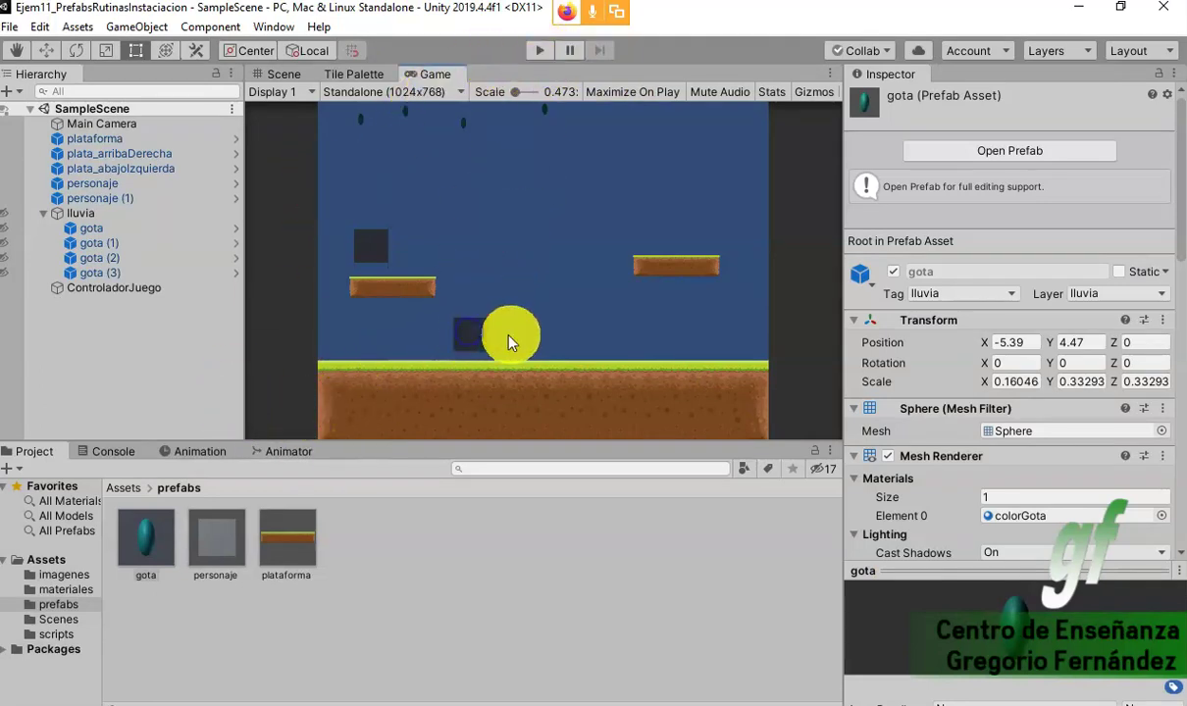
click(216, 540)
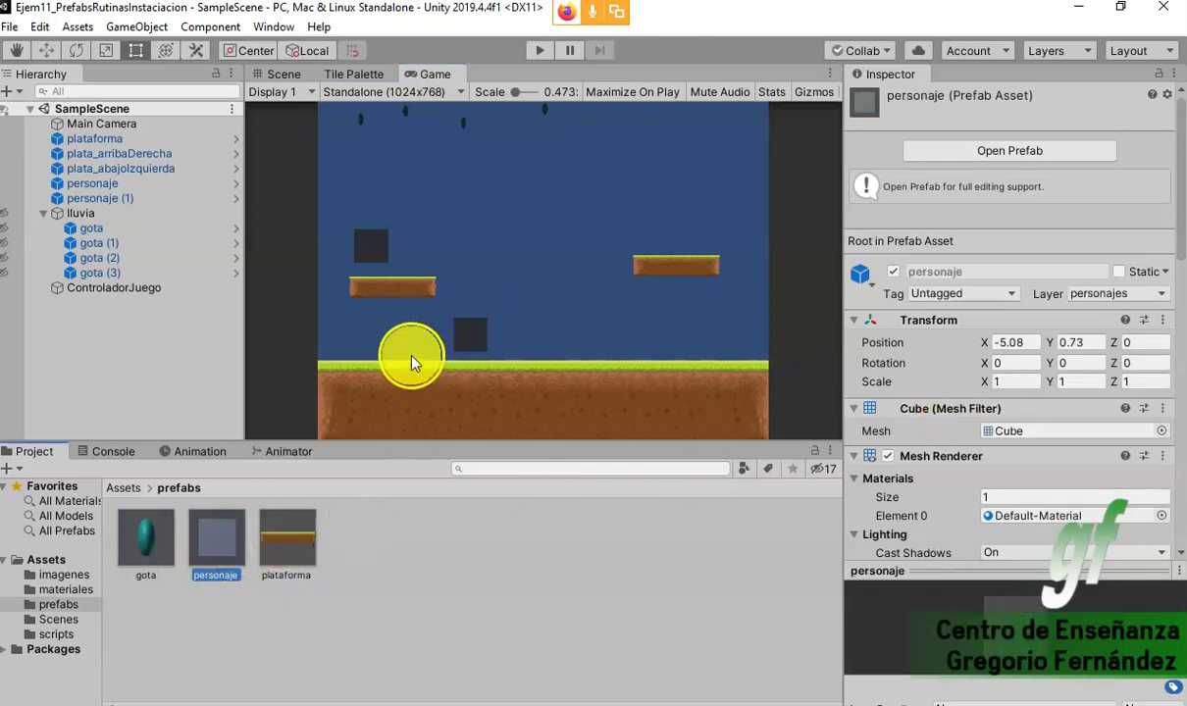
click(57, 635)
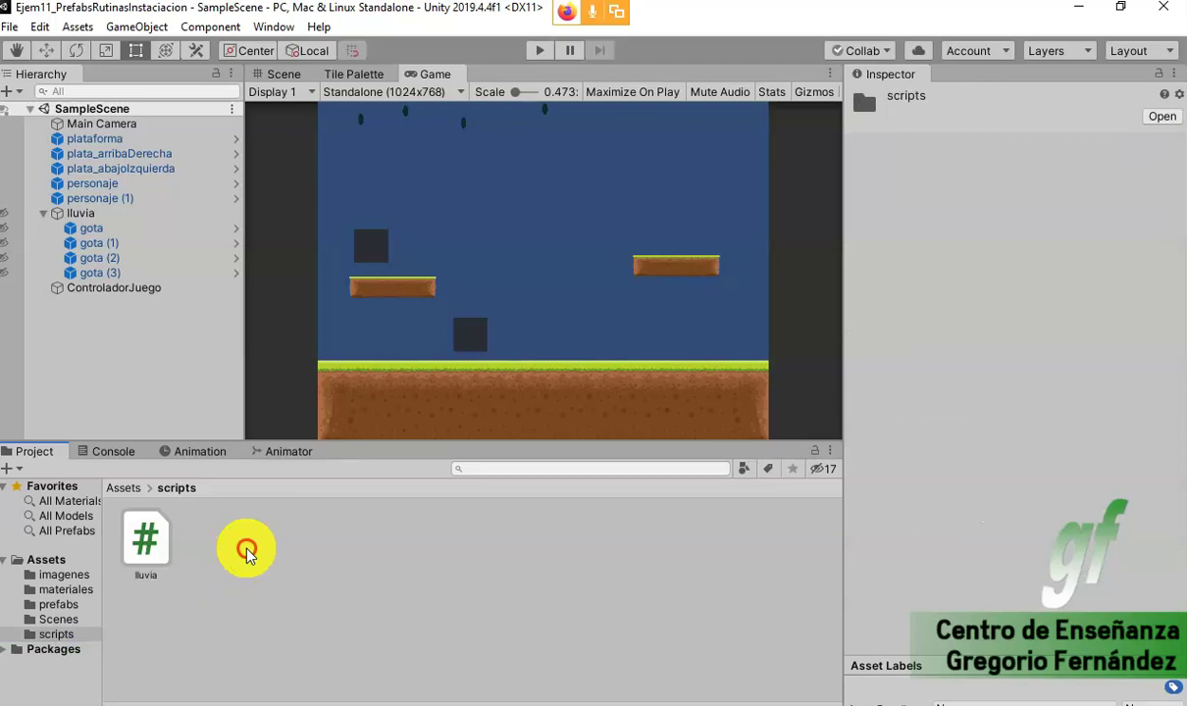
- Create a C# script named movimiento and open it in the code editor
right_click(246, 554)
mouse_move(379, 84)
click(642, 67)
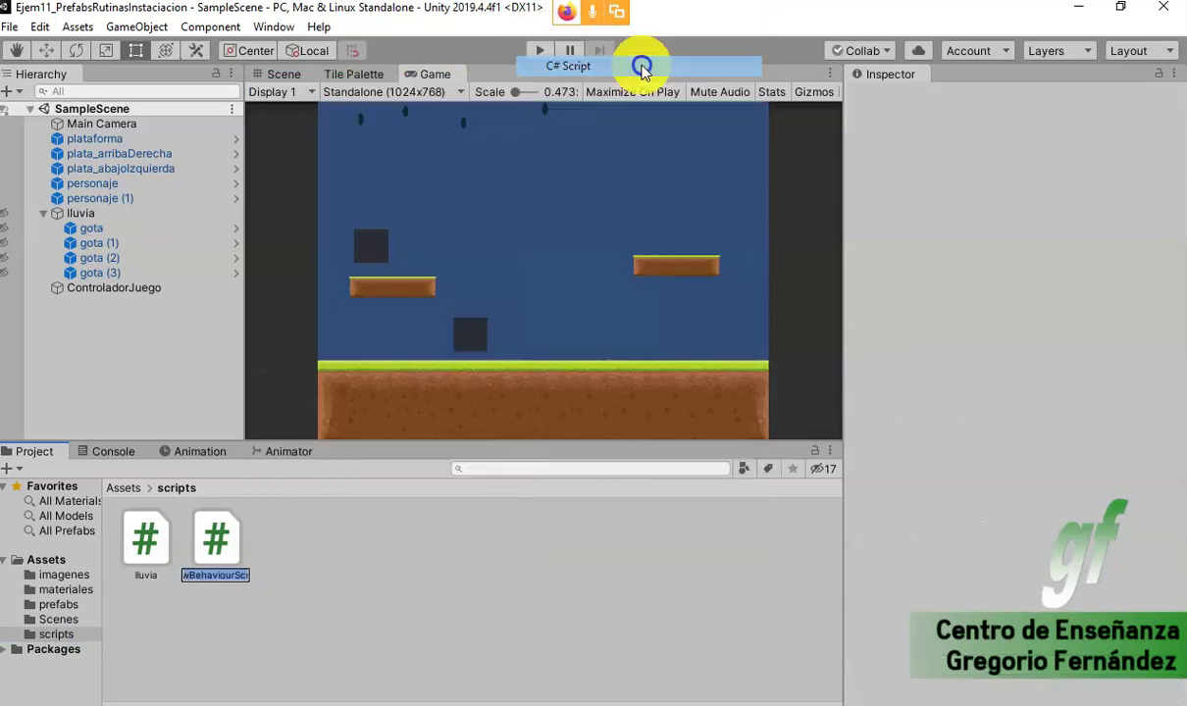
text(movimiento)
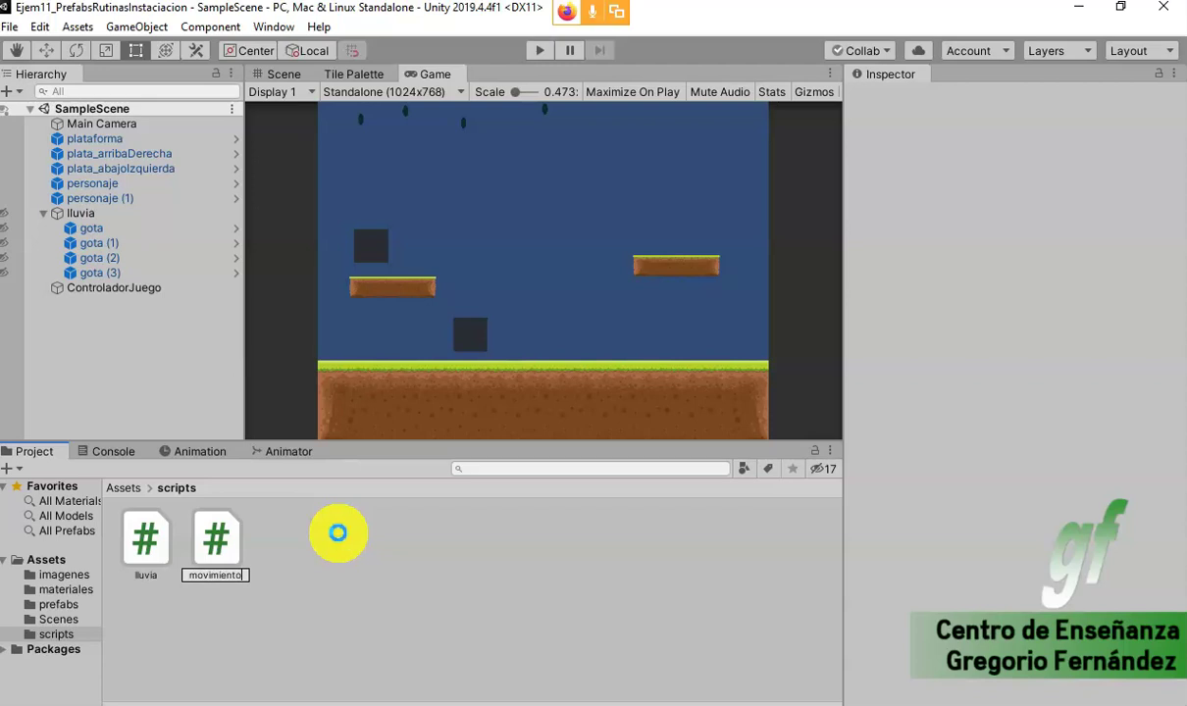
key(Return)
right_click(208, 547)
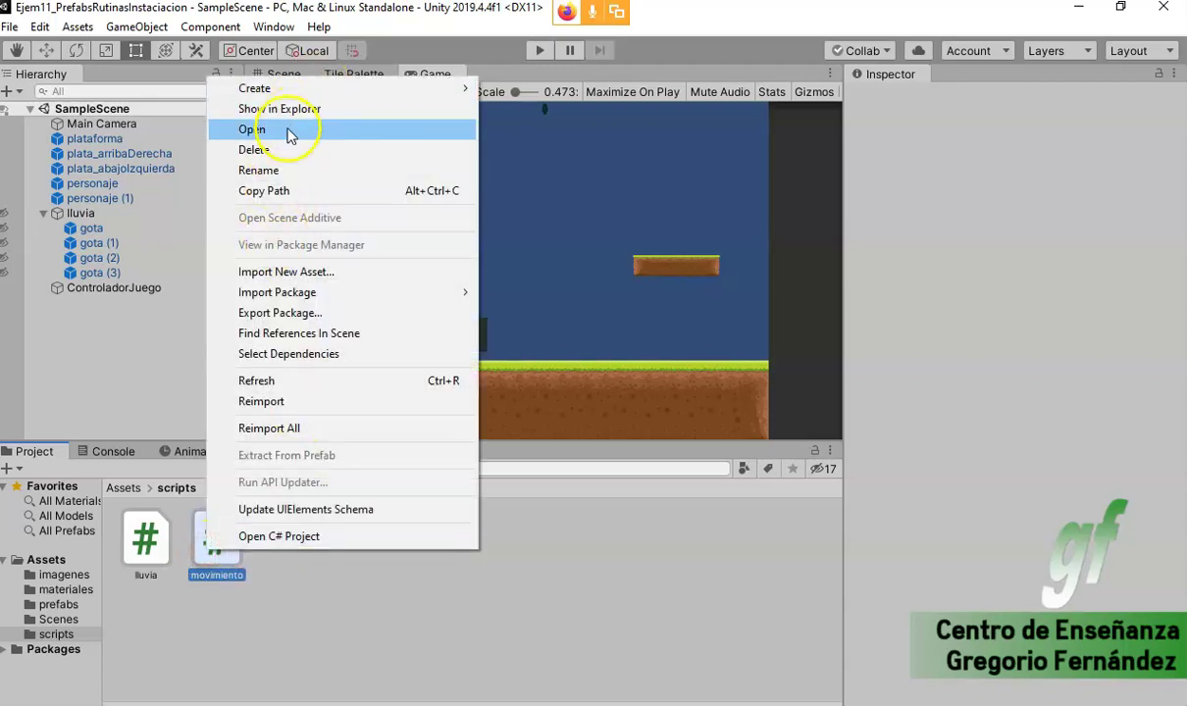
click(291, 134)
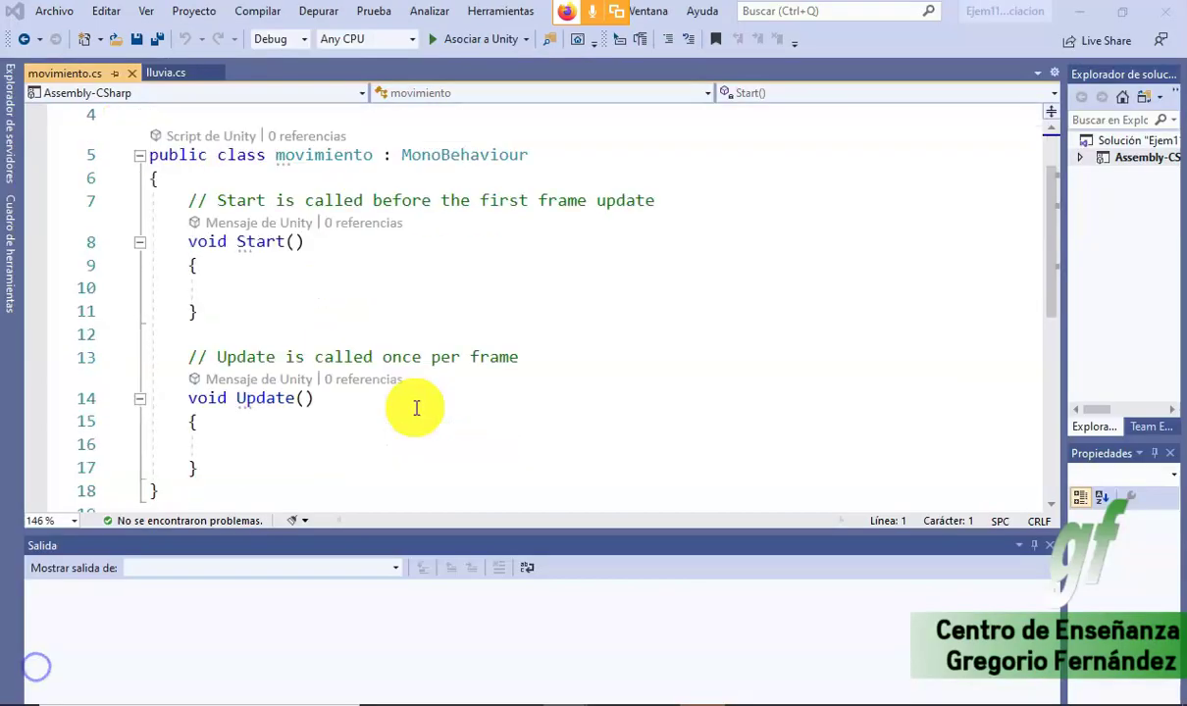
- Start an if condition in Update that calls Input.GetKeyDown
scroll(416, 408, down, 2)
click(372, 310)
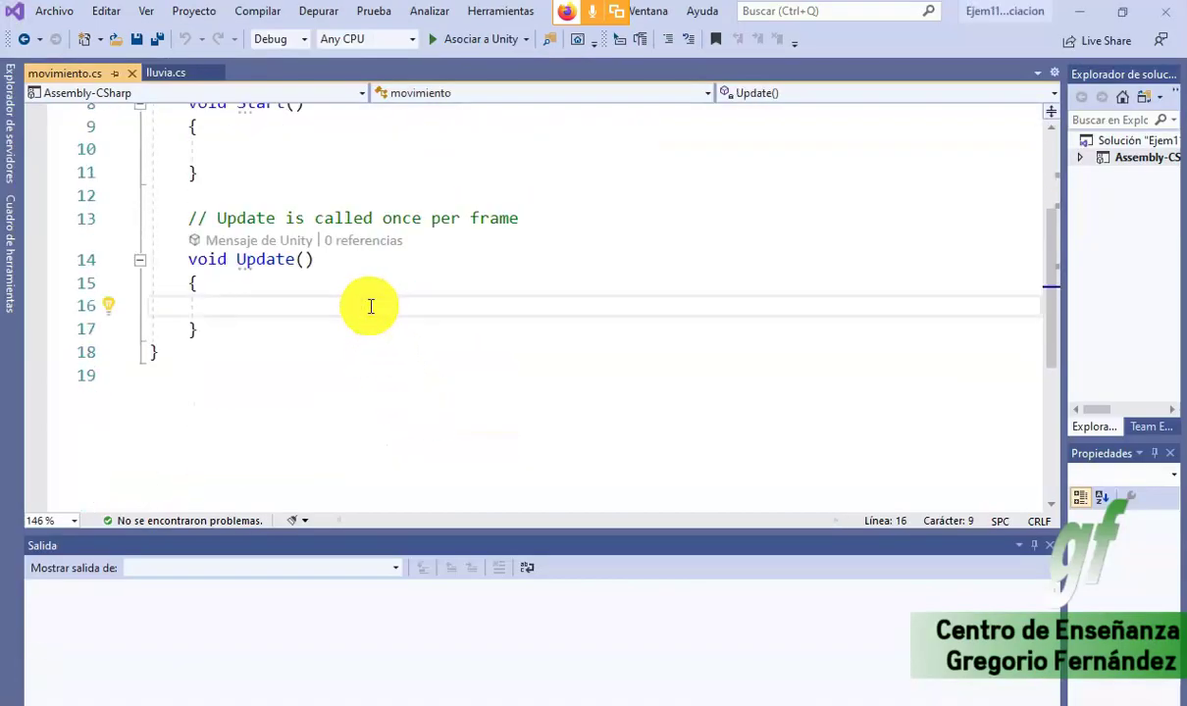
text(if (D)
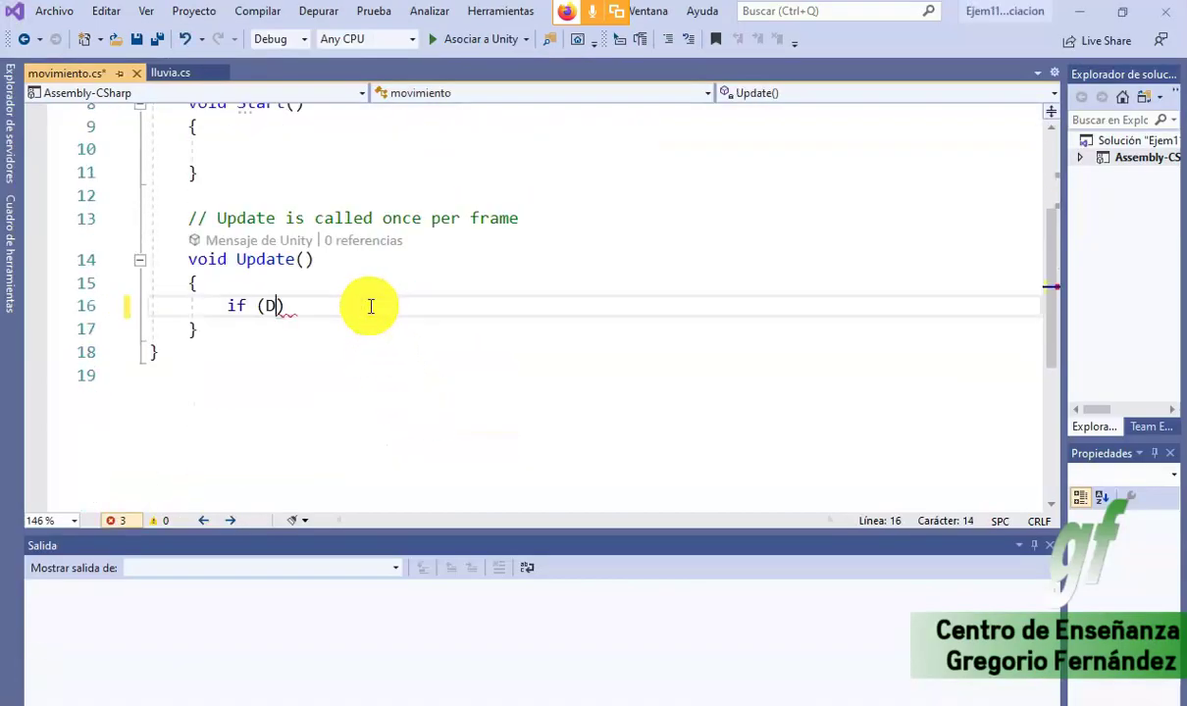
key(BackSpace)
text(Input.k)
key(BackSpace)
text(key)
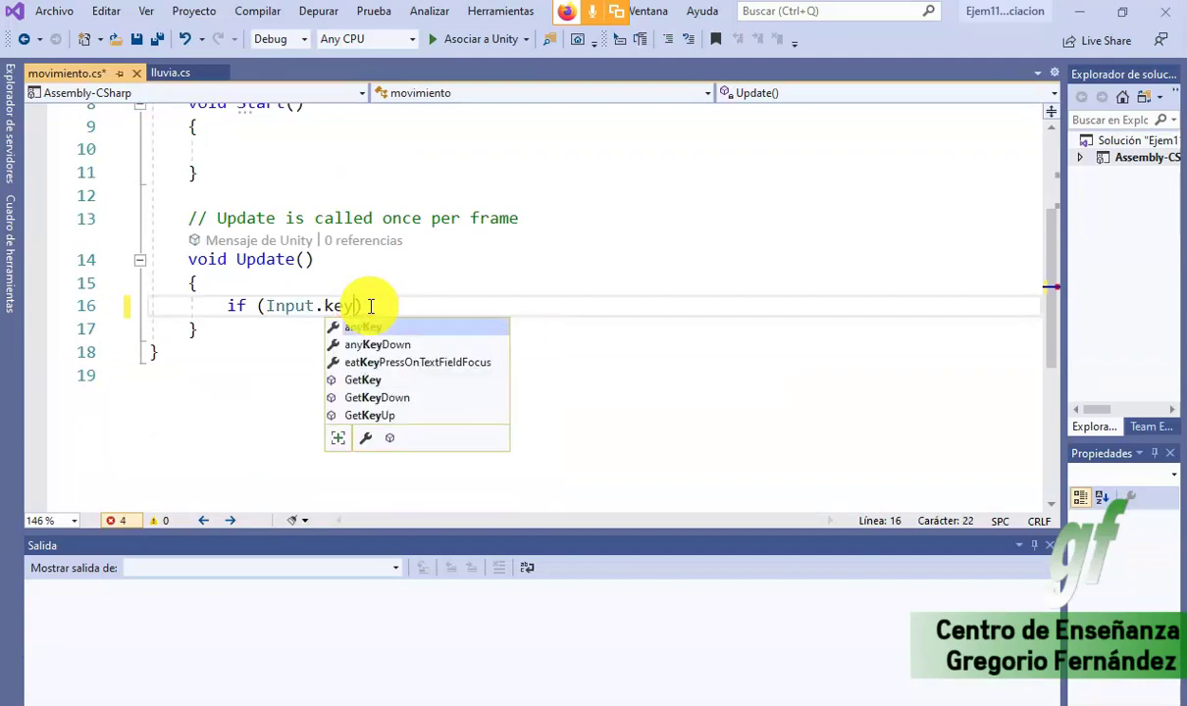
key(Down)
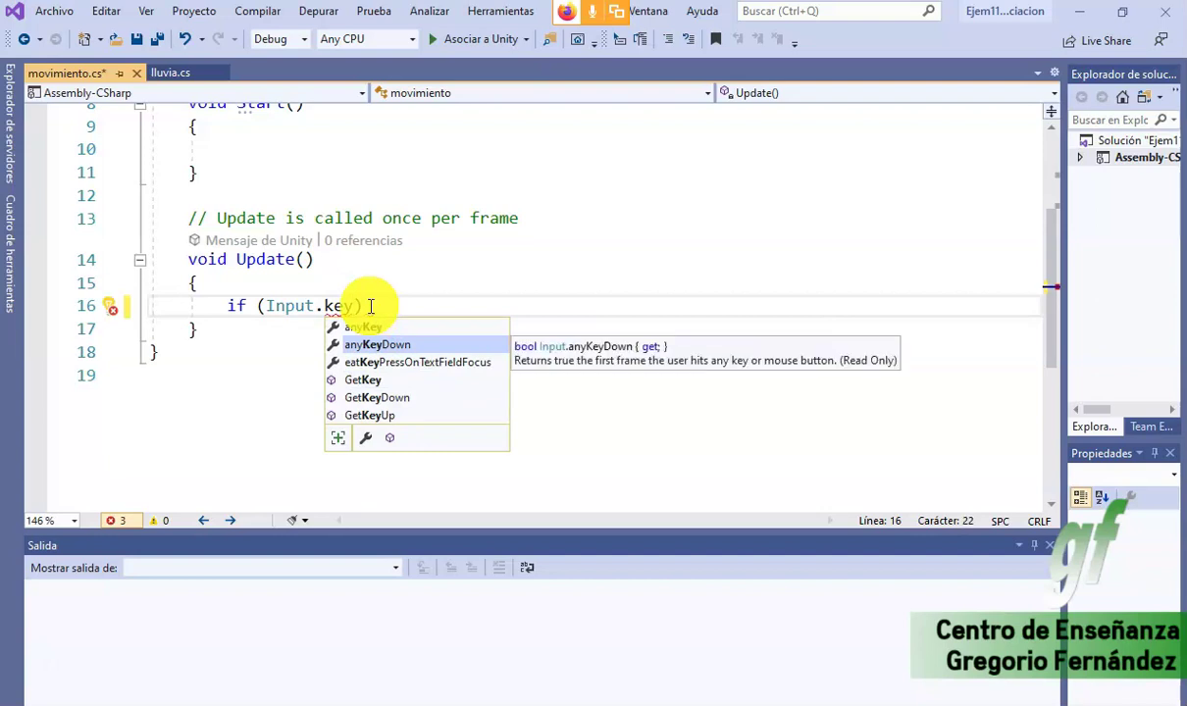
key(Up)
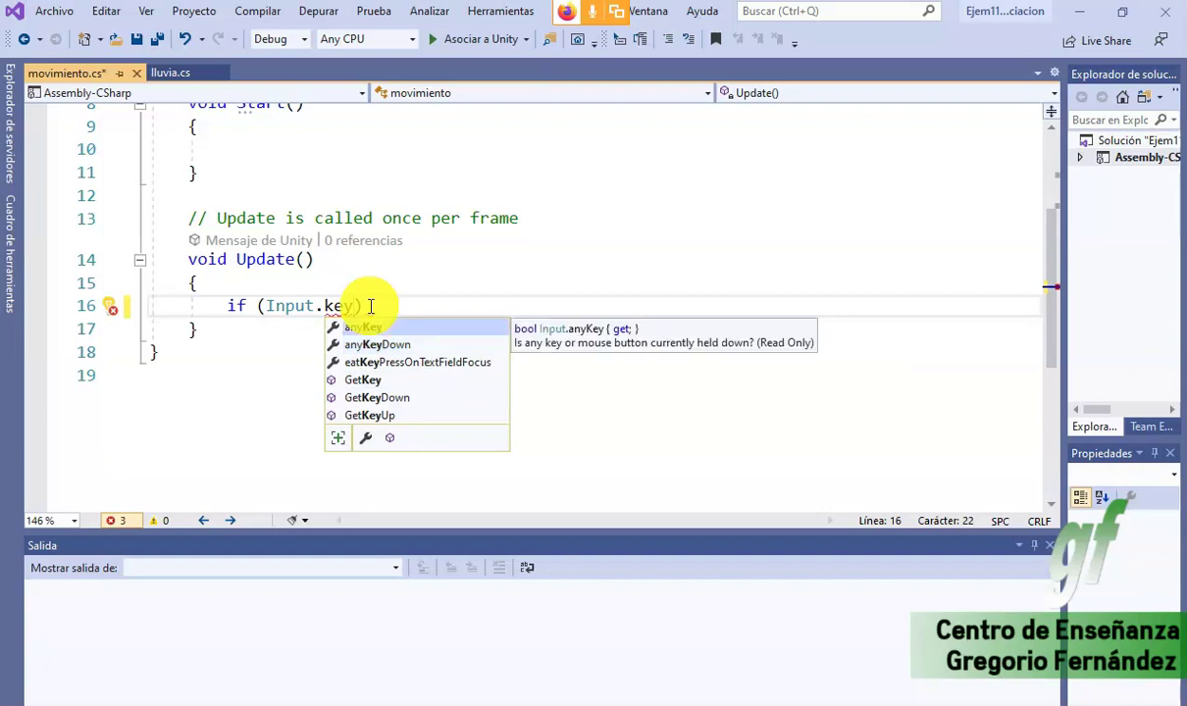
text(down)
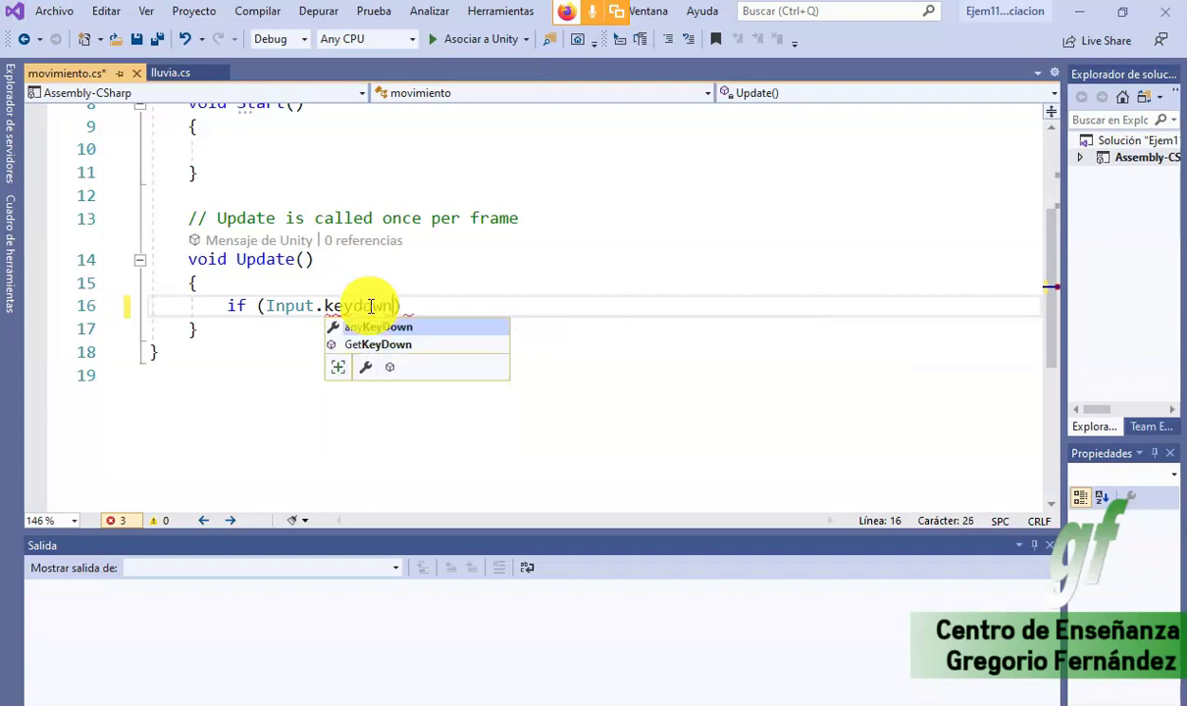
key(Escape)
key(Down)
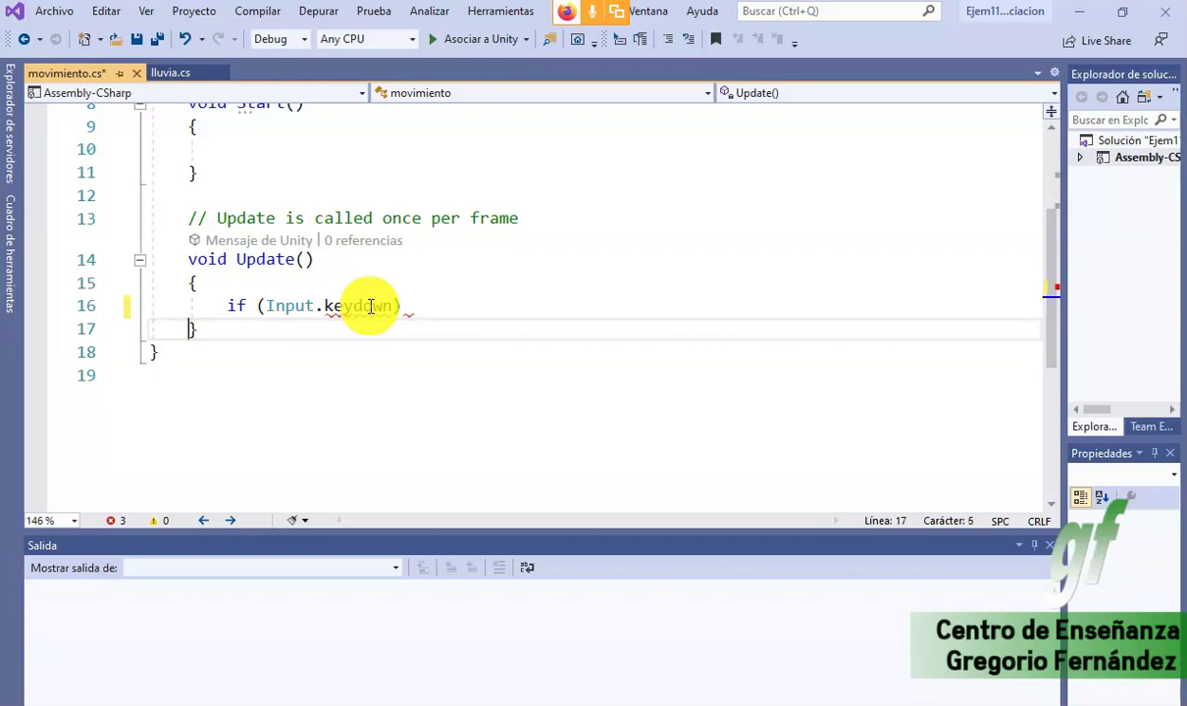
click(371, 306)
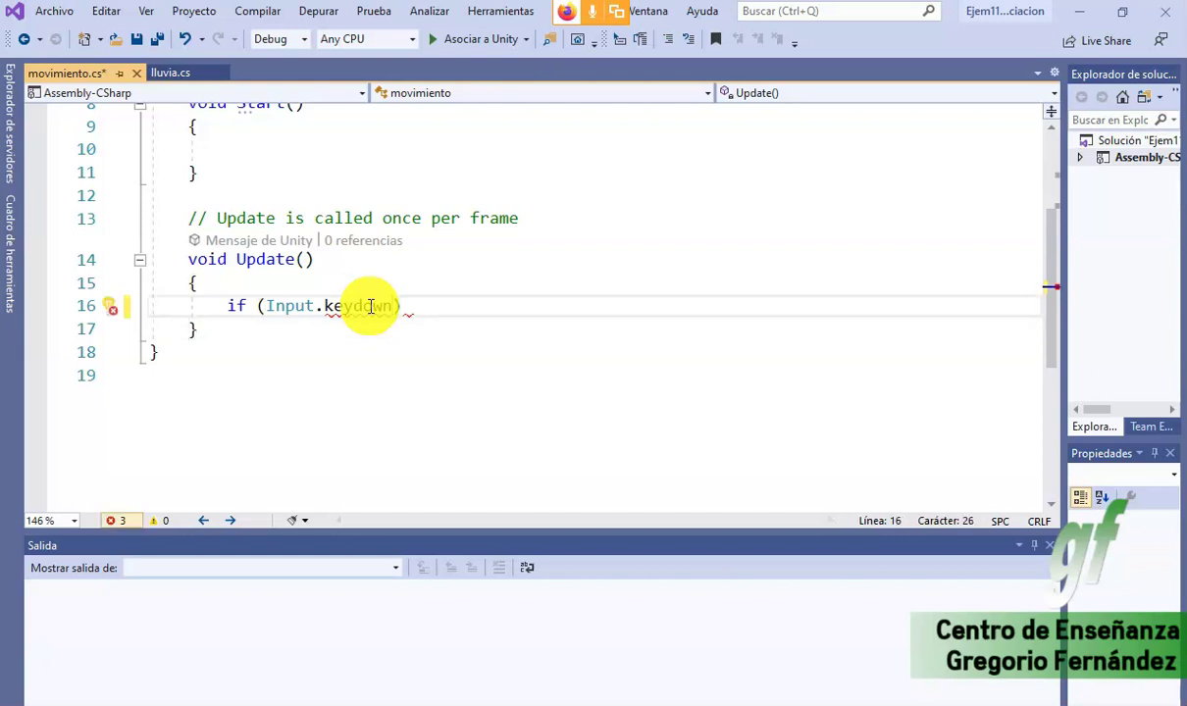
key(ctrl+space)
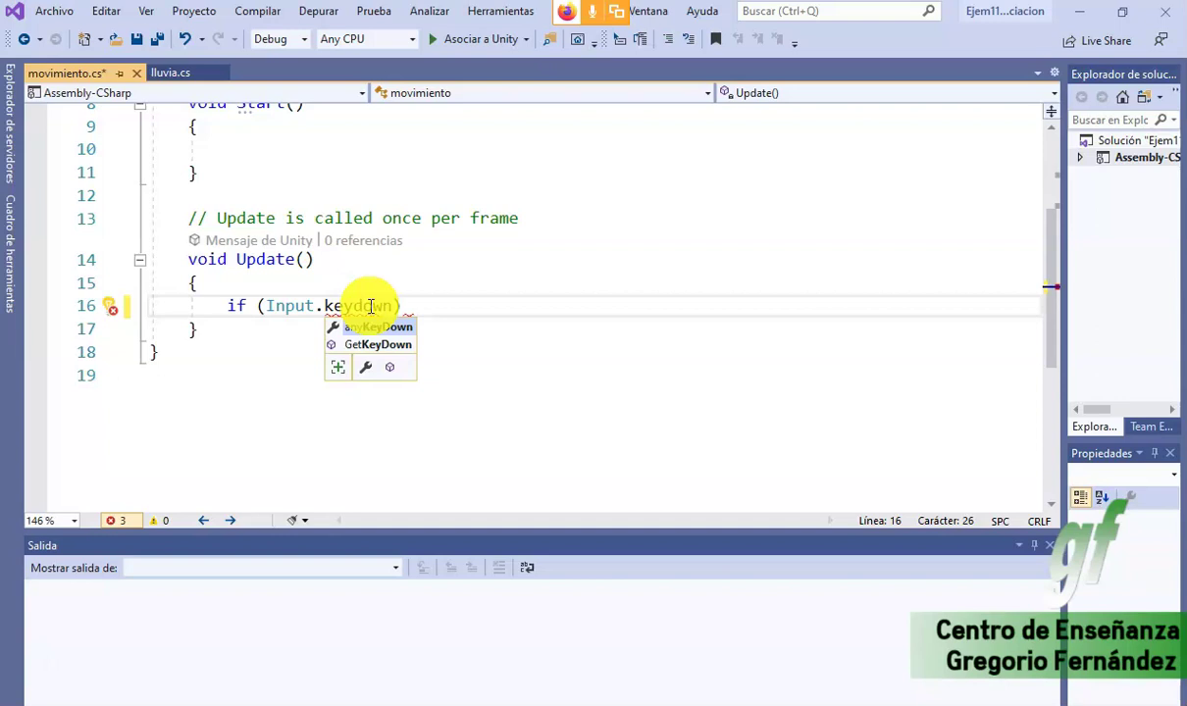
key(Down)
key(Tab)
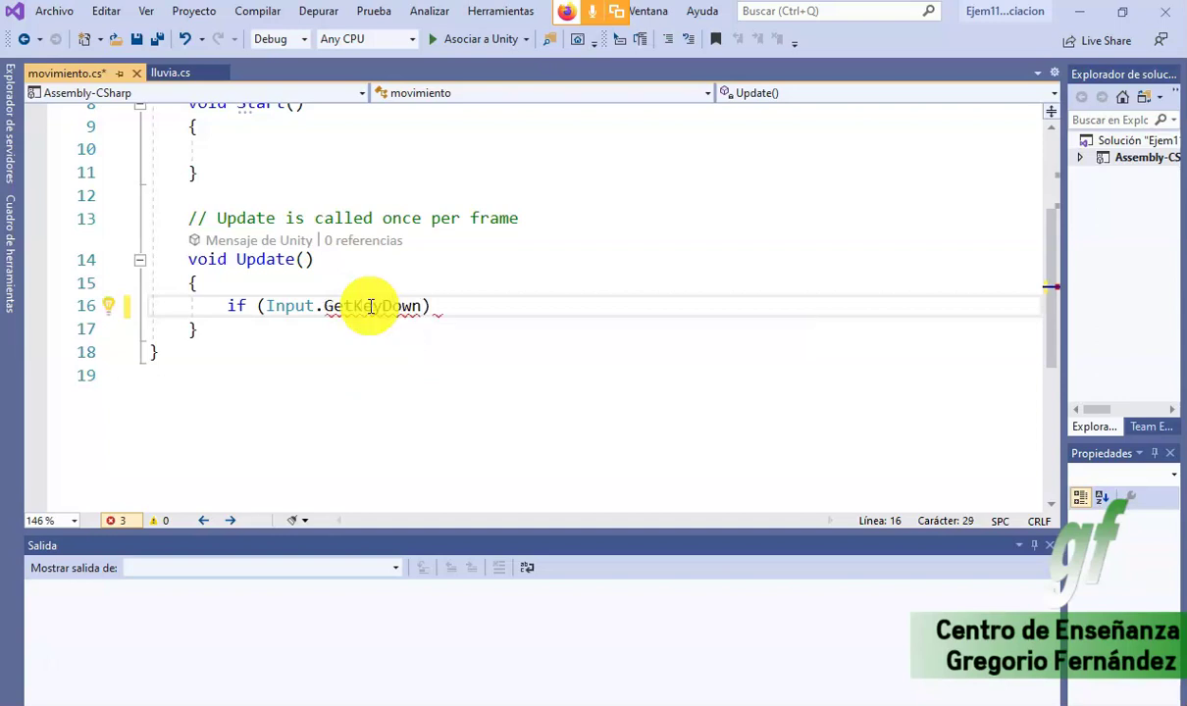
- Make the condition check KeyCode.RightArrow and open a new line for its action
text((Input.r)
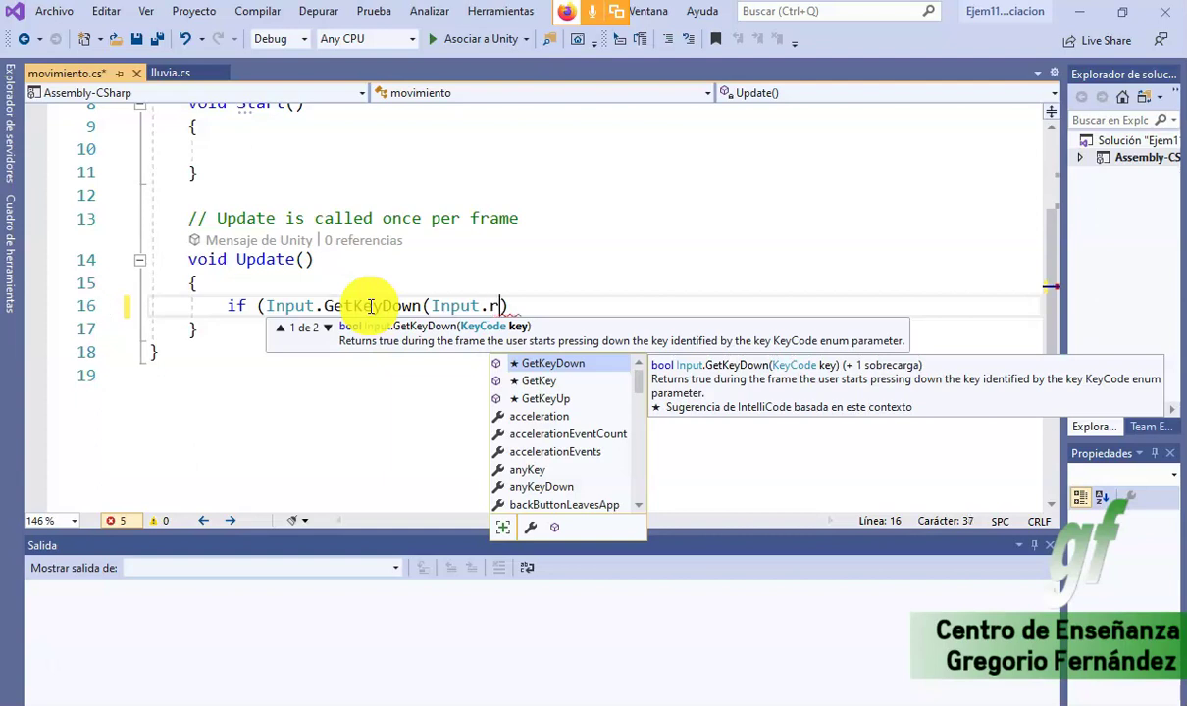
text(i)
key(BackSpace)
key(BackSpace)
key(BackSpace)
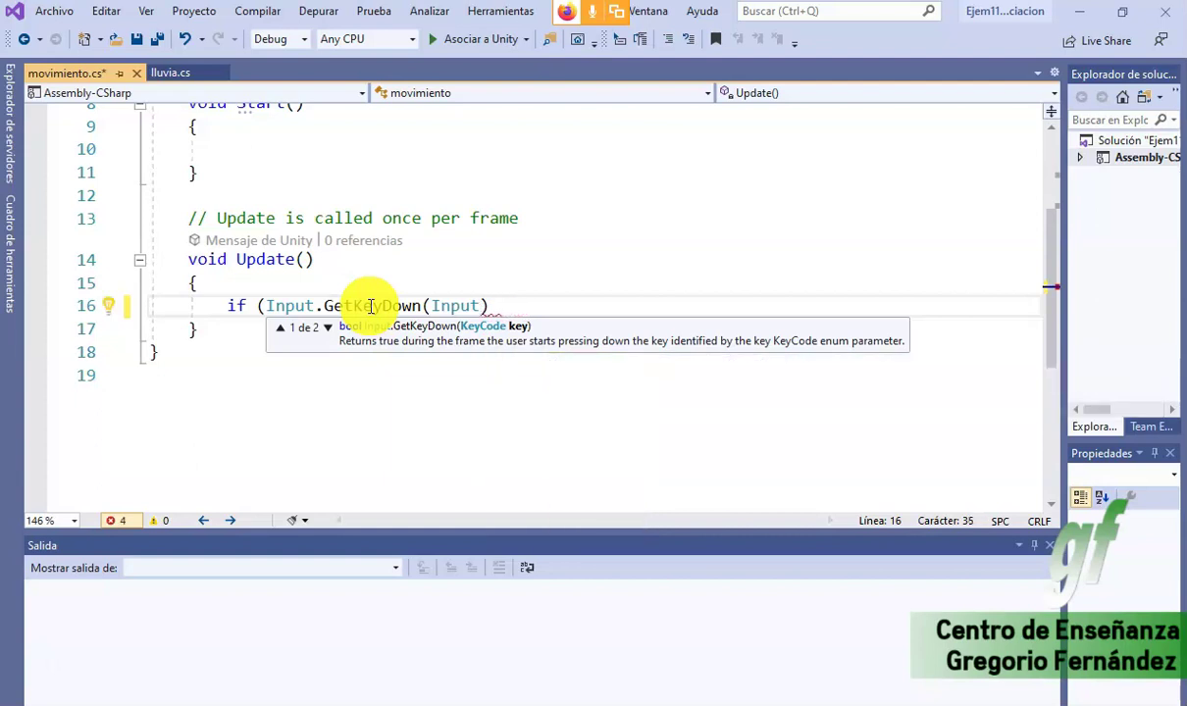
text(Key)
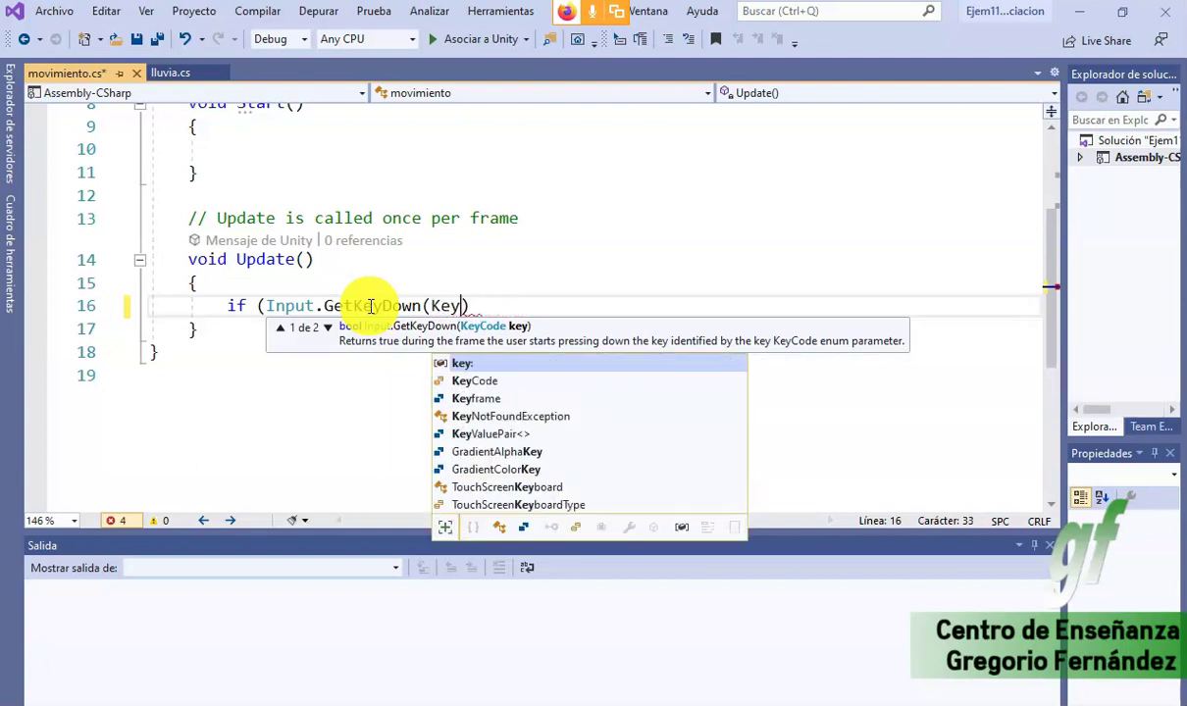
text(Code.)
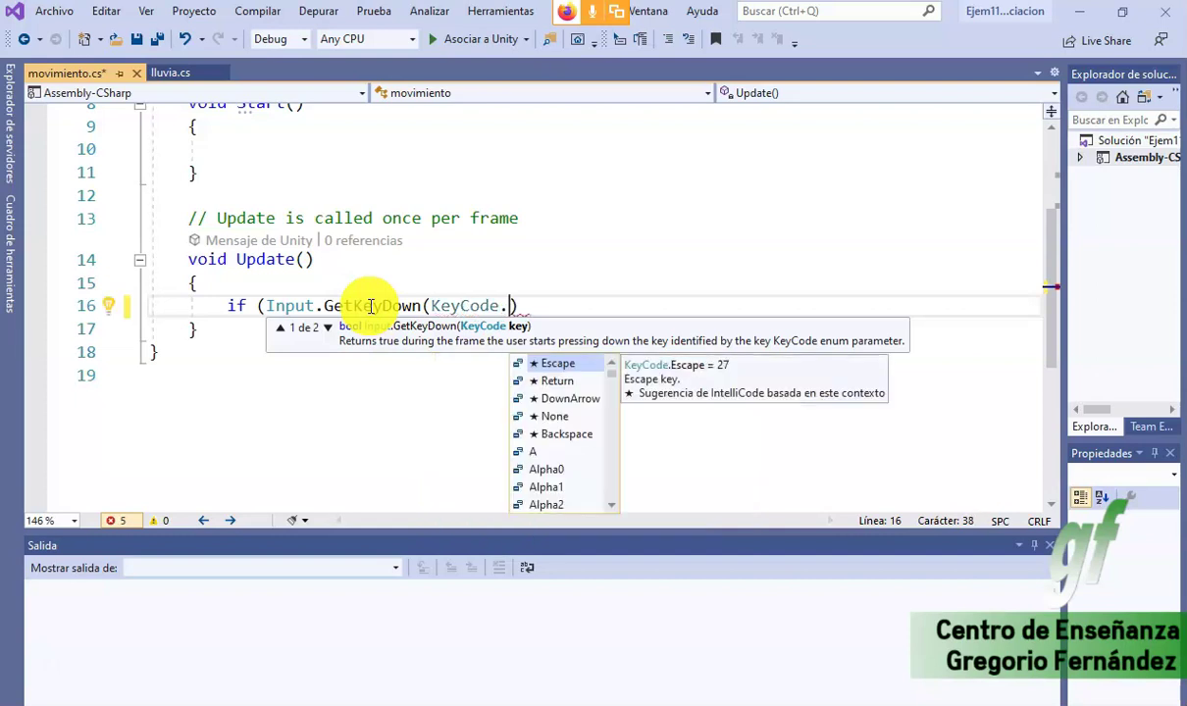
text(ri)
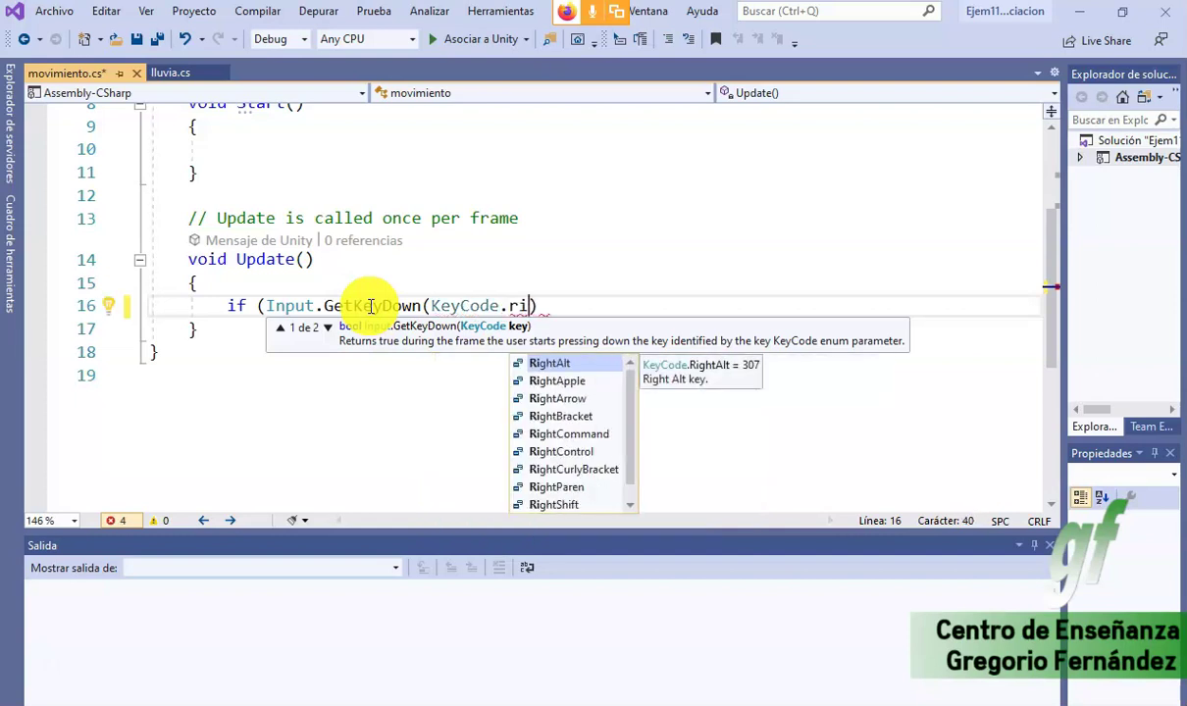
key(Down)
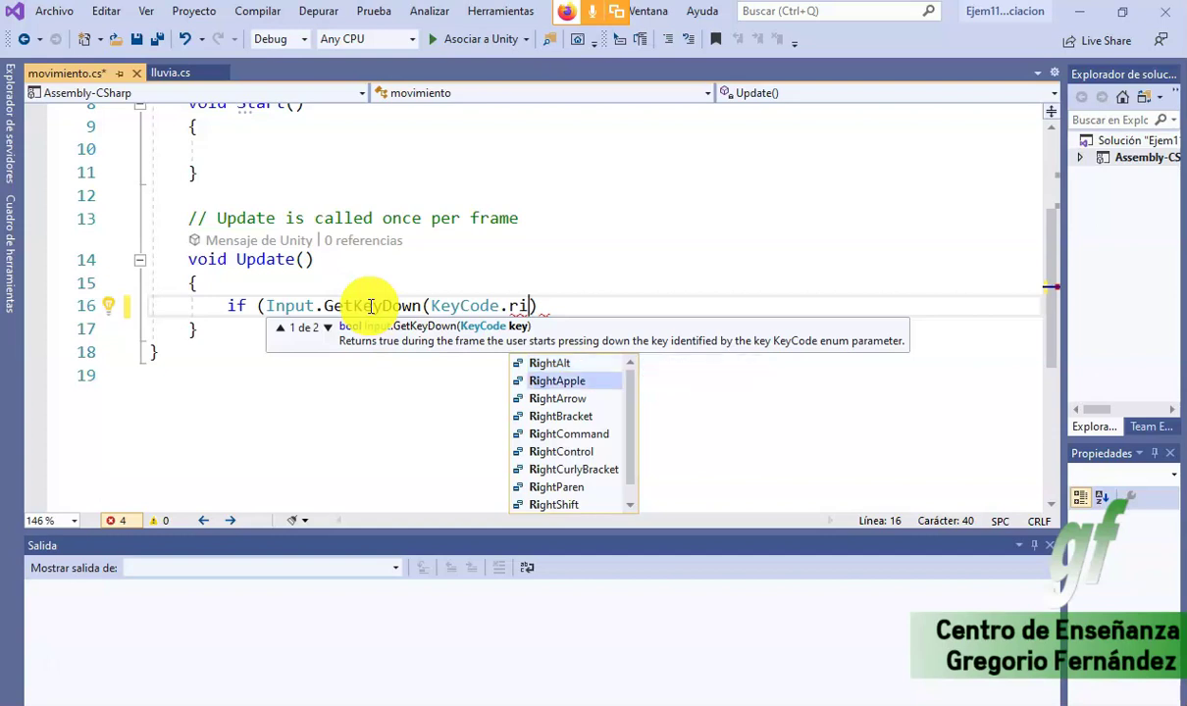
key(Down)
key(Tab)
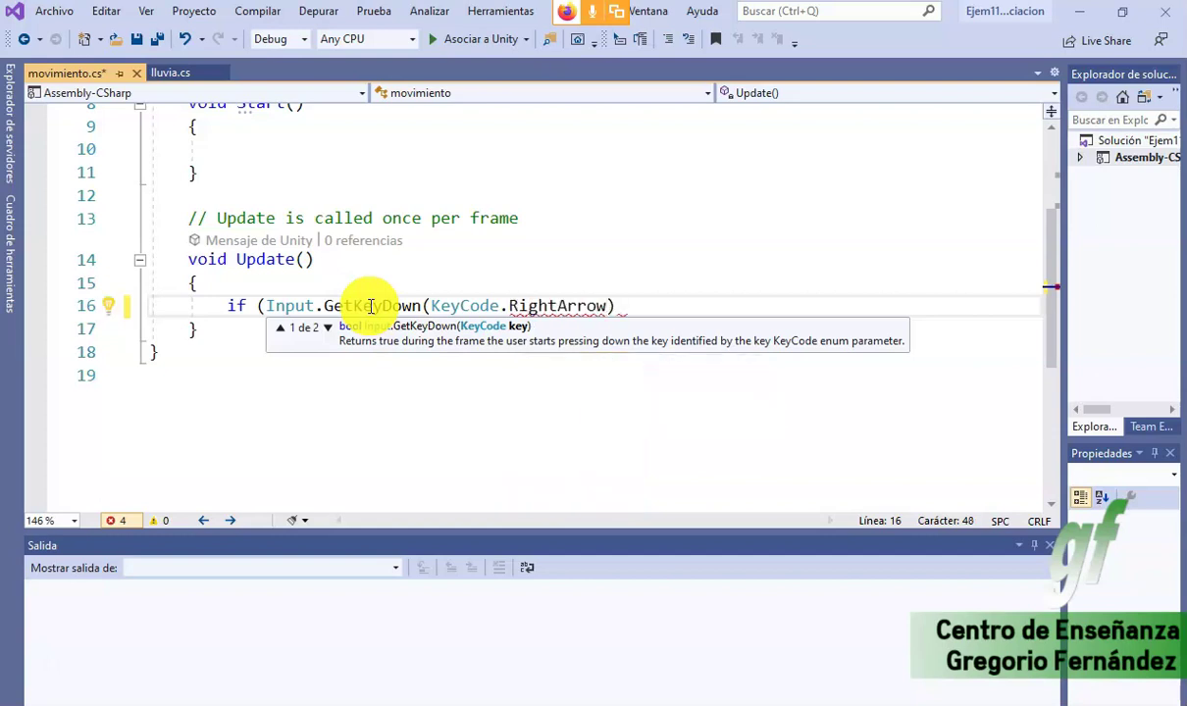
text())
key(Return)
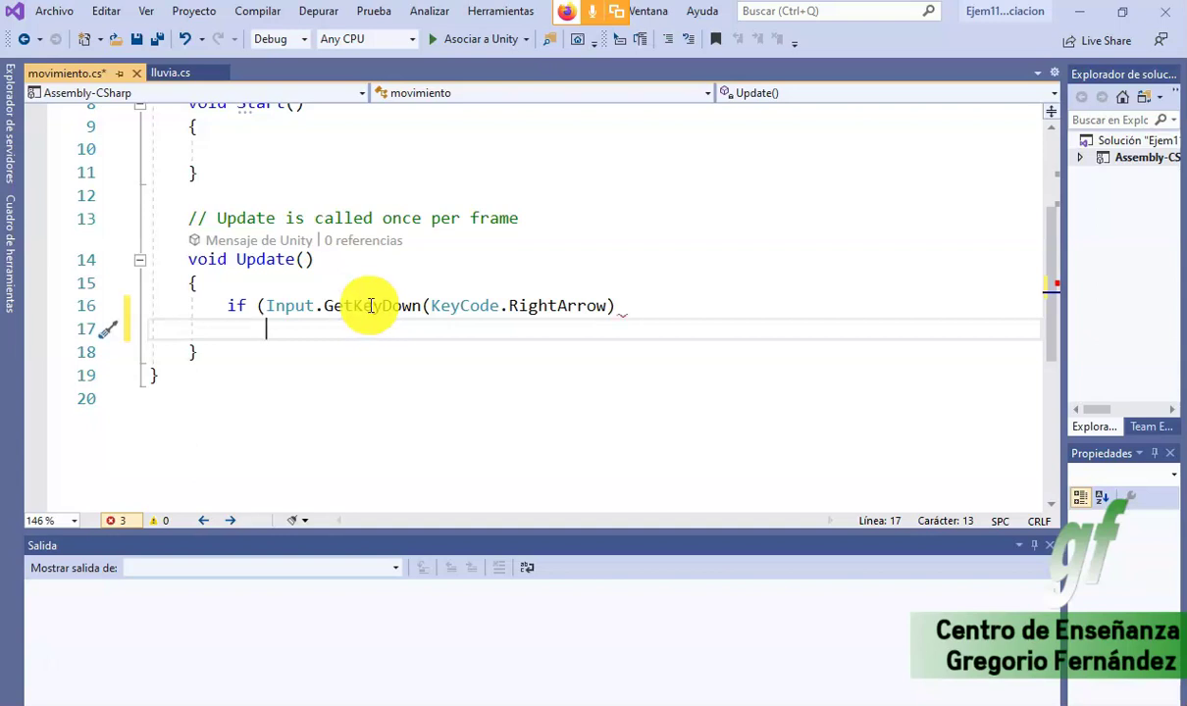
- Write this.gameObject.transform.Translate(Vector3.right * Time.deltaTime * 1); inside the condition
mouse_move(371, 306)
text(this.gameObject.)
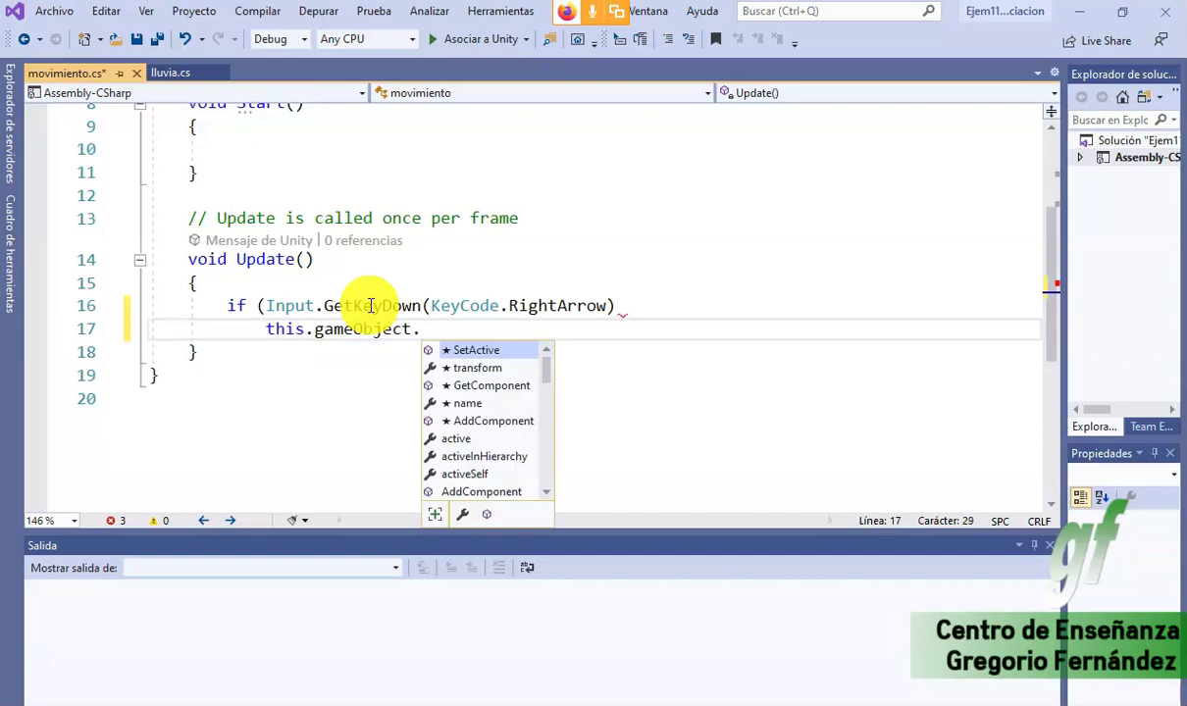
text(po)
key(BackSpace)
key(BackSpace)
key(BackSpace)
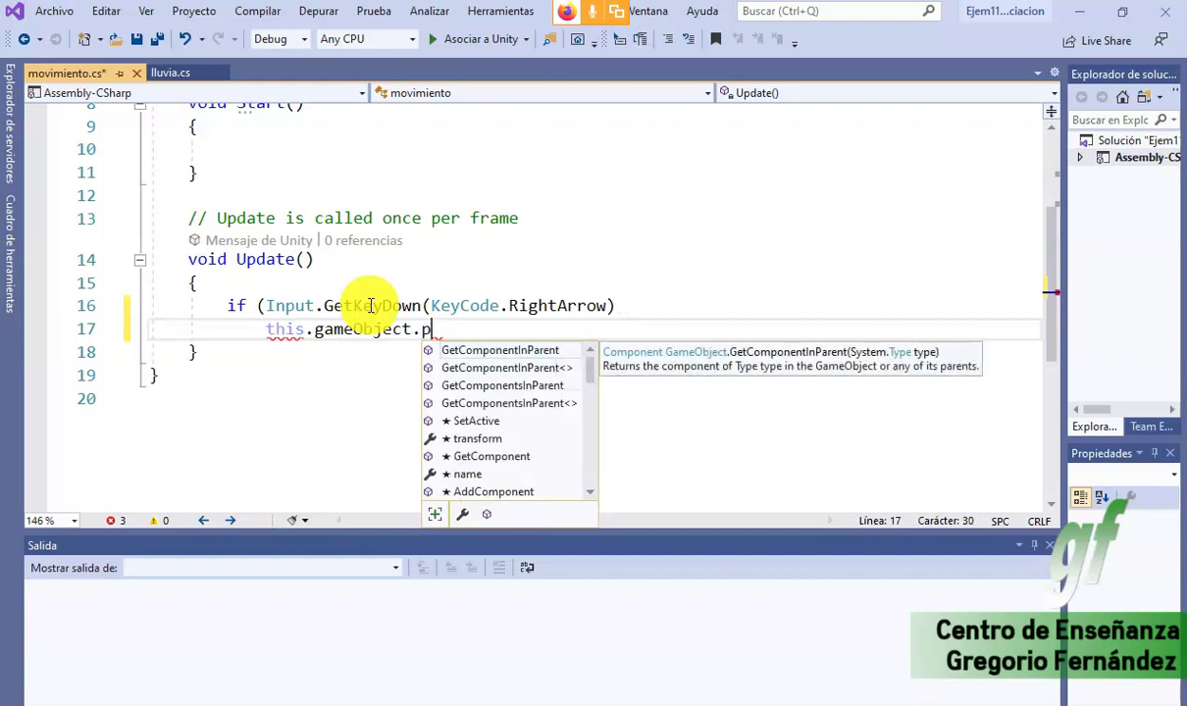
key(BackSpace)
text(tran)
key(Tab)
text(.)
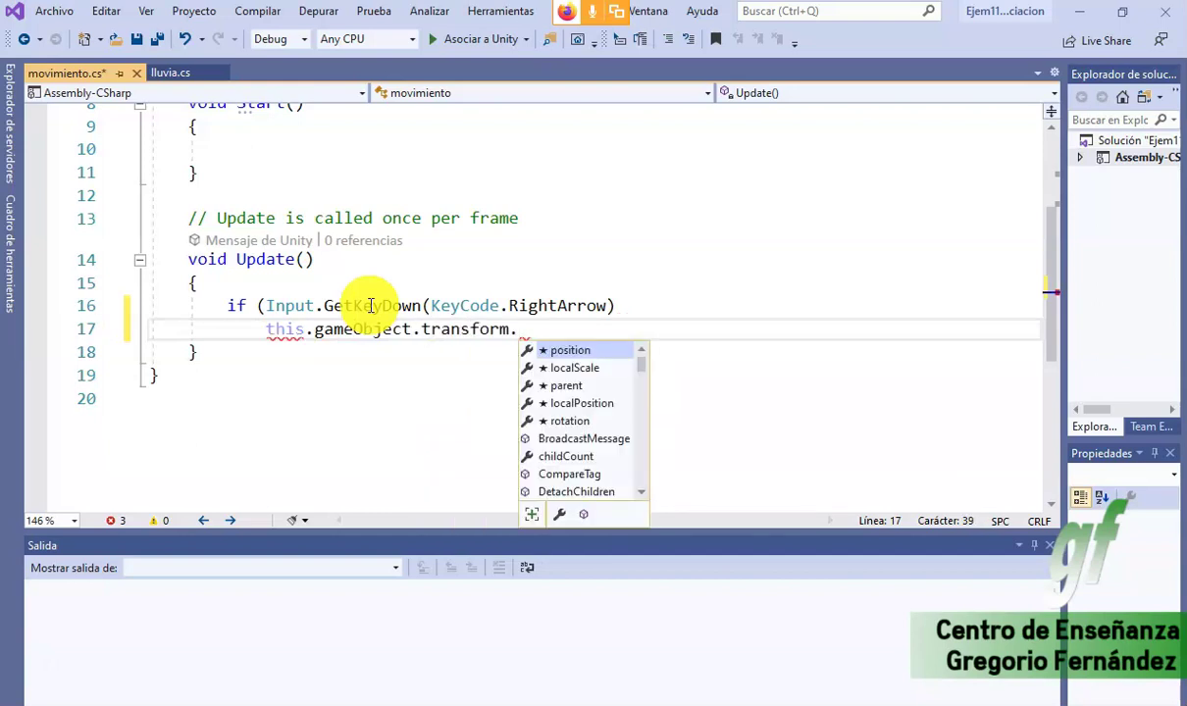
text(tr)
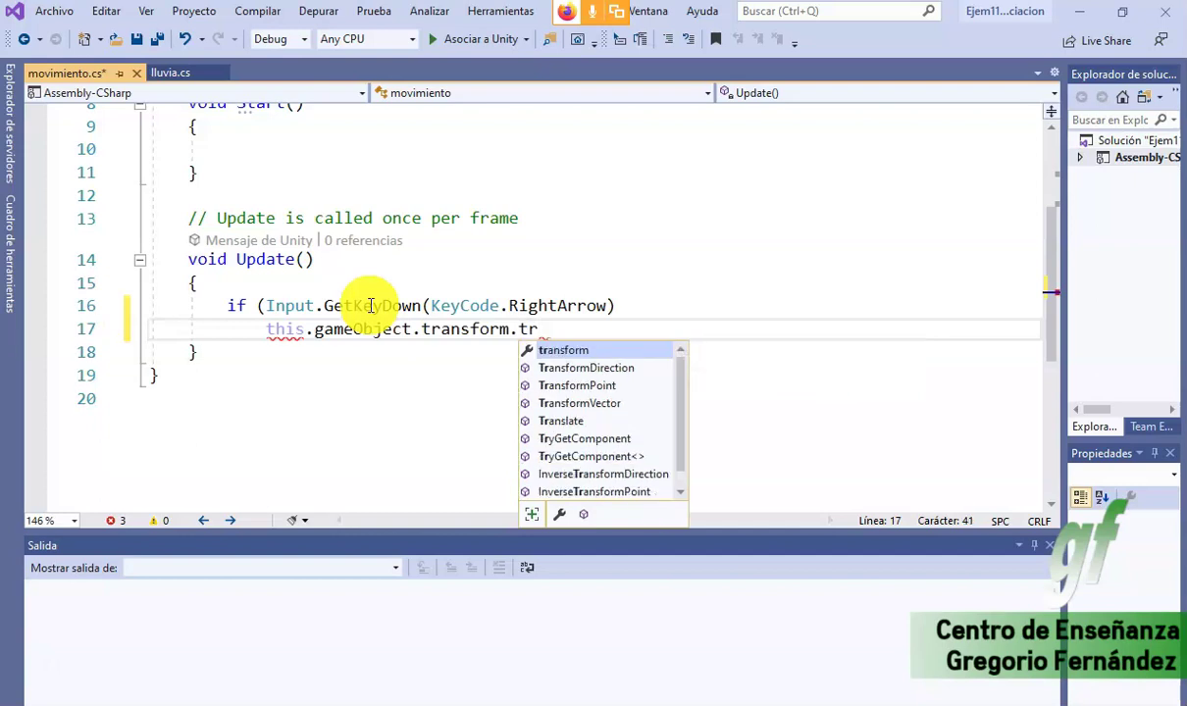
text(naslate)
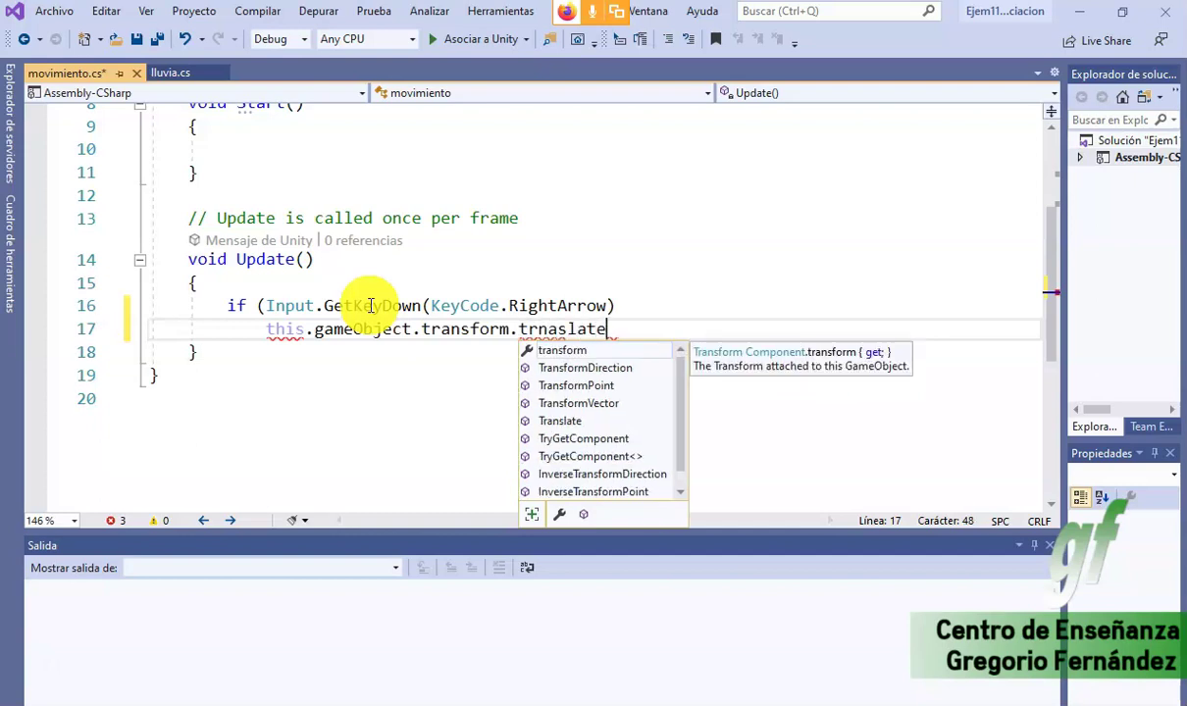
key(Down)
key(Down)
key(Down)
key(Down)
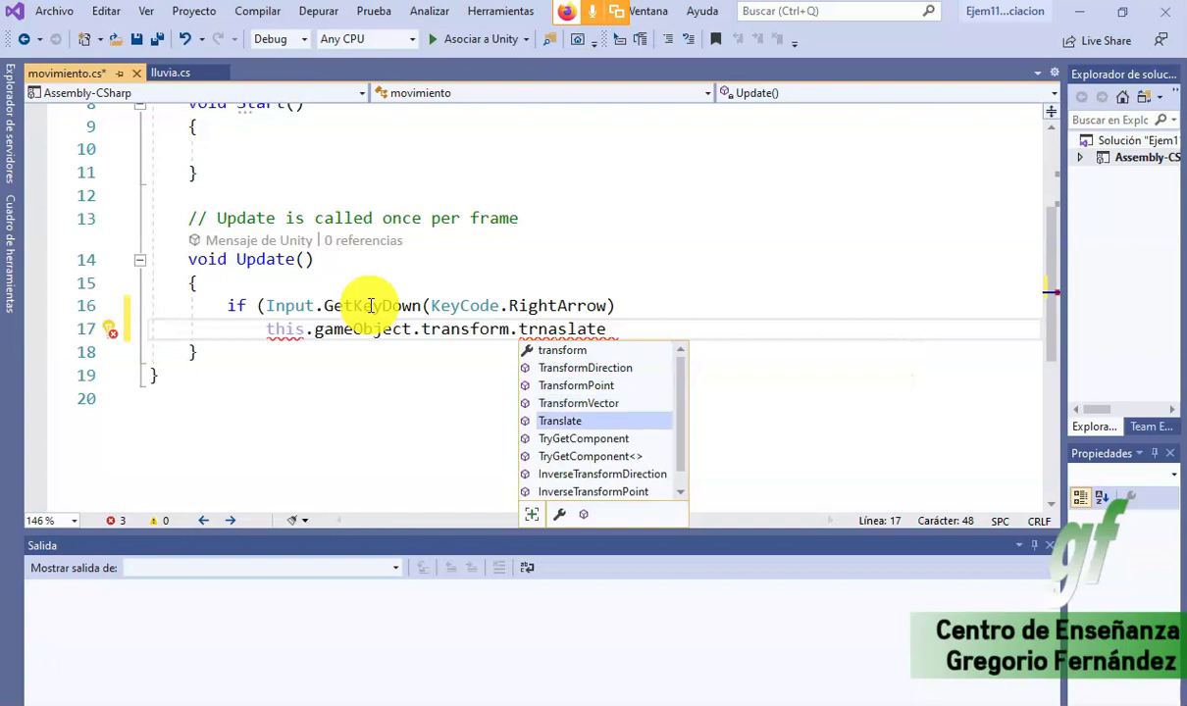
key(Tab)
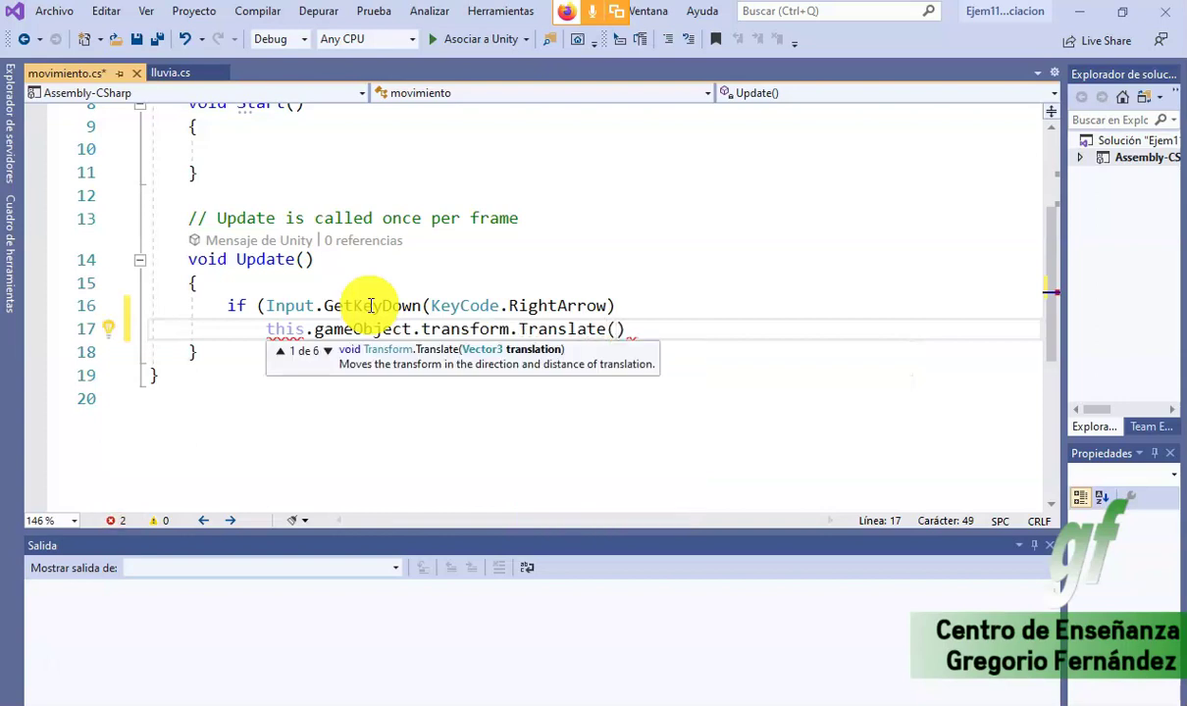
text(Vector3.ri)
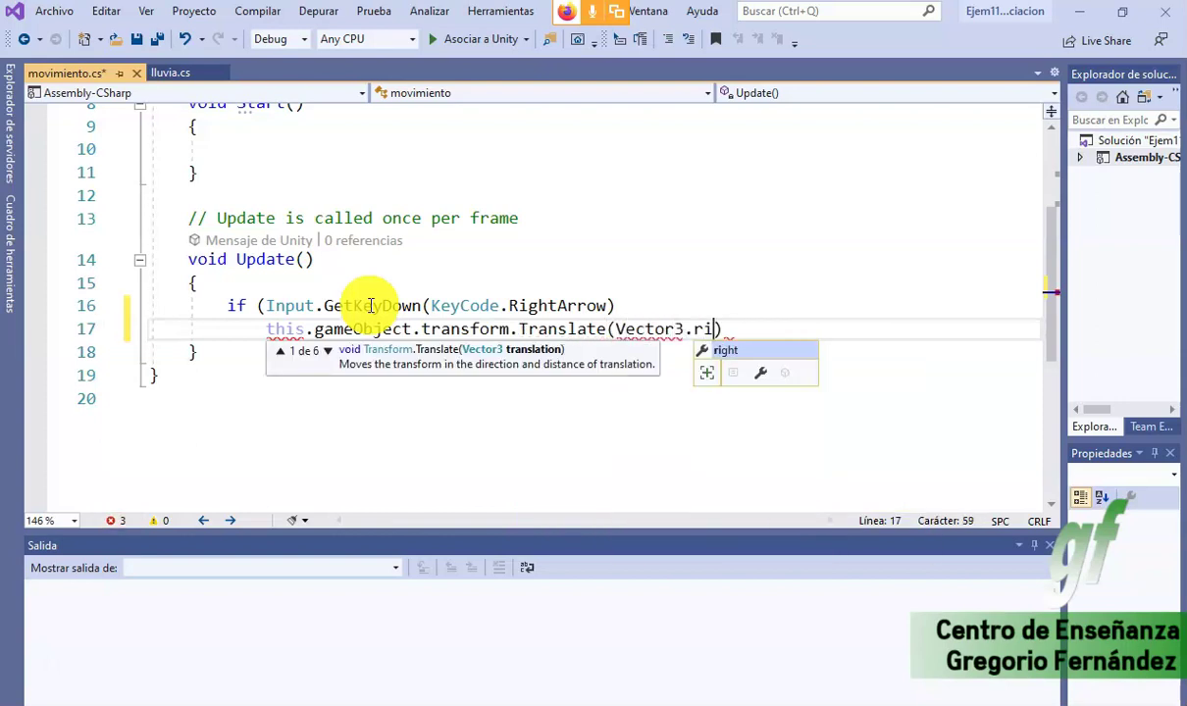
key(Tab)
text(.)
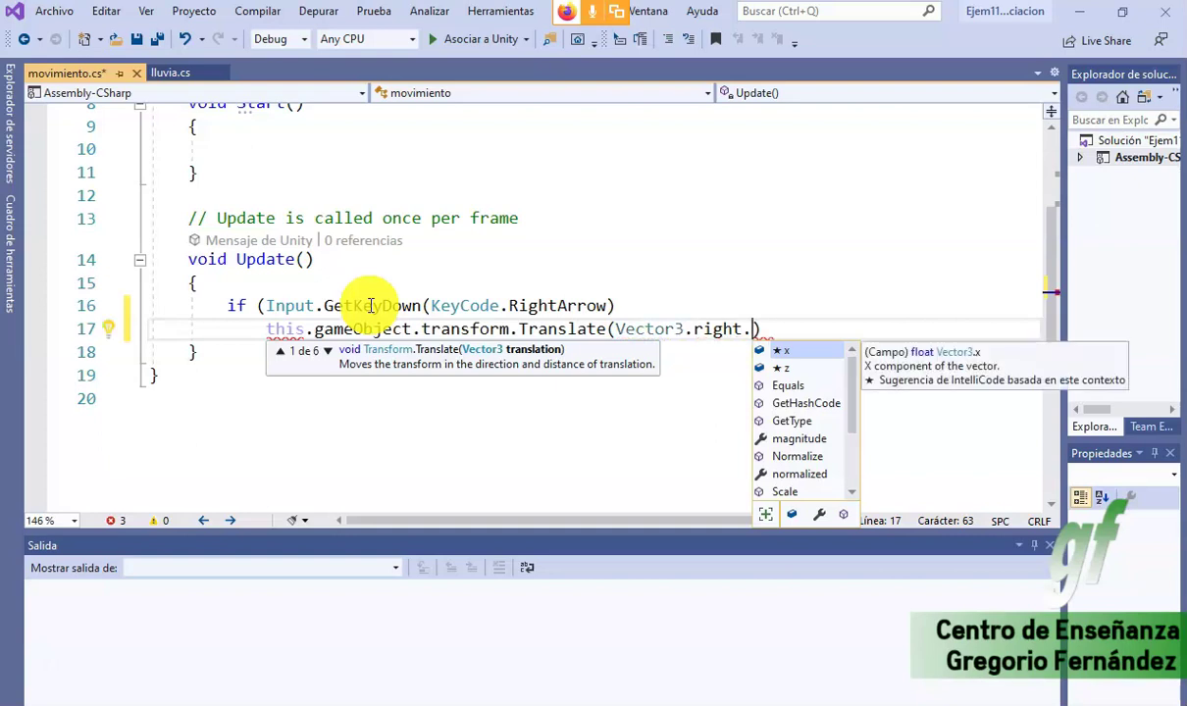
key(BackSpace)
text(*)
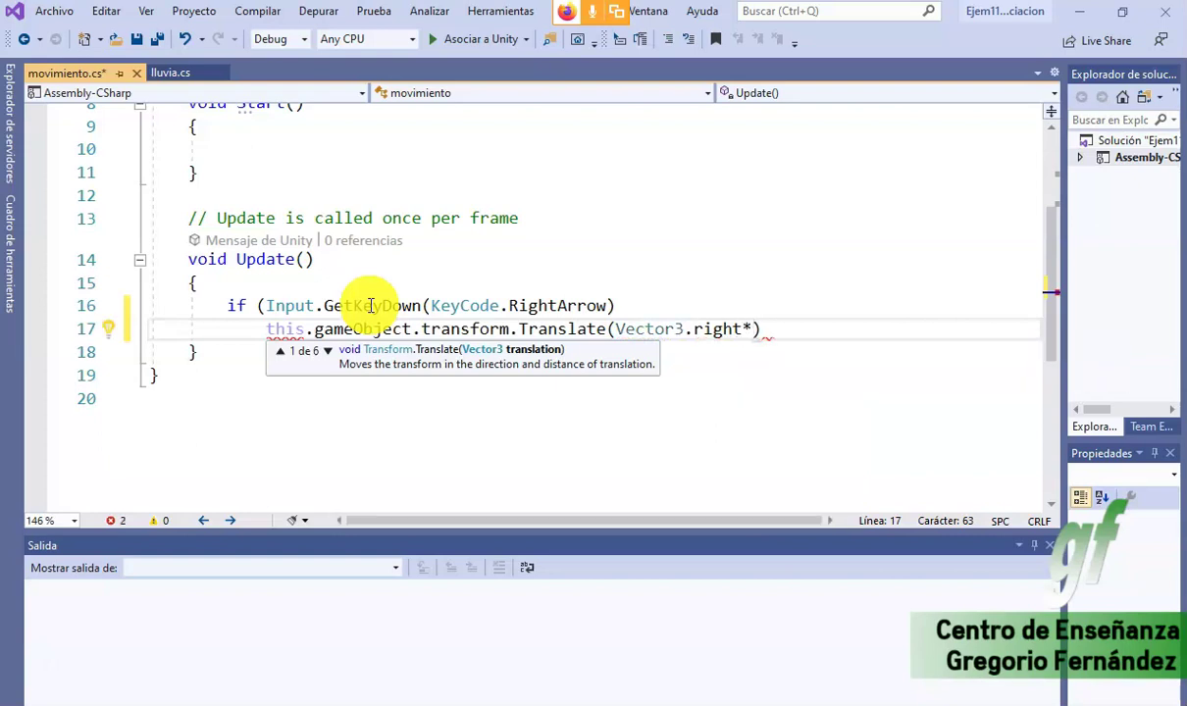
text(Ti)
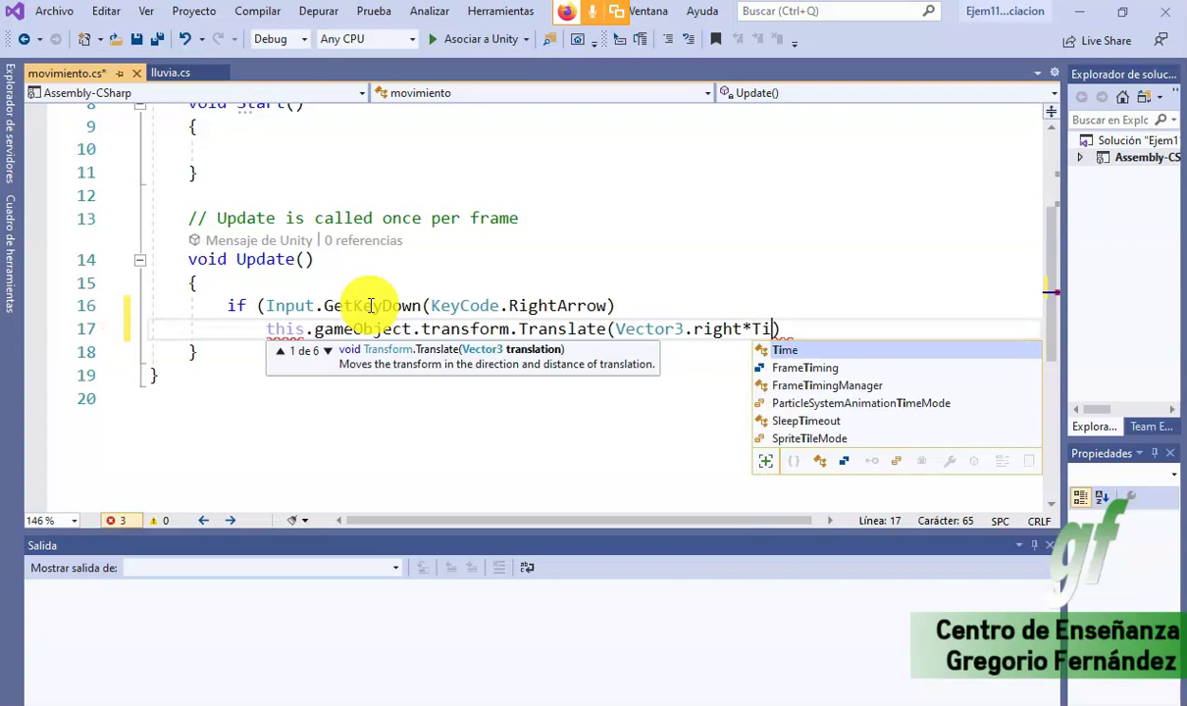
text(me.De)
key(Tab)
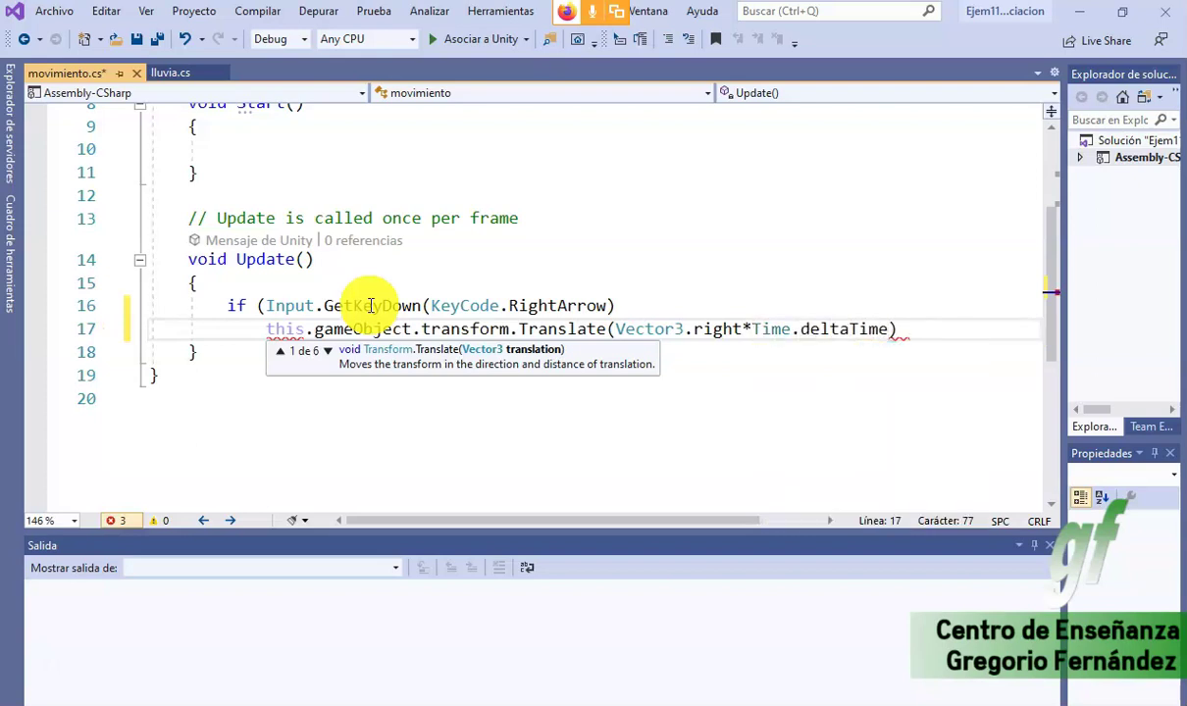
text(* 1)
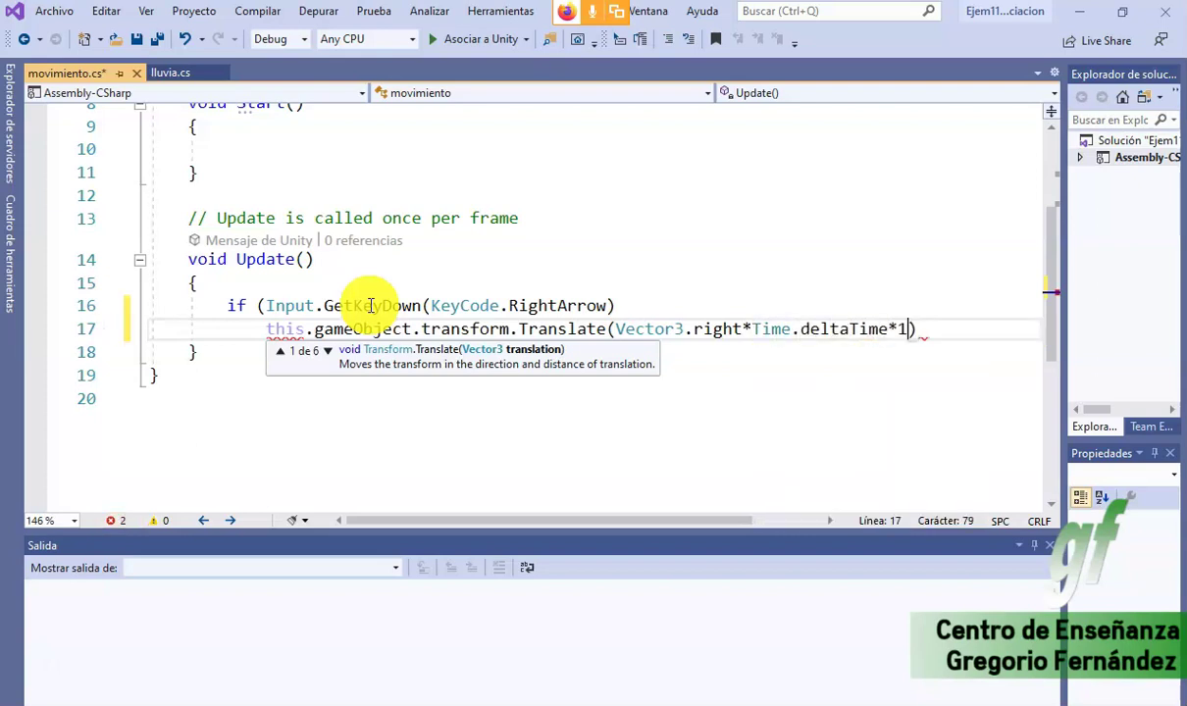
text();)
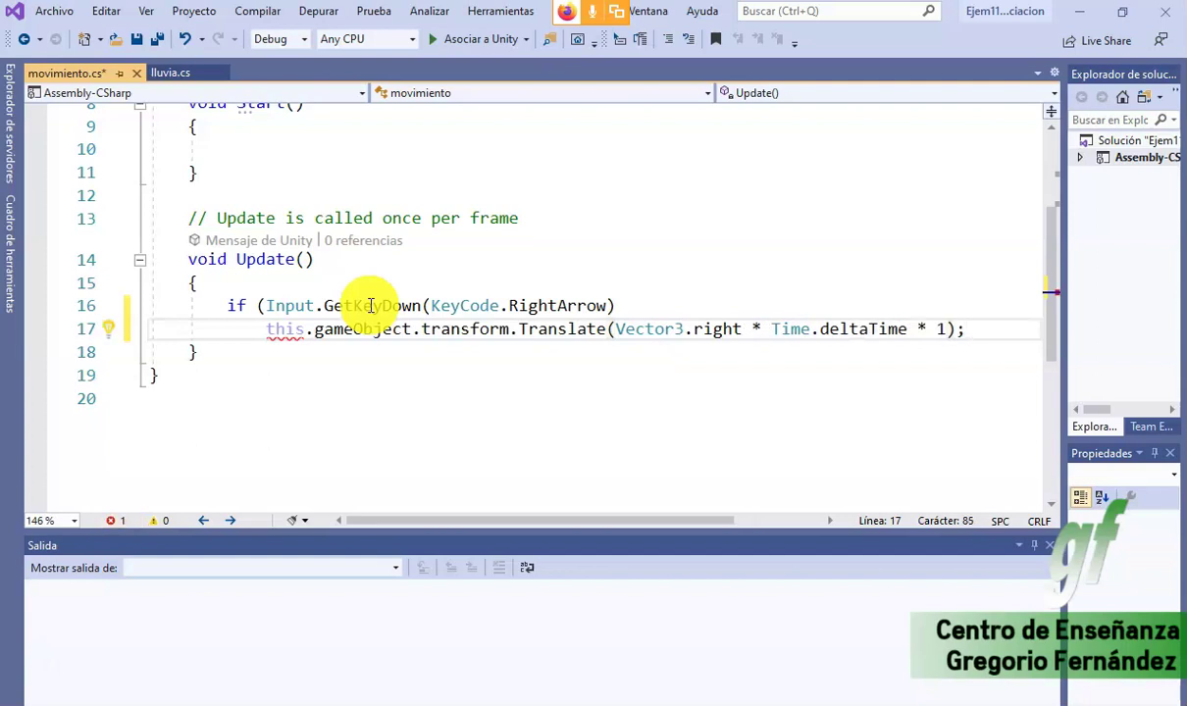
- Remove the '* 1' multiplier from the Translate line and add a blank line after it
click(928, 329)
key(Delete)
key(Delete)
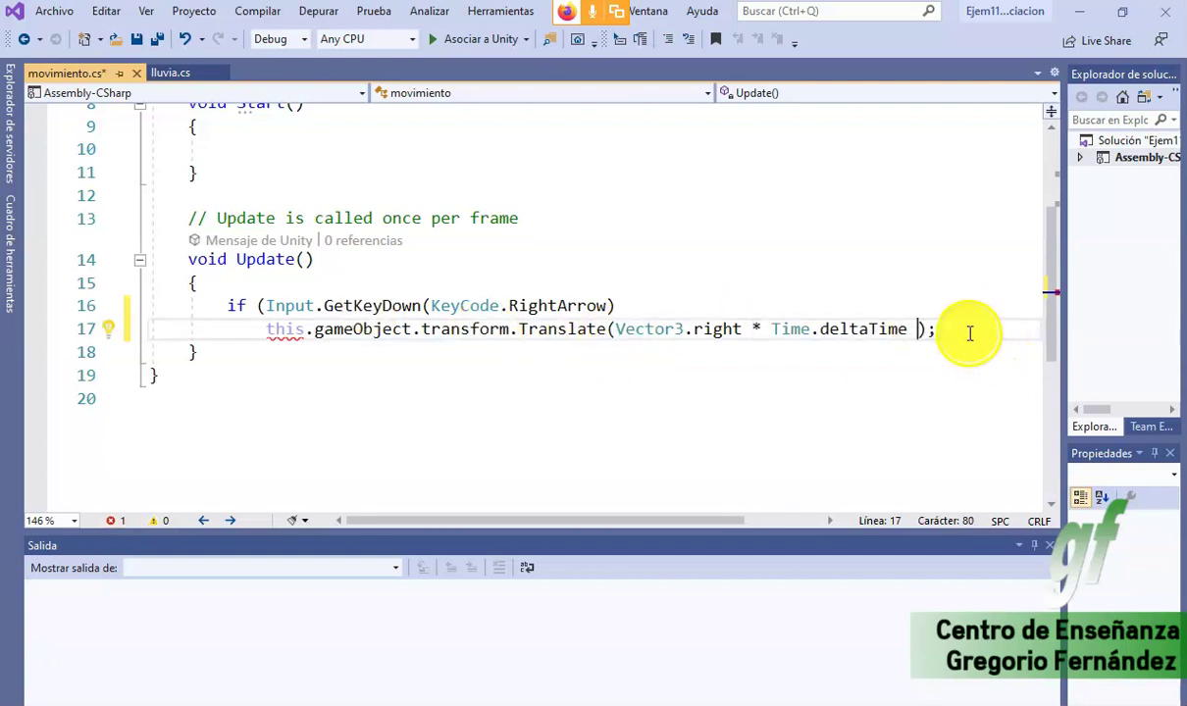
double_click(287, 330)
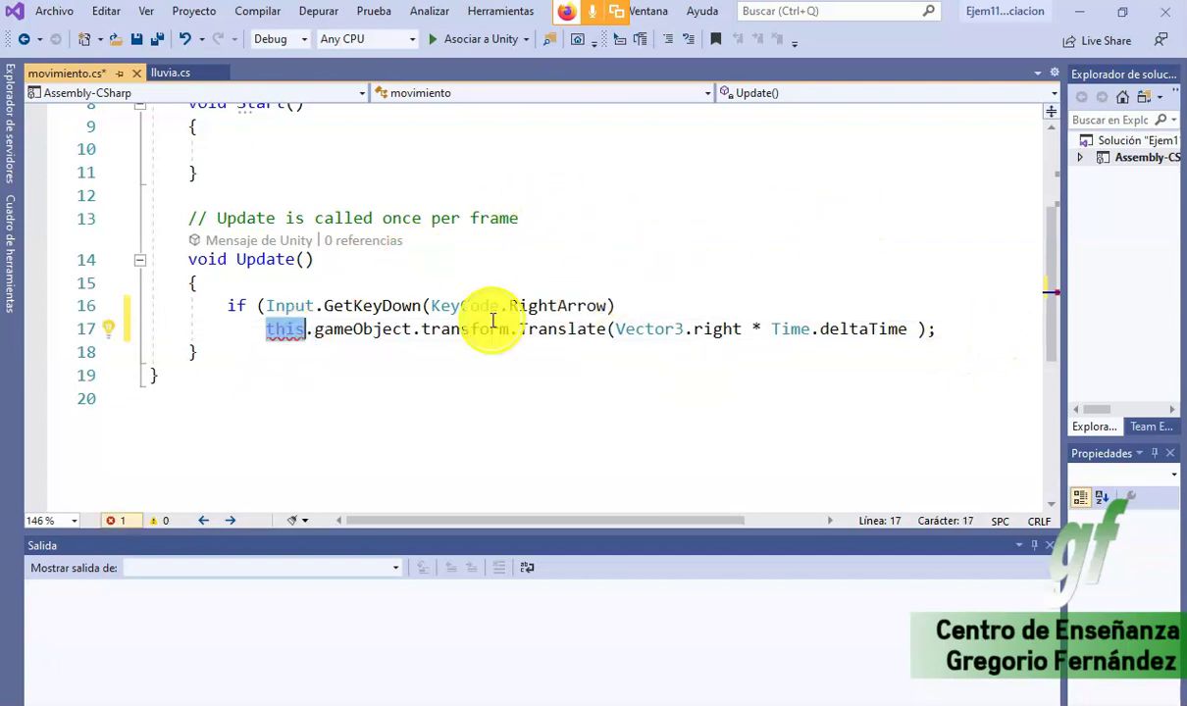
click(297, 330)
scroll(421, 309, up, 3)
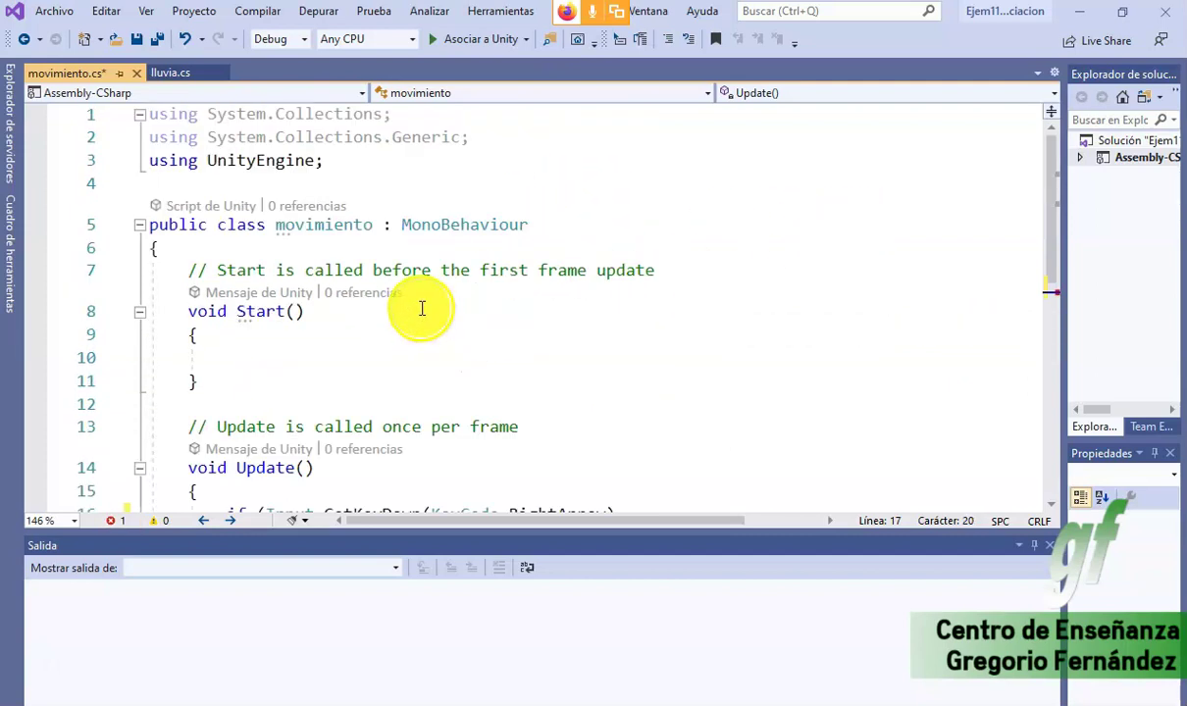
scroll(421, 309, down, 3)
click(969, 258)
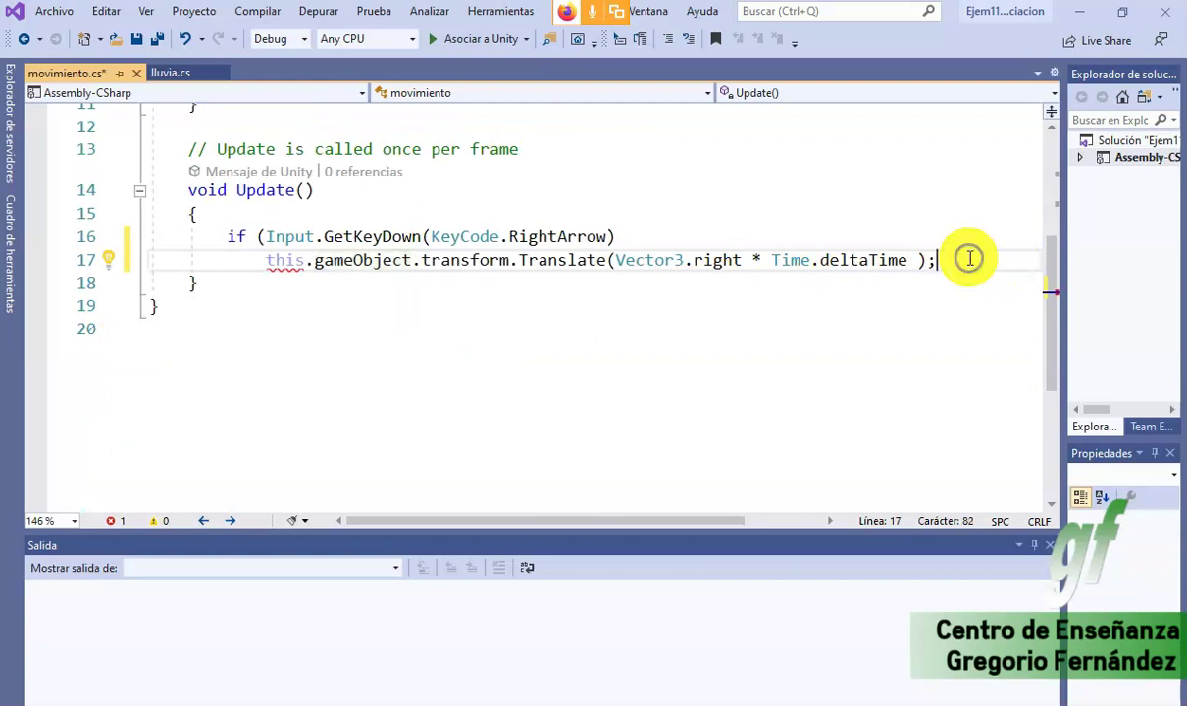
key(Return)
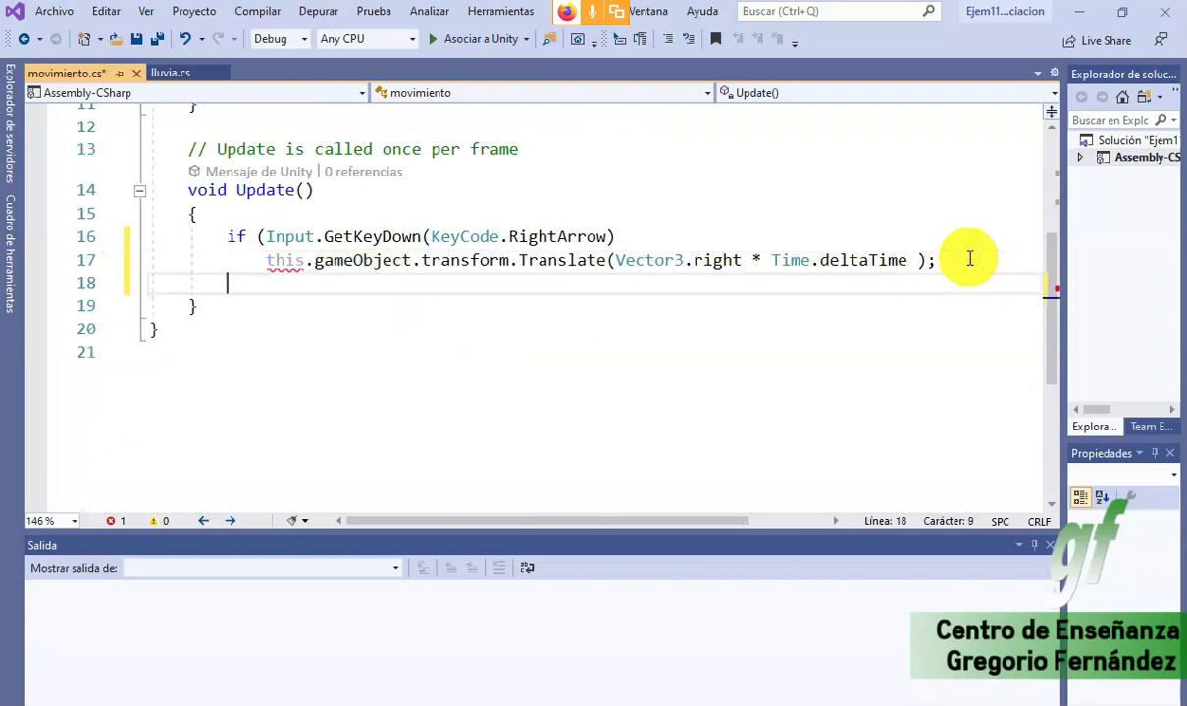
- Duplicate the RightArrow block as a LeftArrow condition moving by -1*Vector3.right
drag(969, 258, 224, 243)
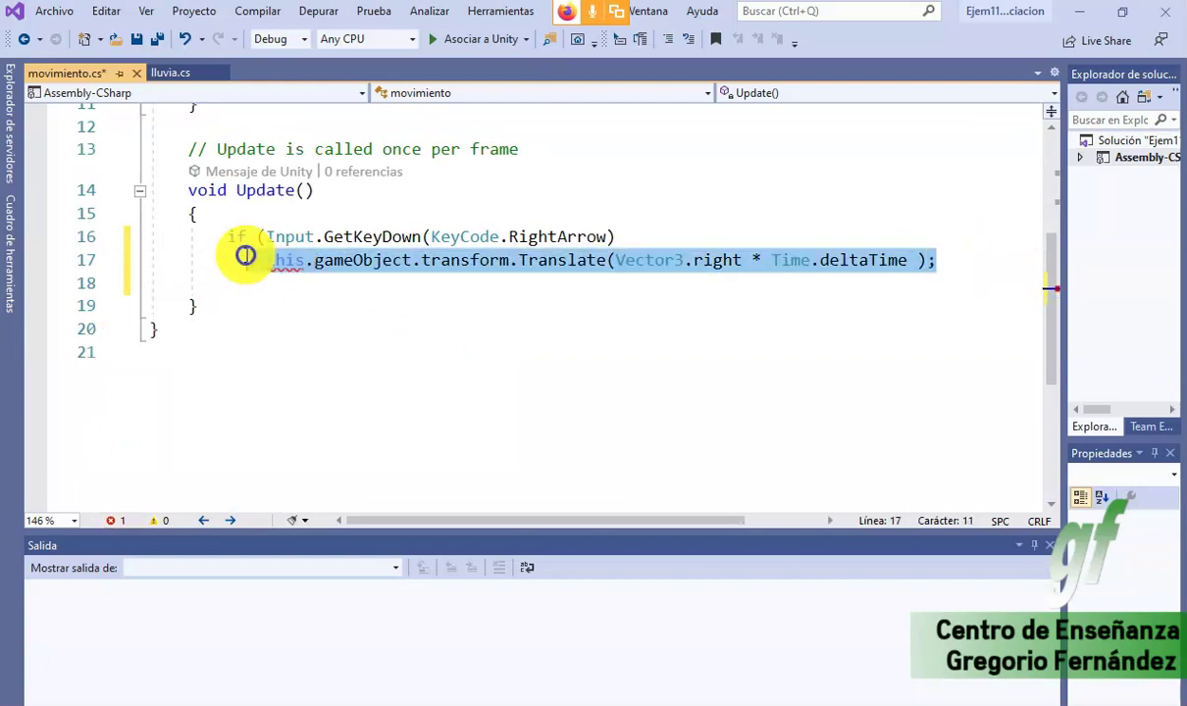
key(ctrl+c)
click(265, 283)
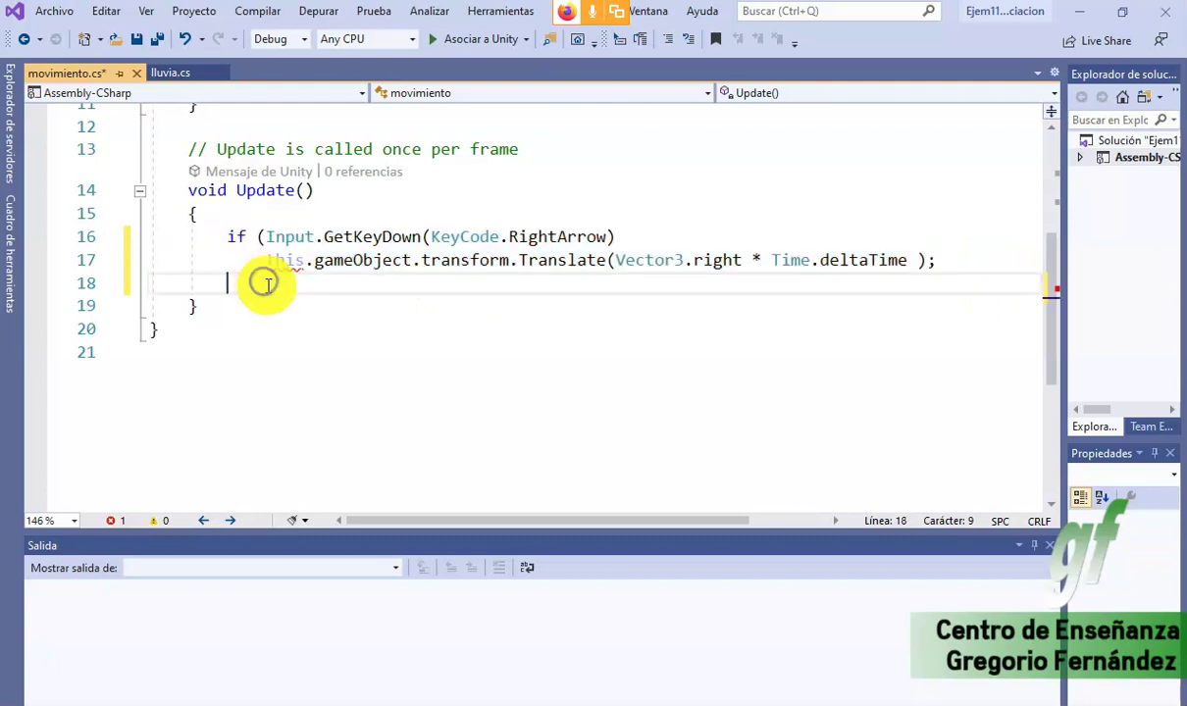
key(ctrl+v)
drag(609, 283, 534, 278)
double_click(535, 280)
text(Lef)
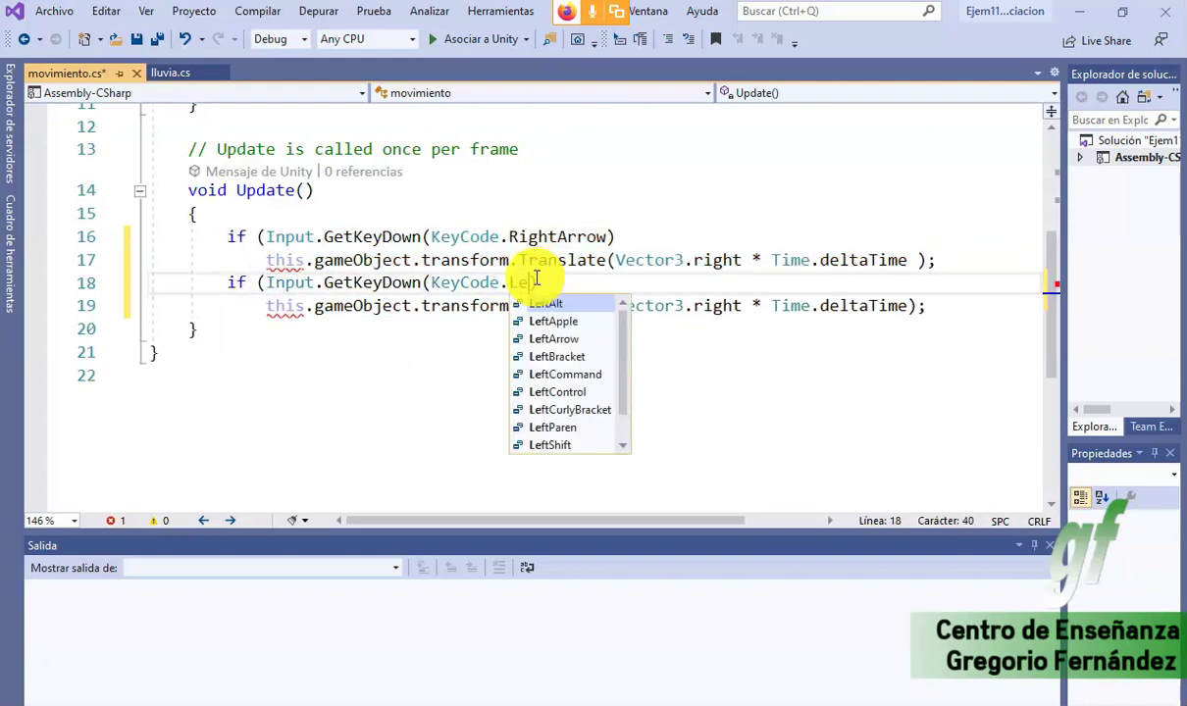
key(Down)
key(Down)
key(Tab)
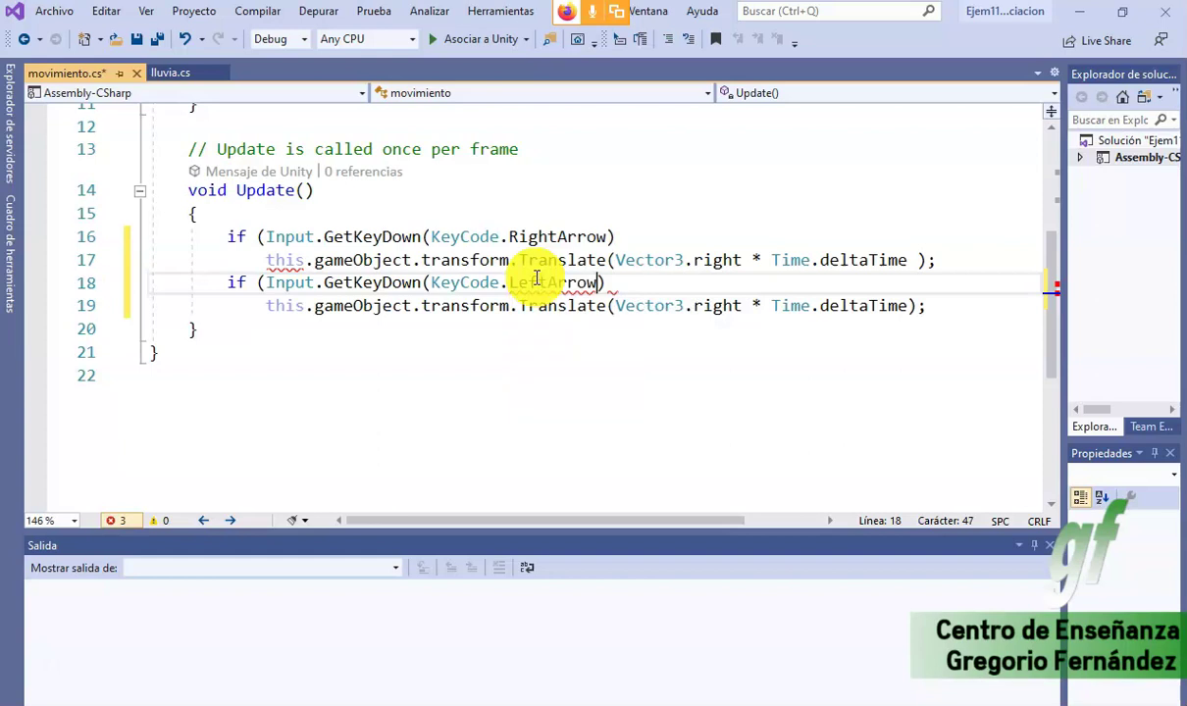
click(620, 306)
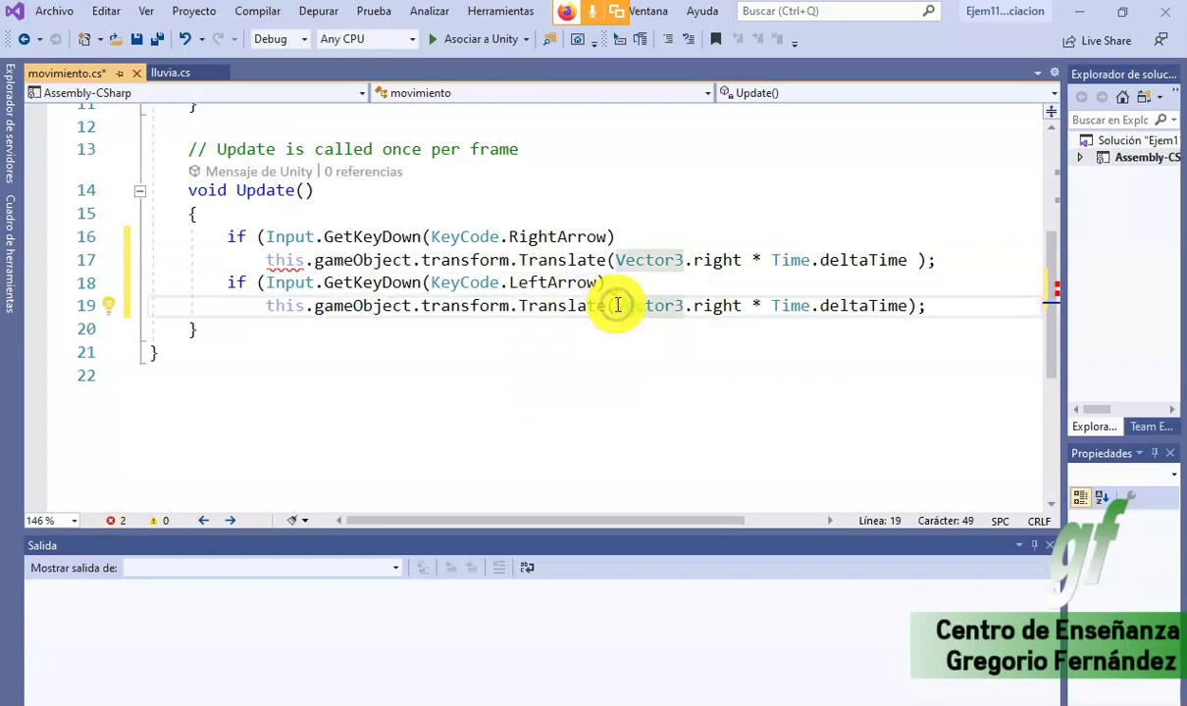
text(-1*)
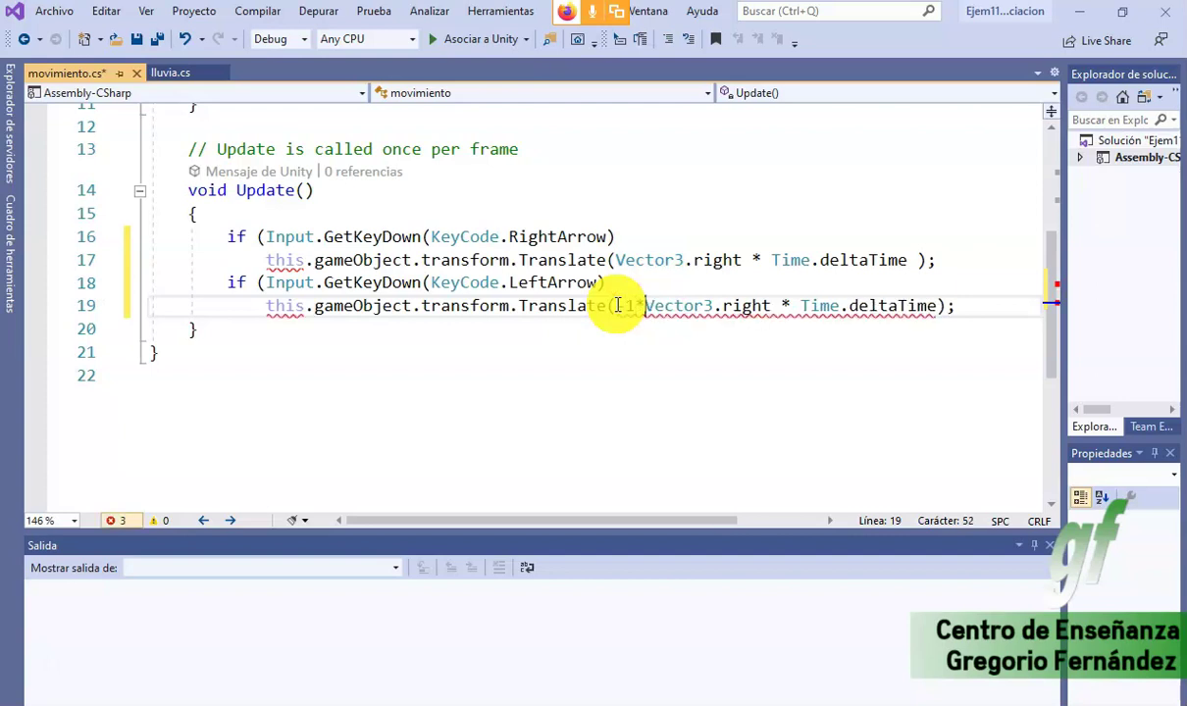
- Delete 'this' before gameObject on lines 17 and 19, then build with Asociar a Unity
mouse_move(304, 301)
double_click(285, 260)
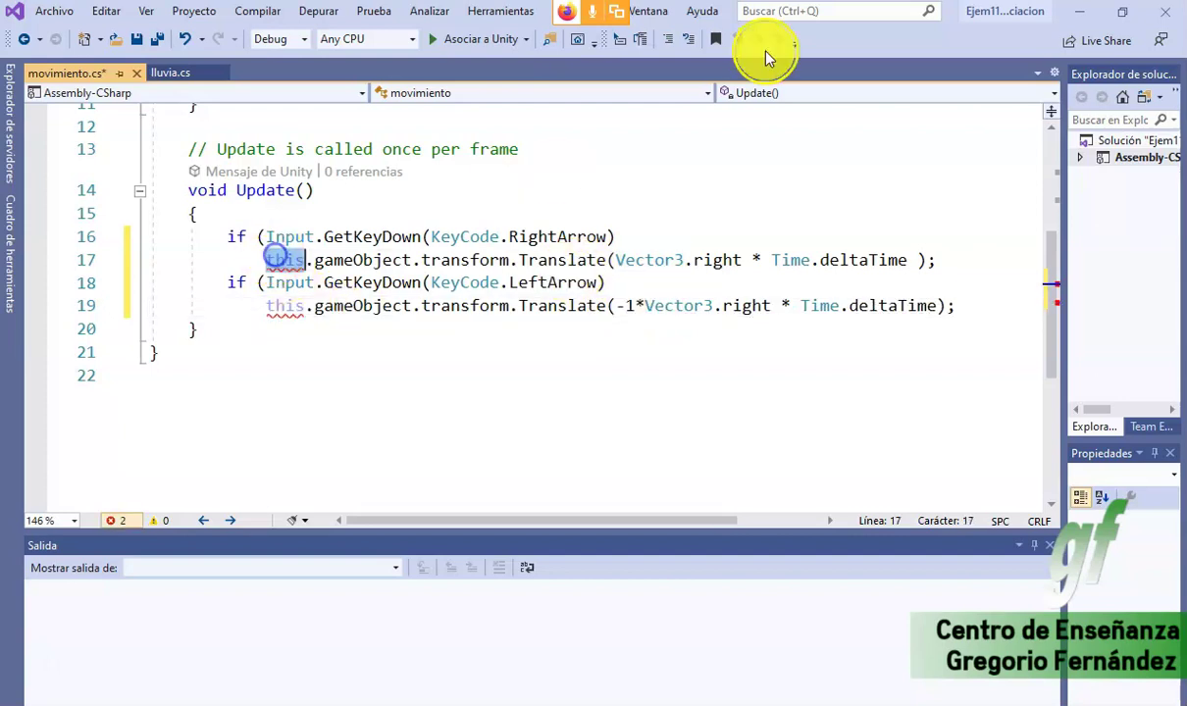
key(Delete)
key(Delete)
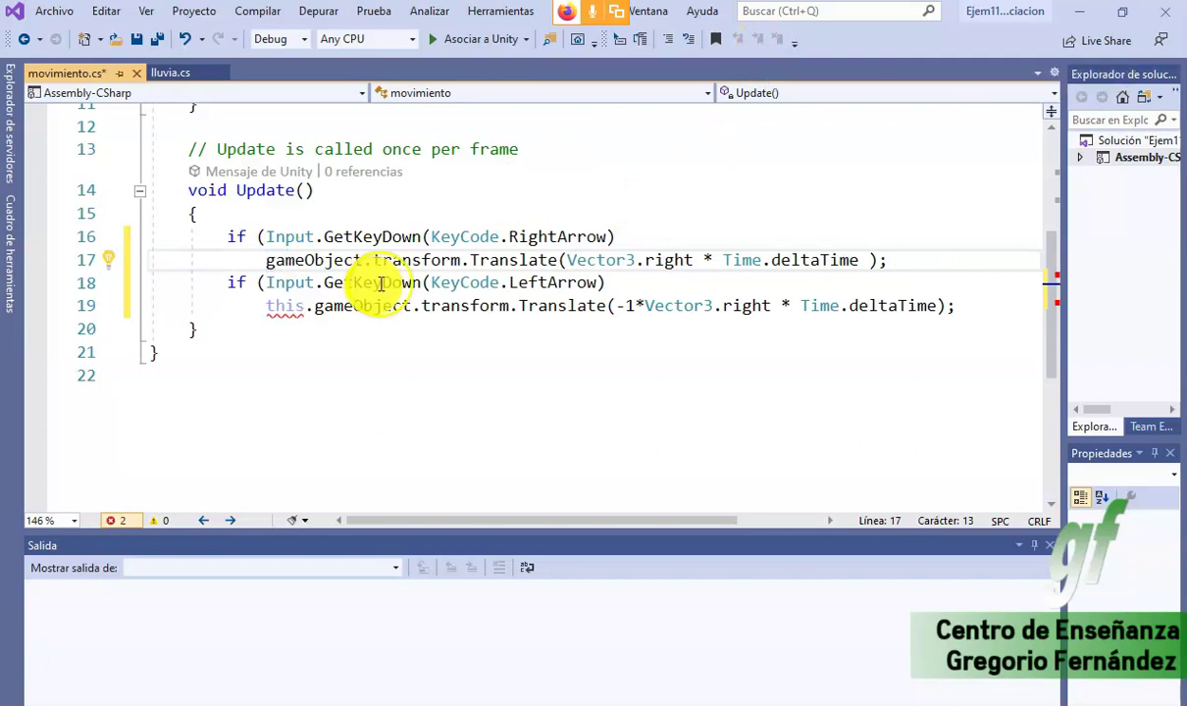
double_click(286, 305)
key(Delete)
key(Delete)
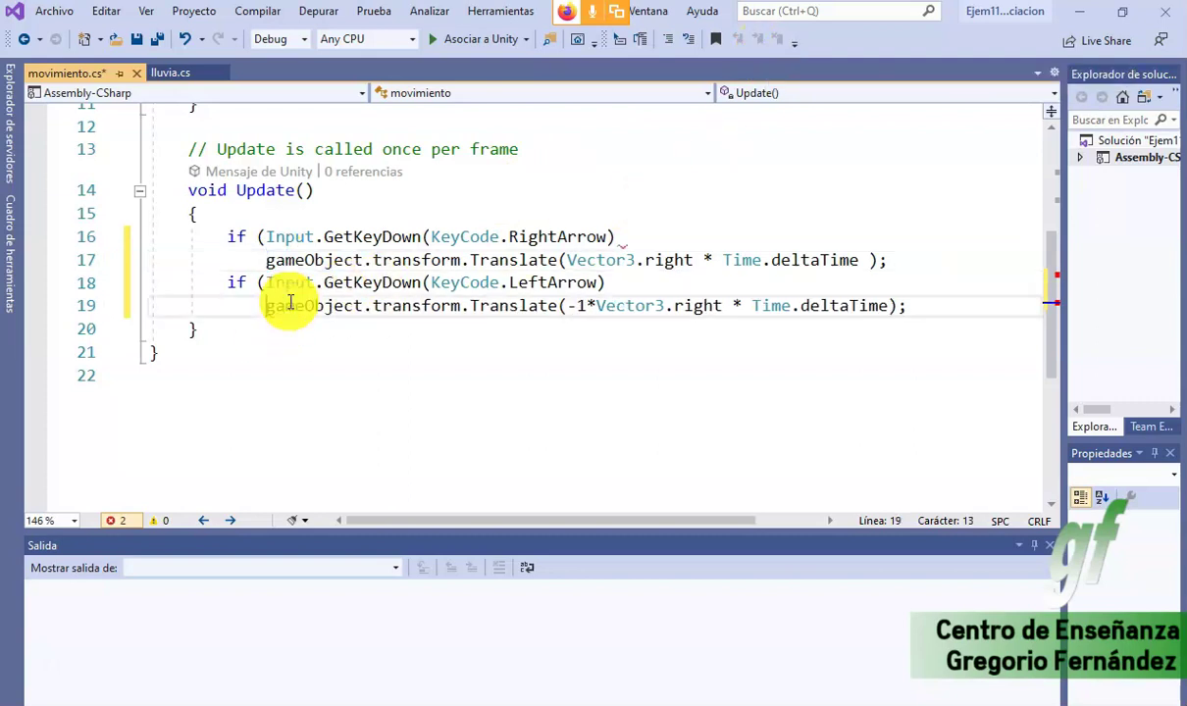
click(503, 53)
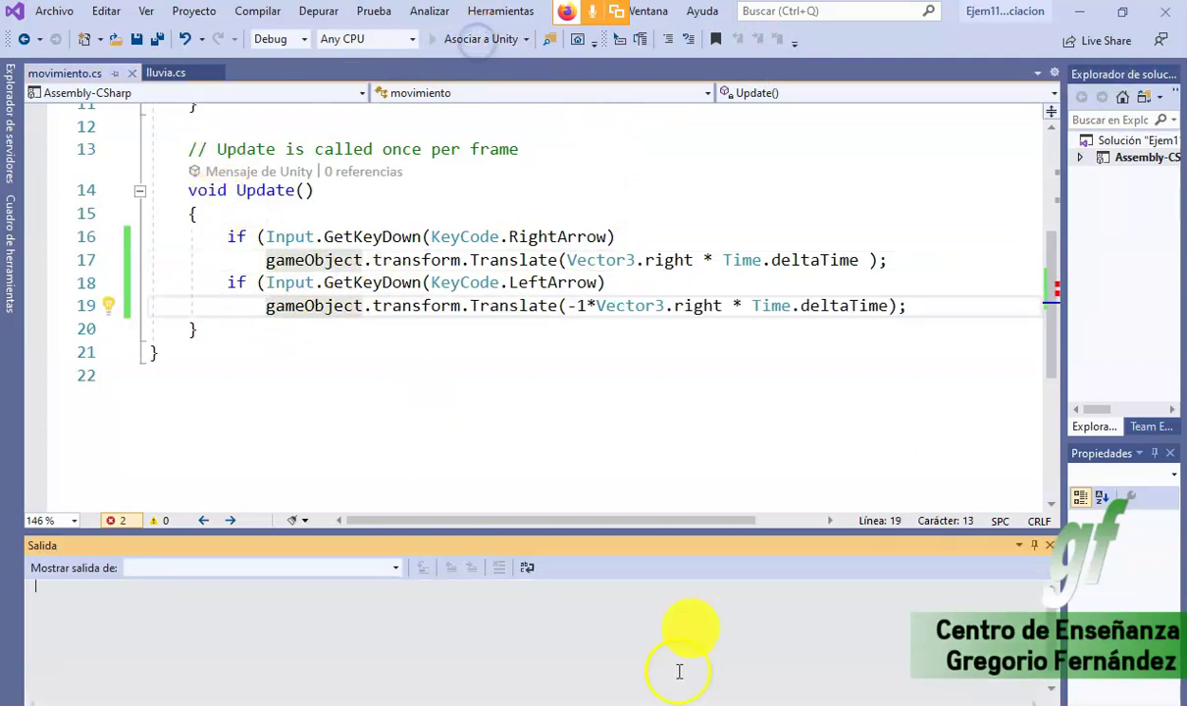
click(670, 393)
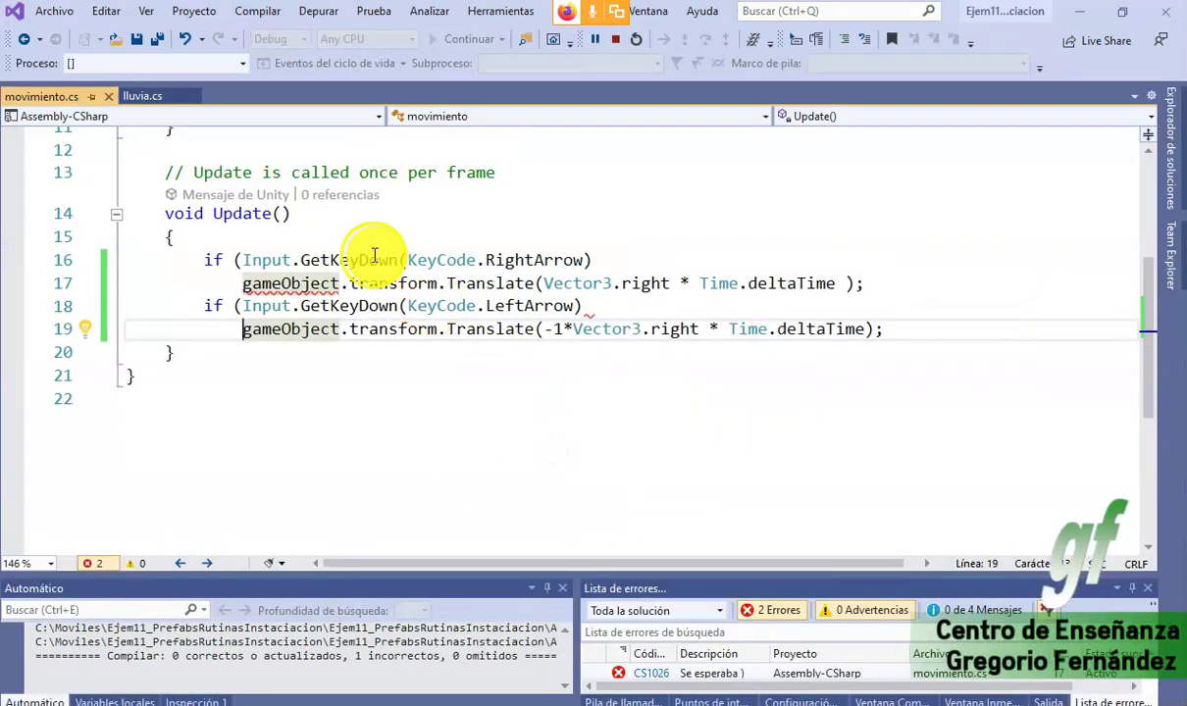
- Restore 'this.' before gameObject on both Translate lines to fix the CS1026 errors
click(243, 283)
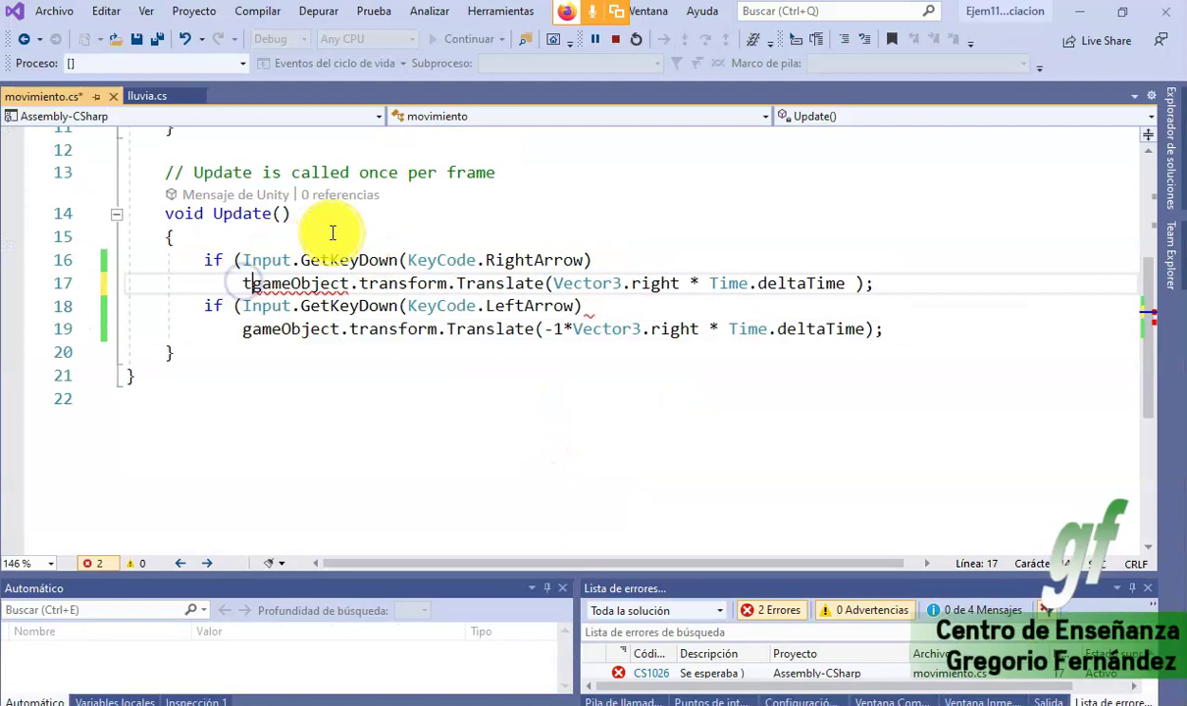
text(this.)
key(Escape)
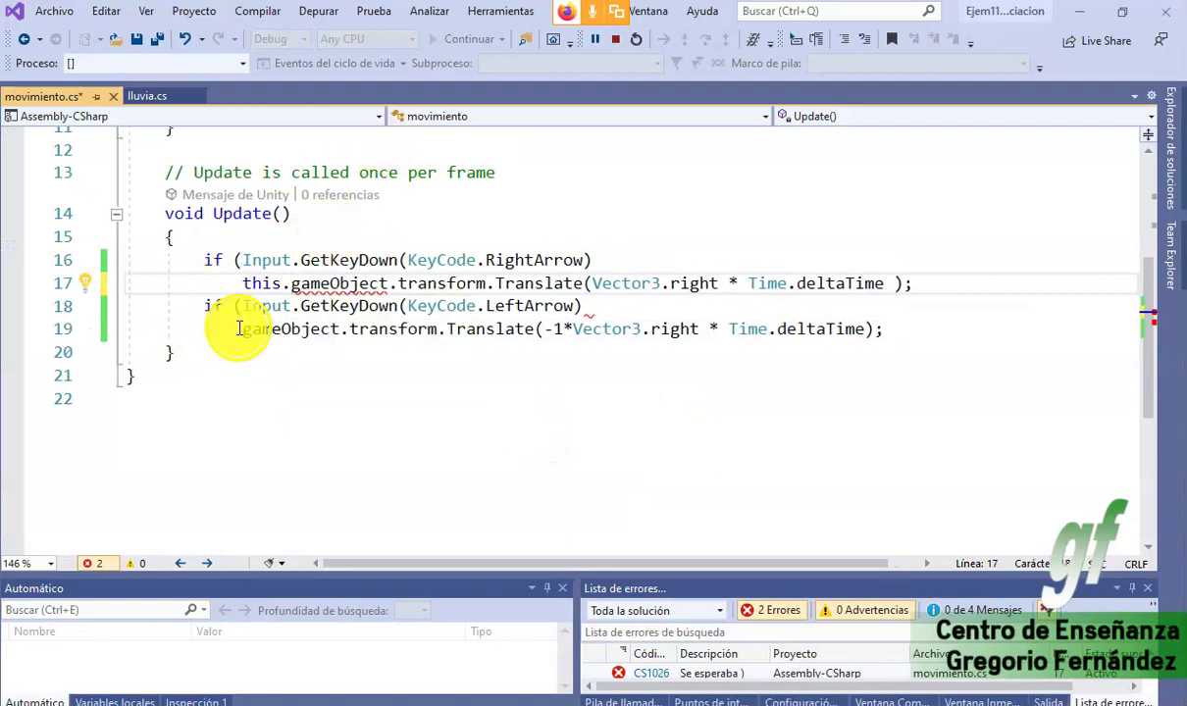
click(244, 329)
text(this.)
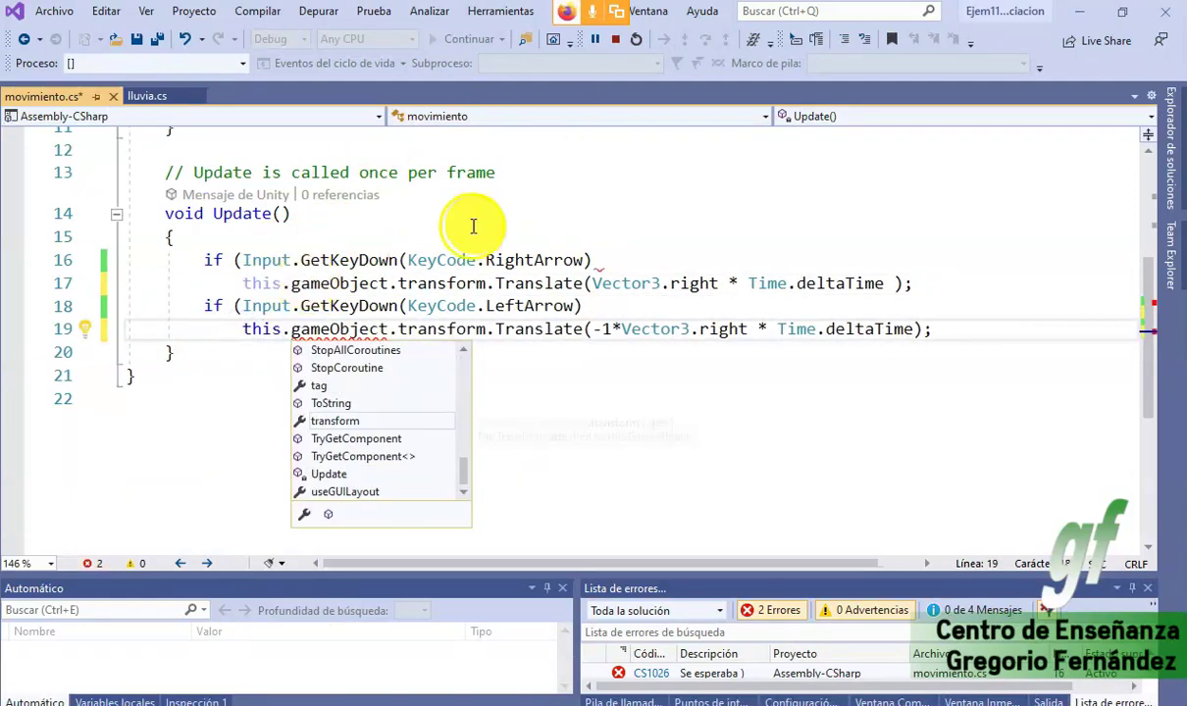
click(463, 257)
key(alt+Tab)
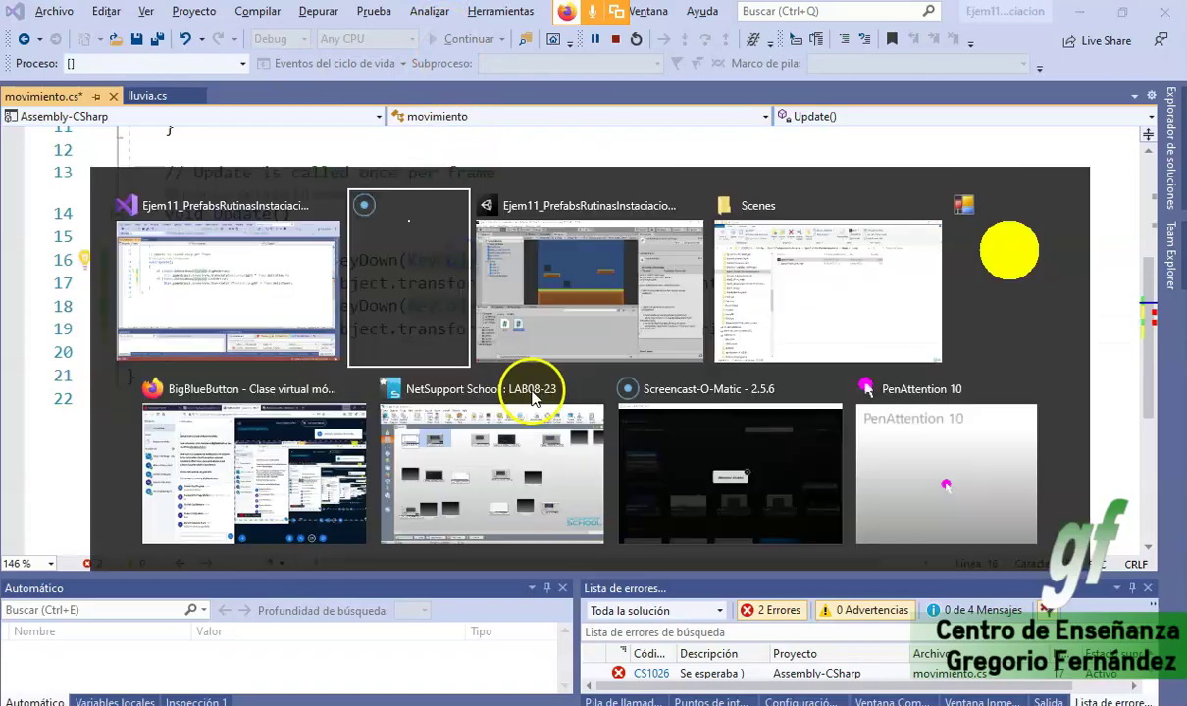
- Drag the movimiento script onto personaje and check its components
key(alt+Tab)
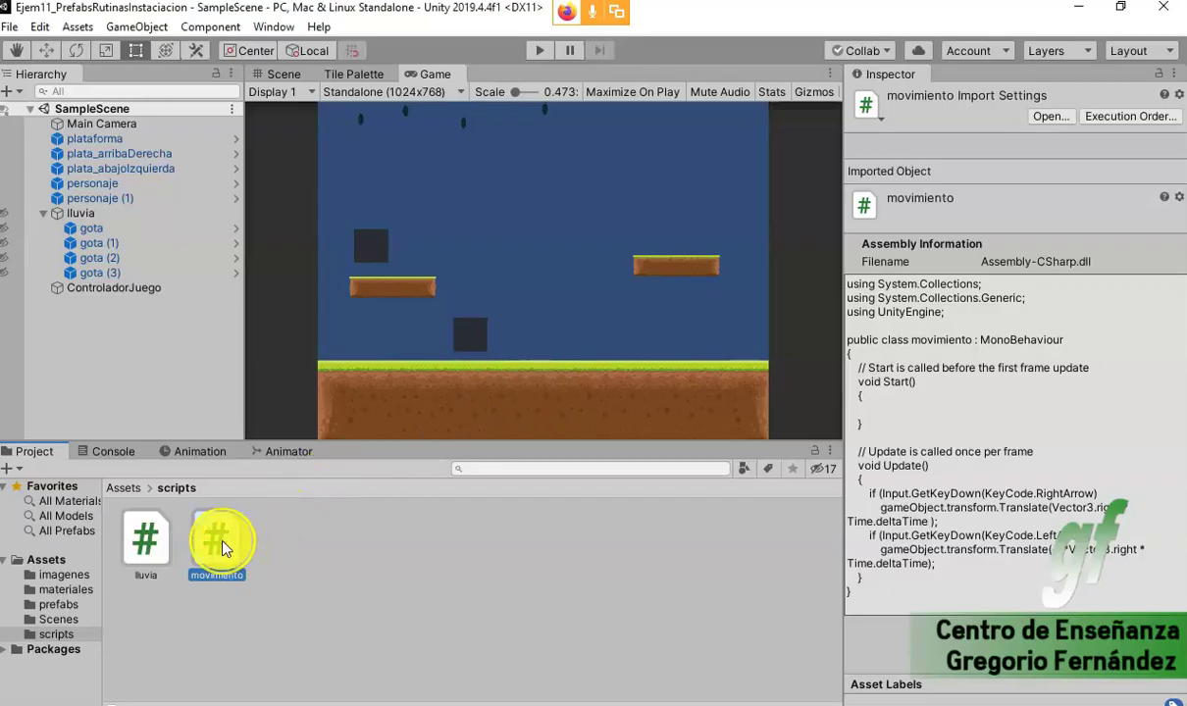
drag(222, 544, 109, 189)
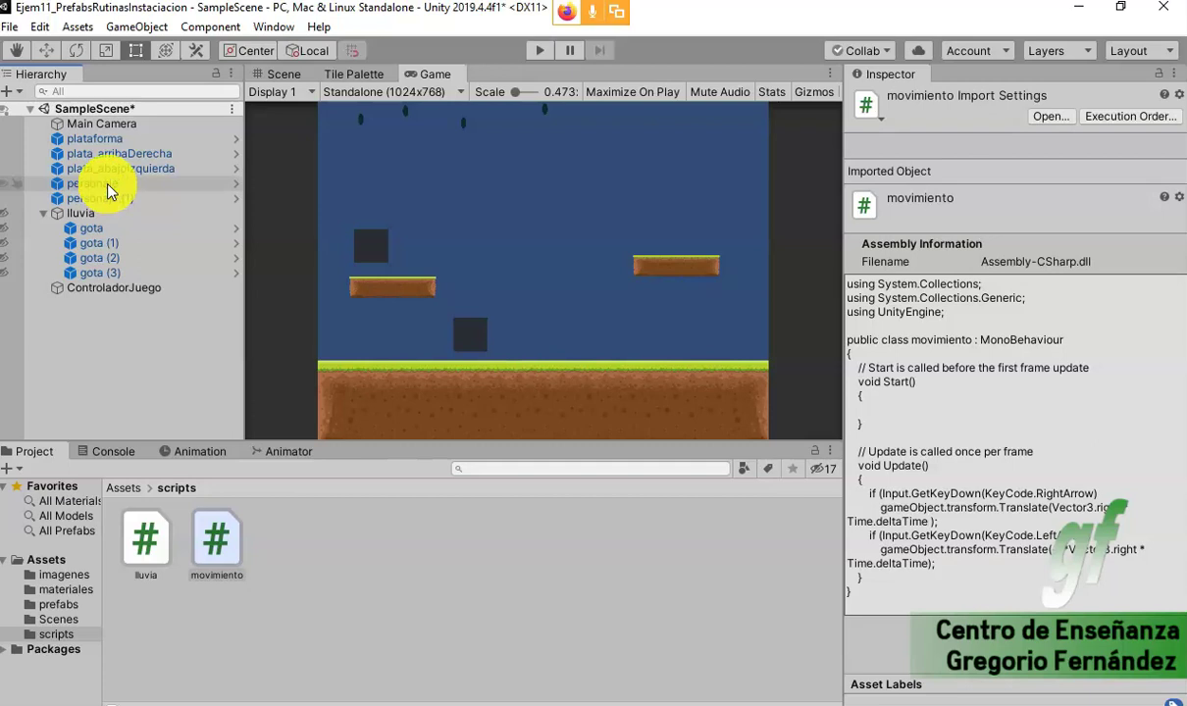
click(108, 186)
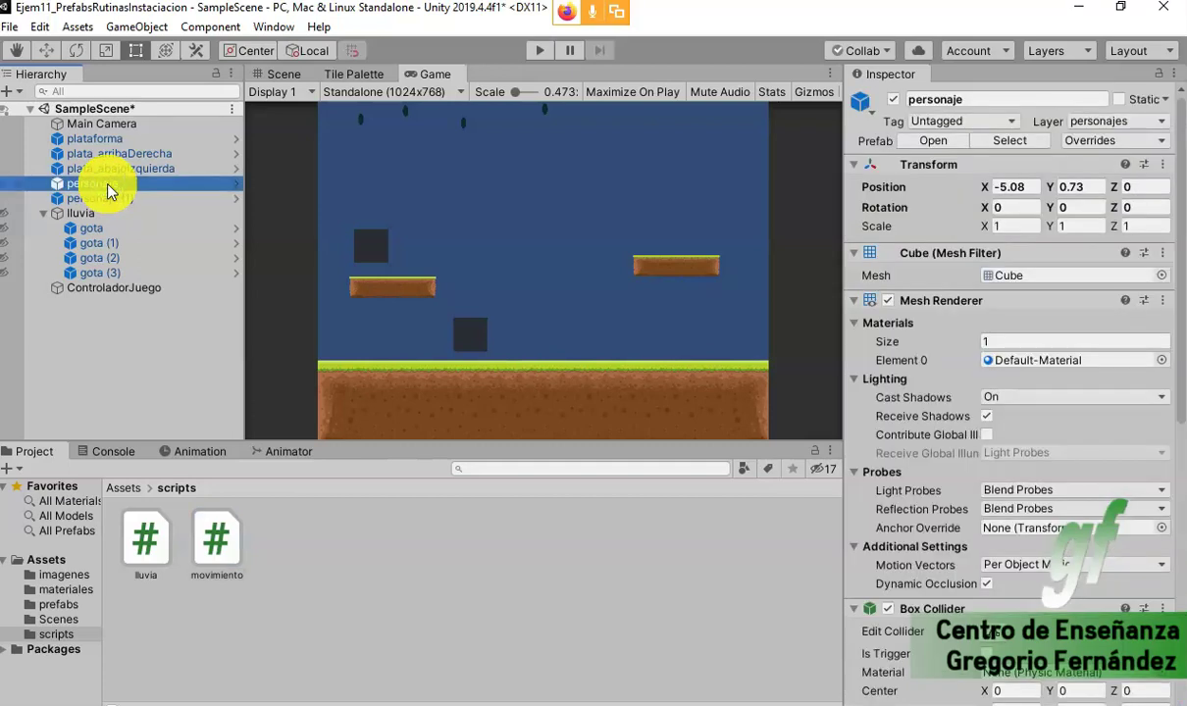
scroll(1144, 190, down, 3)
scroll(1134, 196, down, 7)
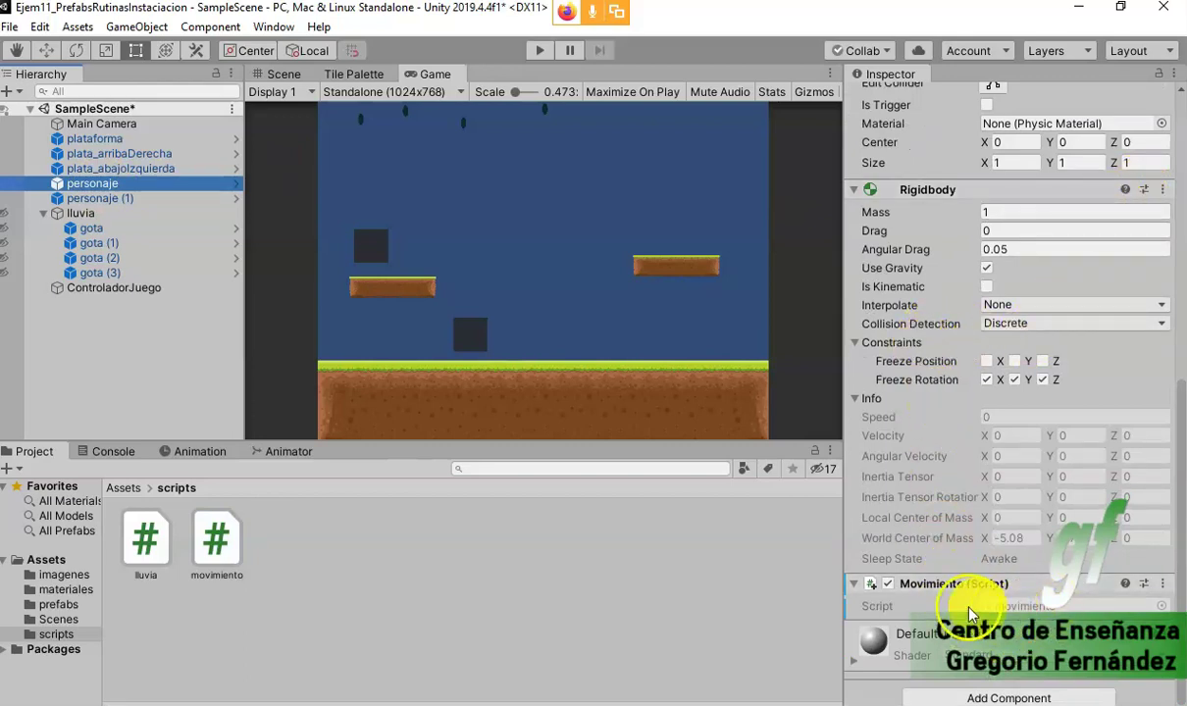
scroll(986, 578, up, 10)
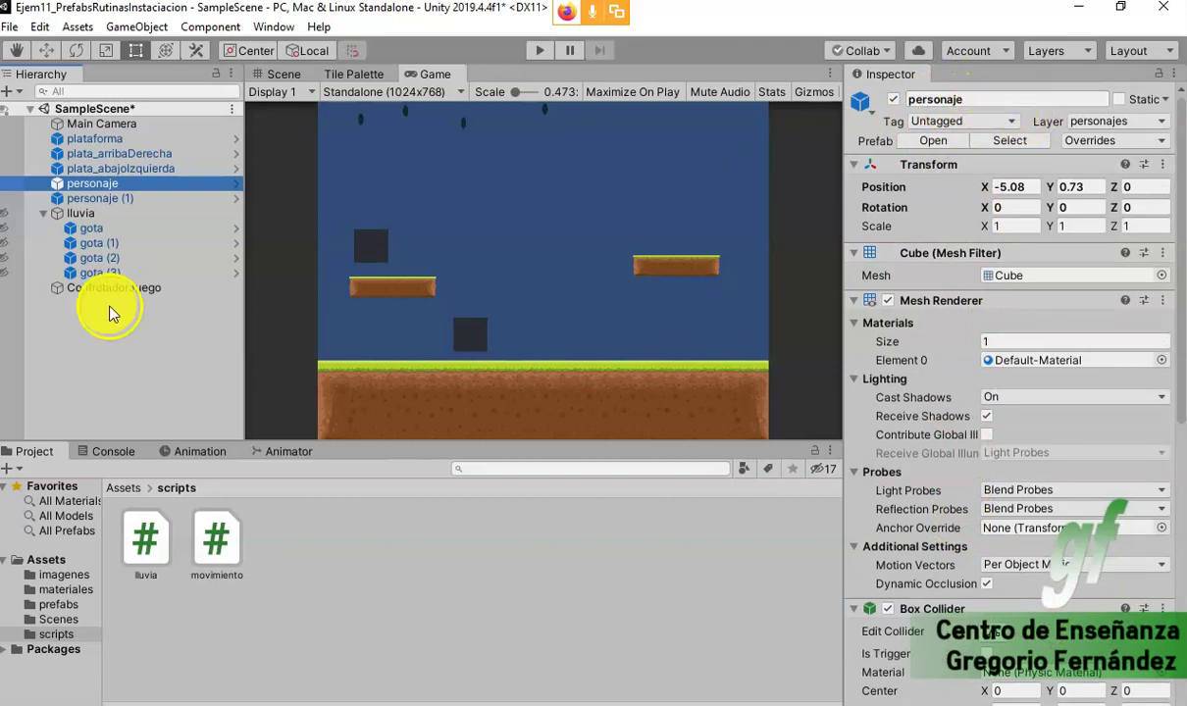
- Compare with personaje (1), confirming it lacks the movimiento script
click(110, 199)
scroll(1020, 359, down, 3)
scroll(1033, 392, down, 6)
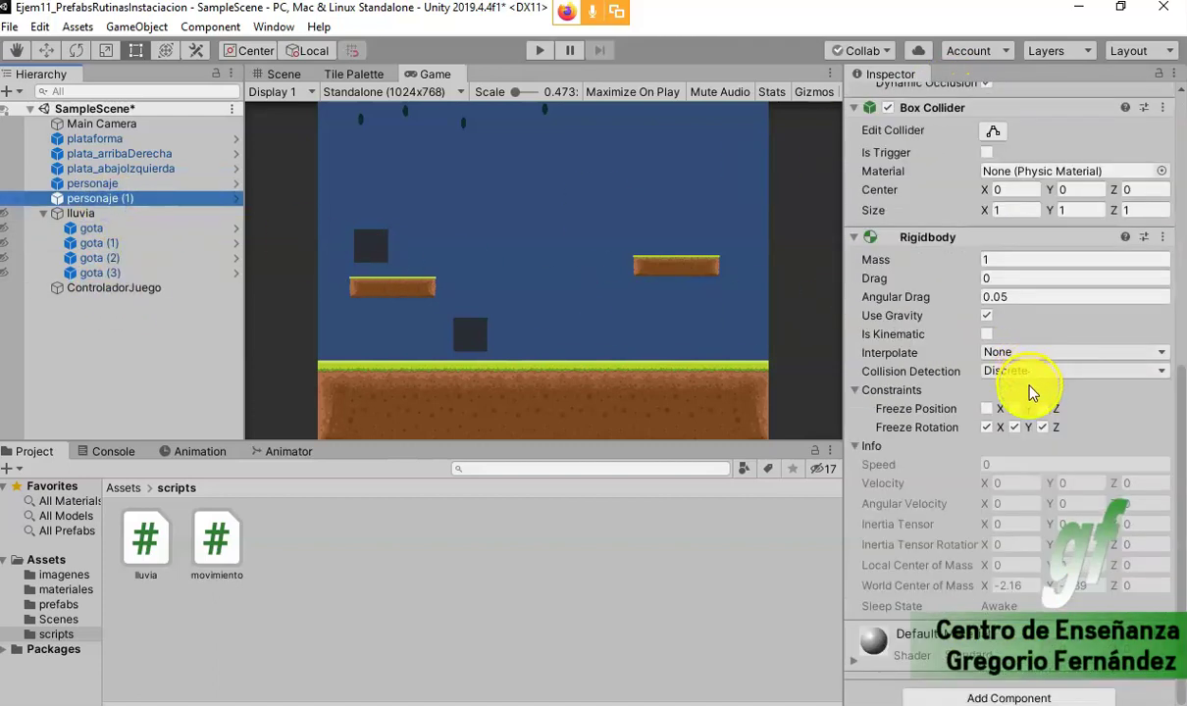
click(89, 184)
mouse_move(149, 192)
mouse_down()
mouse_move(103, 204)
mouse_move(96, 190)
mouse_up()
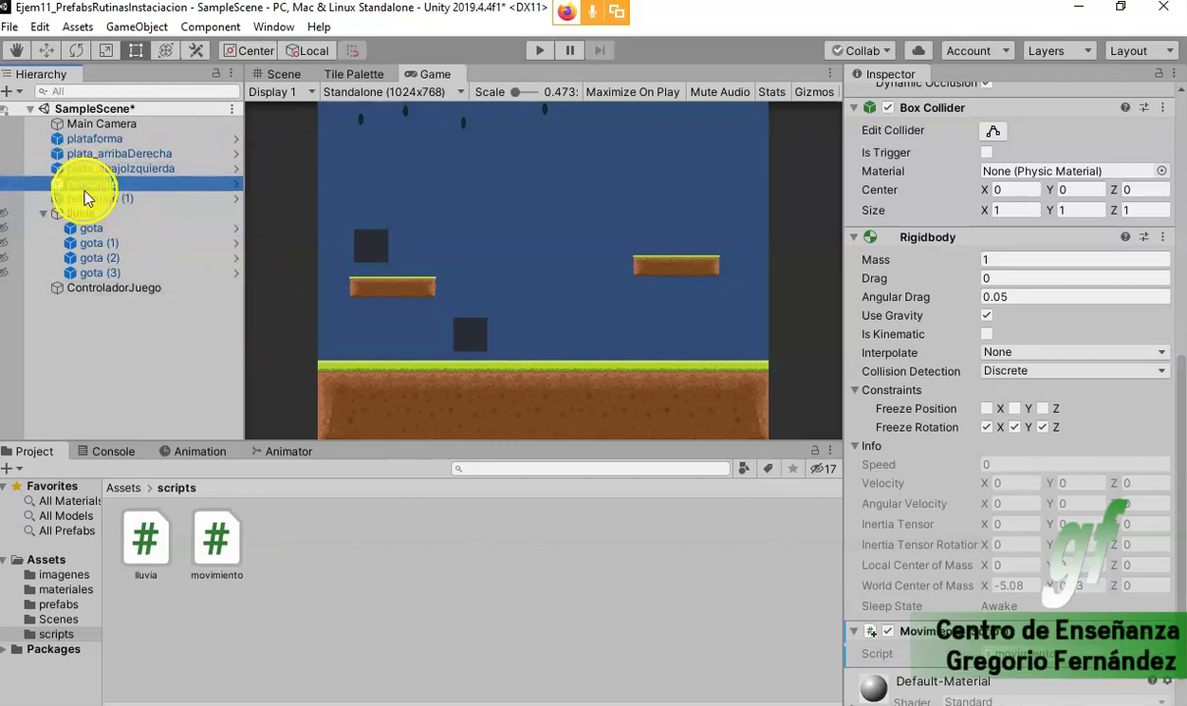
click(93, 203)
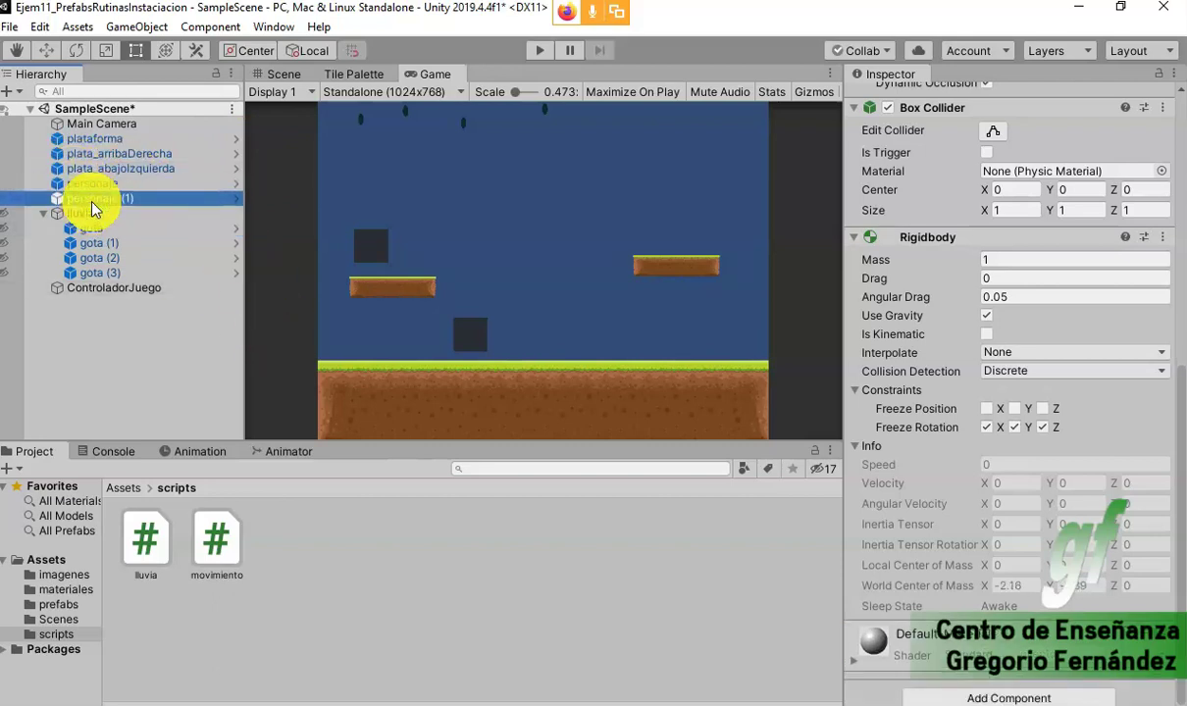
click(92, 185)
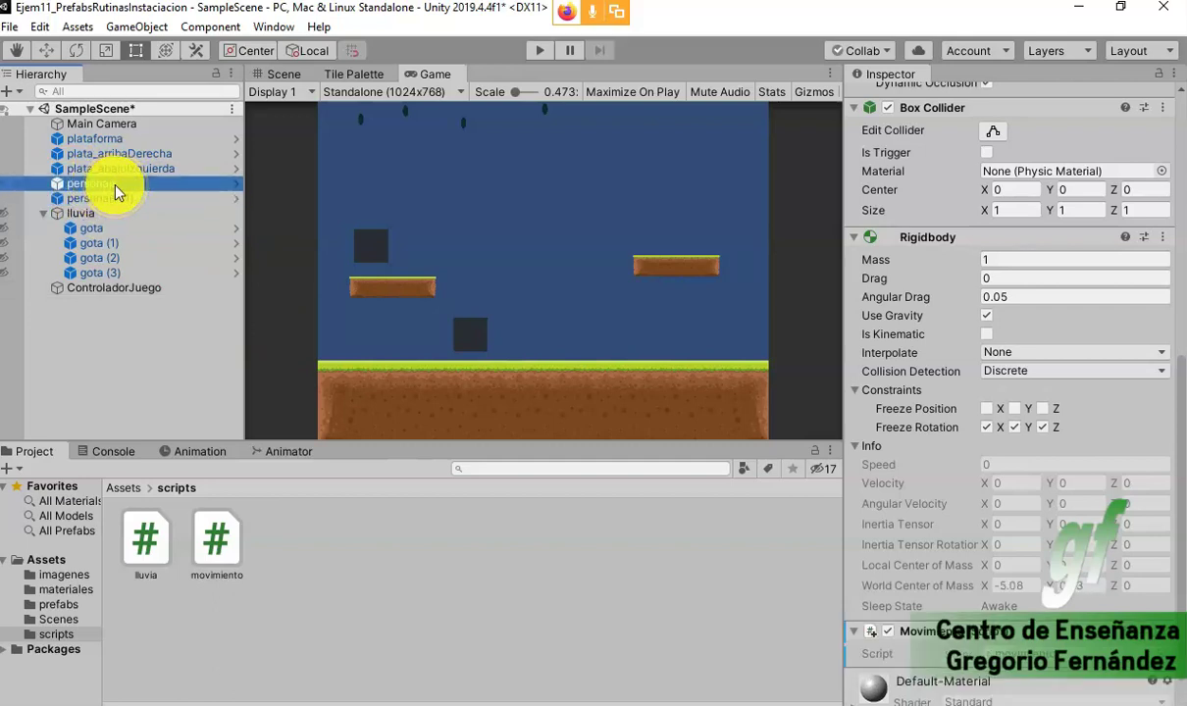
scroll(1108, 141, up, 10)
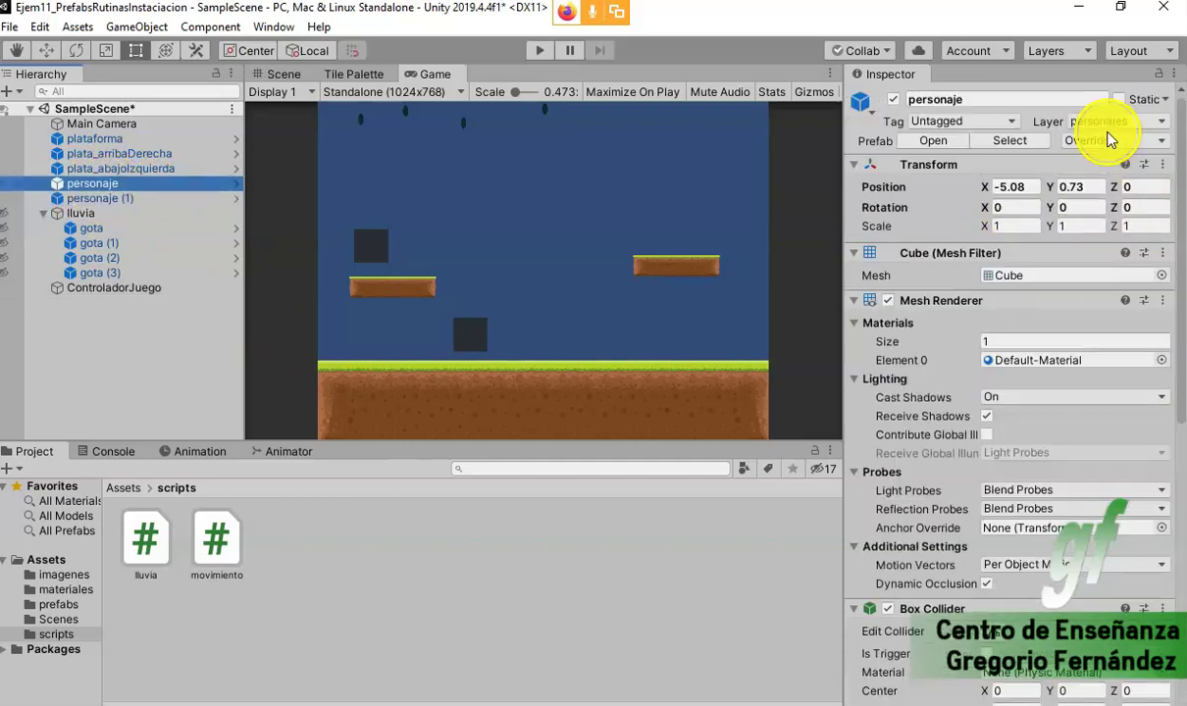
- Apply All prefab overrides so personaje (1) also gets the movimiento script
click(1131, 143)
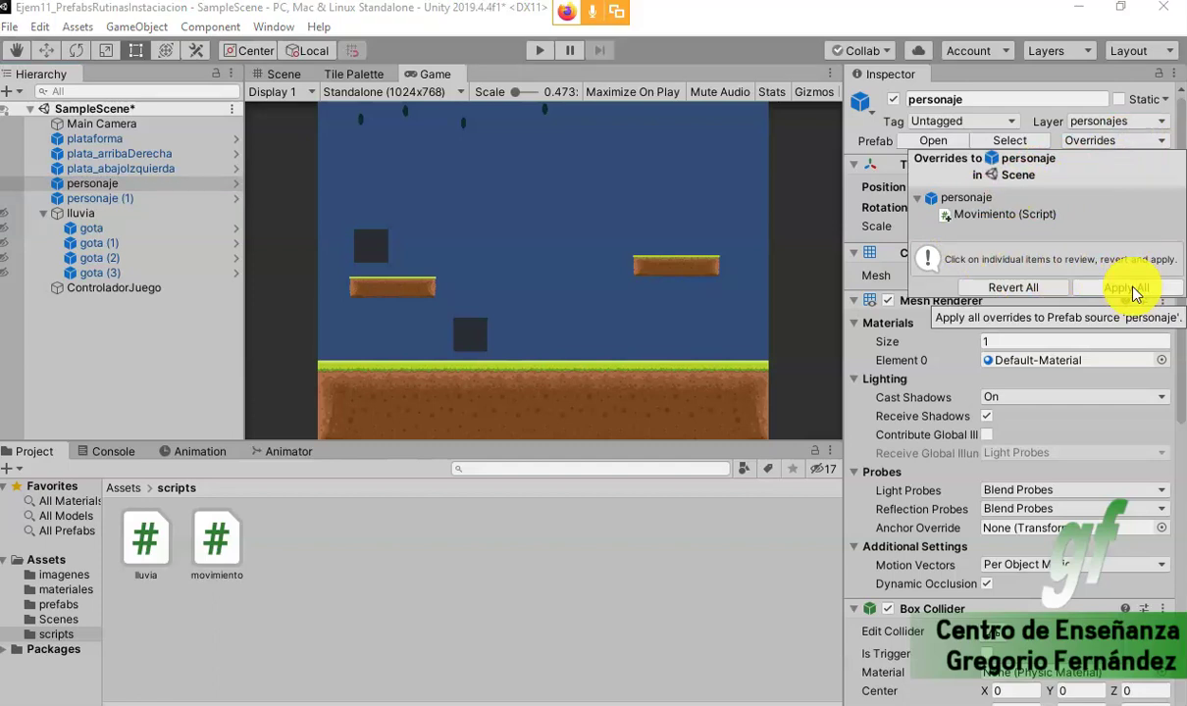
click(1133, 291)
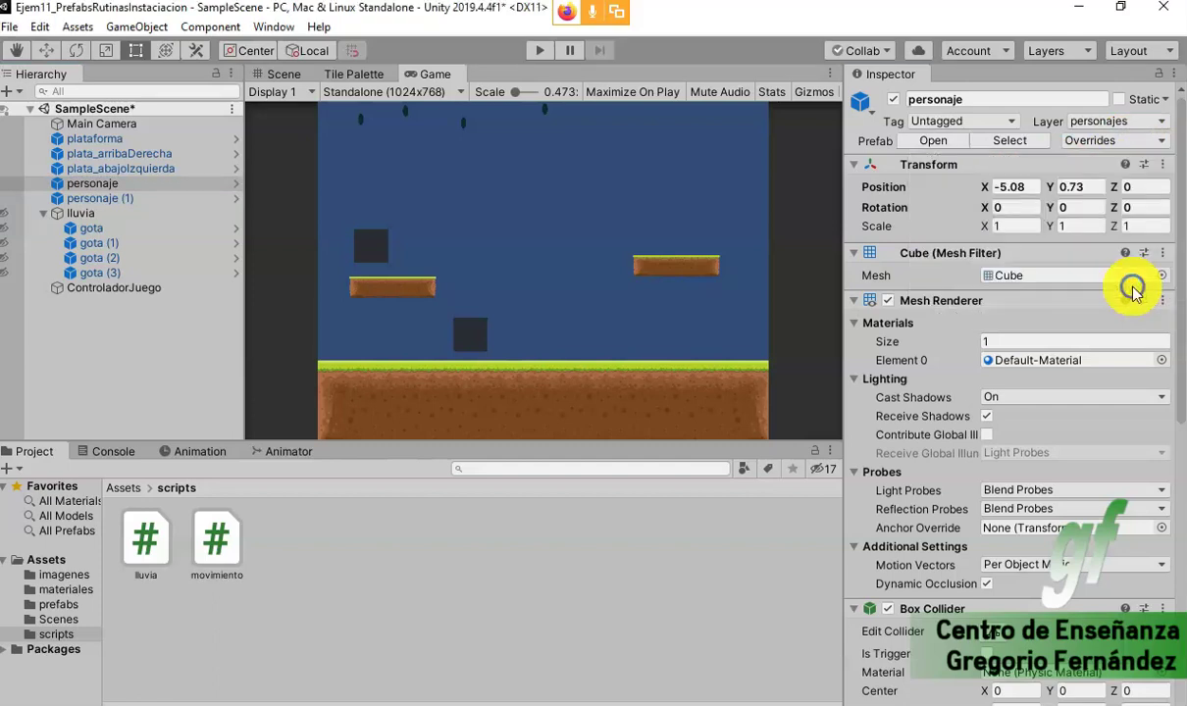
click(114, 200)
scroll(874, 313, down, 10)
scroll(874, 313, down, 1)
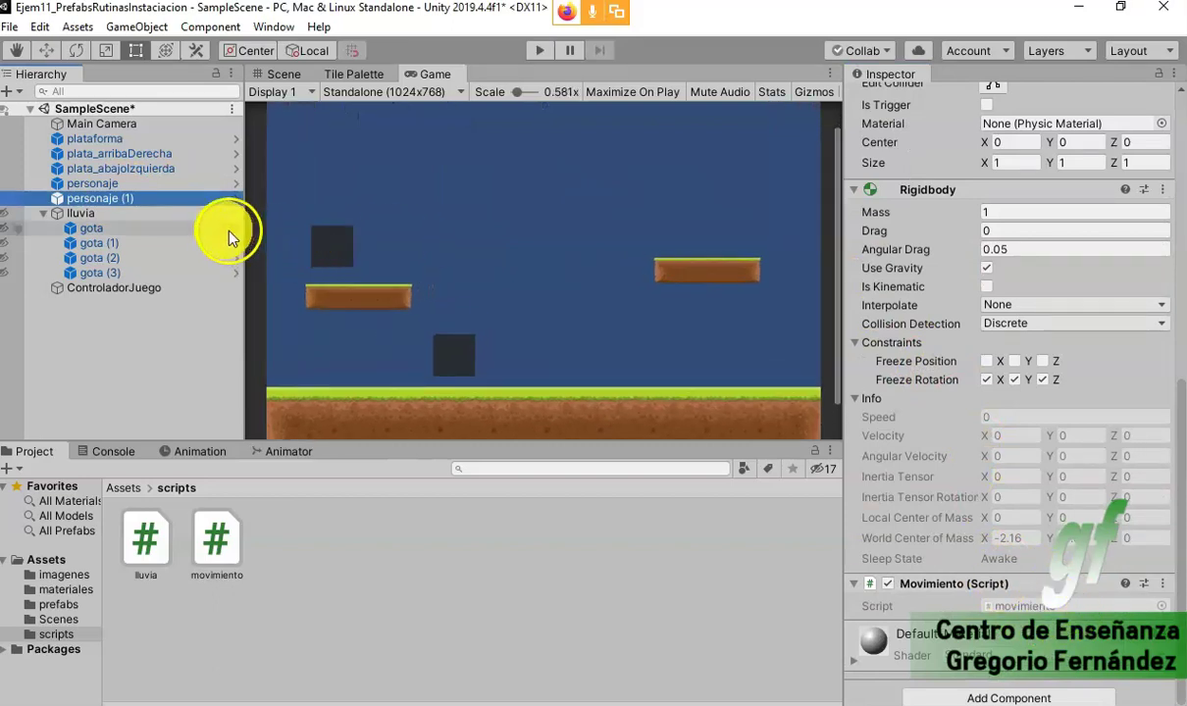
- Play-test the scene to check the personaje characters' arrow-key movement
click(541, 50)
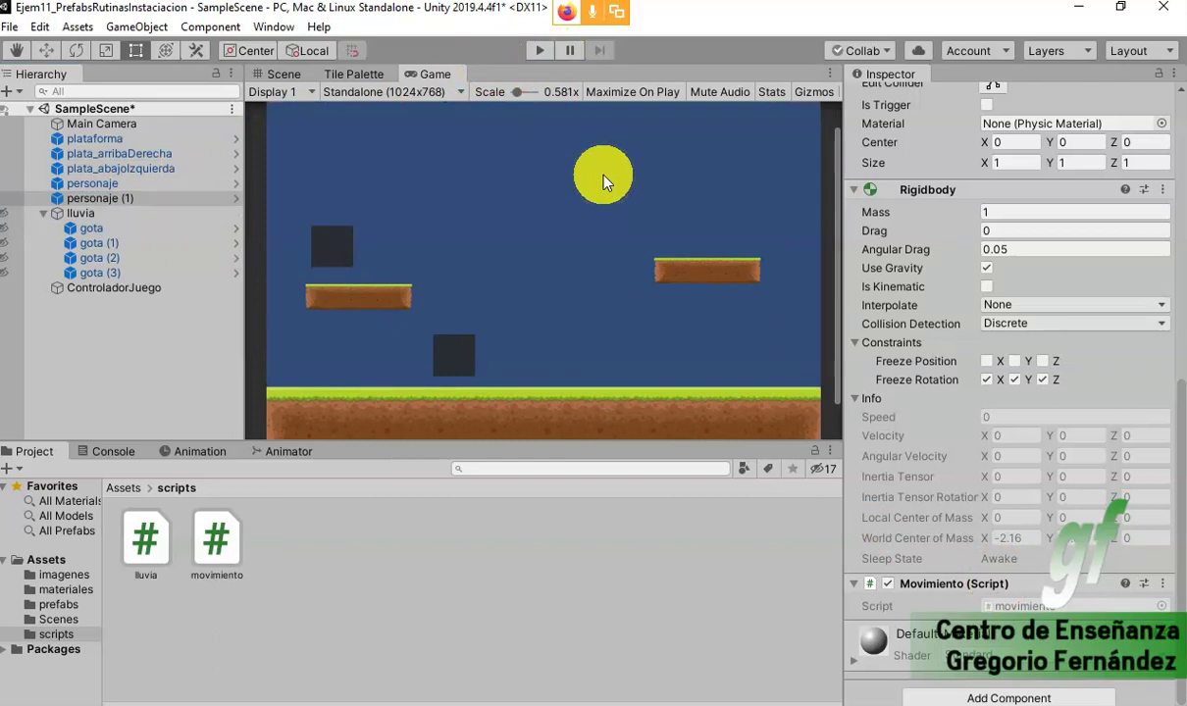
click(540, 50)
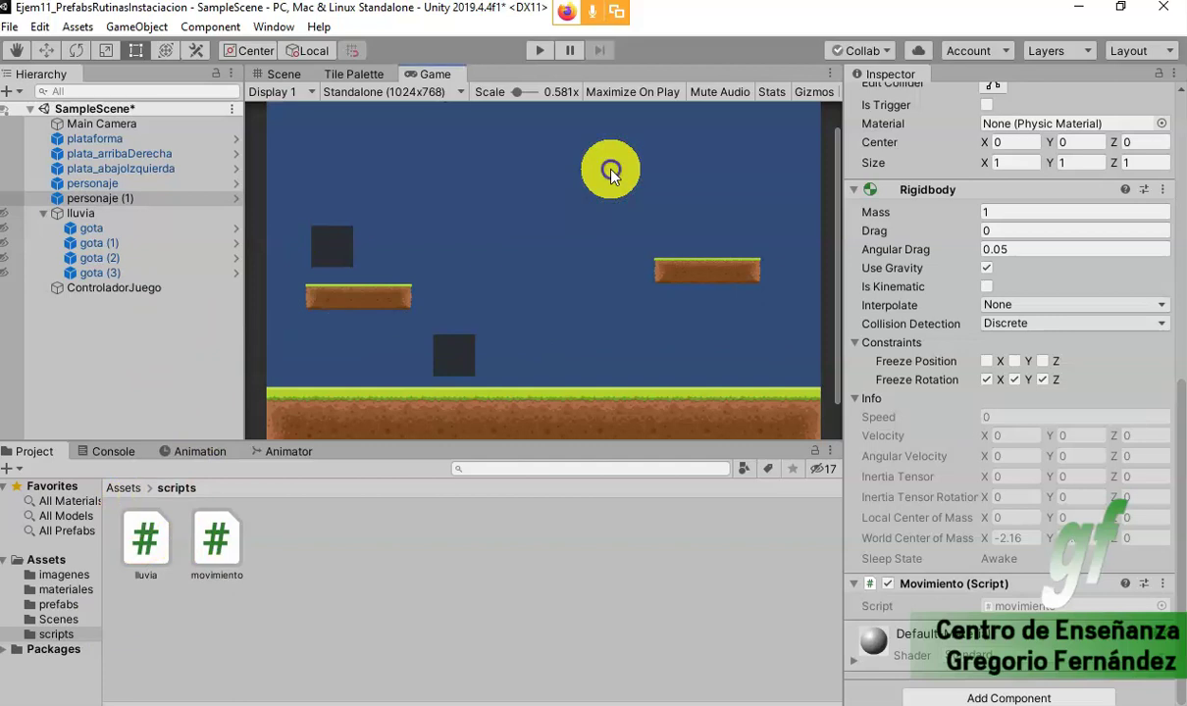
click(577, 214)
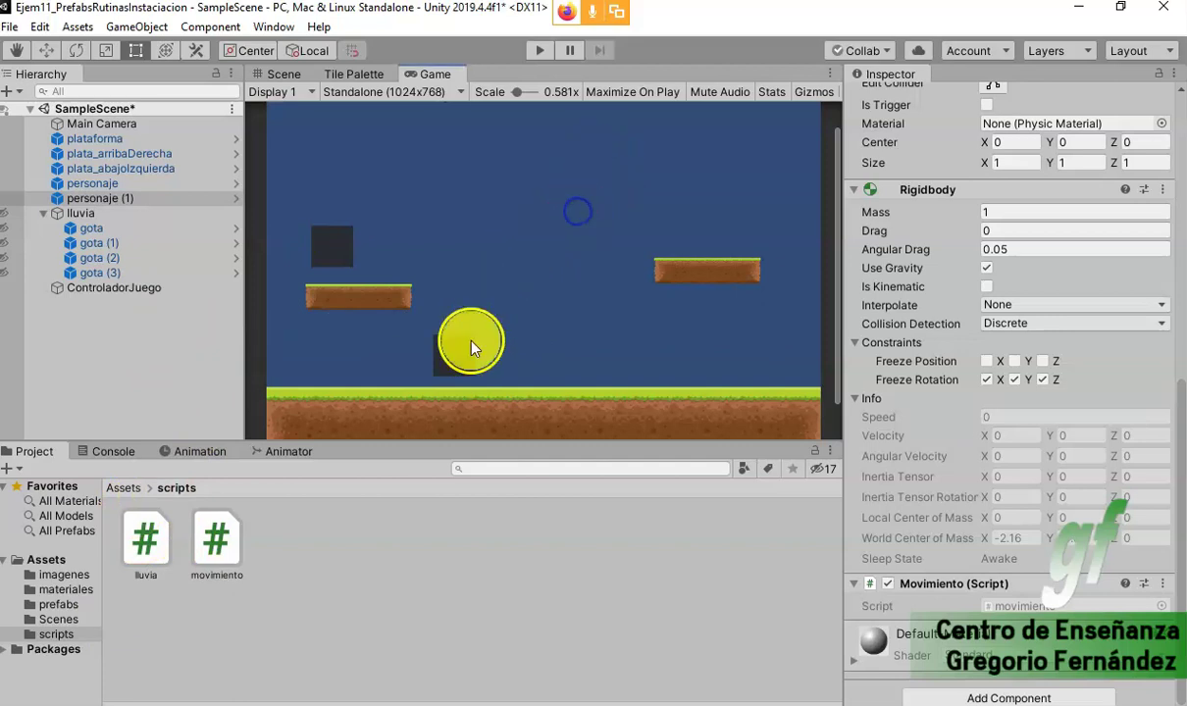
click(539, 50)
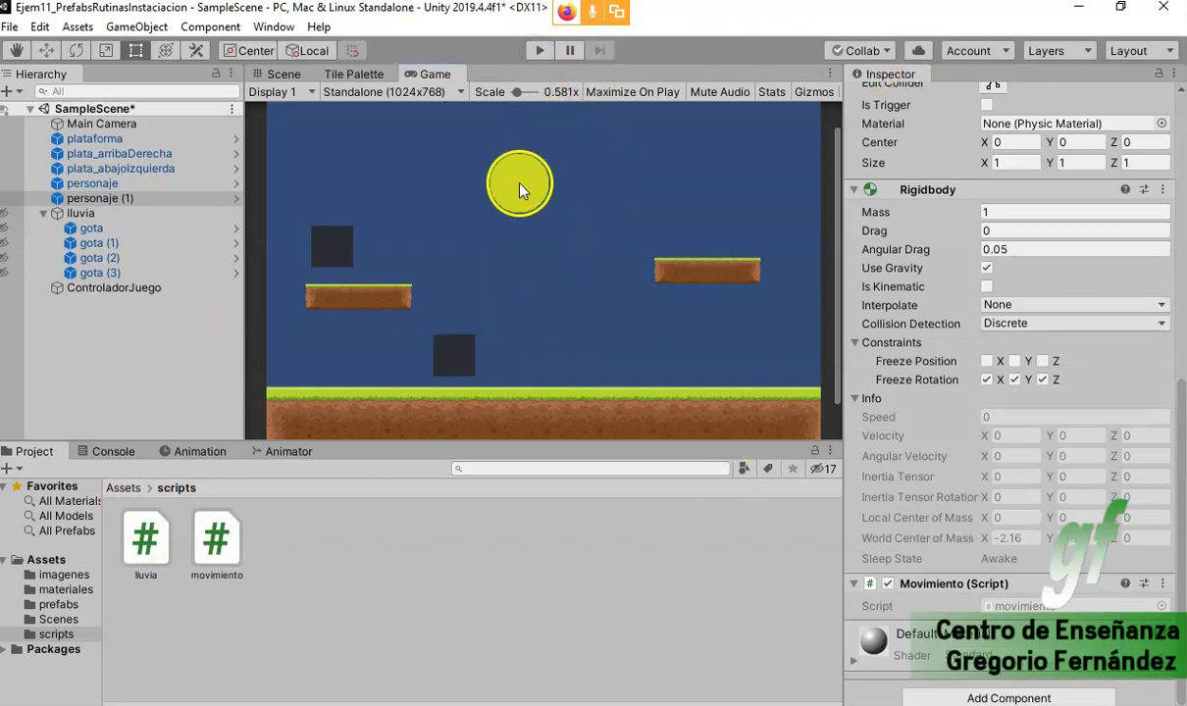
- Save movimiento.cs and attach to Unity with 0 errors, then return to the Unity editor
click(37, 677)
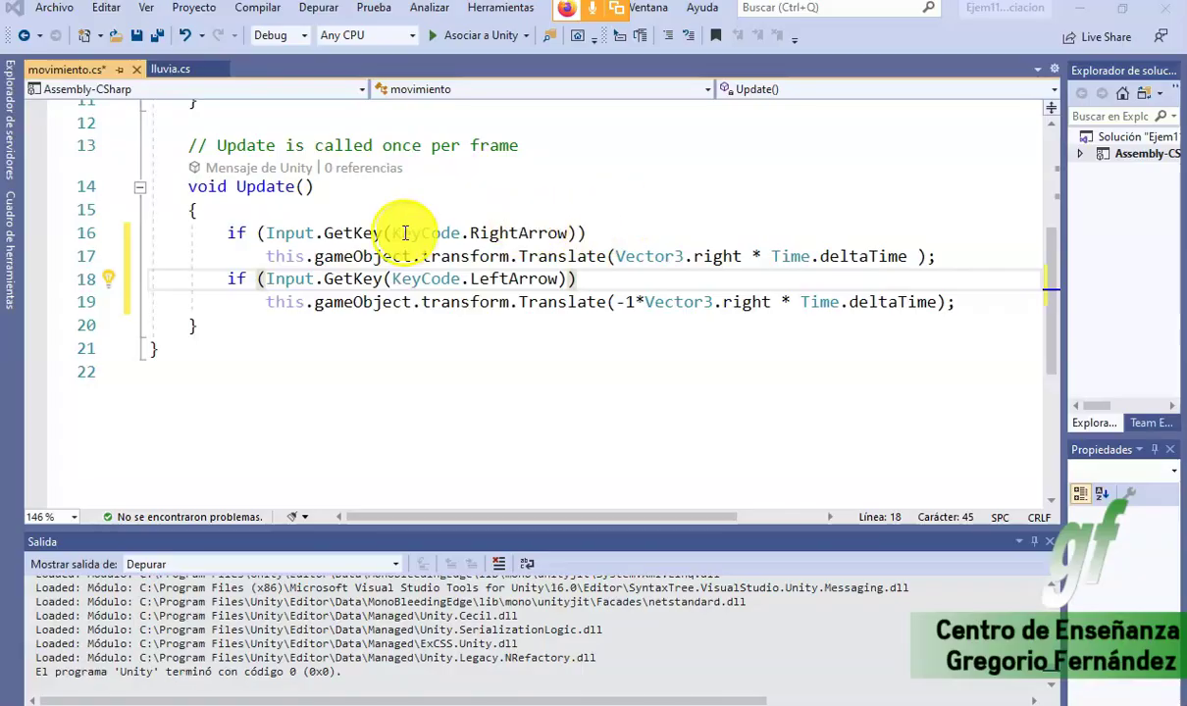
mouse_move(382, 233)
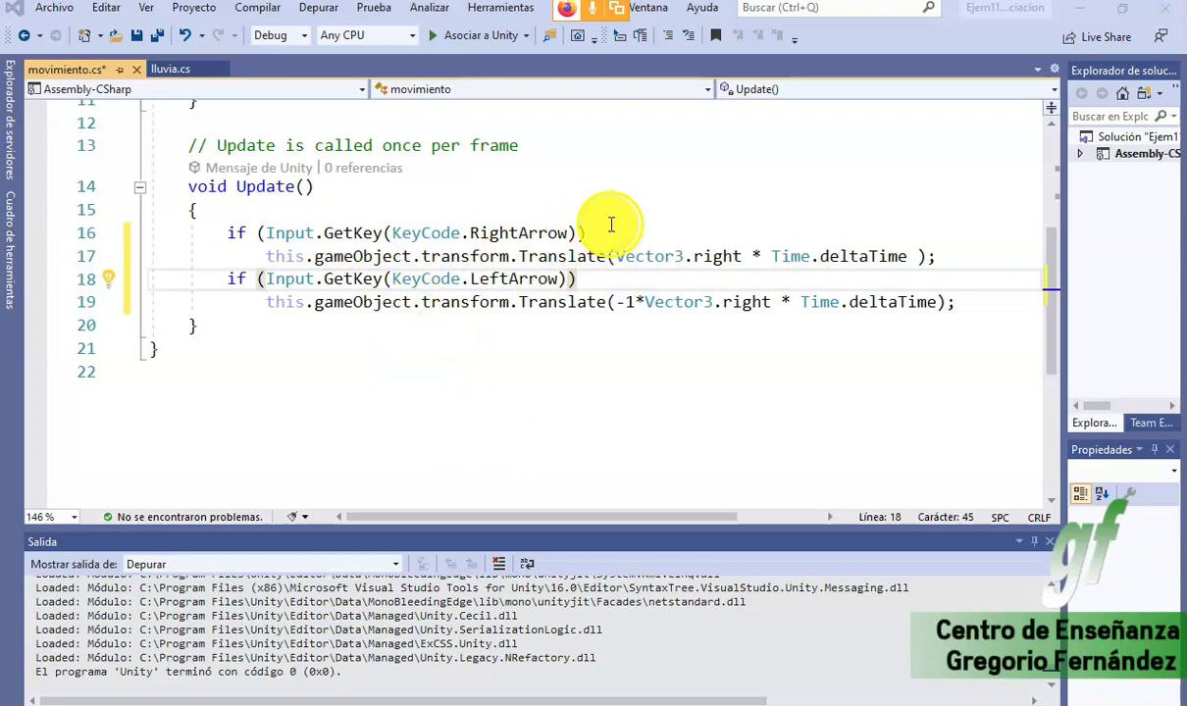
click(600, 232)
click(268, 255)
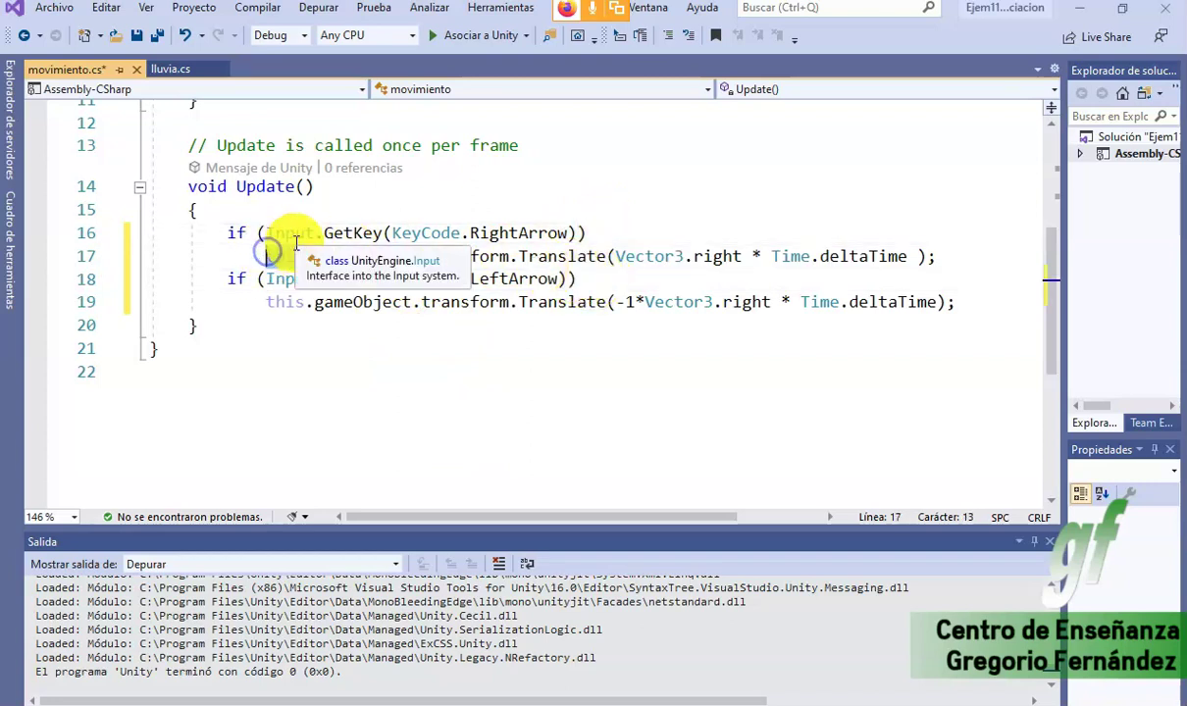
click(463, 36)
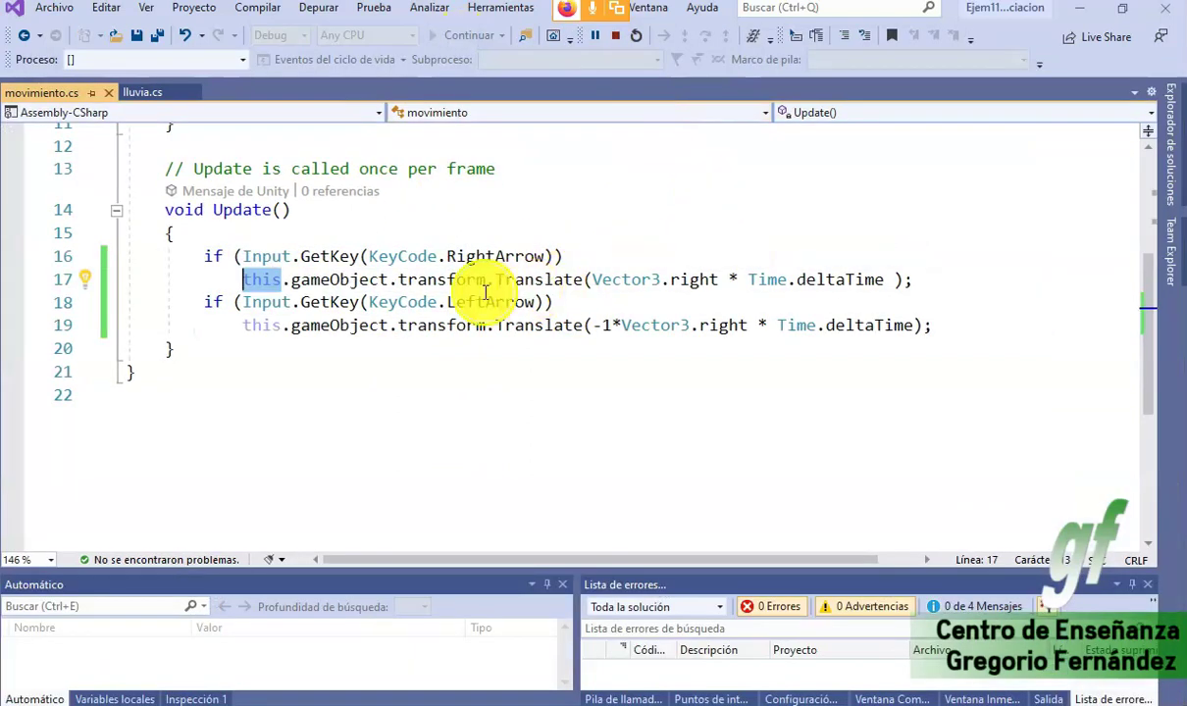
key(alt+Tab)
key(Tab)
key(Tab)
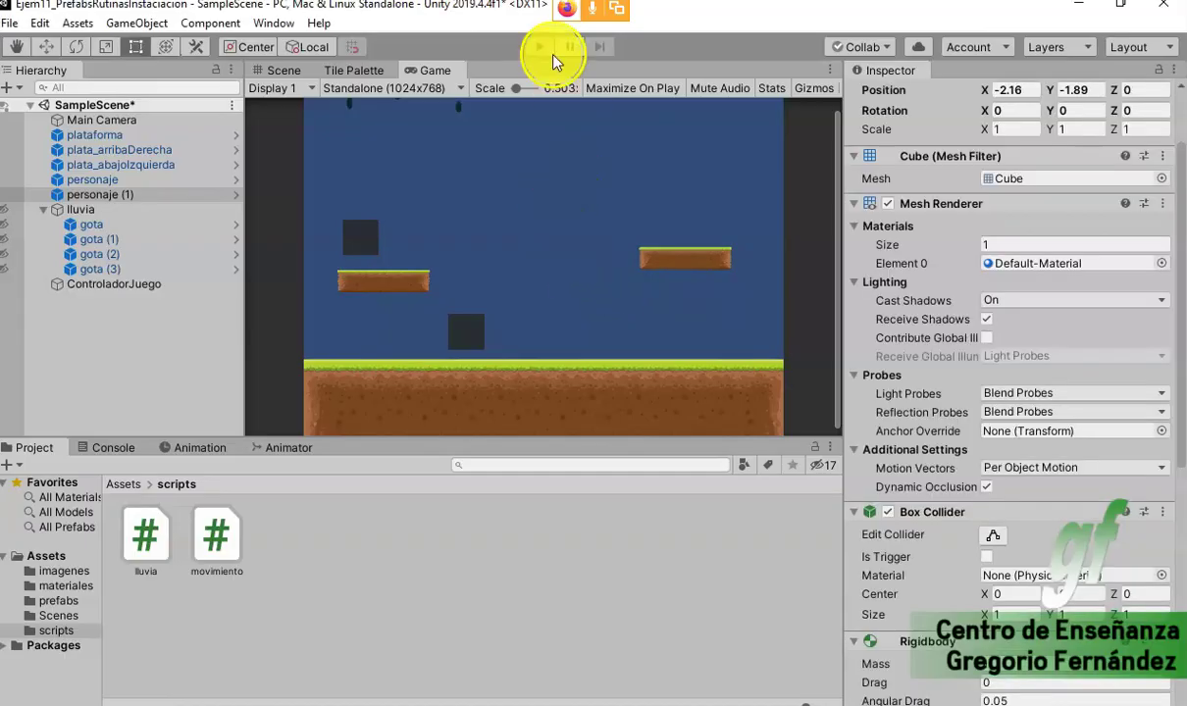
click(539, 46)
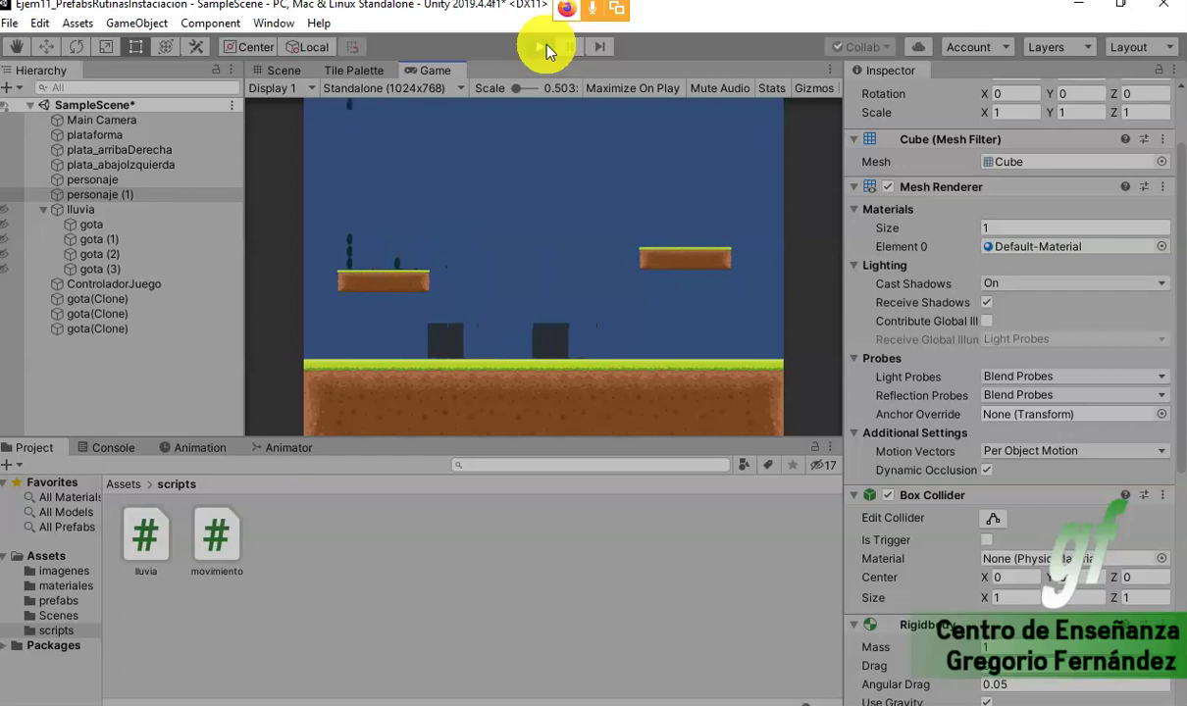
click(536, 57)
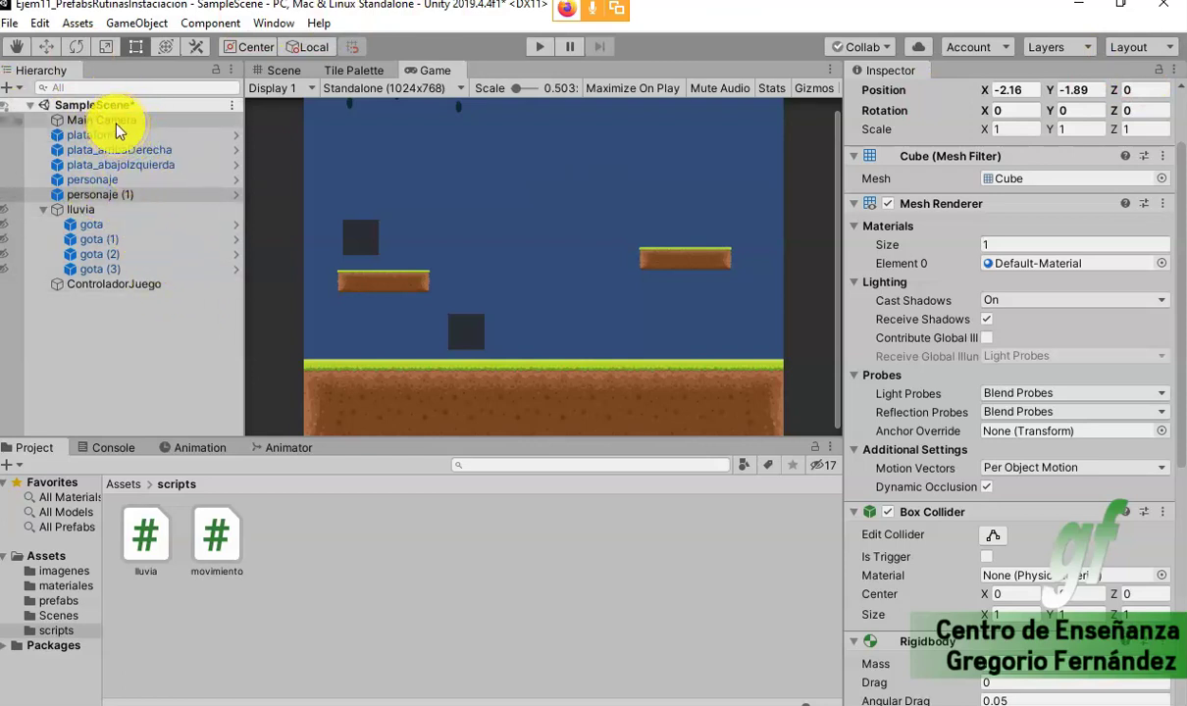
- Parent Main Camera under personaje and play-test that the view follows the character
drag(112, 120, 113, 182)
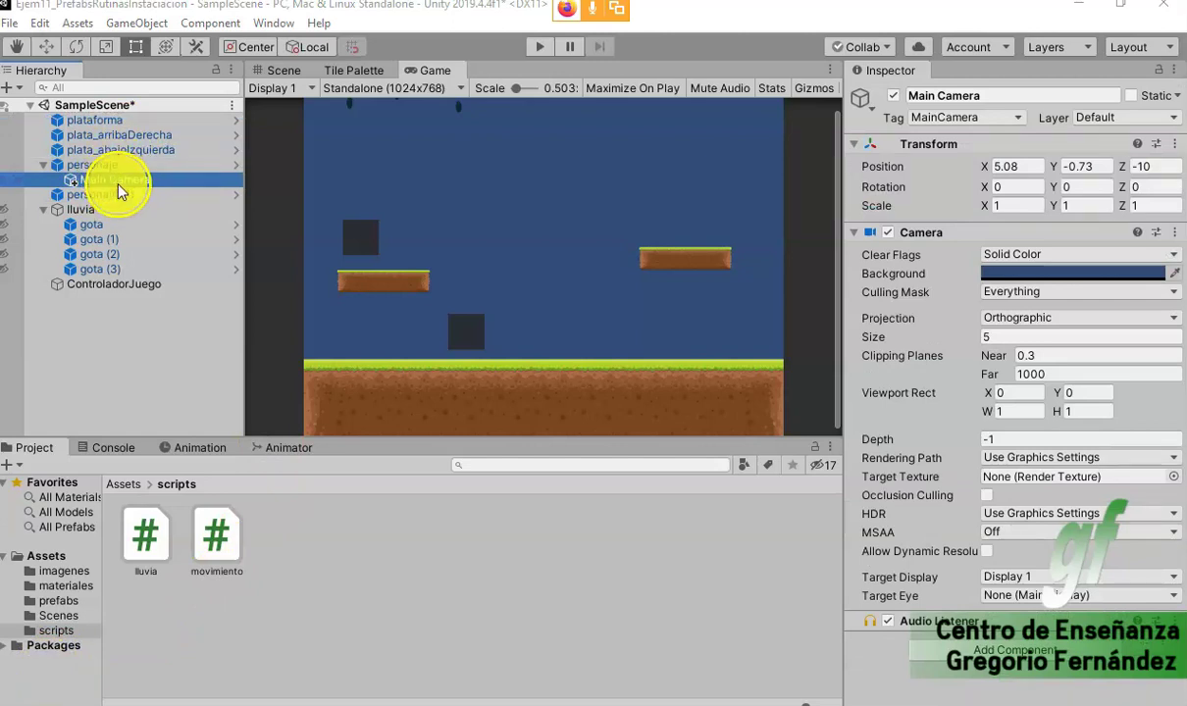
click(114, 181)
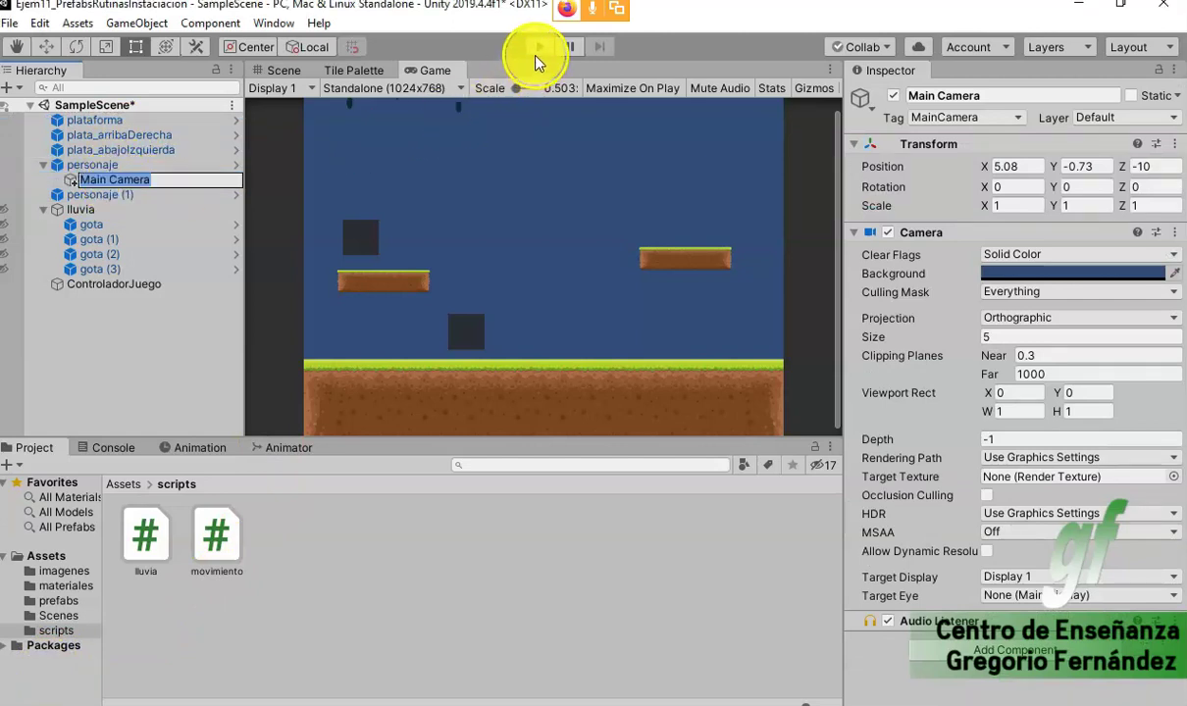
click(182, 206)
click(176, 181)
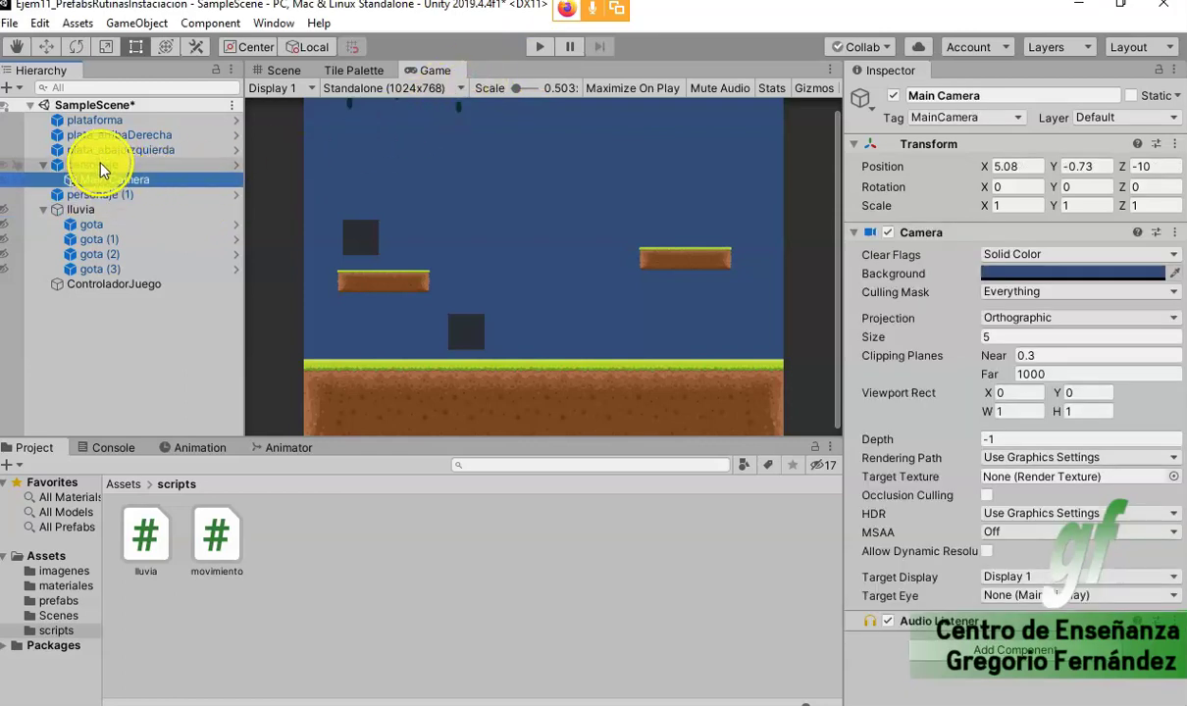
click(540, 46)
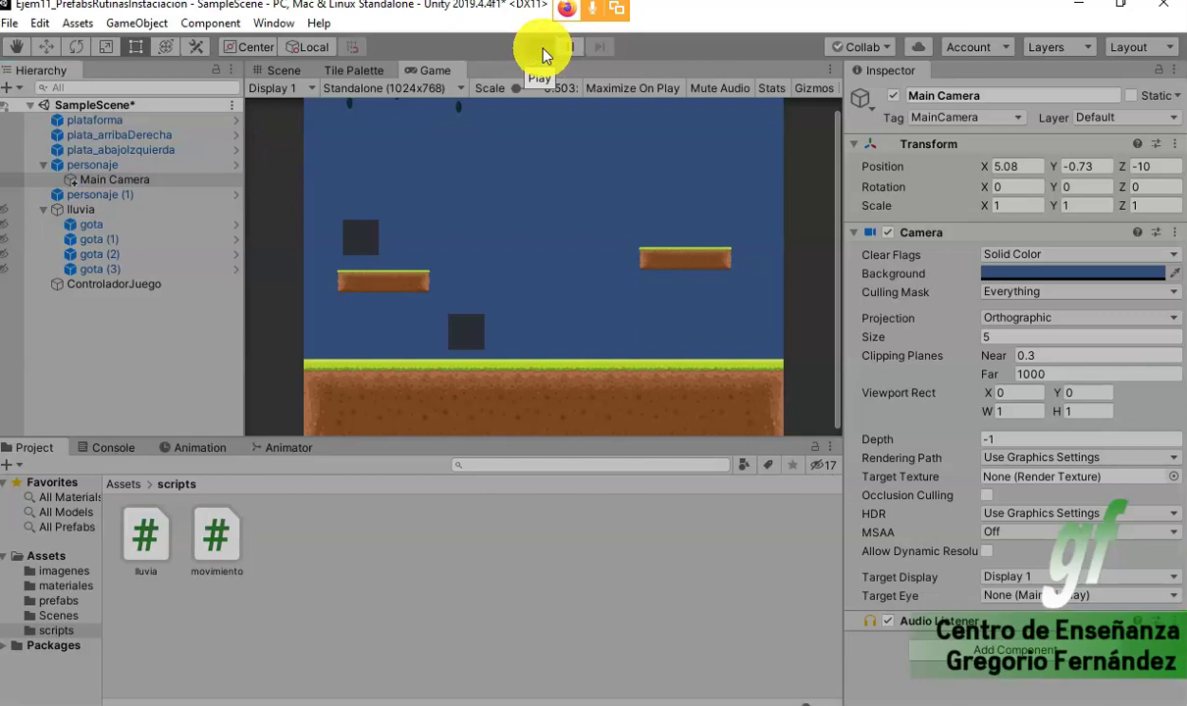
click(543, 49)
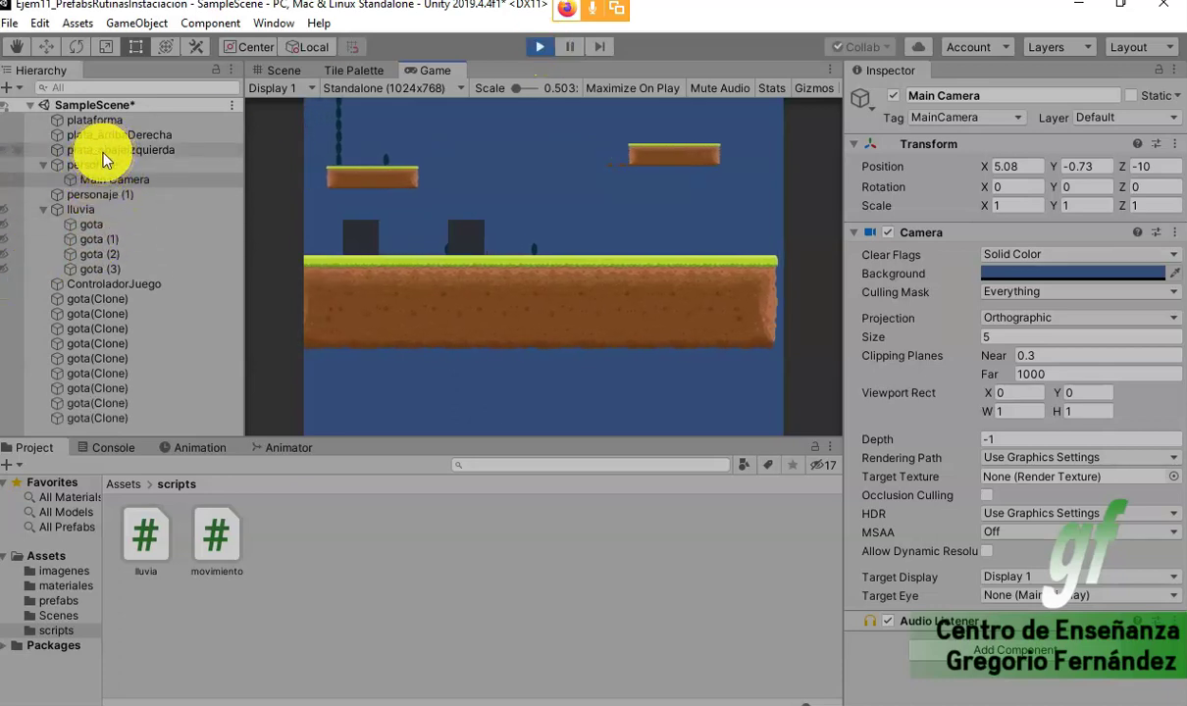
click(538, 46)
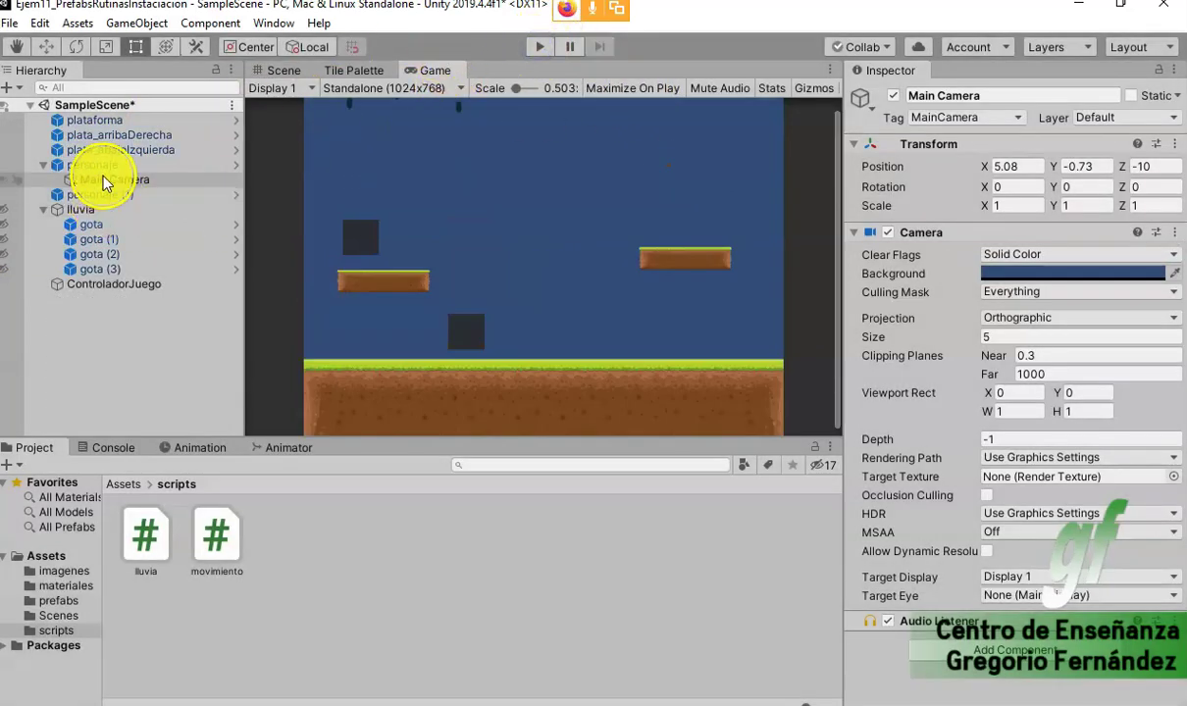
click(106, 179)
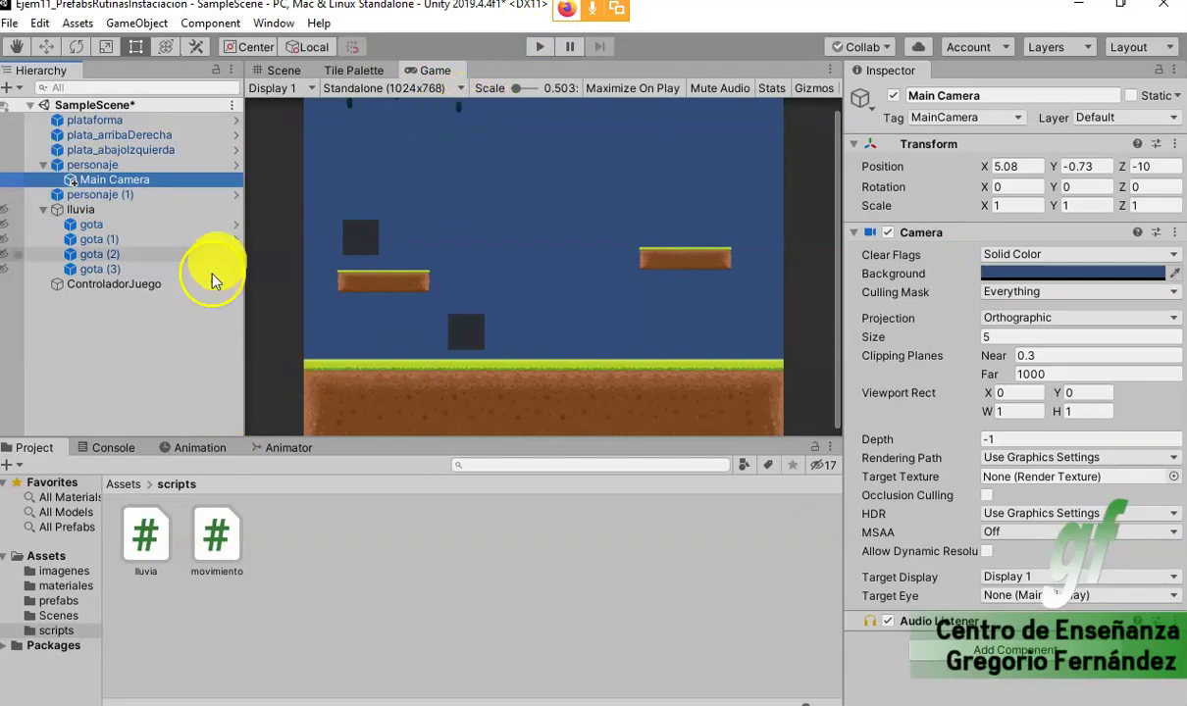
- Shrink the camera size to 1.906857 and move it down-left to 2.75, -2.78
click(280, 69)
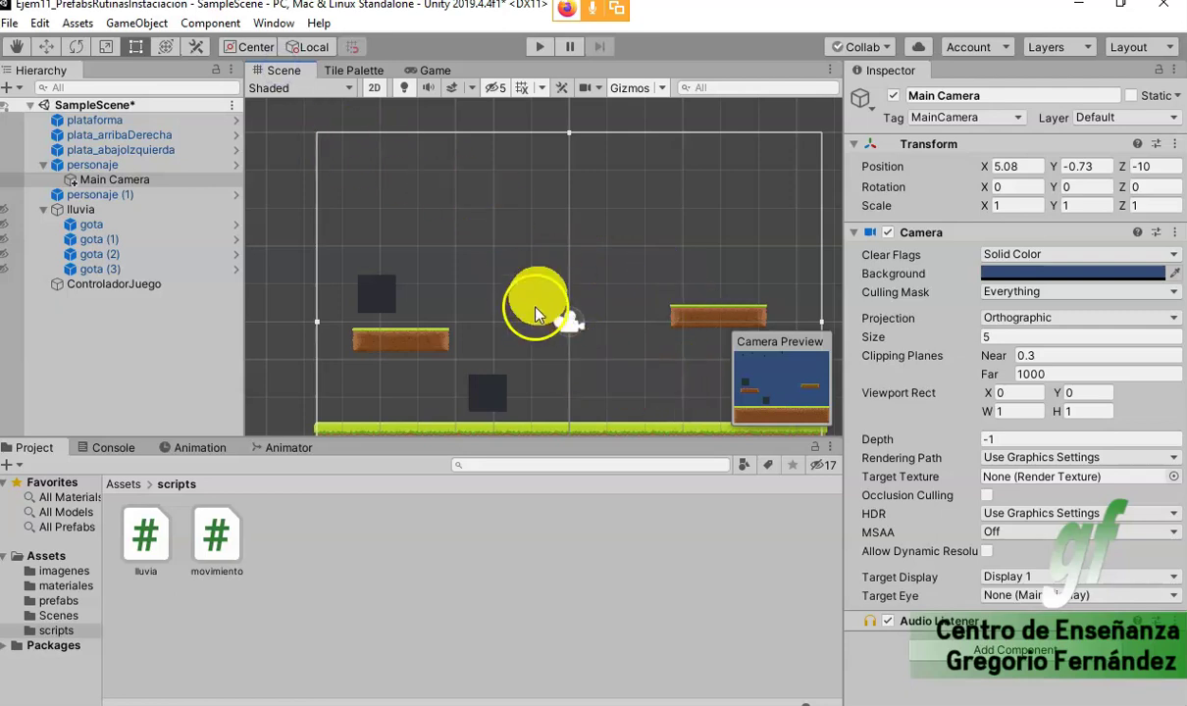
drag(567, 135, 562, 253)
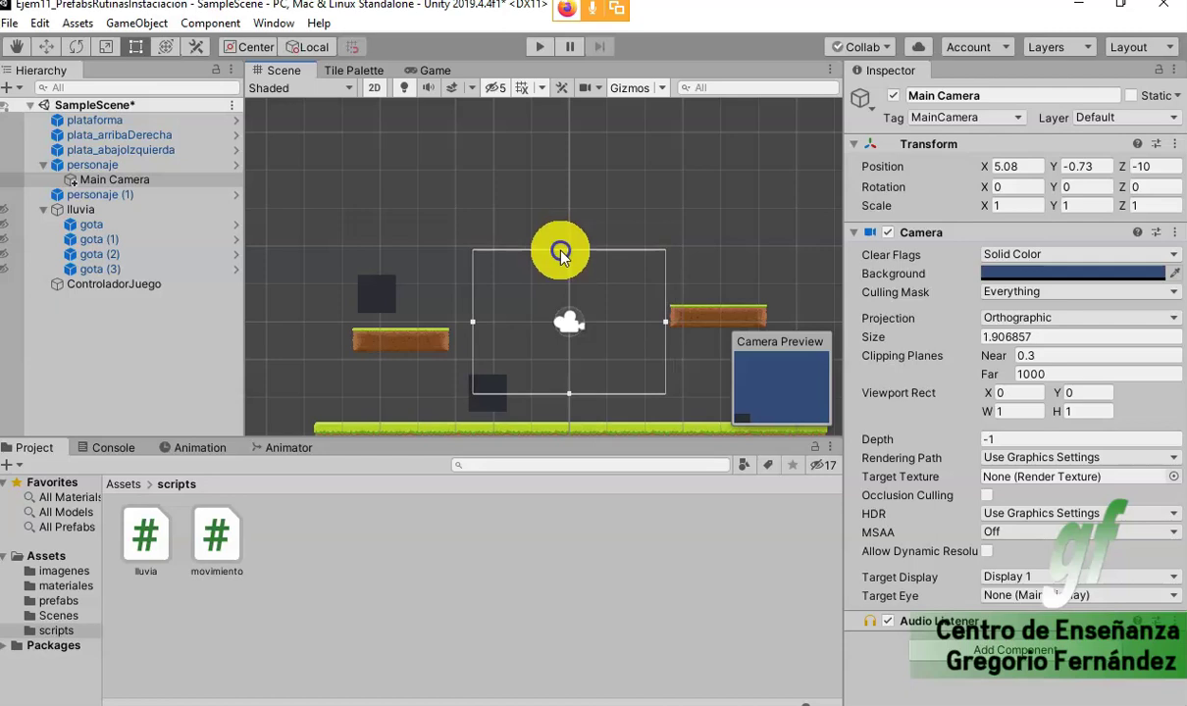
click(570, 313)
click(564, 323)
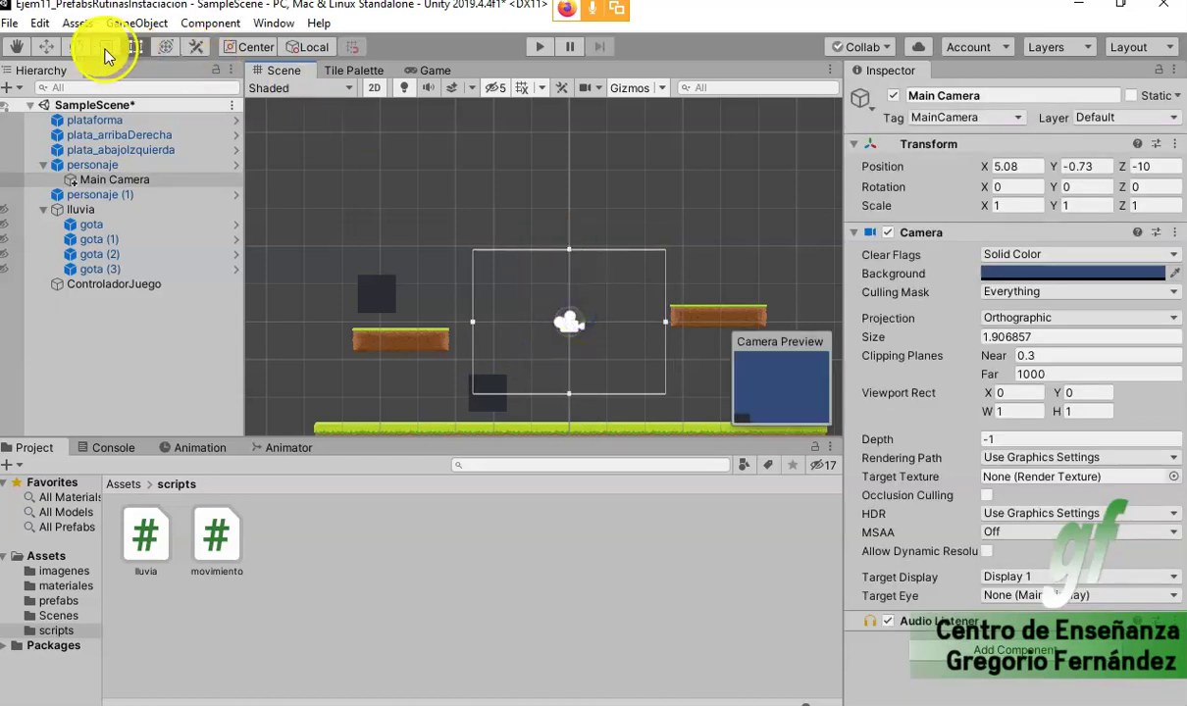
click(47, 46)
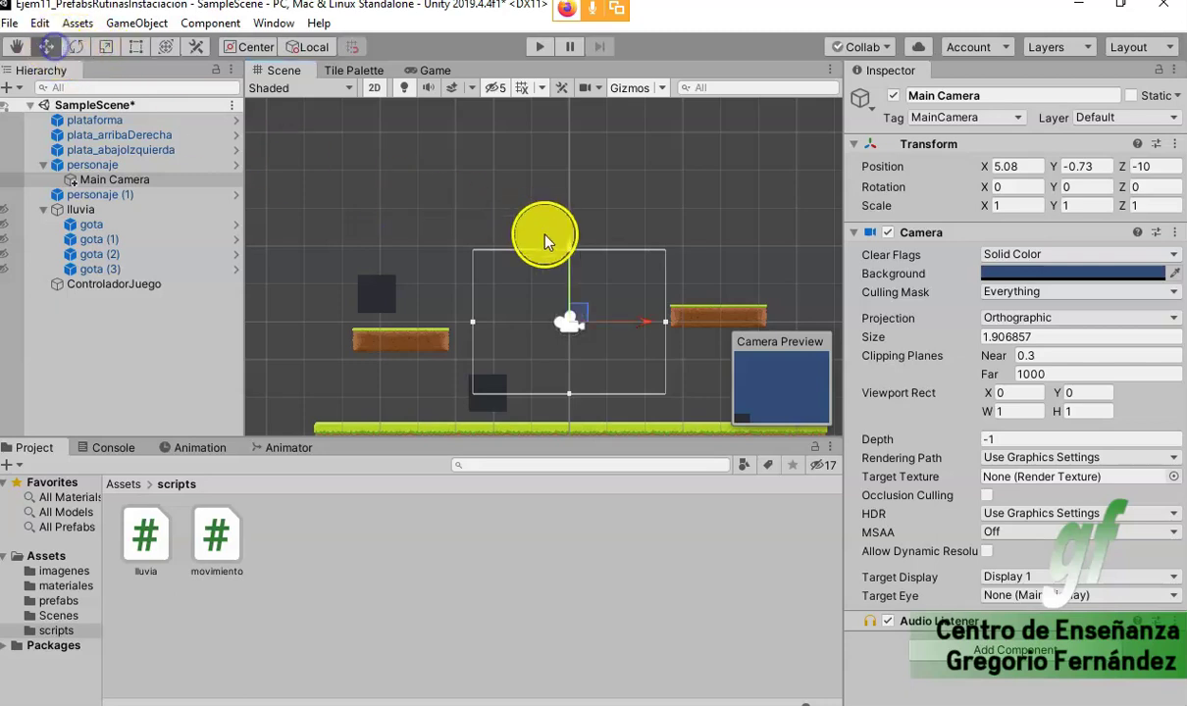
drag(585, 323, 498, 400)
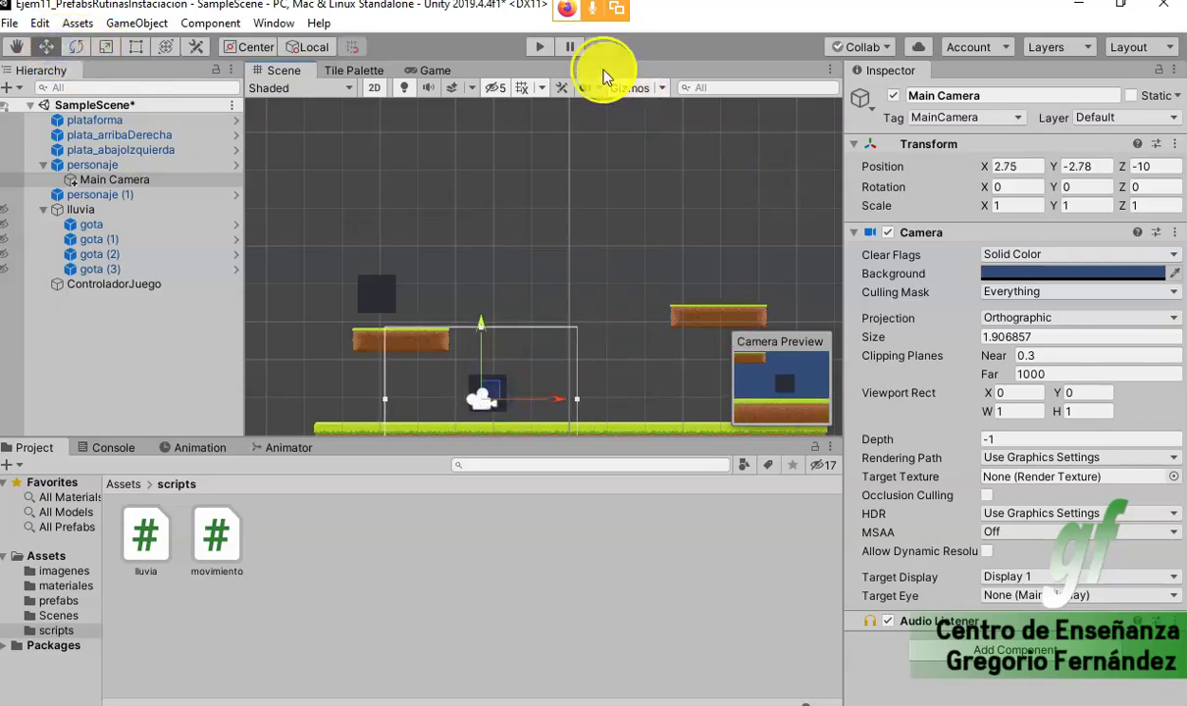
- Play-test the new camera framing, then reselect the Main Camera in the Scene view
click(539, 49)
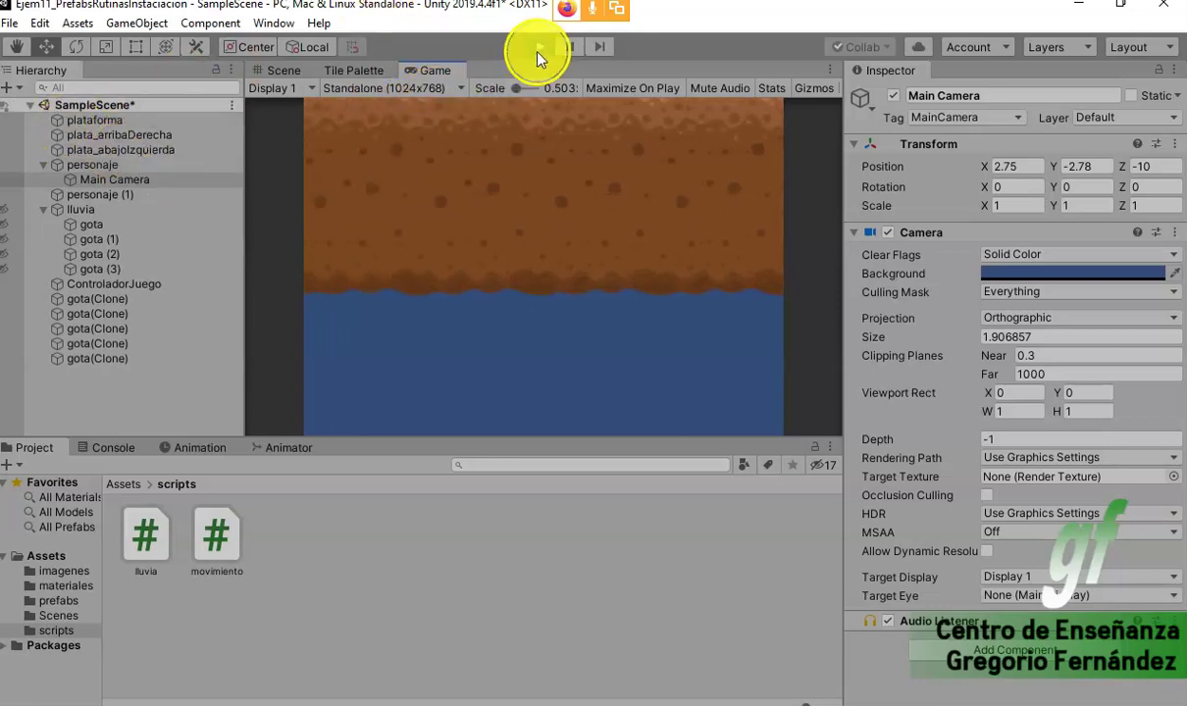
click(539, 47)
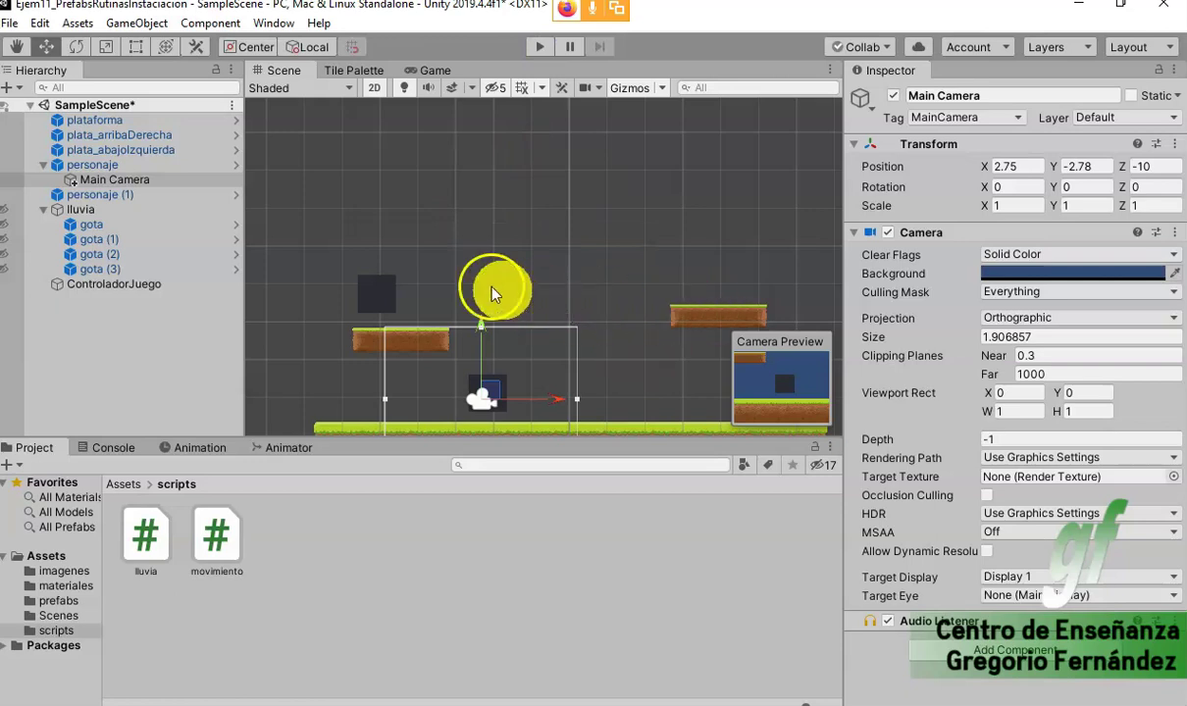
click(96, 167)
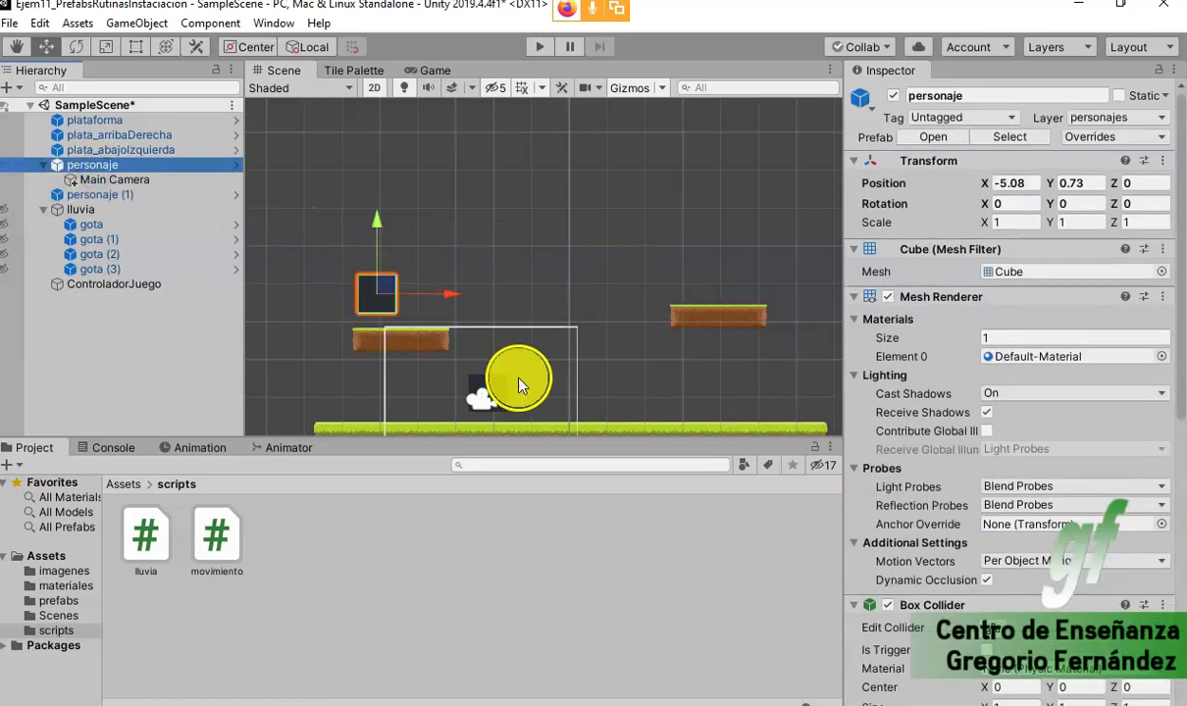
click(491, 350)
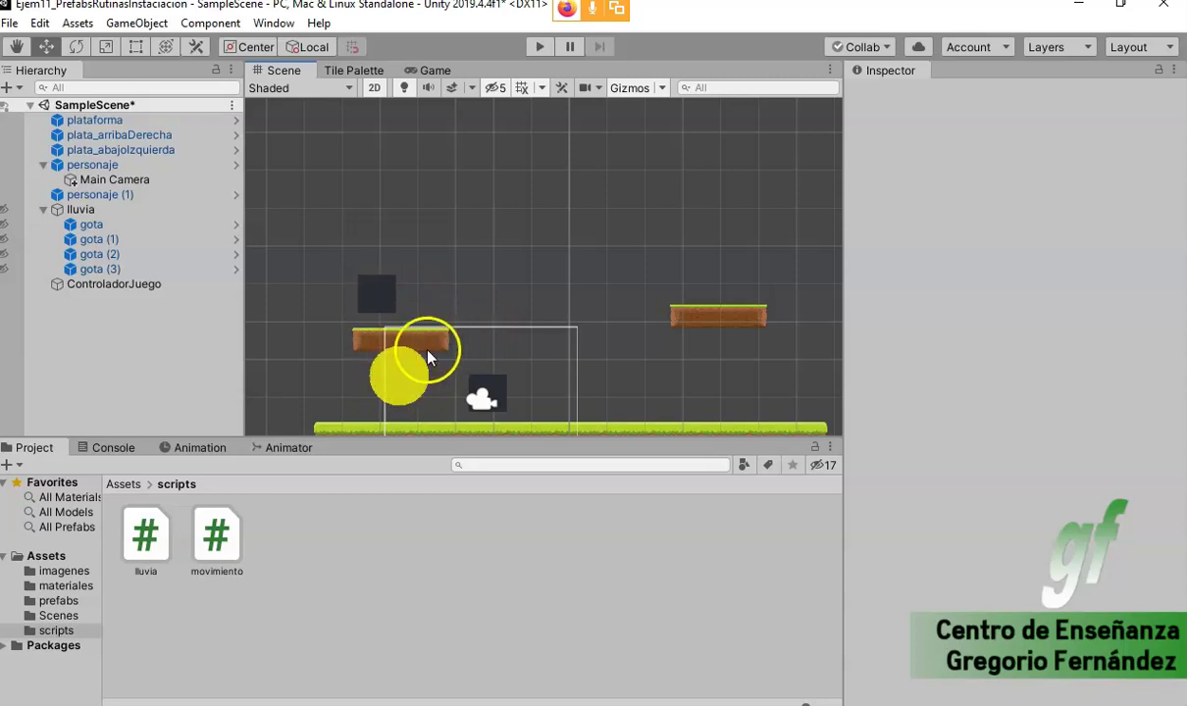
scroll(514, 377, down, 1)
click(617, 353)
click(483, 400)
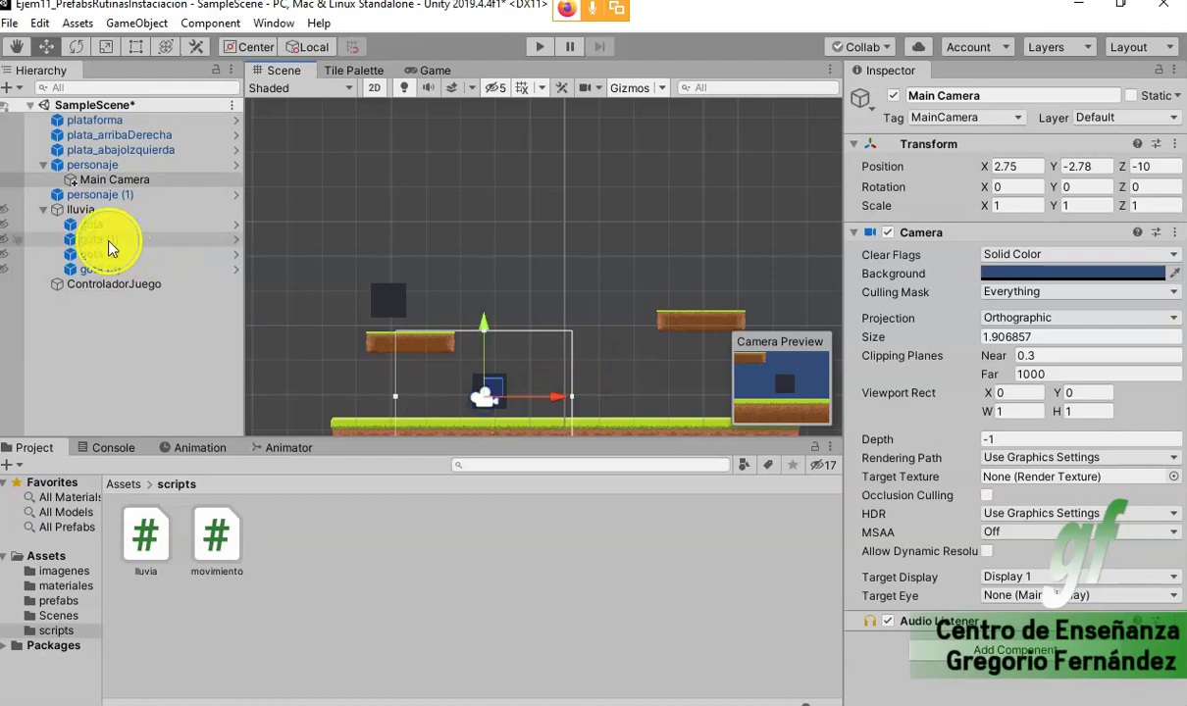
- Move the Main Camera to about (0.11, 0.22, -10) and widen its X scale to 1.87
mouse_move(484, 378)
mouse_down()
mouse_move(409, 285)
mouse_move(389, 307)
mouse_up()
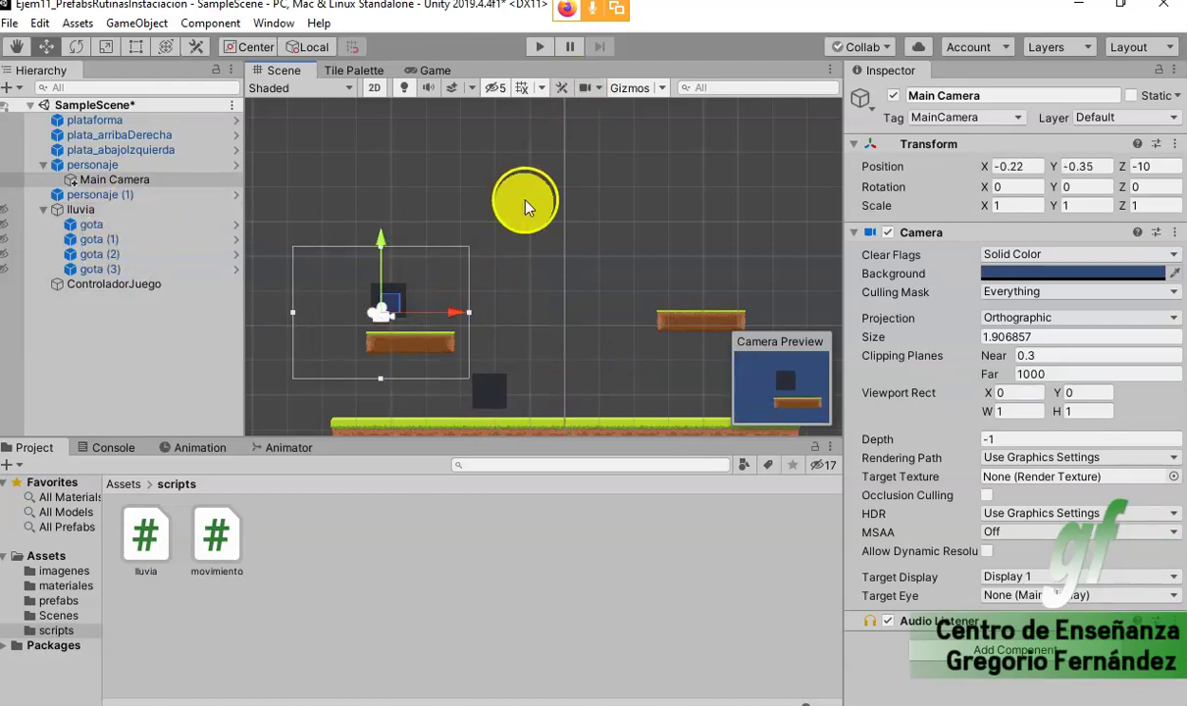
mouse_move(407, 309)
mouse_down()
mouse_move(505, 316)
mouse_move(464, 312)
mouse_up()
drag(376, 244, 391, 230)
drag(461, 297, 506, 292)
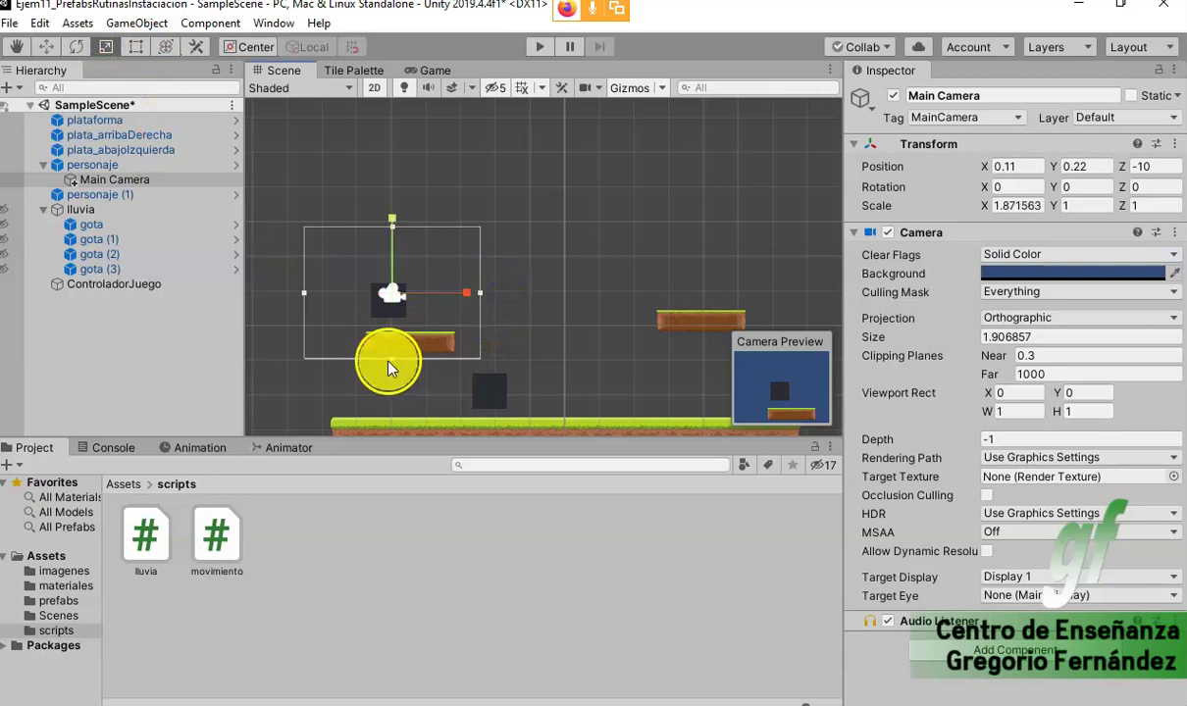
click(385, 389)
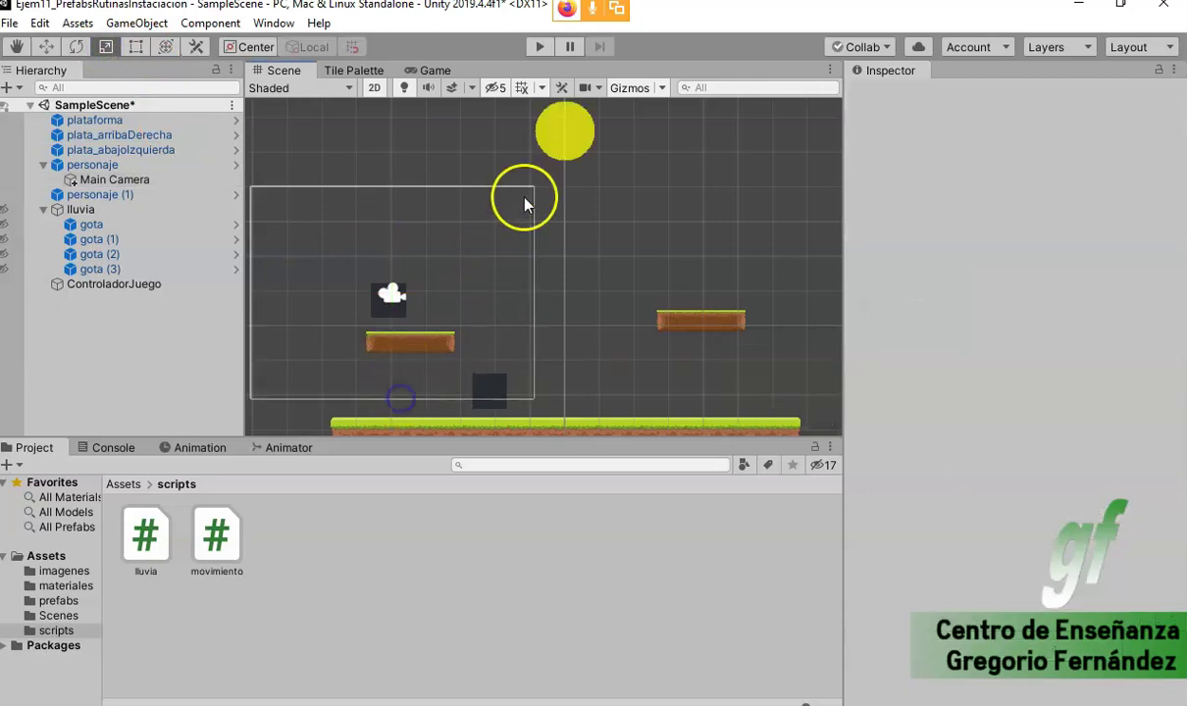
- Test-run the rain scene, set Main Camera size to 3.068816, and bring up movimiento.cs
click(539, 48)
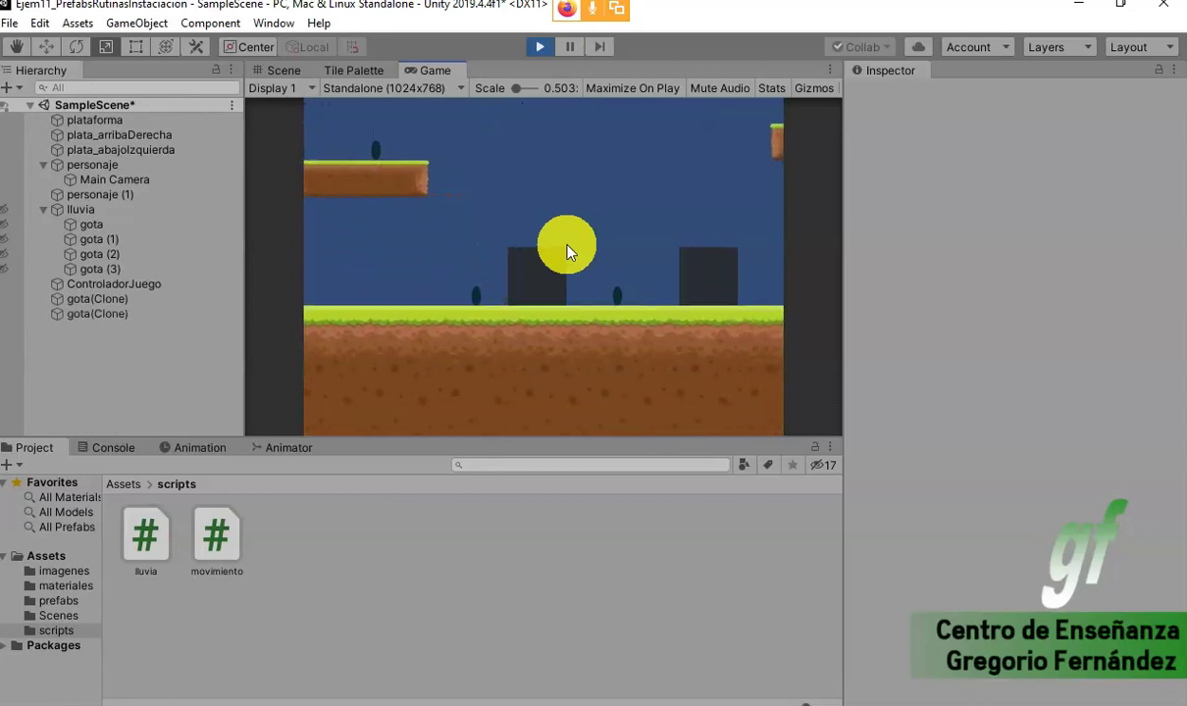
click(541, 47)
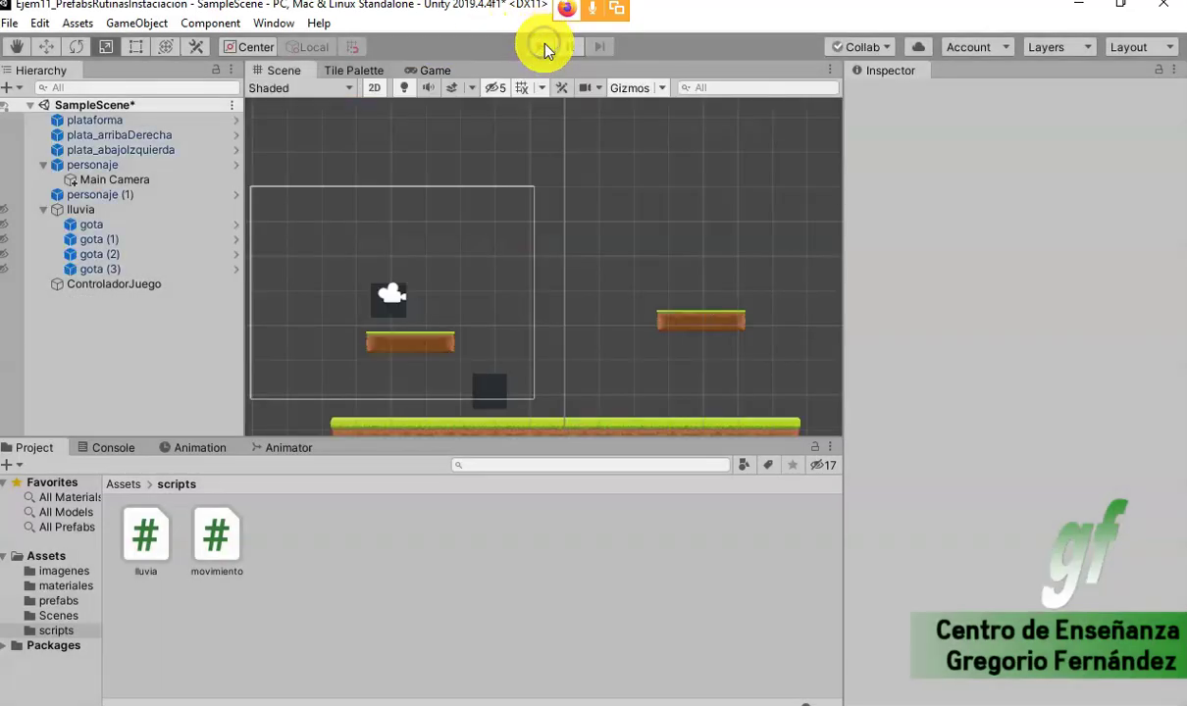
click(115, 183)
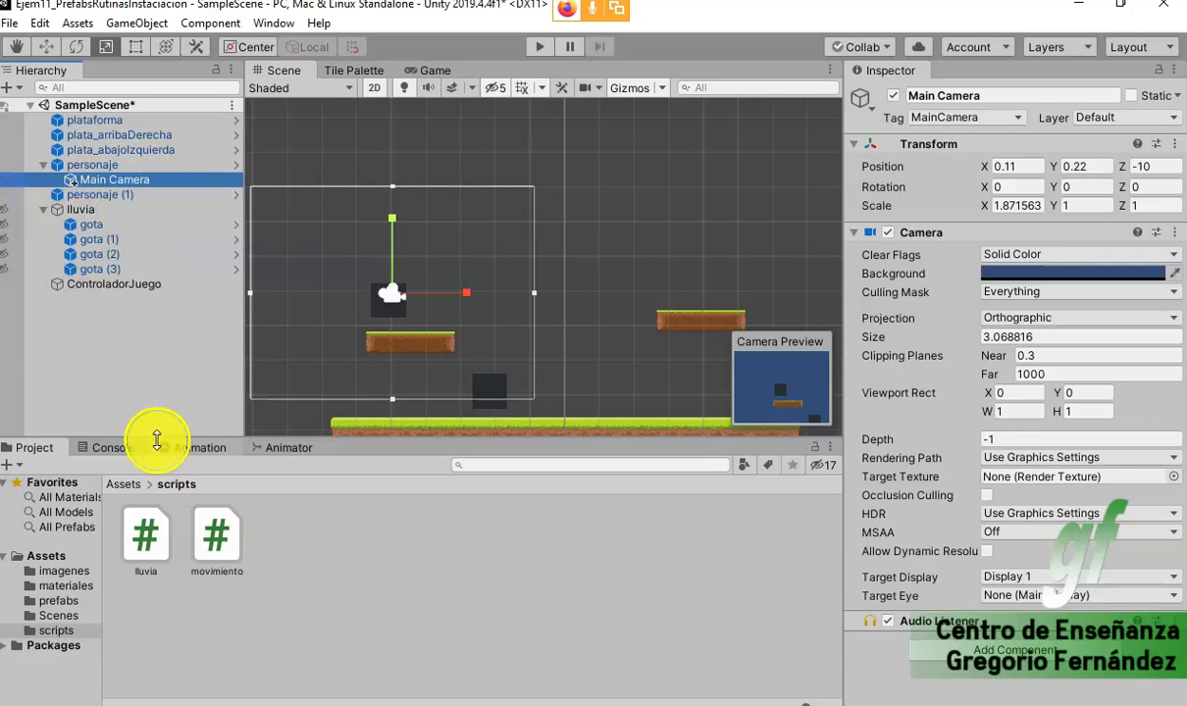
click(223, 552)
key(alt+Tab)
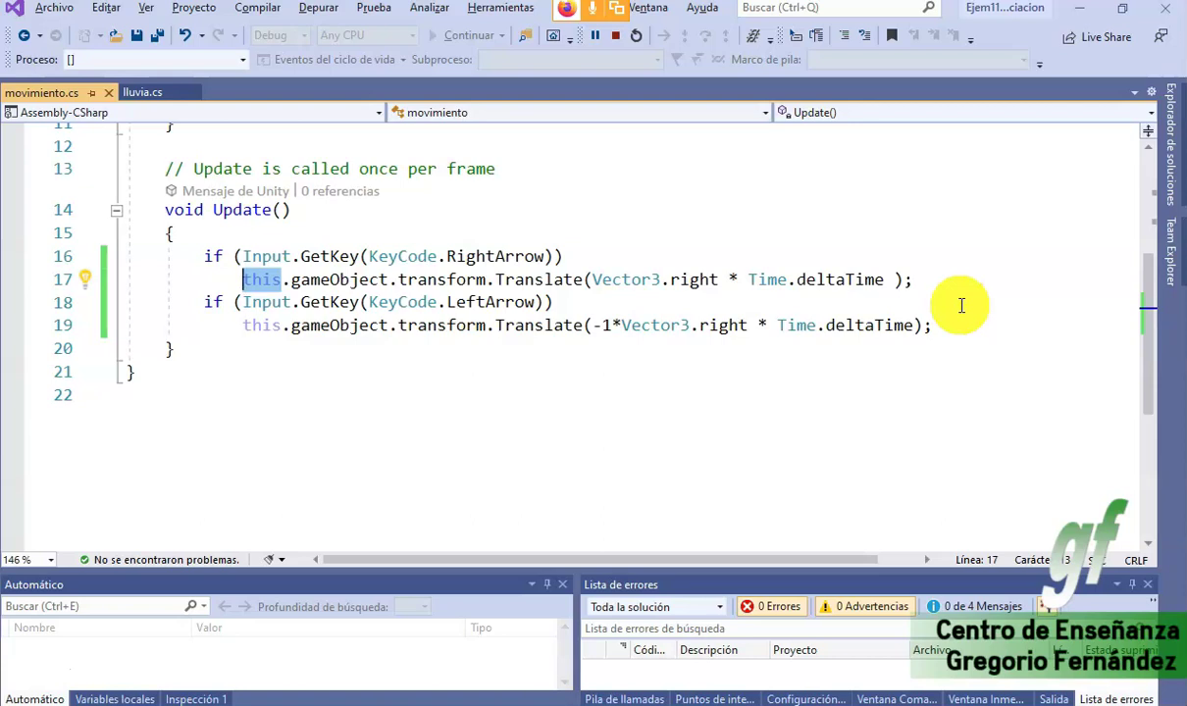
- Review the RightArrow/LeftArrow movement lines 16–18 of movimiento.cs, then return to Unity
drag(272, 256, 484, 311)
click(515, 302)
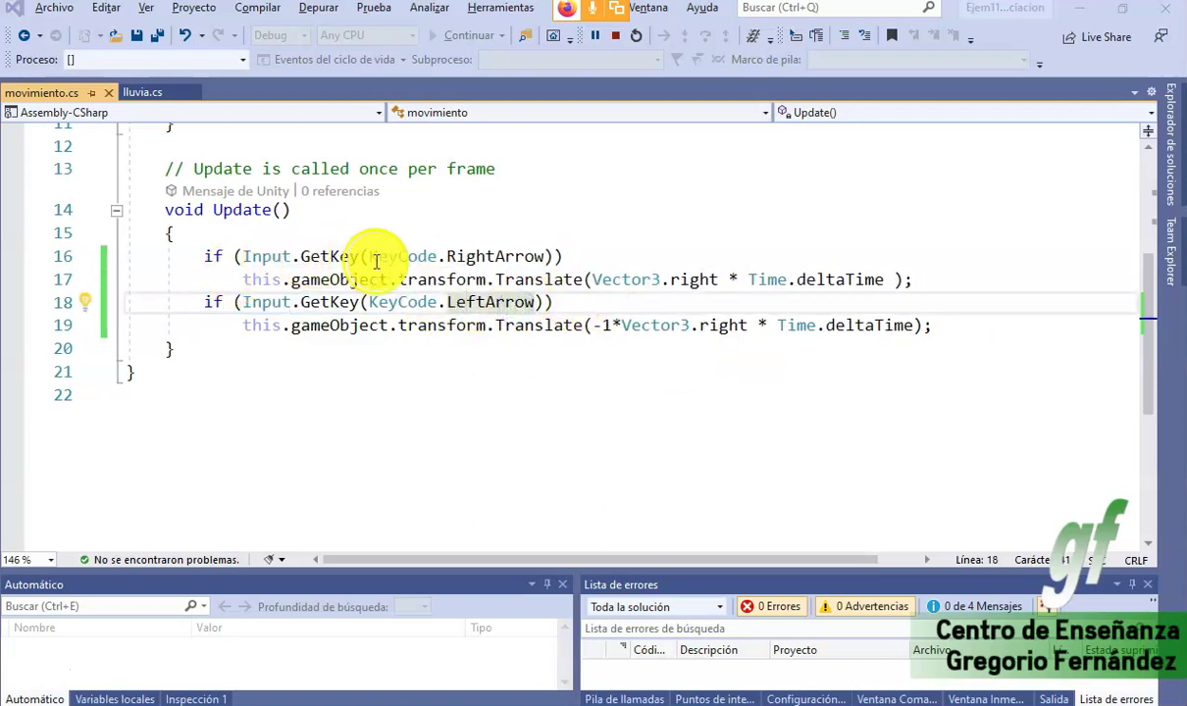
key(alt+Tab)
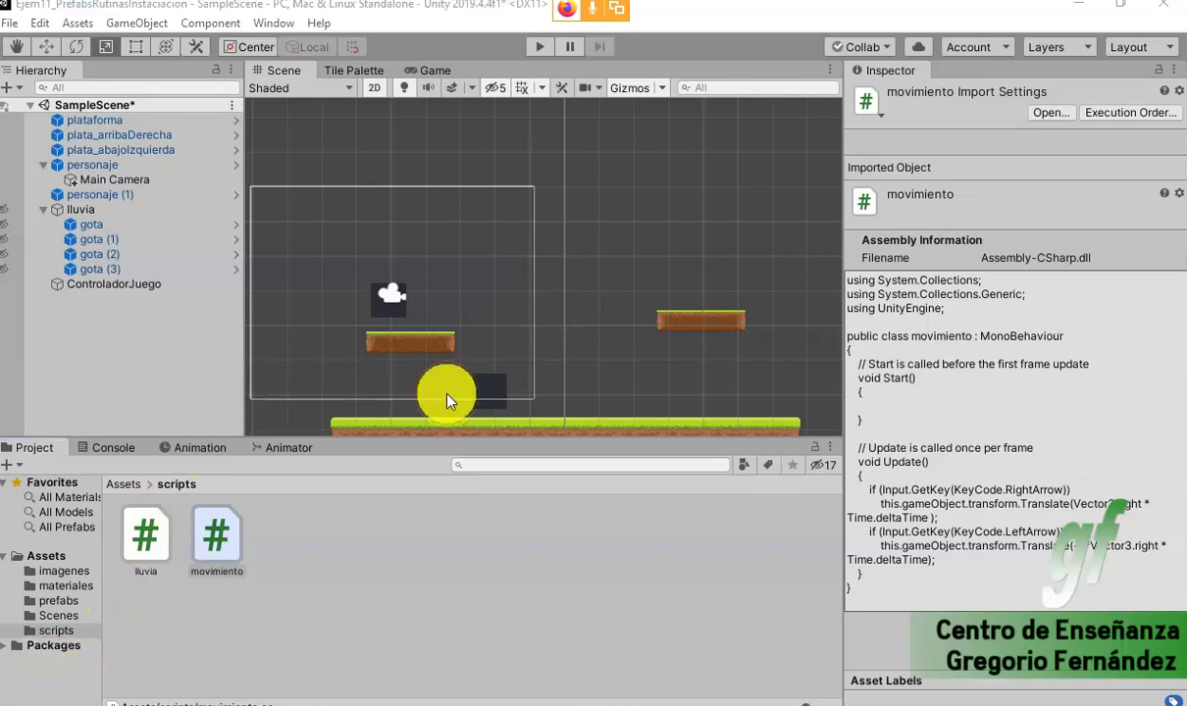
- Inspect gota, gota (1), gota (2) and gota (3), then reselect gota, tagged and layered lluvia
click(105, 226)
click(126, 240)
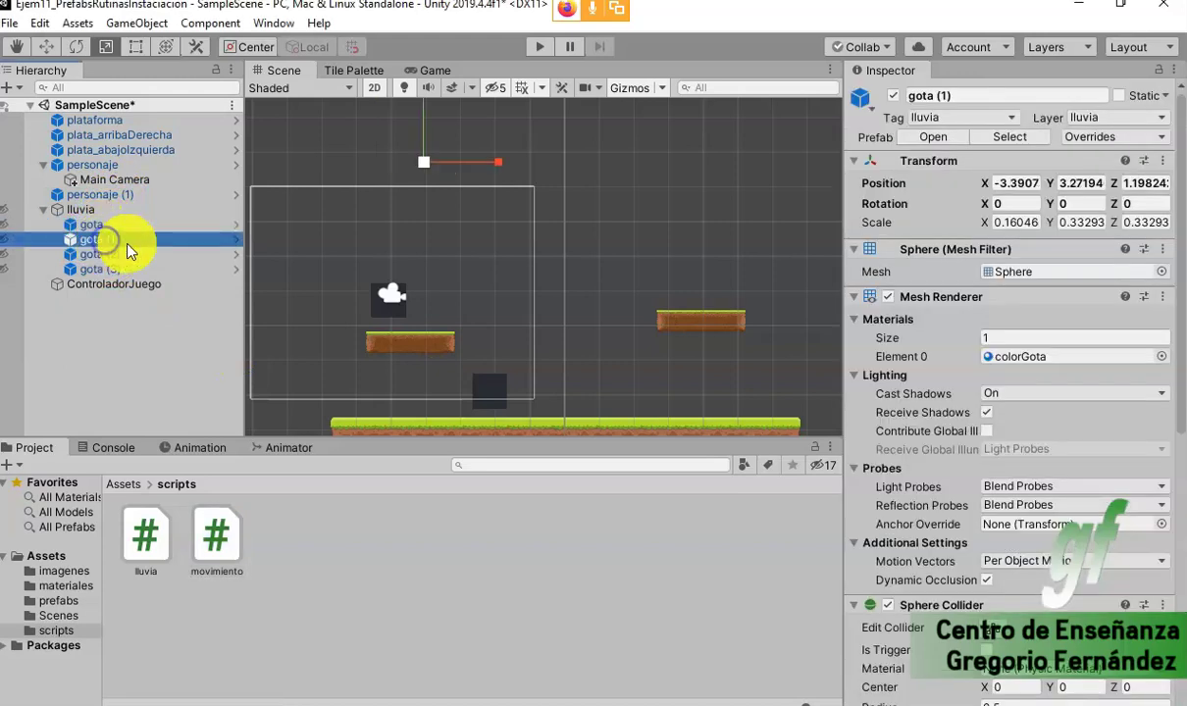
click(106, 256)
click(103, 269)
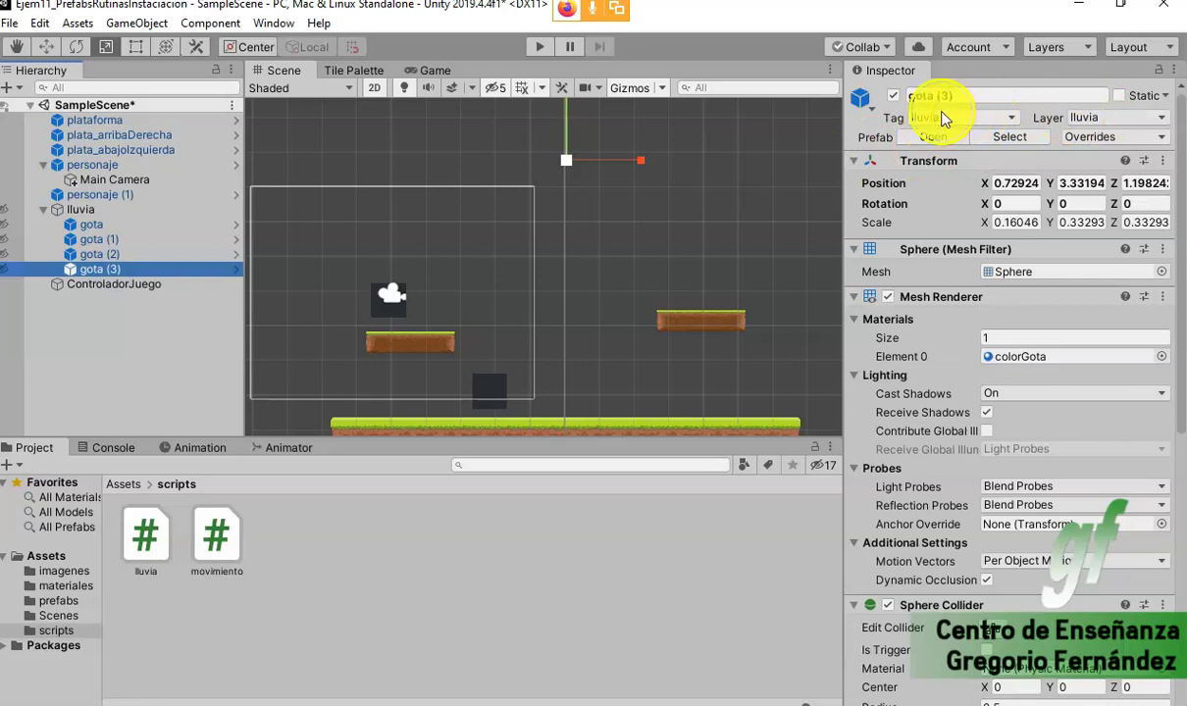
click(94, 225)
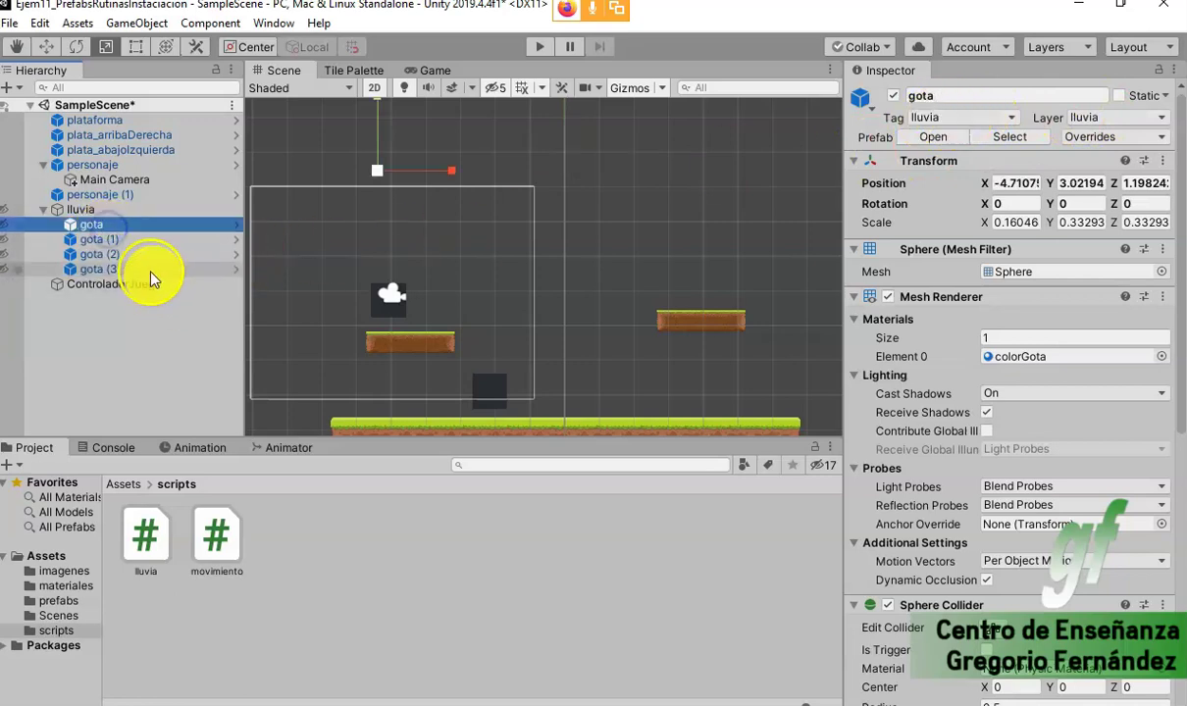
mouse_move(88, 224)
mouse_down()
mouse_move(111, 287)
mouse_move(760, 157)
mouse_up()
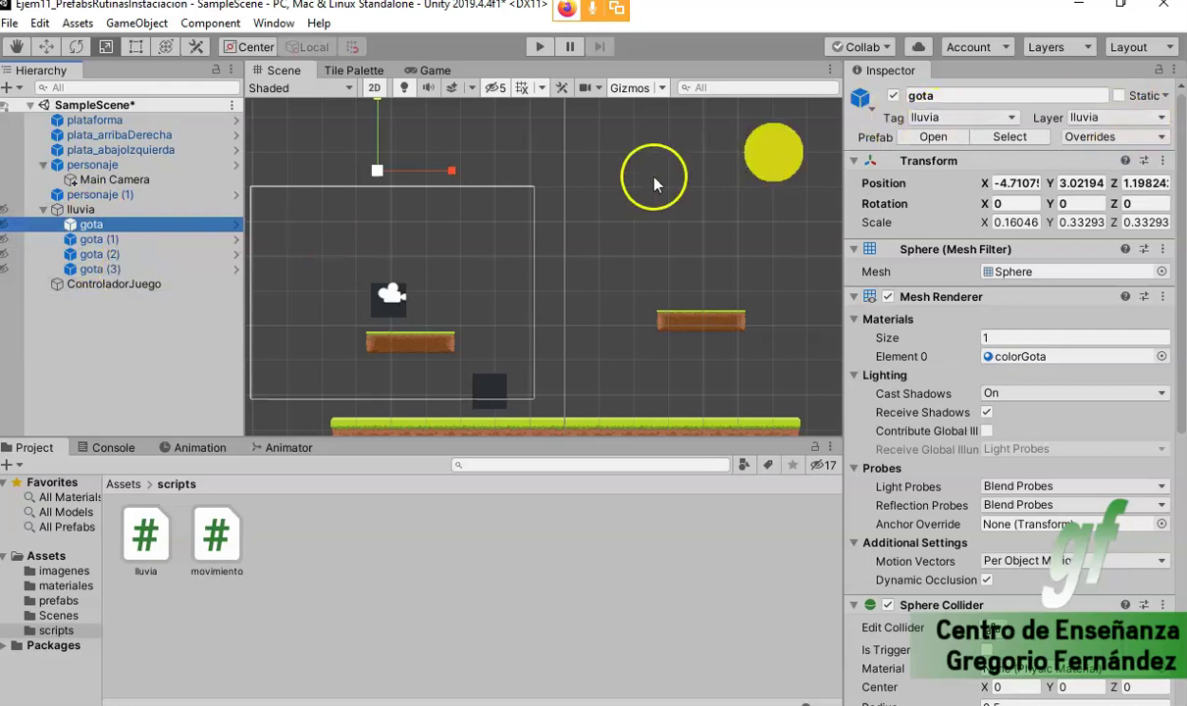
click(502, 217)
click(103, 226)
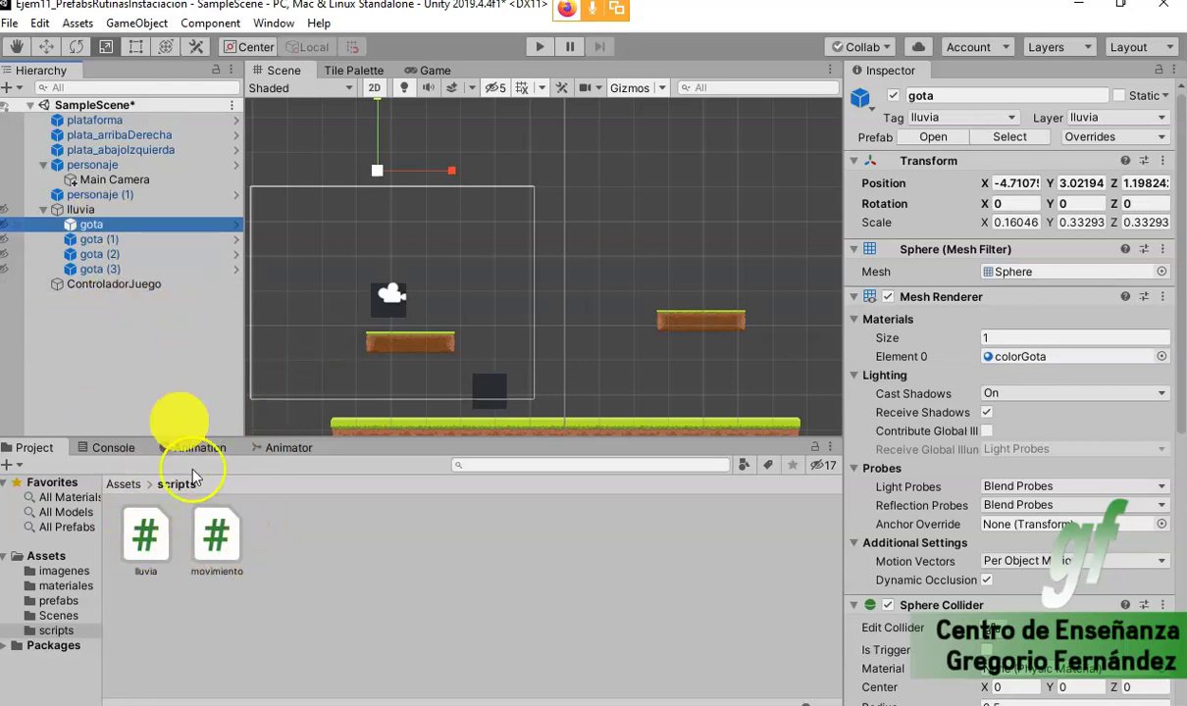
- Open ControladorJuego's lluvia script in Visual Studio and start an 'if' in its empty Update
click(130, 285)
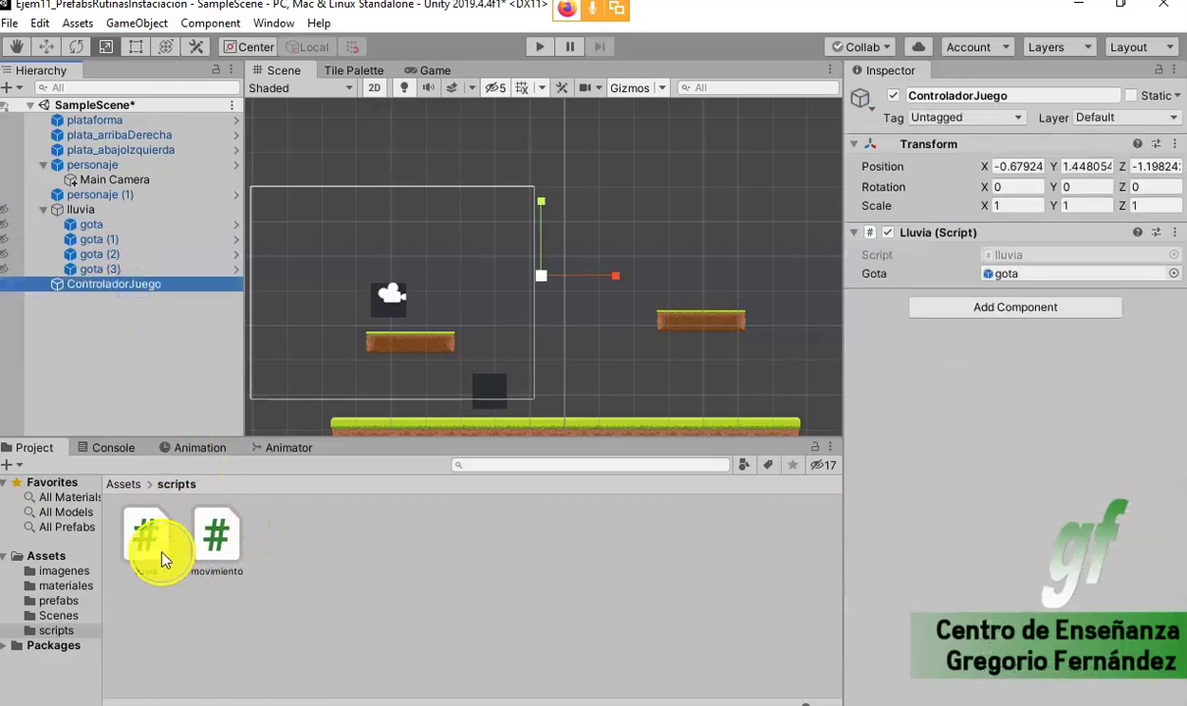
right_click(148, 555)
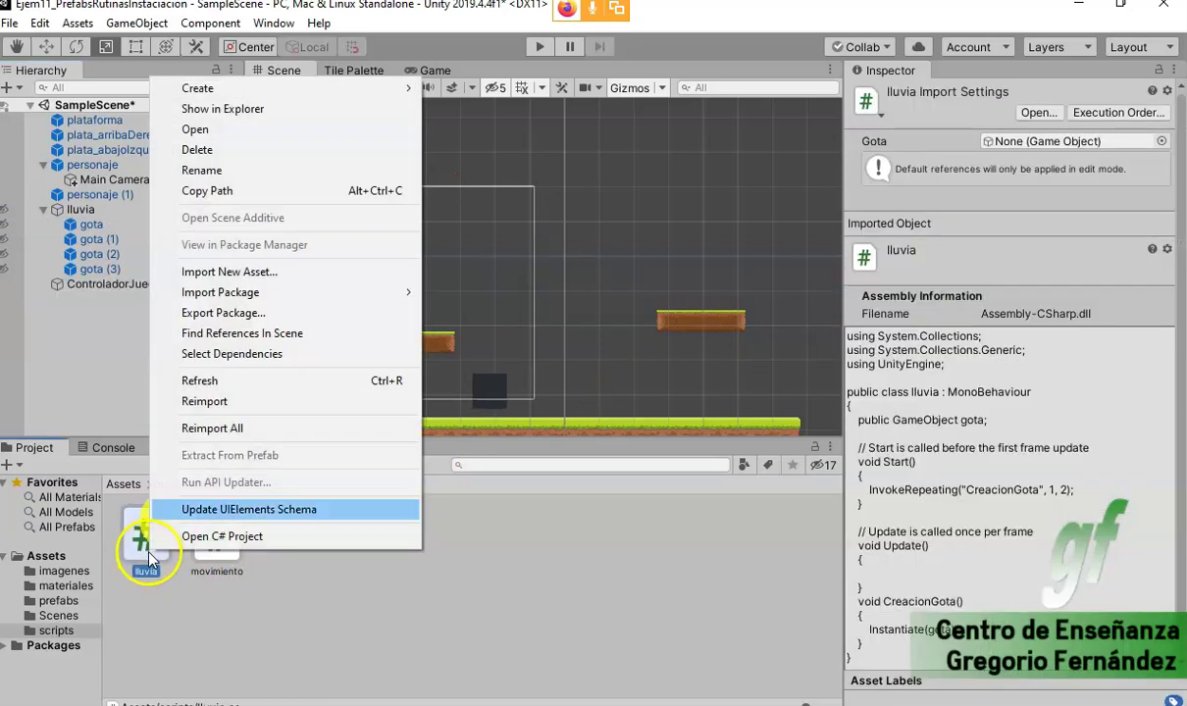
click(197, 129)
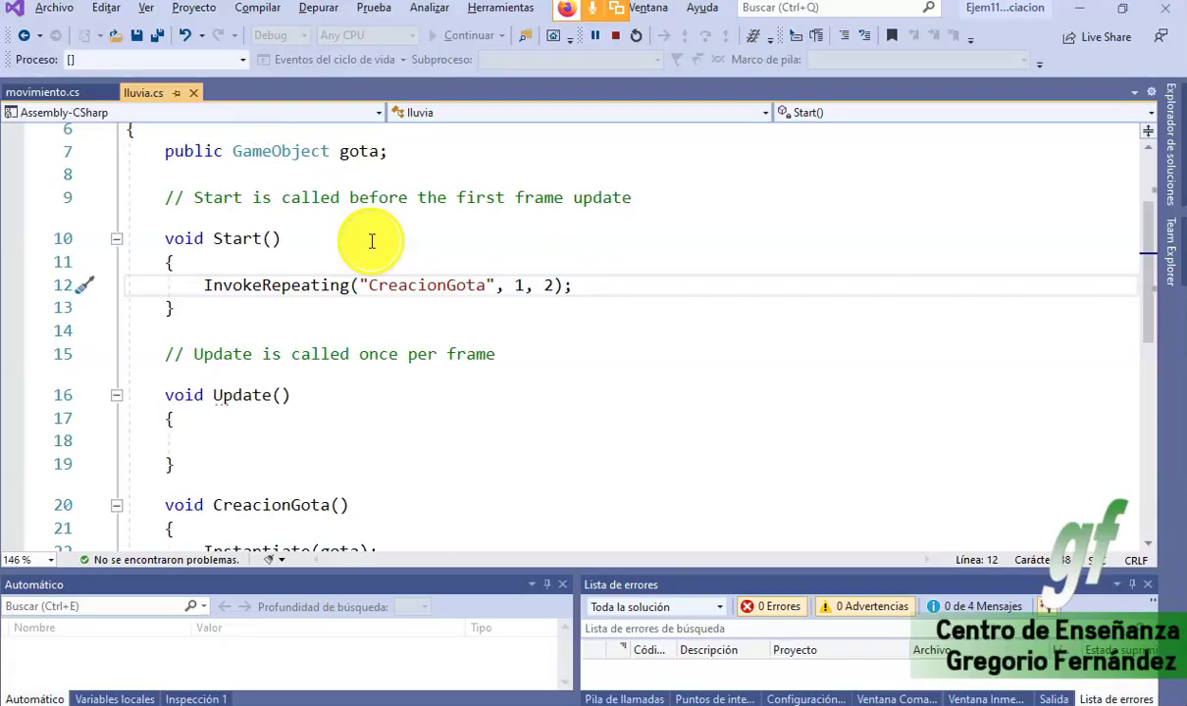
scroll(438, 261, down, 6)
scroll(442, 245, up, 2)
scroll(448, 240, up, 1)
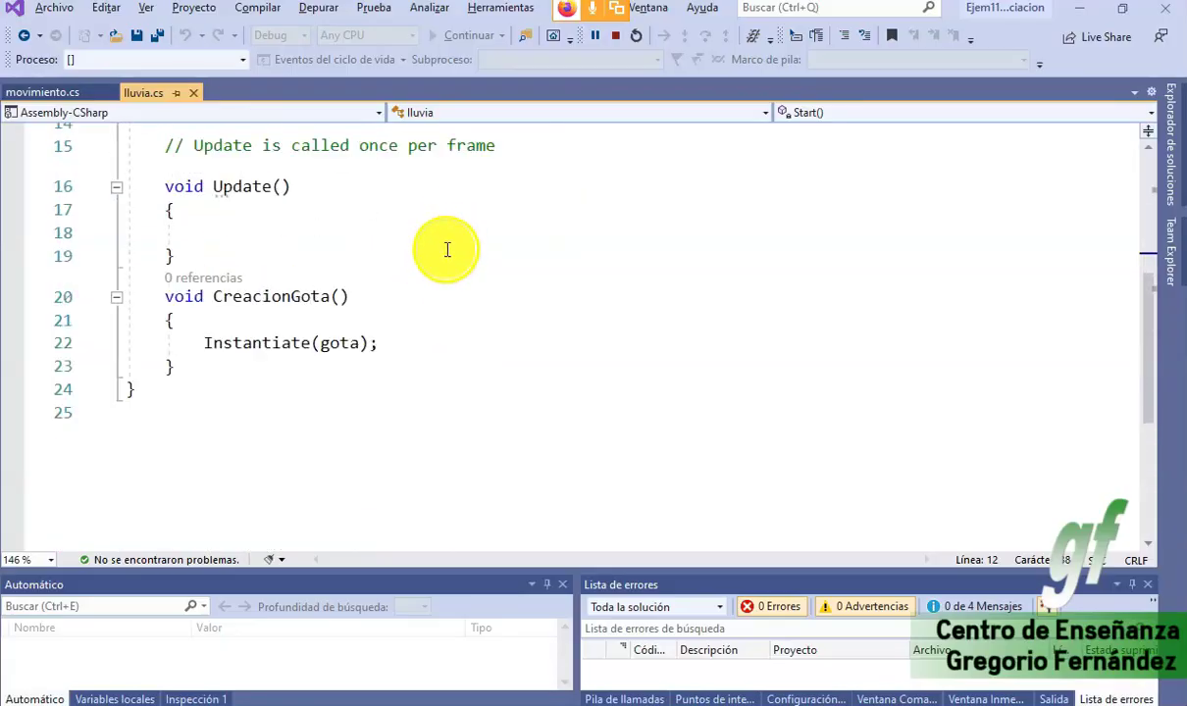
scroll(447, 250, up, 1)
click(393, 295)
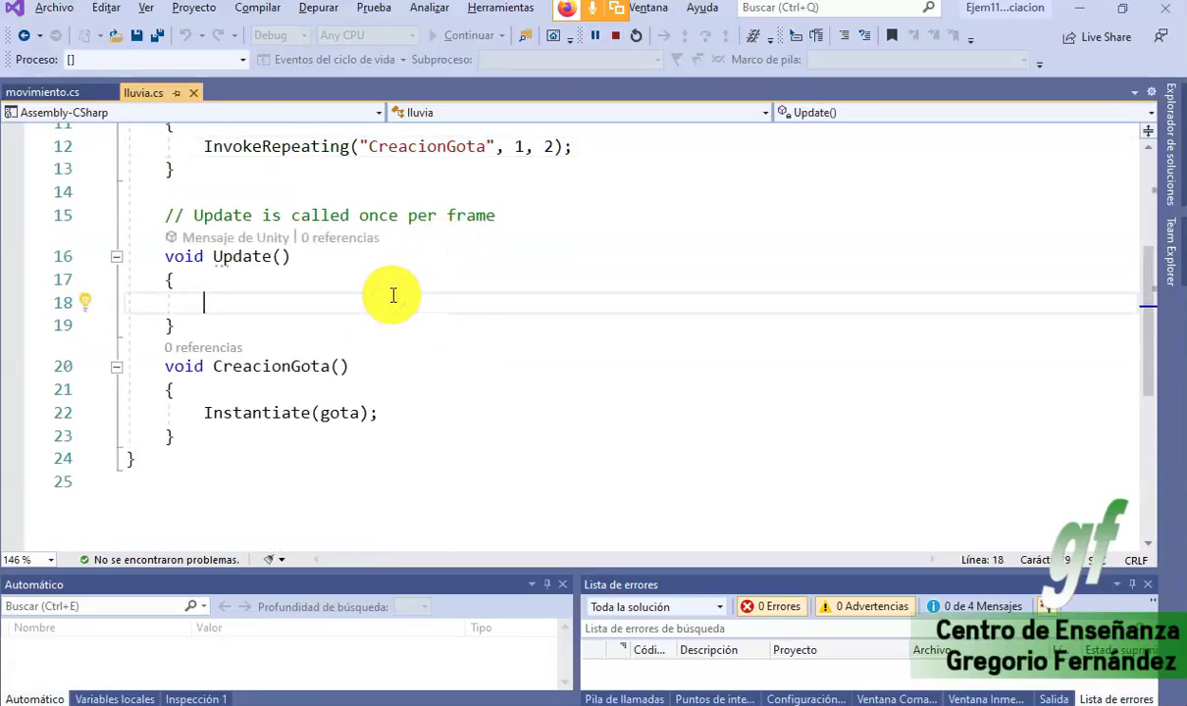
scroll(392, 295, up, 1)
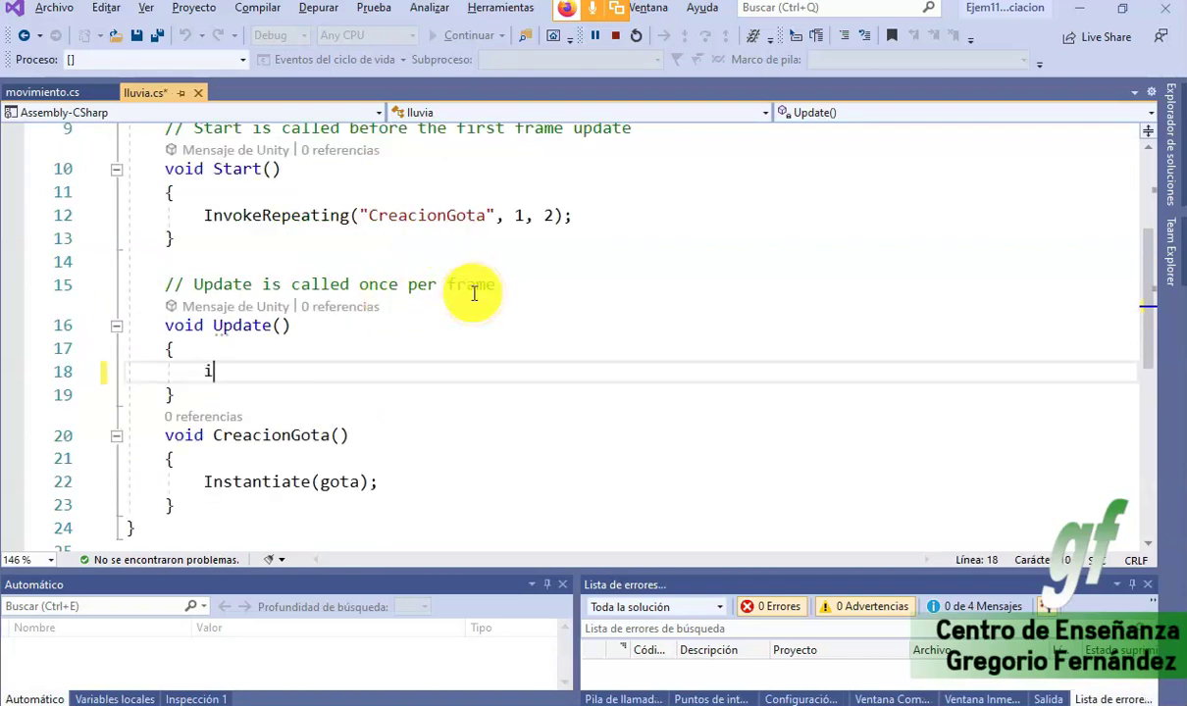
text(if)
- Select the if (Input.GetKey(KeyCode.RightArrow)) condition on line 16 of movimiento.cs
click(63, 98)
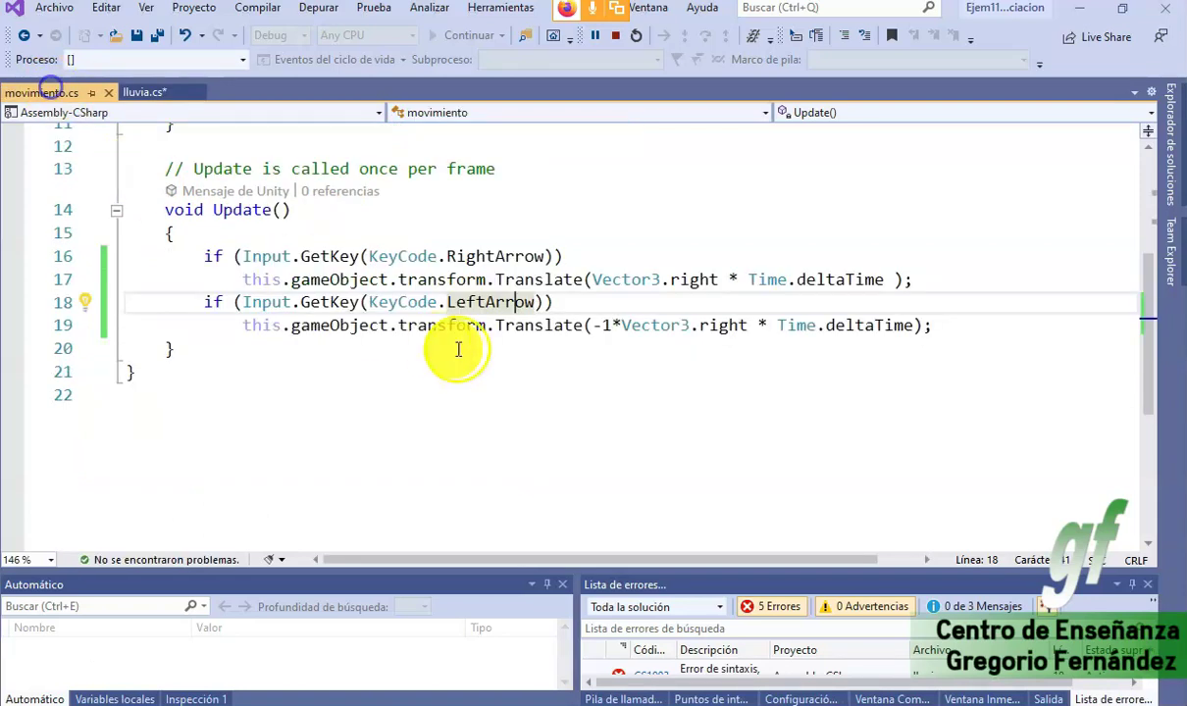
drag(176, 235, 393, 260)
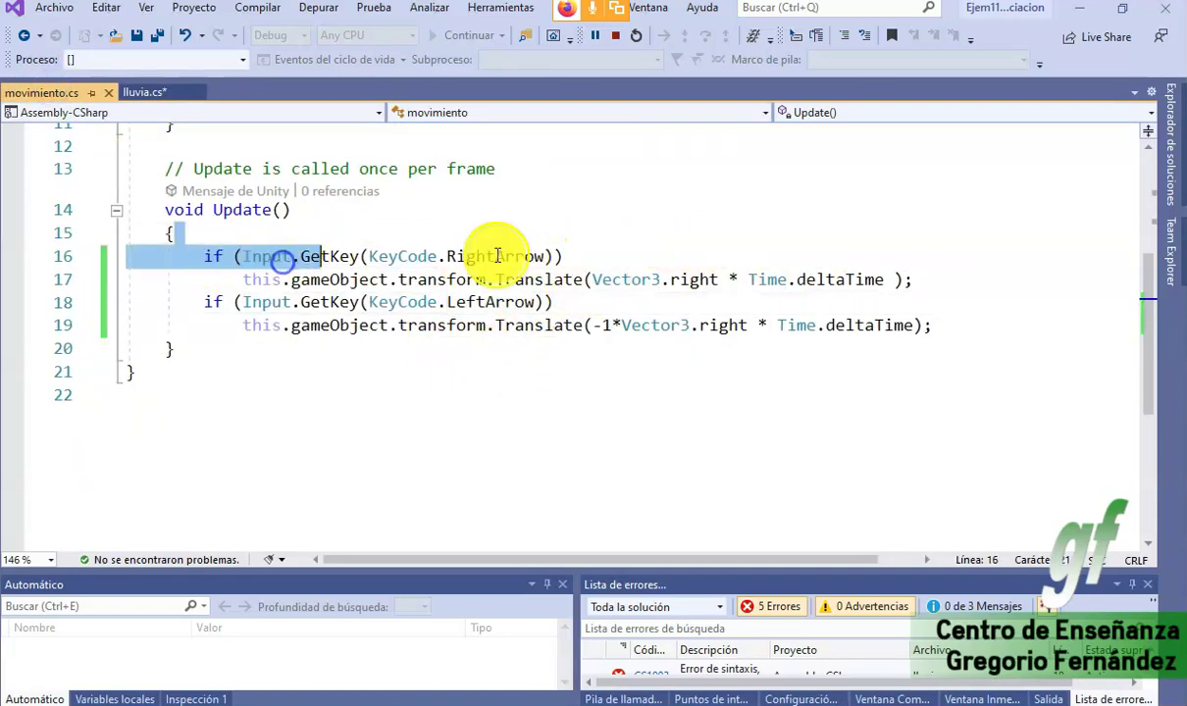
drag(562, 257, 196, 253)
key(ctrl+c)
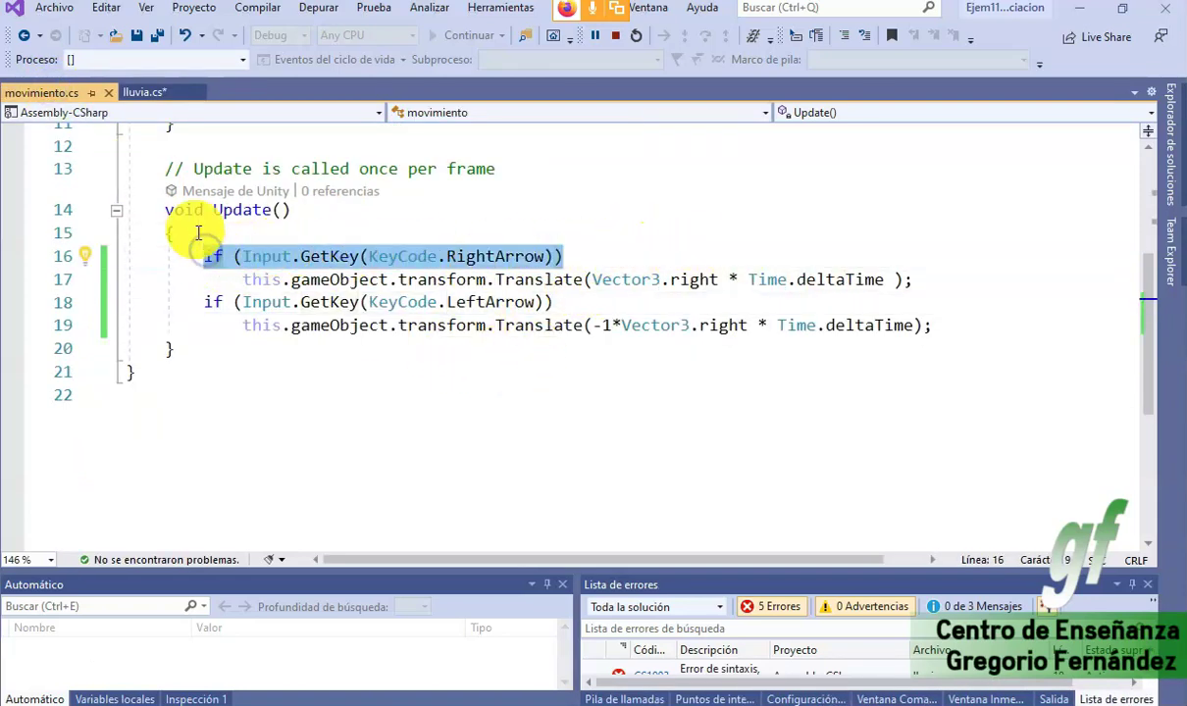
click(147, 92)
- Paste the key-check condition over the 'if' on line 18 and change RightArrow to Space
double_click(209, 371)
key(ctrl+v)
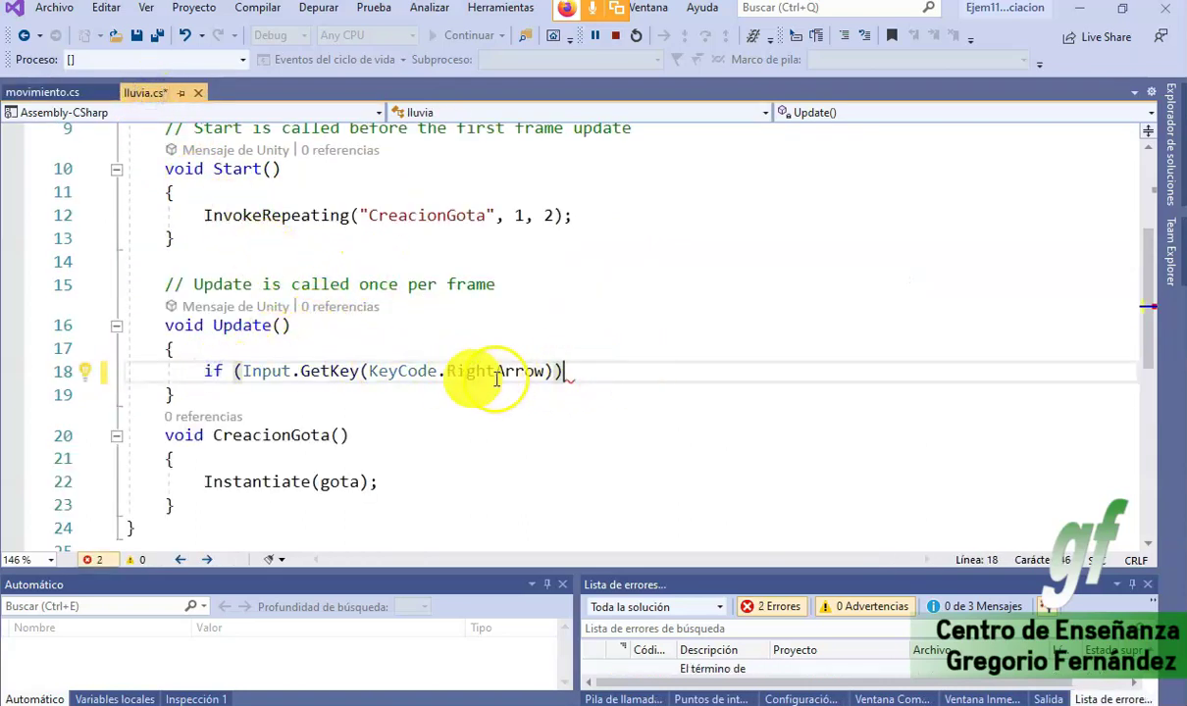
double_click(488, 371)
key(BackSpace)
text(esp)
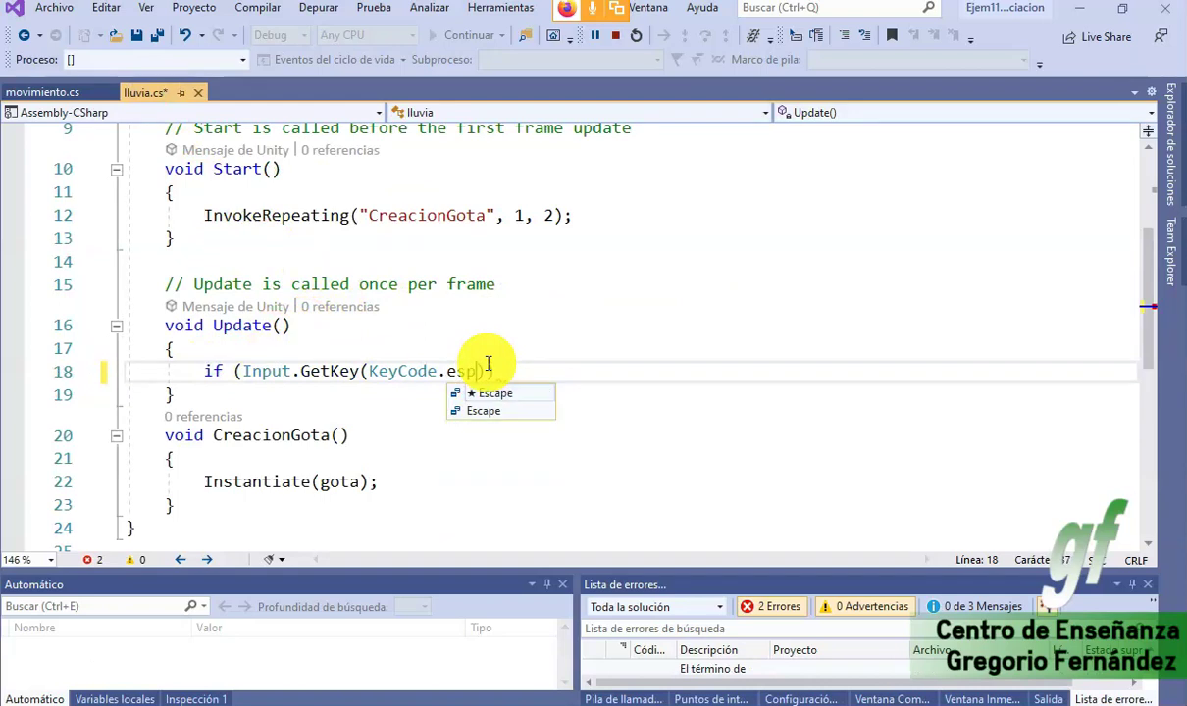
key(BackSpace)
key(BackSpace)
text(ace)
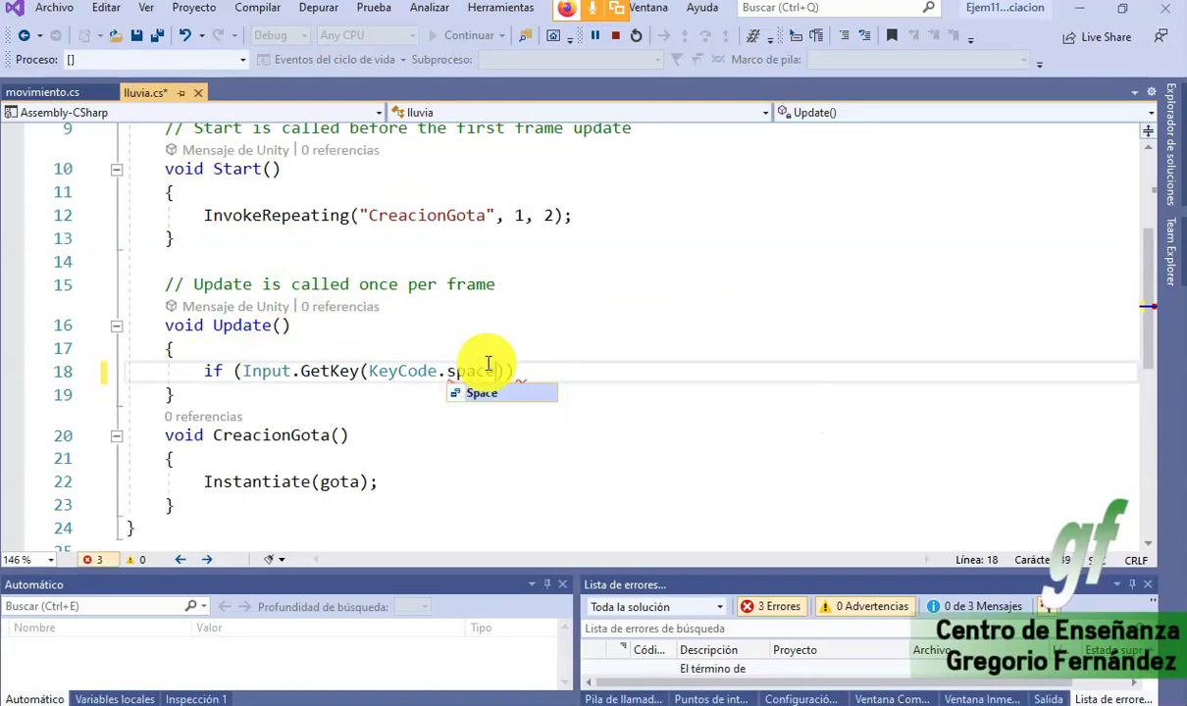
key(Tab)
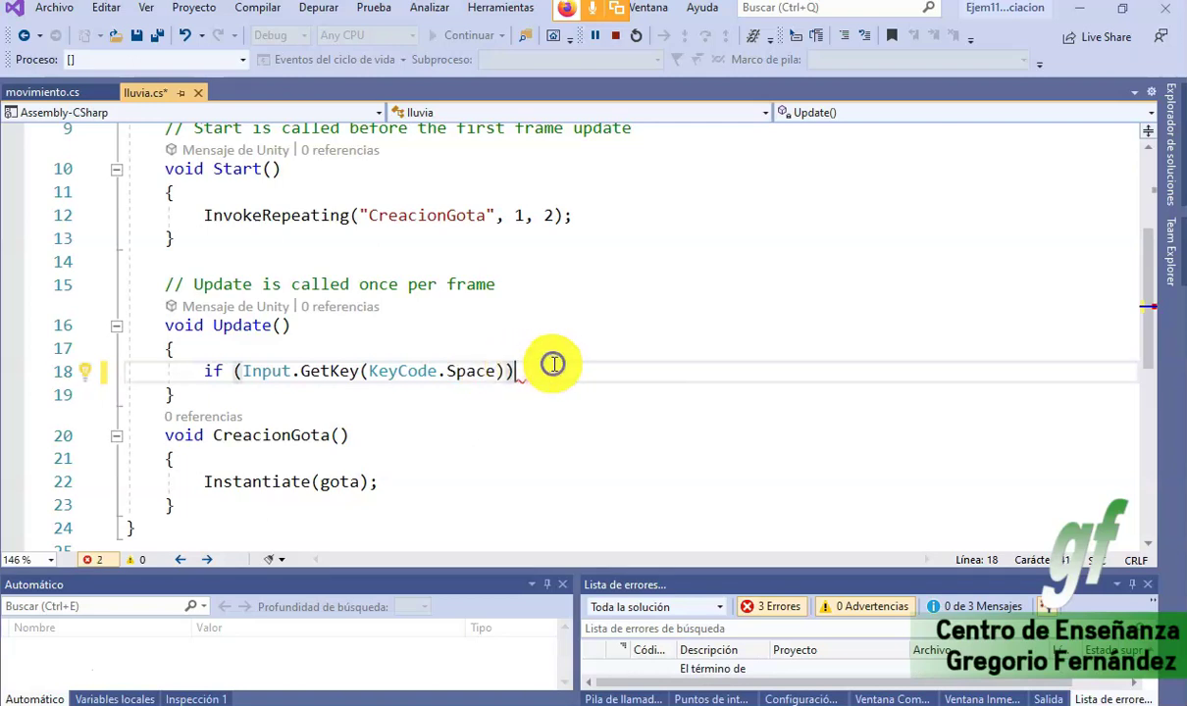
- Add a brace block under the Space condition and begin typing its body
key(Return)
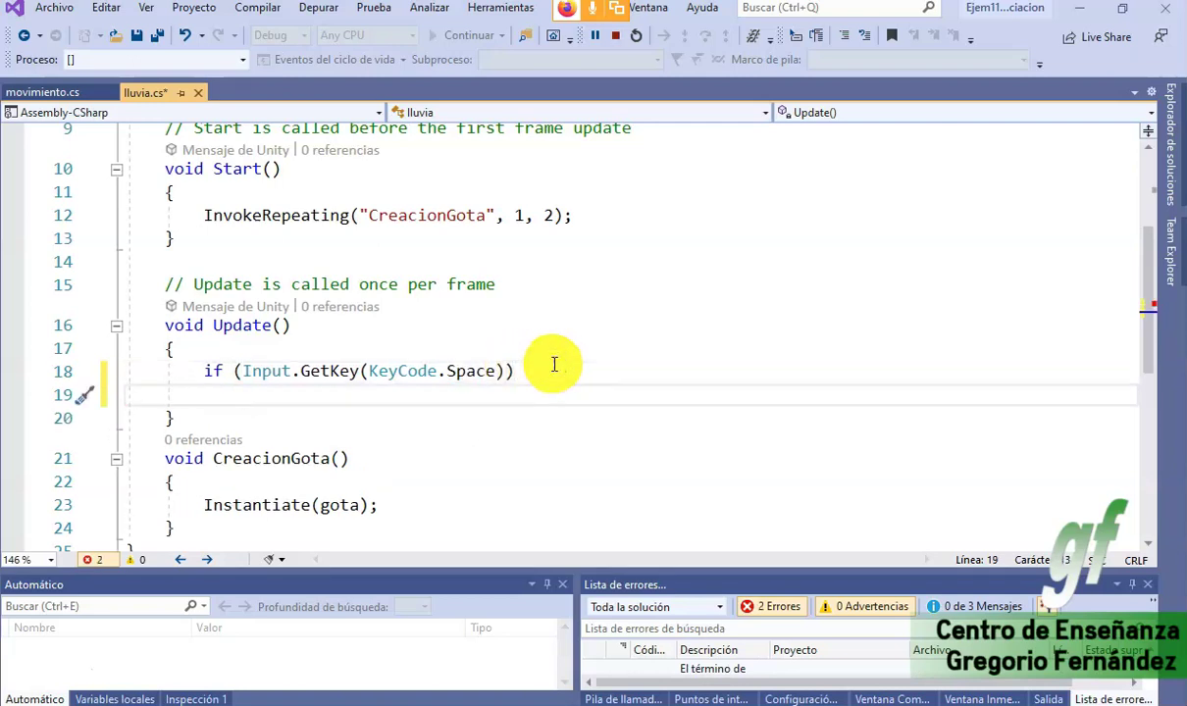
text({)
key(Return)
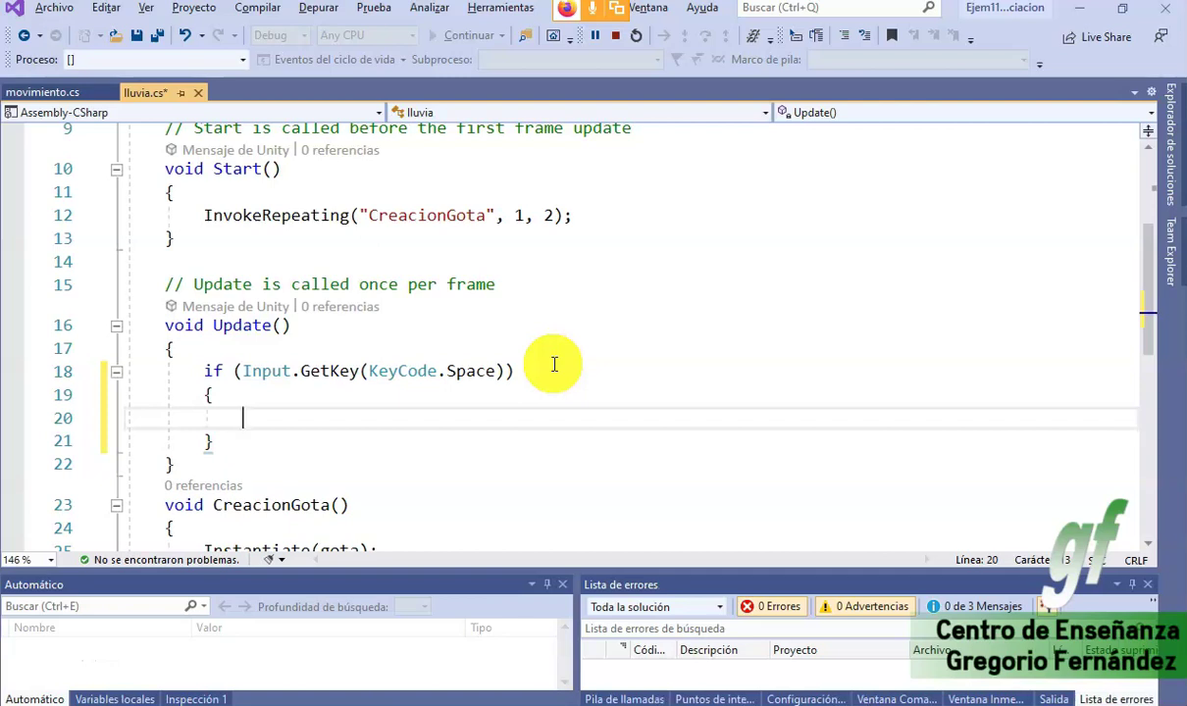
text(for)
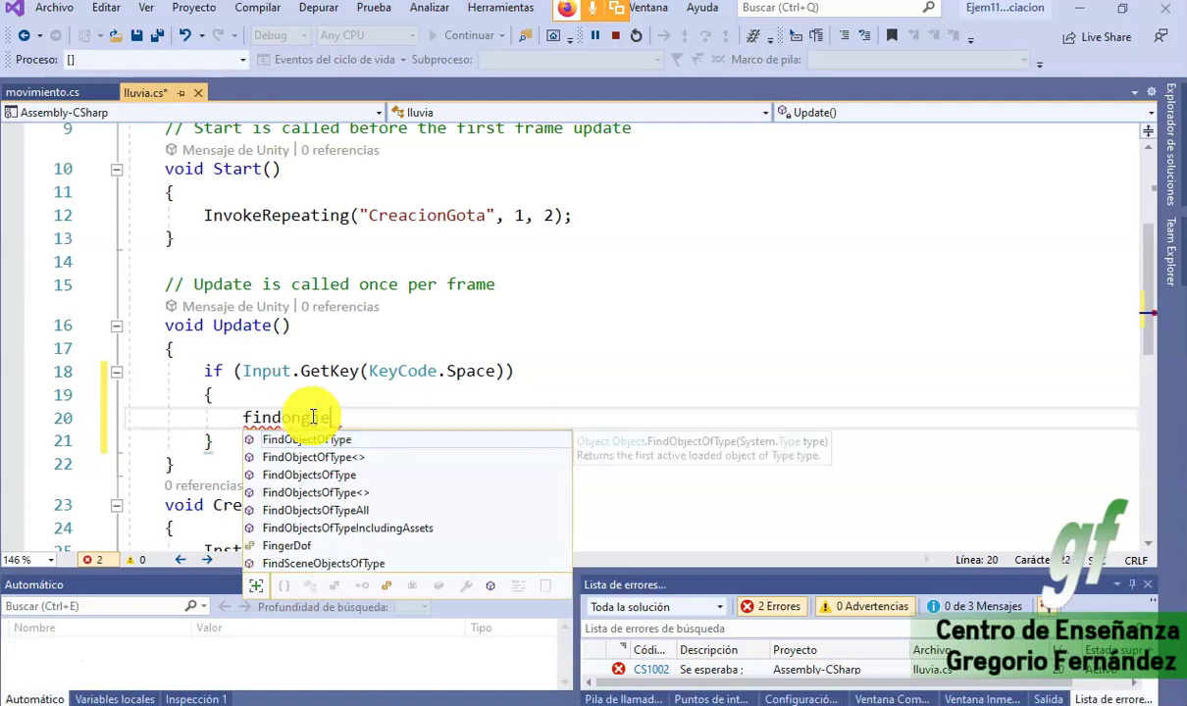
- Try a FindObjectOfType( call inside the Space block, then select it for replacement
text(w)
key(BackSpace)
text(ta)
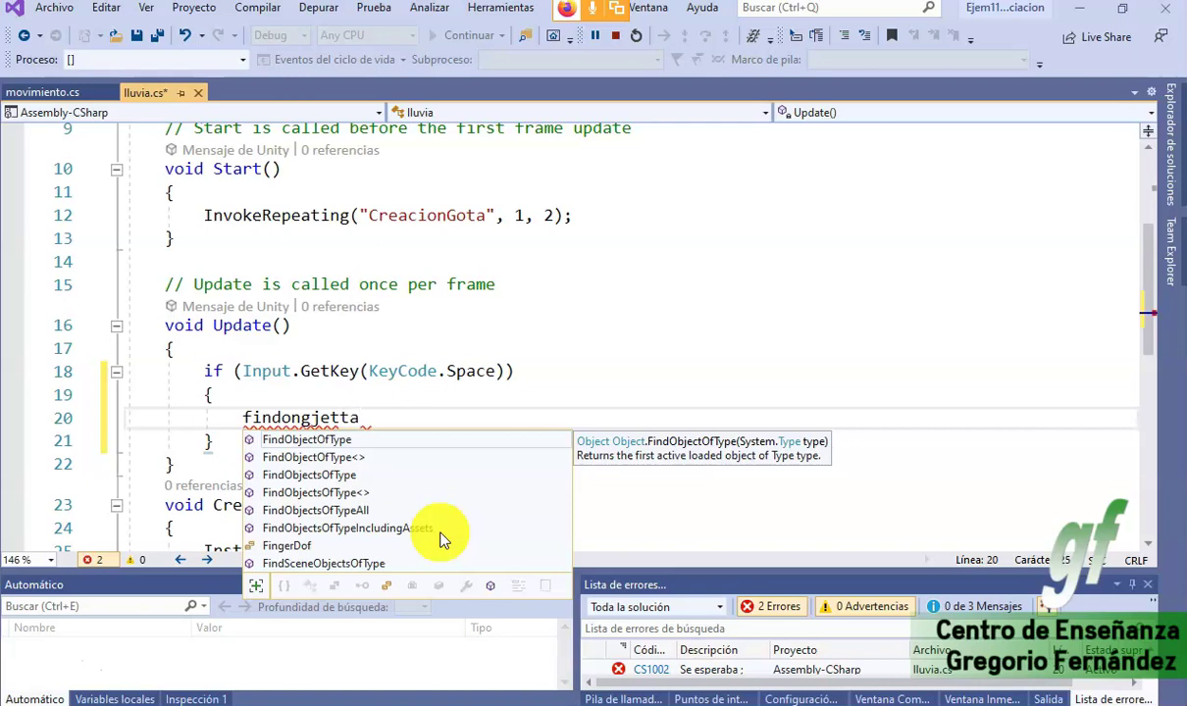
key(BackSpace)
key(BackSpace)
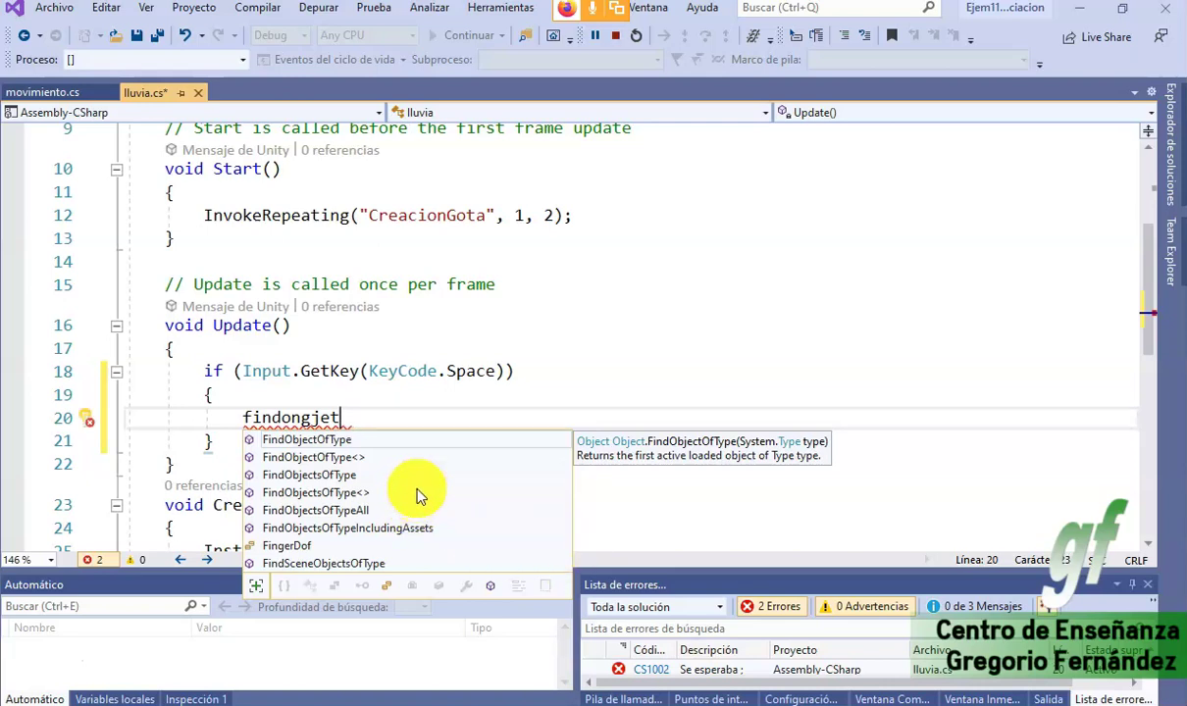
key(BackSpace)
key(BackSpace)
key(BackSpace)
key(BackSpace)
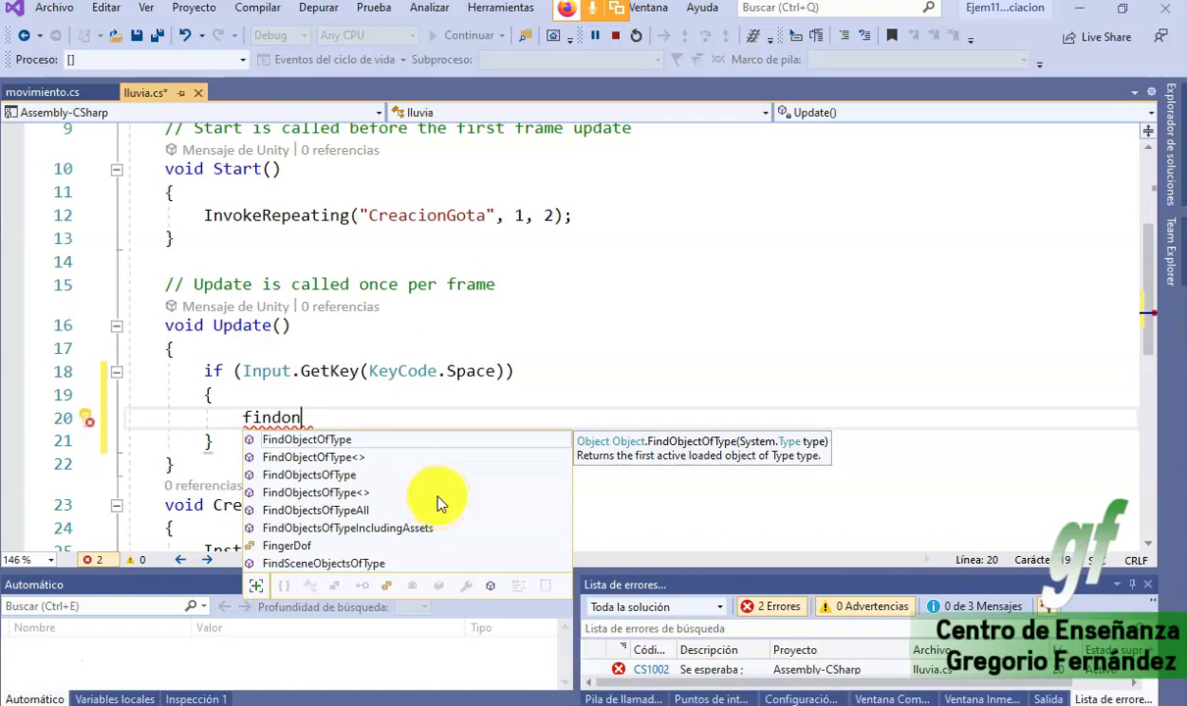
key(BackSpace)
text(bject)
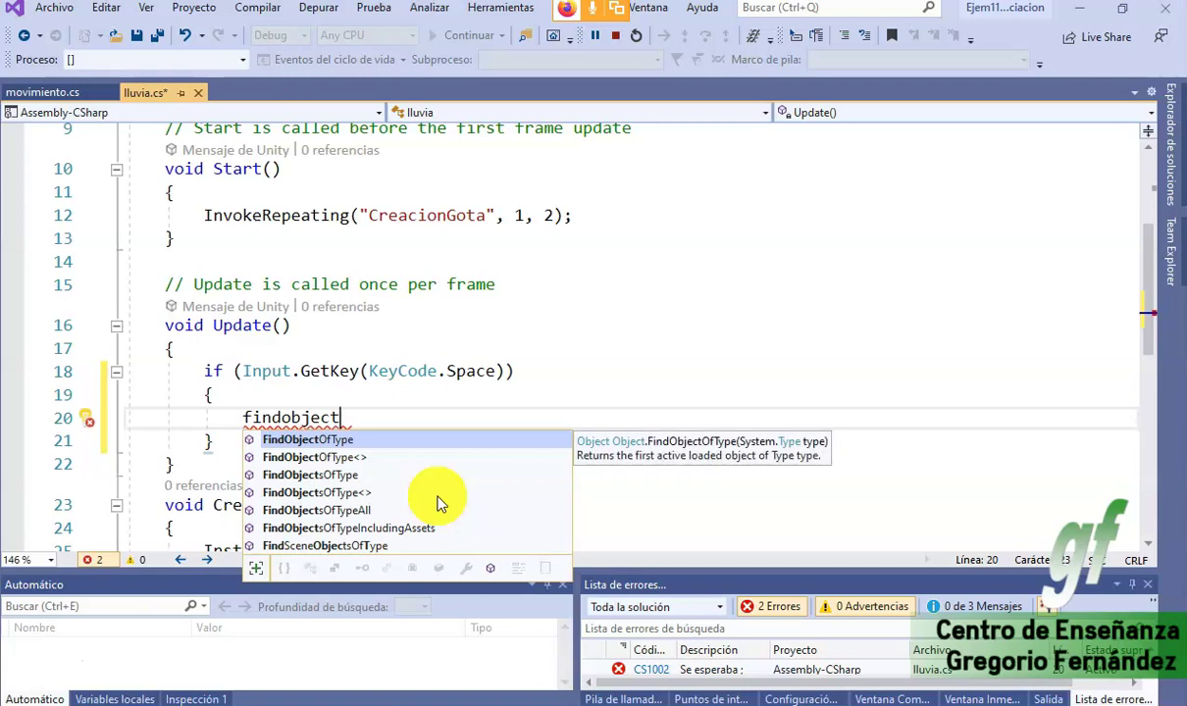
text(oftype)
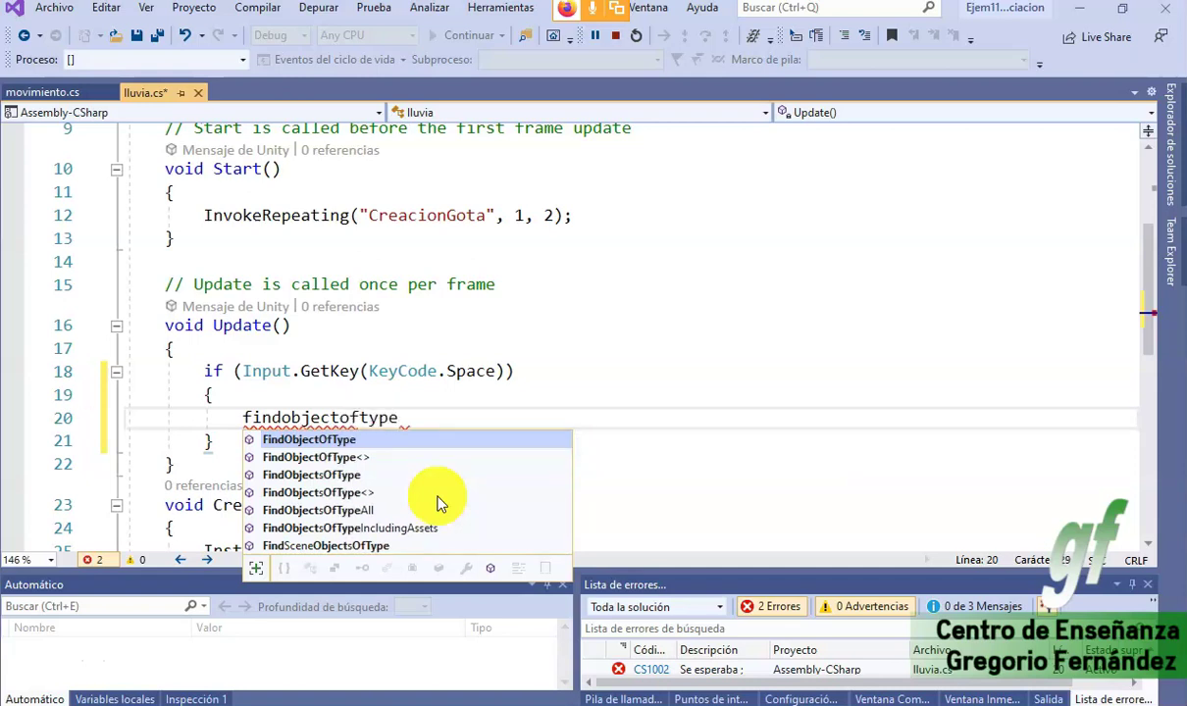
key(Down)
key(Down)
key(Down)
key(Down)
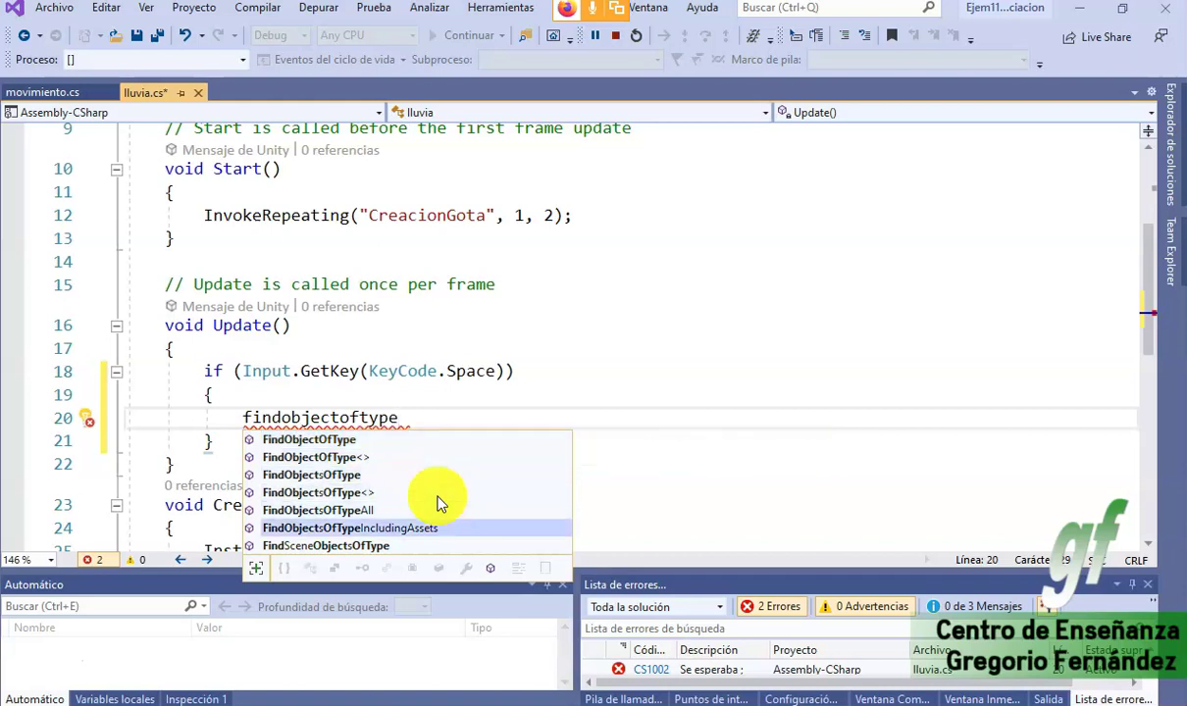
key(Down)
key(Up)
key(Up)
key(Up)
key(Up)
key(Up)
key(Up)
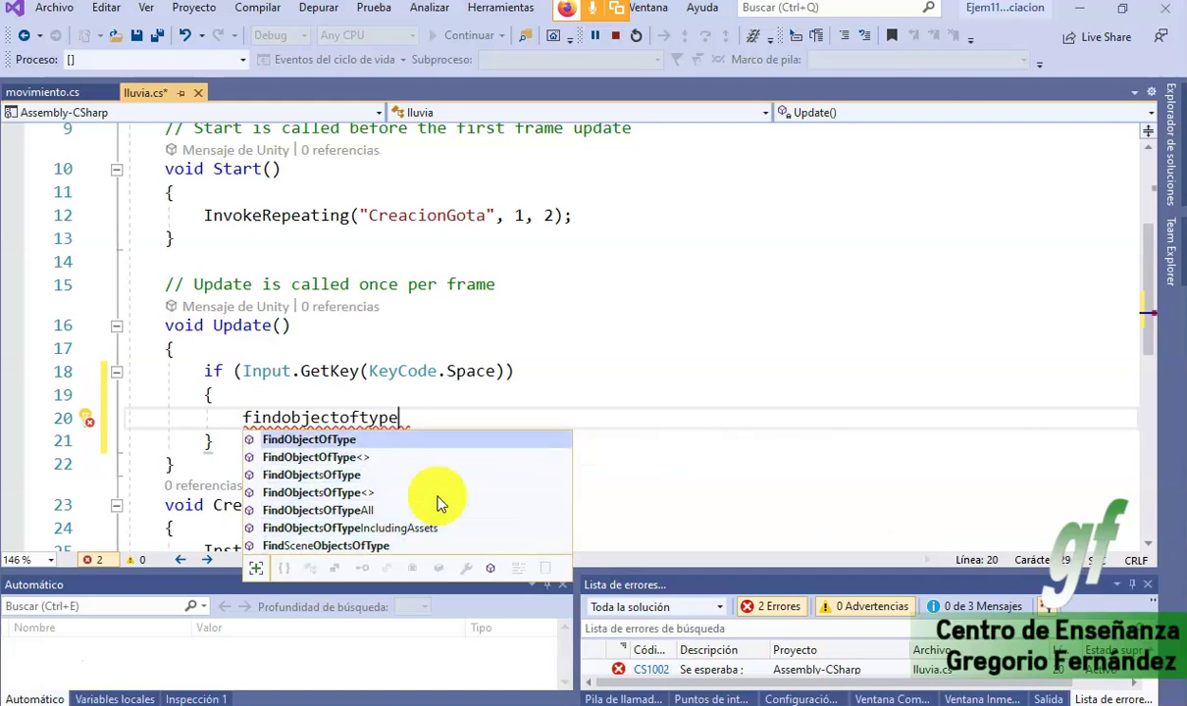
key(Tab)
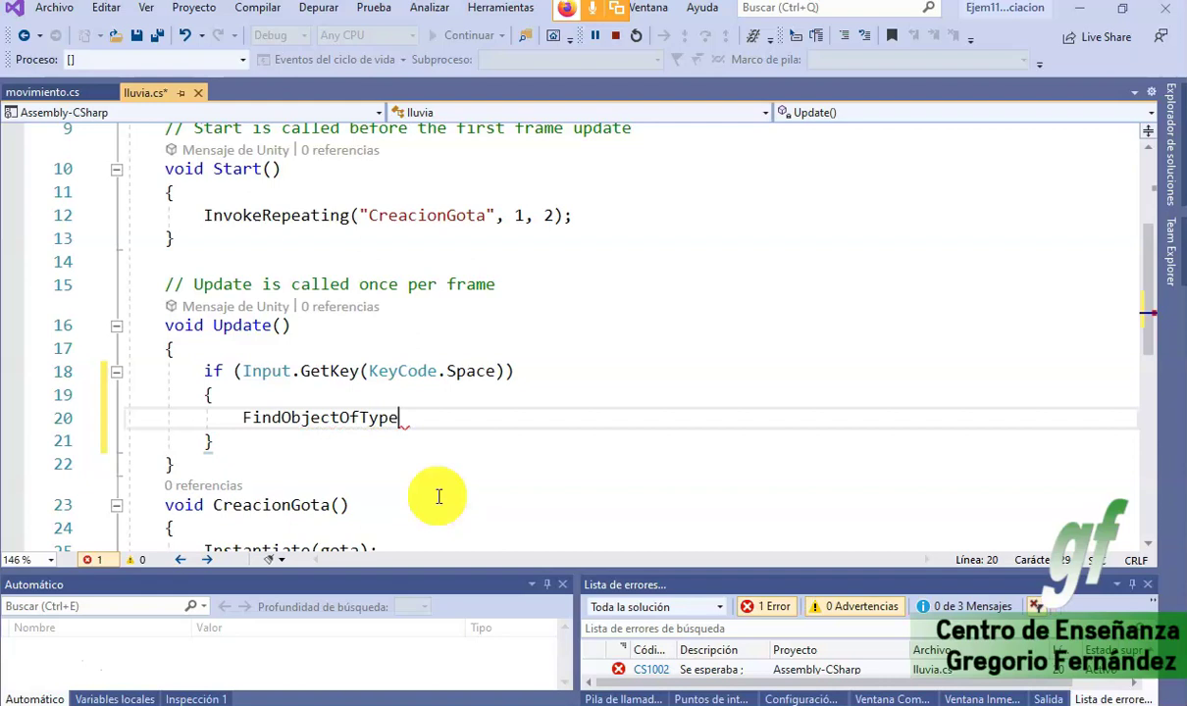
text(()
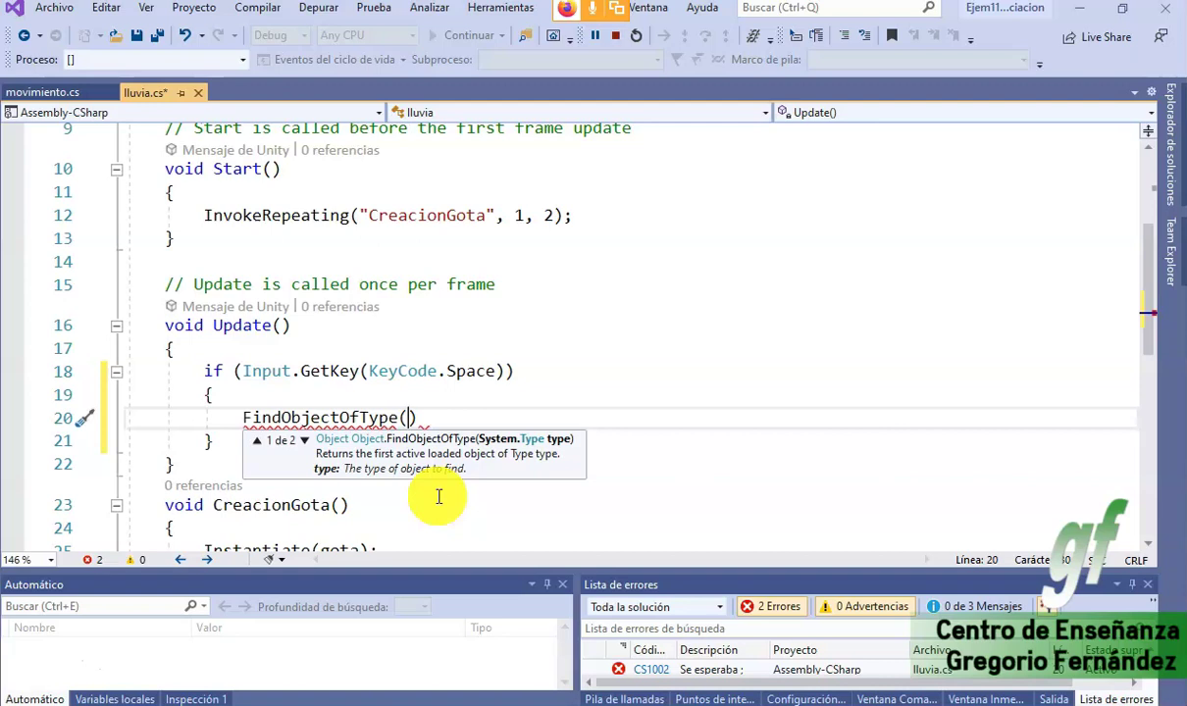
key(End)
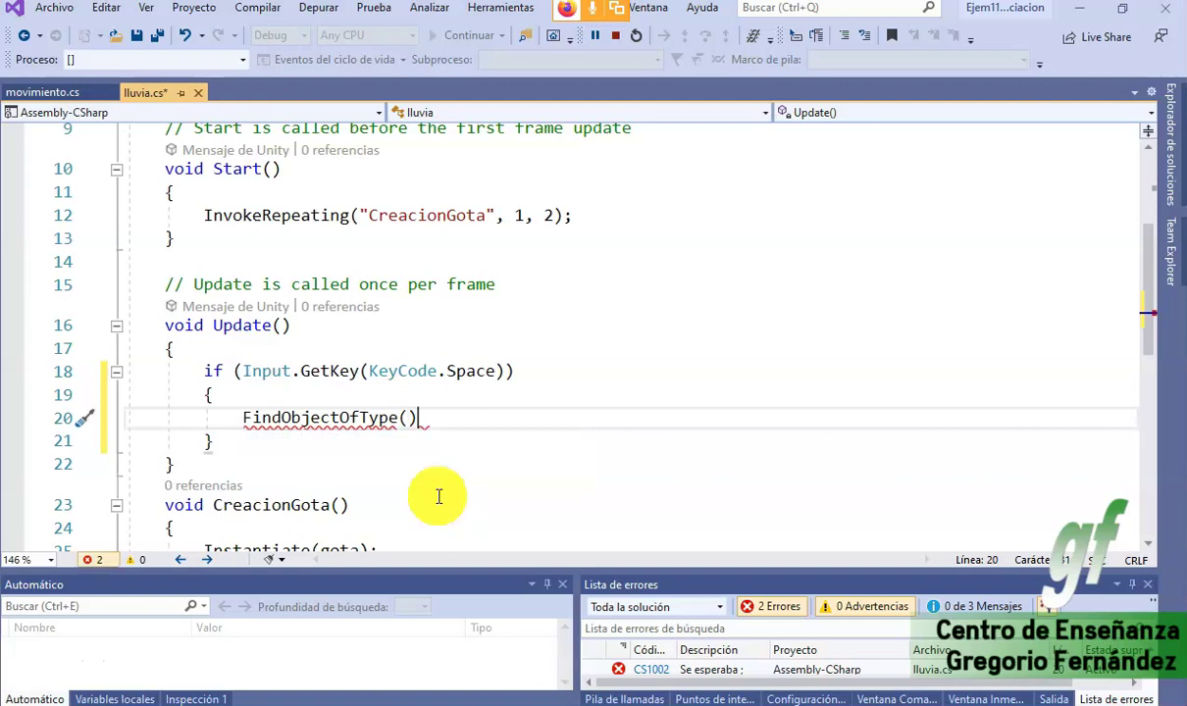
key(shift+Home)
key(shift+Home)
key(shift+Home)
- Replace it with FindGameOjectsWithTag("lluvia") inside the Space-key block
text(F)
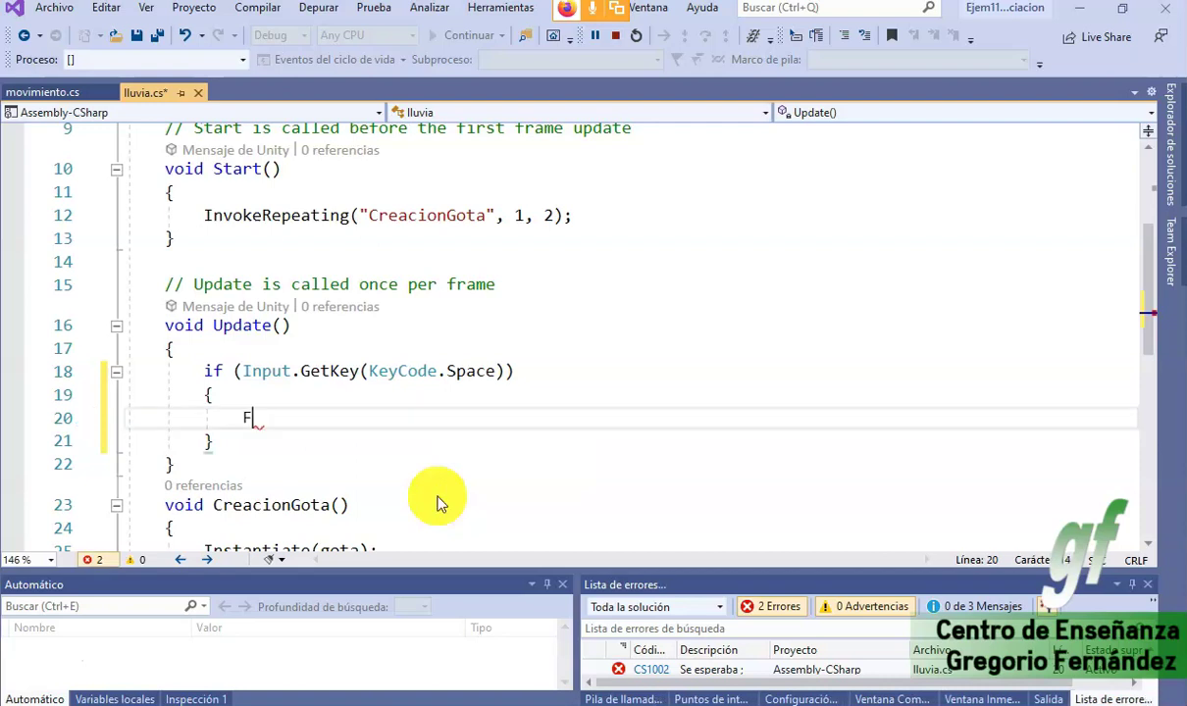
text(indGameO)
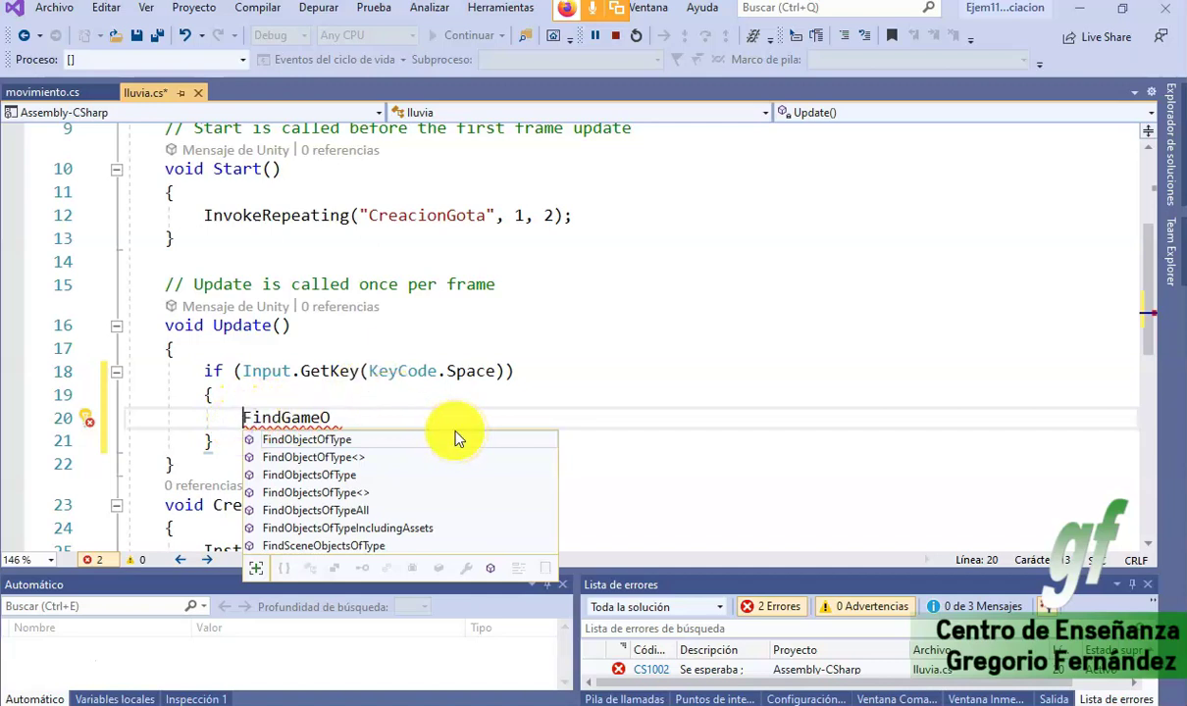
click(384, 412)
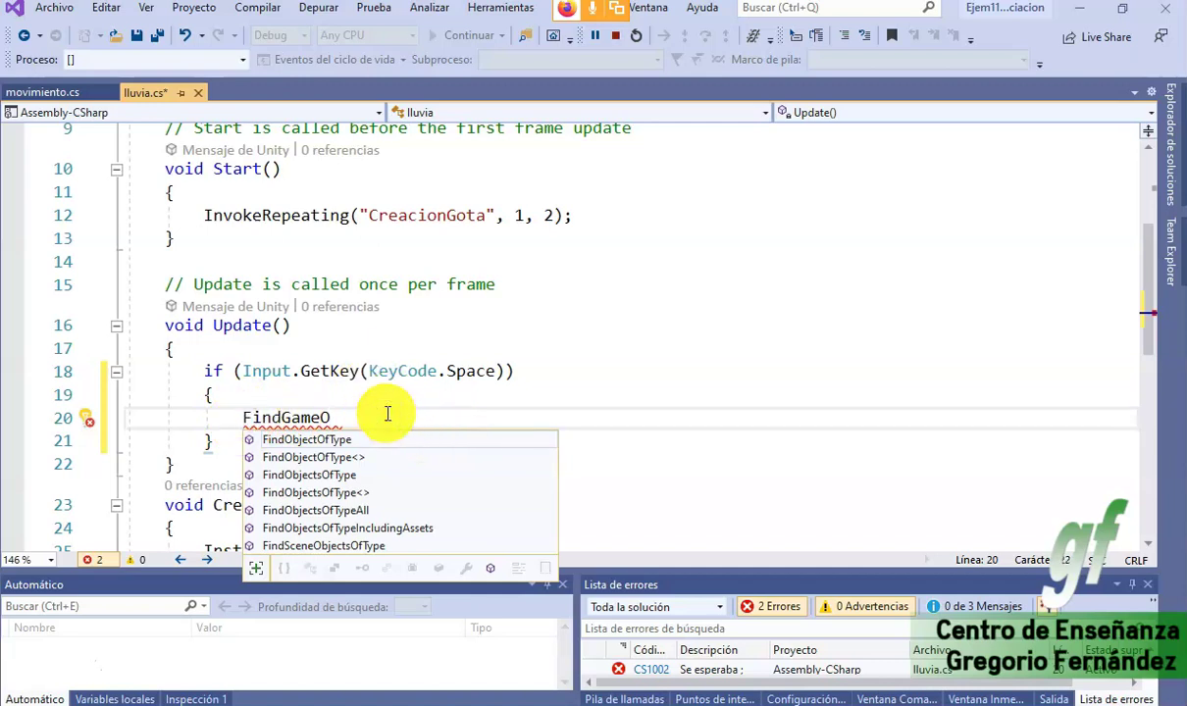
text(tab)
key(BackSpace)
key(BackSpace)
key(BackSpace)
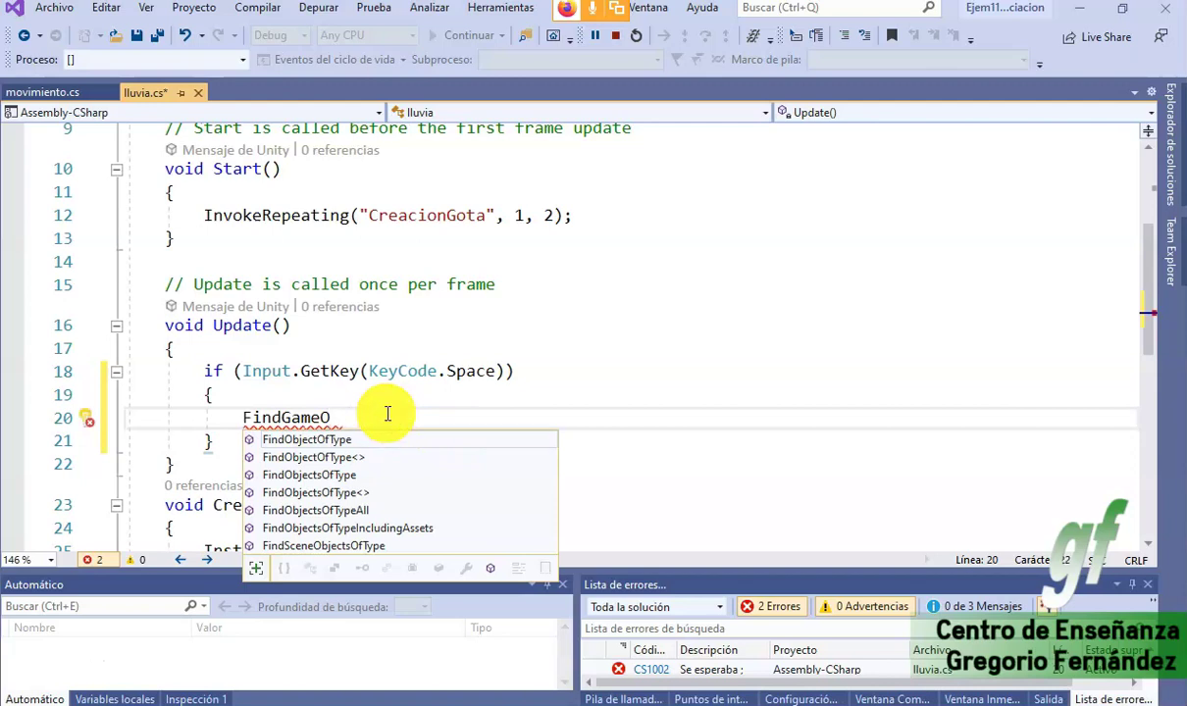
text(bject)
text(WithTag()
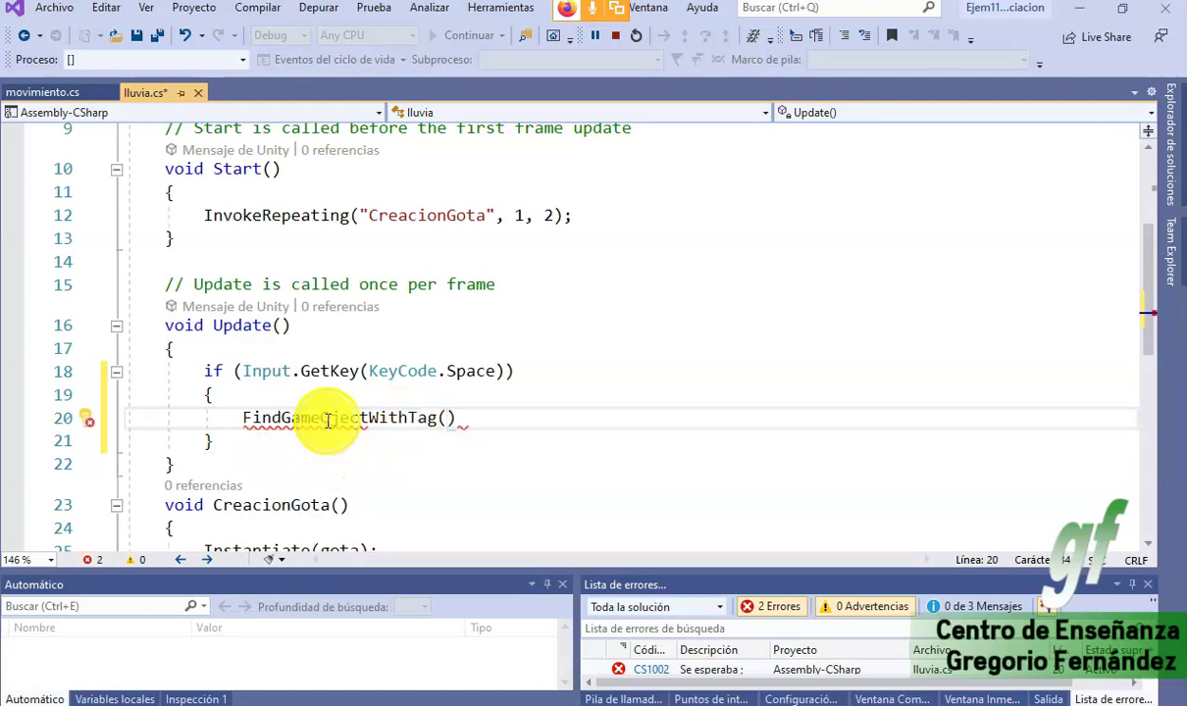
mouse_move(327, 419)
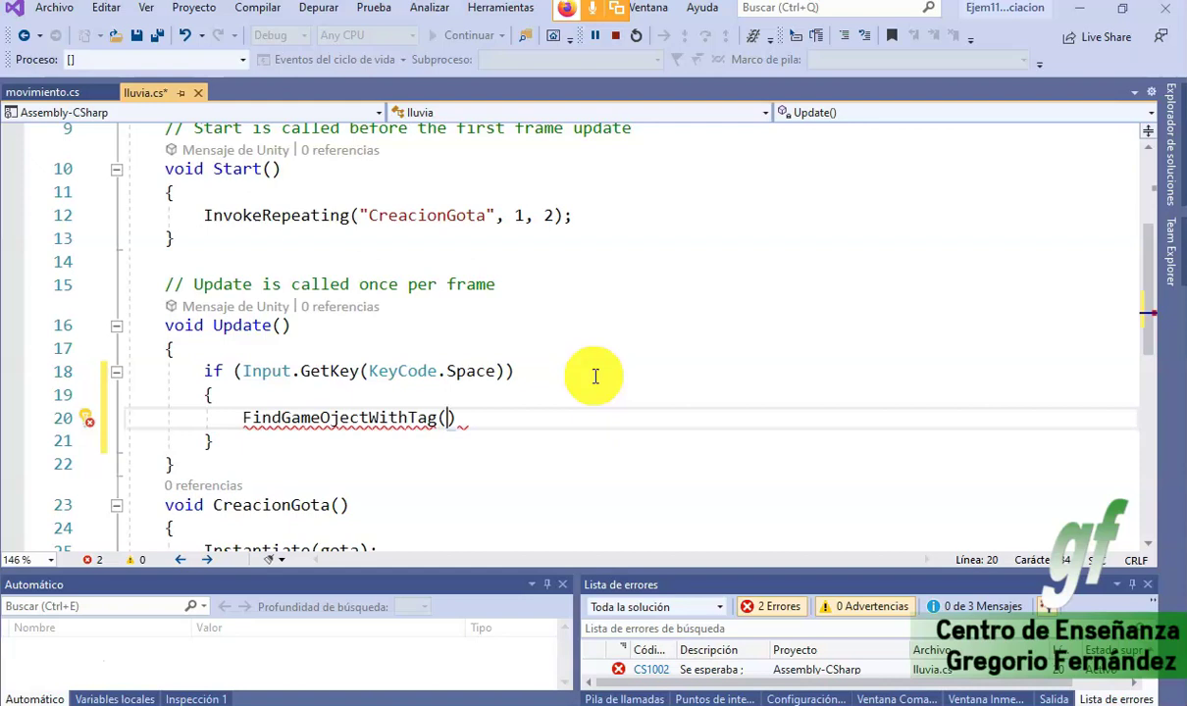
key(Left)
key(Left)
key(Left)
key(Left)
key(Left)
key(Left)
key(Left)
text(s)
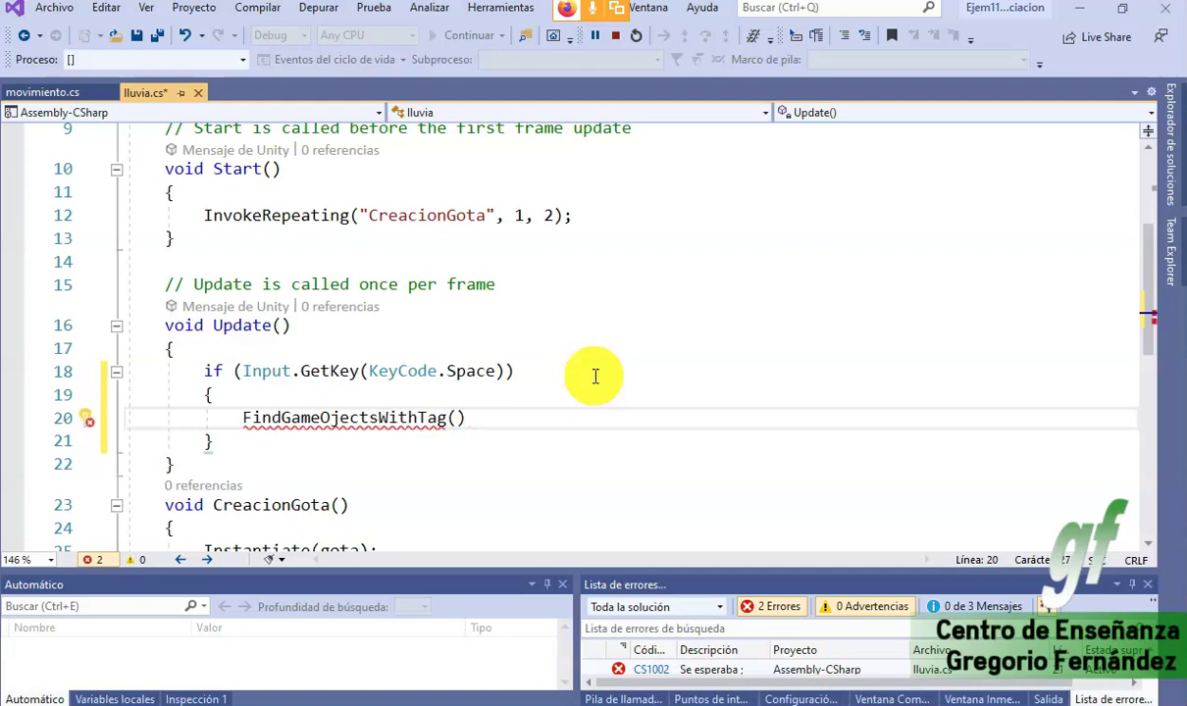
click(458, 418)
text("lluvia")
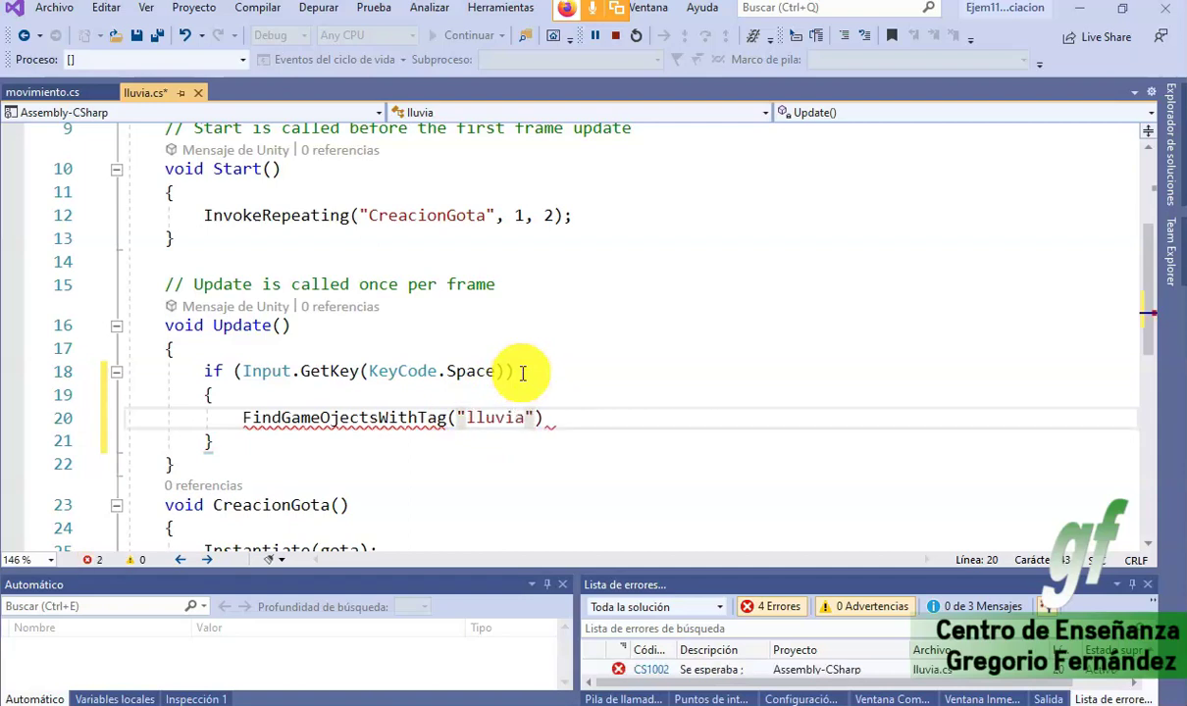
- Confirm in Unity that the gota raindrop carries the lluvia tag, then return to lluvia.cs
key(alt+Tab)
key(alt+Tab)
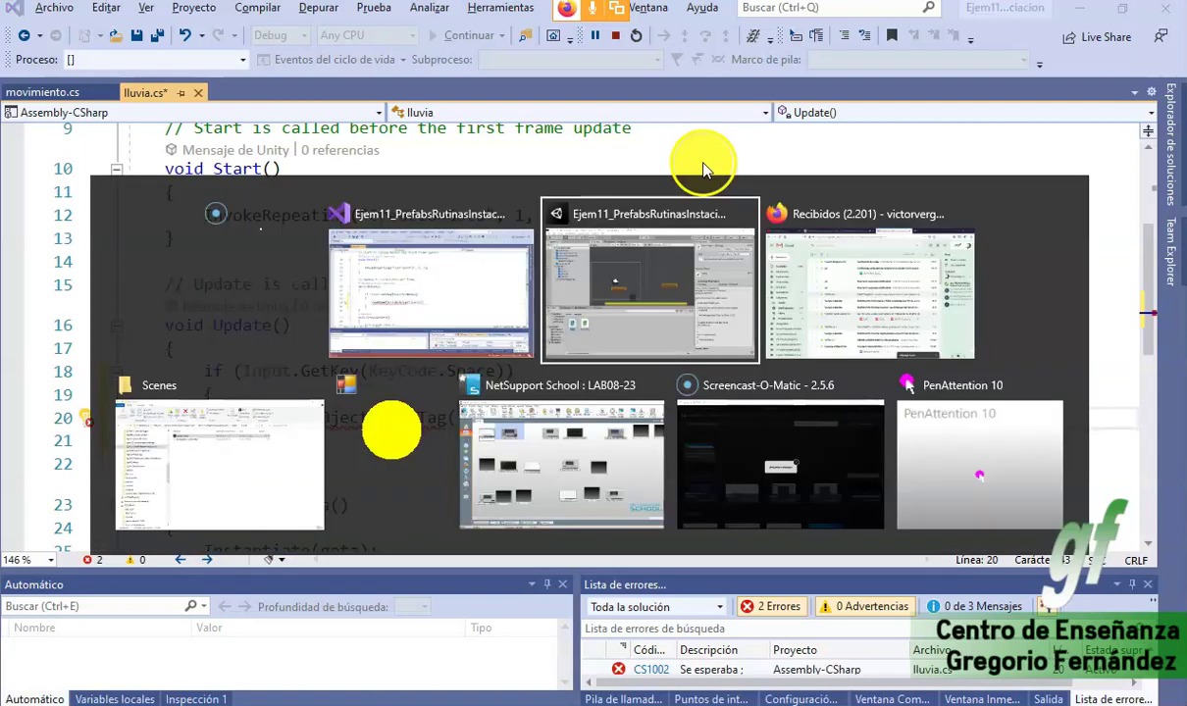
click(88, 225)
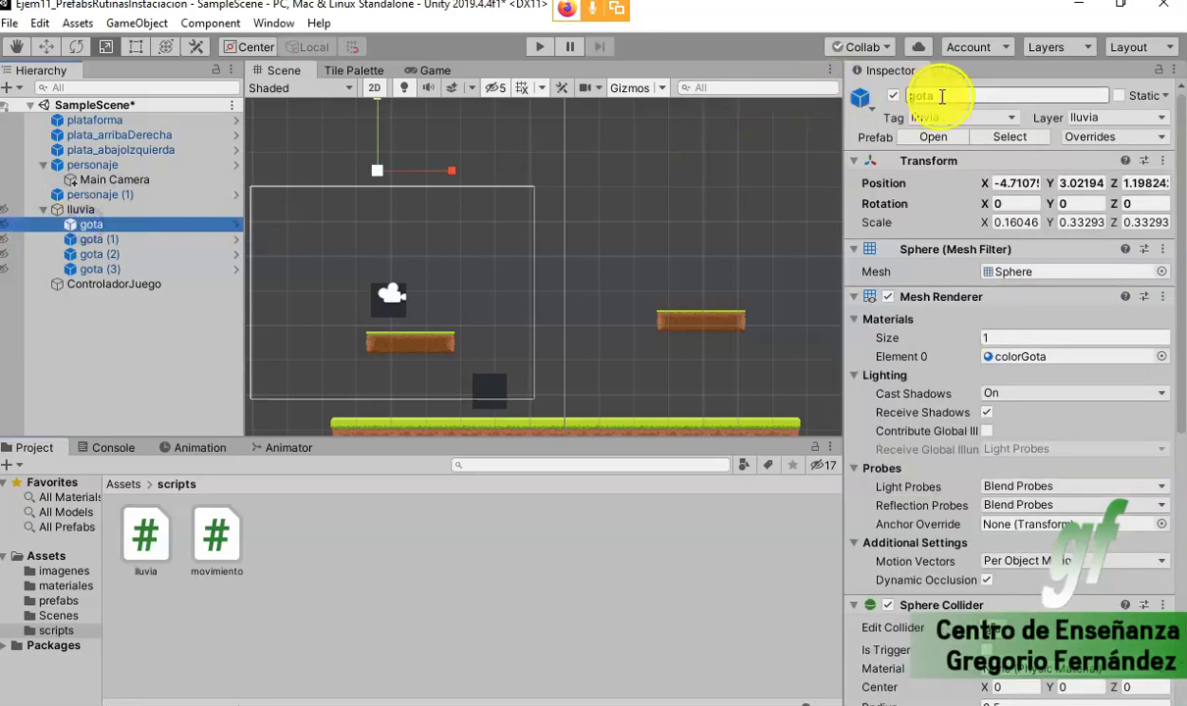
key(alt+Tab)
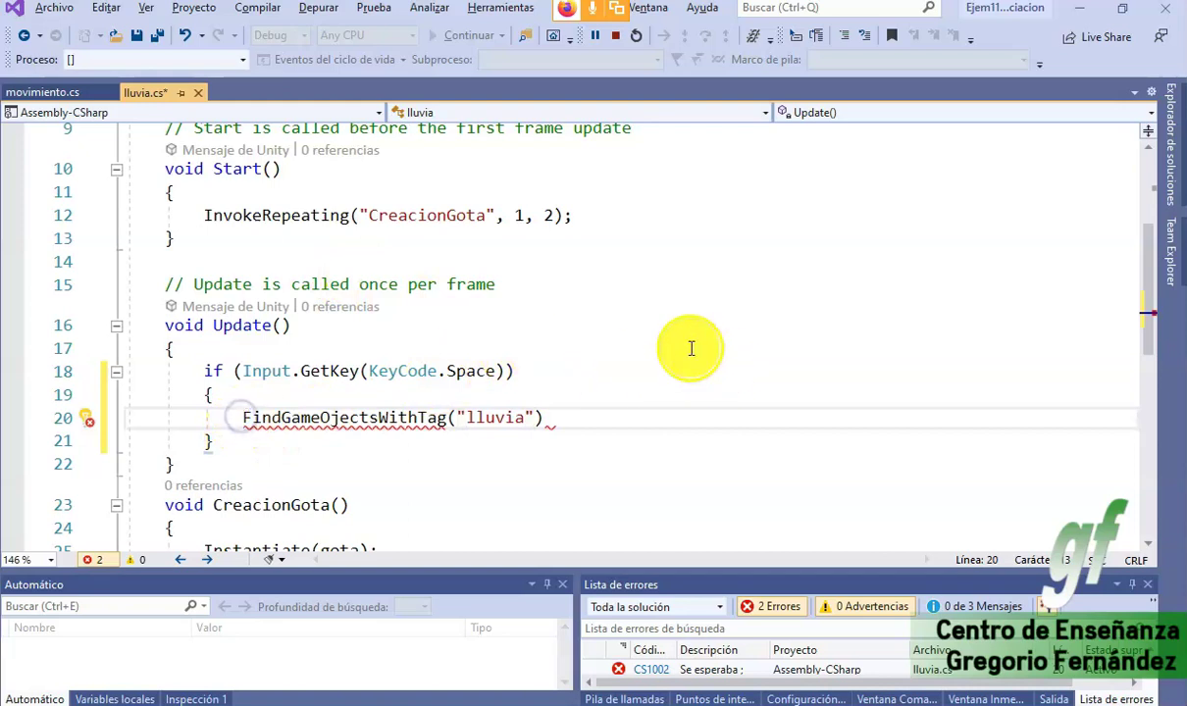
- Add an object prefix to line 20's call and fix the missing 'b' in FindGameObjectsWithTag
scroll(689, 347, up, 3)
scroll(690, 348, down, 1)
text(this.gameObject.)
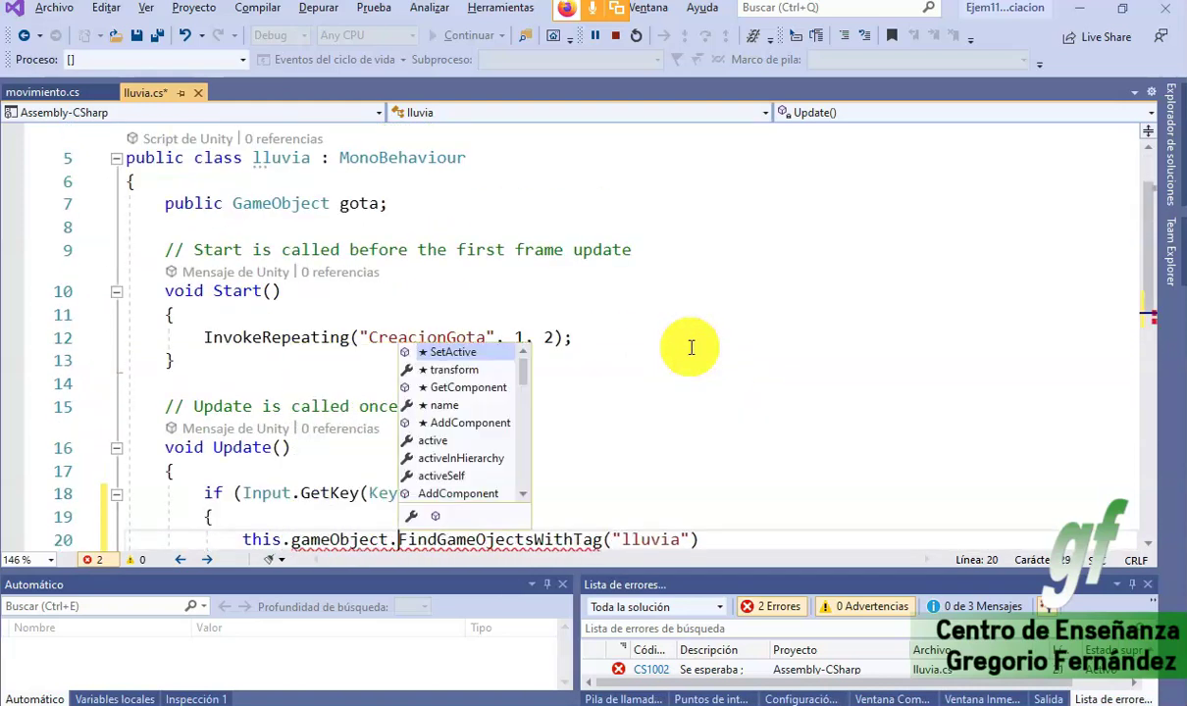
scroll(697, 363, down, 2)
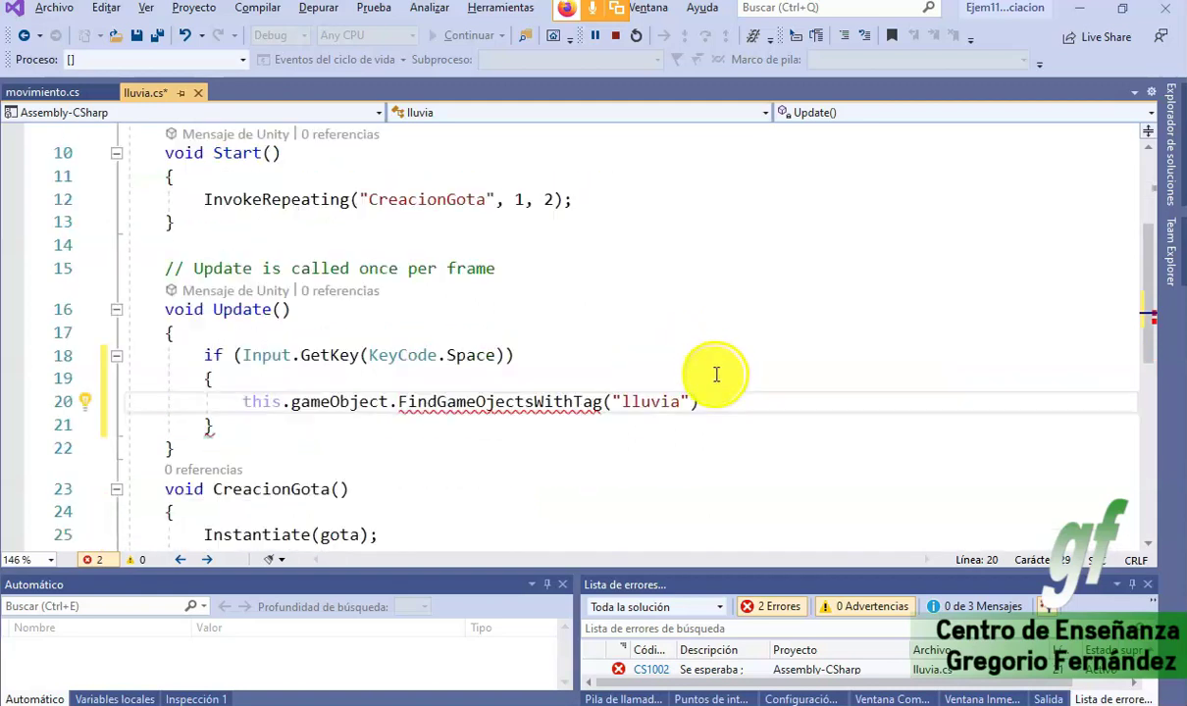
click(468, 400)
text(b)
key(Left)
key(Left)
key(Left)
key(Left)
key(Left)
key(Left)
key(Right)
key(Right)
key(Right)
key(Left)
key(Left)
key(Left)
key(Left)
key(Left)
key(Left)
- Clean up line 20 and end it with a semicolon as GameObject.FindGameObjectsWithTag("lluvia");
text(.FindGame)
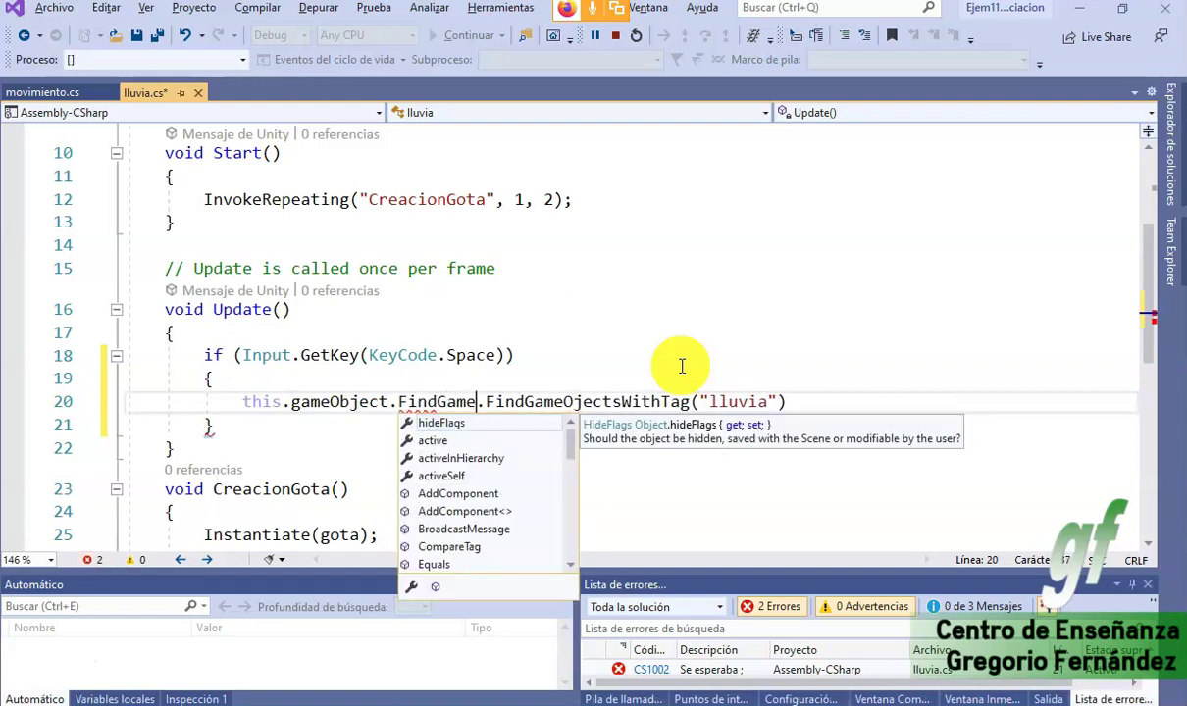
text(Ob)
key(BackSpace)
key(BackSpace)
key(BackSpace)
key(BackSpace)
key(BackSpace)
key(BackSpace)
key(BackSpace)
key(BackSpace)
key(BackSpace)
key(BackSpace)
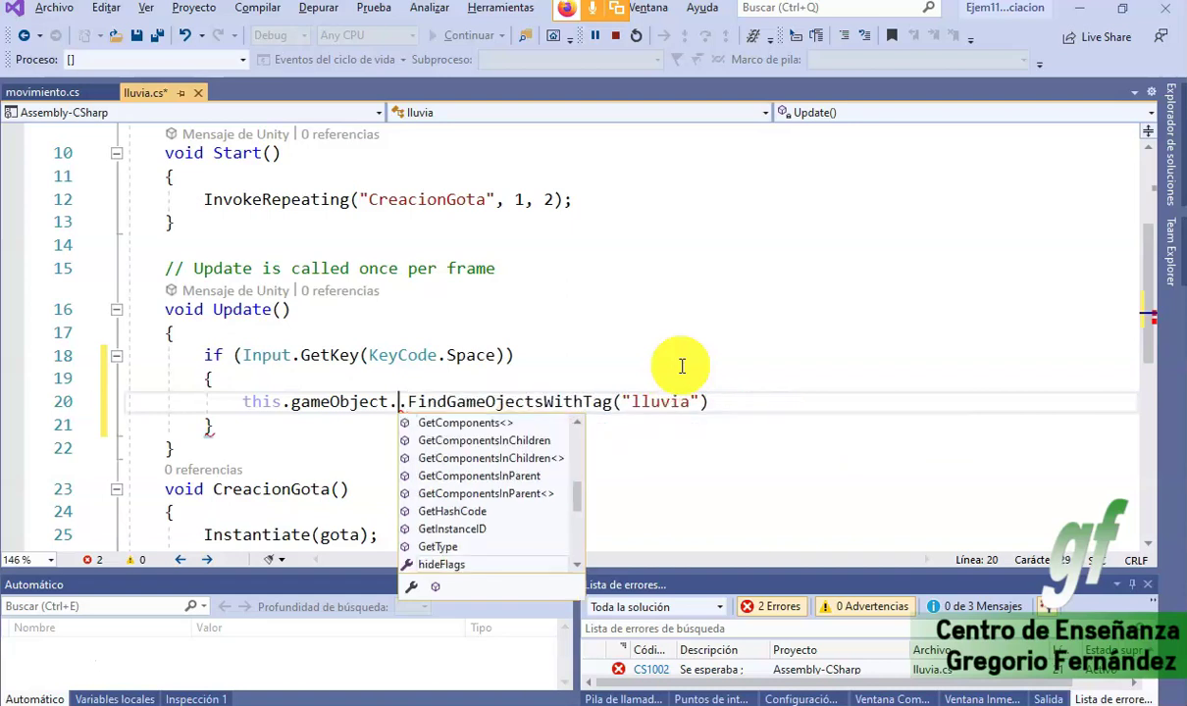
key(BackSpace)
click(712, 402)
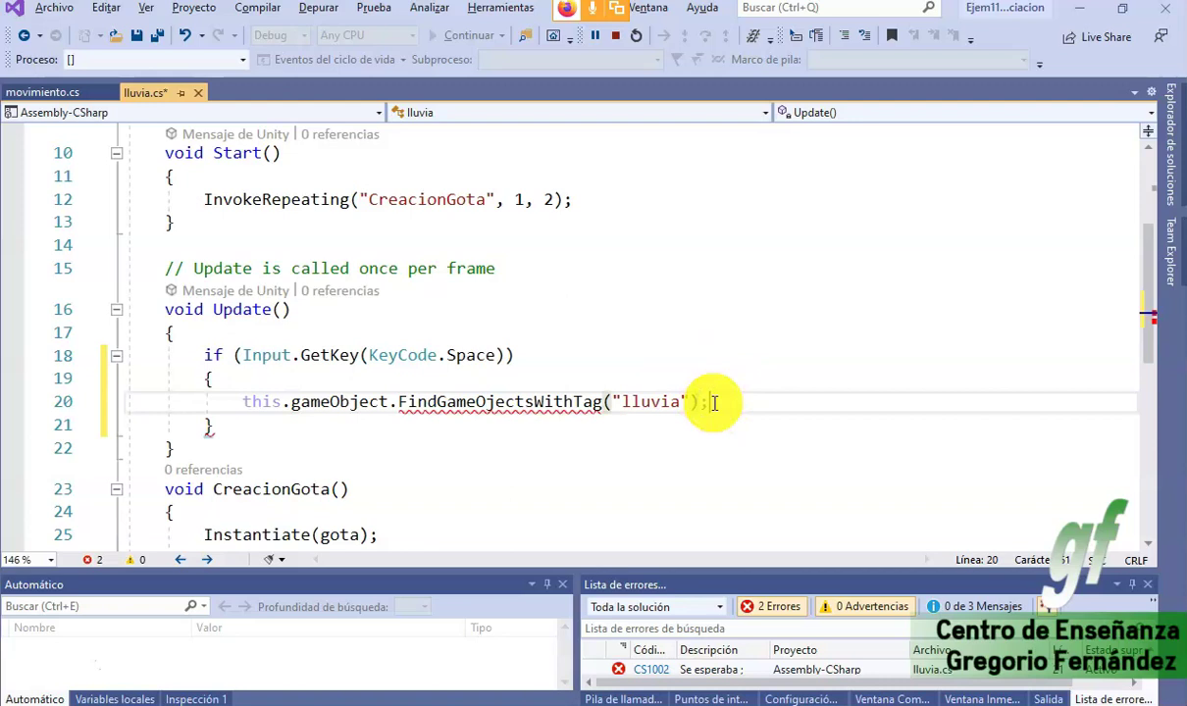
text(;)
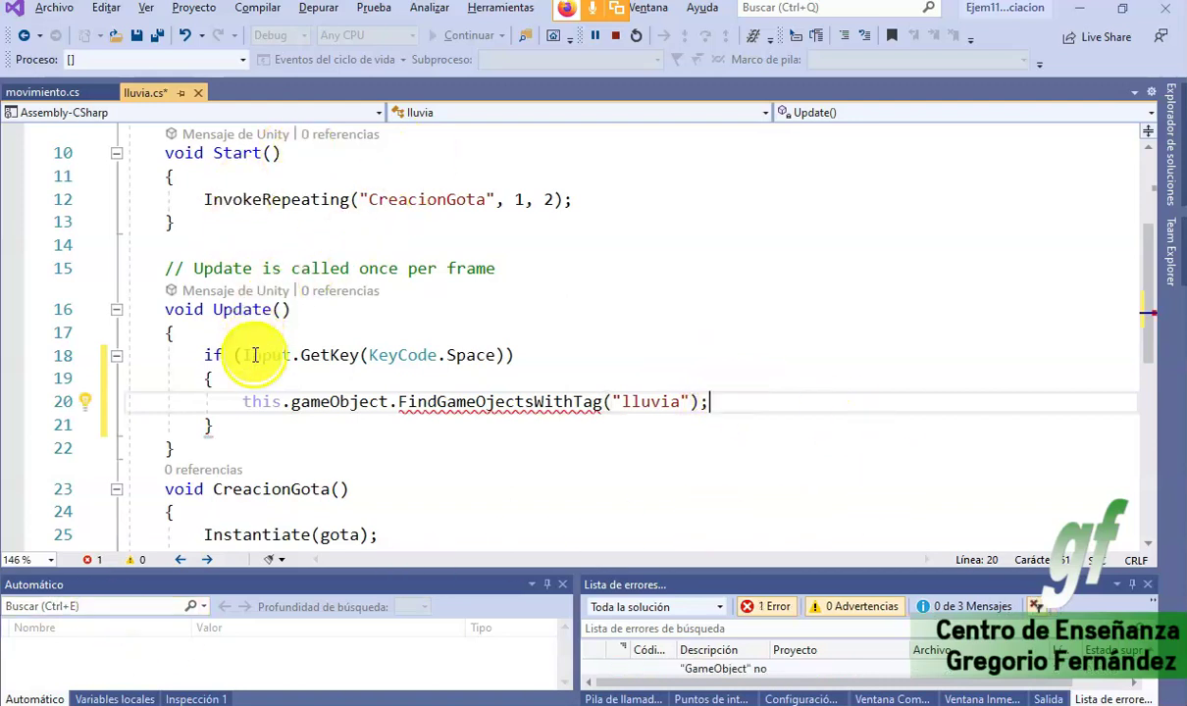
click(240, 403)
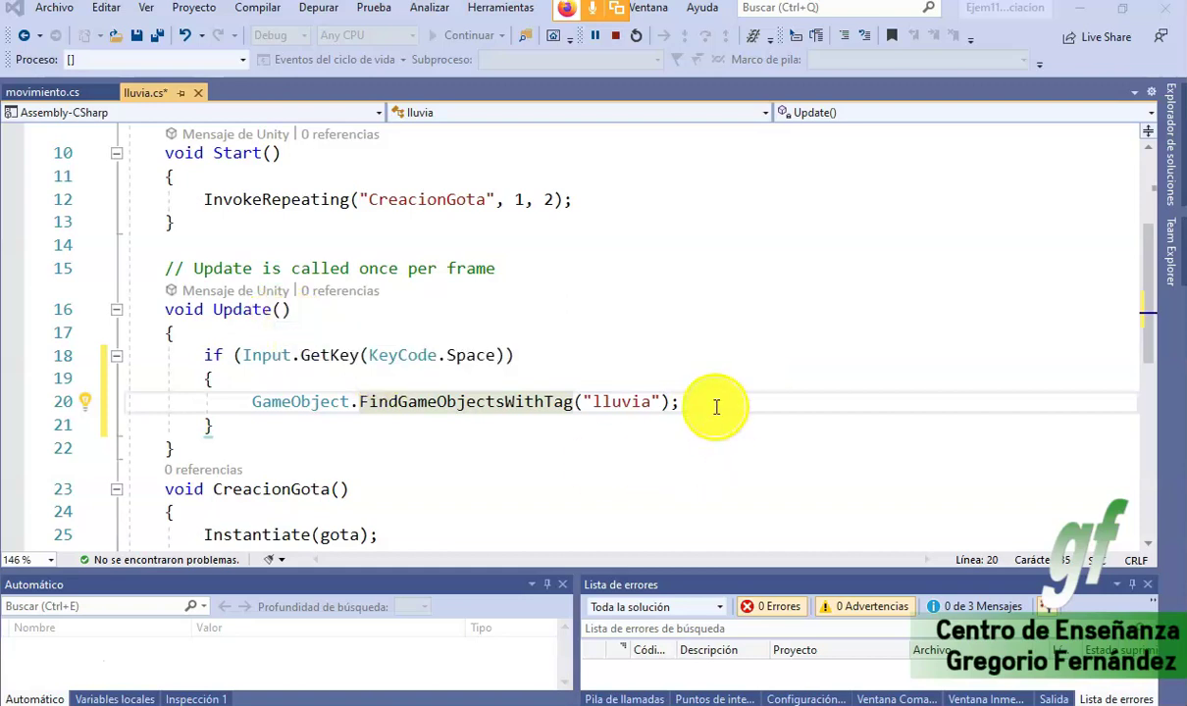
- Assign line 20's result to GameObject[] gotas, correcting the type name until errors clear
mouse_move(495, 410)
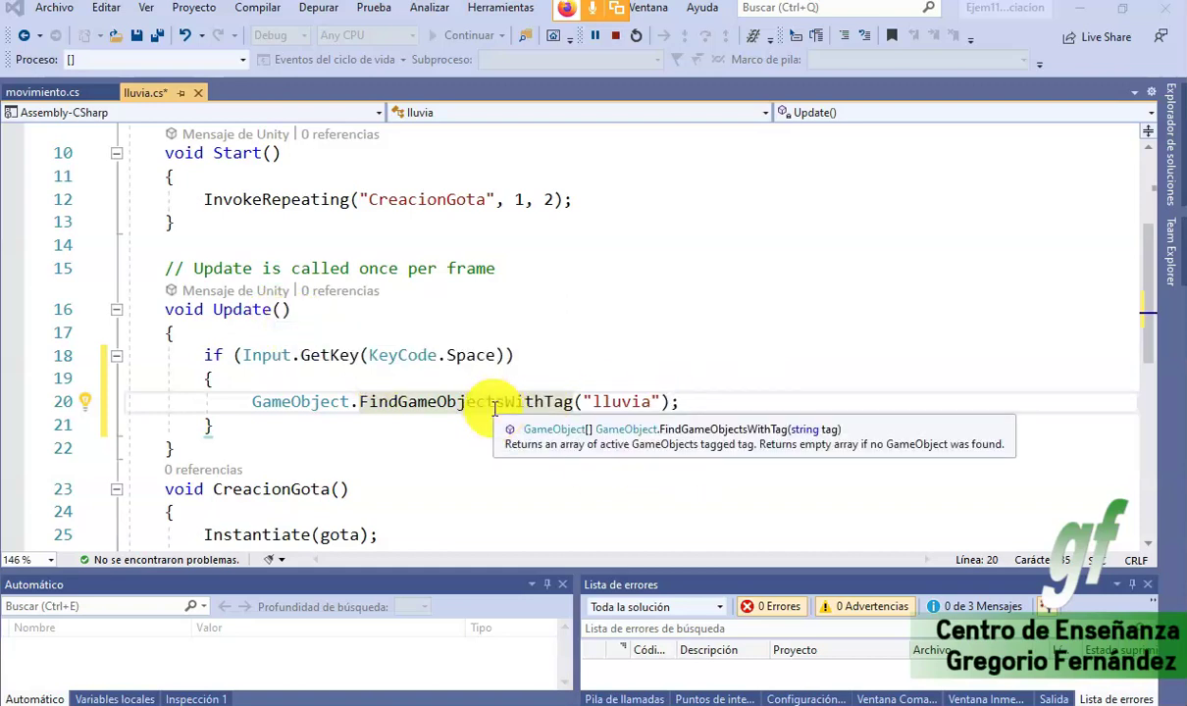
click(254, 402)
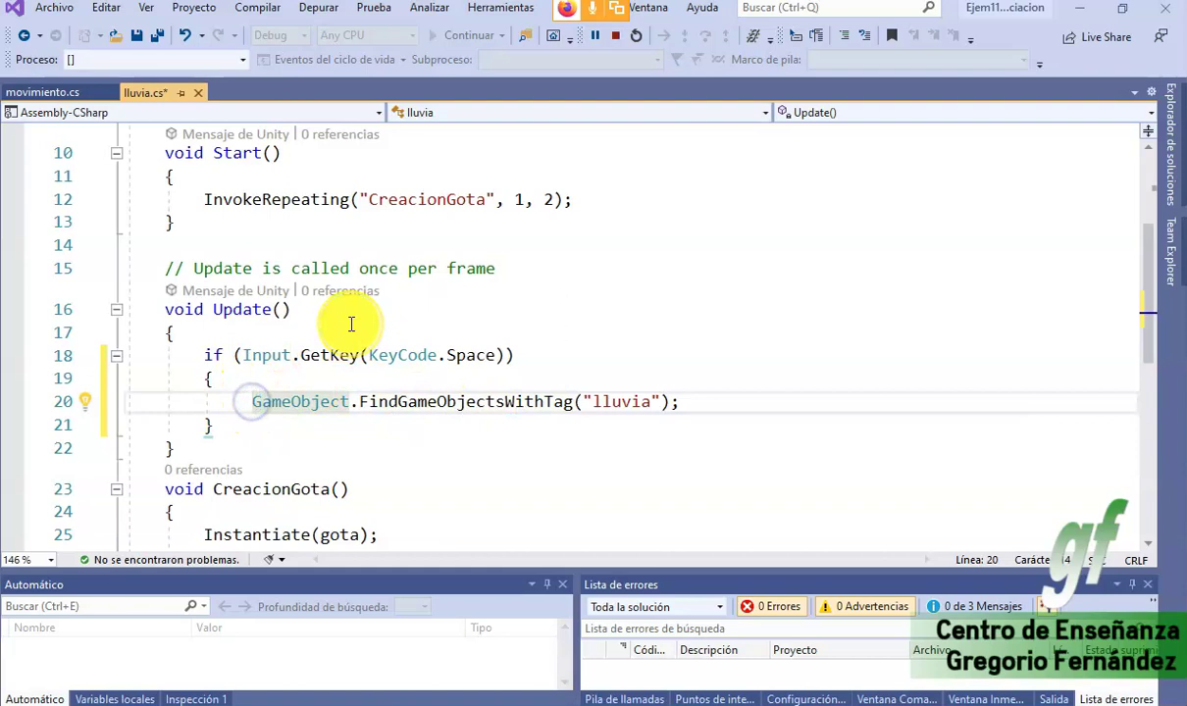
text(GameObjects gotas=)
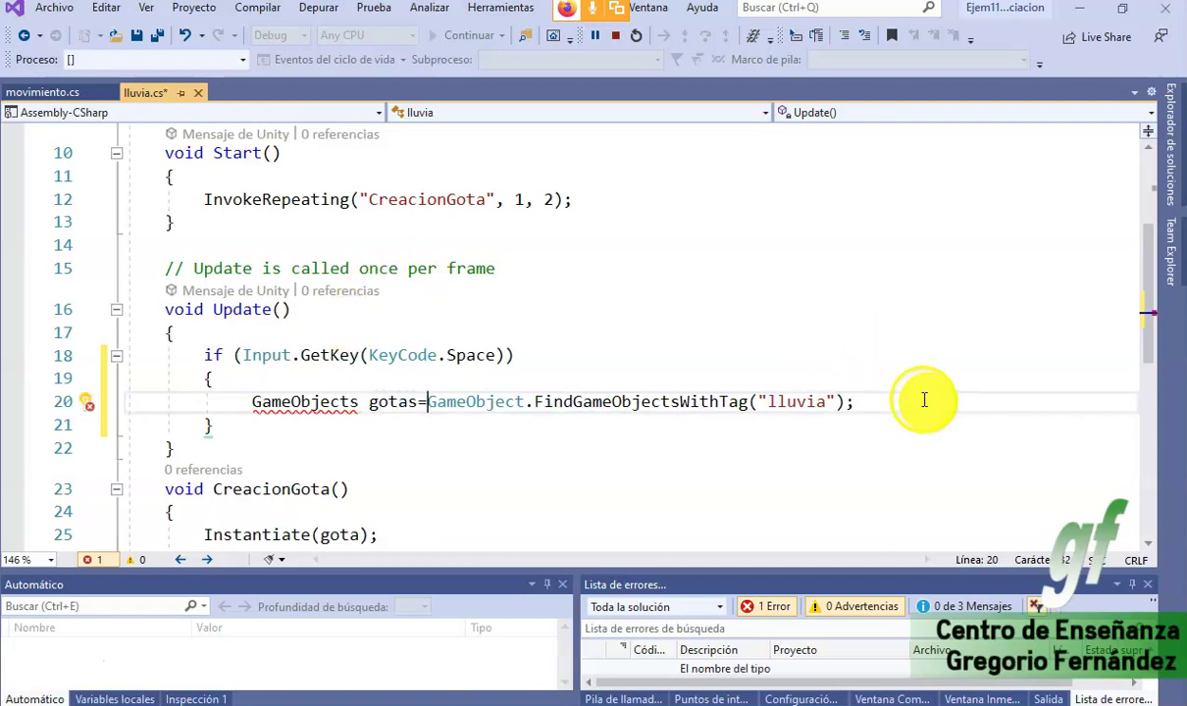
click(262, 402)
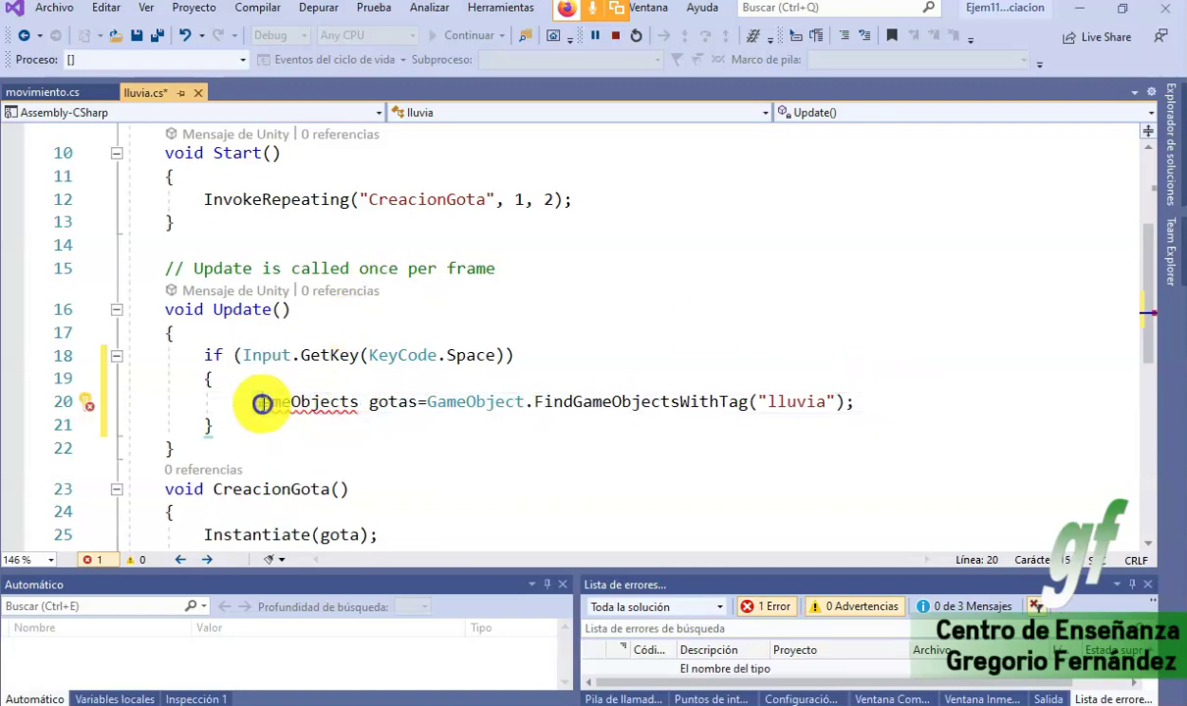
key(BackSpace)
text(g)
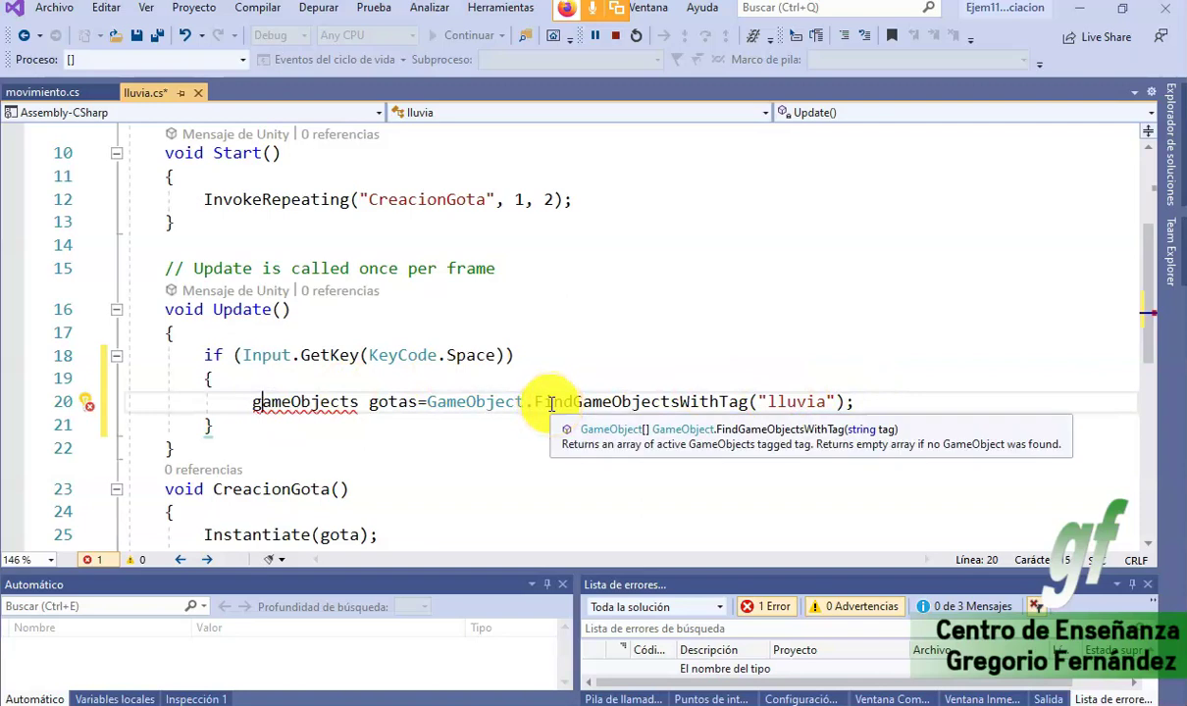
key(BackSpace)
text(G)
key(Right)
key(Right)
key(Right)
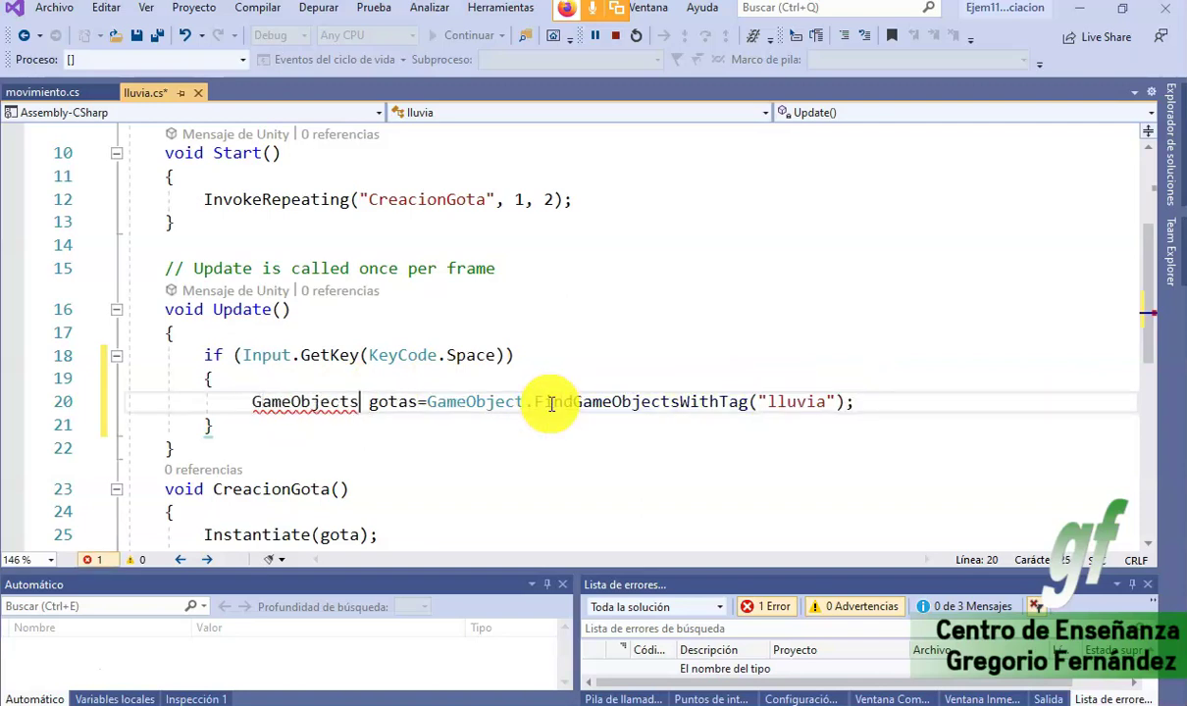
text([])
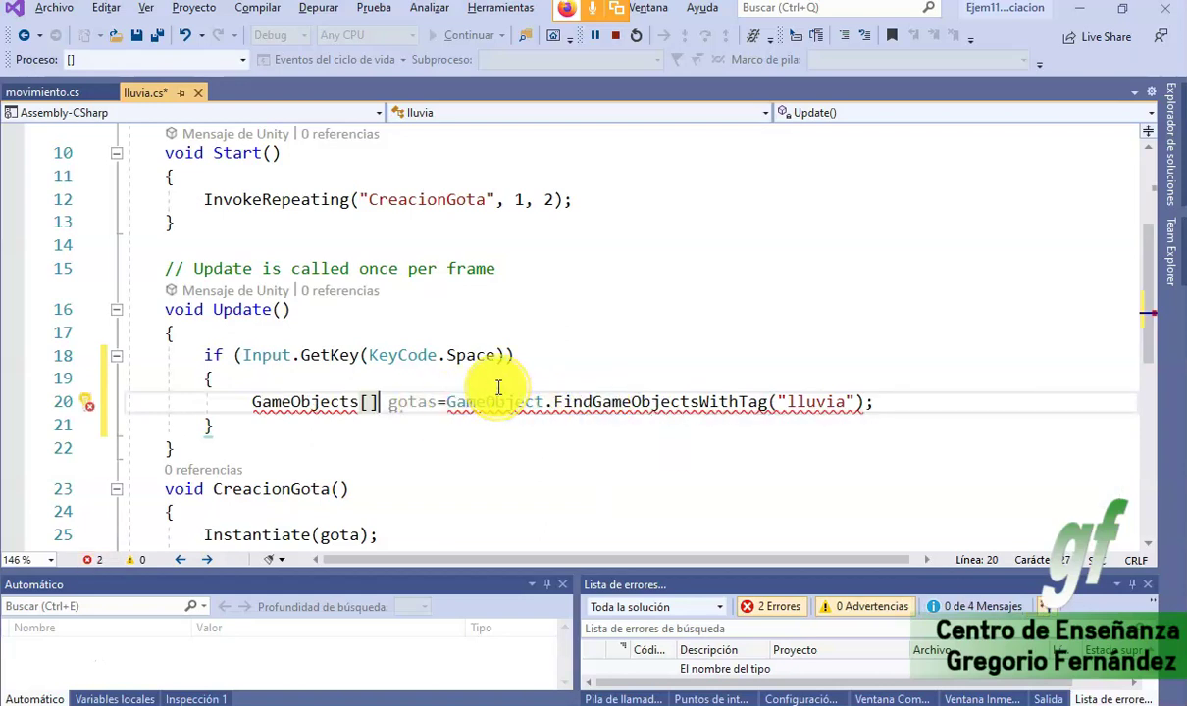
key(Left)
key(Left)
key(BackSpace)
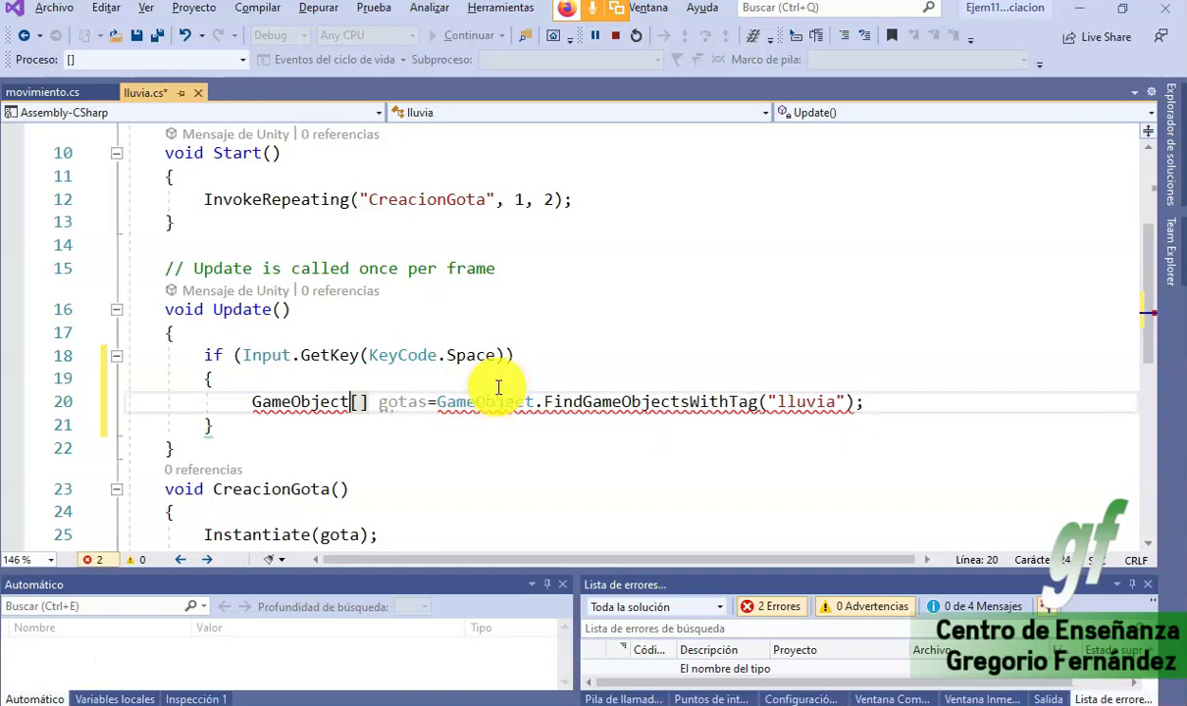
click(927, 398)
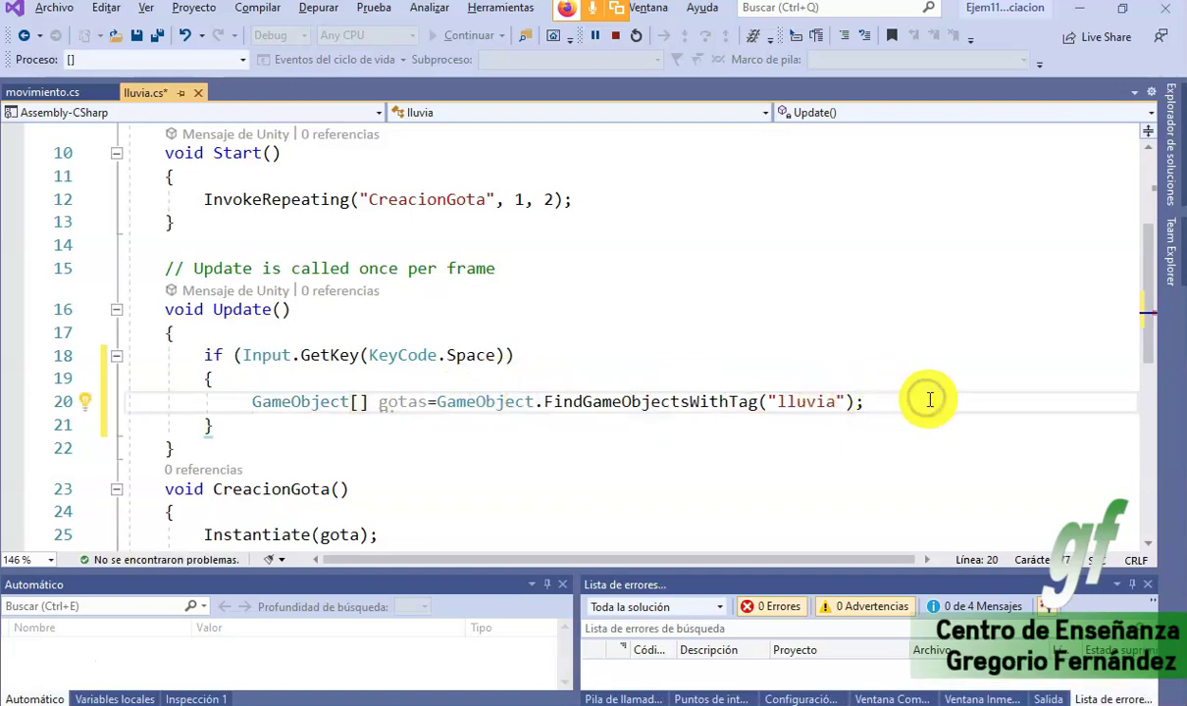
- Add a foreach (GameObject gota in gotas) loop below line 20
key(Return)
text(for)
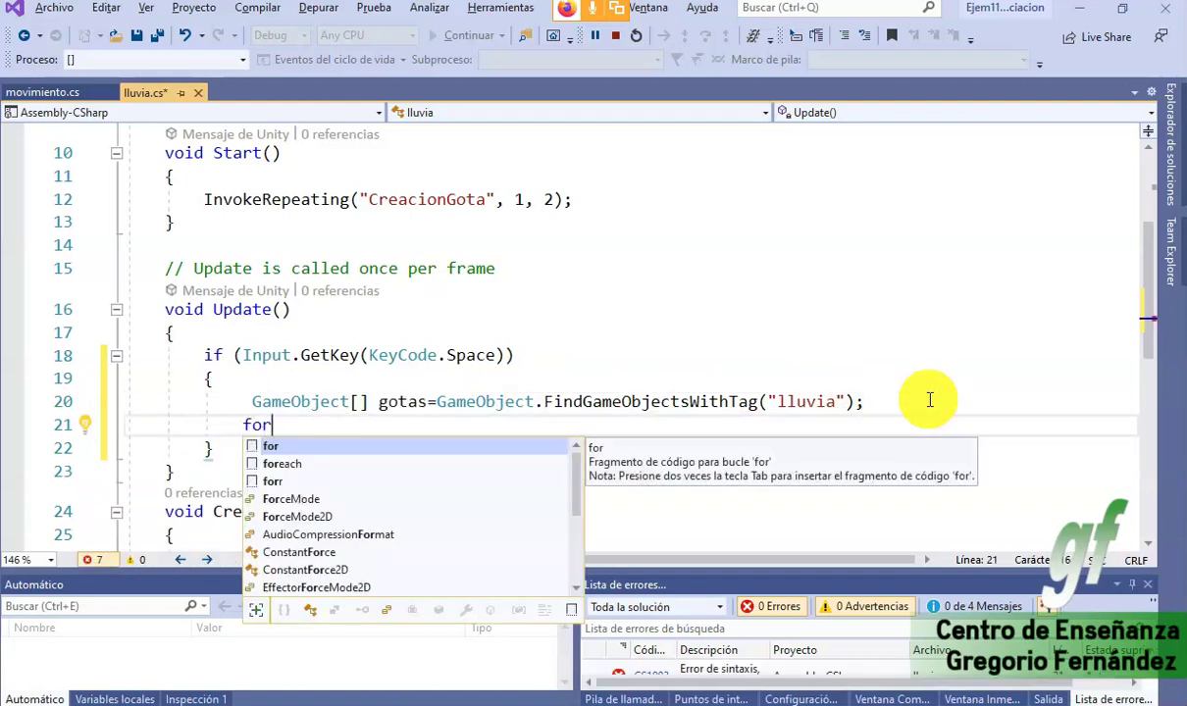
text(e)
key(Tab)
text(()
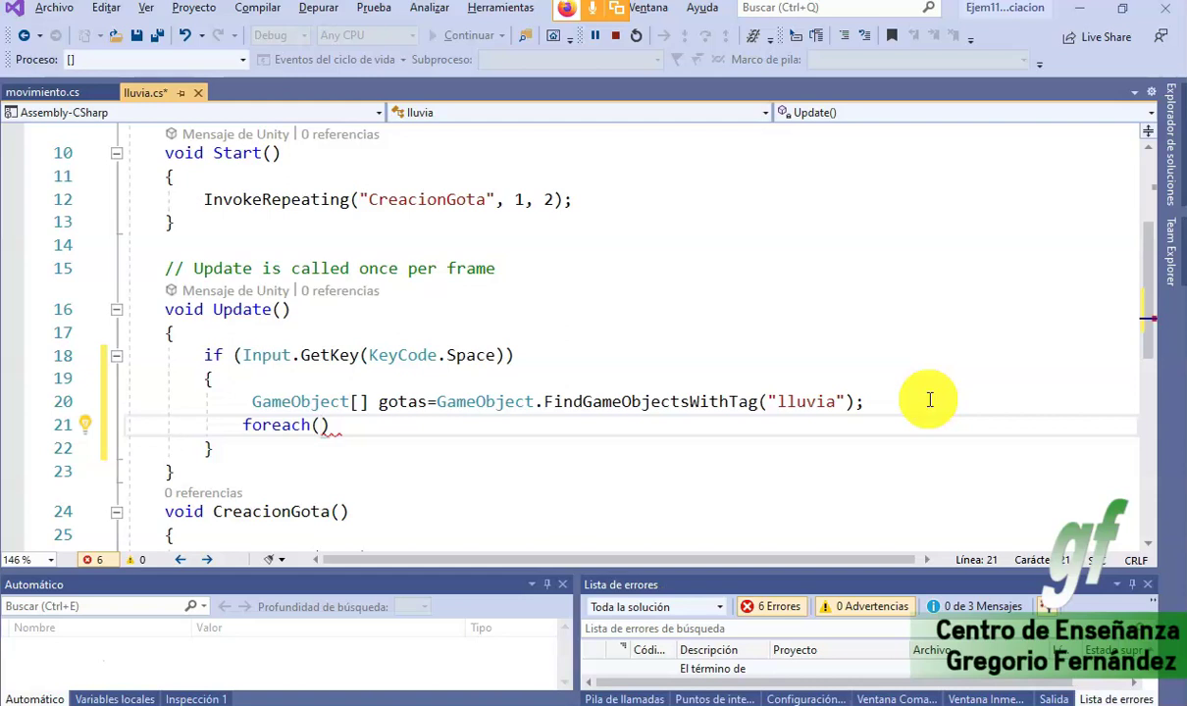
text(gota)
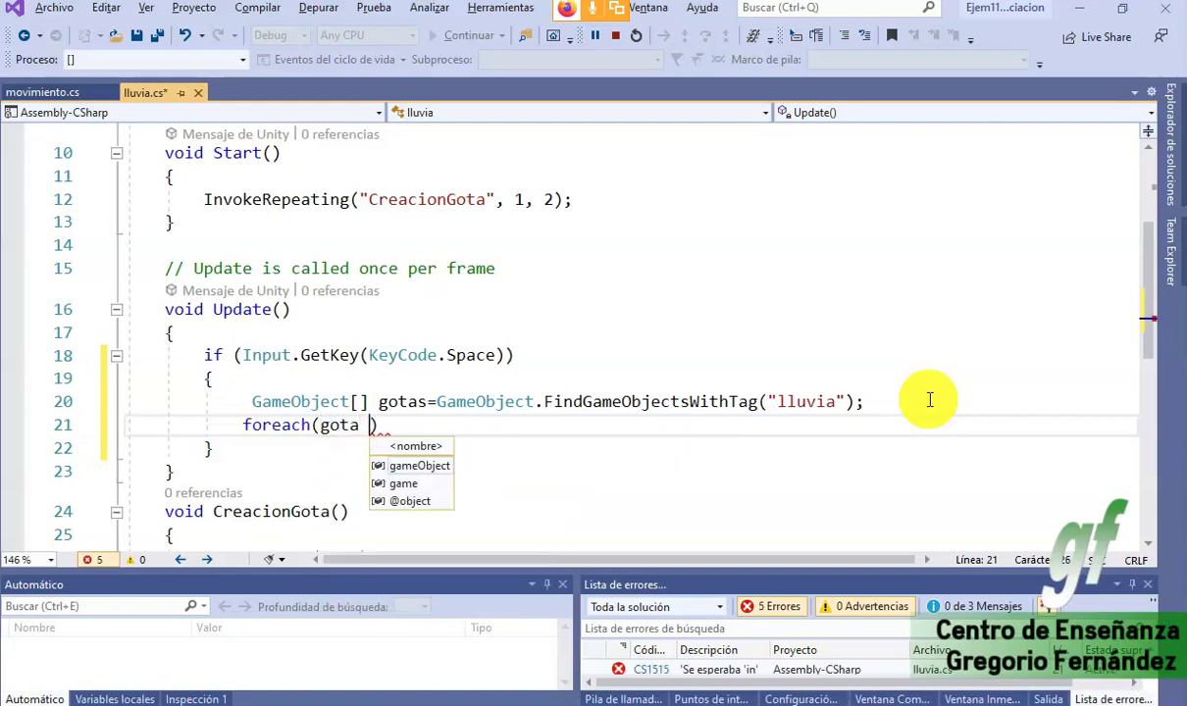
key(BackSpace)
key(BackSpace)
key(BackSpace)
key(BackSpace)
key(BackSpace)
text(GameO)
key(Tab)
text(gota in)
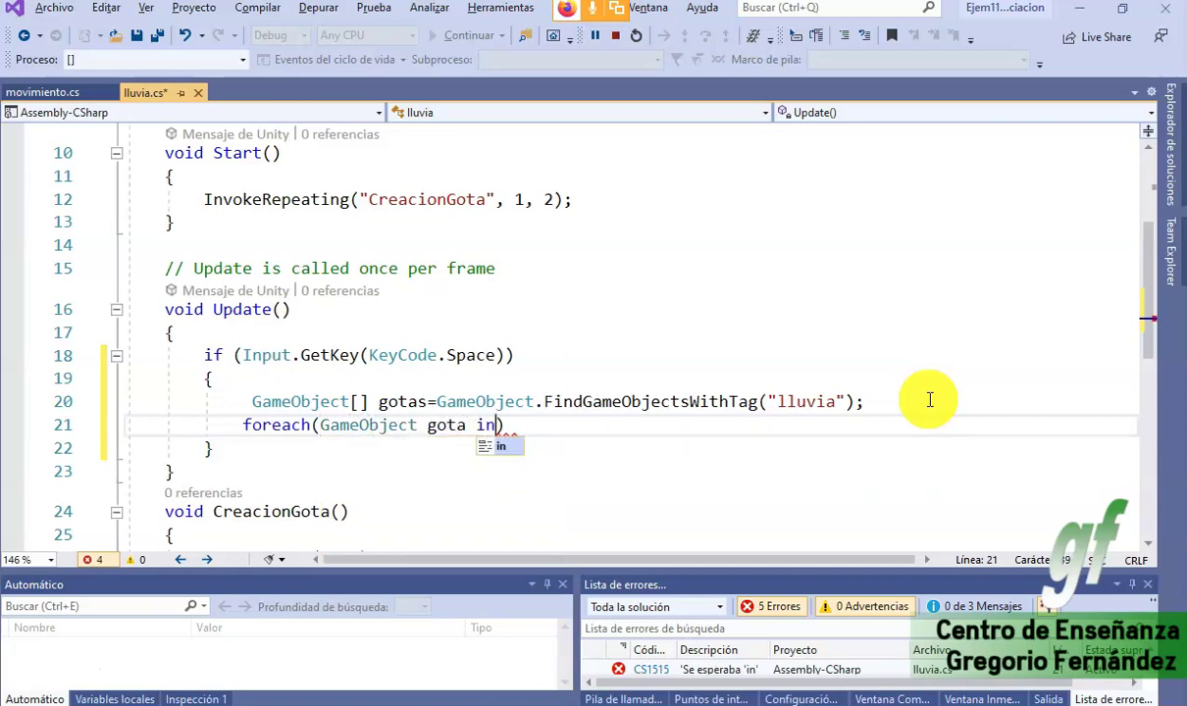
text( g)
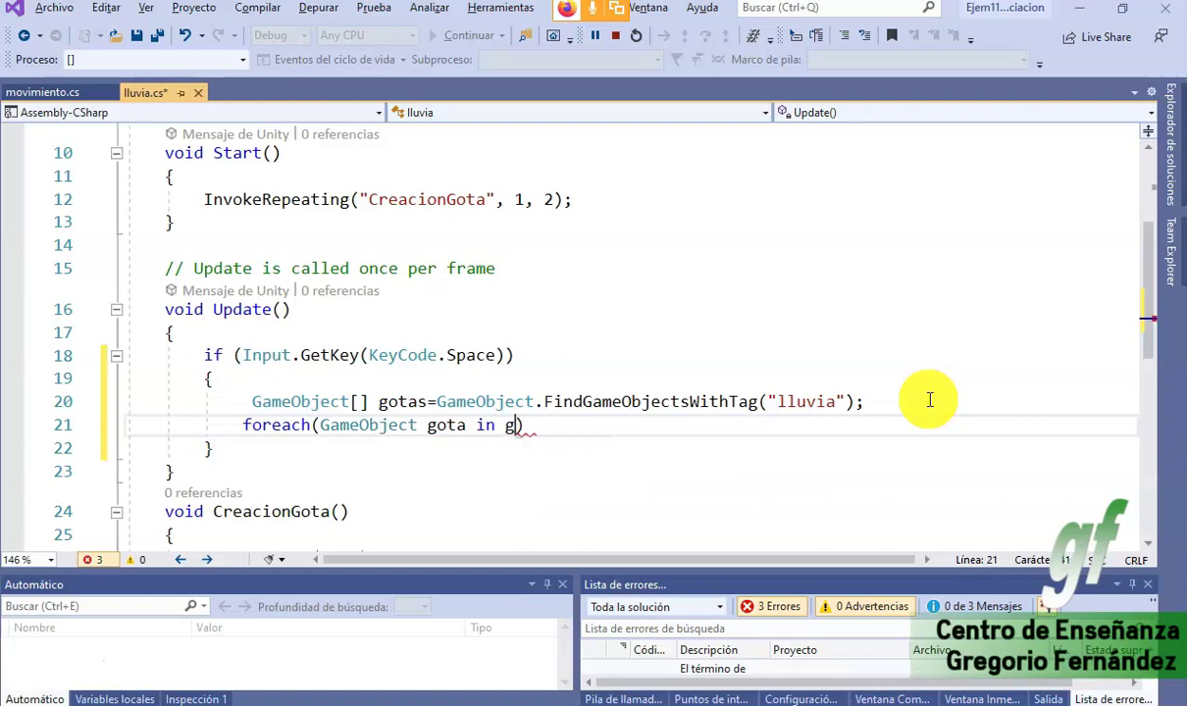
text(otas))
- Give the loop a body that calls Destroy(gota); on each raindrop
key(Return)
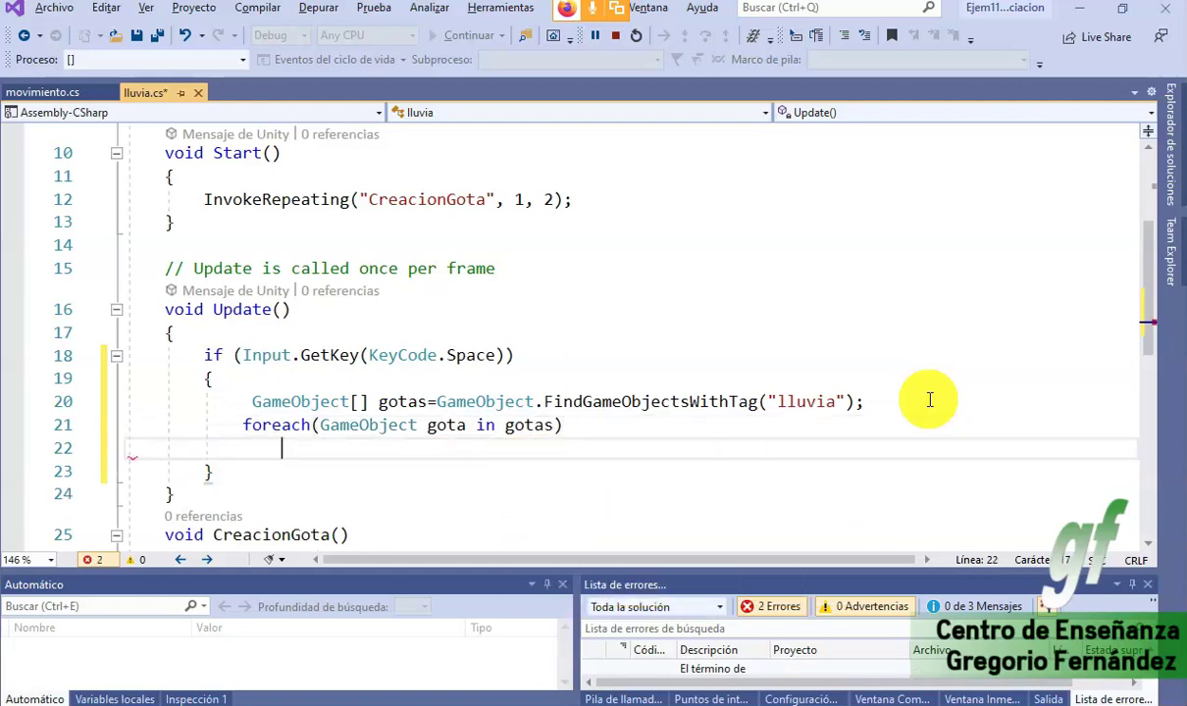
text({)
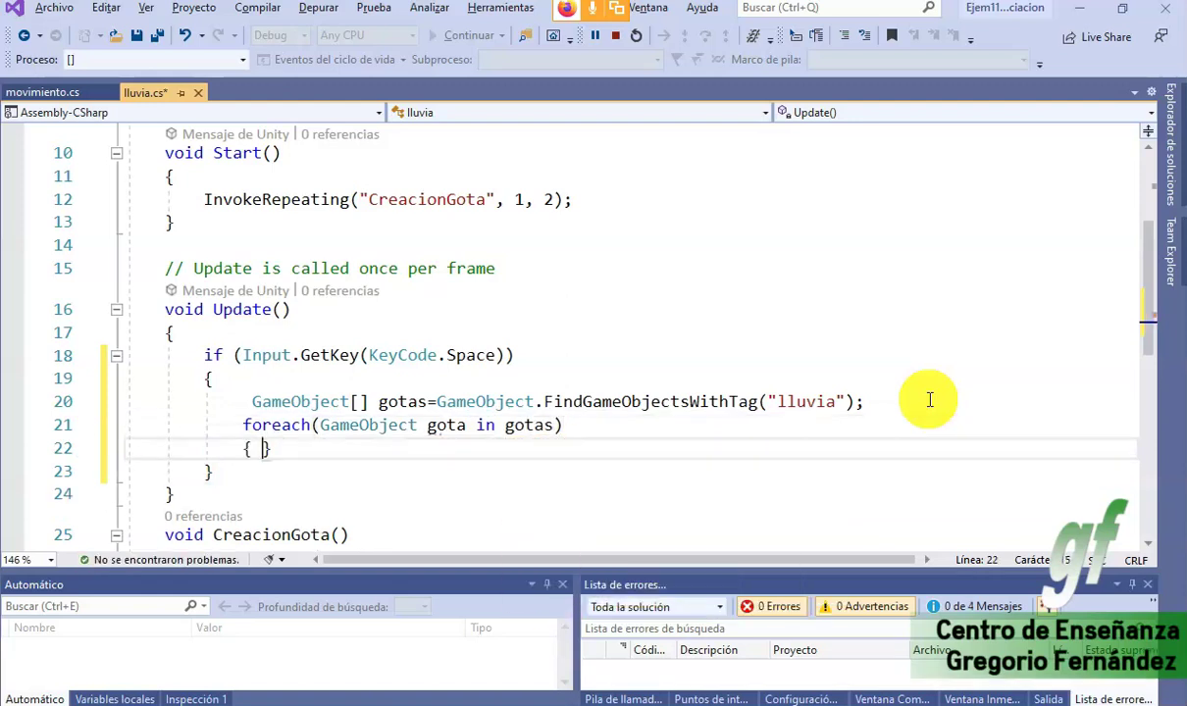
key(Return)
text(estr)
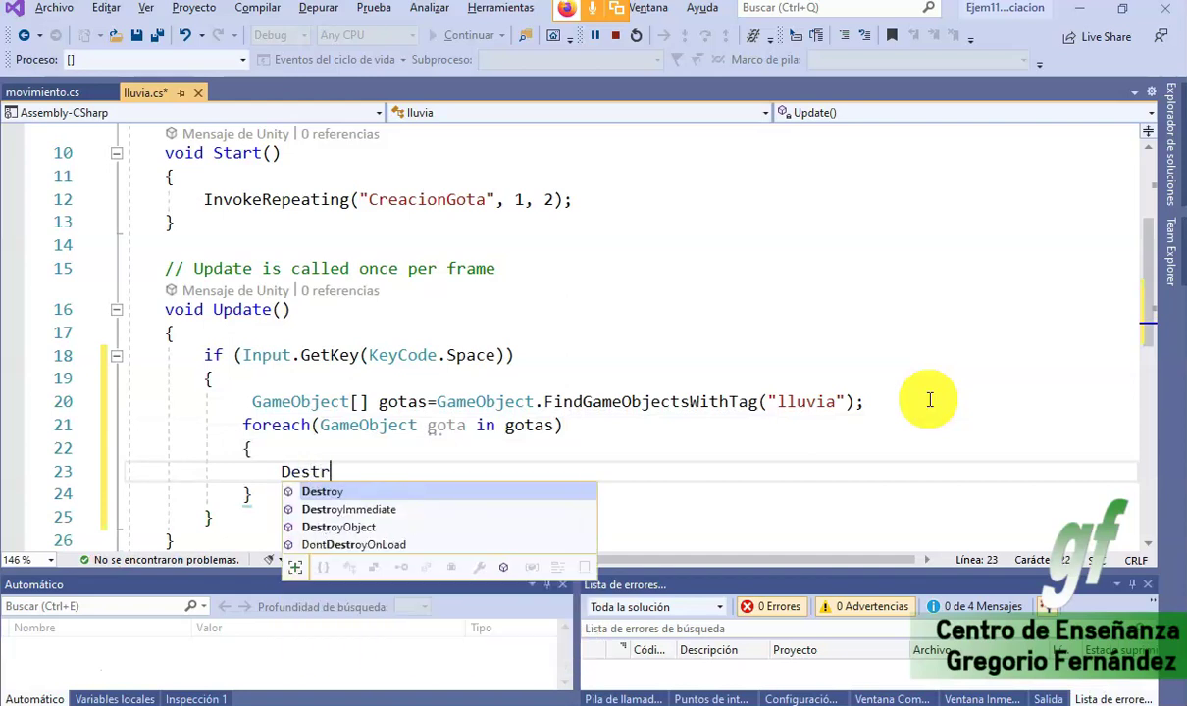
key(Tab)
text(o)
key(BackSpace)
text((gota)
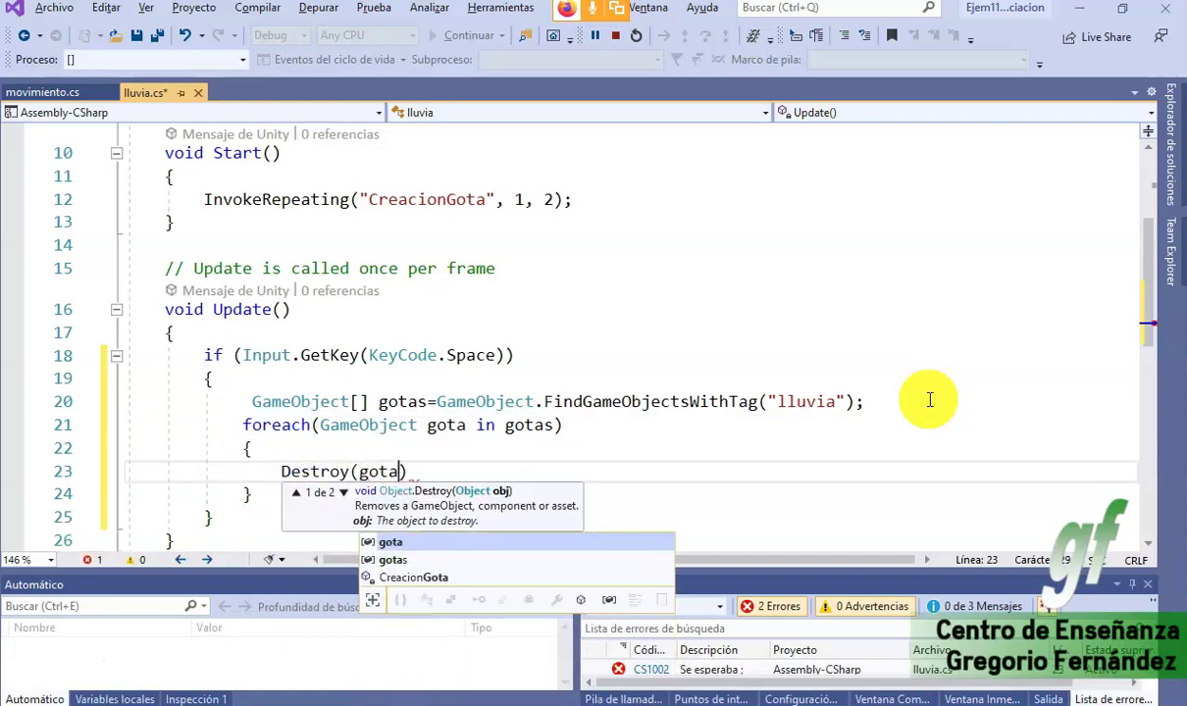
text();)
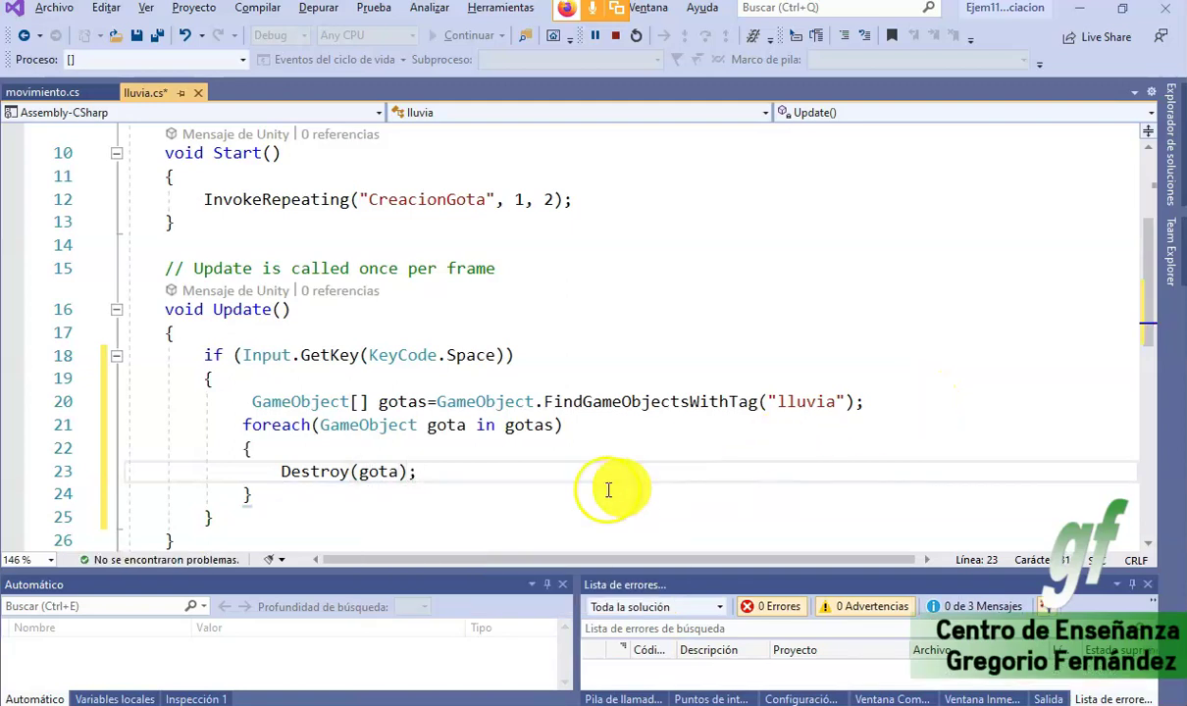
click(274, 487)
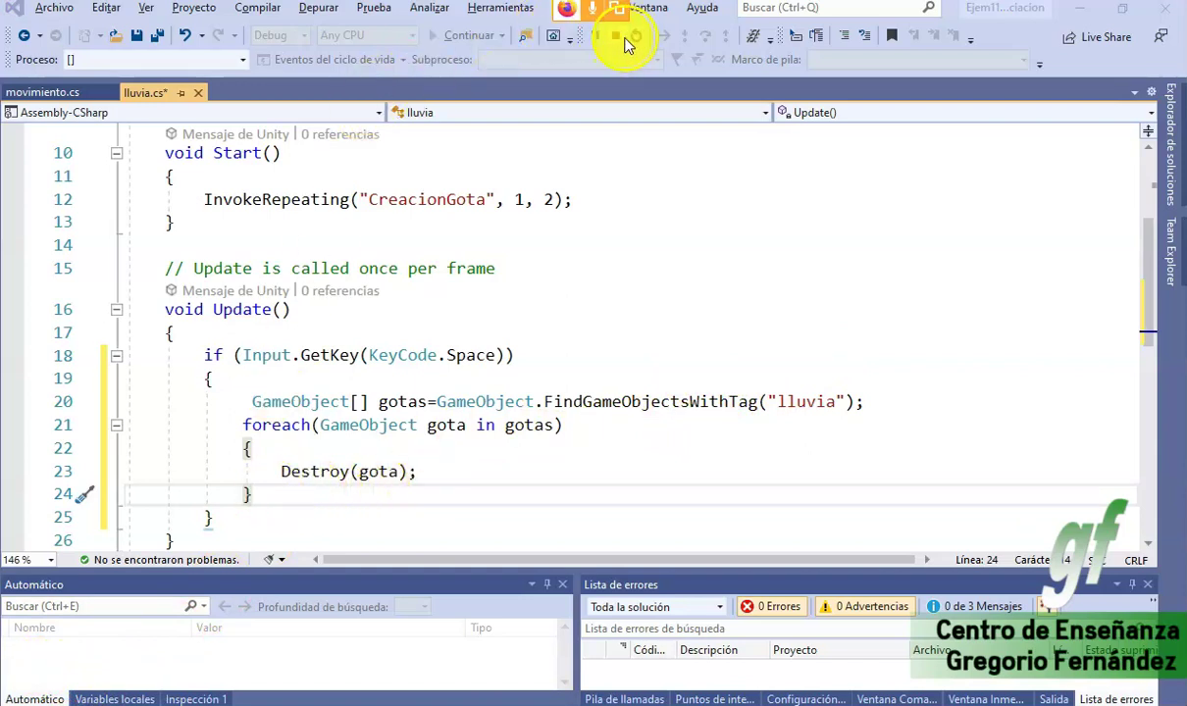
- Run the scene, inspect several gota(Clone) raindrops, stop it, and return to lluvia.cs
key(alt+Tab)
key(Tab)
key(Tab)
key(Tab)
key(Tab)
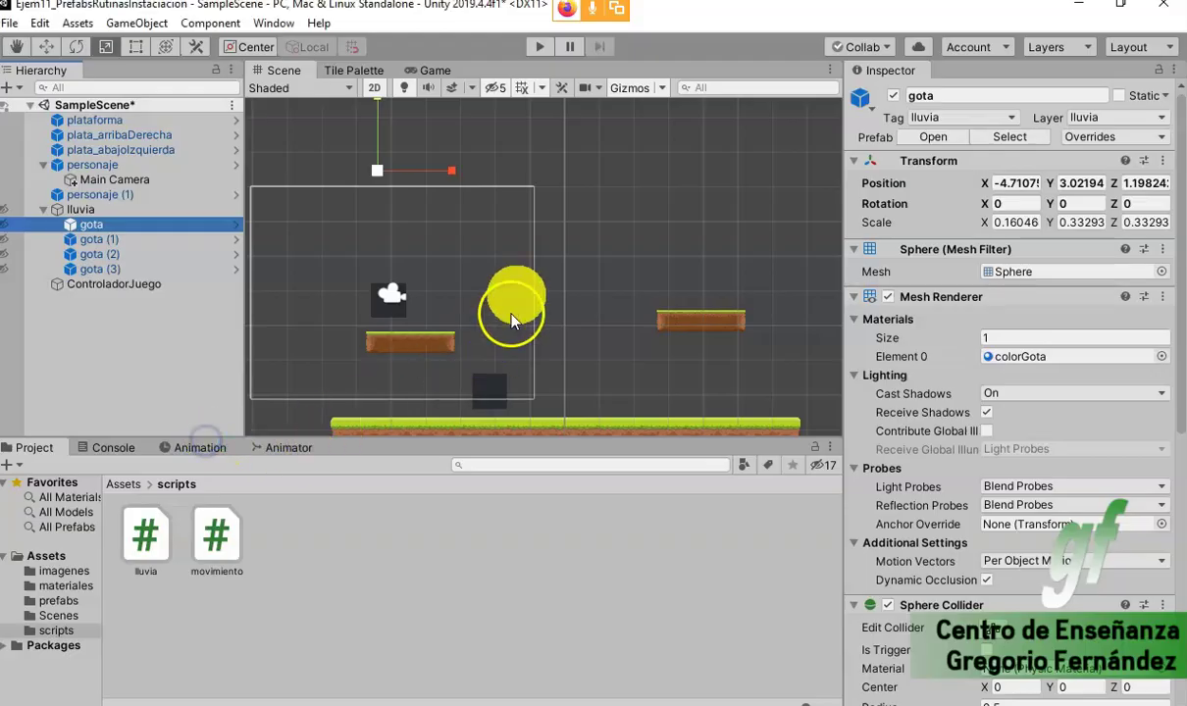
click(541, 46)
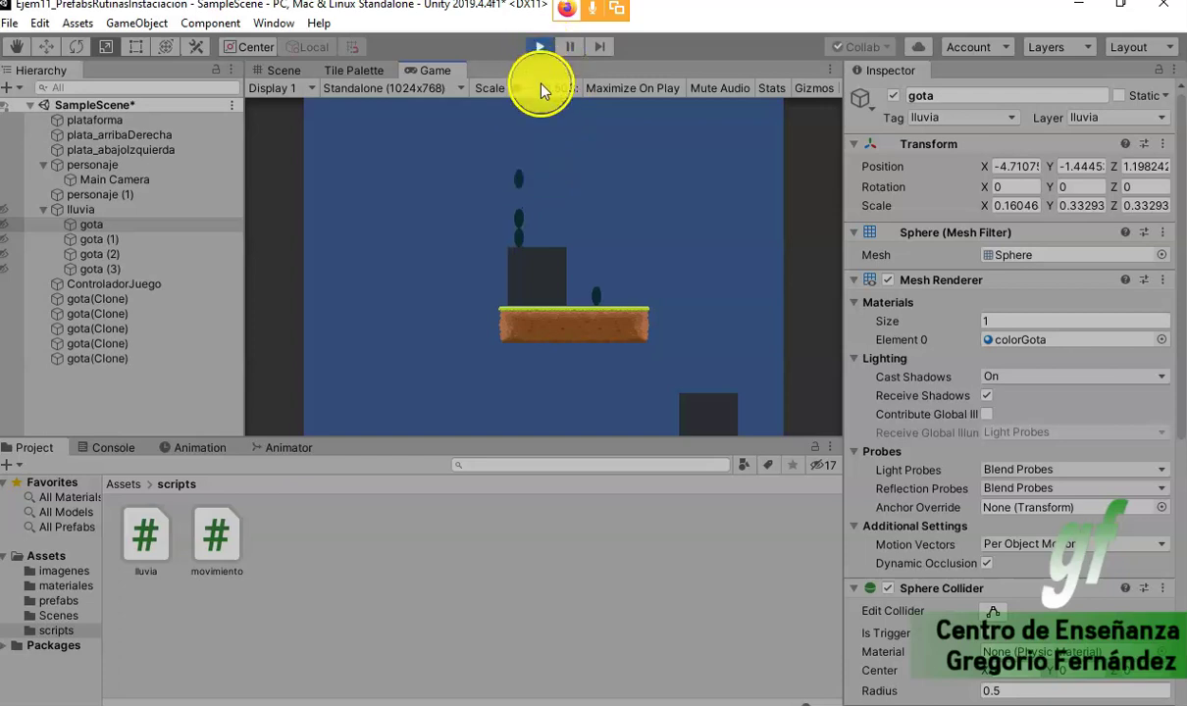
click(542, 135)
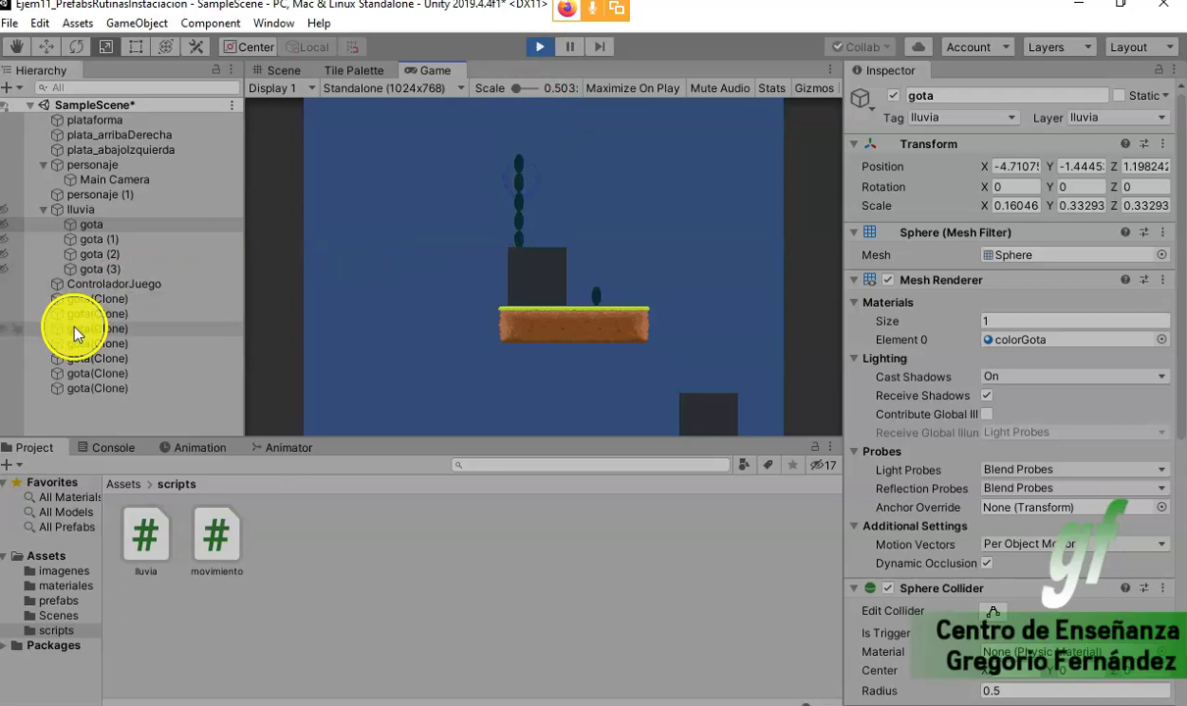
click(83, 328)
click(103, 376)
click(92, 344)
click(541, 46)
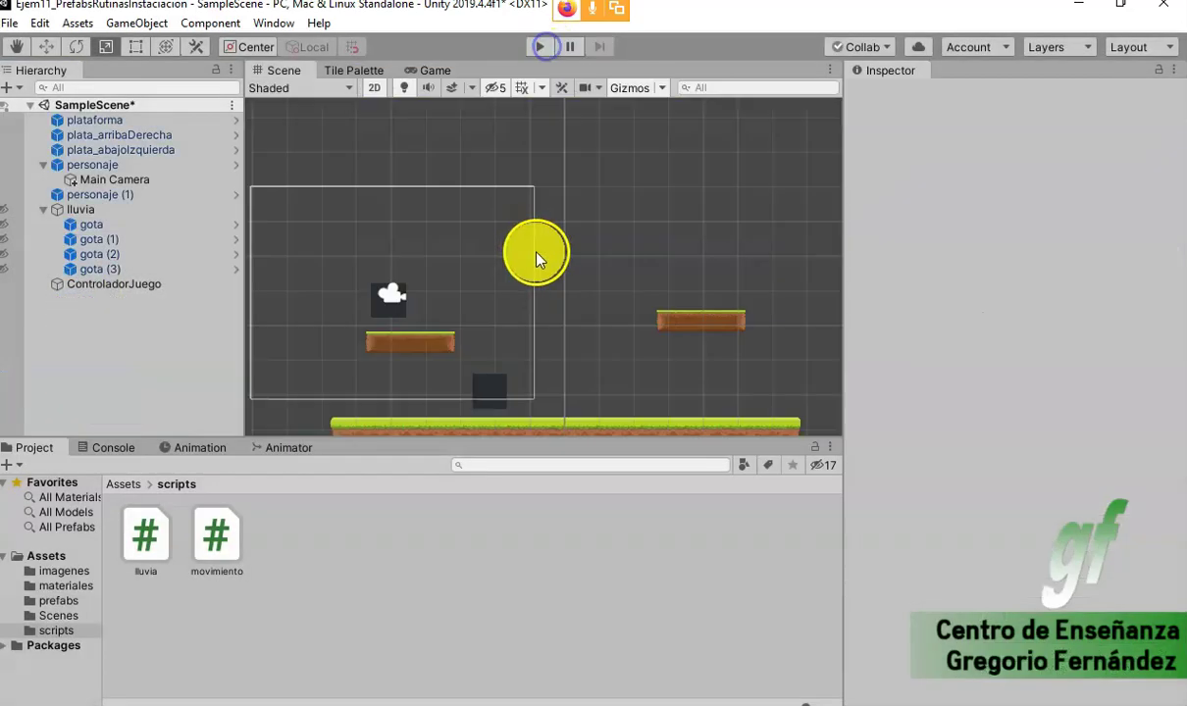
key(alt+Tab)
click(569, 344)
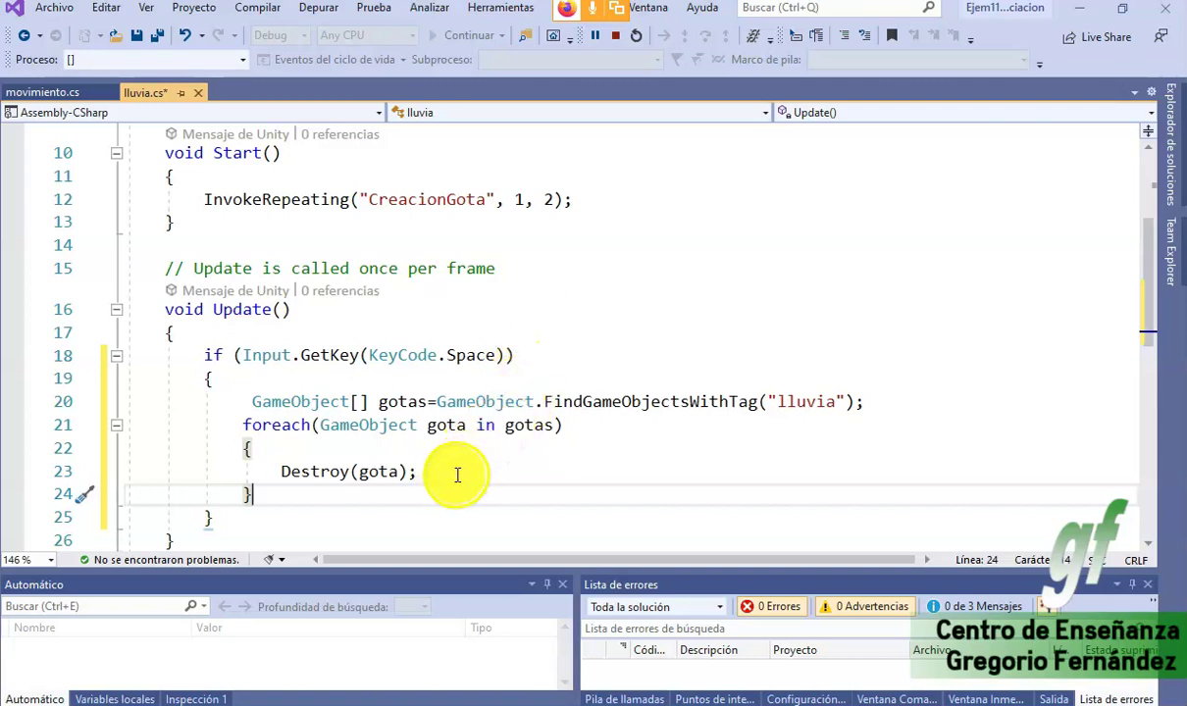
- Stop debugging and remove the extra space before GameObject on line 20 of lluvia.cs
click(615, 36)
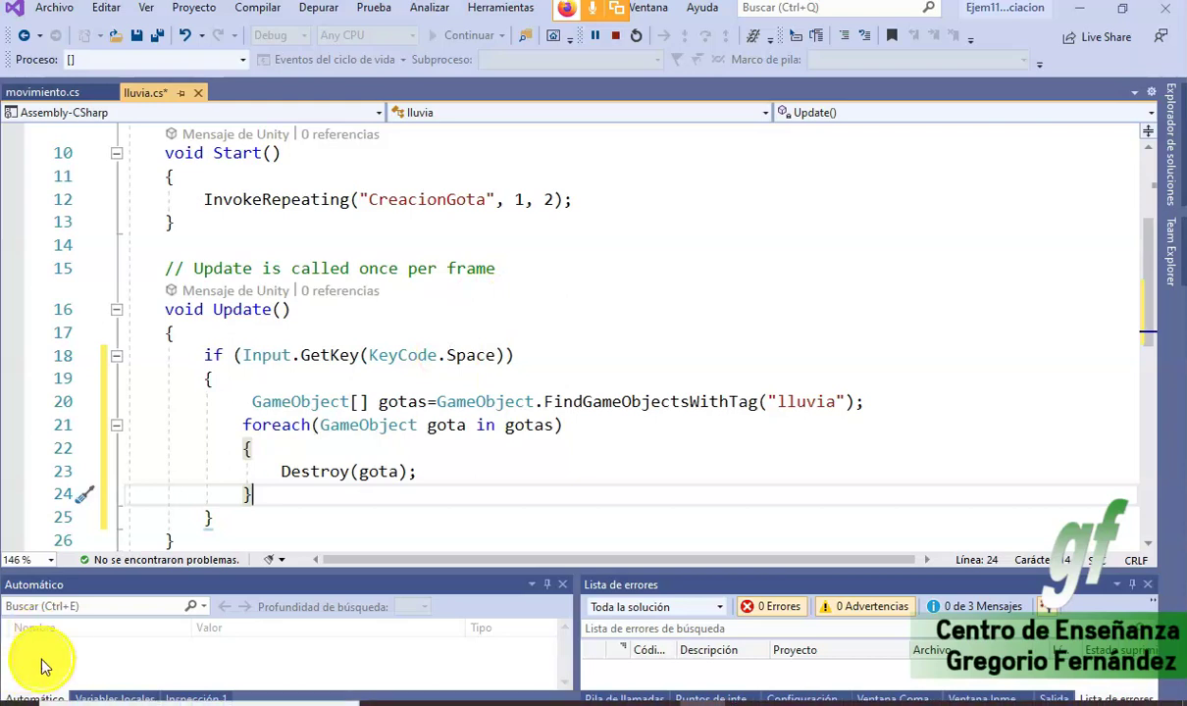
click(275, 380)
key(BackSpace)
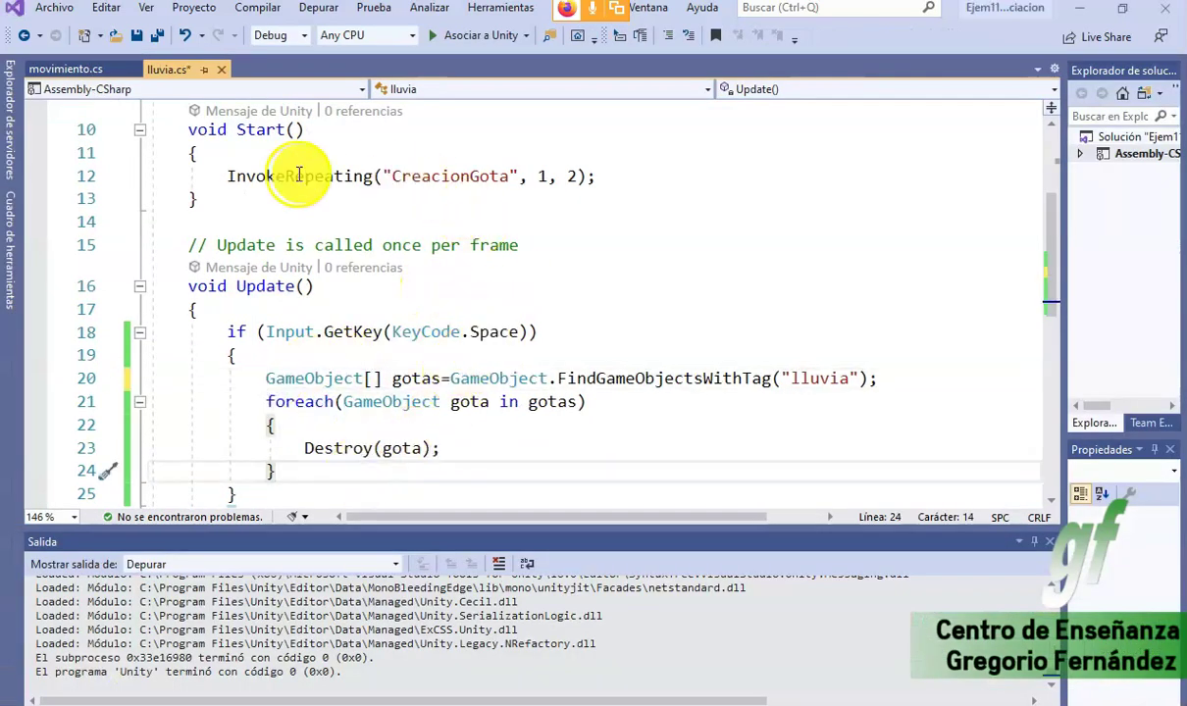
drag(227, 175, 667, 173)
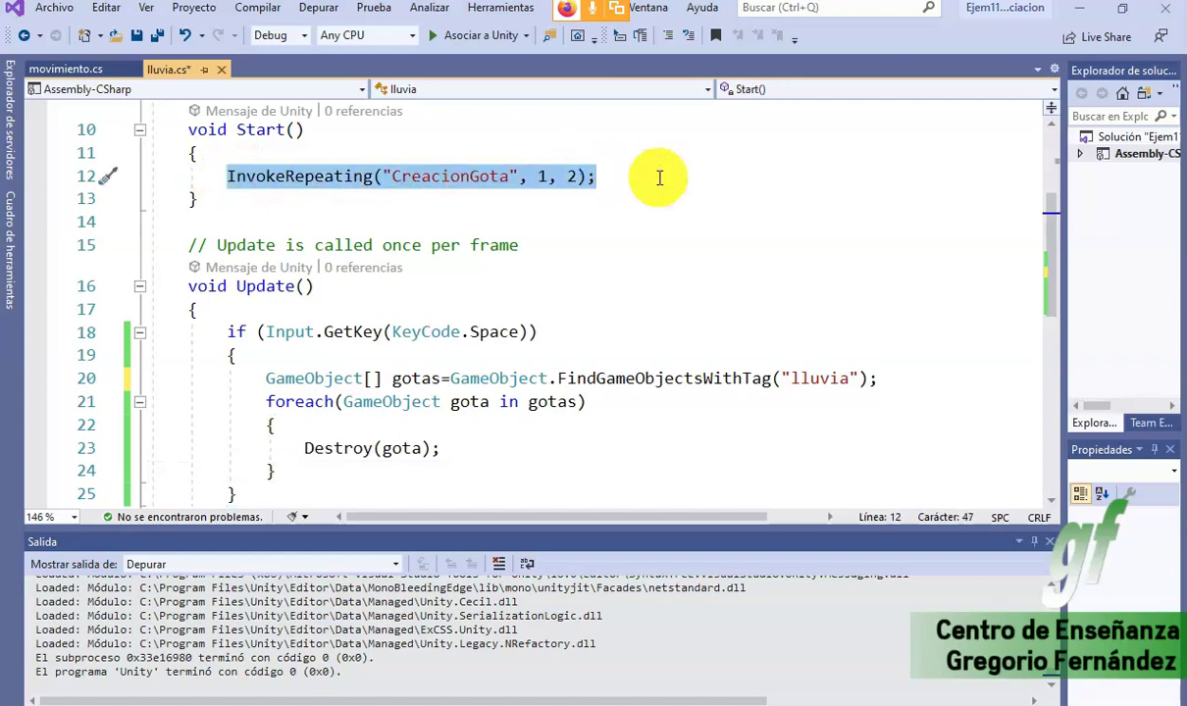
double_click(495, 177)
- Add CancelInvoke("CreacionGota"); after the destroy loop in Update, then attach to Unity
scroll(554, 220, down, 1)
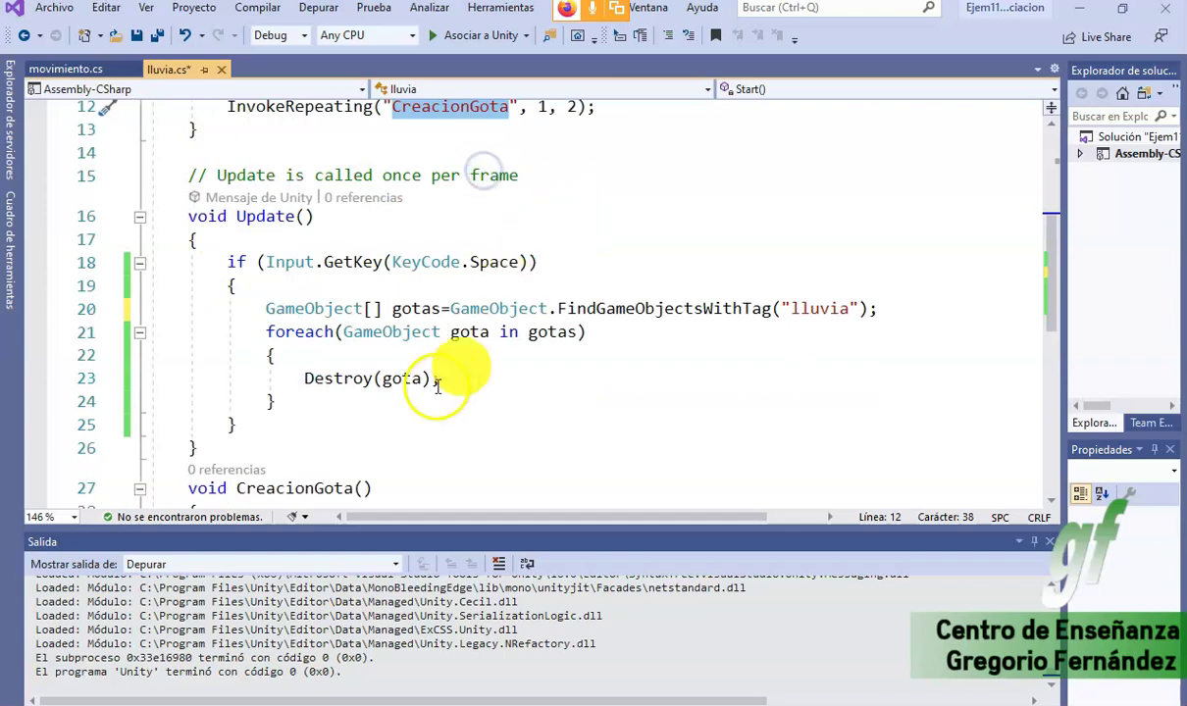
click(368, 403)
key(Return)
text(Cance)
key(Tab)
text(()
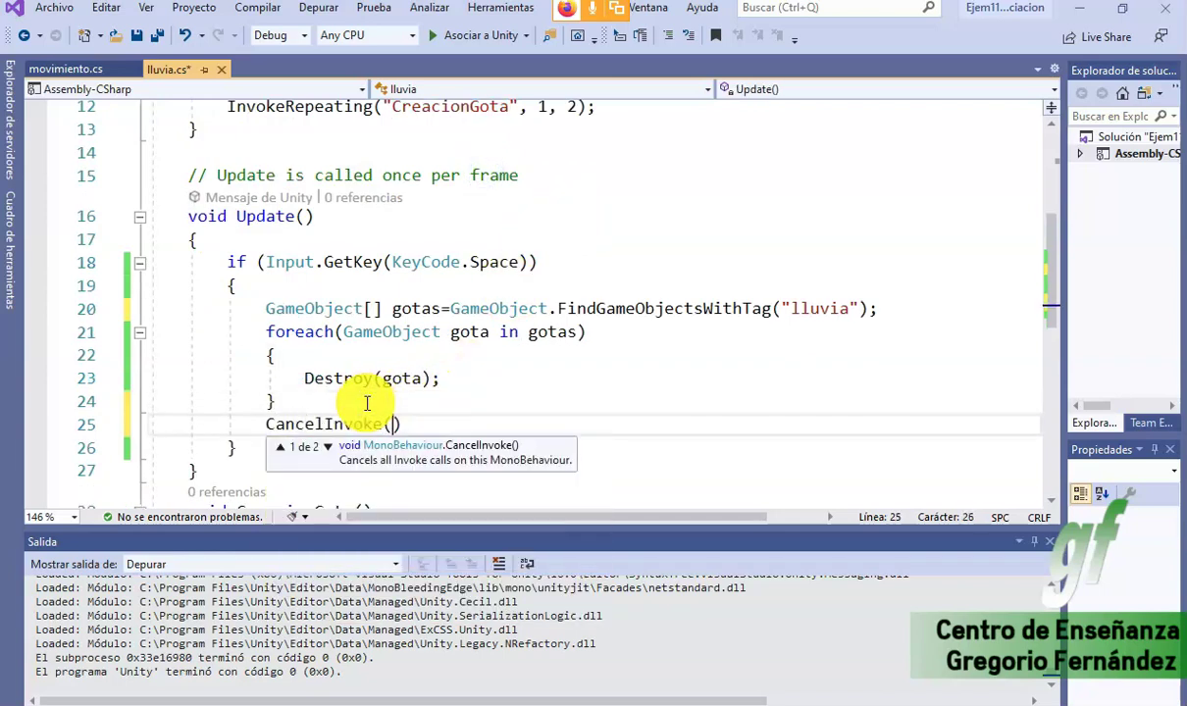
text(CreacionGota")
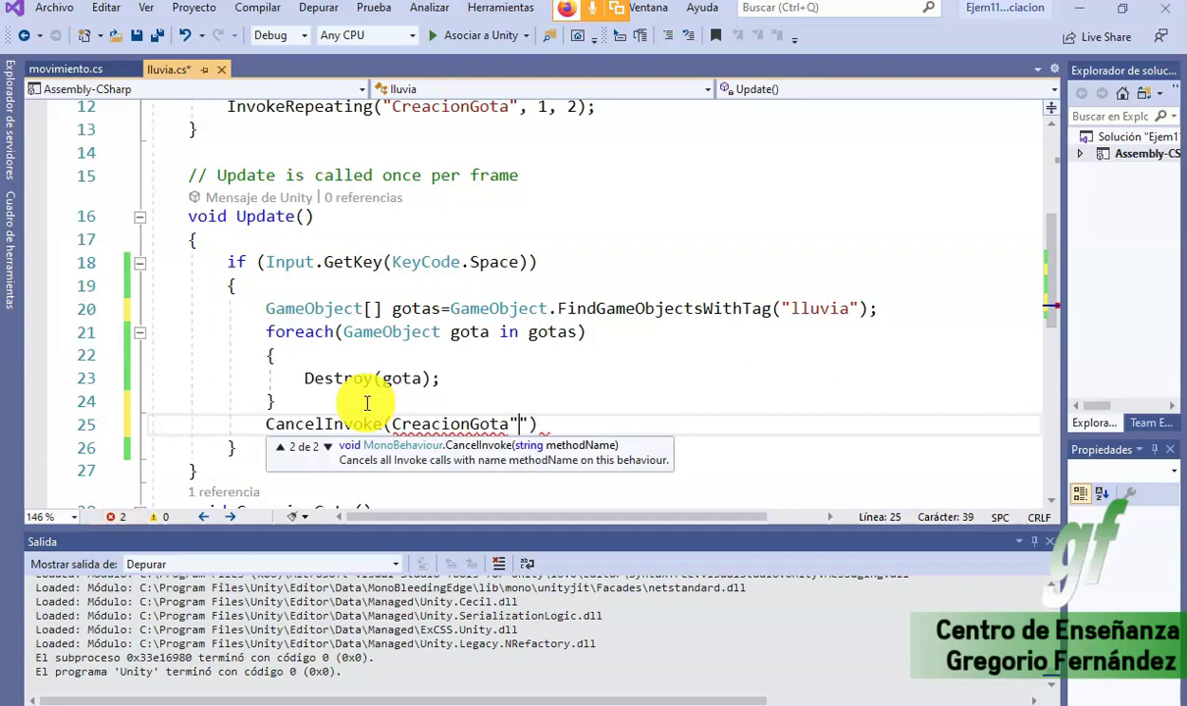
key(shift+Right)
key(Delete)
key(ctrl+Left)
key(ctrl+Left)
text(")
key(End)
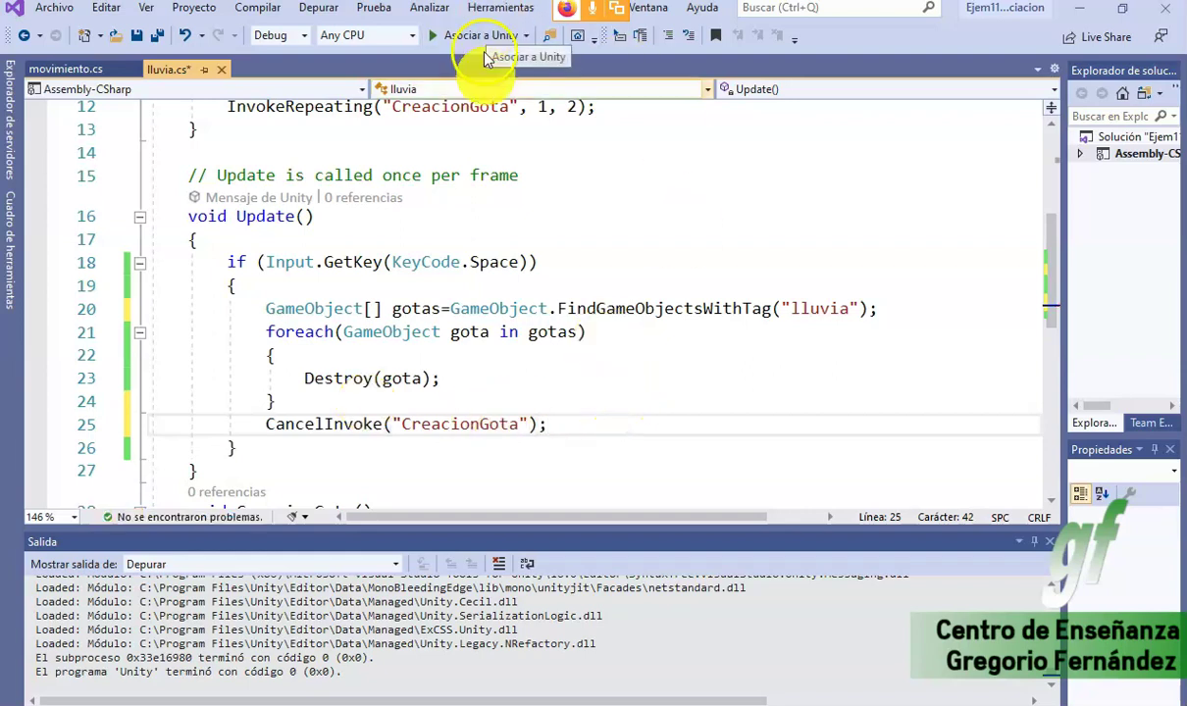
click(461, 37)
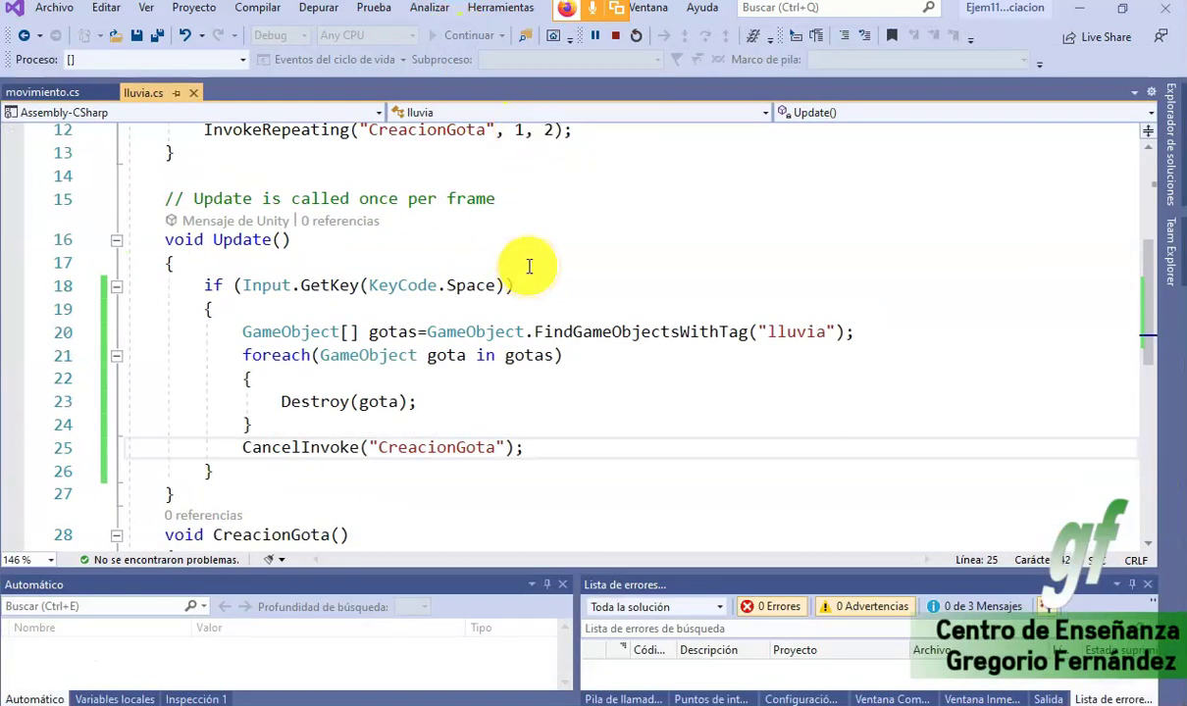
- Set the Main Camera's Y scale to 1.4875 and widen its view to size 4.305087
key(alt+Tab)
key(alt+Tab)
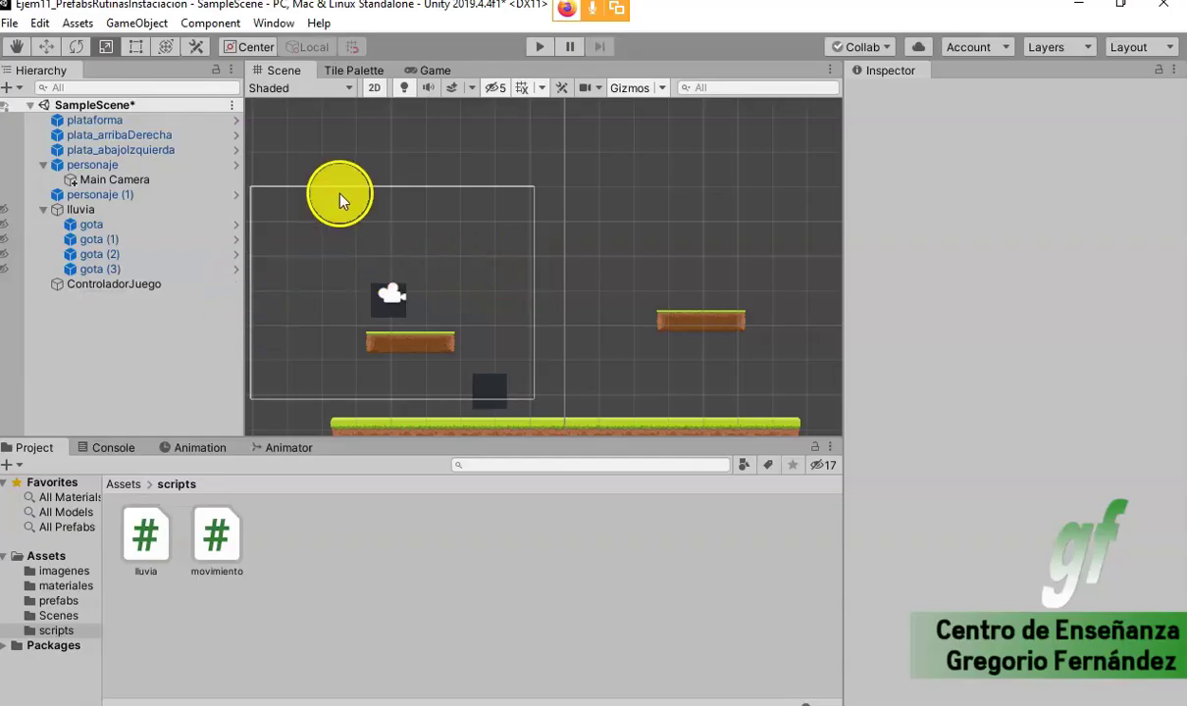
click(116, 181)
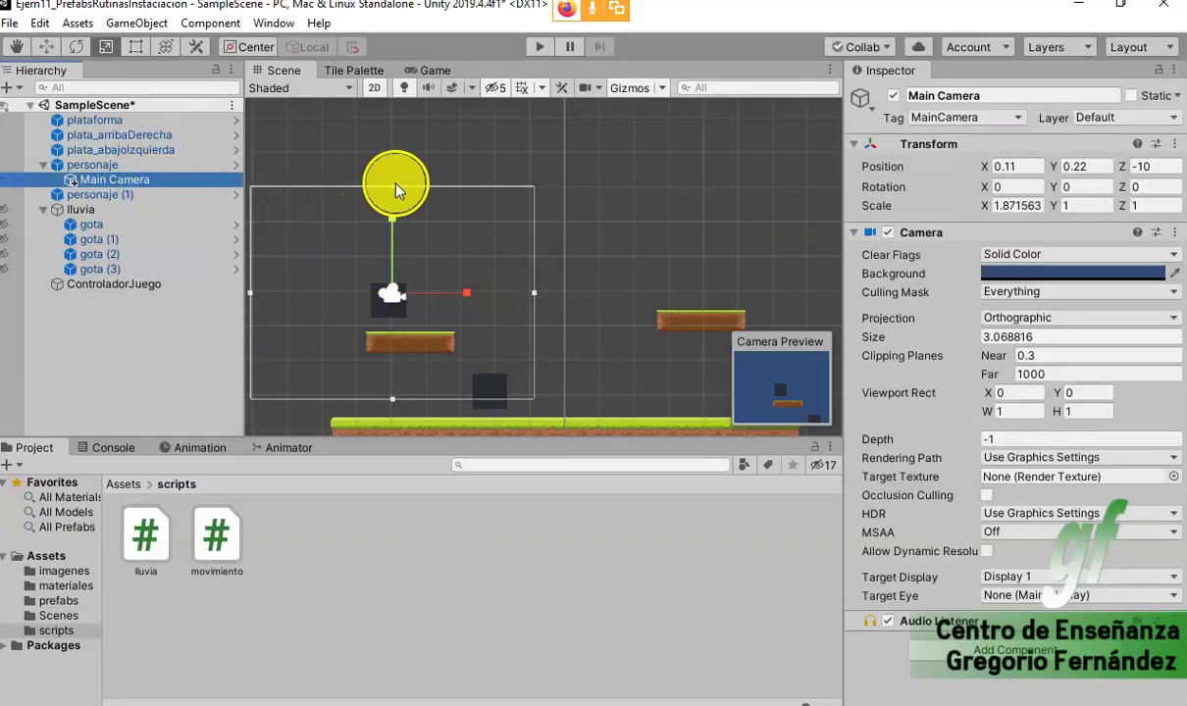
drag(389, 223, 411, 218)
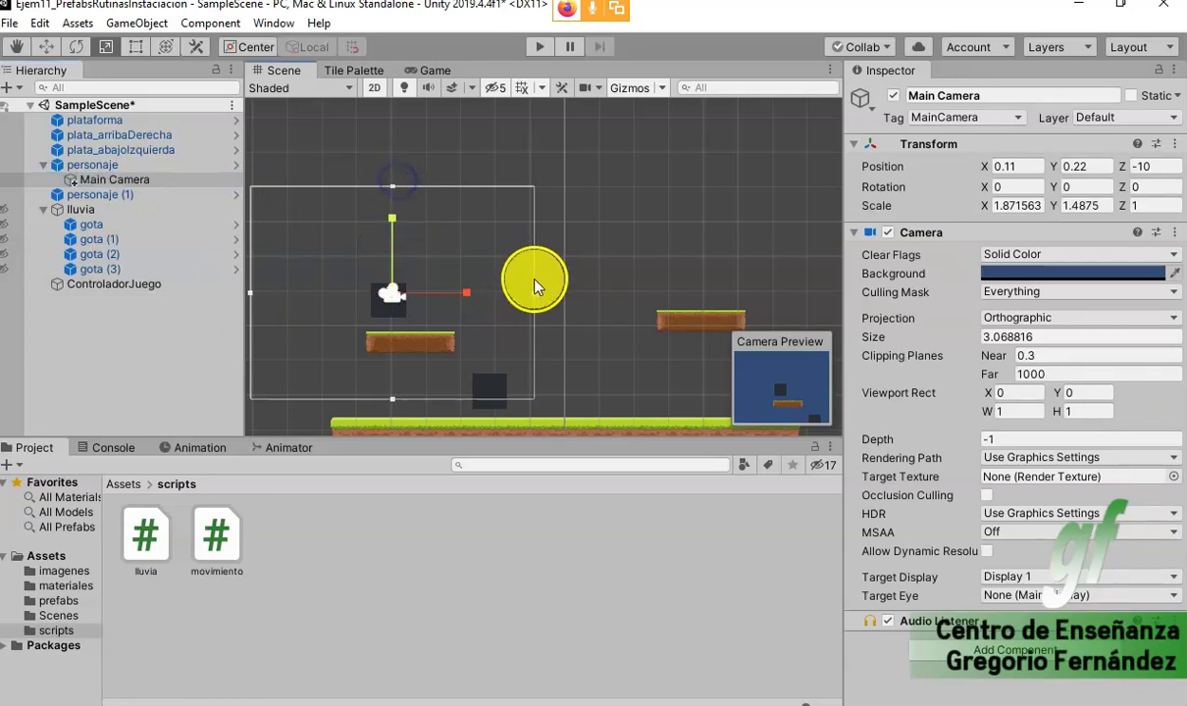
drag(530, 296, 592, 297)
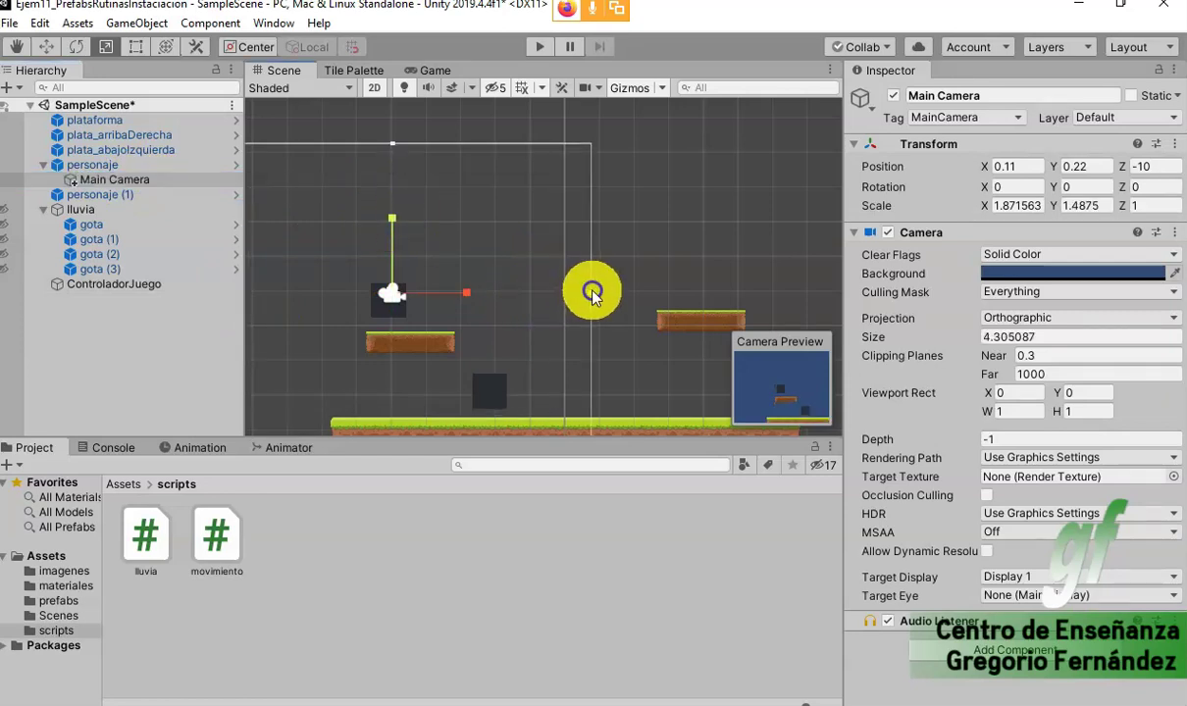
- Play the game, move the player right and clear the rain, then stop playing
click(539, 47)
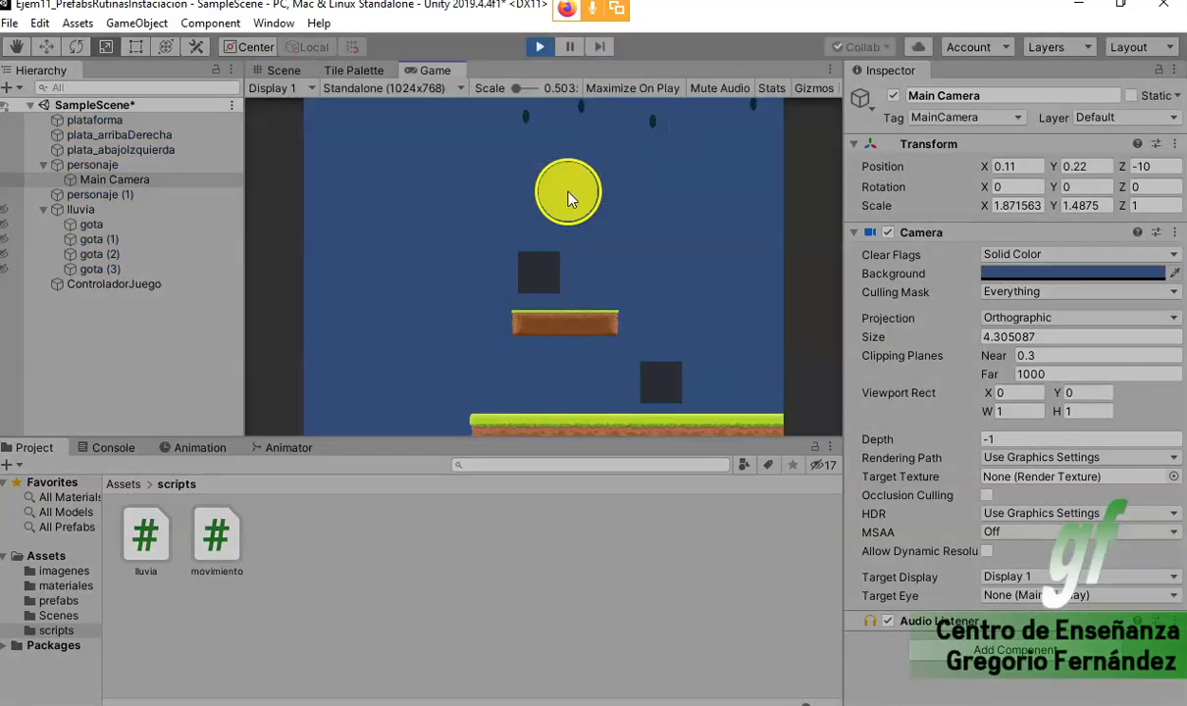
key(Right)
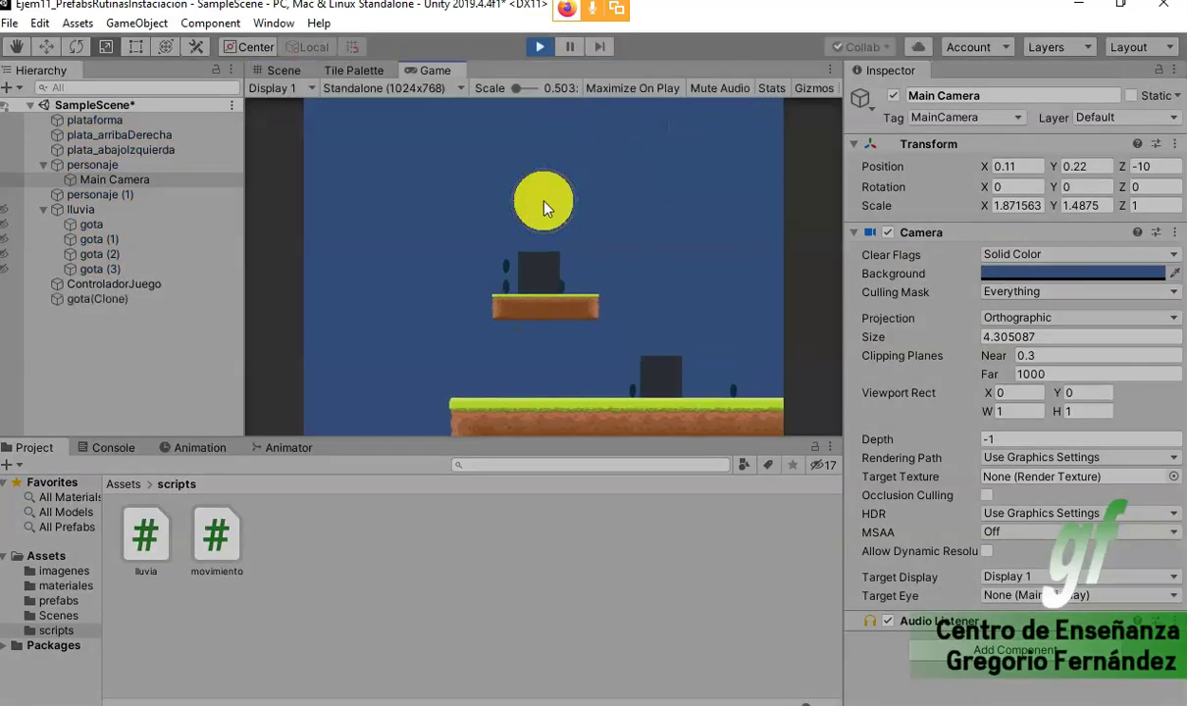
key(Right)
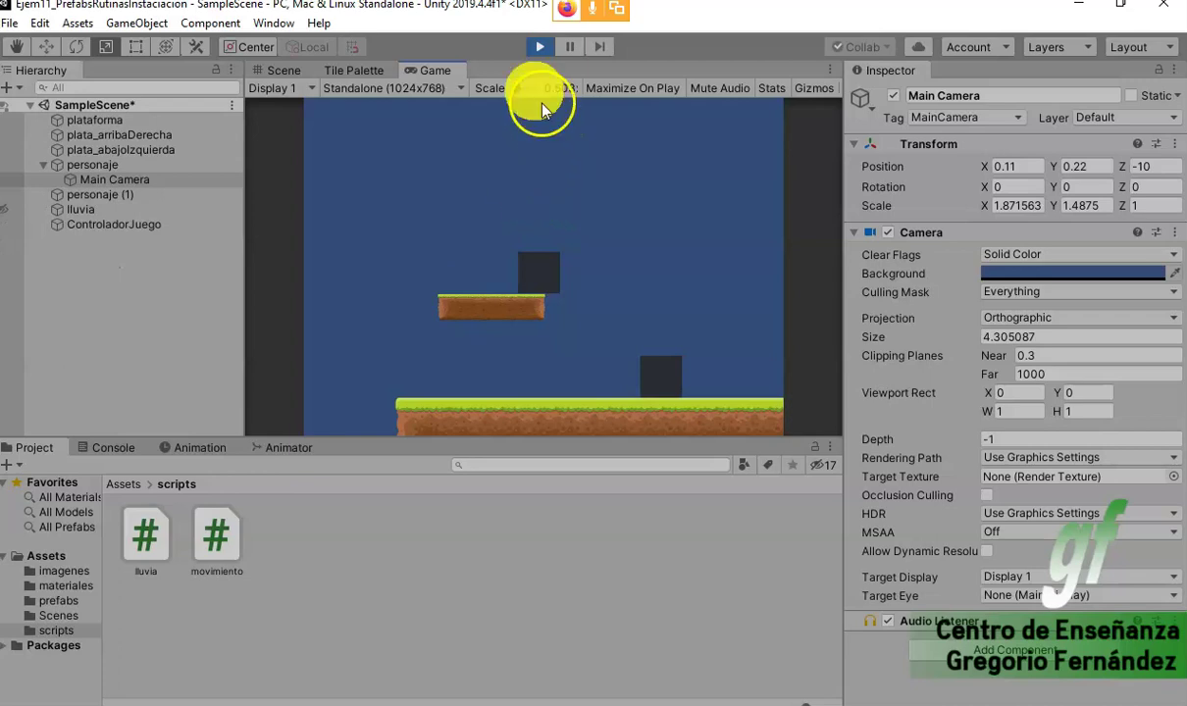
click(539, 49)
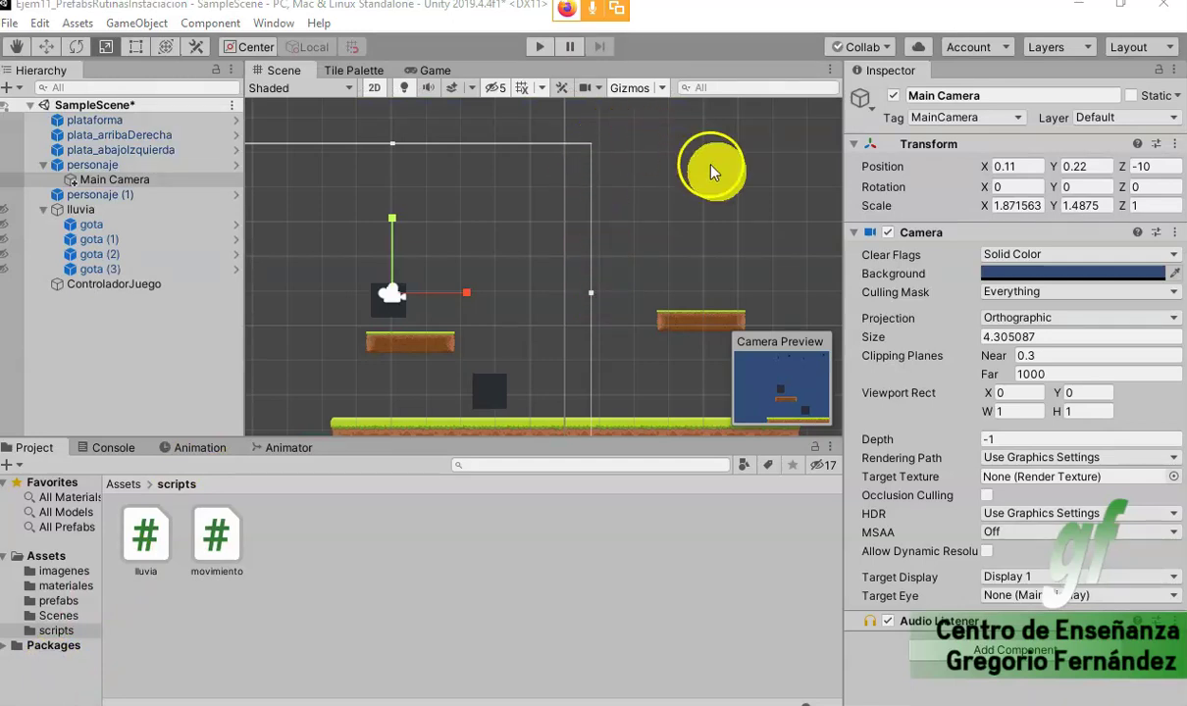
- Open Build Settings from the File menu and add the open SampleScene to the build list
click(10, 22)
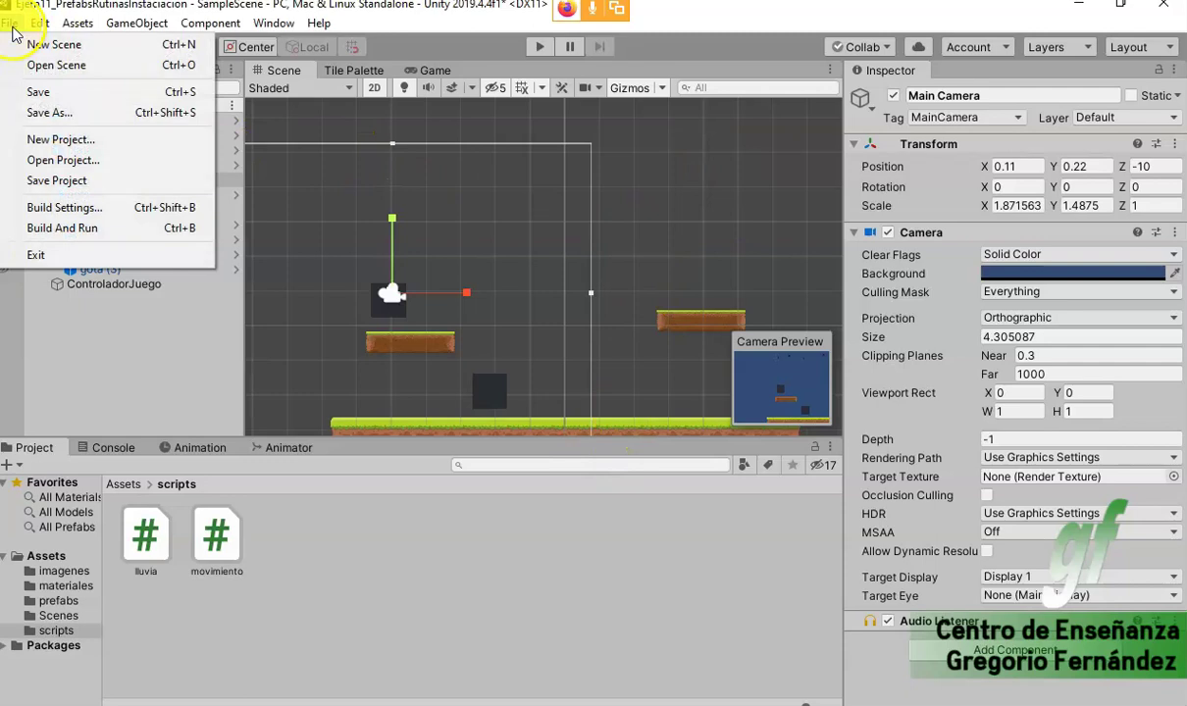
click(98, 205)
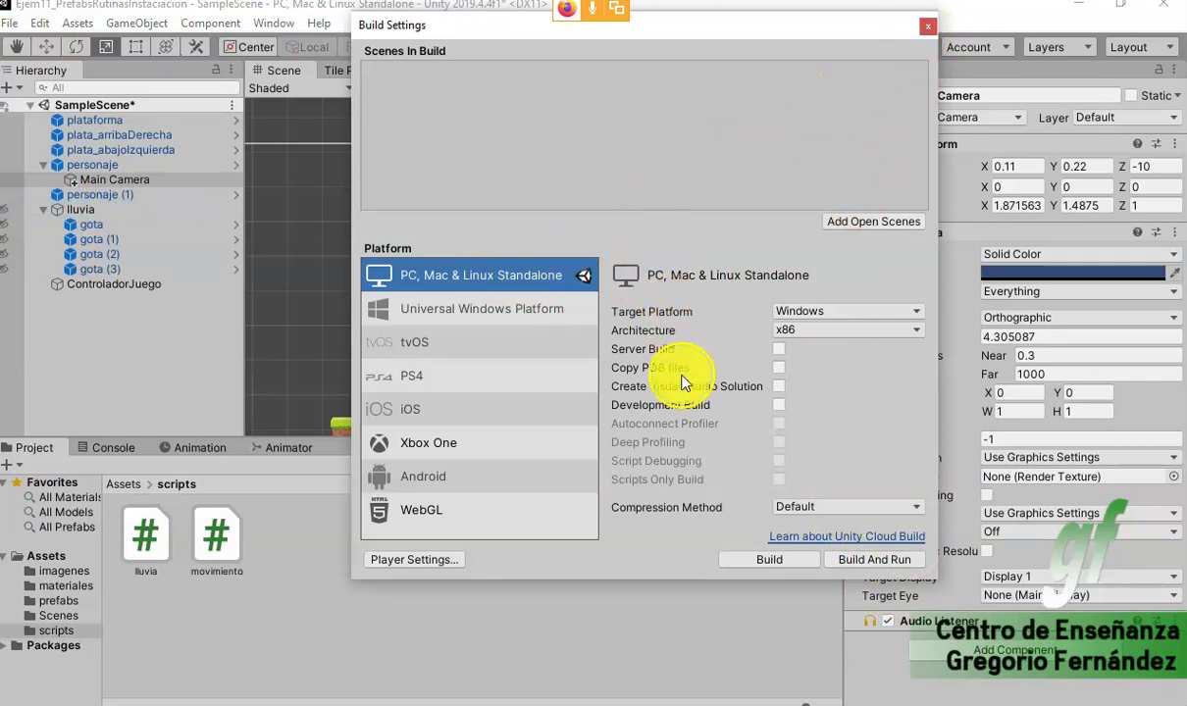
click(932, 29)
click(9, 22)
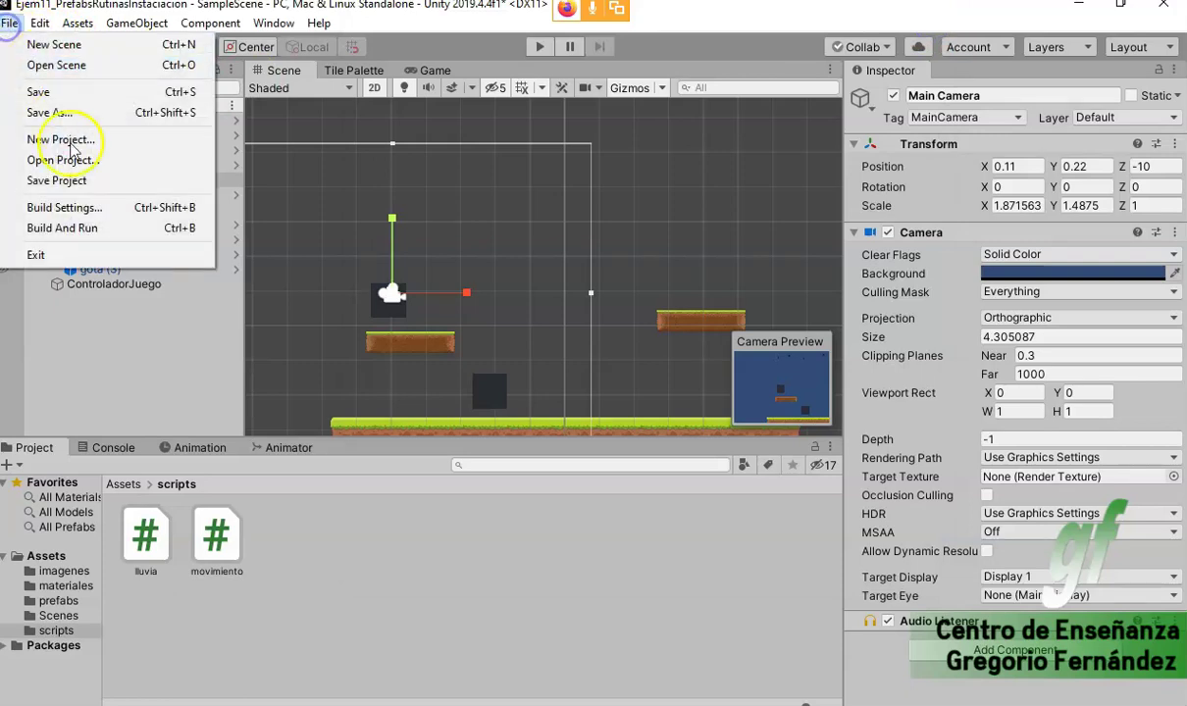
click(87, 209)
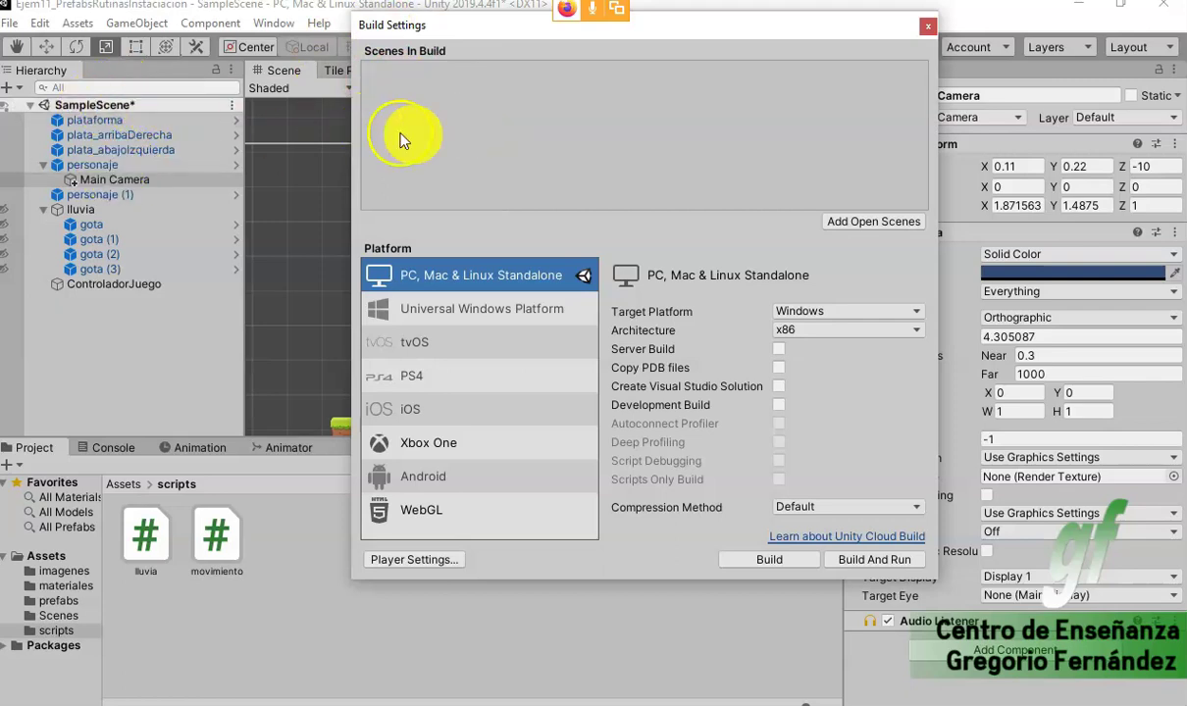
click(879, 225)
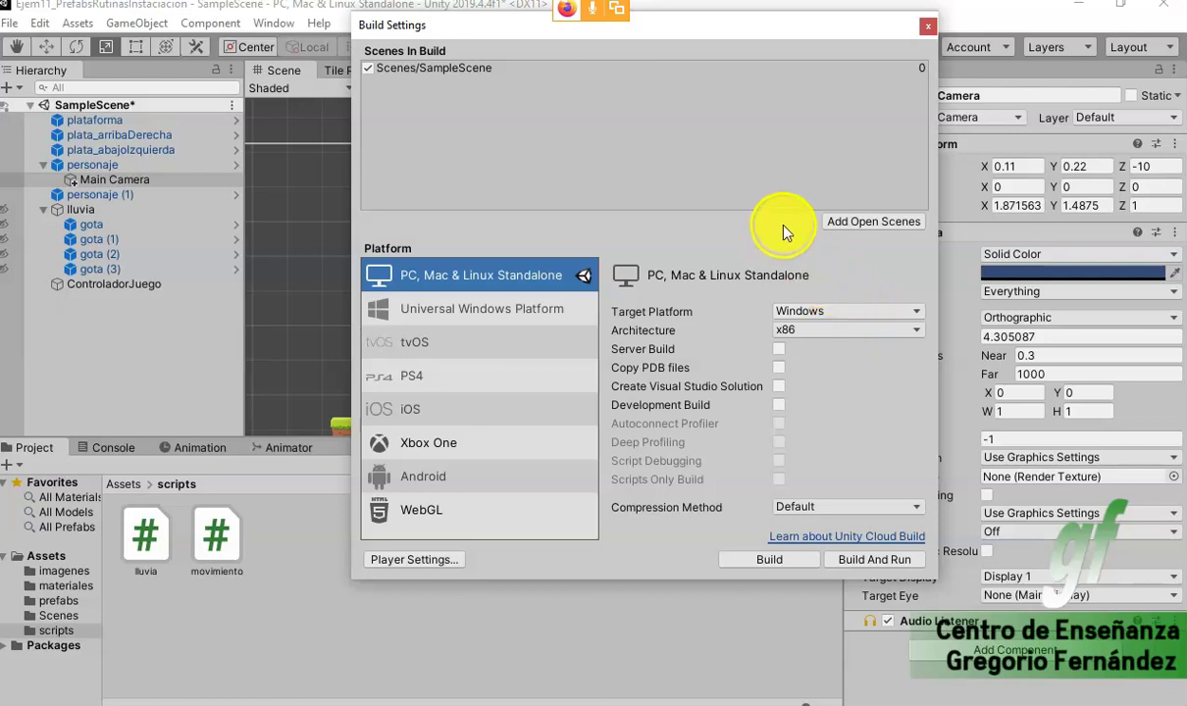
click(461, 308)
- Reselect PC, Mac & Linux Standalone, set Architecture to x86_64 and enable Development Build
click(482, 278)
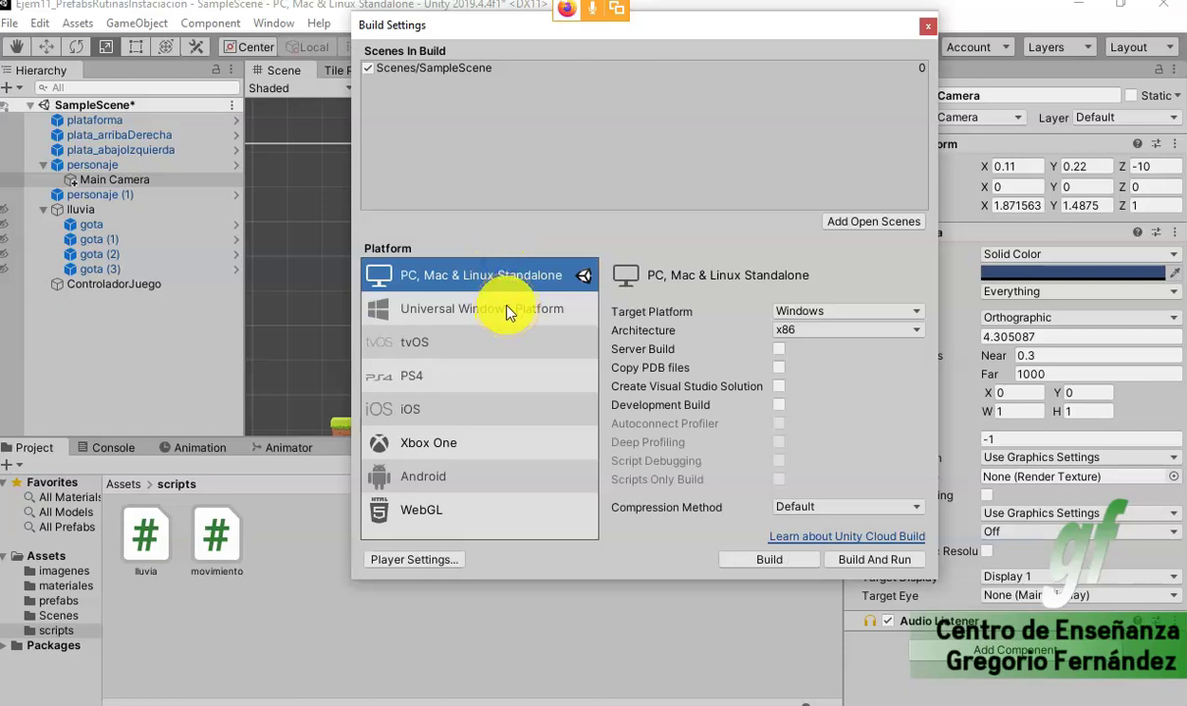
click(535, 280)
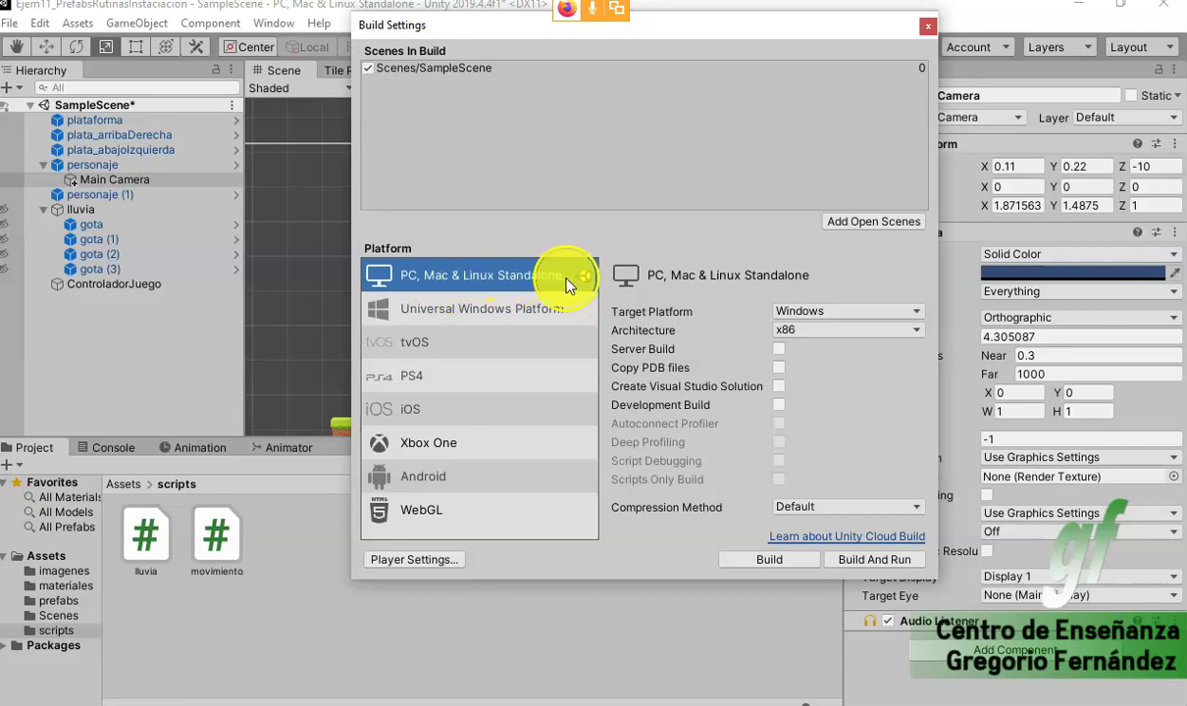
click(829, 329)
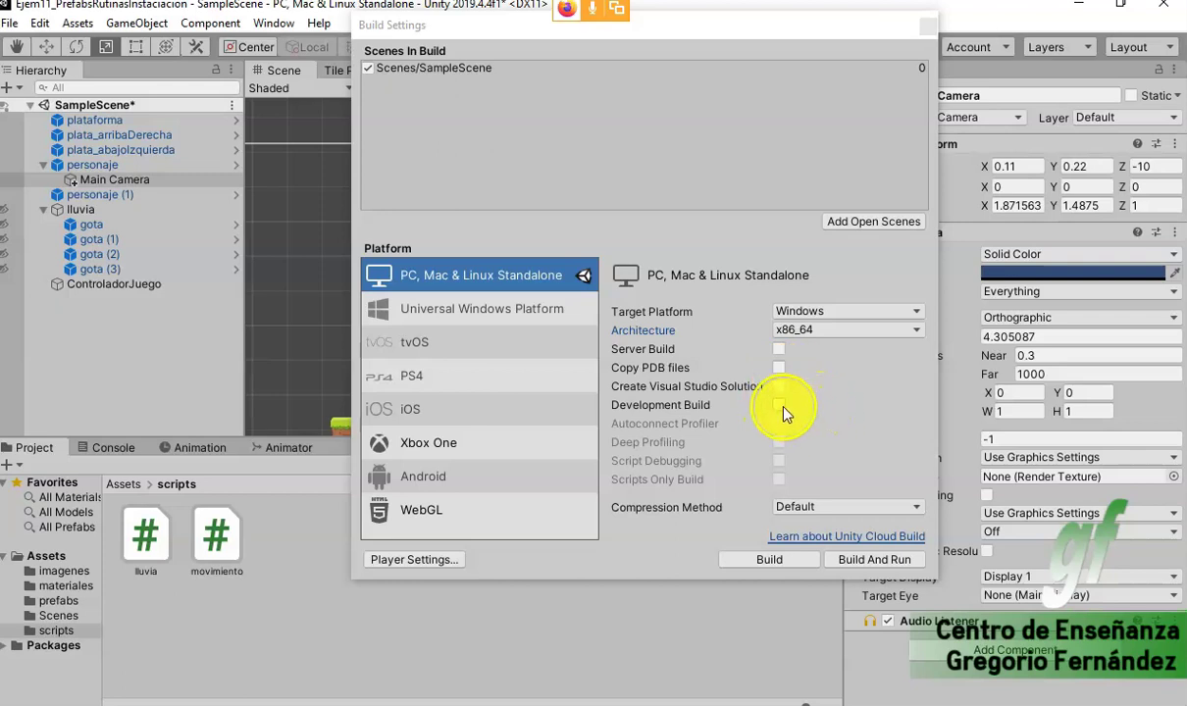
click(780, 407)
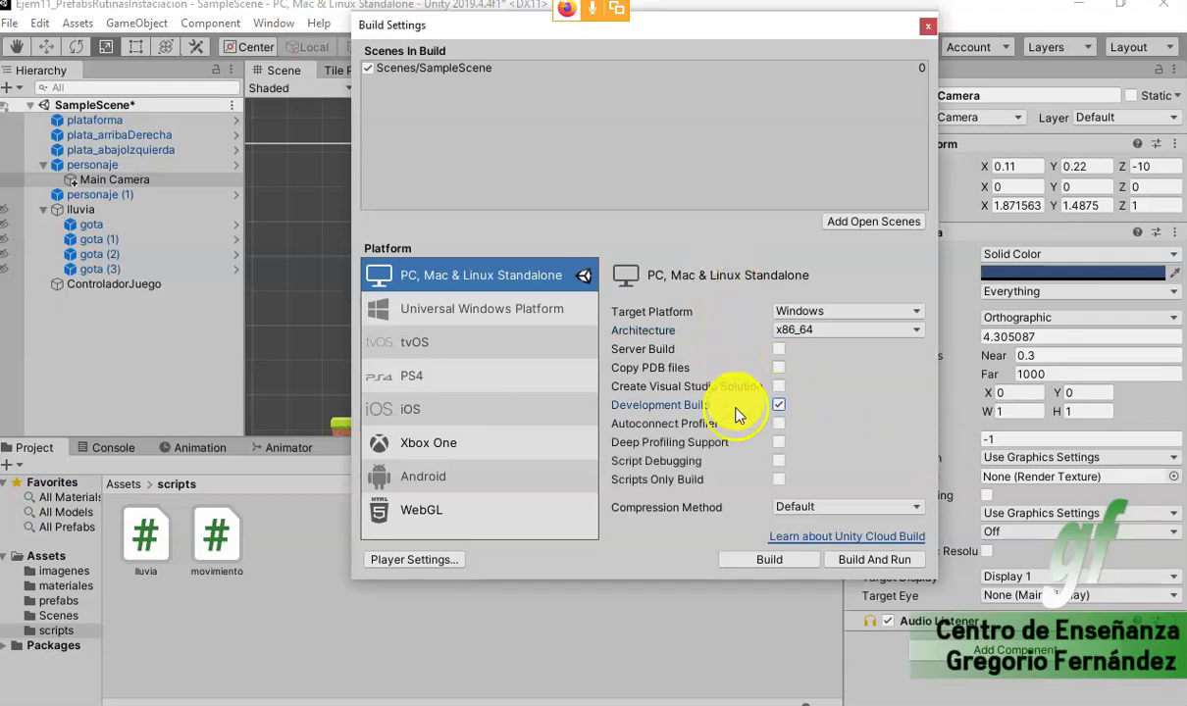
- In Player Settings, set the Default Icon to the 0_ground texture
click(429, 567)
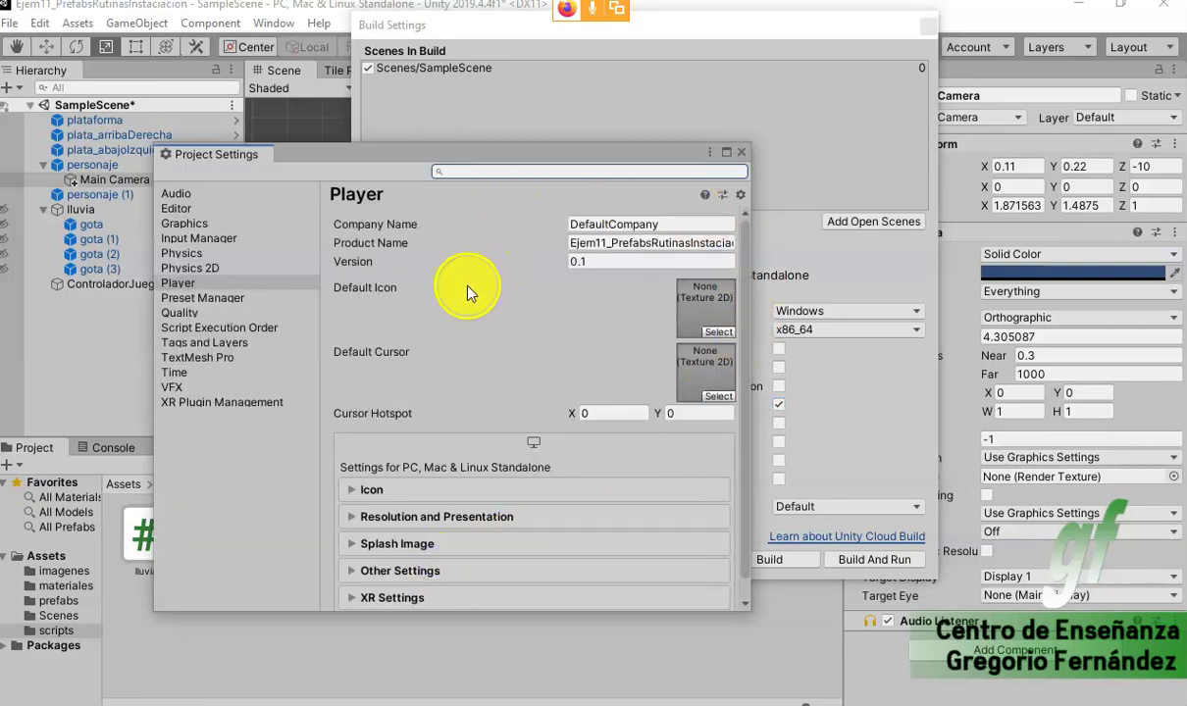
click(717, 330)
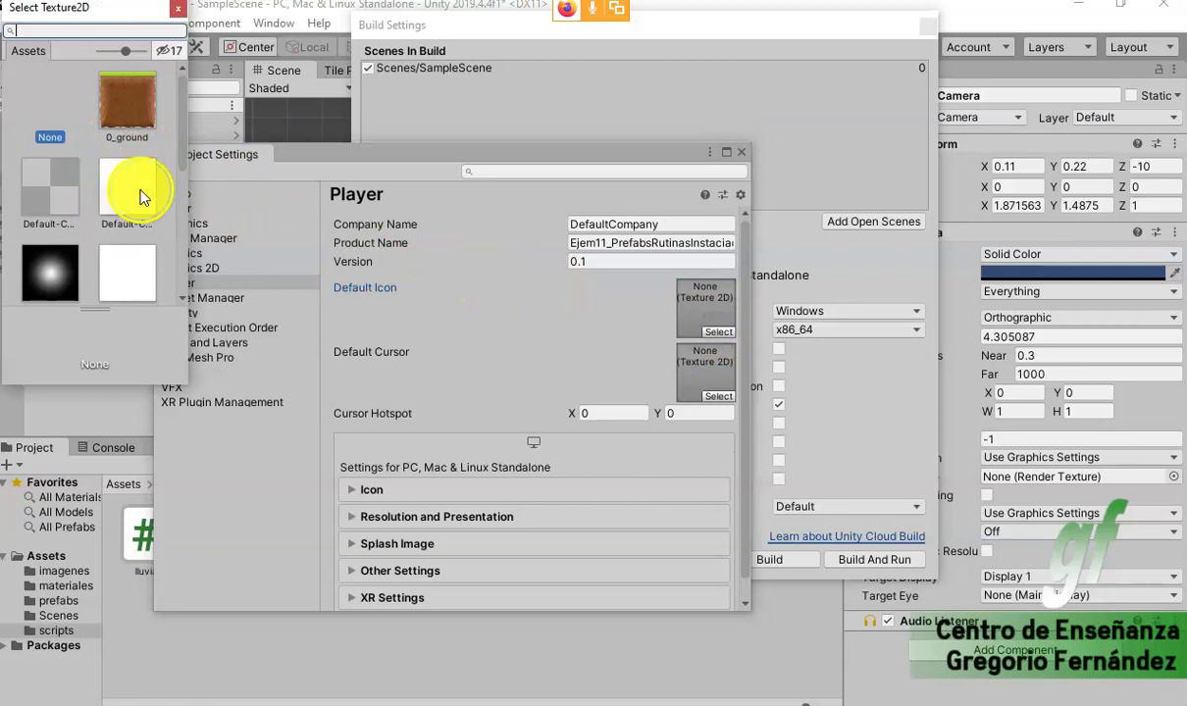
click(140, 108)
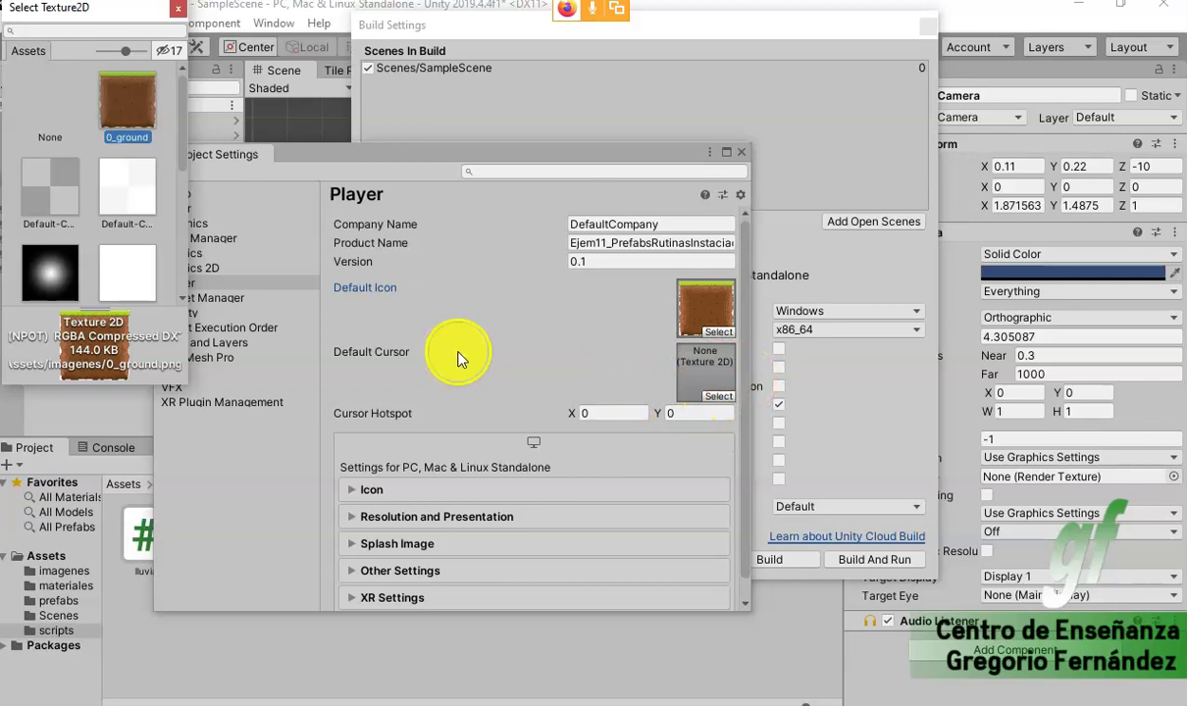
click(176, 7)
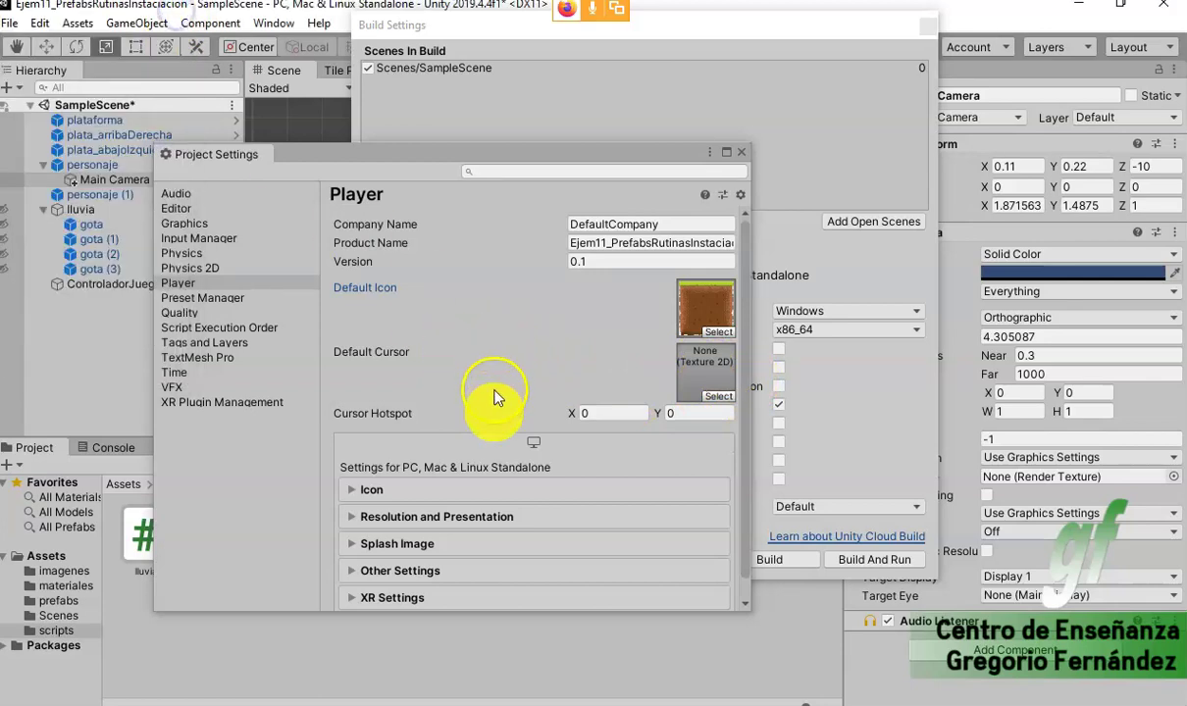
- Under Splash Image, set the Virtual Reality Splash Image to the Default-Particle texture
scroll(444, 425, down, 1)
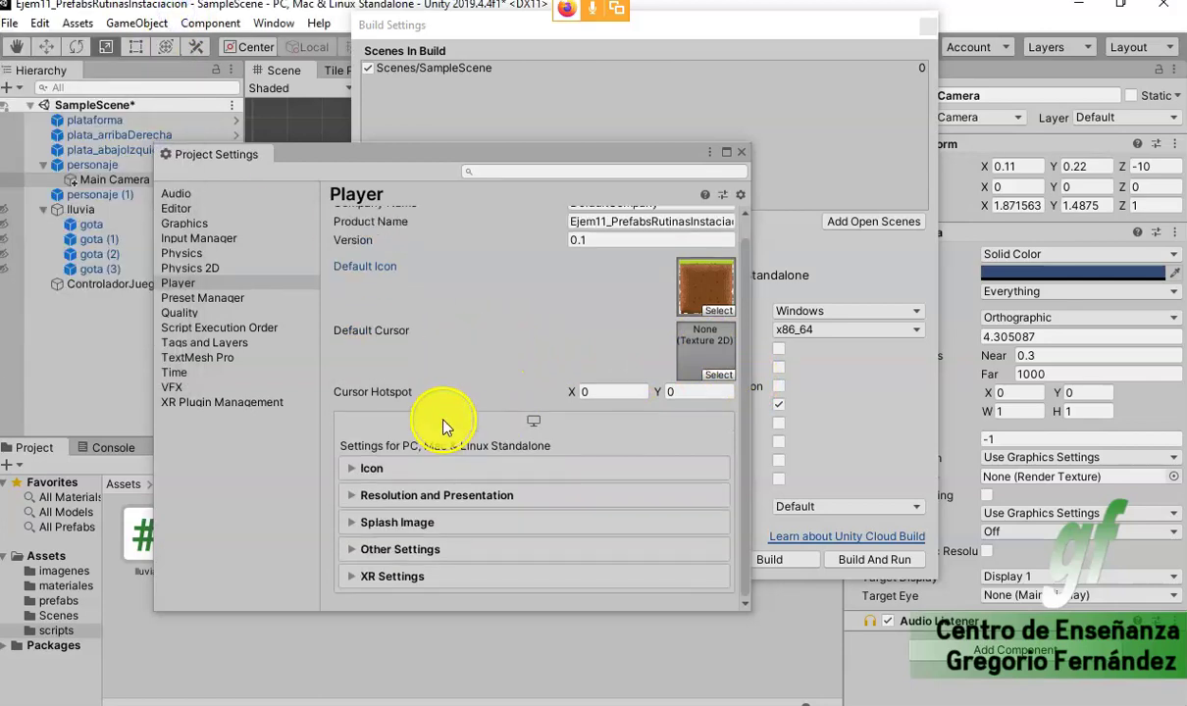
click(371, 471)
scroll(483, 323, down, 5)
scroll(510, 348, down, 8)
scroll(509, 348, down, 5)
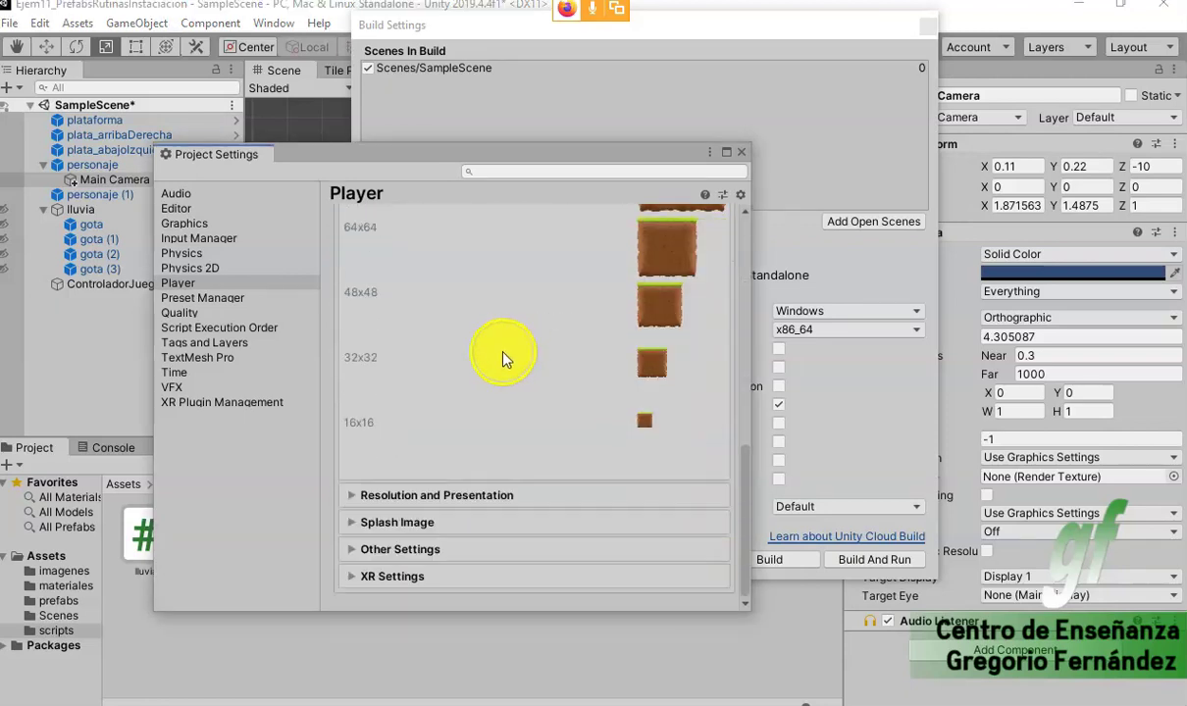
click(349, 495)
scroll(429, 420, down, 5)
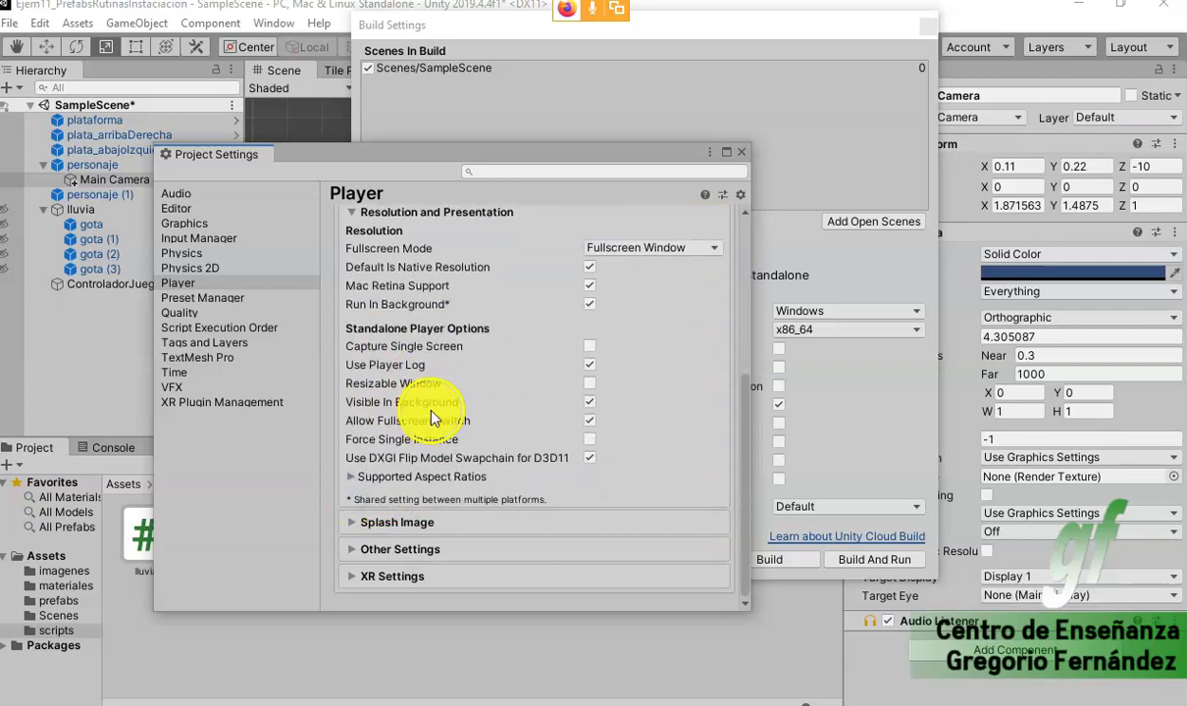
click(361, 523)
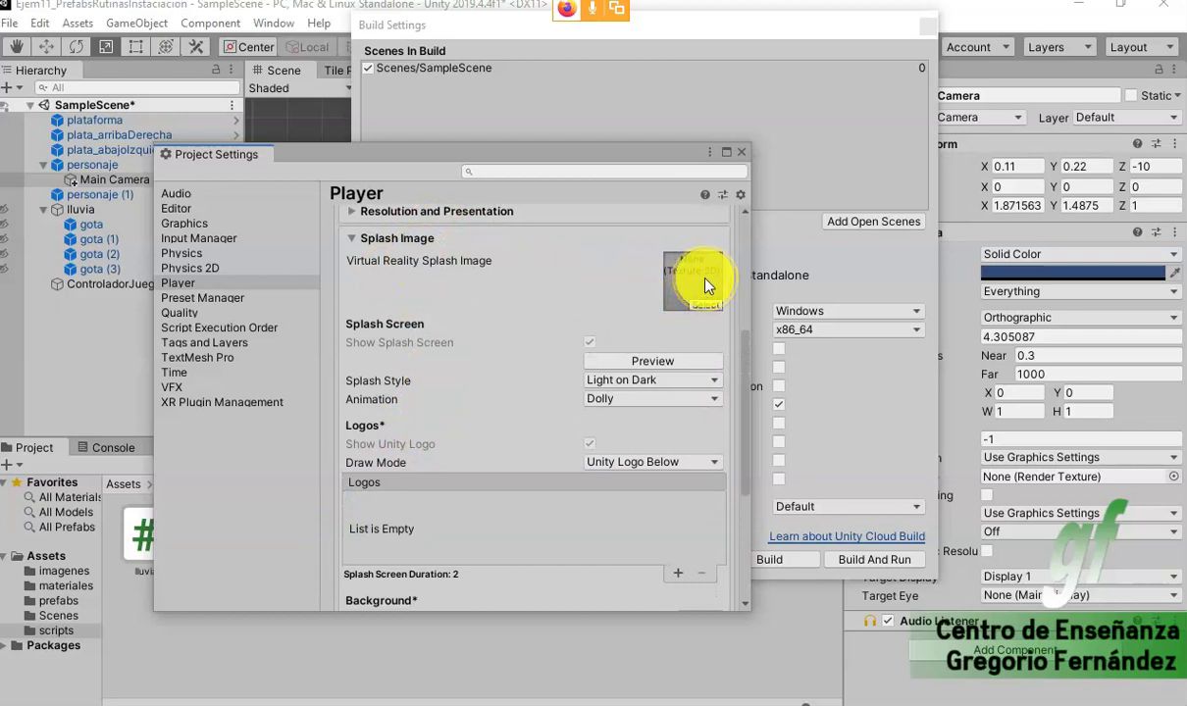
click(702, 307)
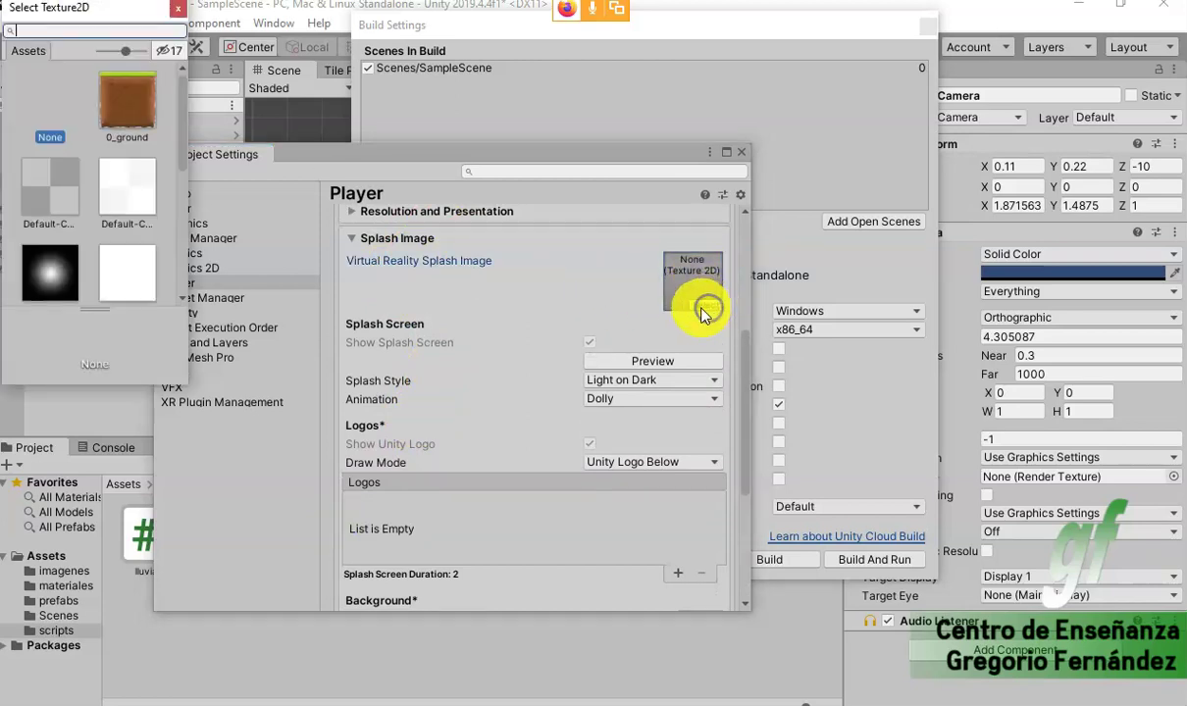
click(60, 268)
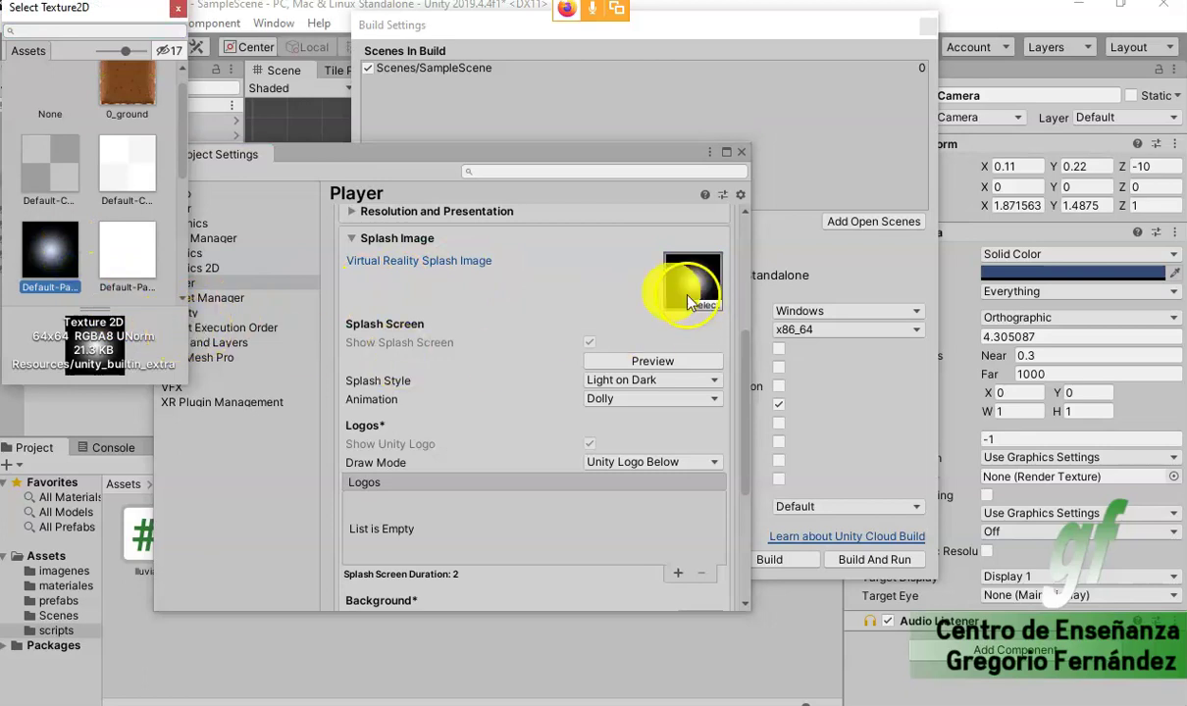
click(180, 10)
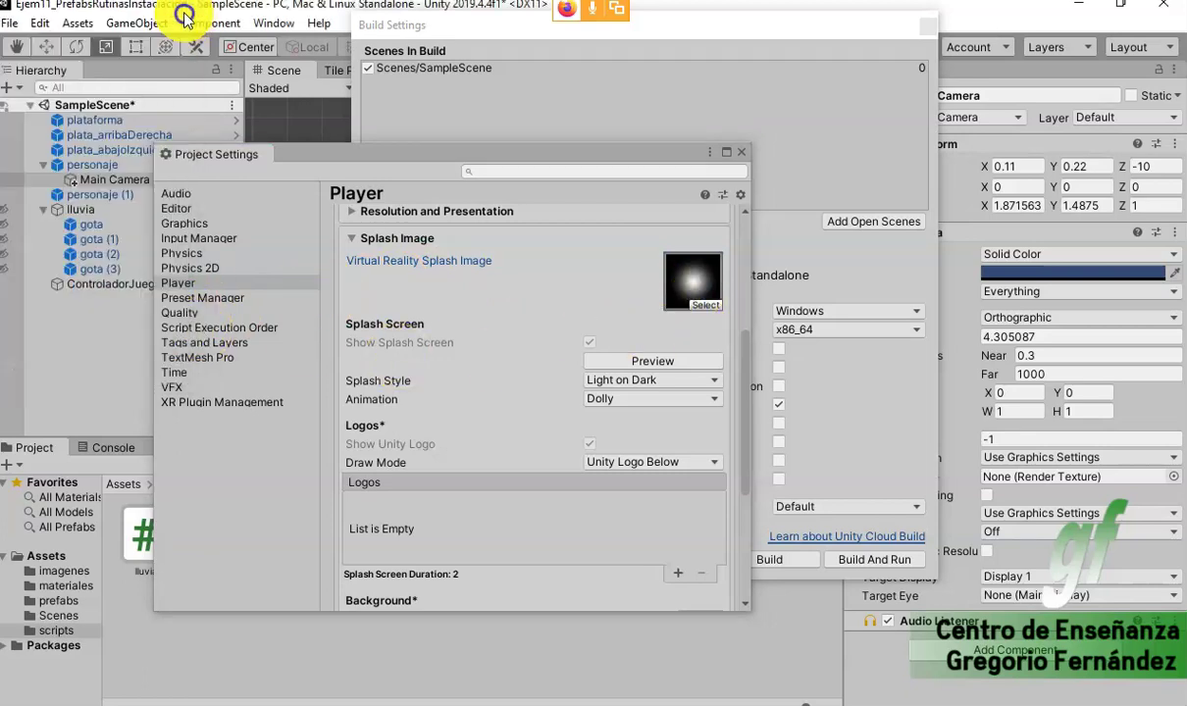
scroll(628, 501, down, 5)
scroll(588, 518, up, 5)
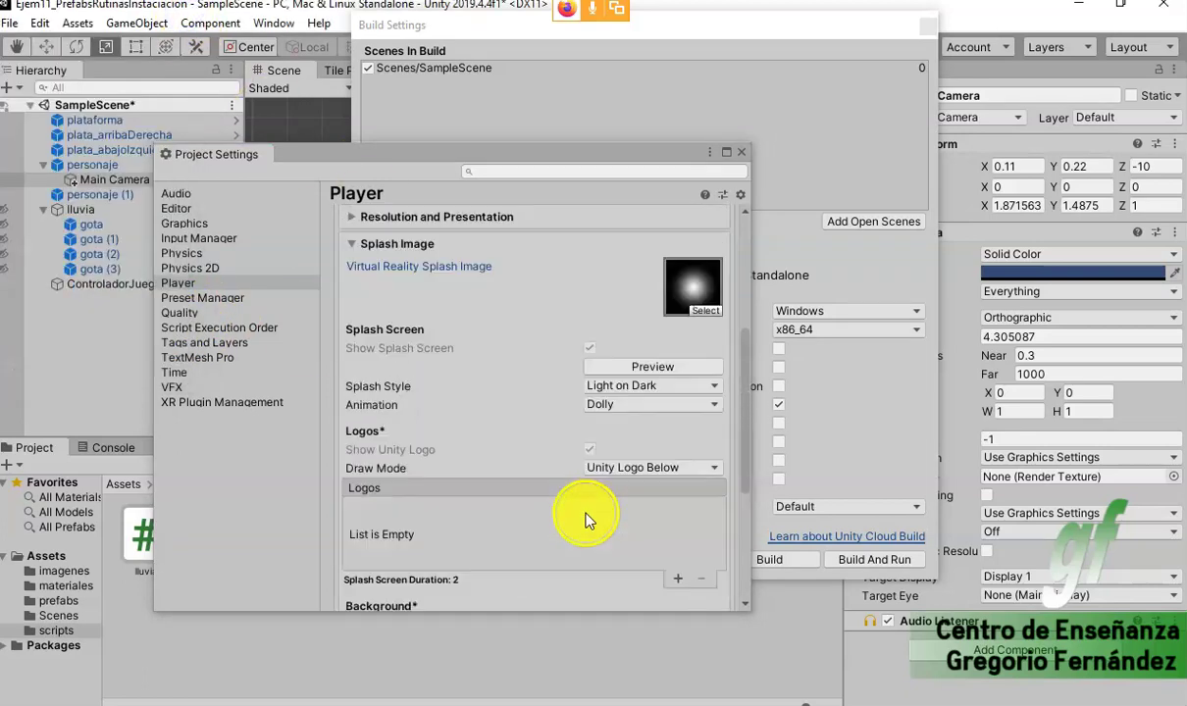
scroll(586, 520, up, 5)
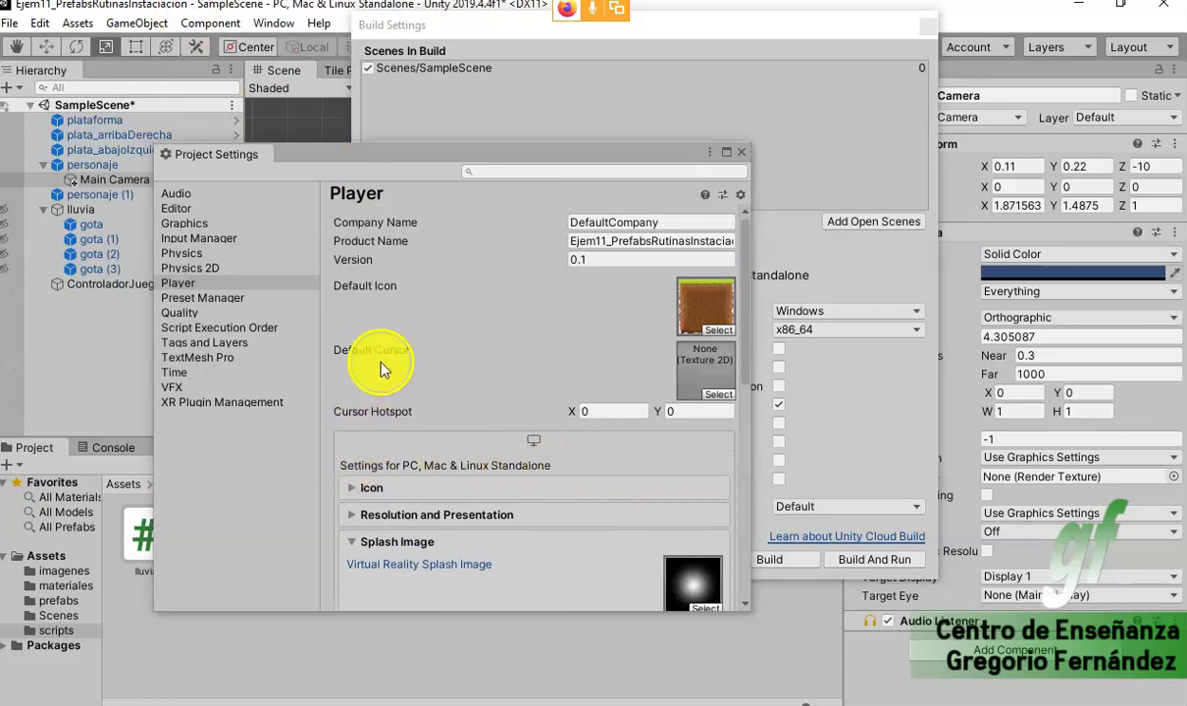
- Review the Icon and Resolution and Presentation sections, leaving the fullscreen mode unchanged
click(351, 487)
scroll(442, 346, down, 5)
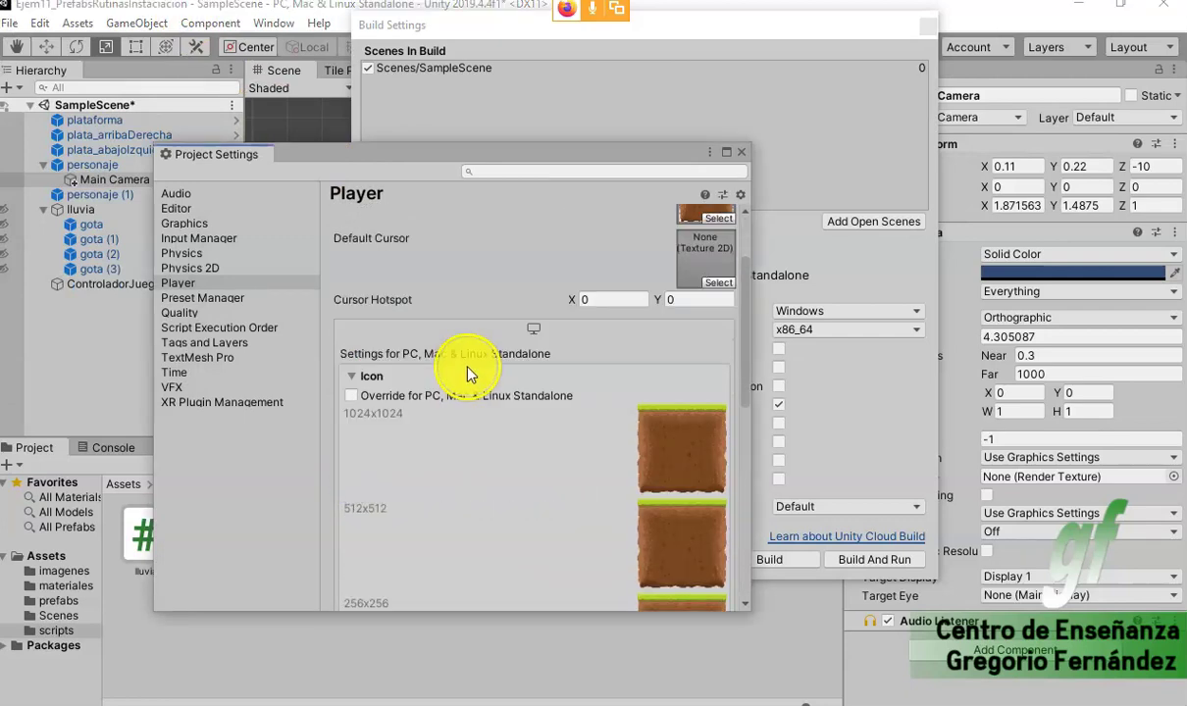
scroll(441, 353, down, 3)
scroll(465, 386, down, 2)
click(352, 503)
scroll(450, 424, down, 5)
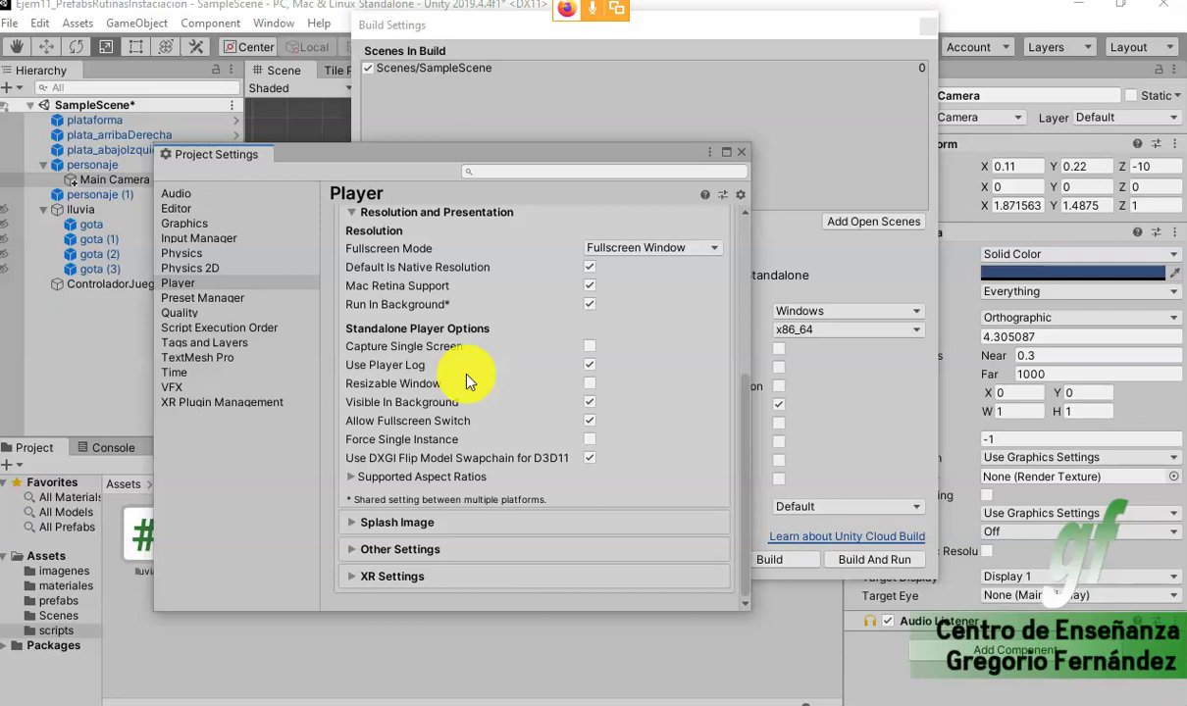
click(591, 248)
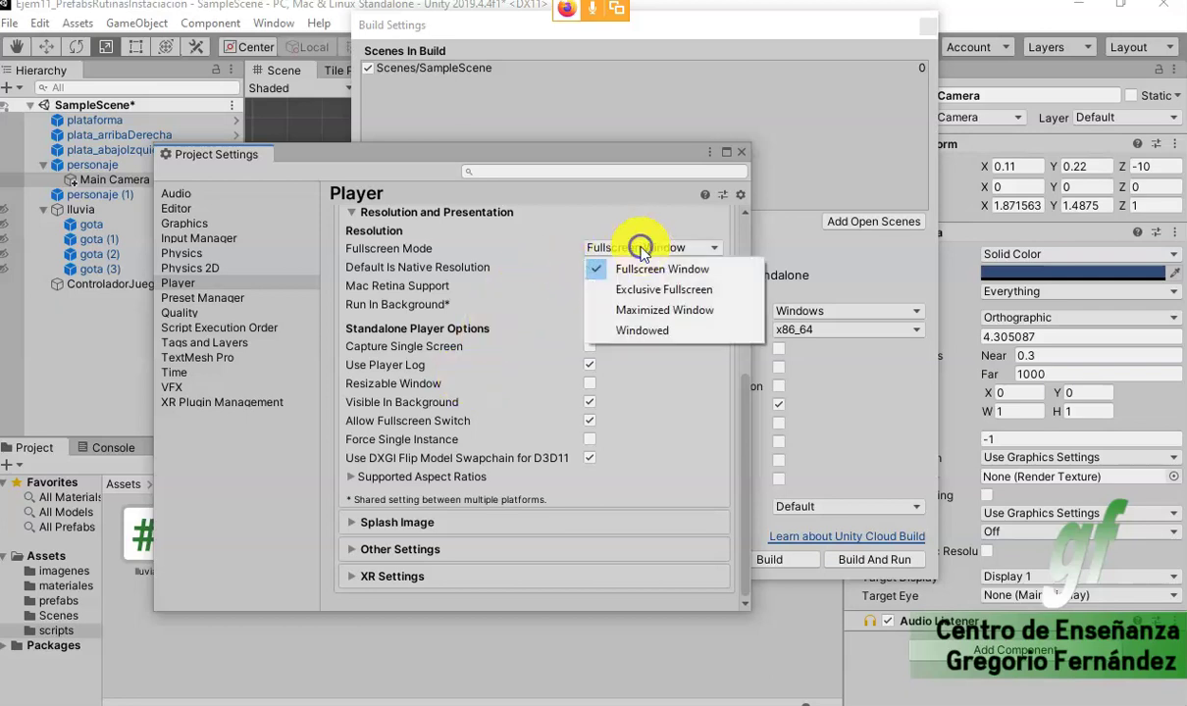
click(556, 235)
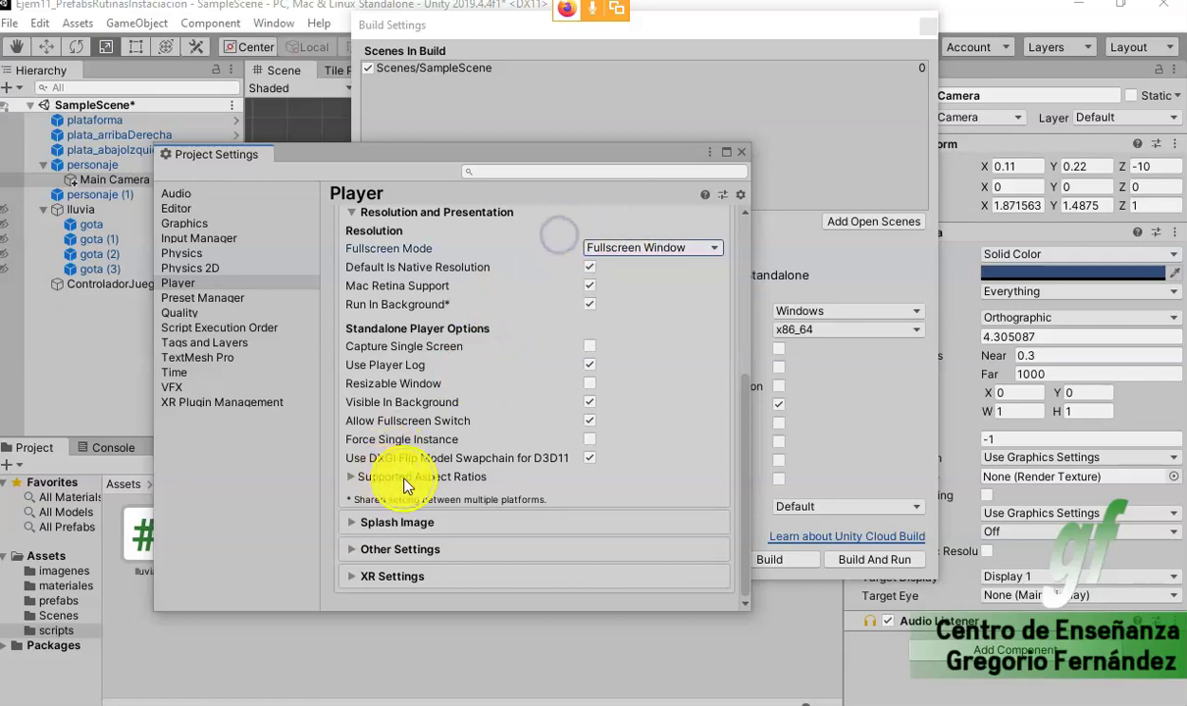
scroll(397, 472, up, 3)
scroll(402, 466, down, 3)
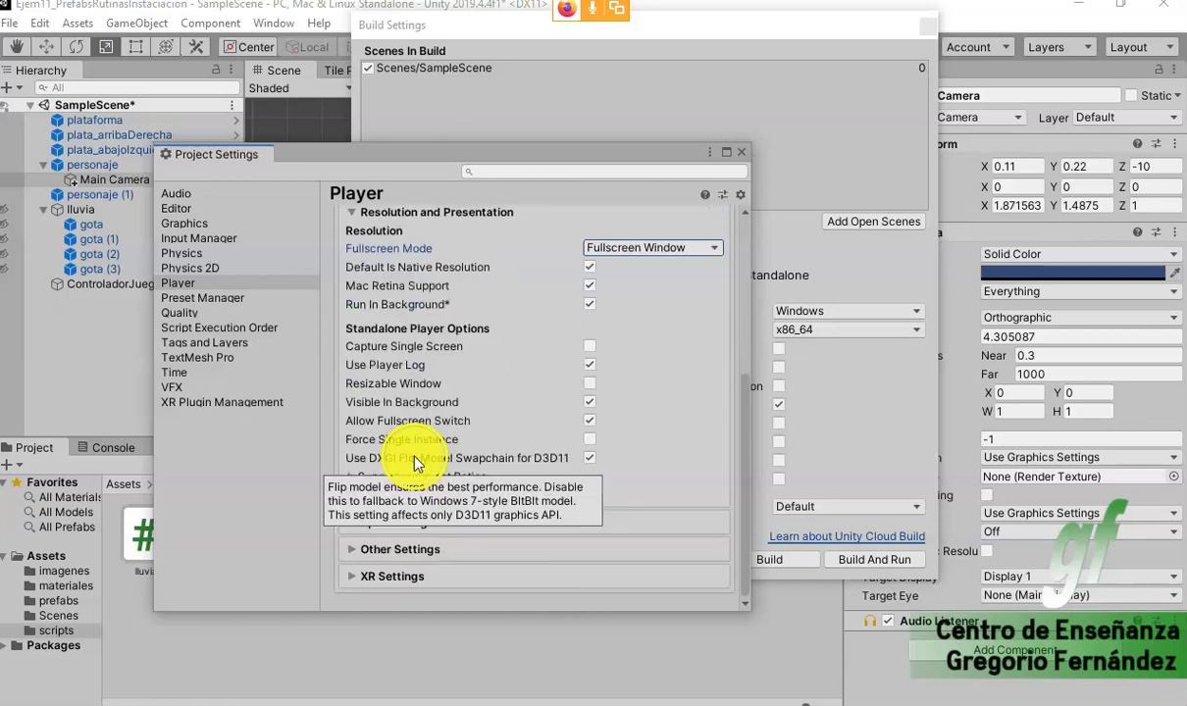
- Browse the Splash Image, Other Settings and XR Settings sections of the player settings
click(353, 523)
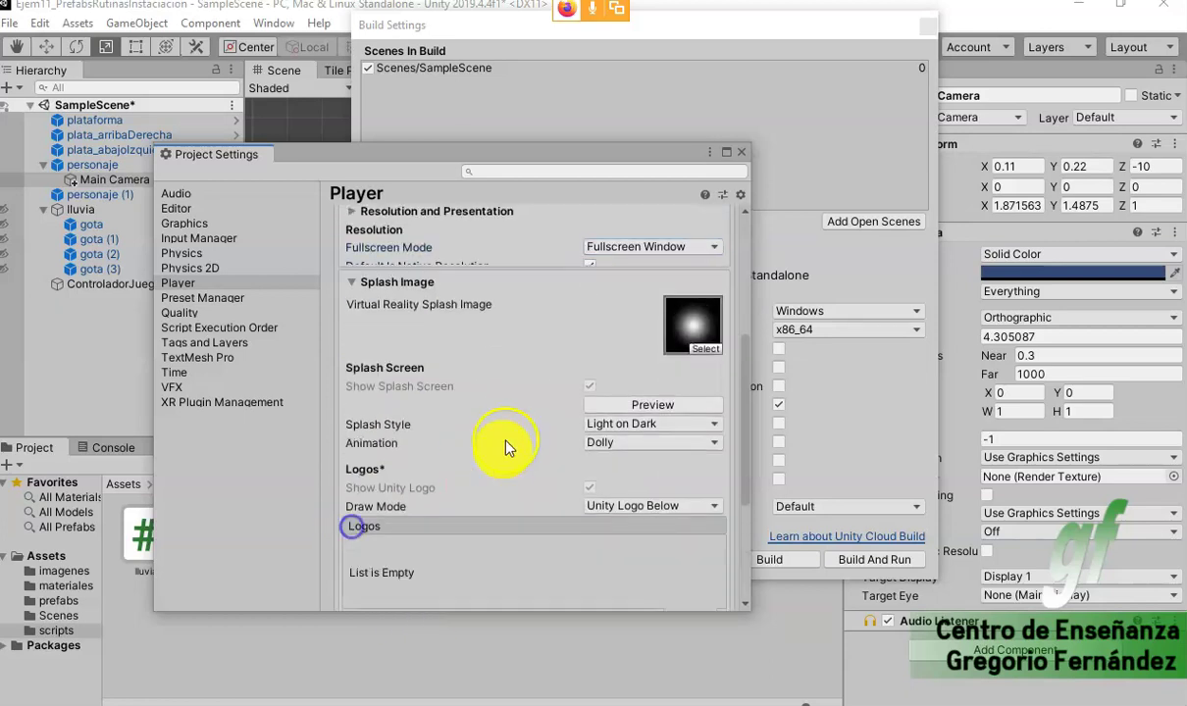
scroll(478, 416, down, 1)
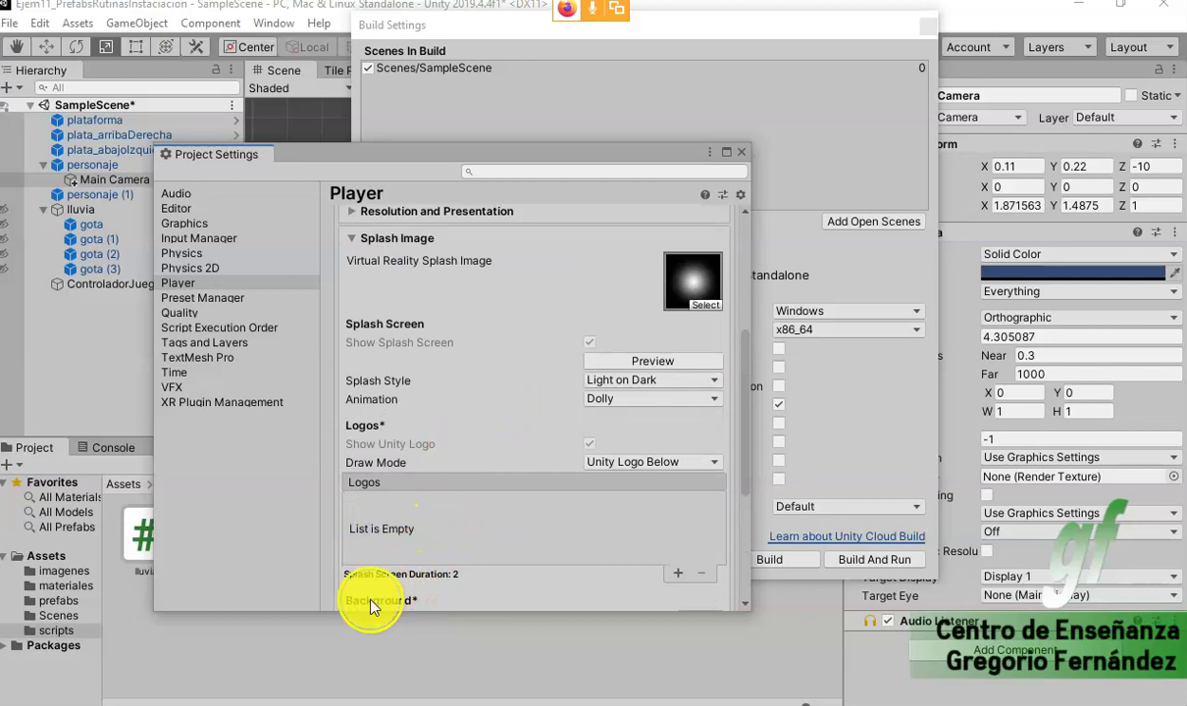
scroll(462, 496, down, 4)
scroll(427, 504, down, 3)
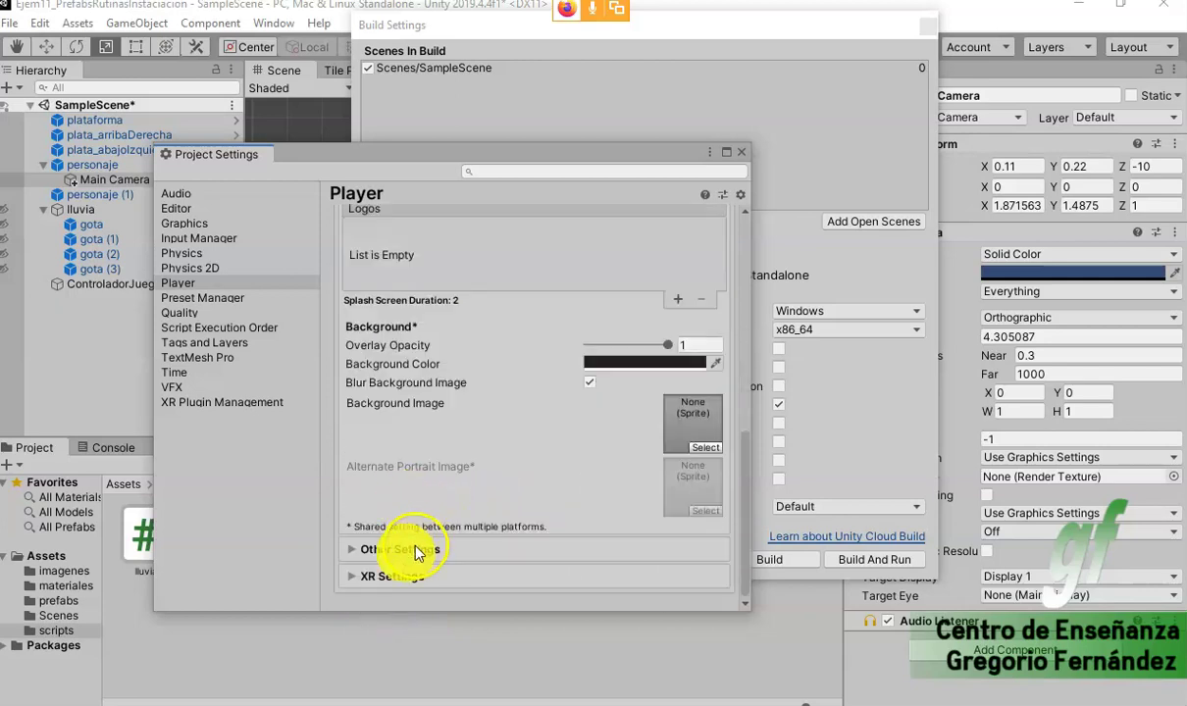
click(345, 556)
scroll(399, 446, down, 10)
scroll(424, 451, down, 1)
scroll(422, 456, down, 2)
scroll(402, 485, down, 5)
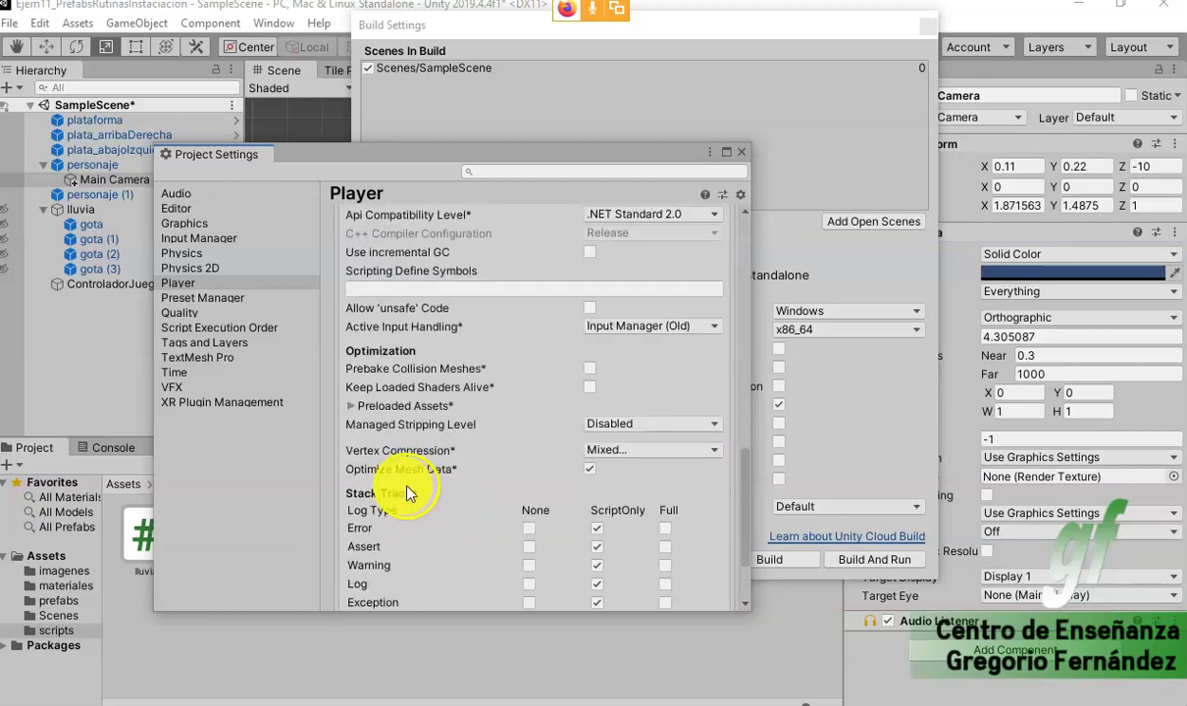
scroll(378, 520, down, 1)
click(403, 578)
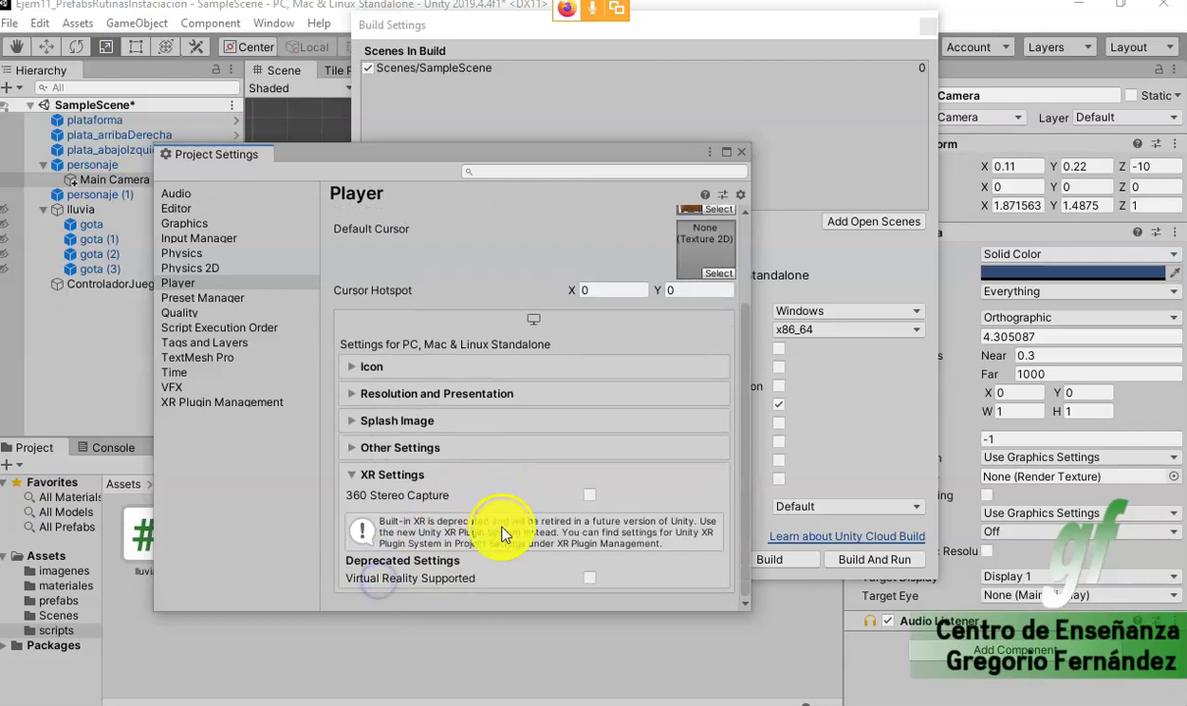
- Uncheck Mac Retina Support and close the Project Settings window
click(359, 395)
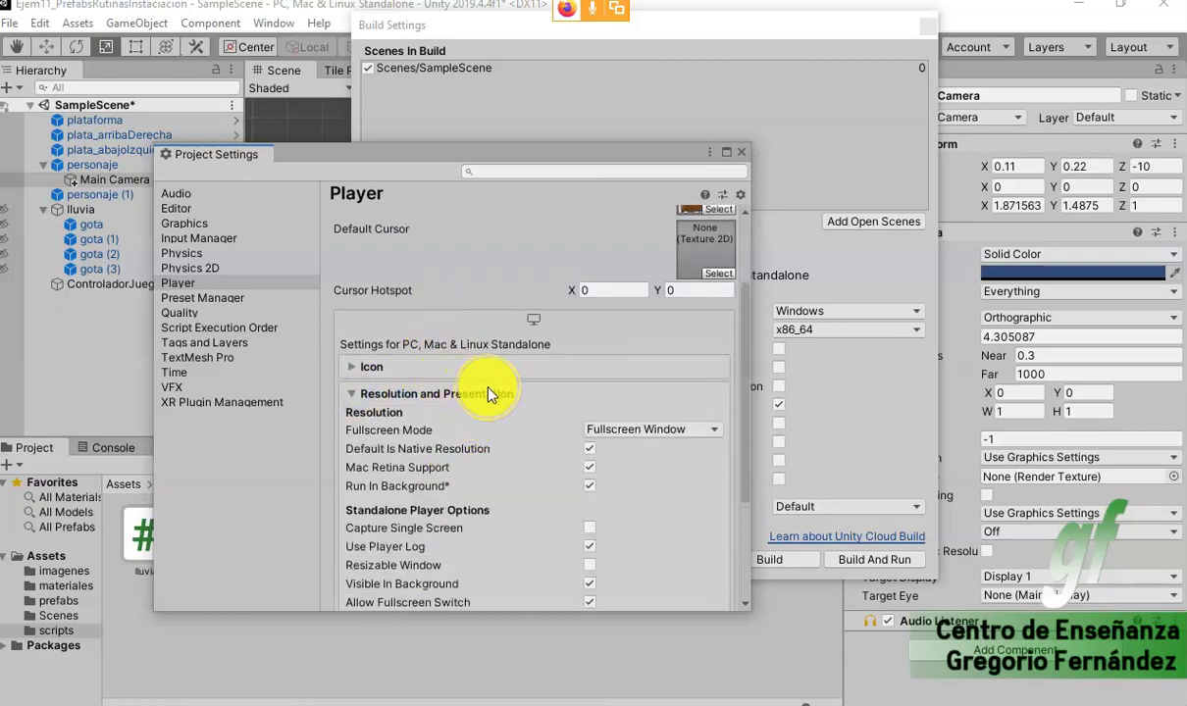
click(589, 469)
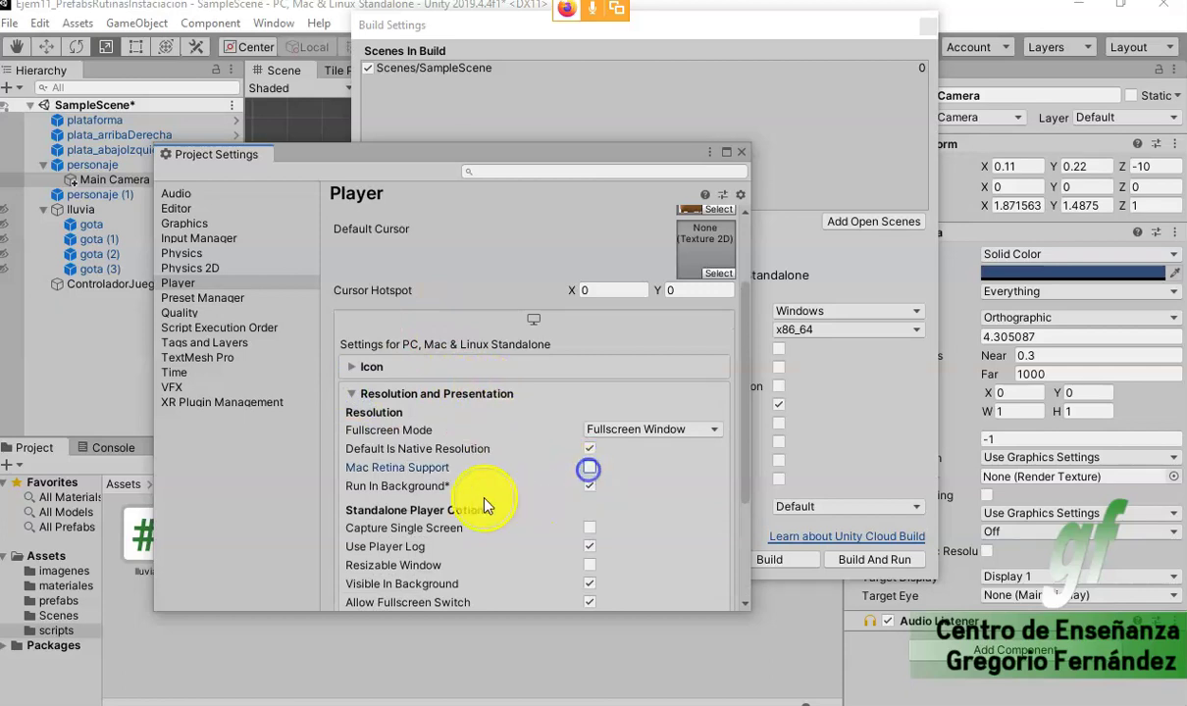
click(353, 366)
scroll(461, 369, up, 3)
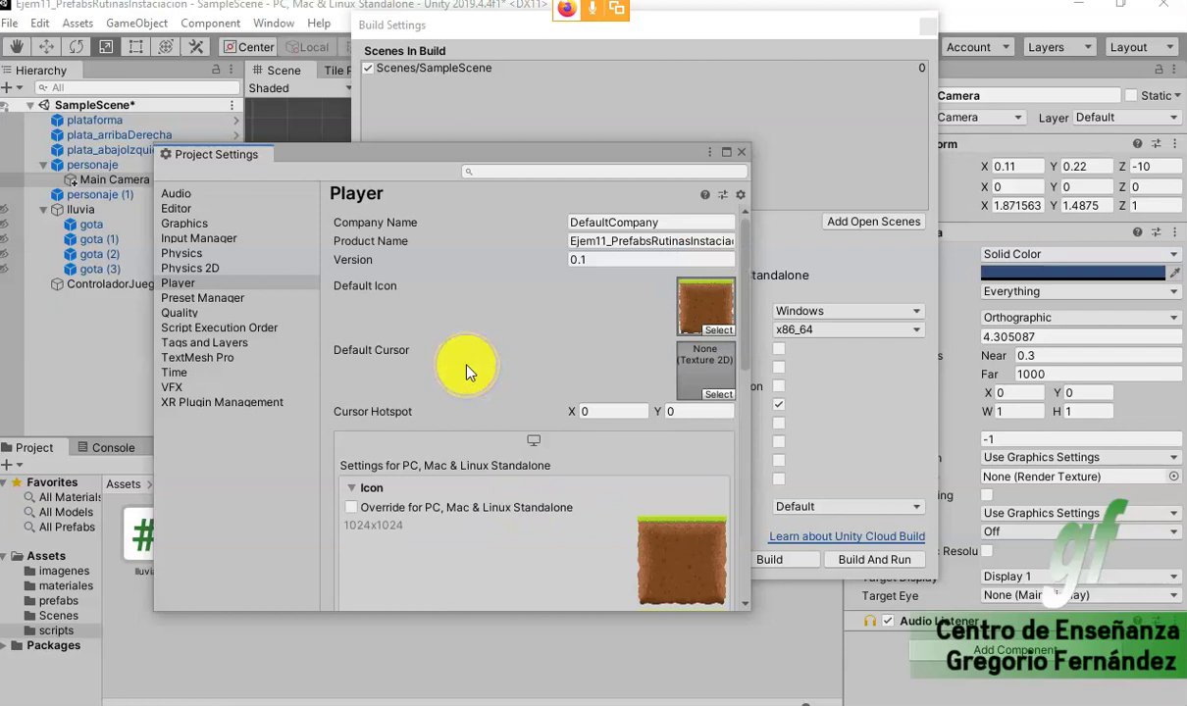
click(742, 153)
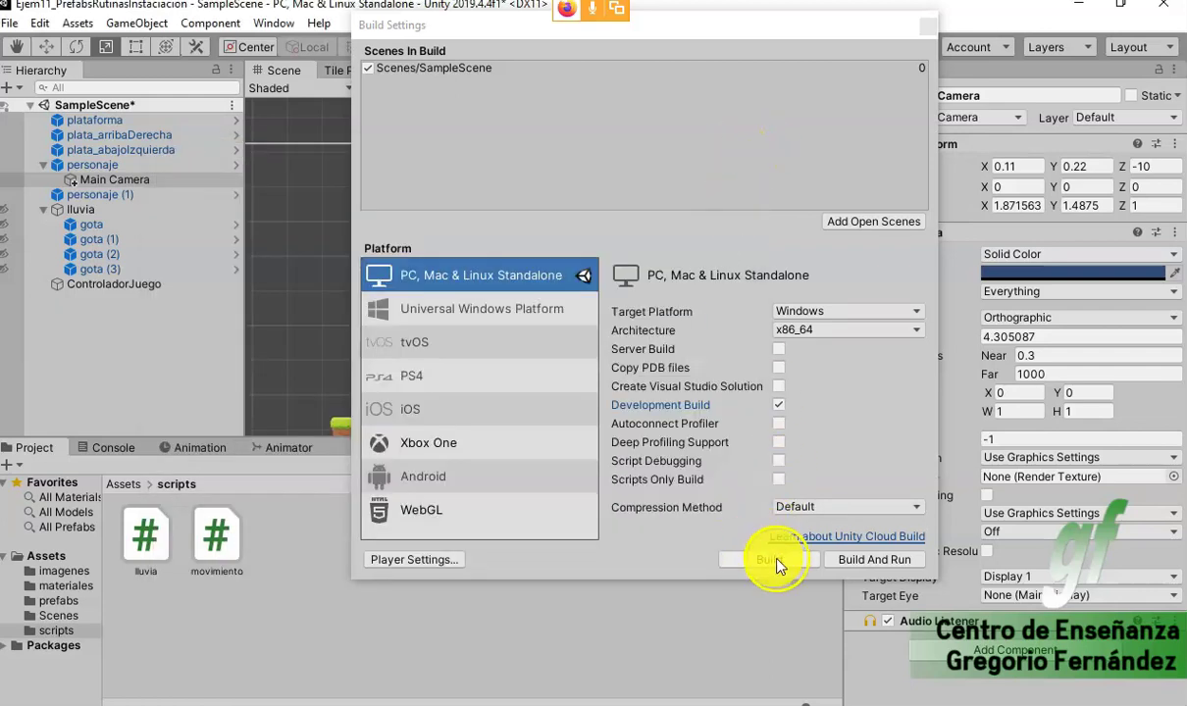
- Build And Run the development player, try the rain game, then quit it with Alt+F4
click(847, 559)
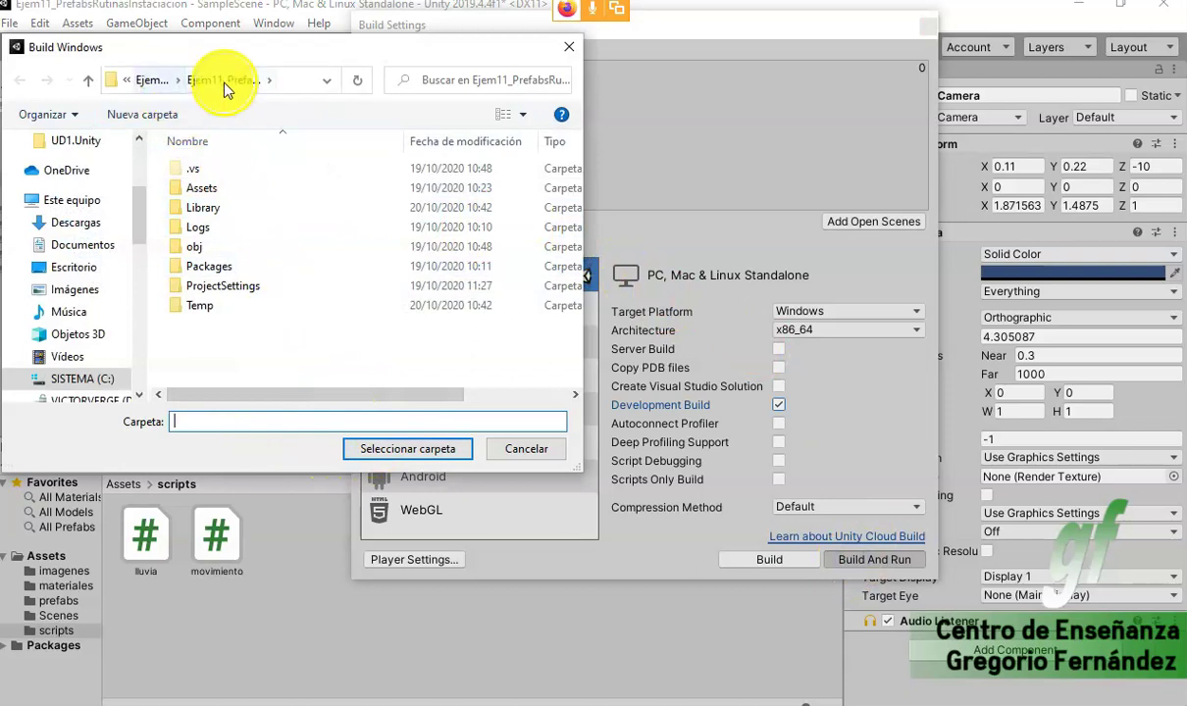
click(410, 449)
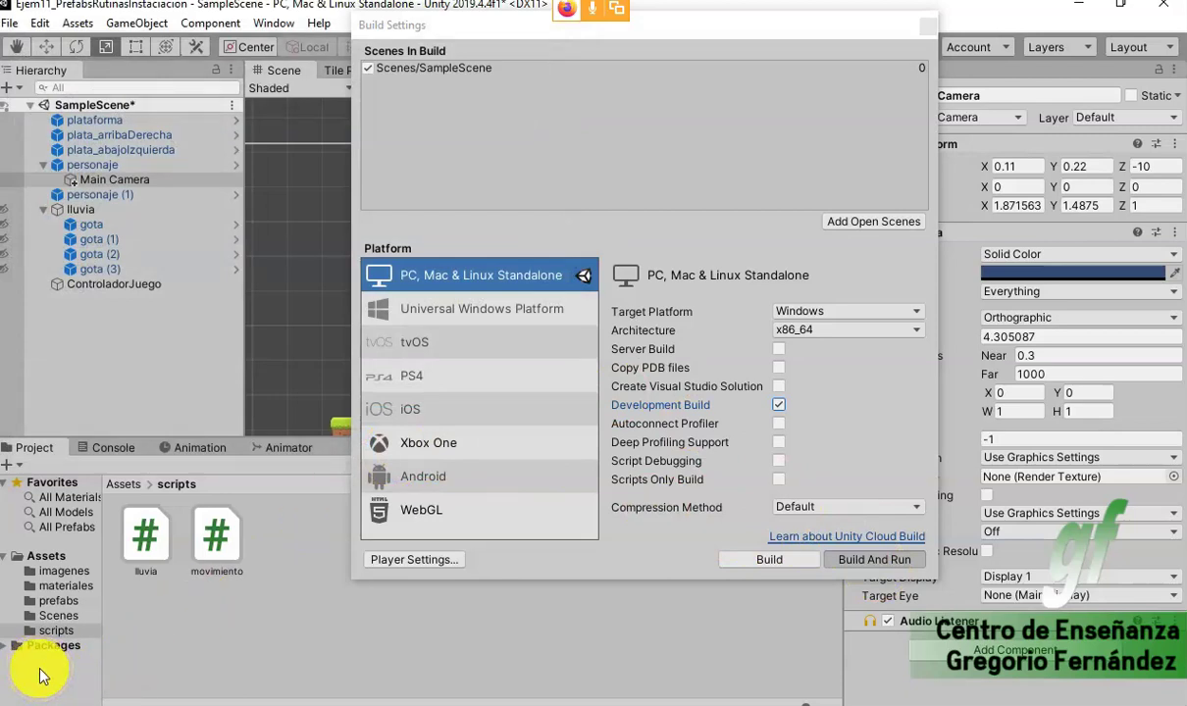
click(874, 559)
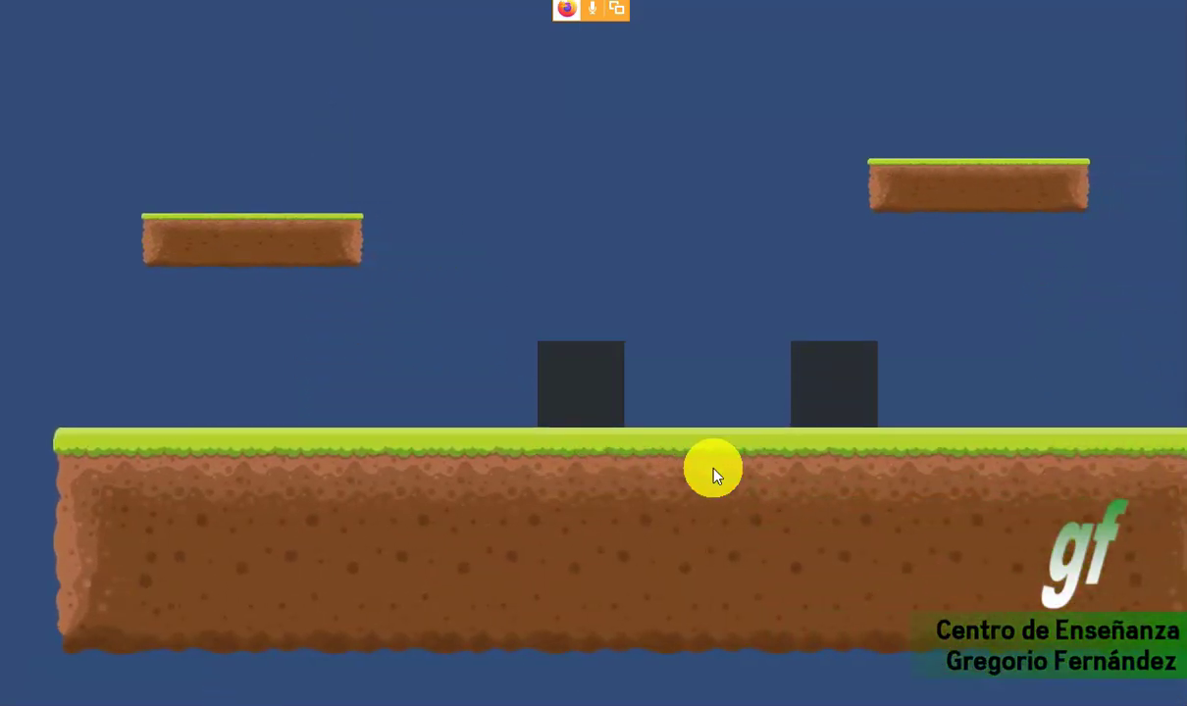
key(alt+F4)
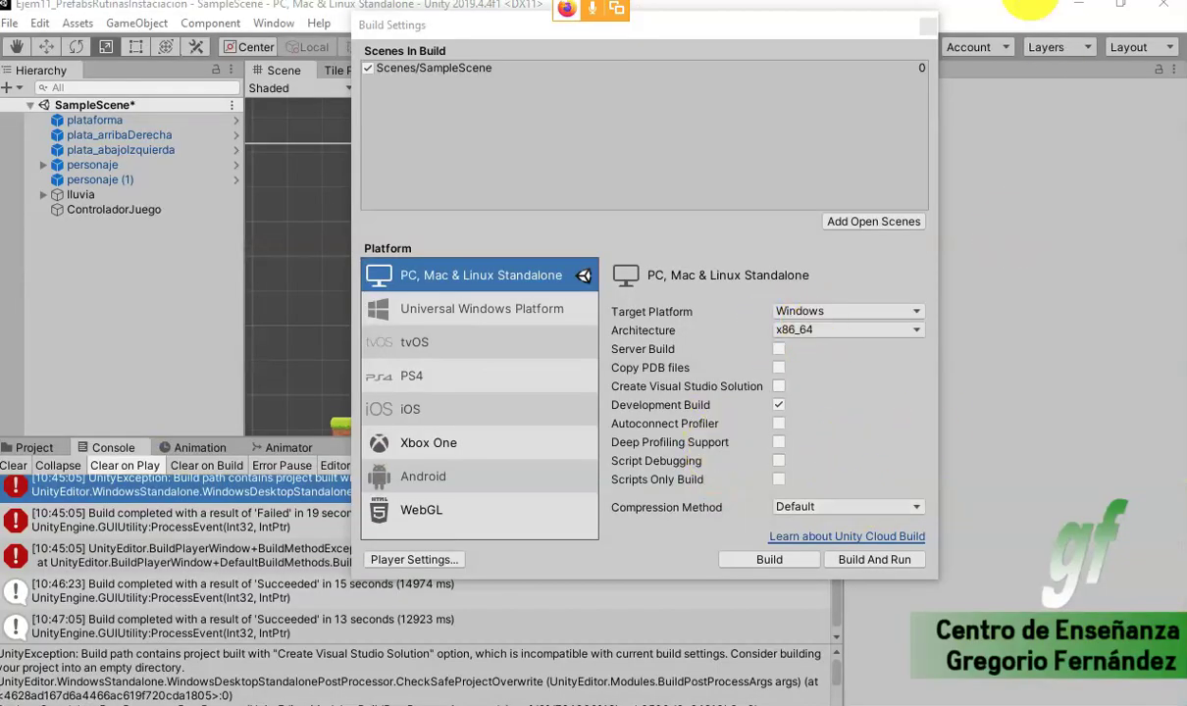